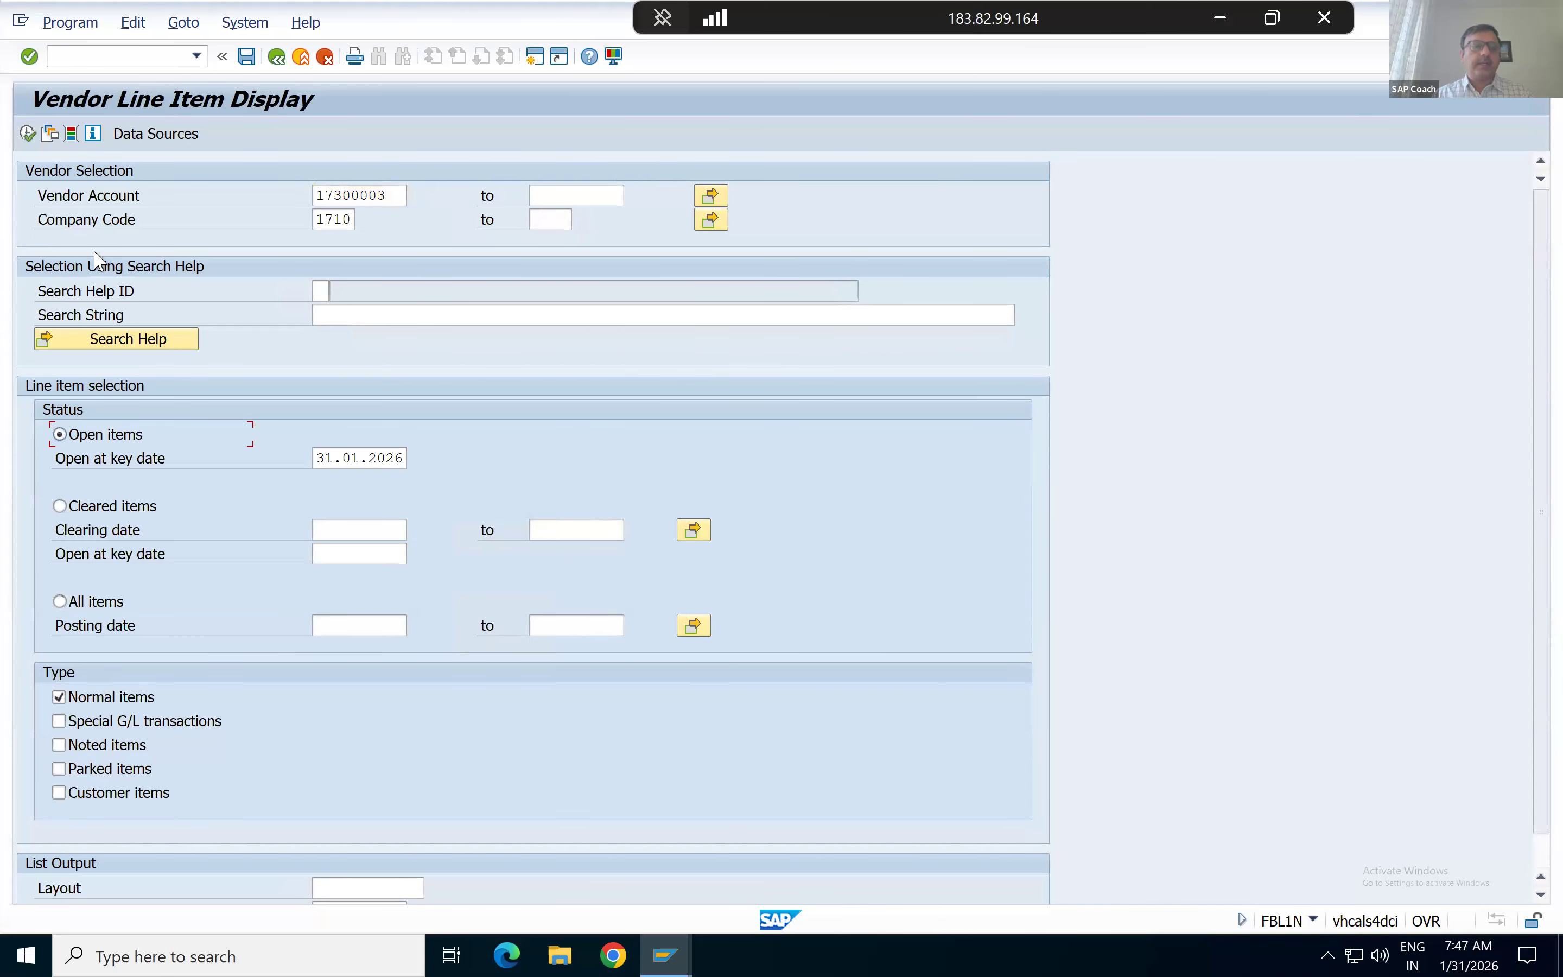
Display the vendor's open line items in company code 1710 at key date 31.01.2026.
left_click(59, 508)
left_click(60, 602)
left_click(59, 434)
left_click(28, 133)
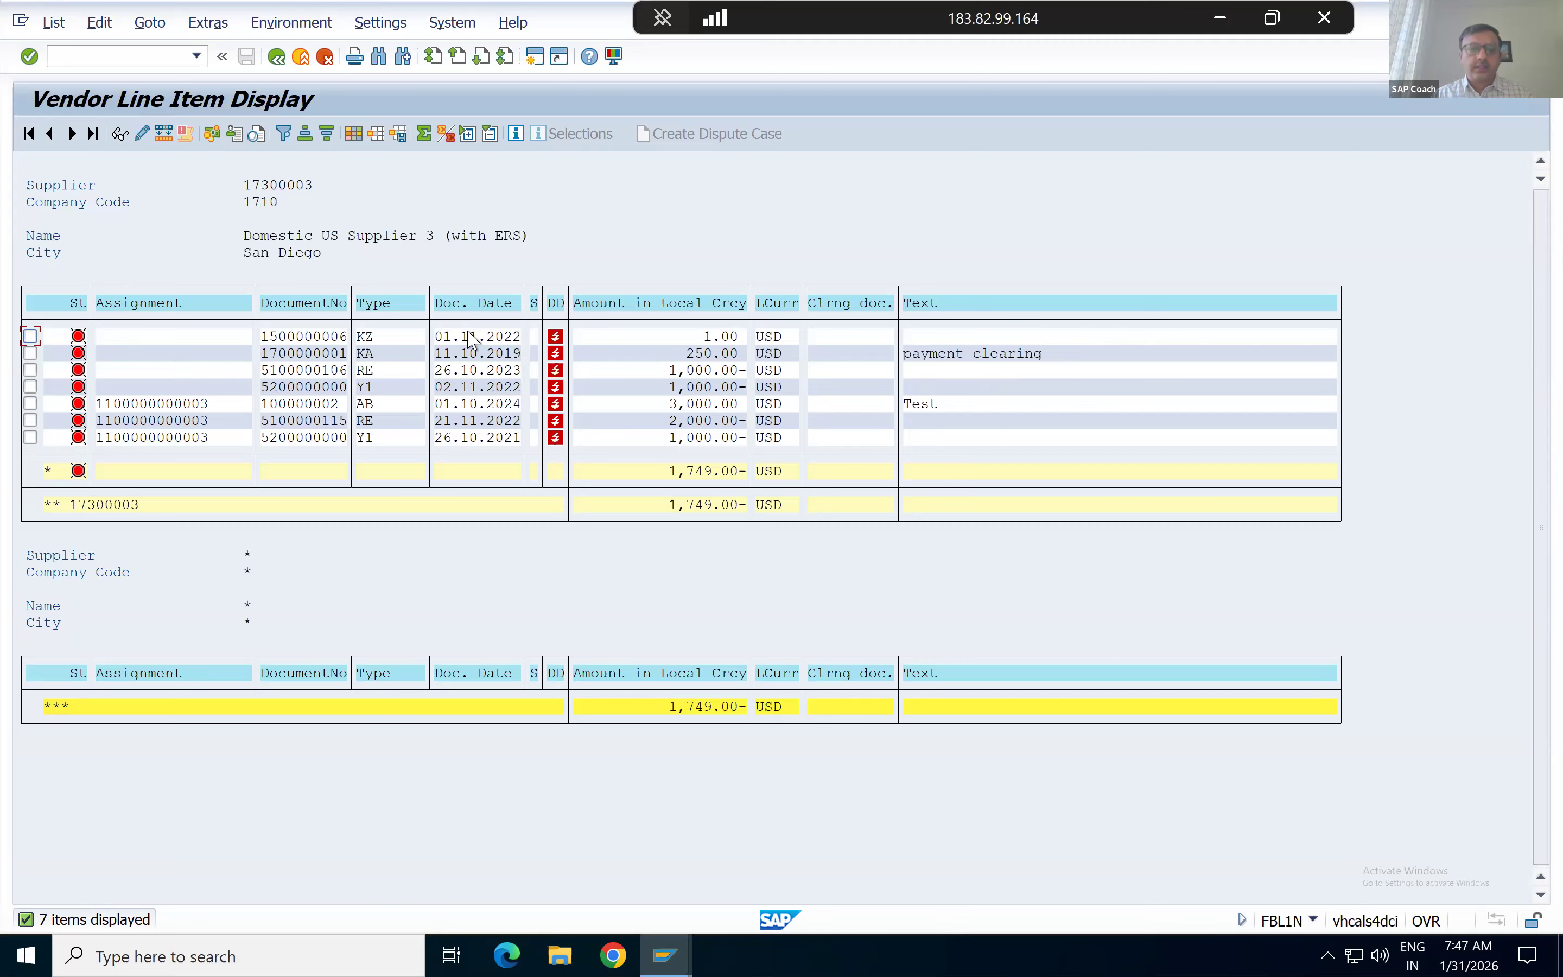
Examine the open RE invoice dated 26.10.2023, including its document type and amount.
left_click(368, 370)
left_click_drag(260, 376, 815, 374)
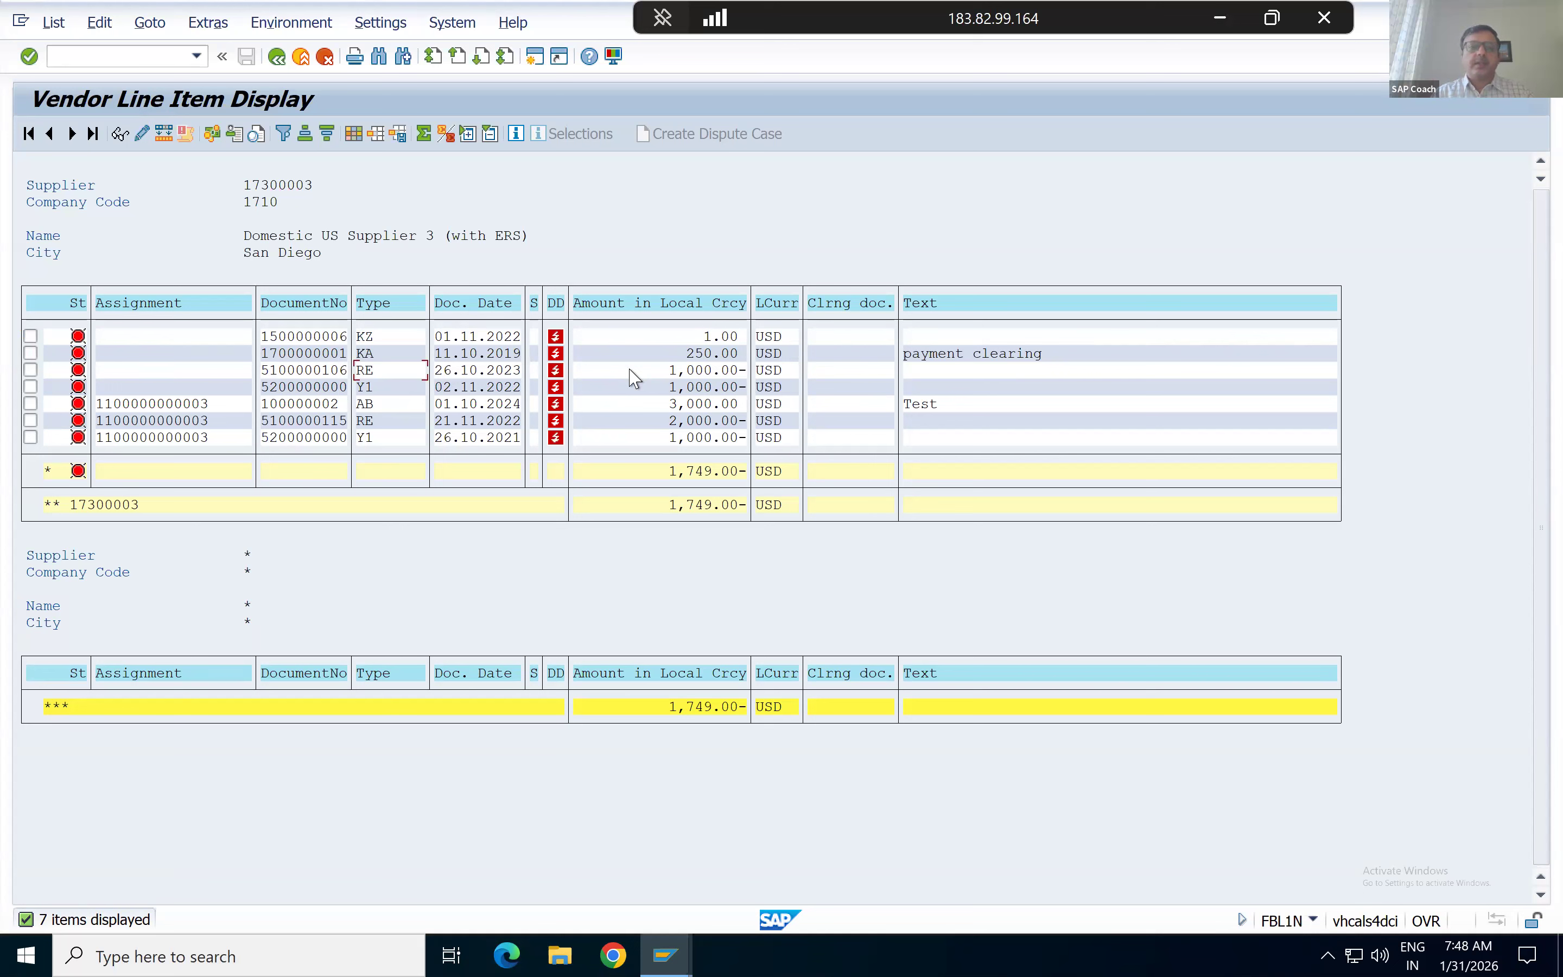
left_click_drag(653, 370, 767, 374)
key("ctrl+c")
Compare the amounts and assignments of the open AB, RE and Y1 items that share one assignment value.
left_click(646, 404)
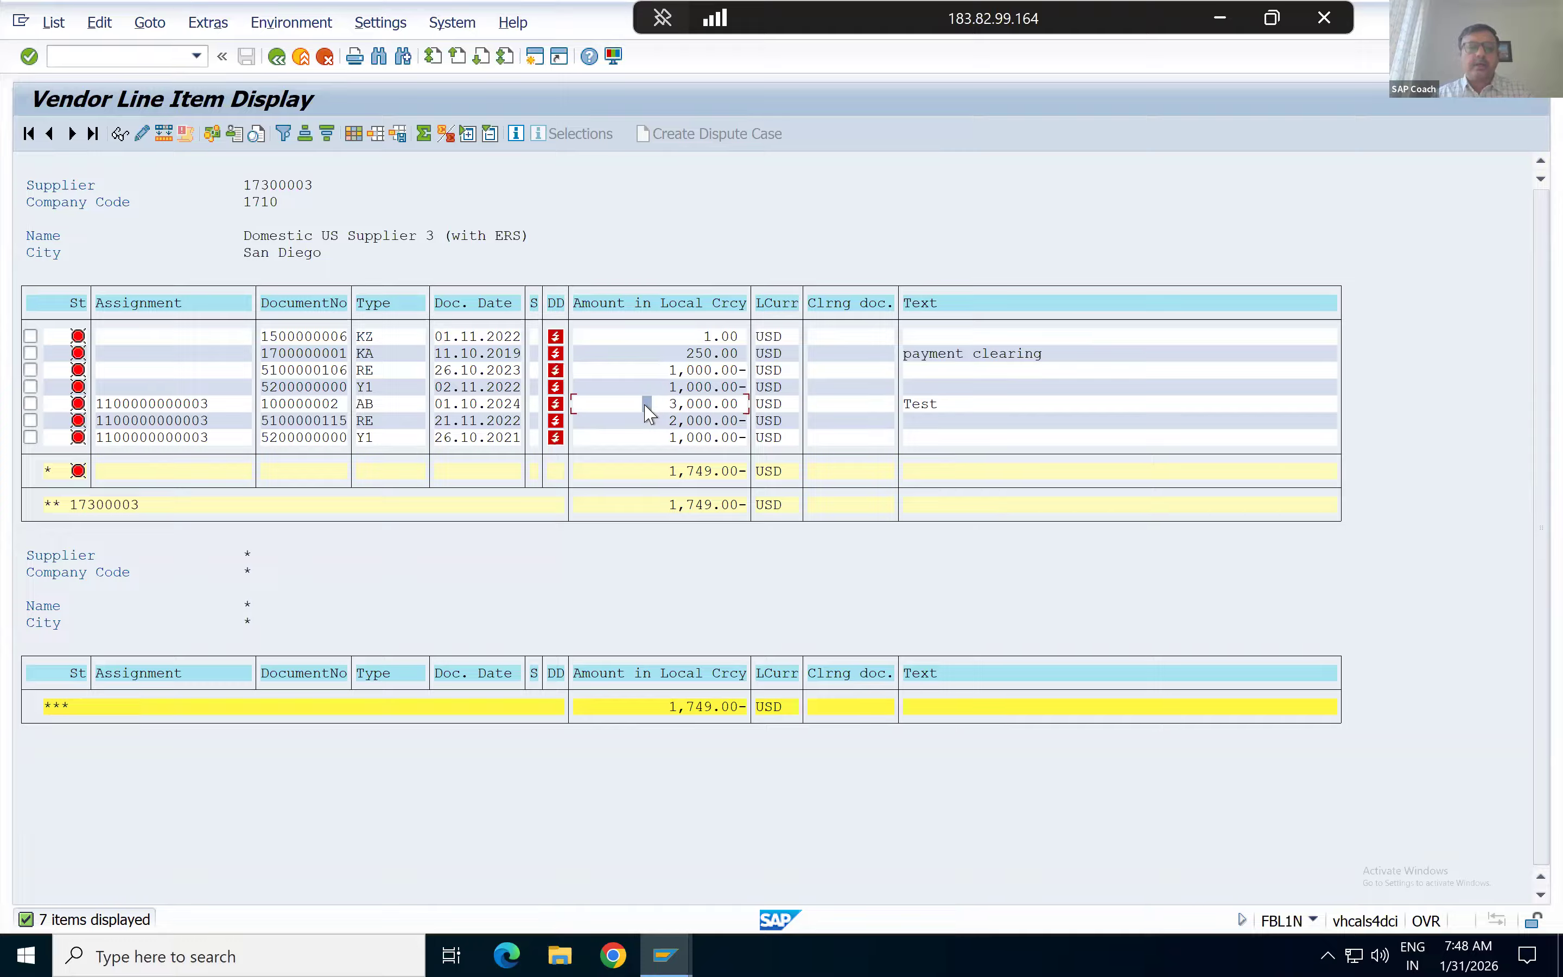
left_click(673, 404)
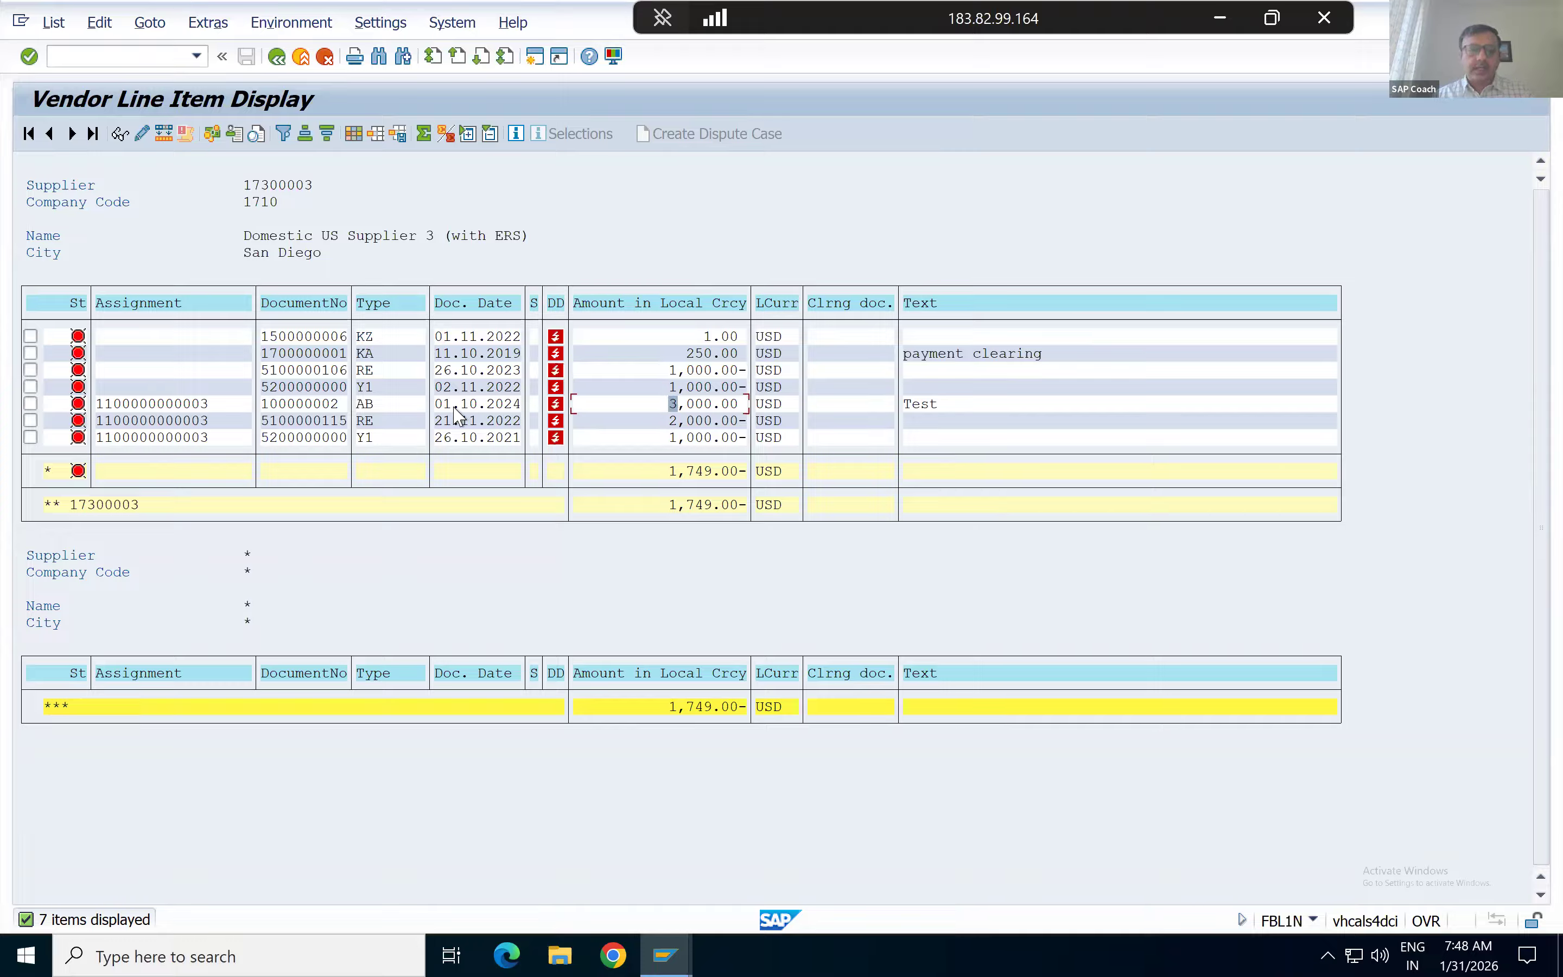
left_click(670, 421)
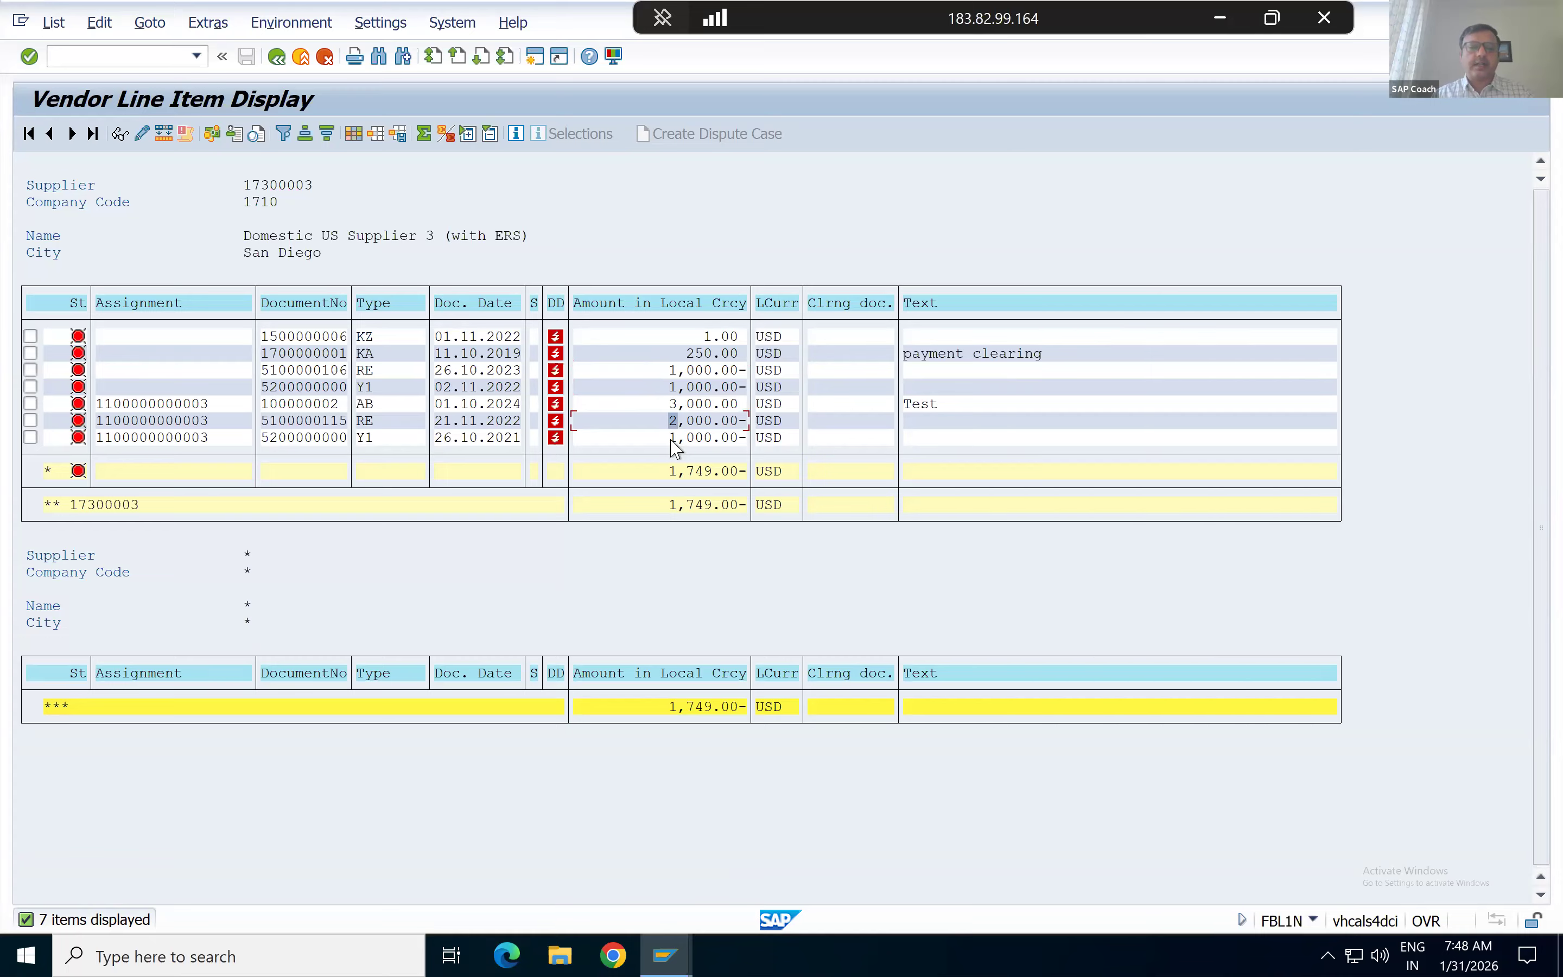
left_click(672, 440)
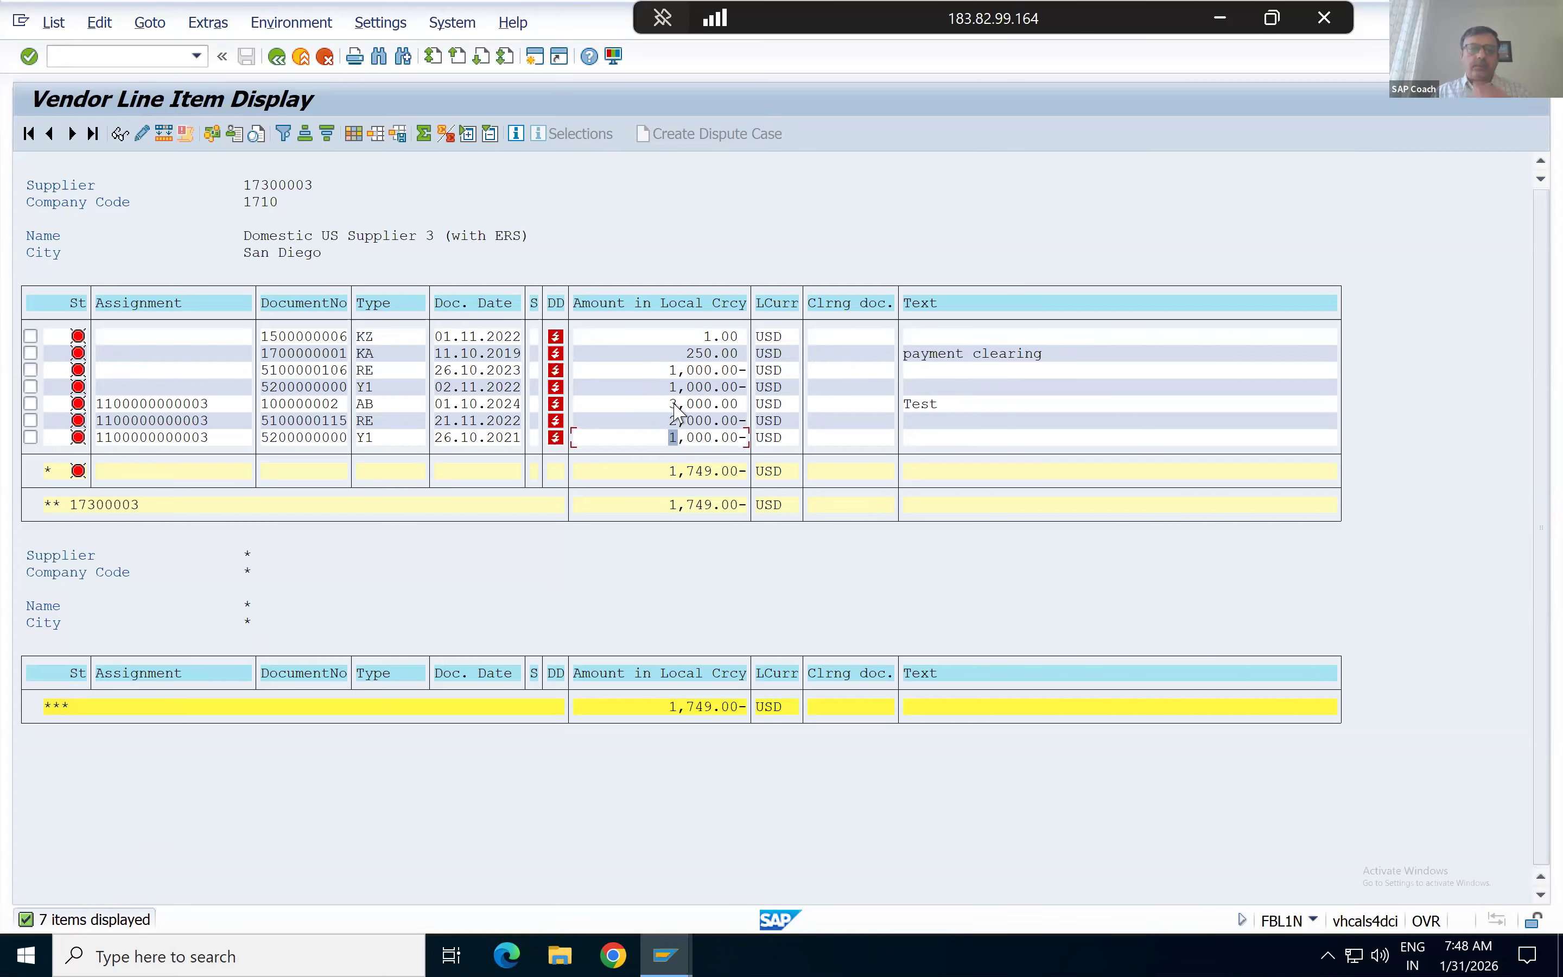
left_click(738, 410)
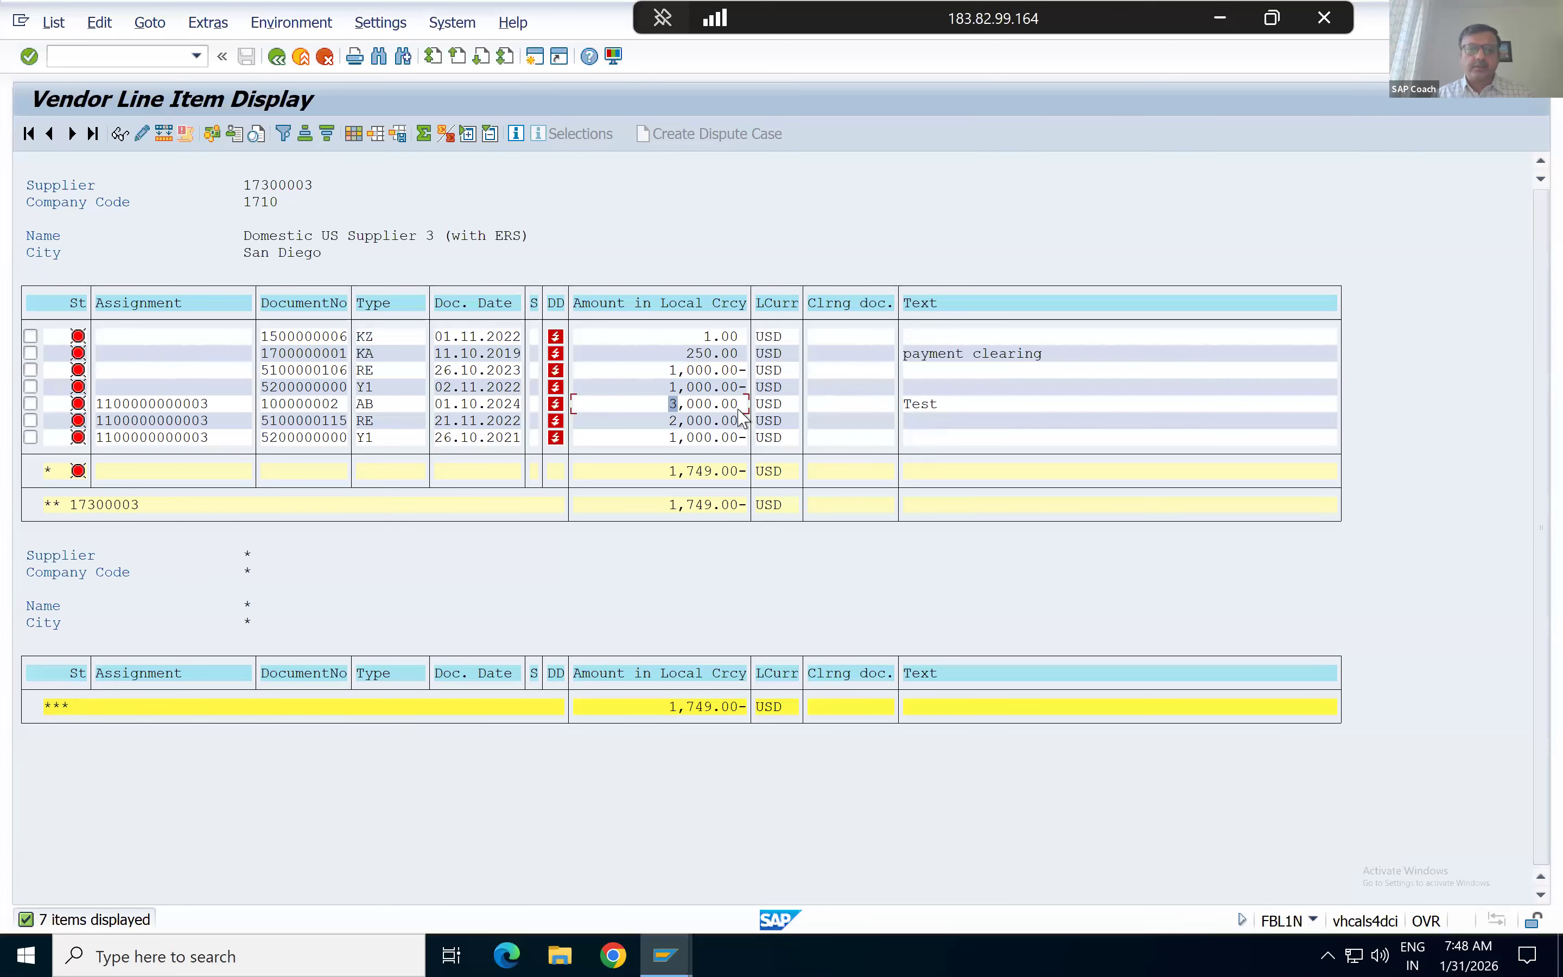
left_click(671, 421)
left_click(672, 440)
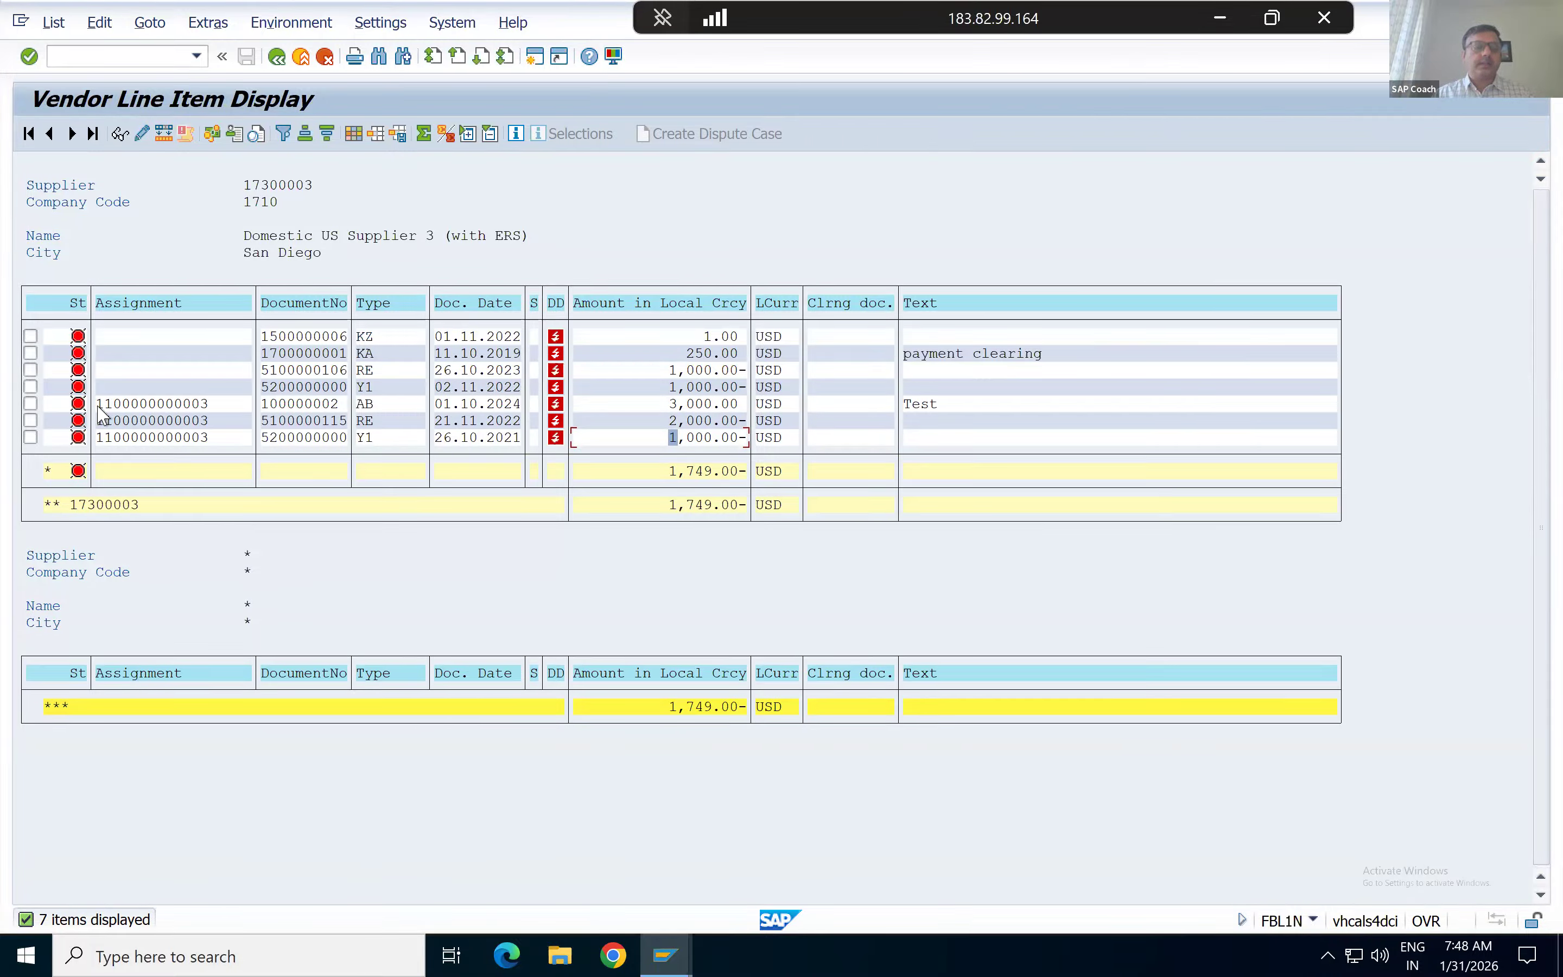
left_click_drag(97, 406, 227, 446)
key("ctrl+c")
Return to the selection and display all line items for the same vendor and company code.
left_click(277, 57)
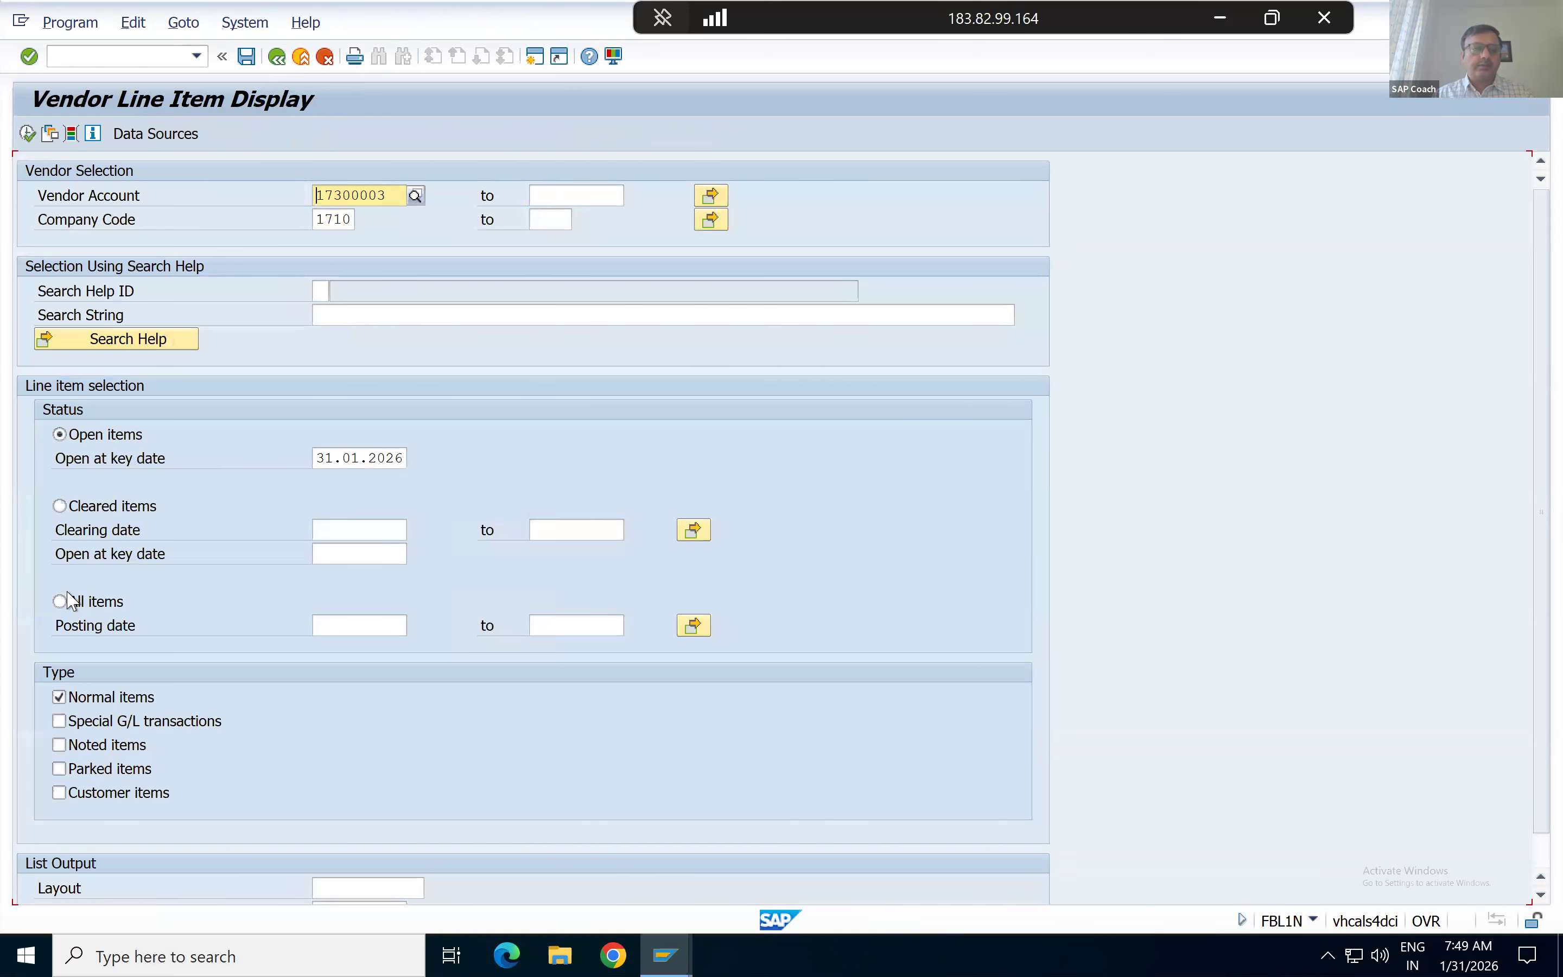
left_click(61, 601)
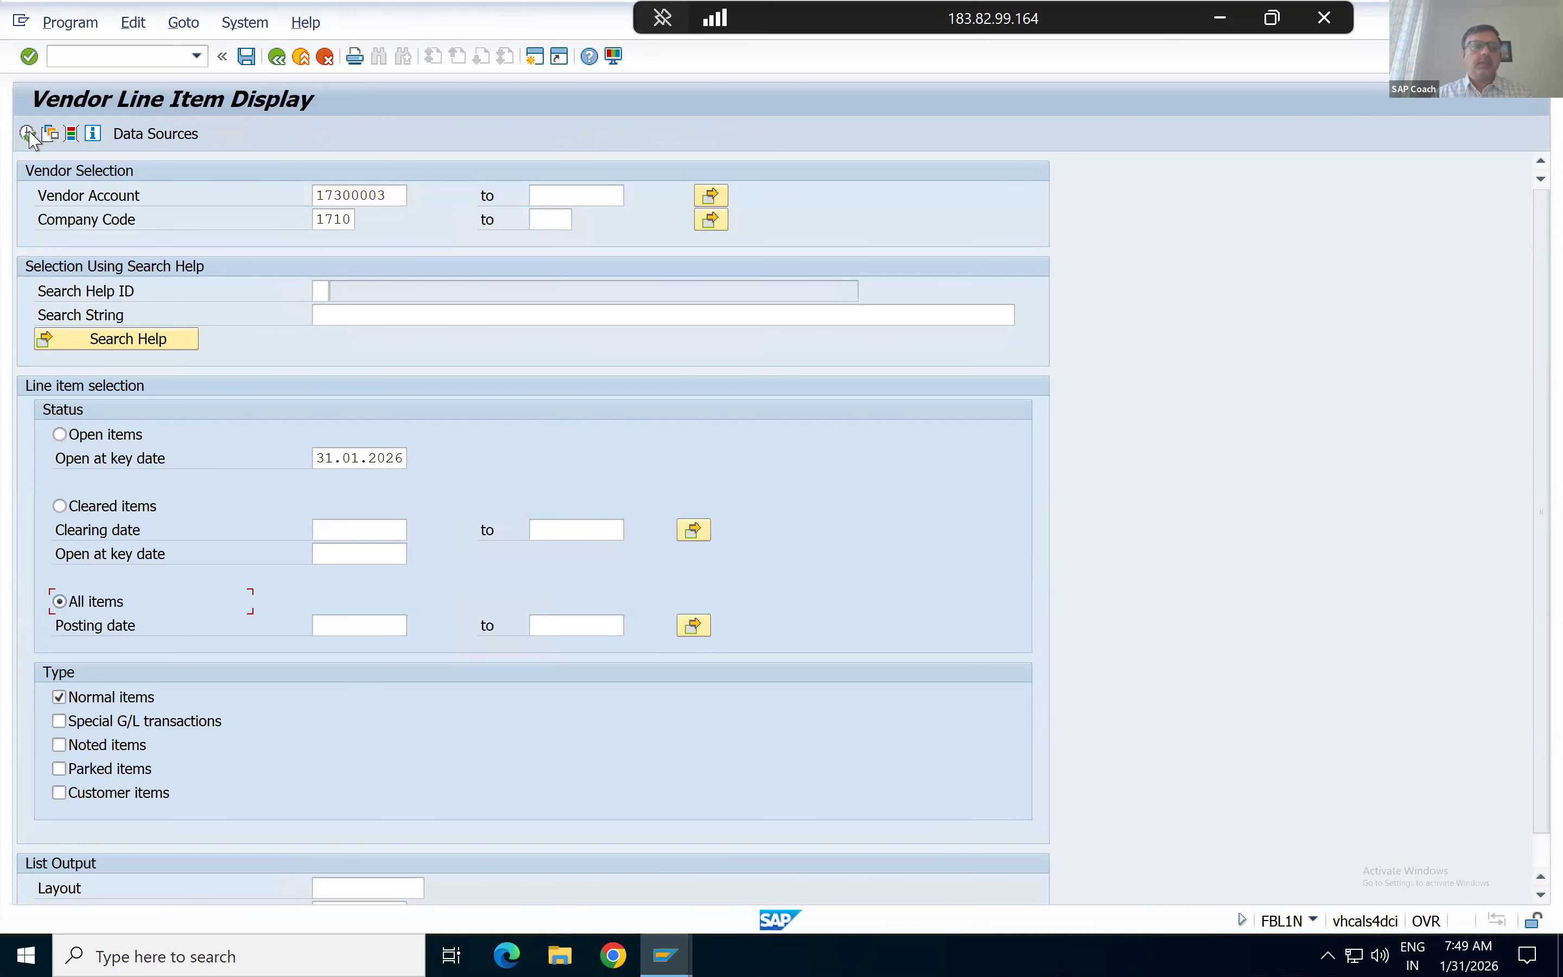
left_click(29, 134)
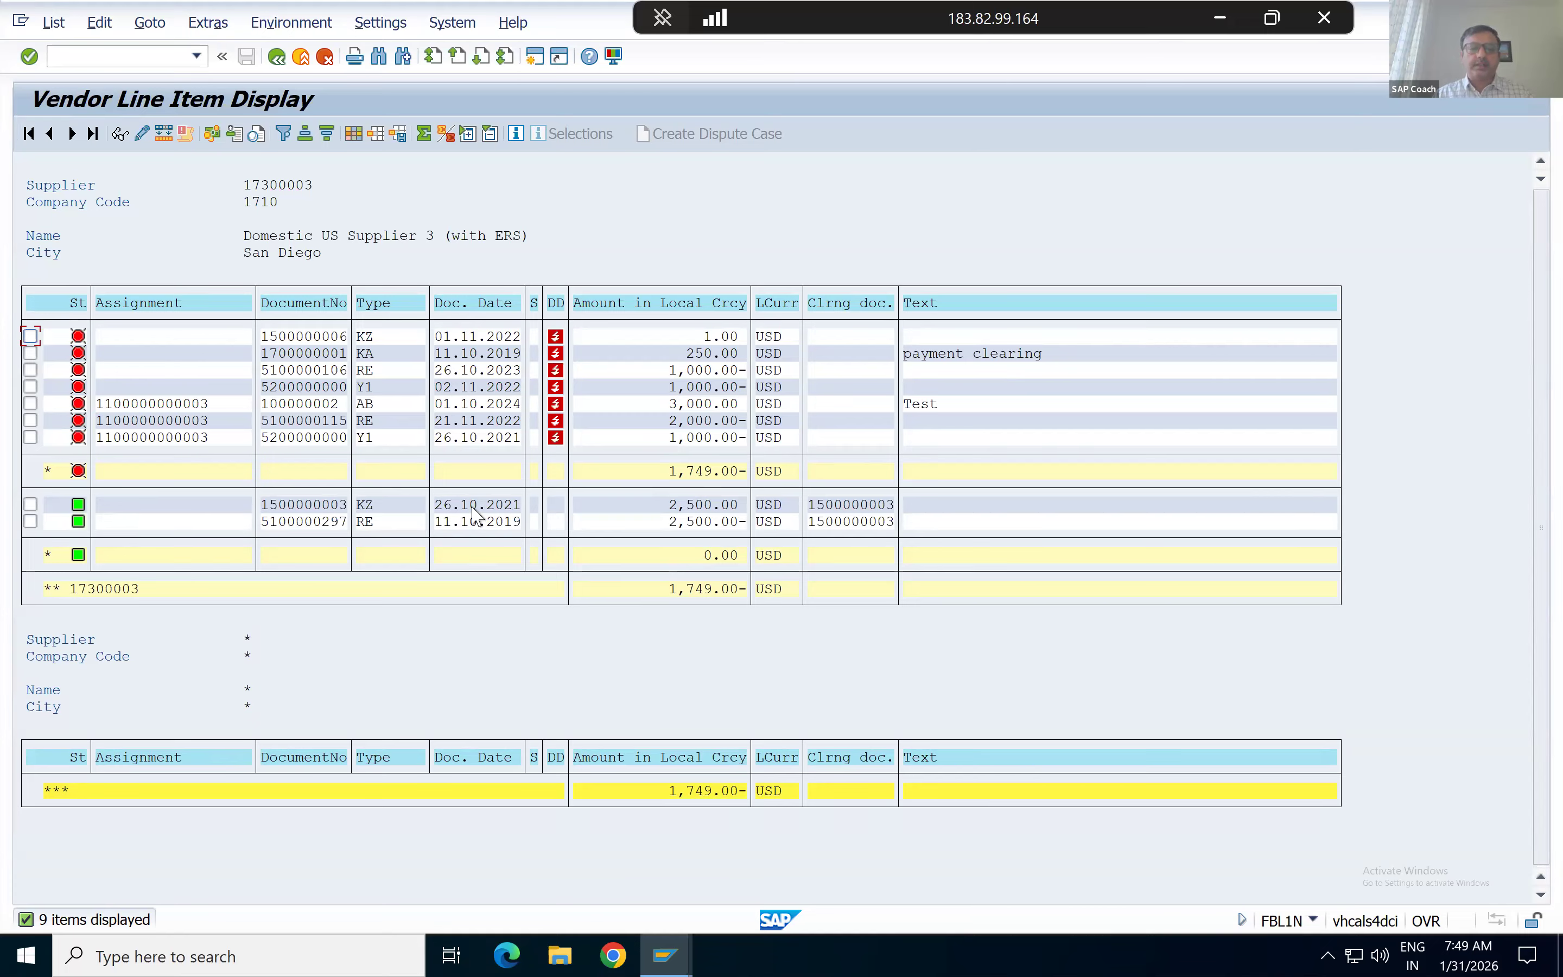
Examine the cleared KZ and RE items, comparing their types, amounts and clearing documents.
left_click(363, 529)
left_click(390, 506)
left_click(680, 510)
left_click_drag(814, 515, 900, 530)
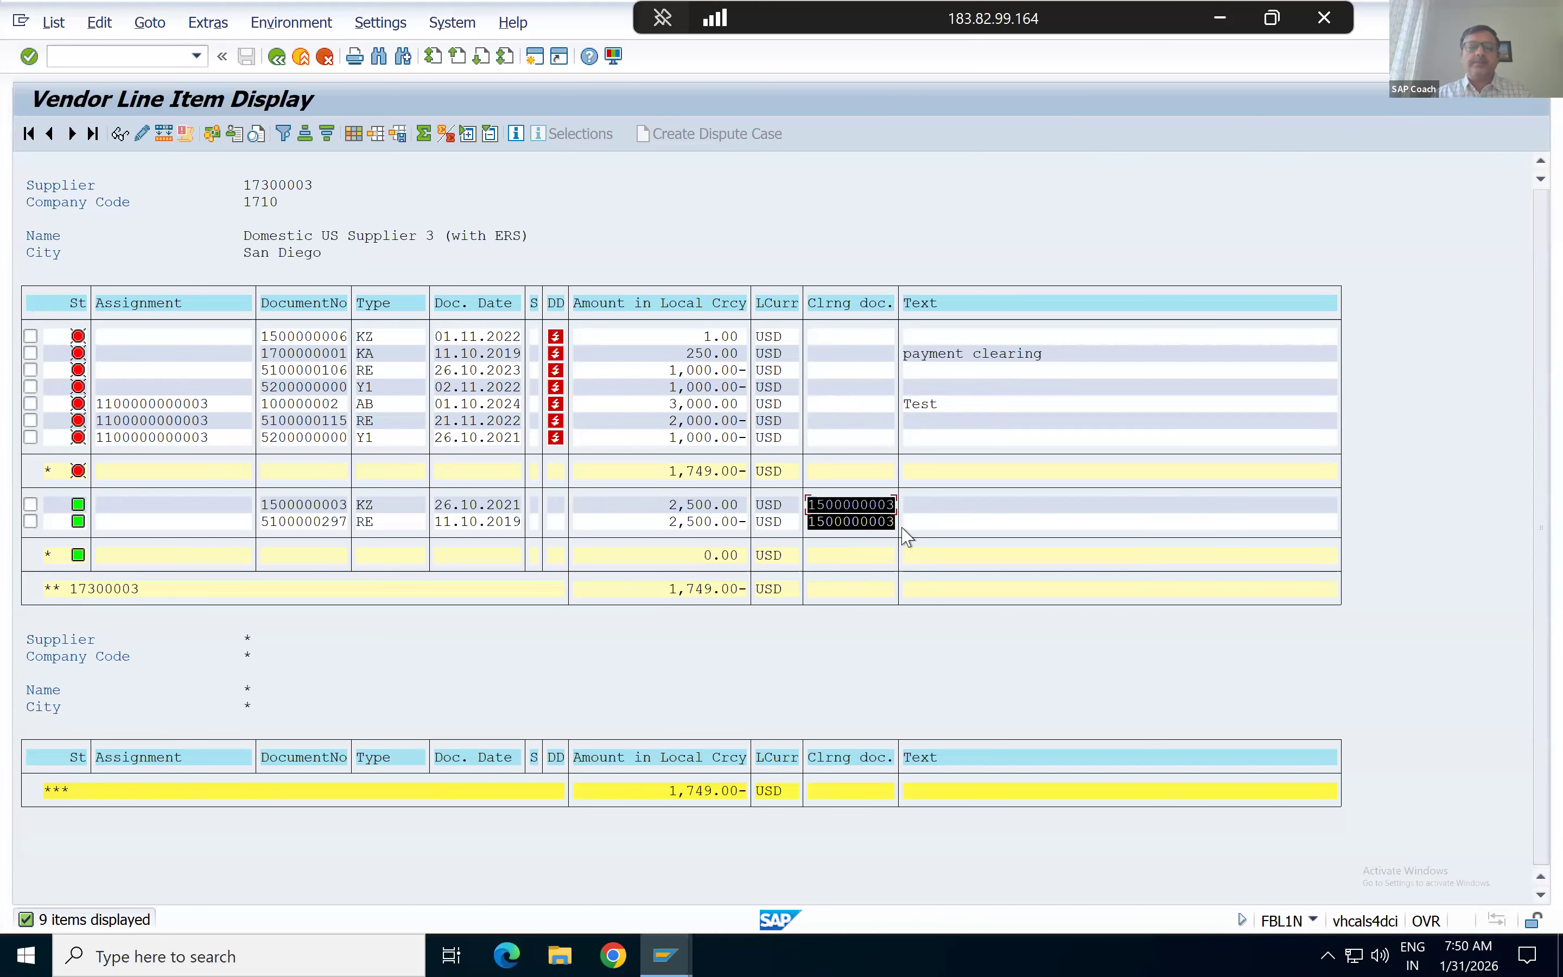
left_click(811, 505)
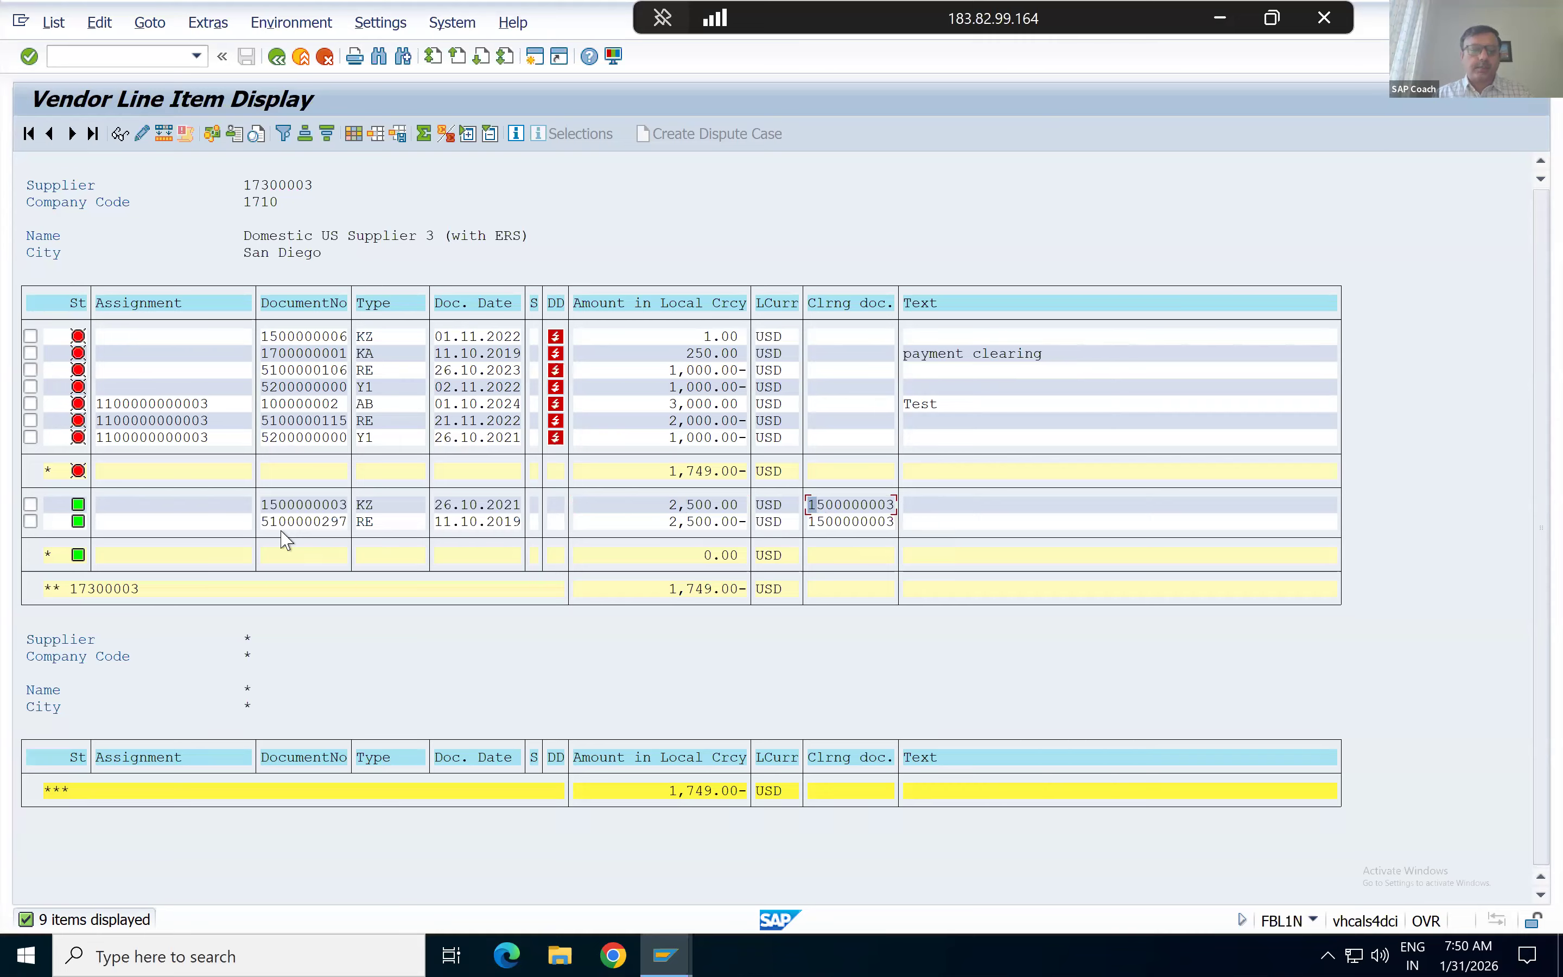
Open the cleared RE invoice, check its clearing date and document, and return to the list to examine the KZ payment's type.
left_click(315, 506)
left_click(282, 522)
double_click(303, 522)
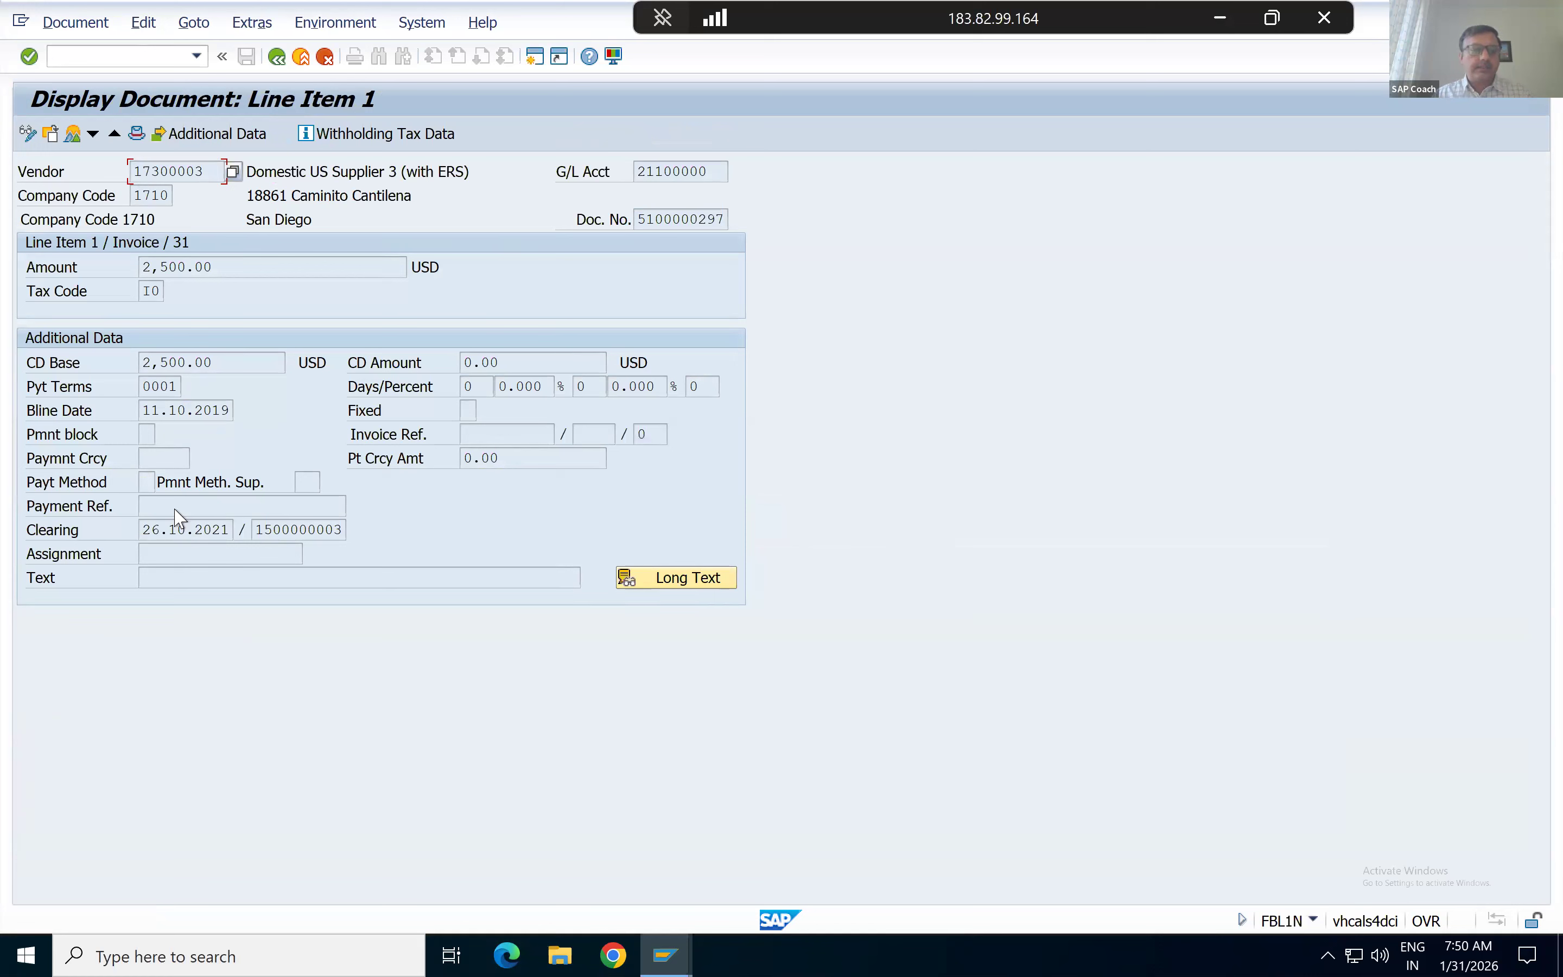
left_click_drag(142, 530, 246, 527)
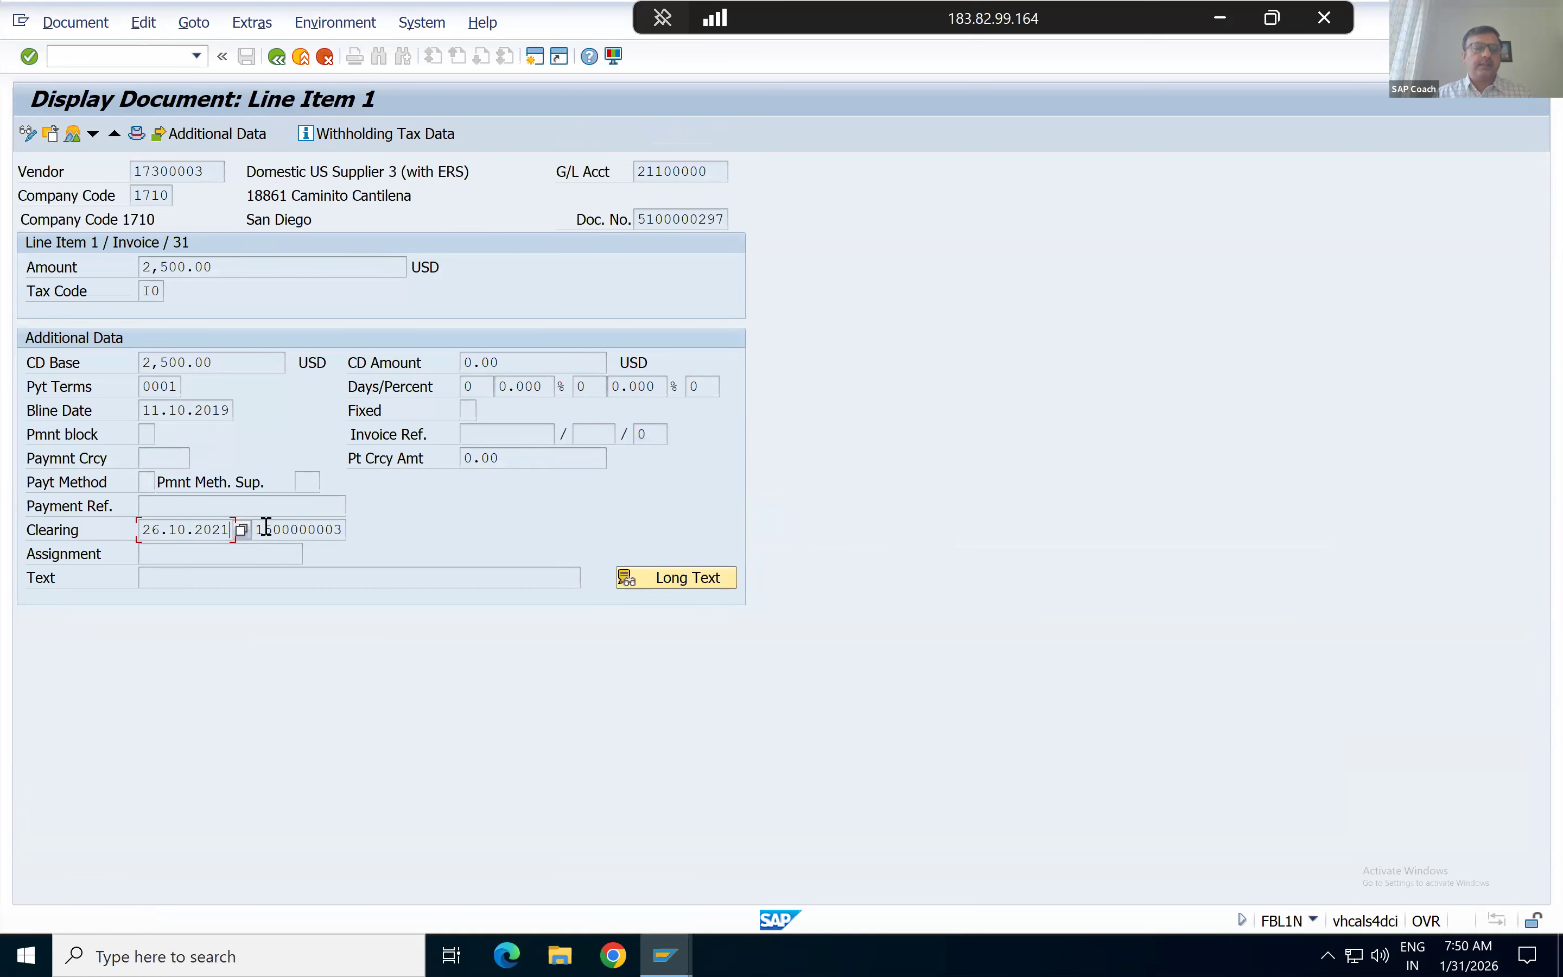
left_click(278, 57)
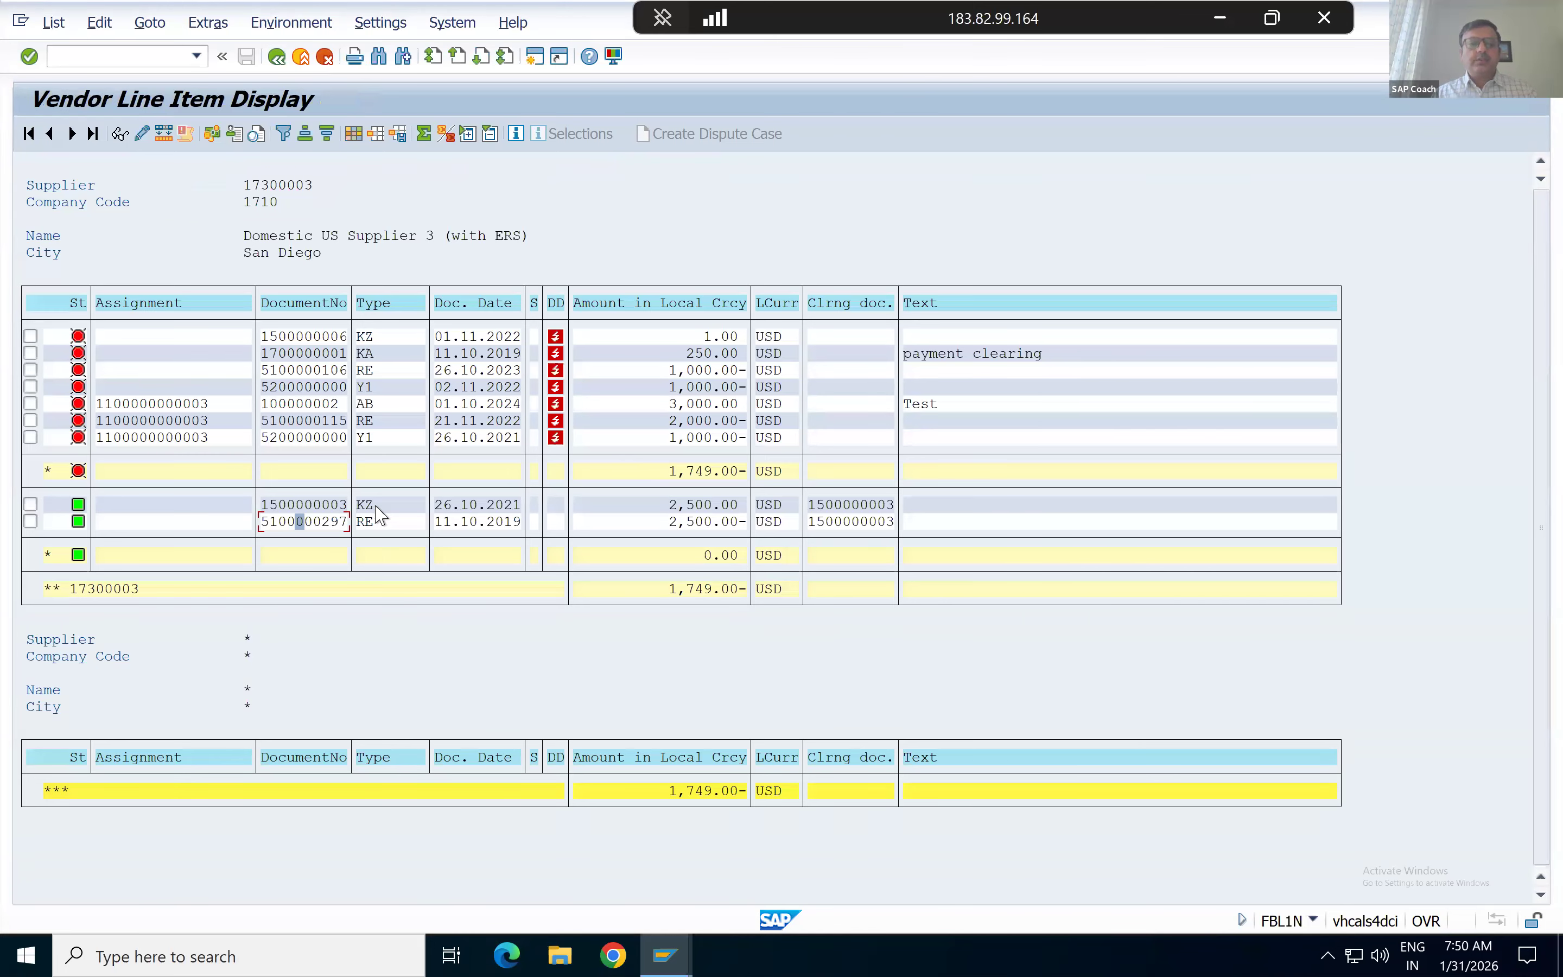
left_click(377, 507)
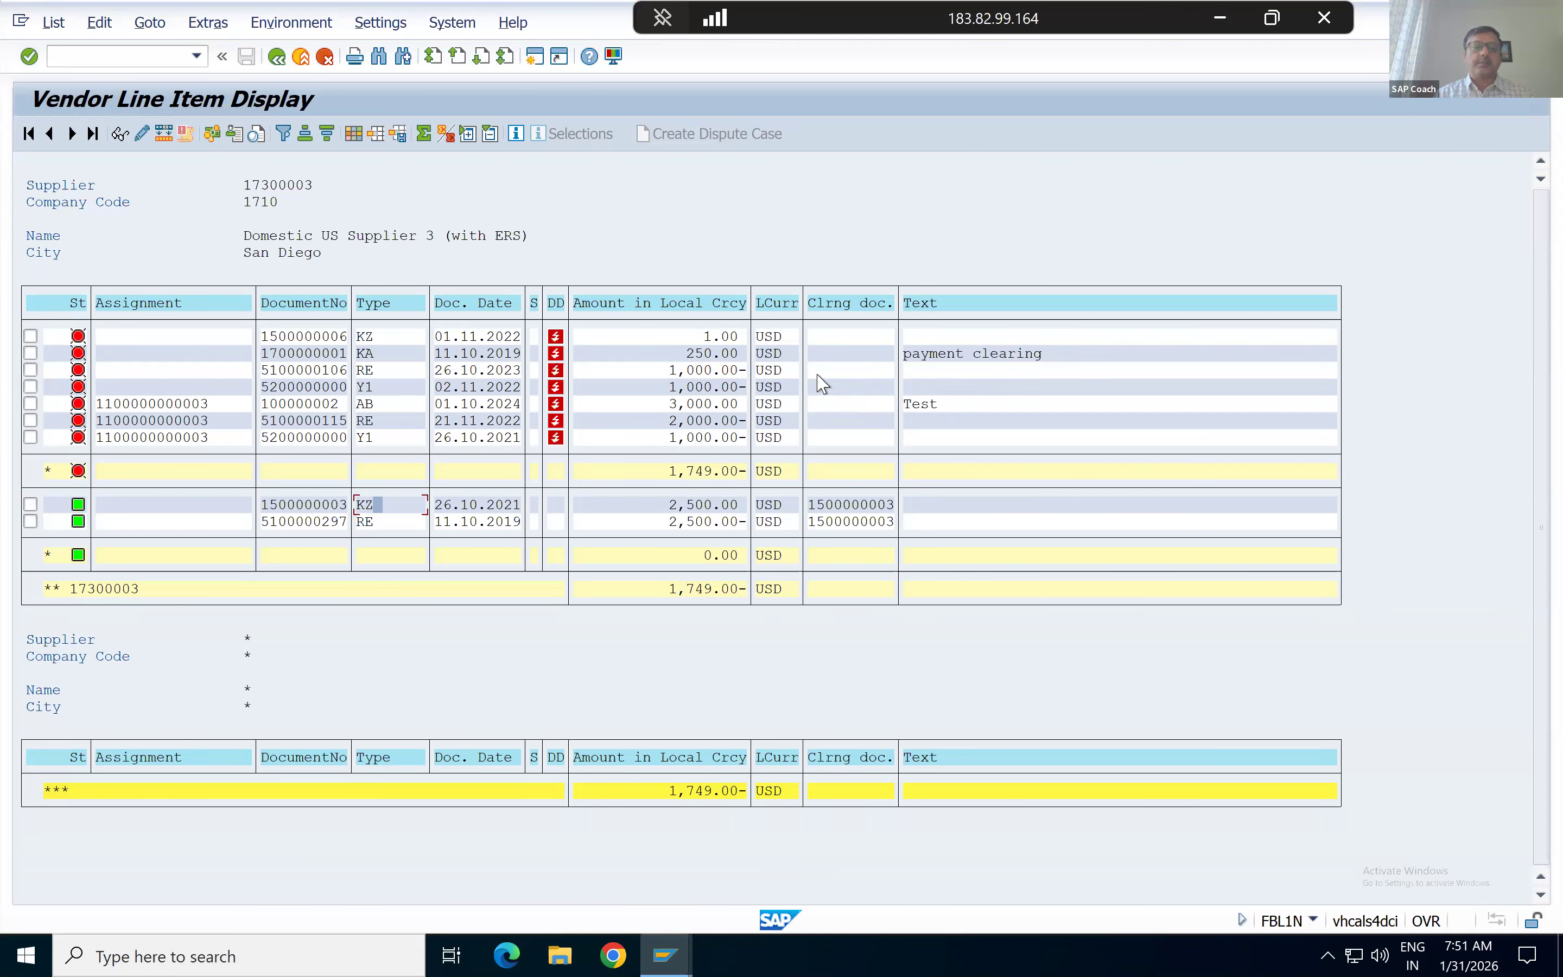
Open a new SAP session and start Post Outgoing Payments (F-53) from Accounts Payable.
left_click(534, 60)
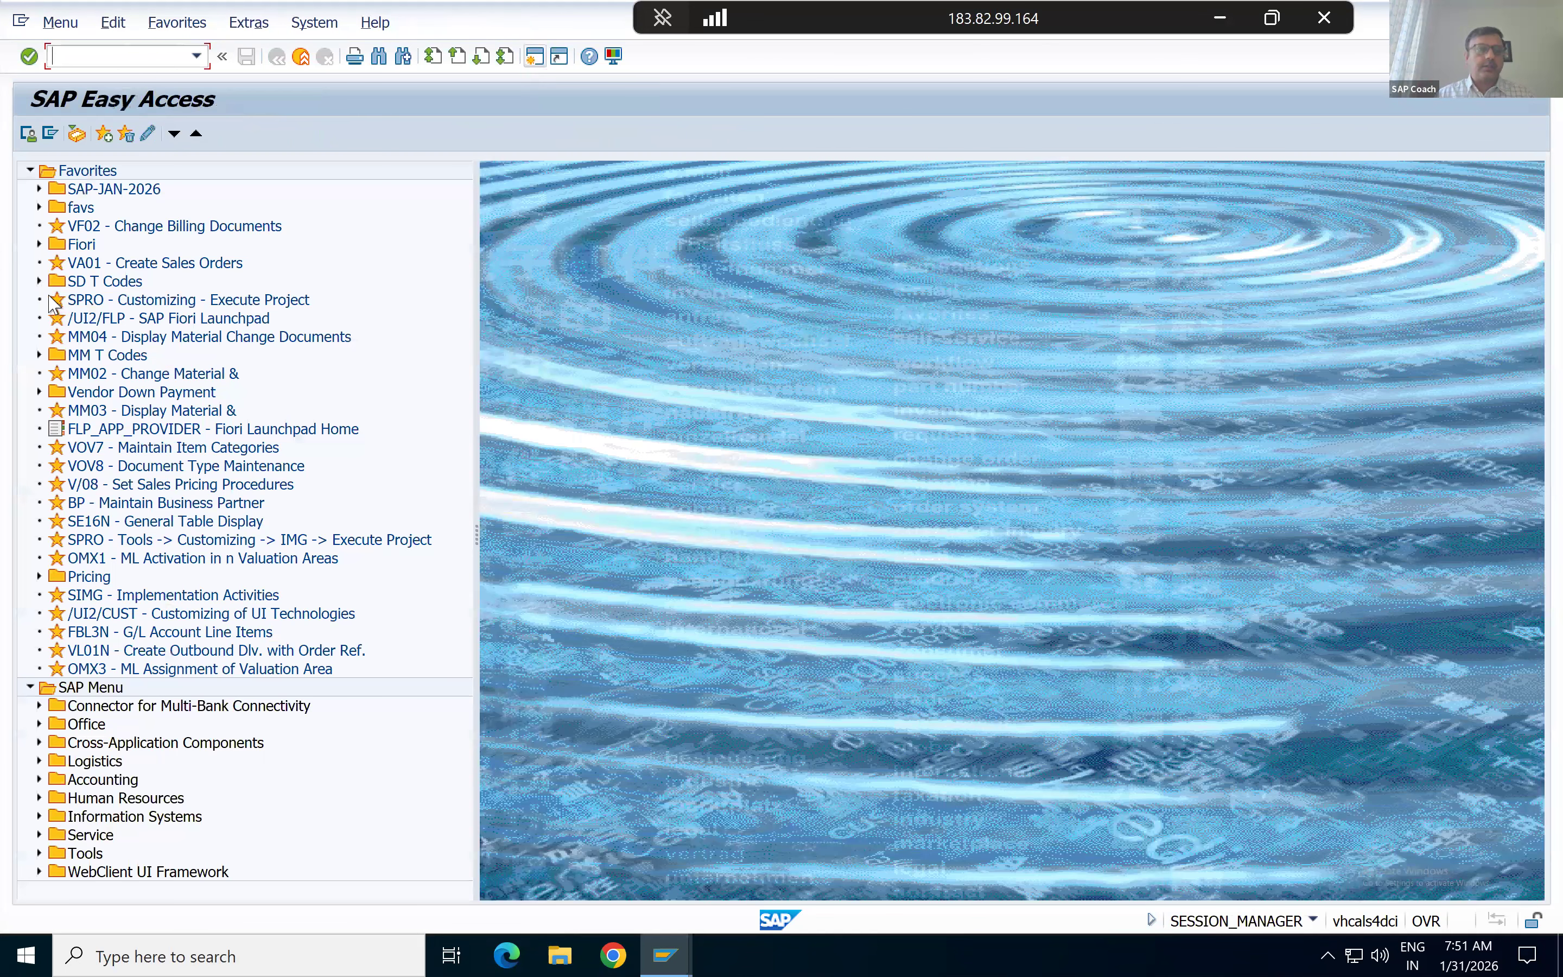
left_click(58, 355)
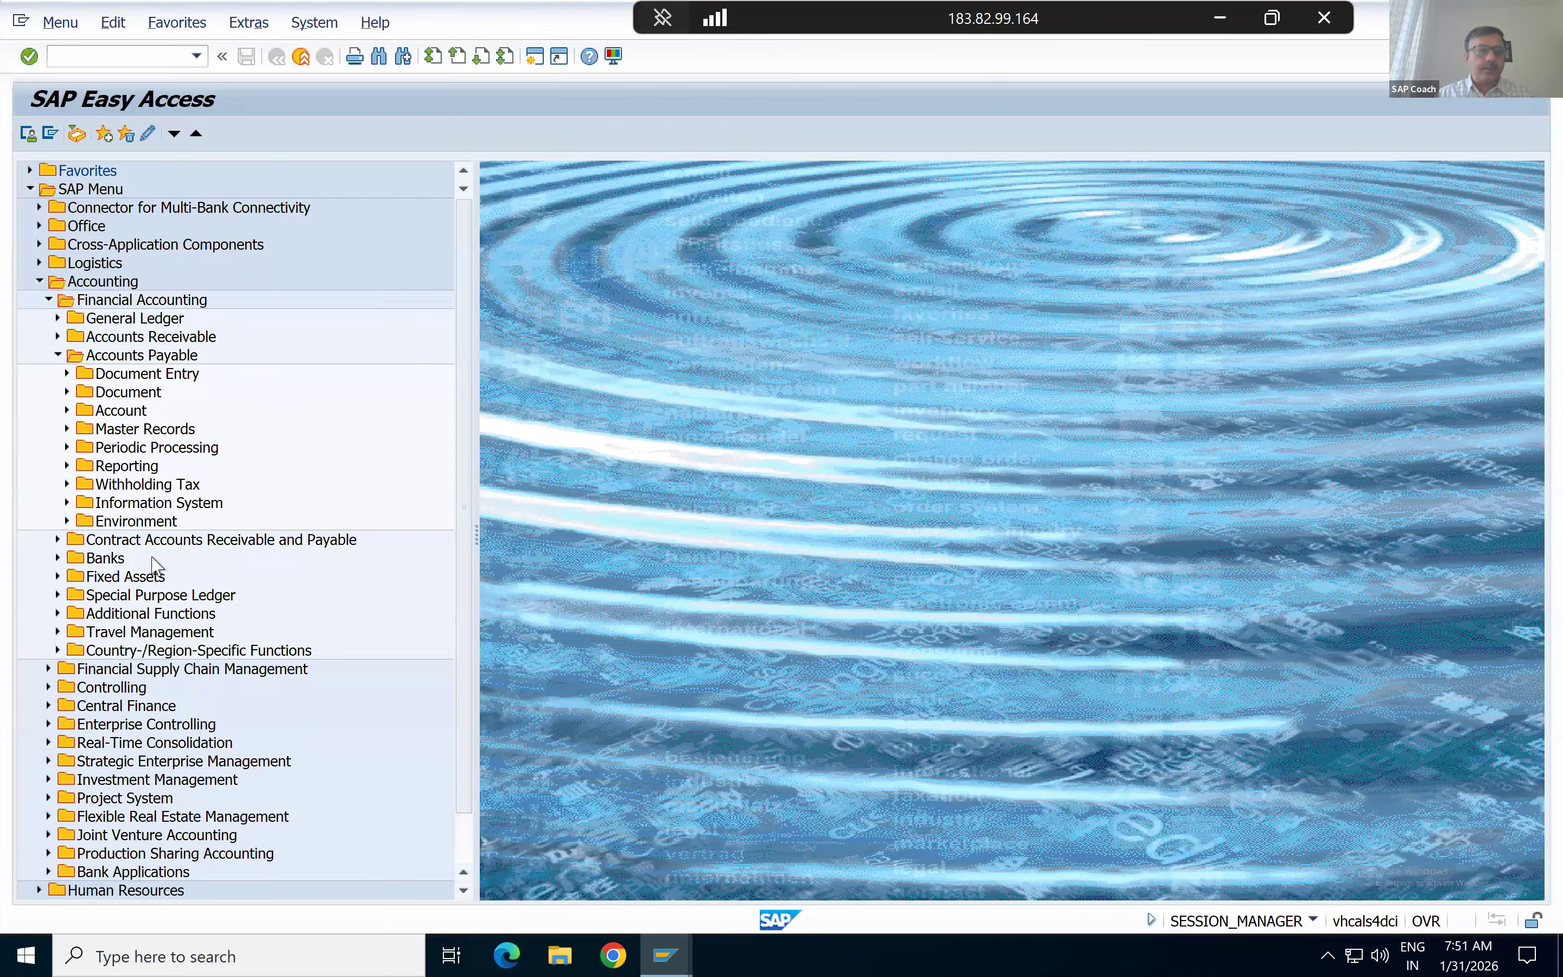
left_click(75, 594)
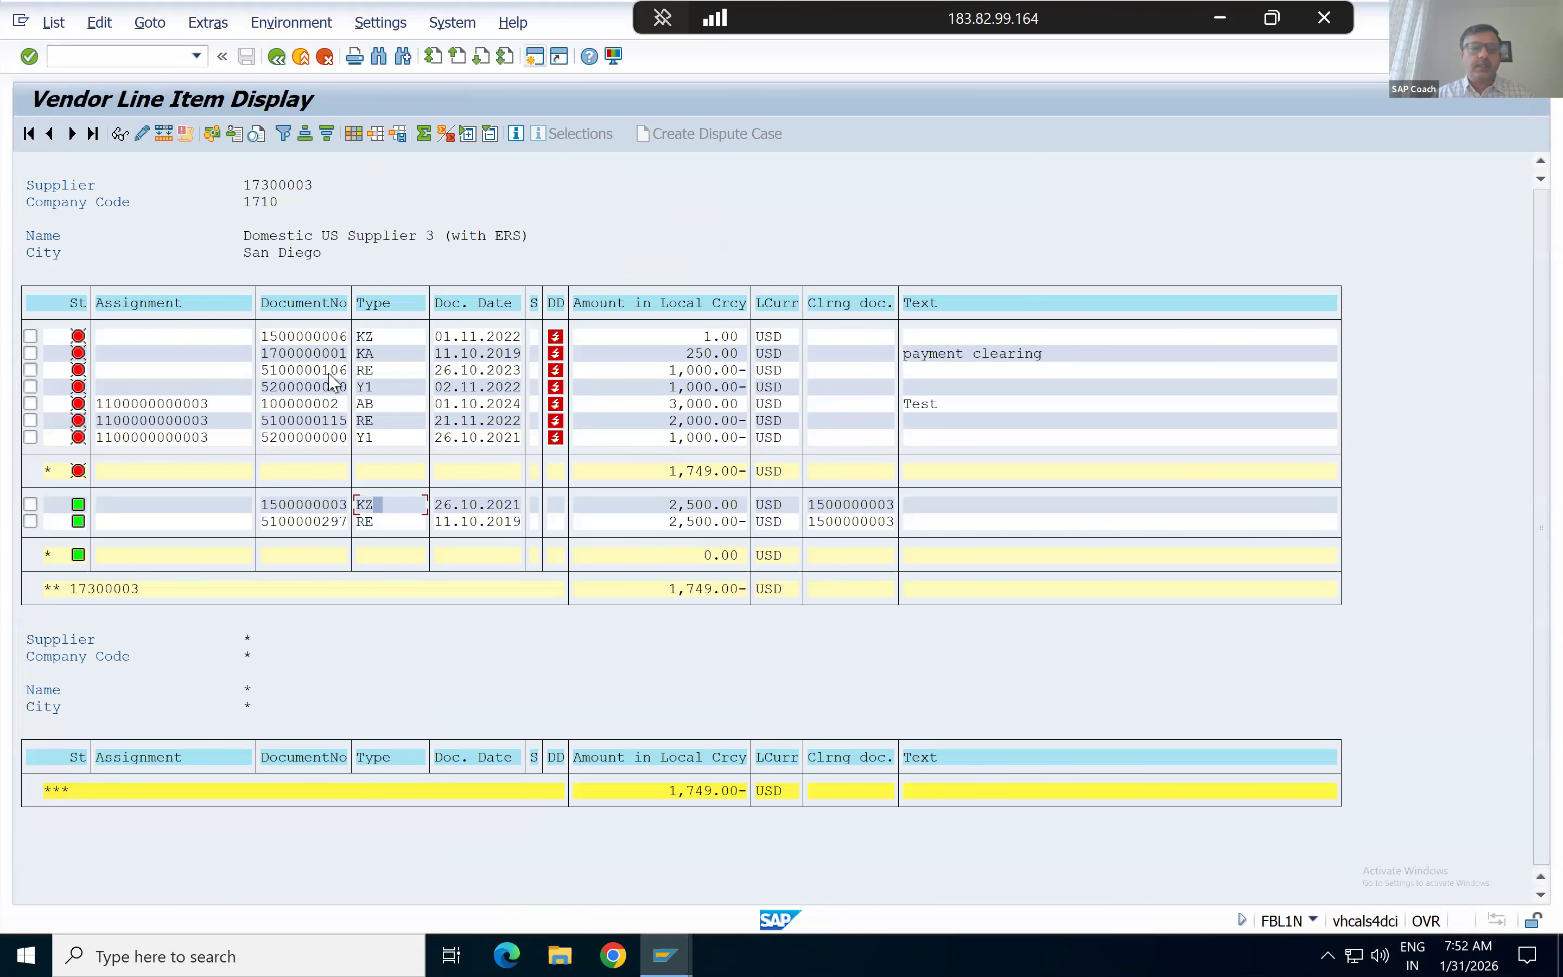
Check the amounts of the open RE invoice dated 26.10.2023 and the KA and KZ items in the vendor list.
left_click_drag(657, 369, 793, 370)
left_click(687, 354)
left_click(691, 336)
left_click(689, 353)
key("alt+Tab")
key("alt+Tab")
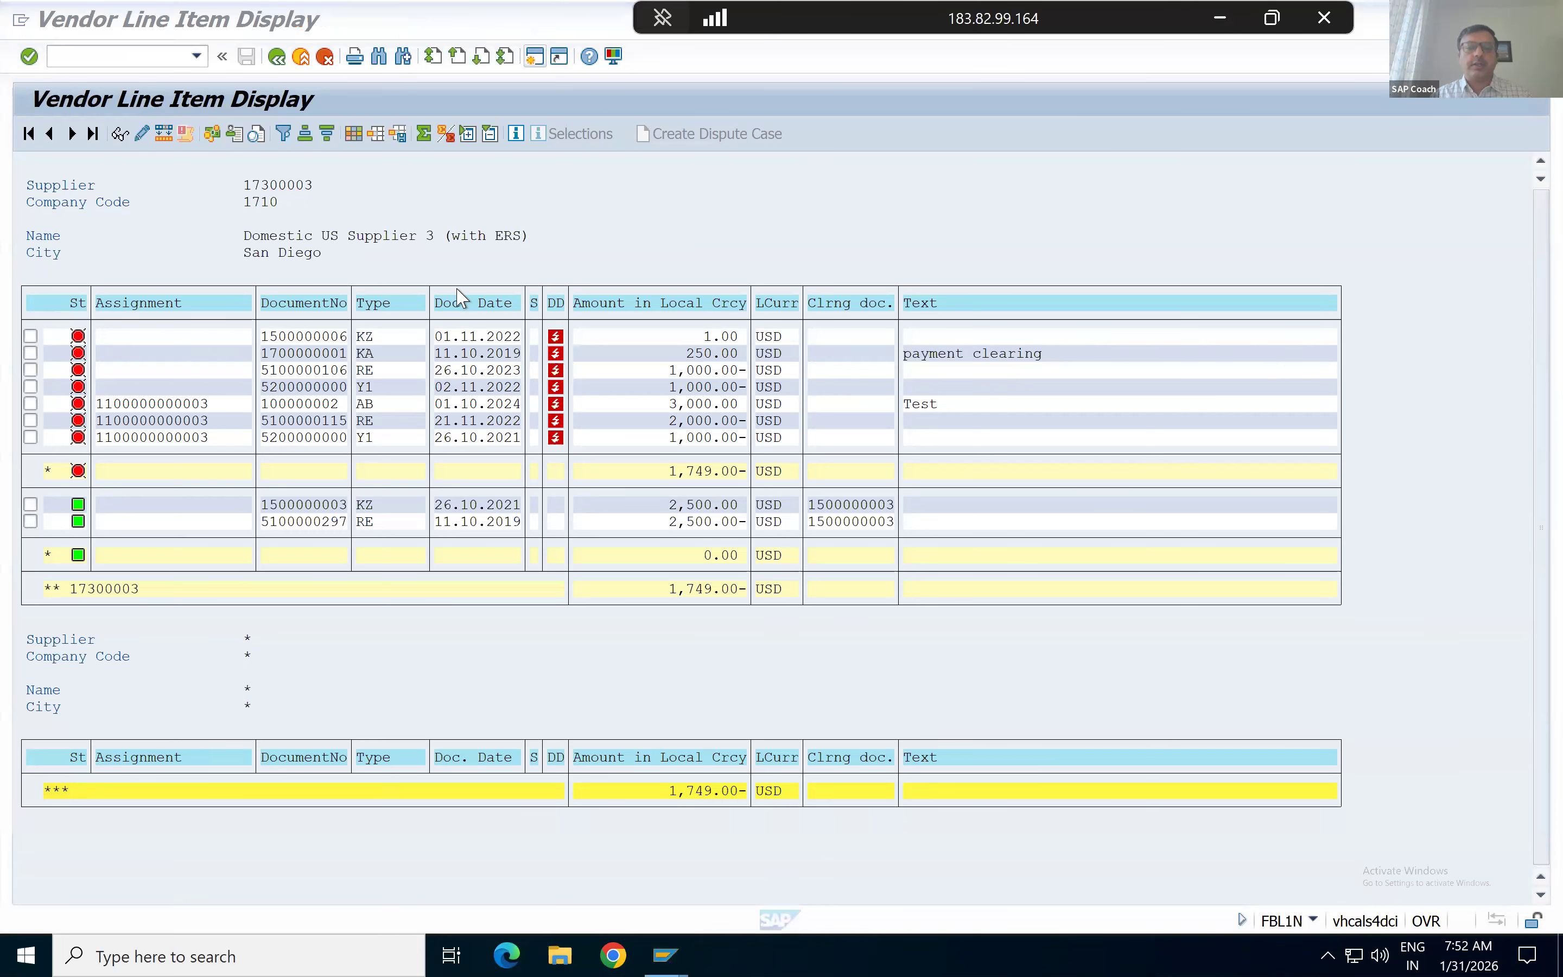
In the outgoing payment header, set the document date to 31.01.2026 and the reference to INVOICE77.
key("alt+Tab")
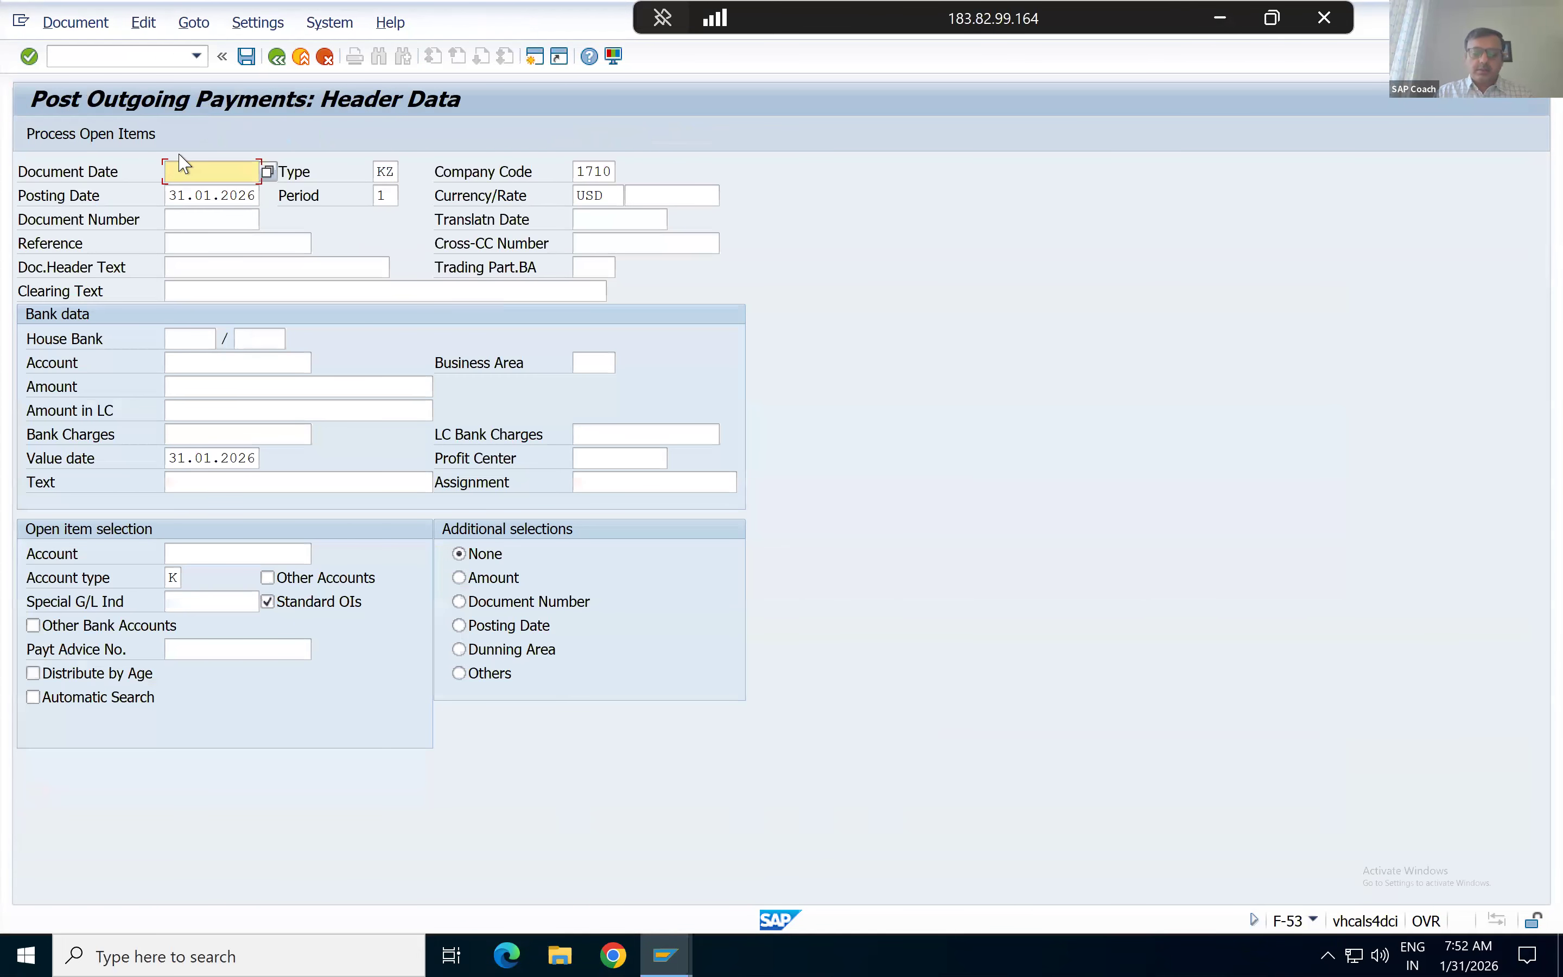
type("31.01.2026")
key("alt+Tab")
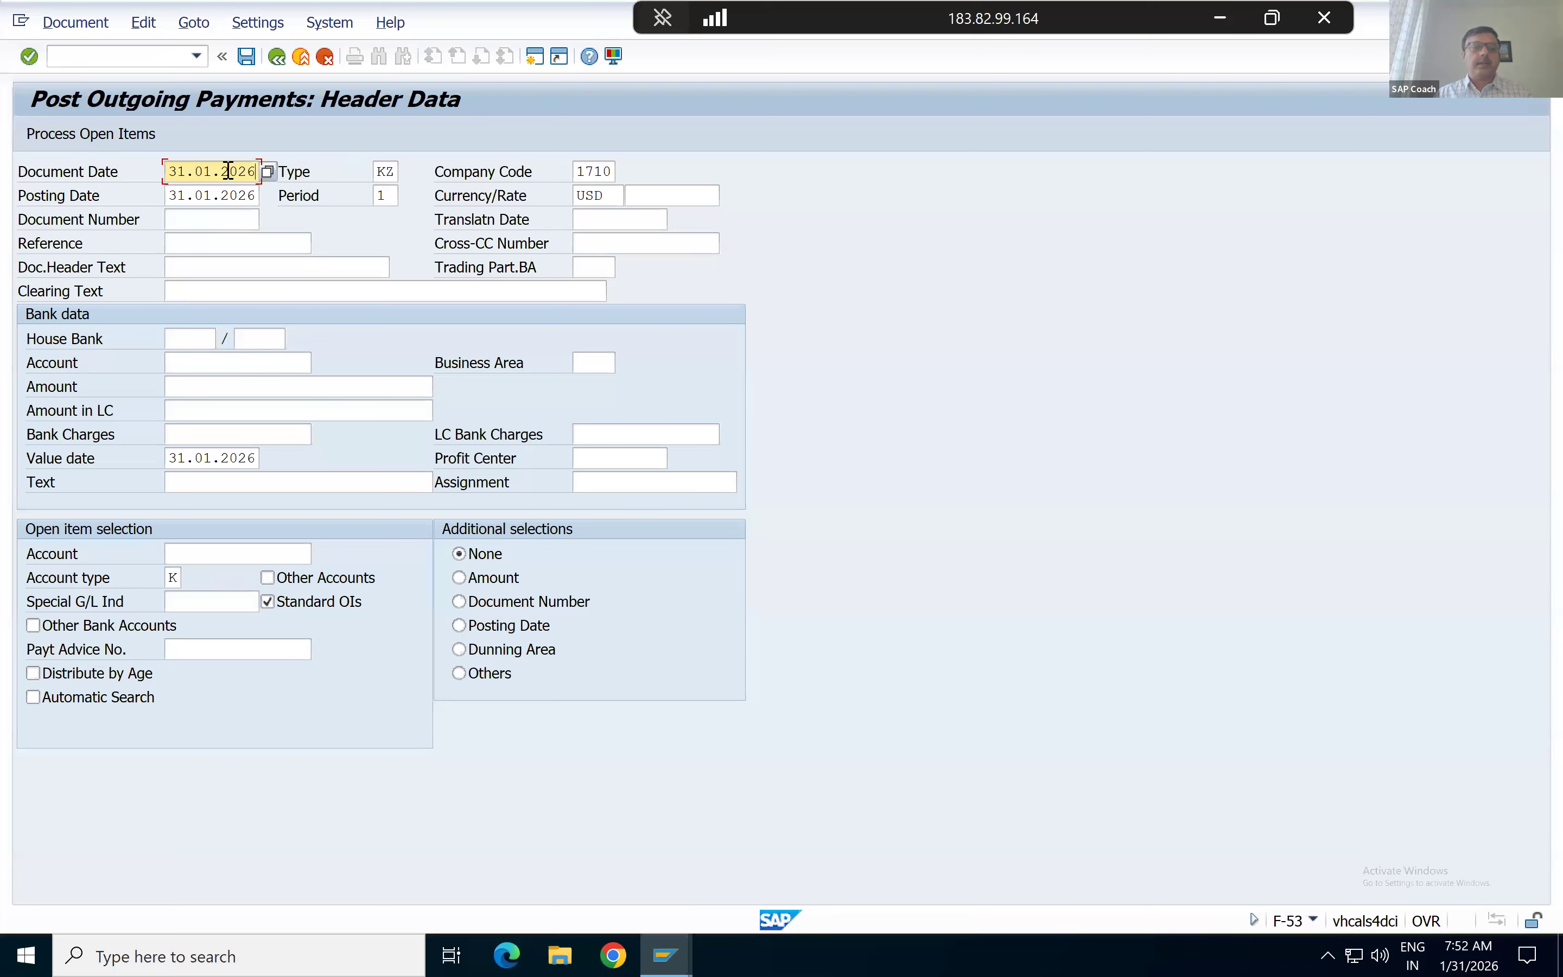
left_click(223, 243)
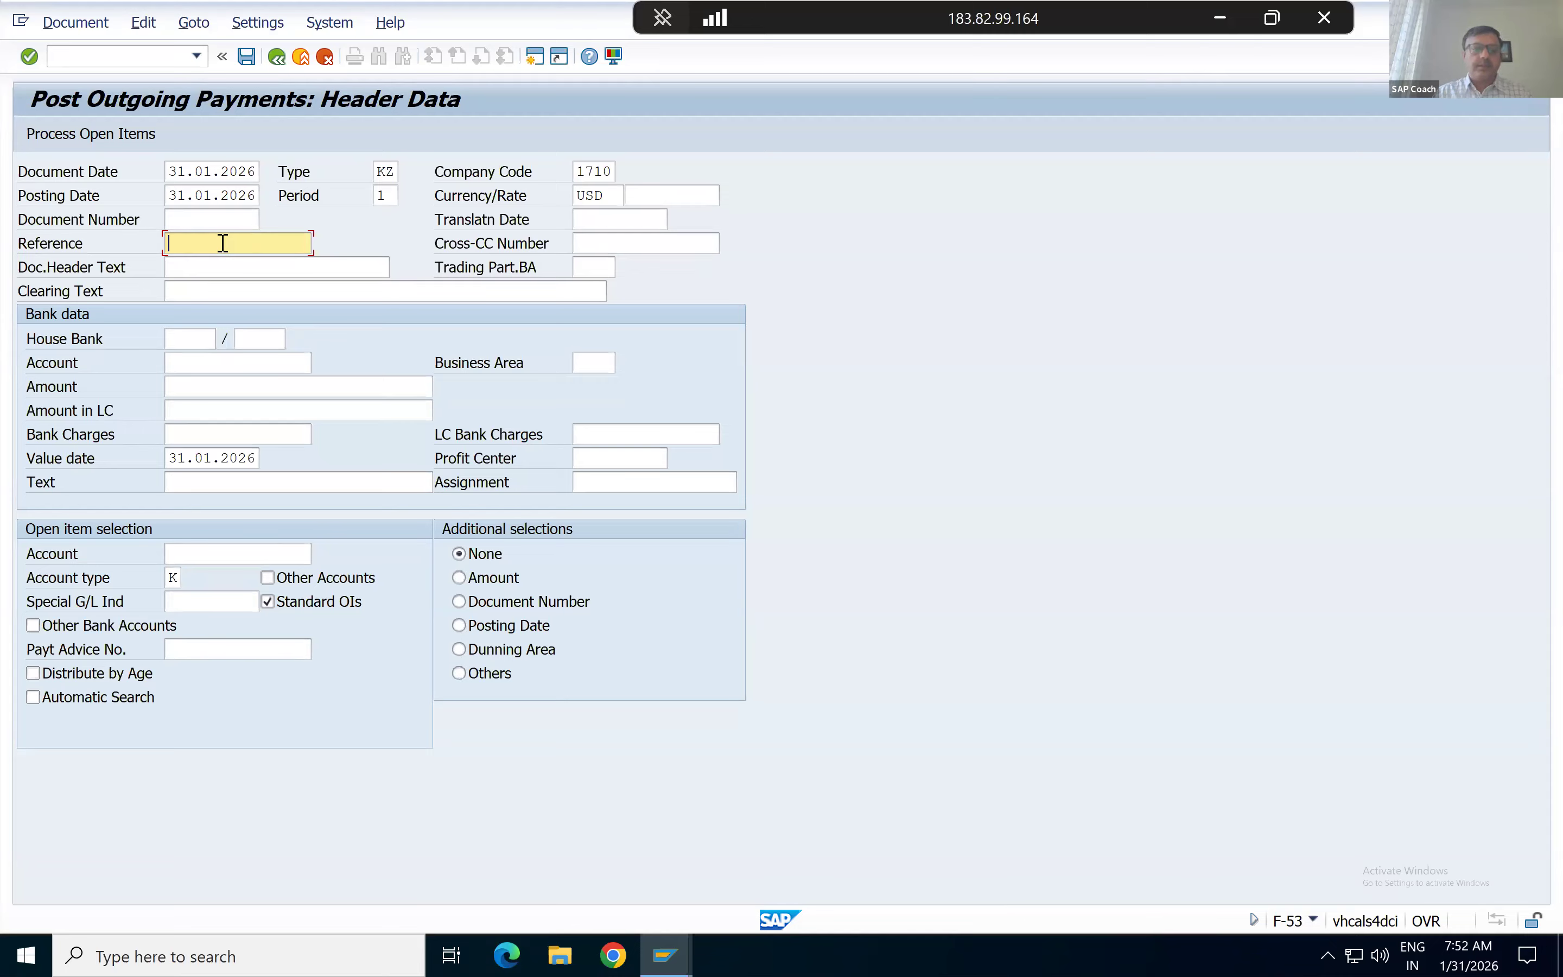
type("Inv")
key("Down")
key("Return")
Enter "Test" as both the document header text and the clearing text of the payment.
key("Tab")
type("Test")
key("Escape")
key("Tab")
type("Test")
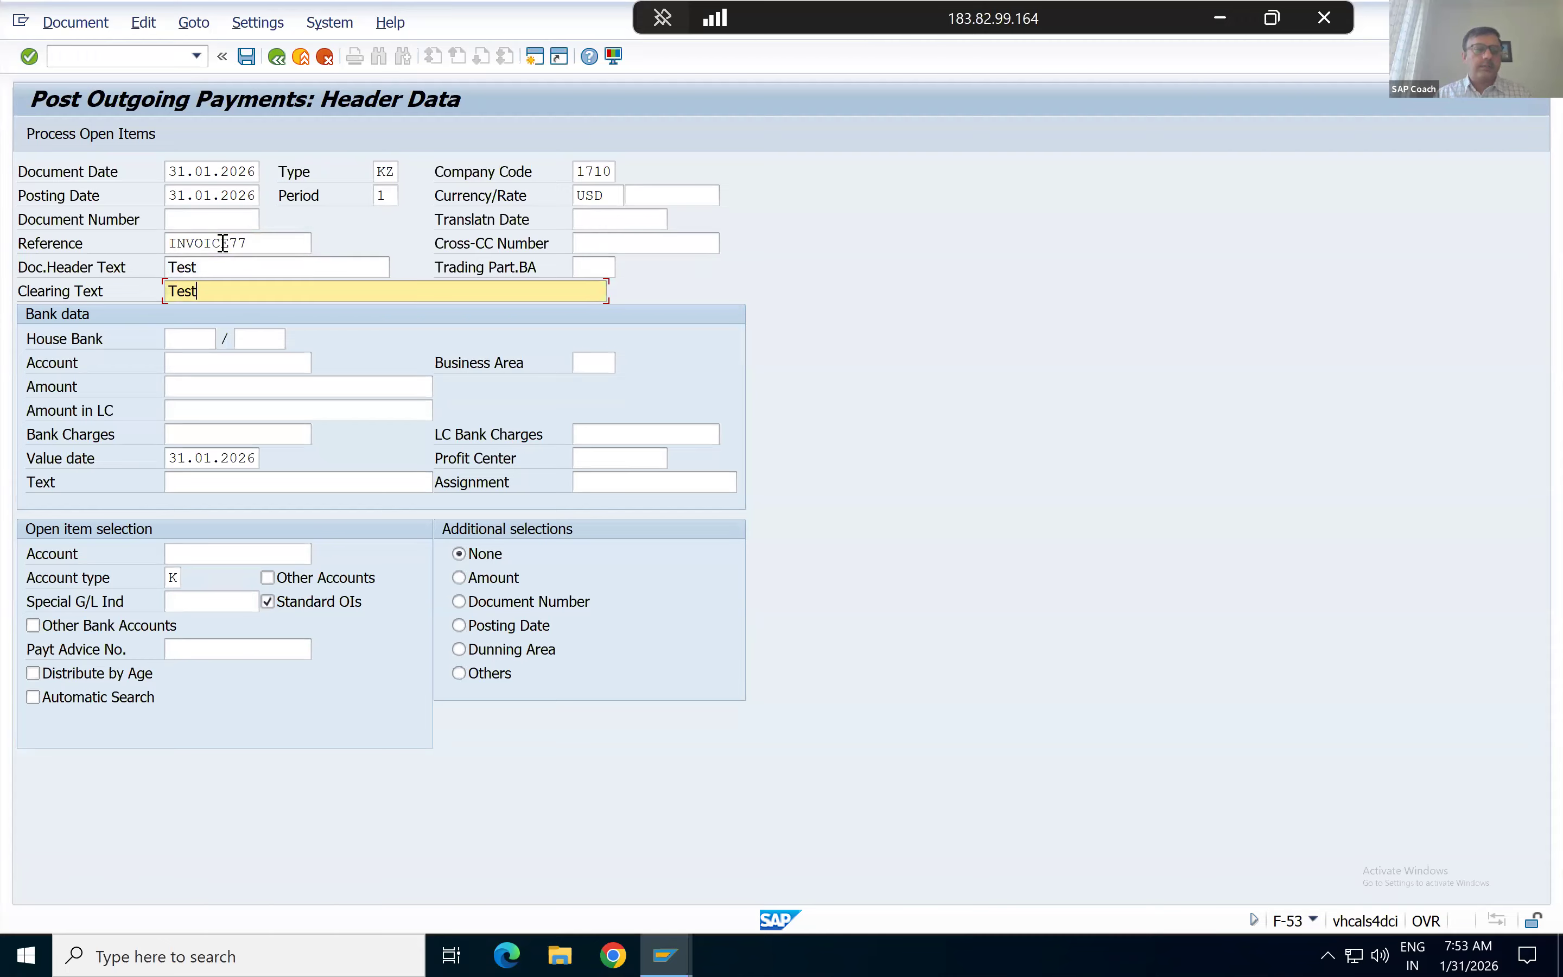
key("Tab")
Open the cleared KZ payment's full document from the vendor list and look up its main bank account.
key("alt+Tab")
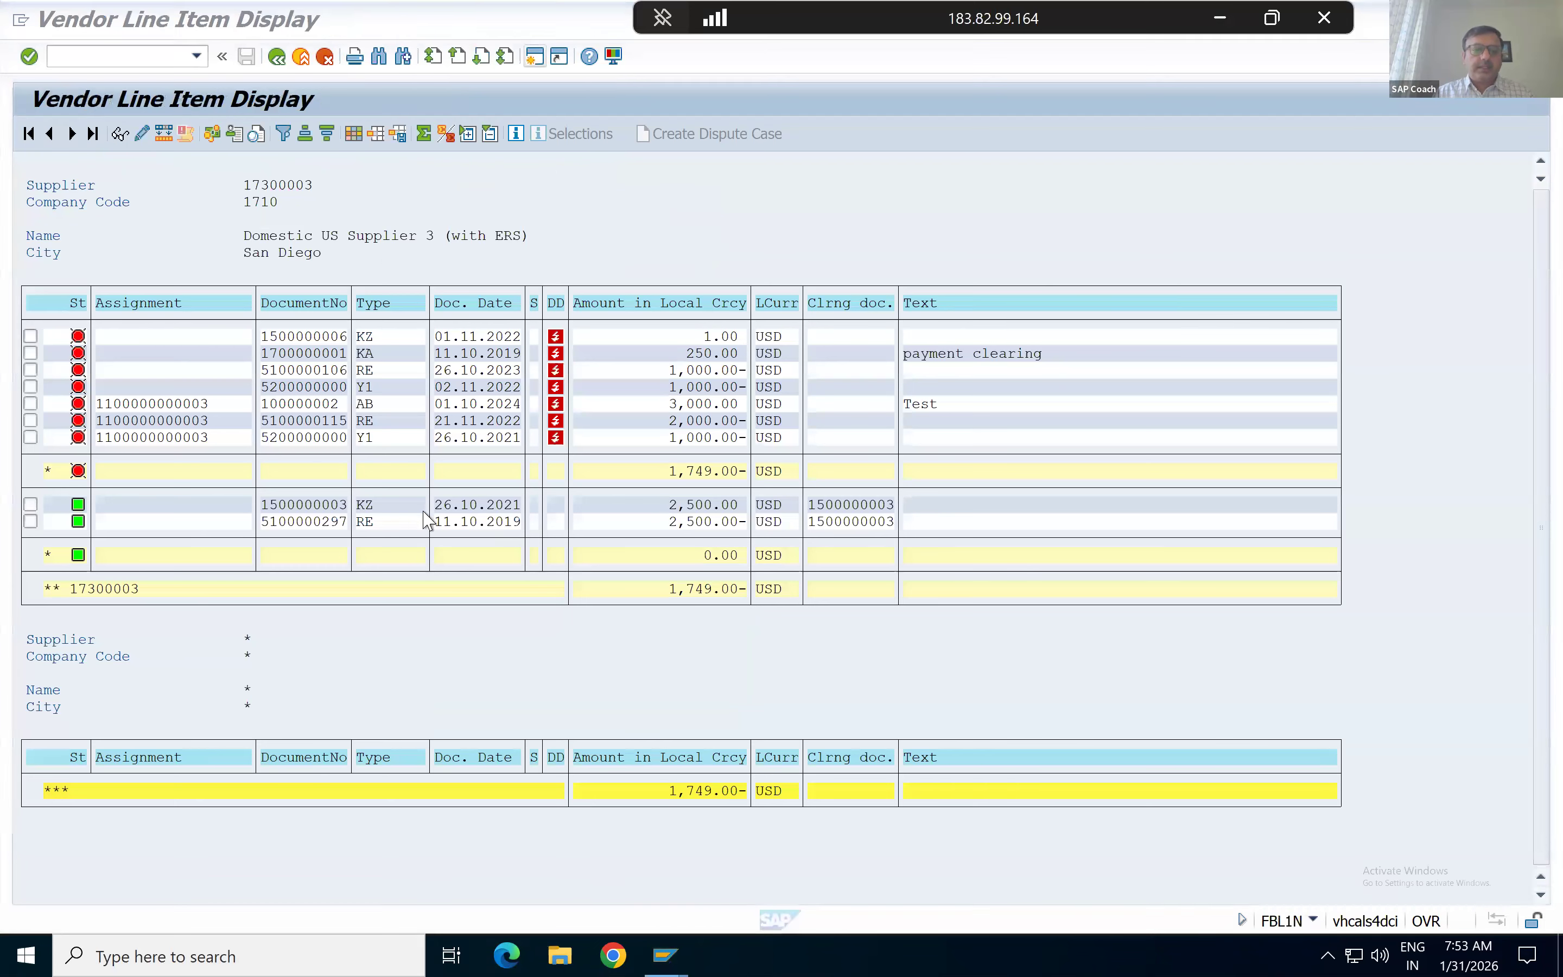
double_click(381, 504)
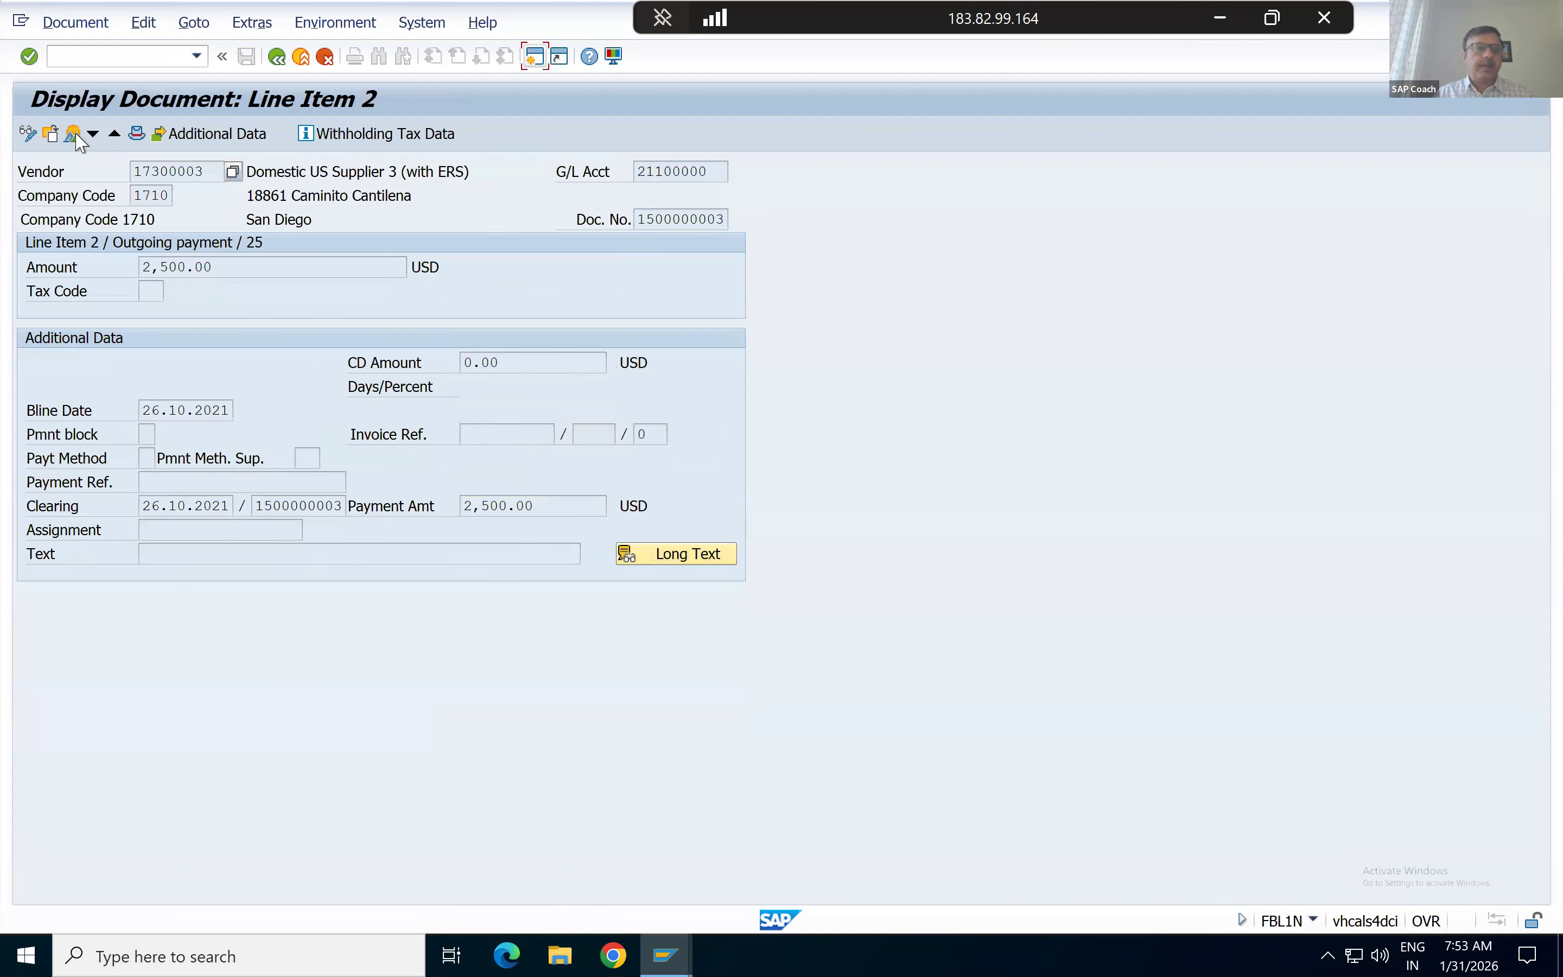
left_click(73, 134)
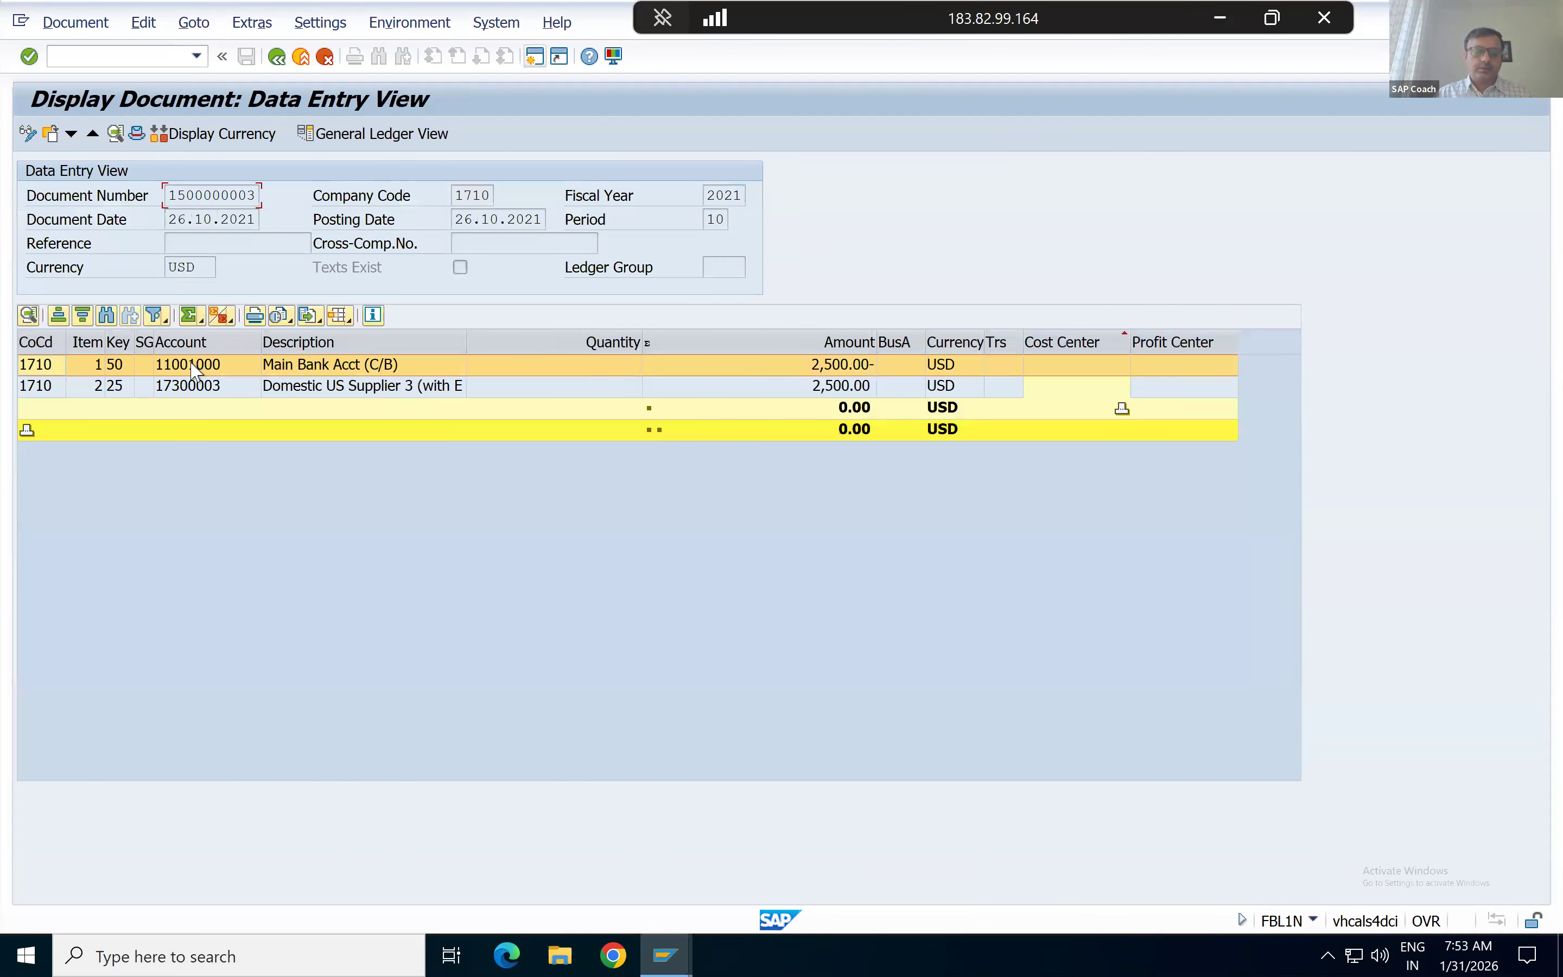
left_click(195, 370)
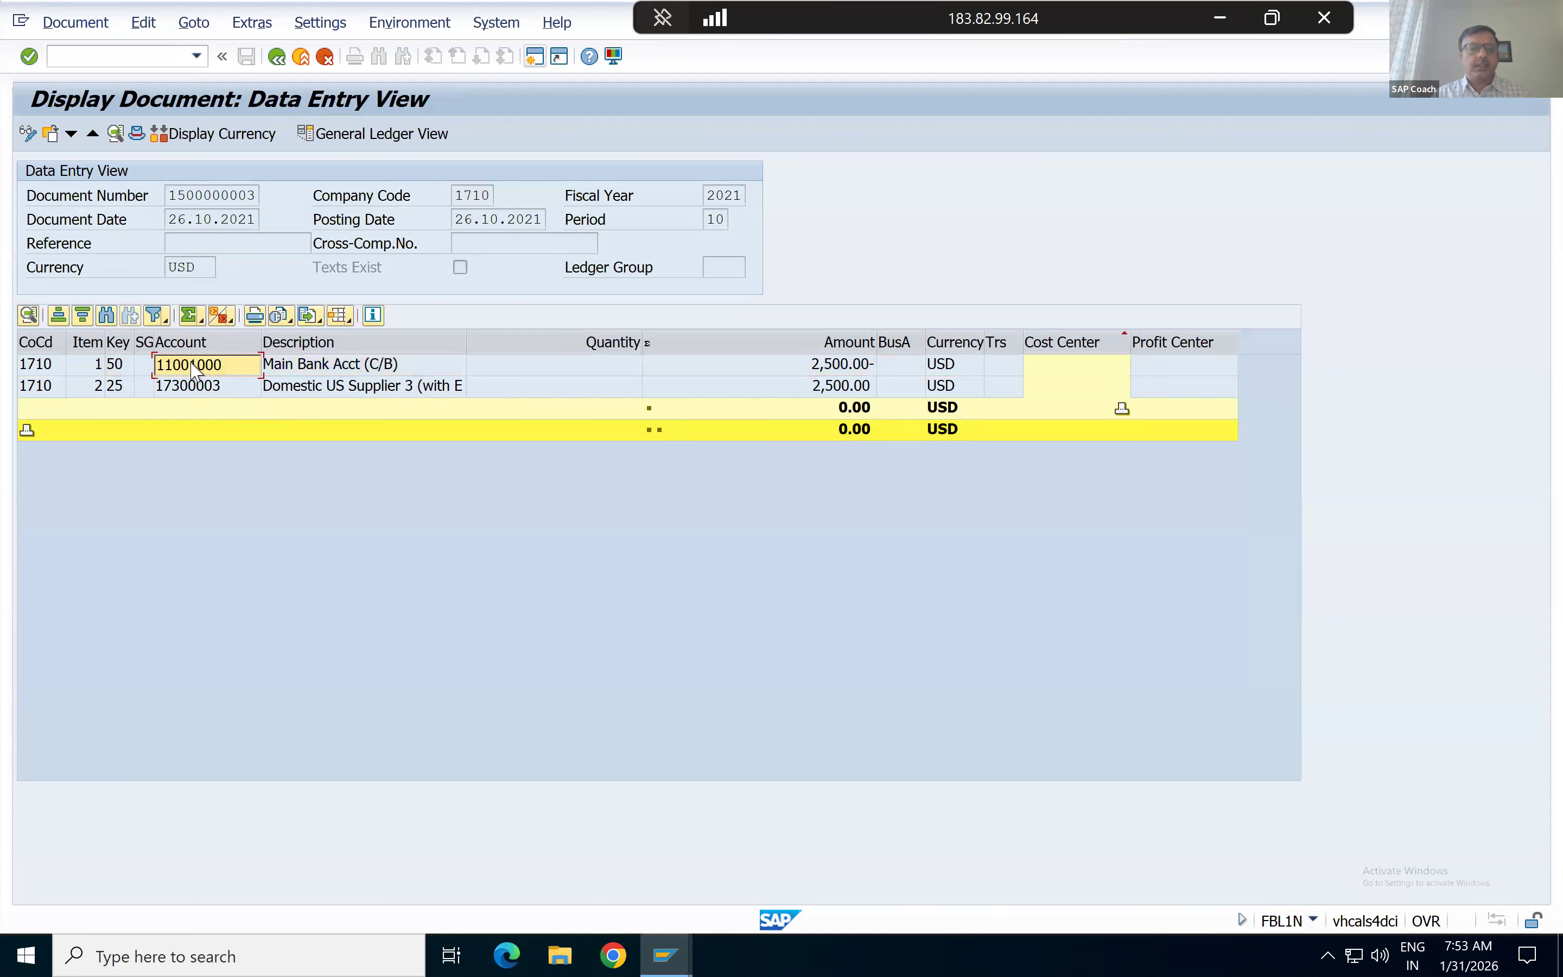
In the outgoing payment's bank data, enter the main bank G/L account and an amount of 749.
key("alt+Tab")
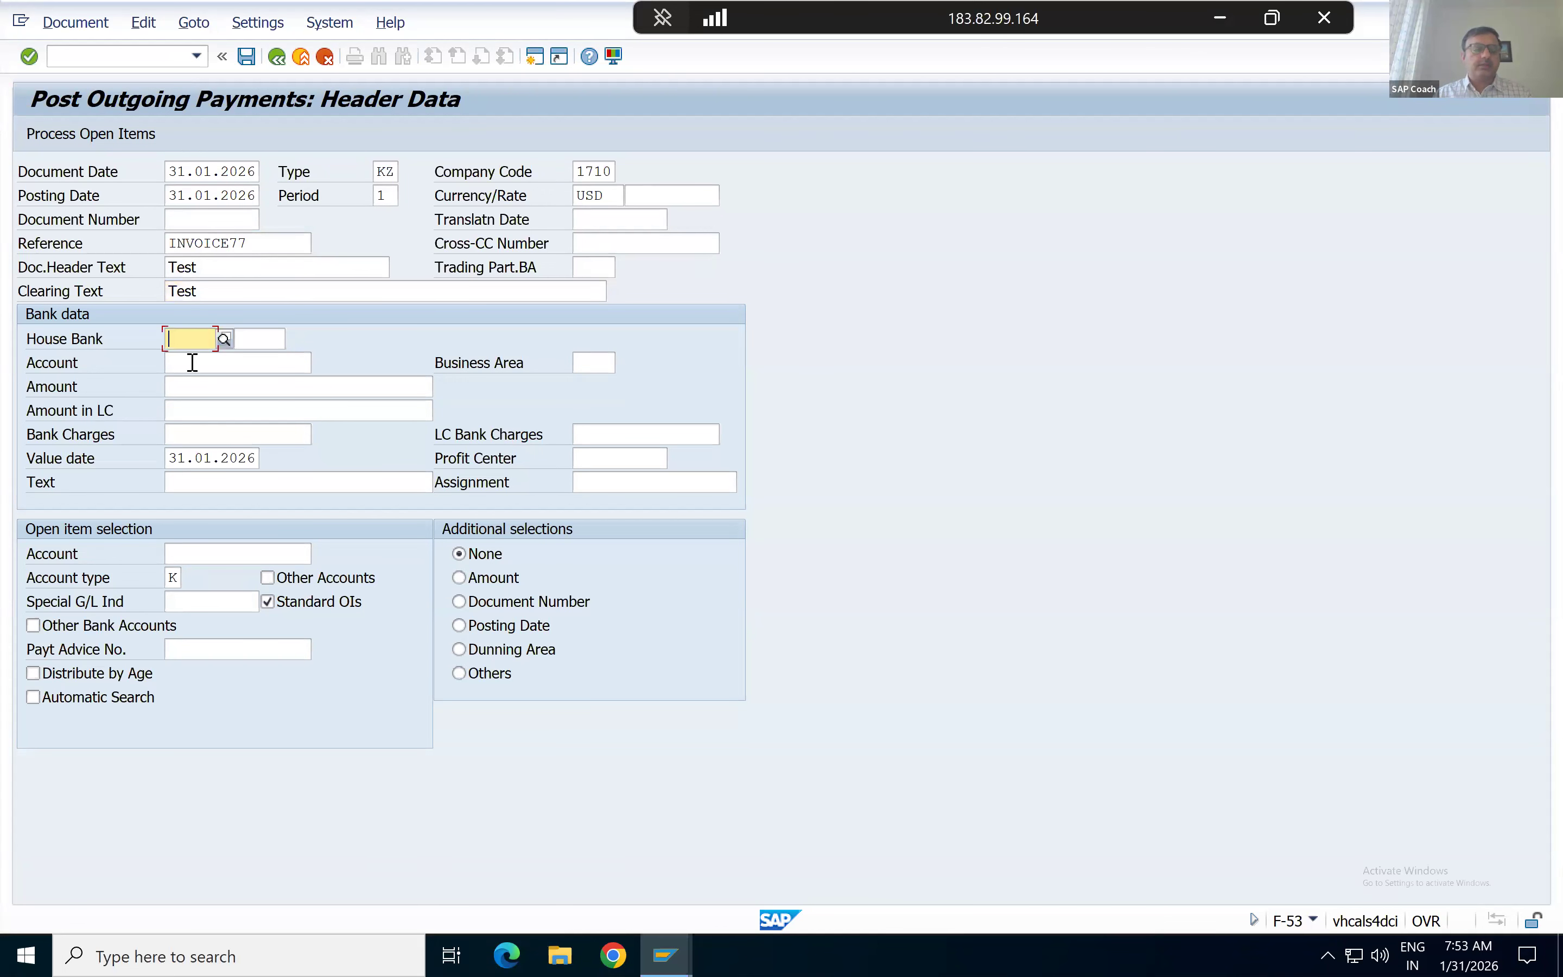
left_click(192, 362)
type("11001000")
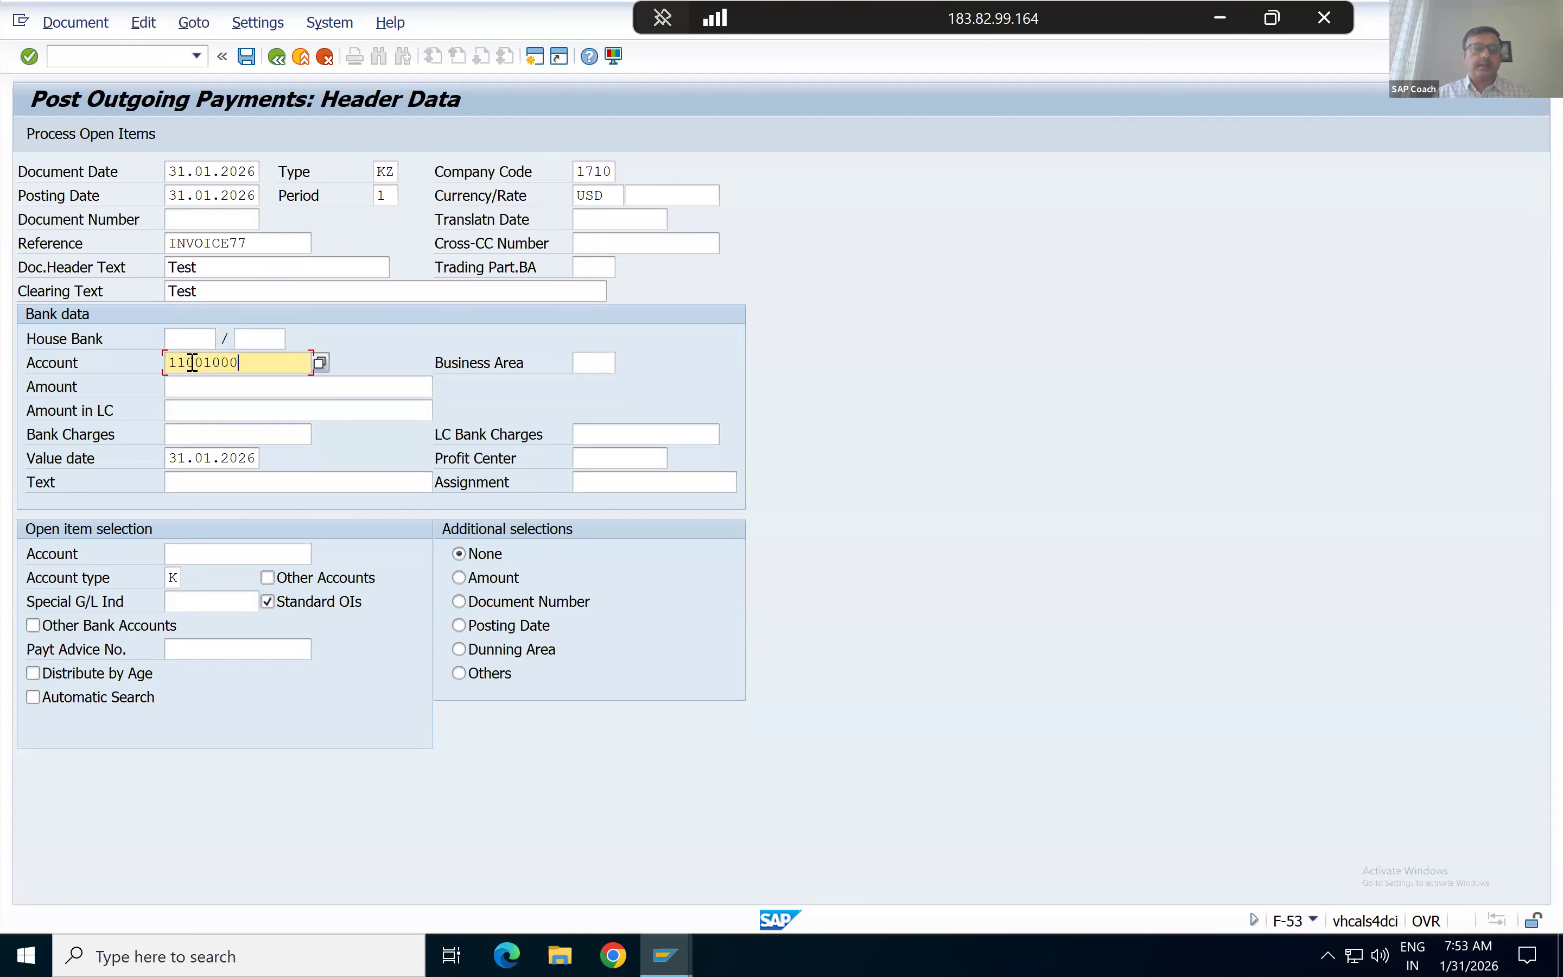
key("Tab")
type("74")
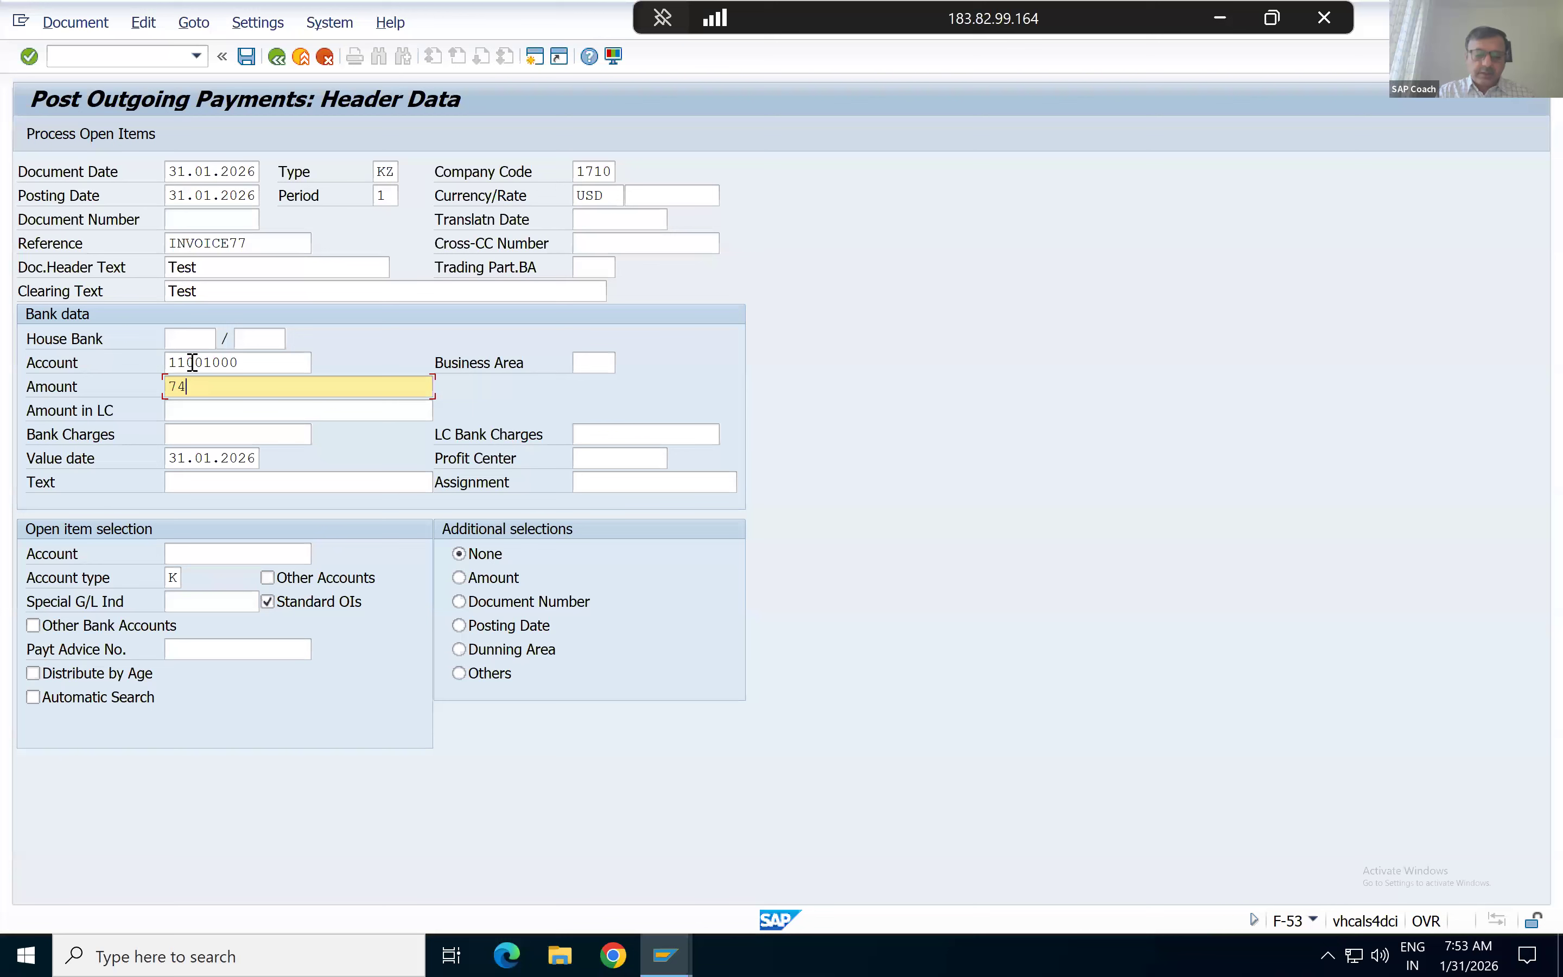
type("9")
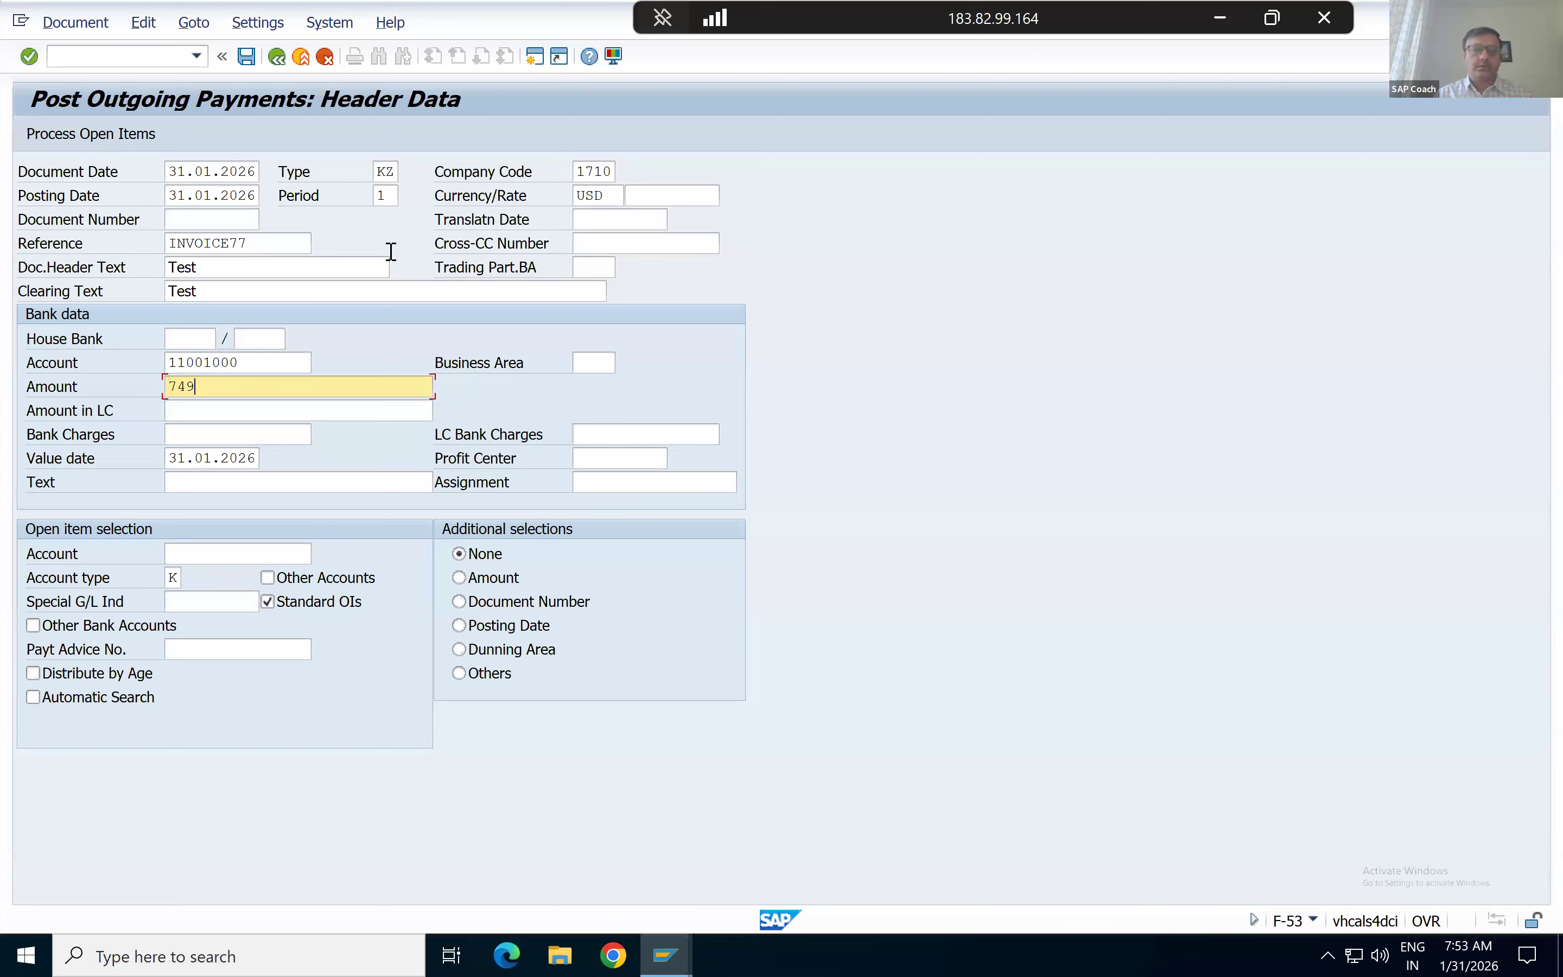
Check the payment currency and enter "Test" as the bank data text.
left_click(609, 194)
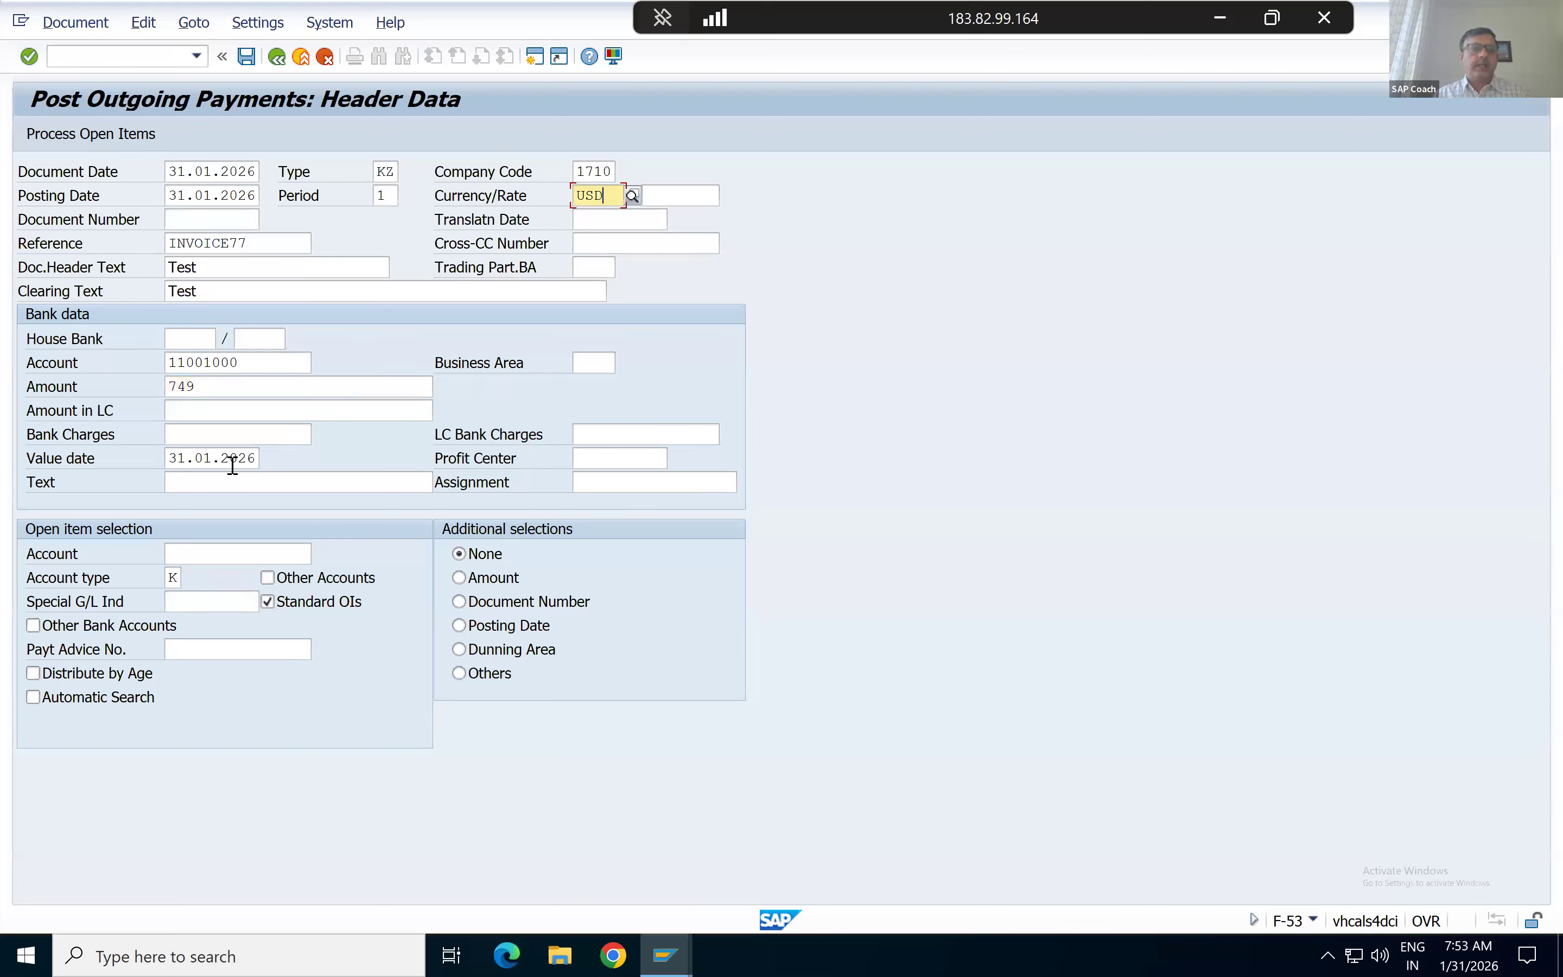
left_click(220, 478)
type("Test")
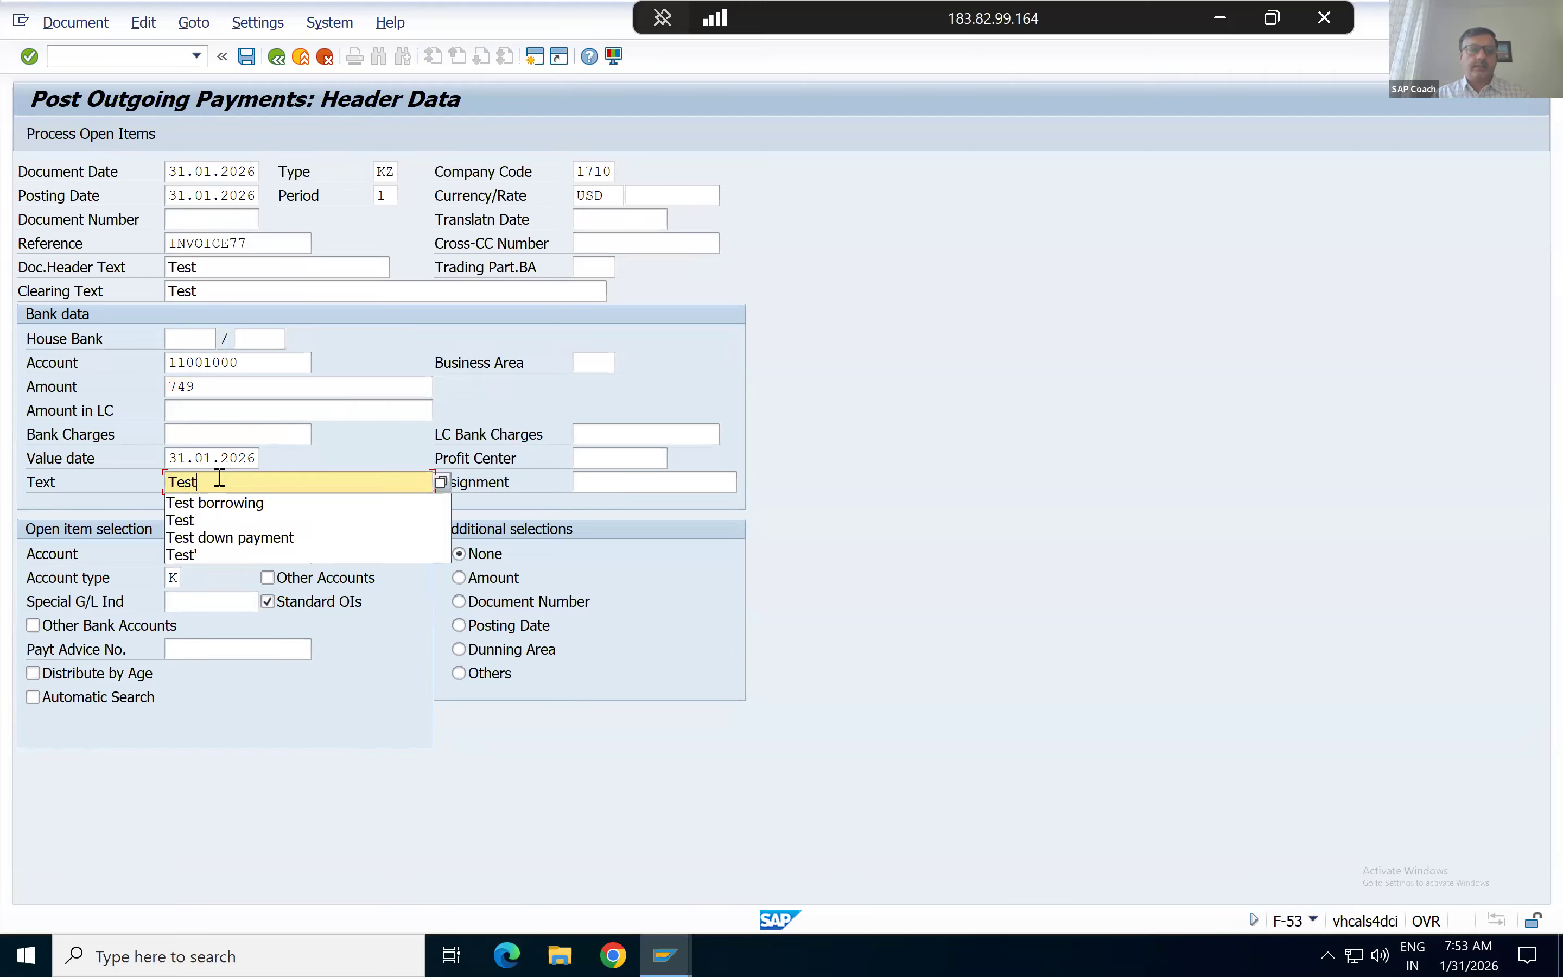
Check the cleared KZ payment's bank line item and its coding block for a profit center, and return to the outgoing payment.
left_click(592, 467)
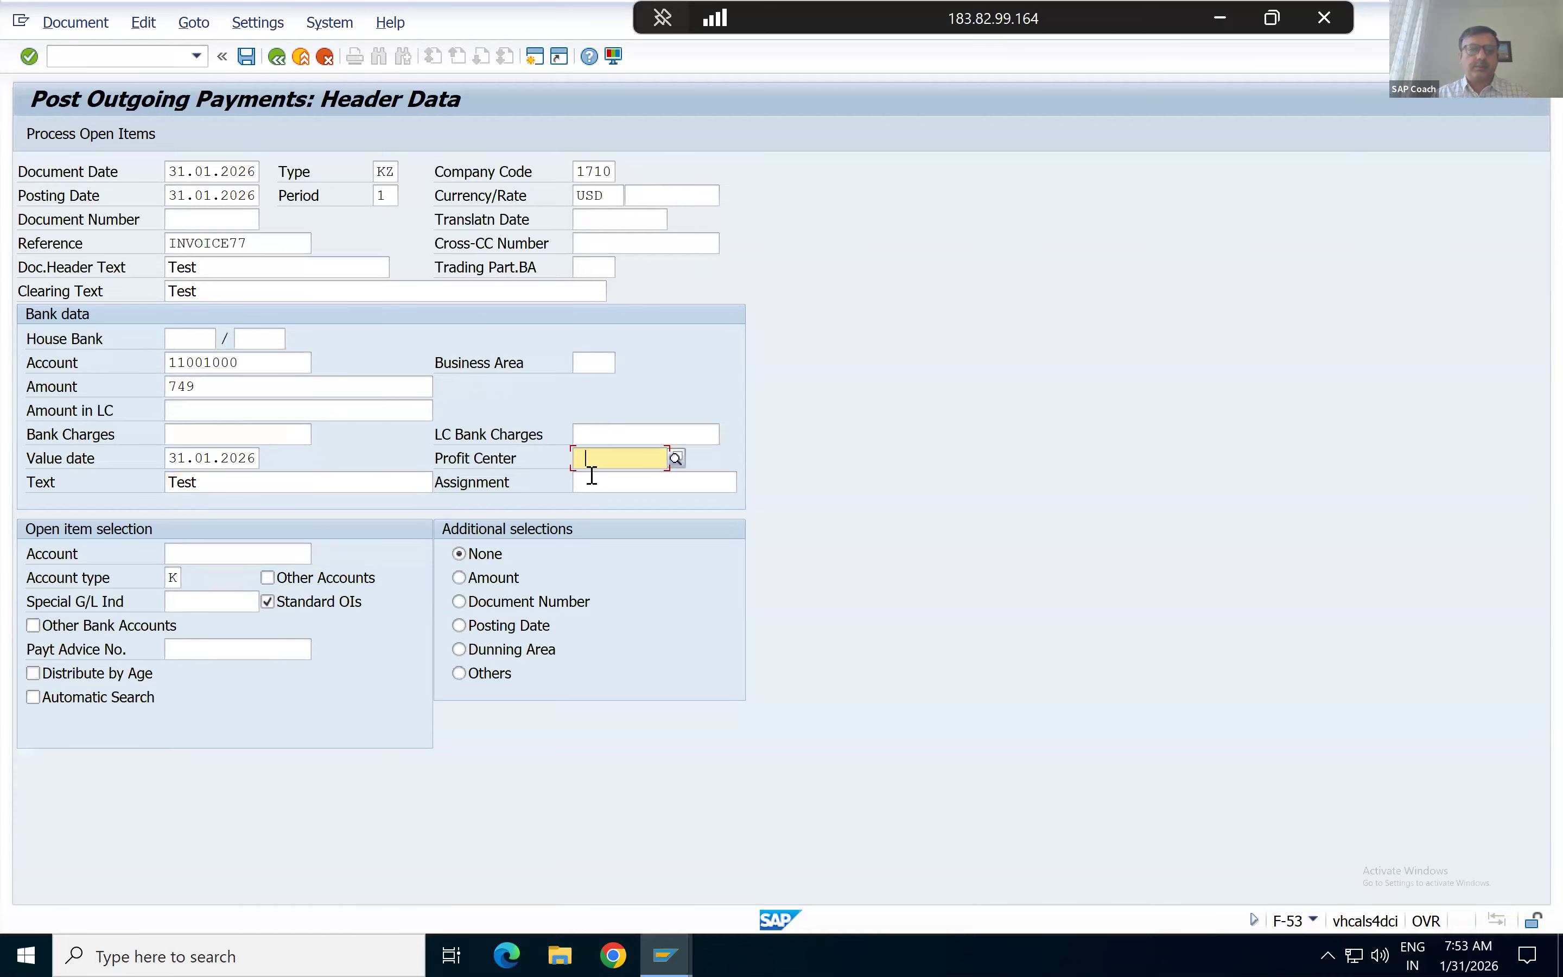
key("alt+Tab")
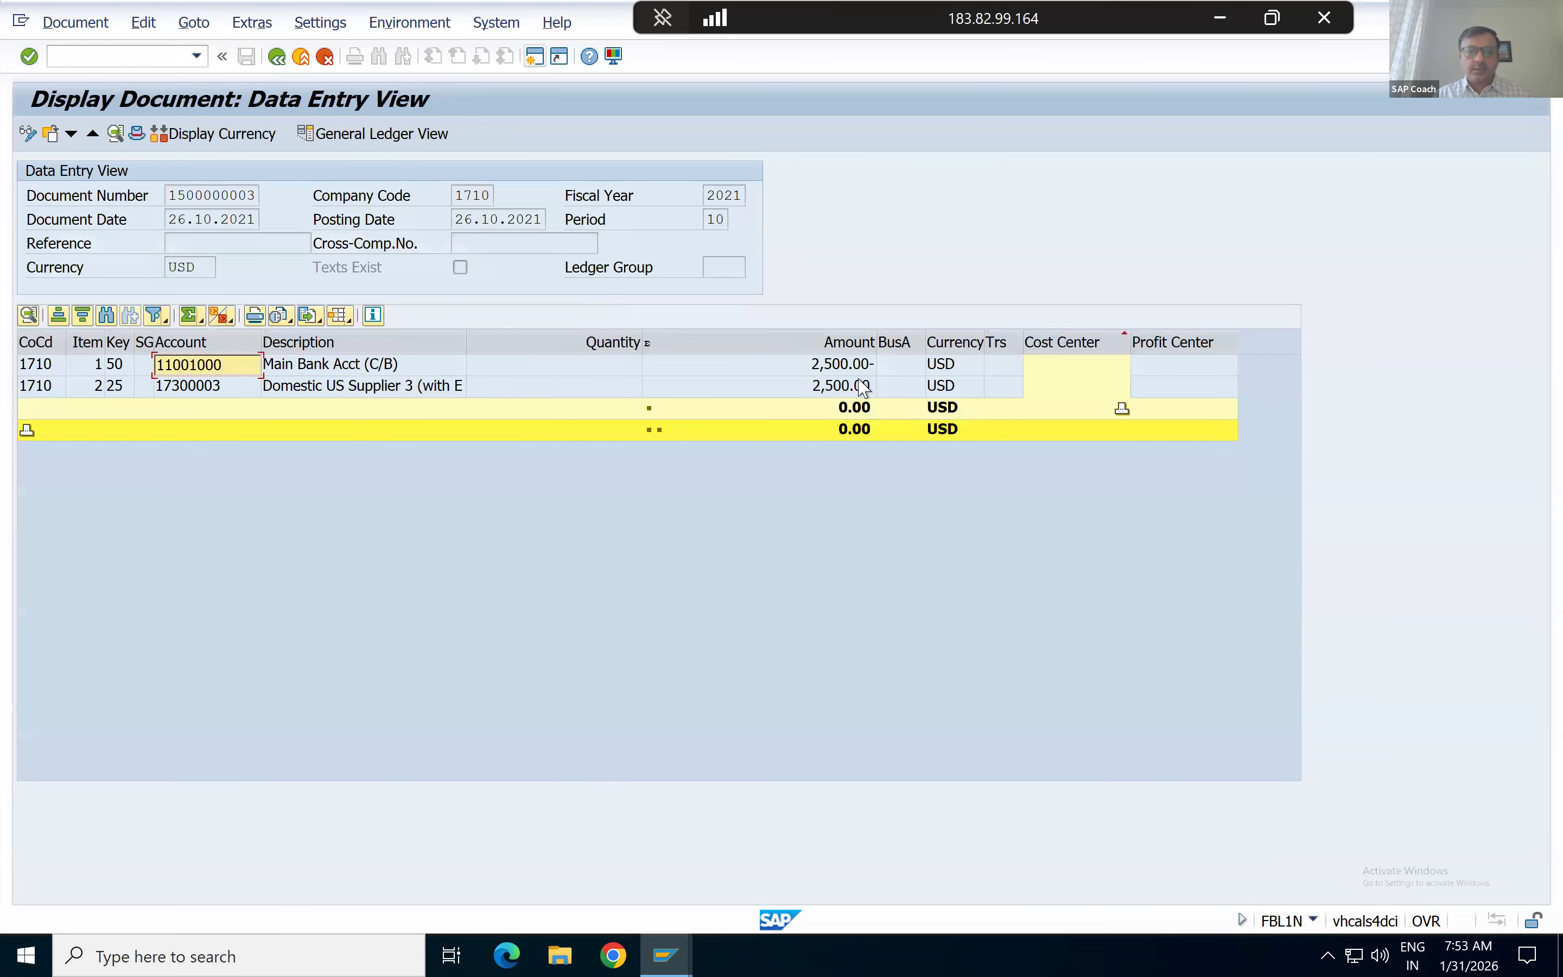
double_click(796, 372)
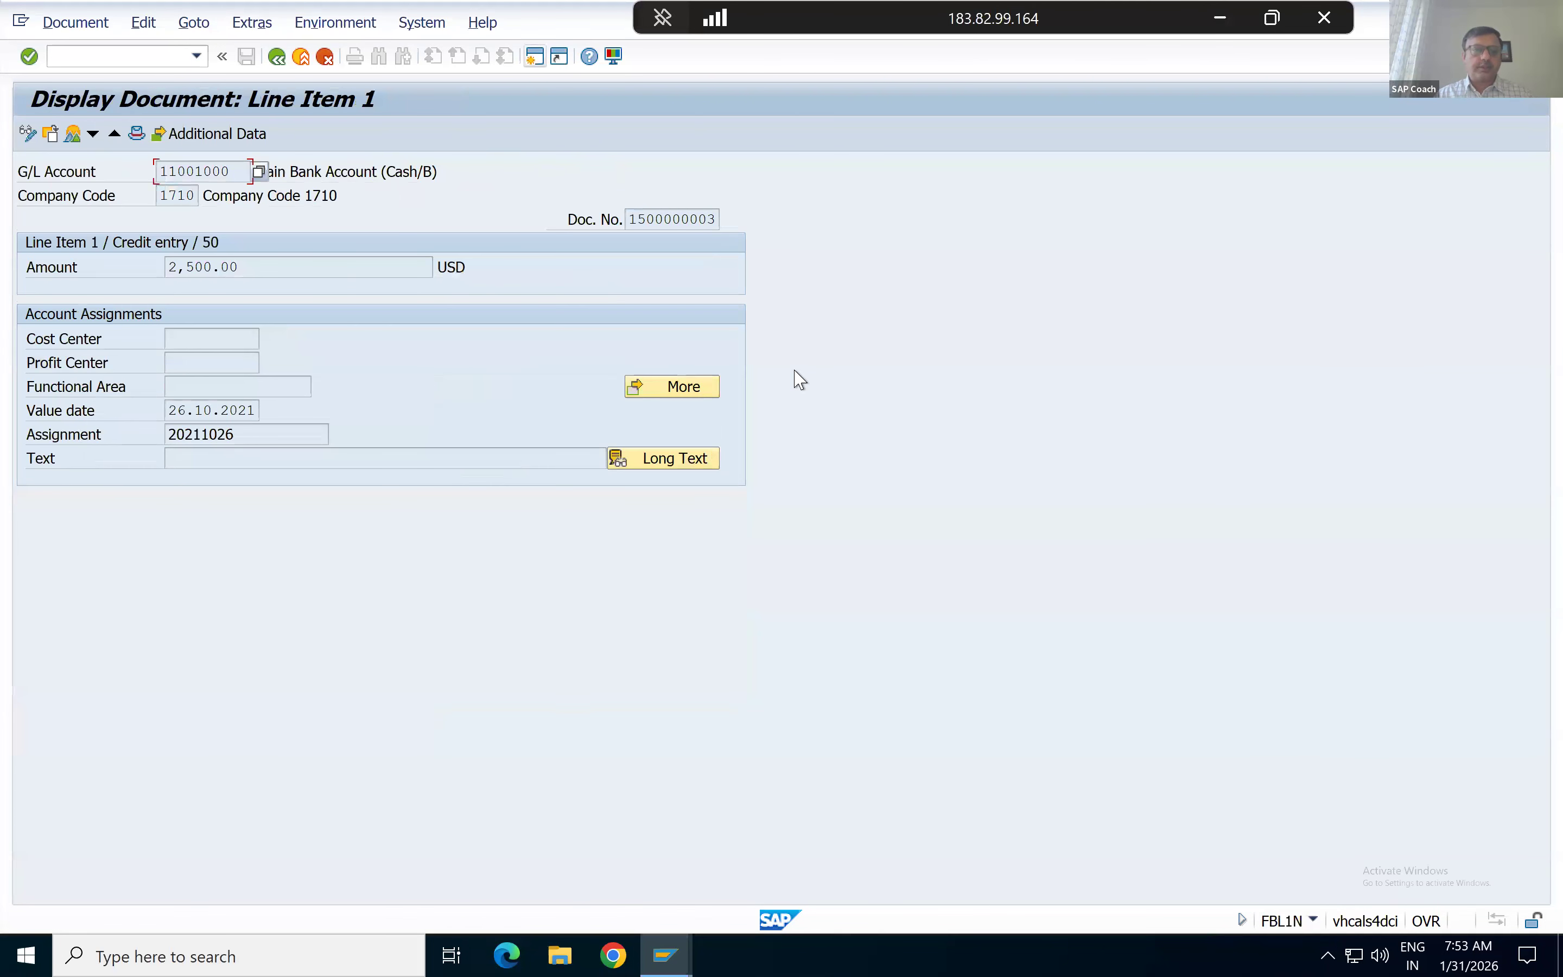
left_click(676, 387)
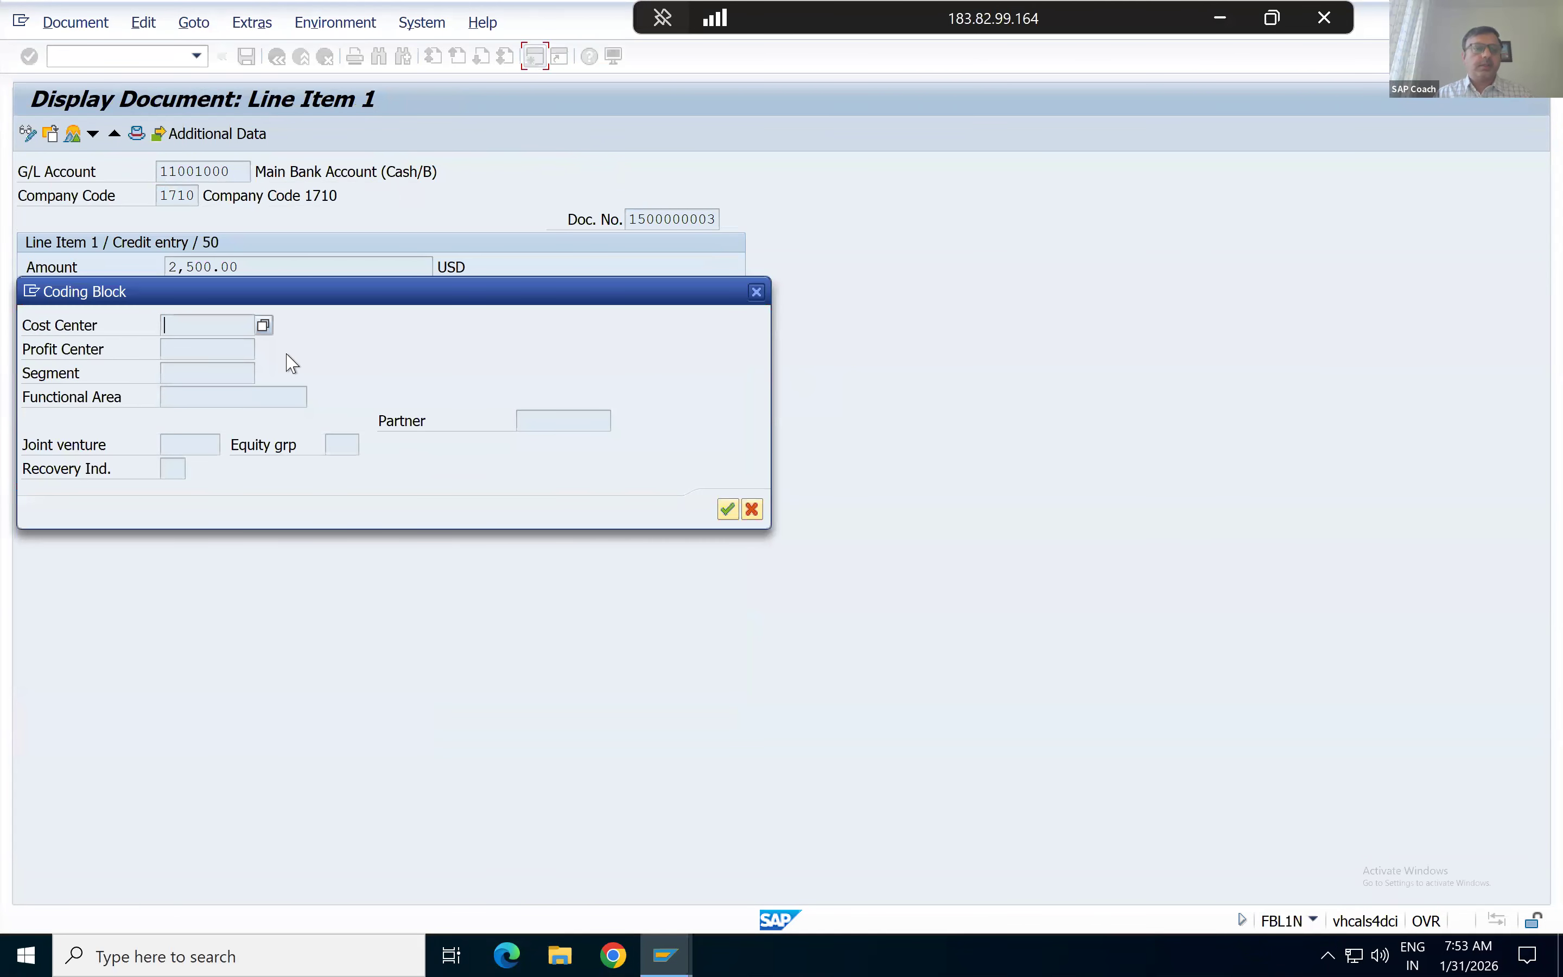
key("Escape")
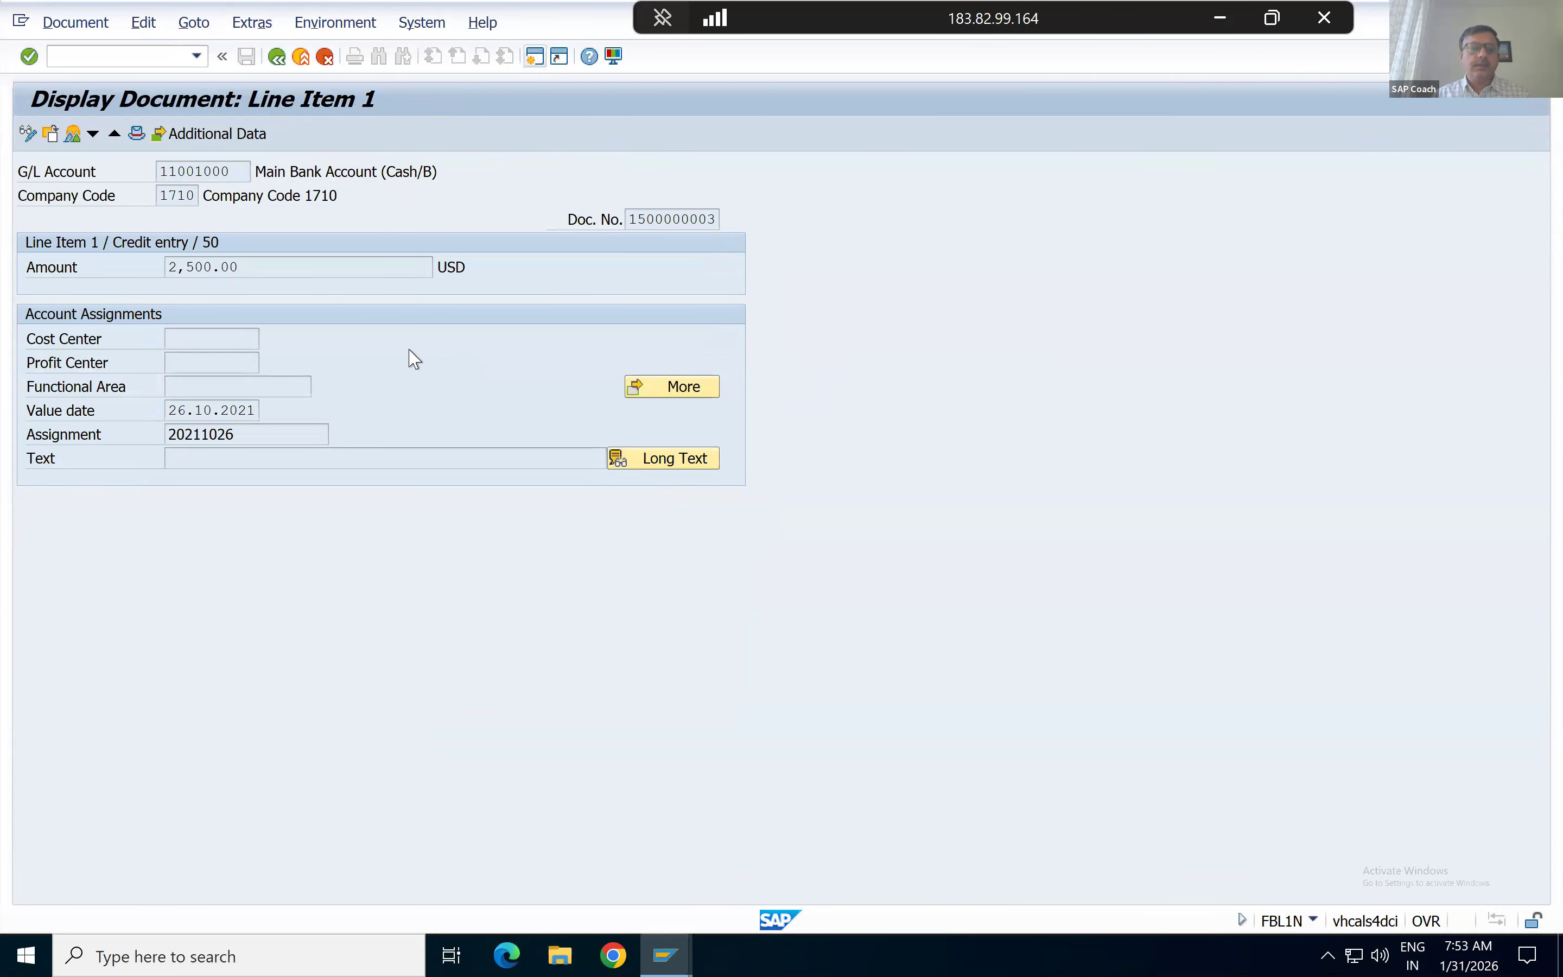
key("F3")
key("alt+Tab")
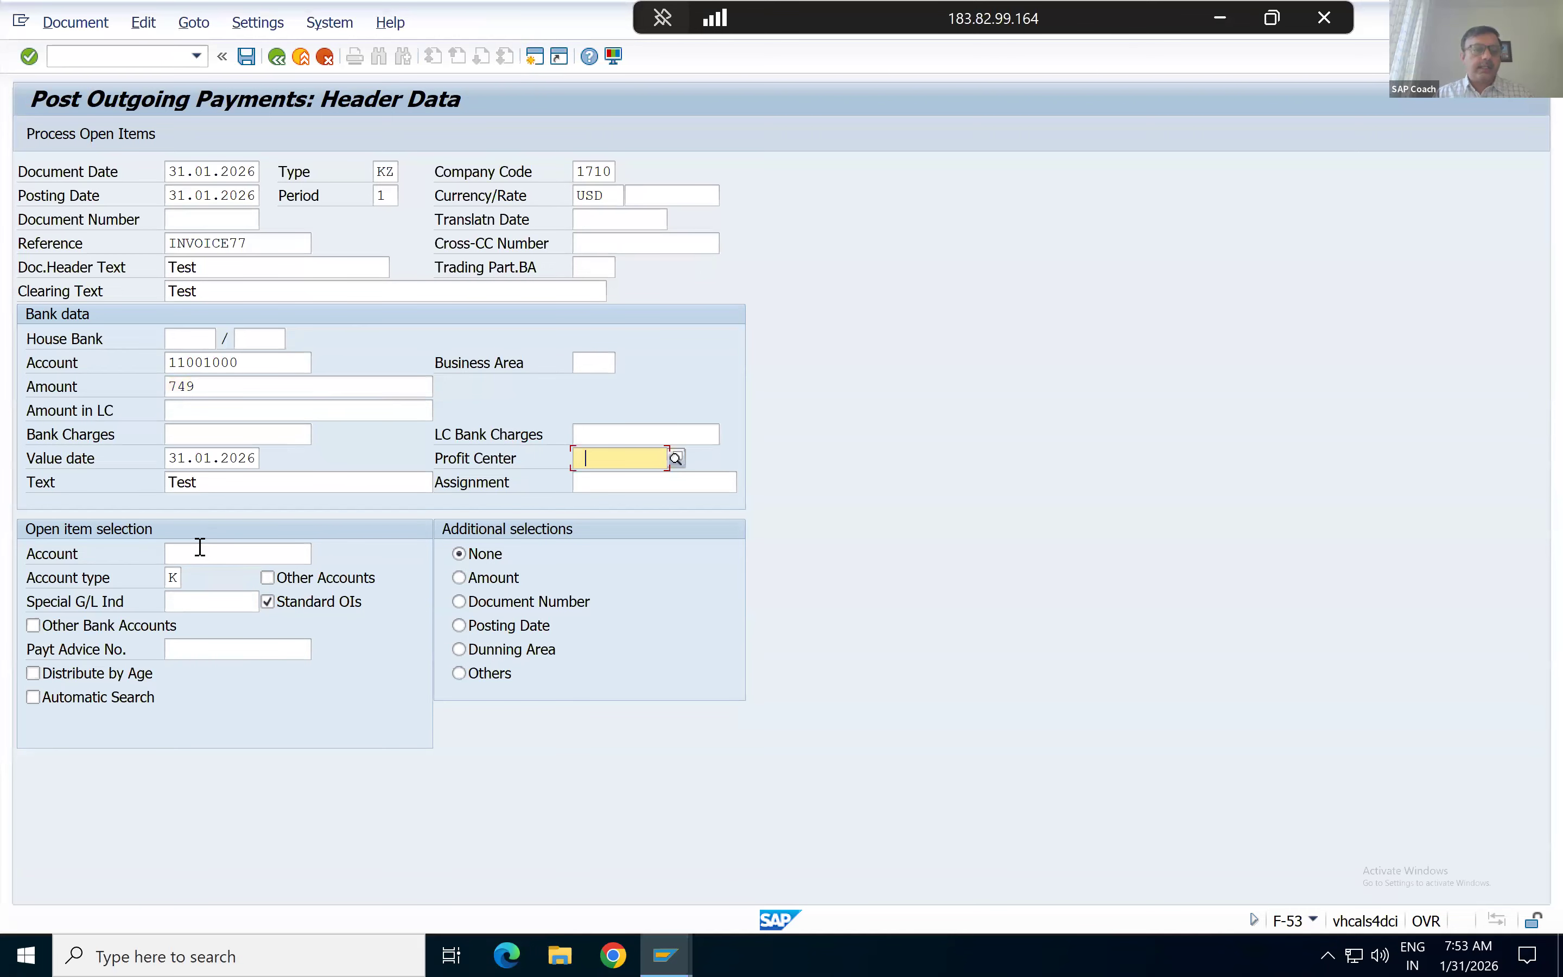
Enter the supplier's account number from the vendor line item list as the open item selection account, and process the open items.
left_click(187, 557)
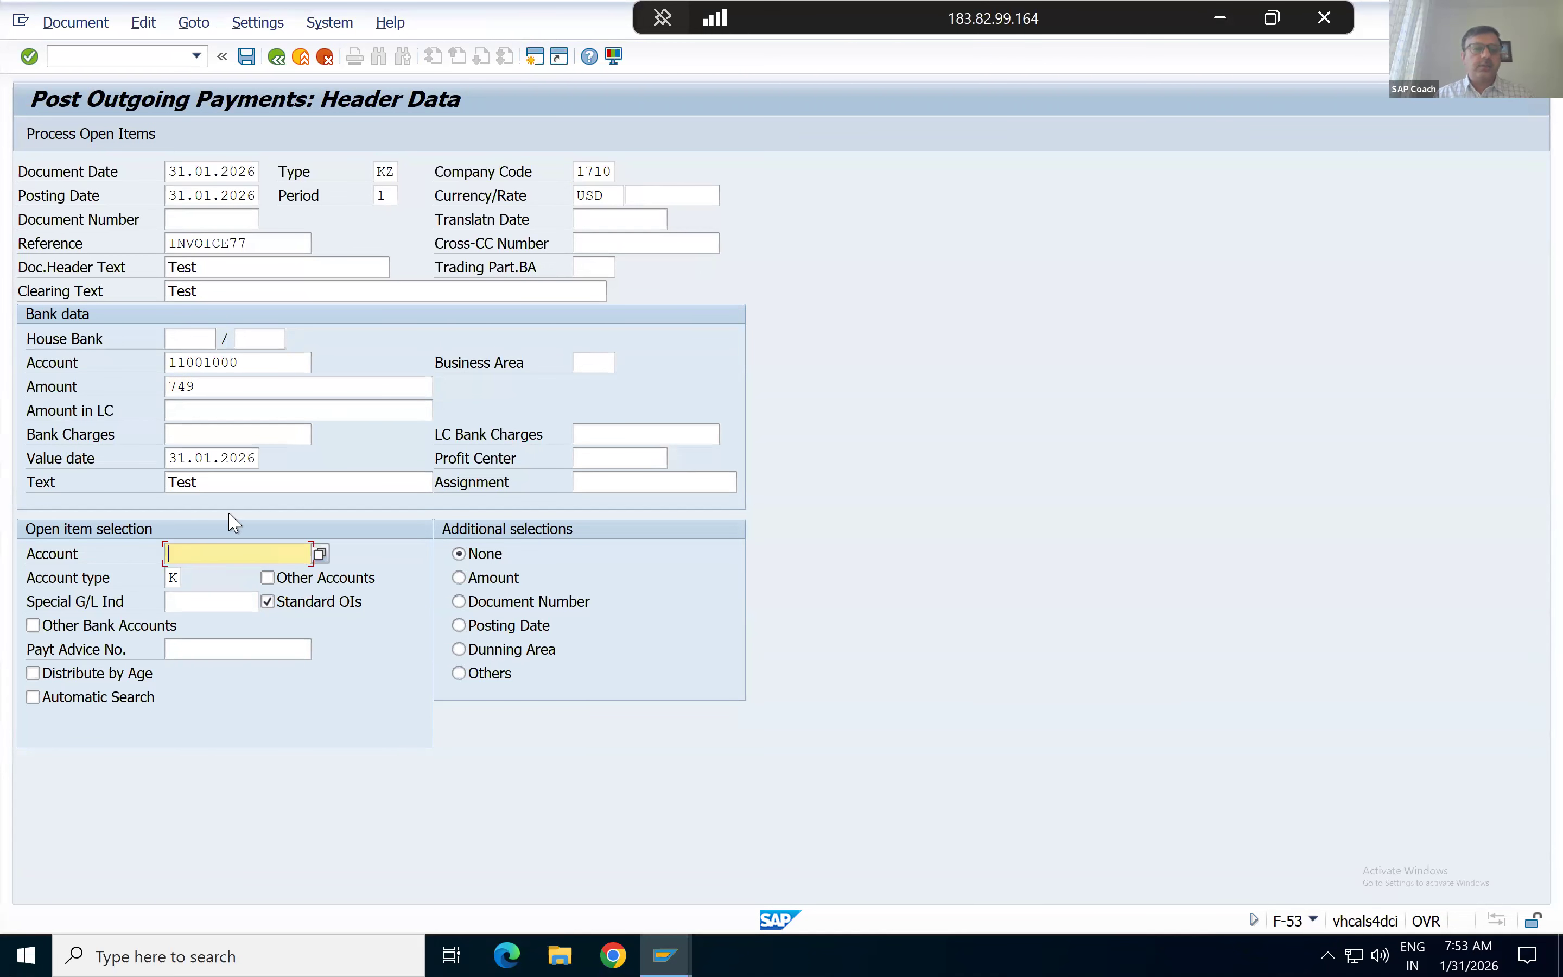
key("alt+Tab")
key("alt+Tab")
left_click(175, 577)
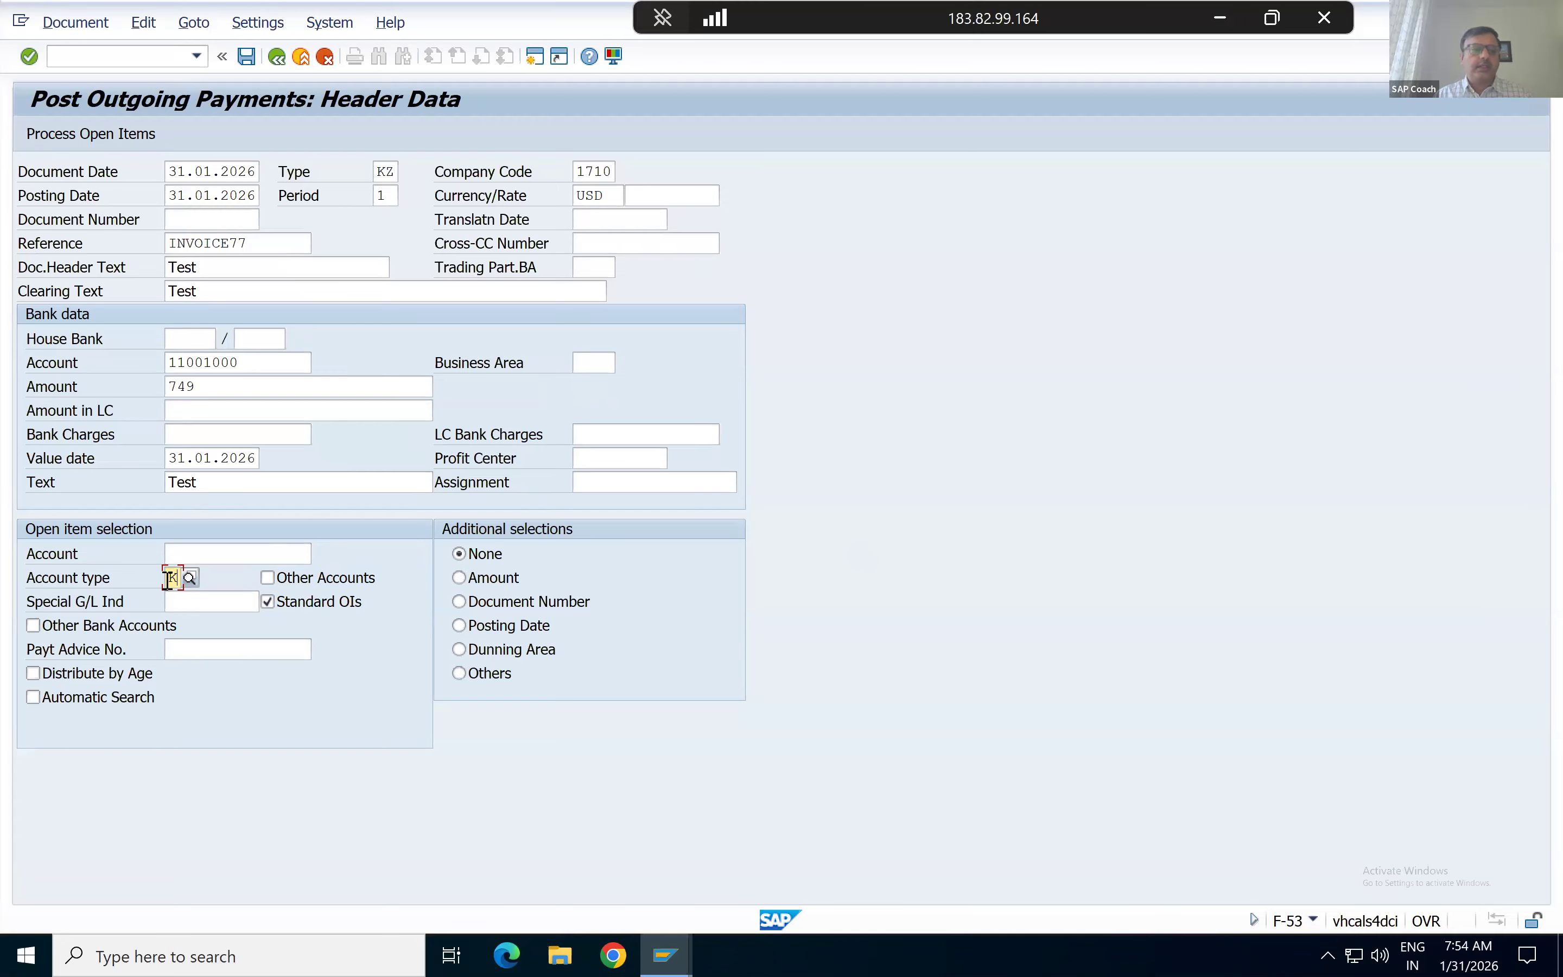
left_click(393, 172)
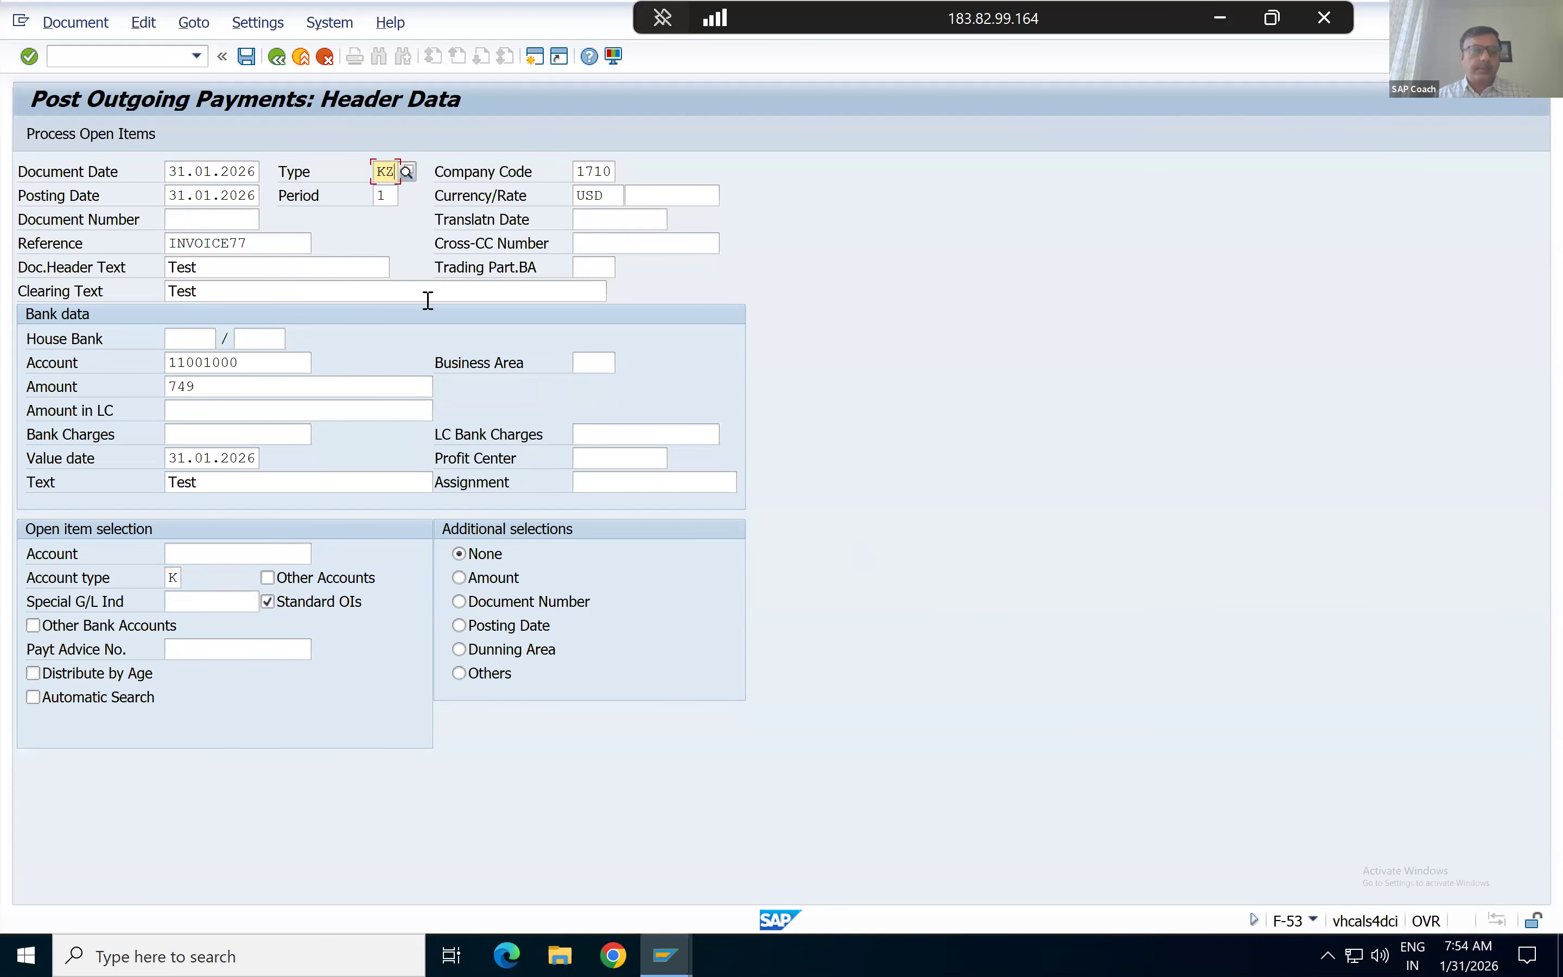
left_click(199, 548)
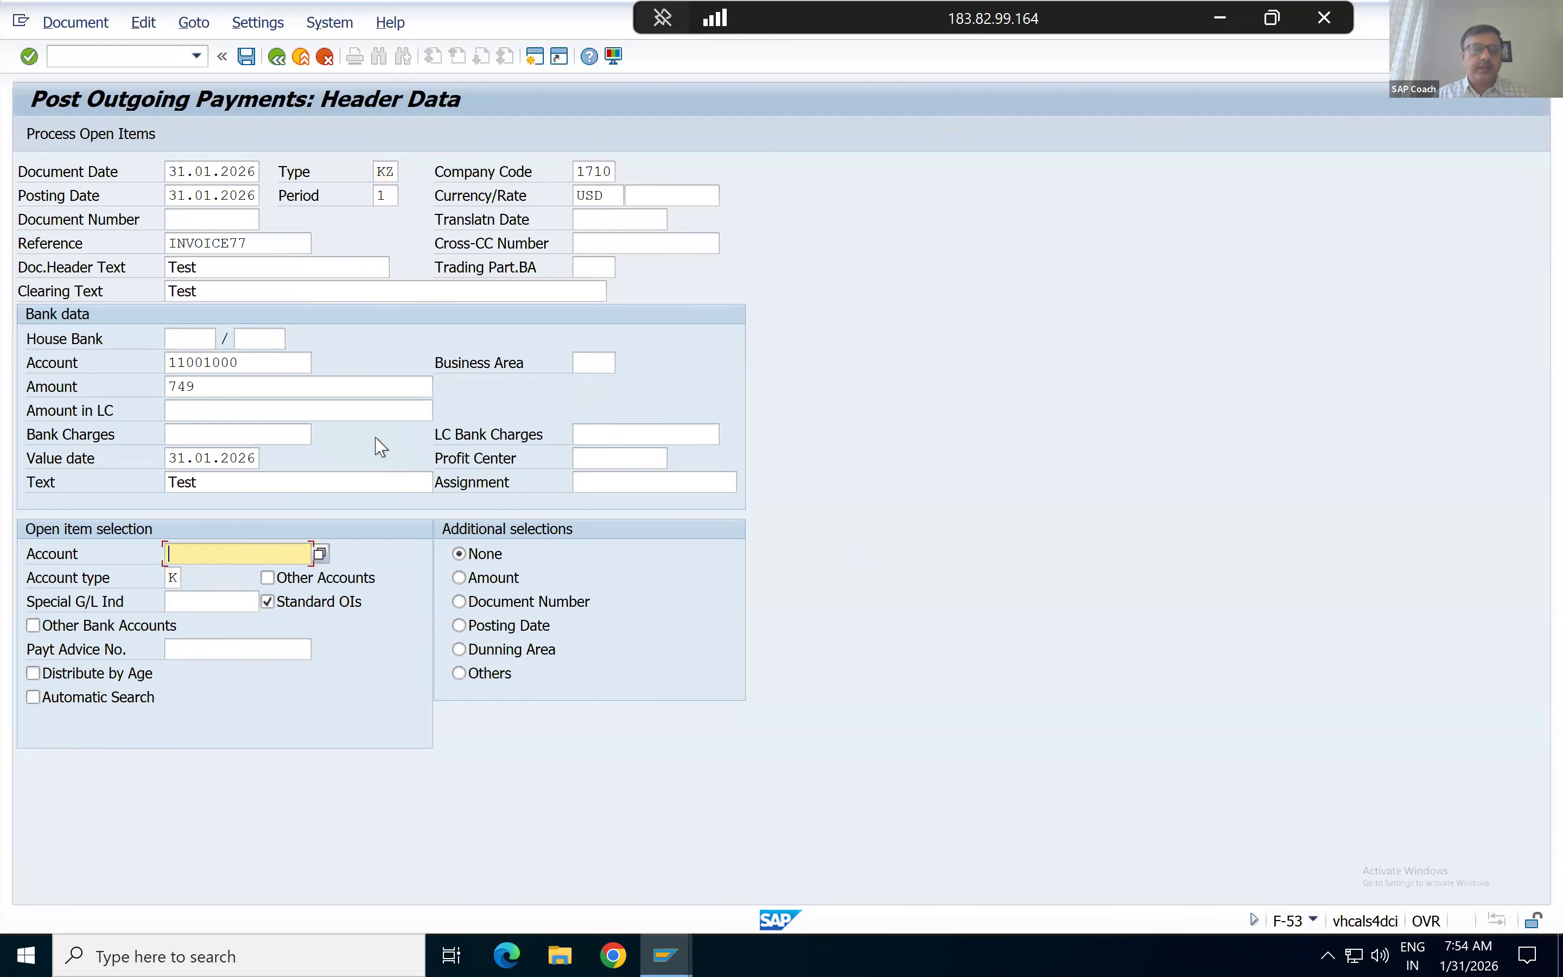
key("alt+Tab")
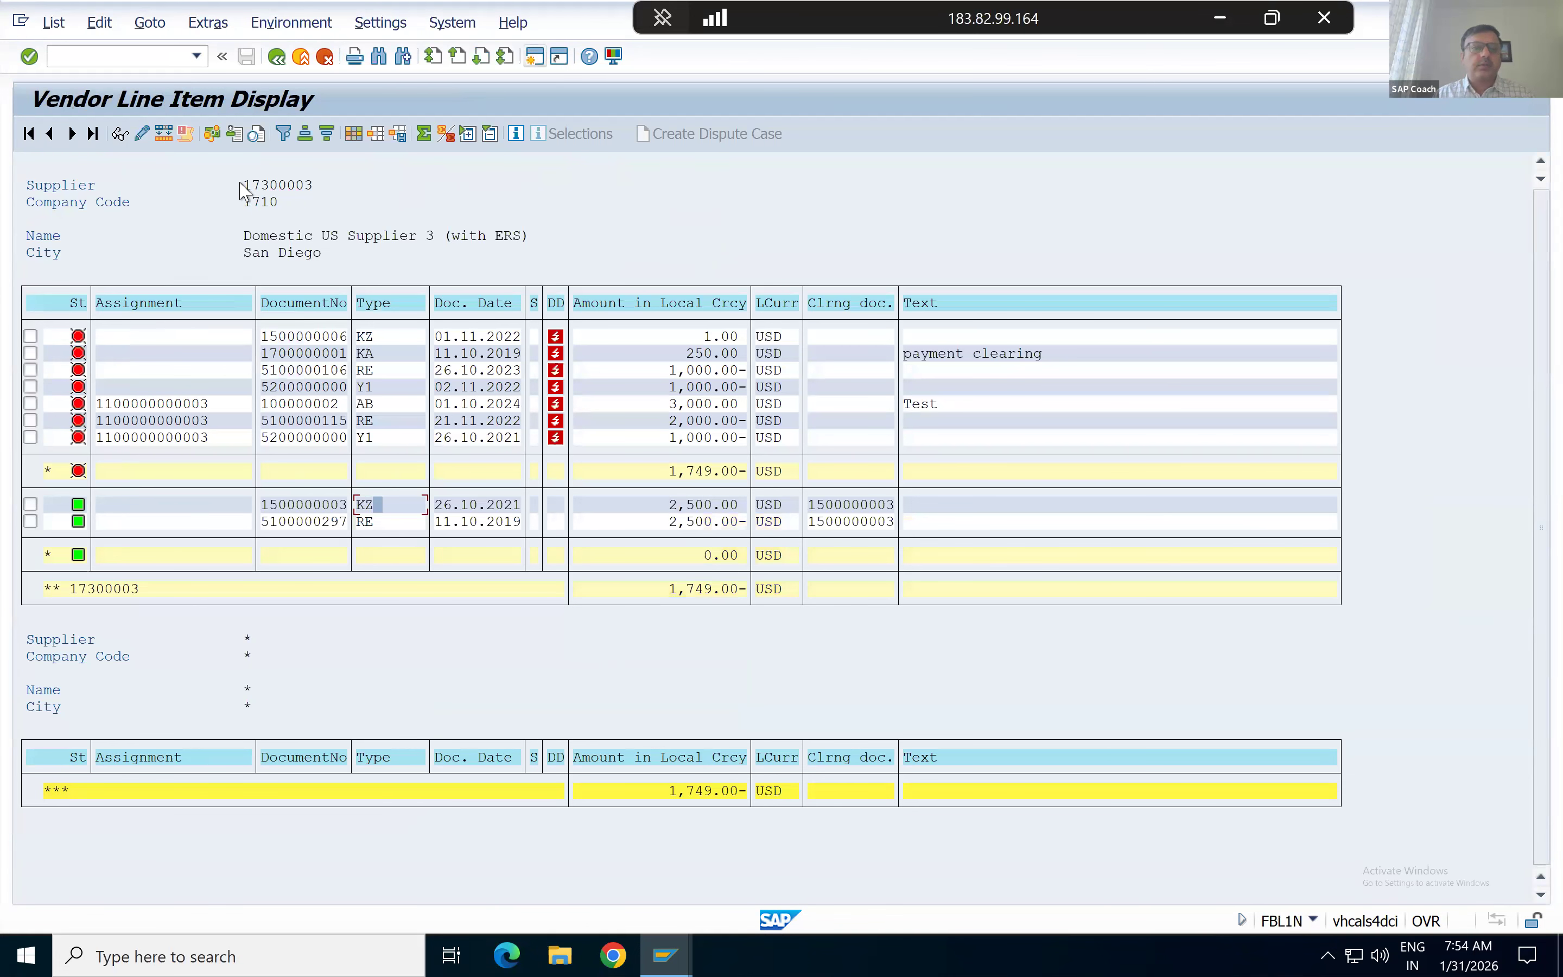
key("alt+Tab")
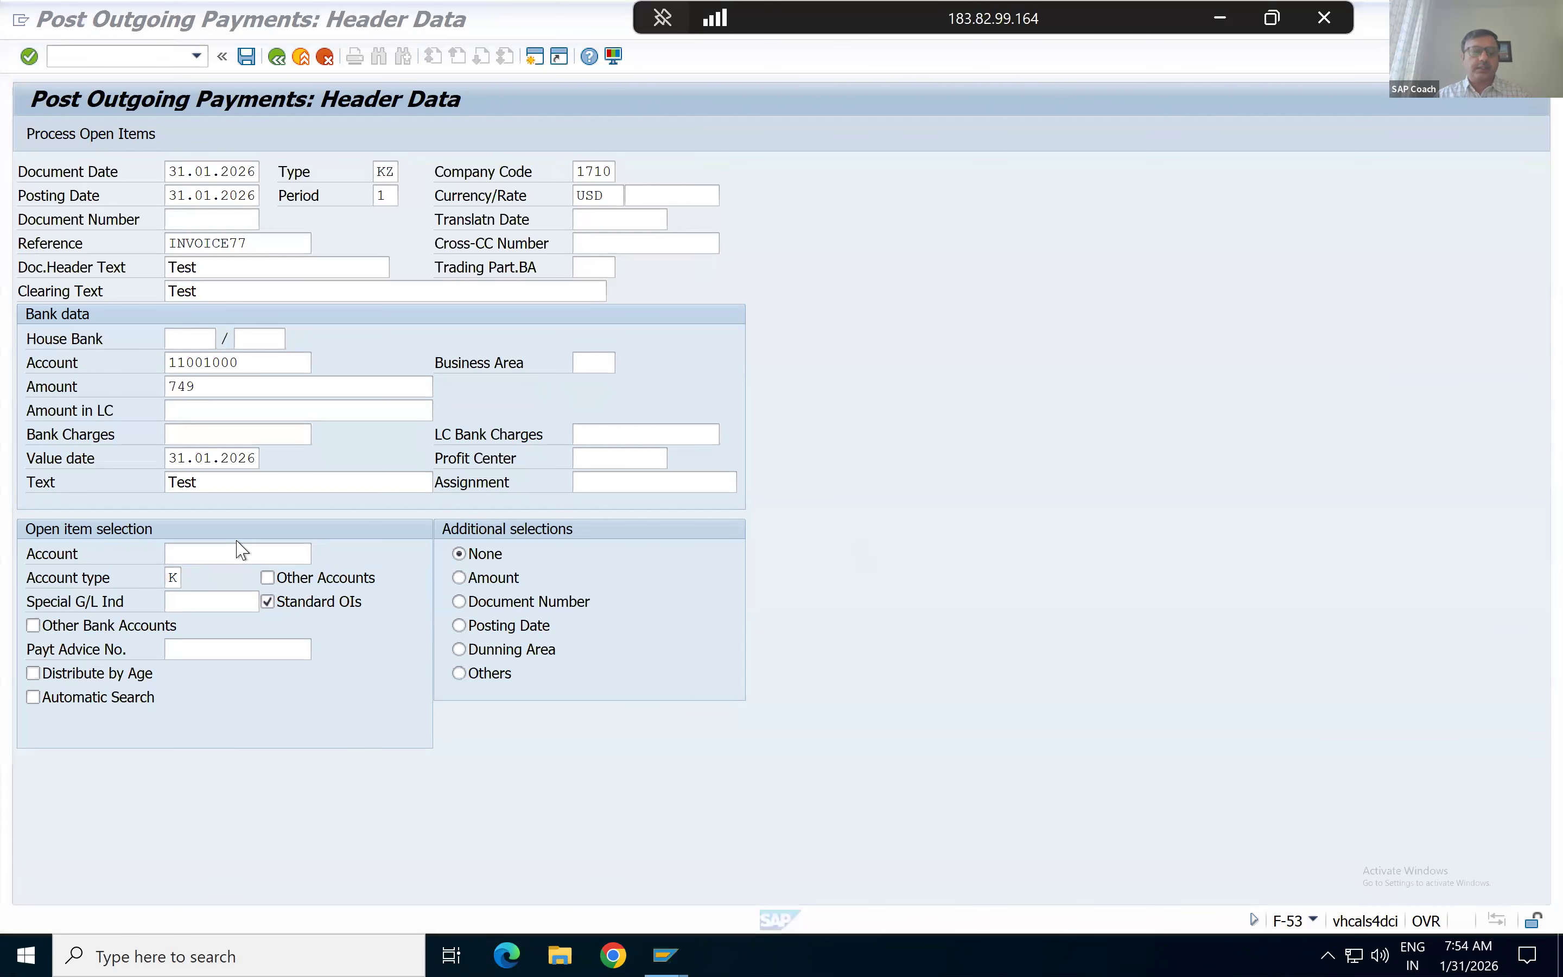
type("17300003")
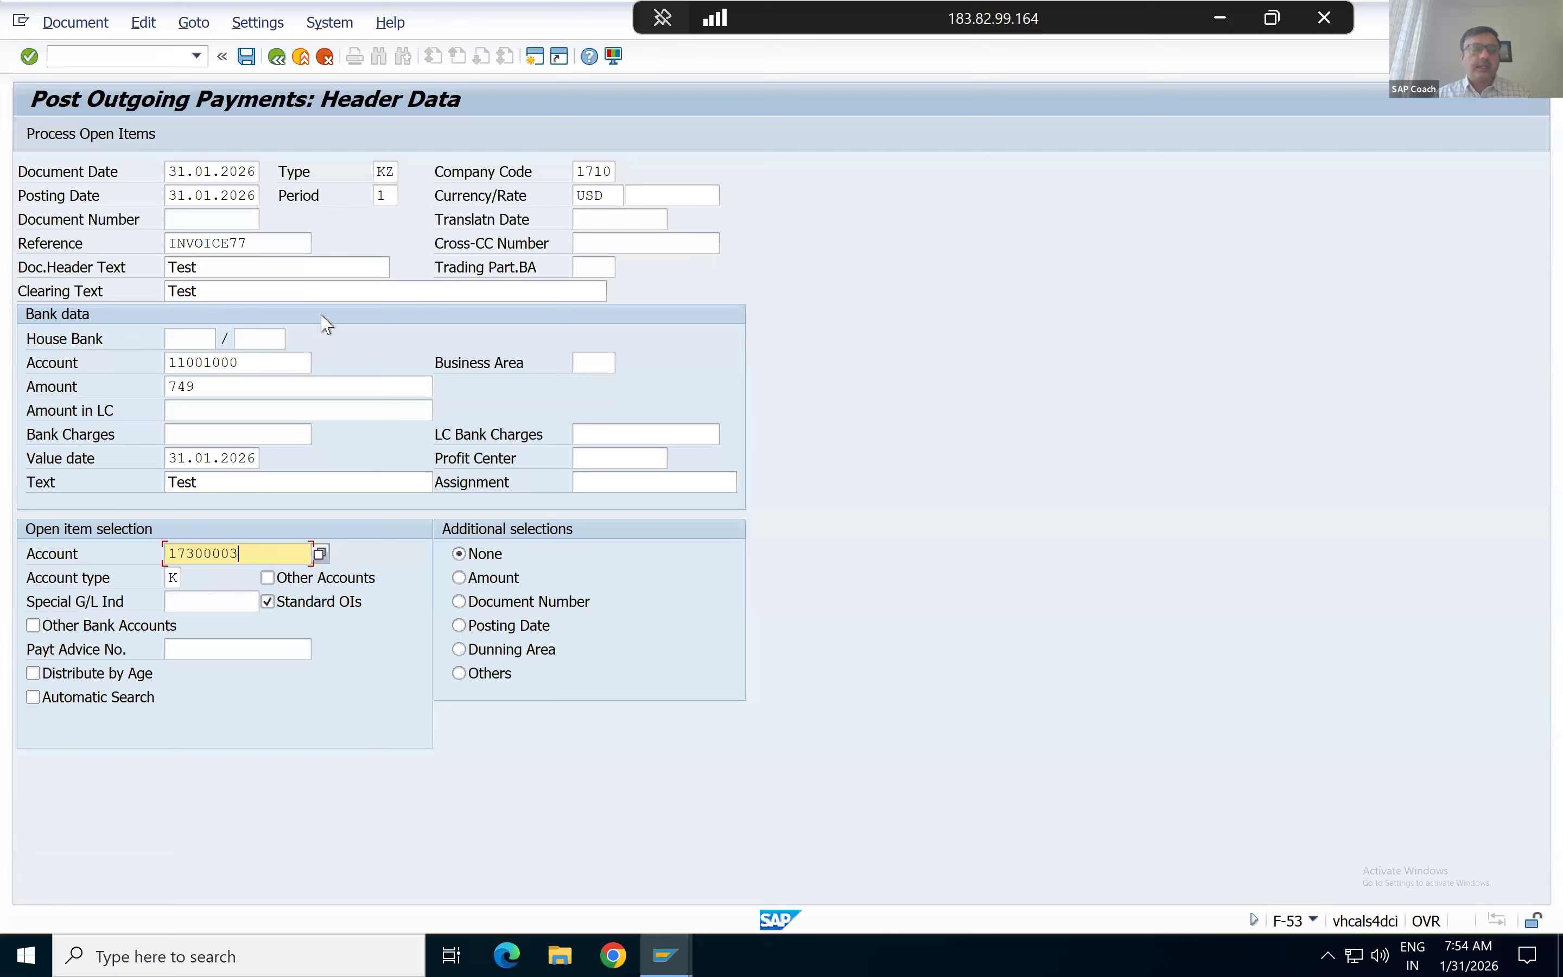
left_click(110, 136)
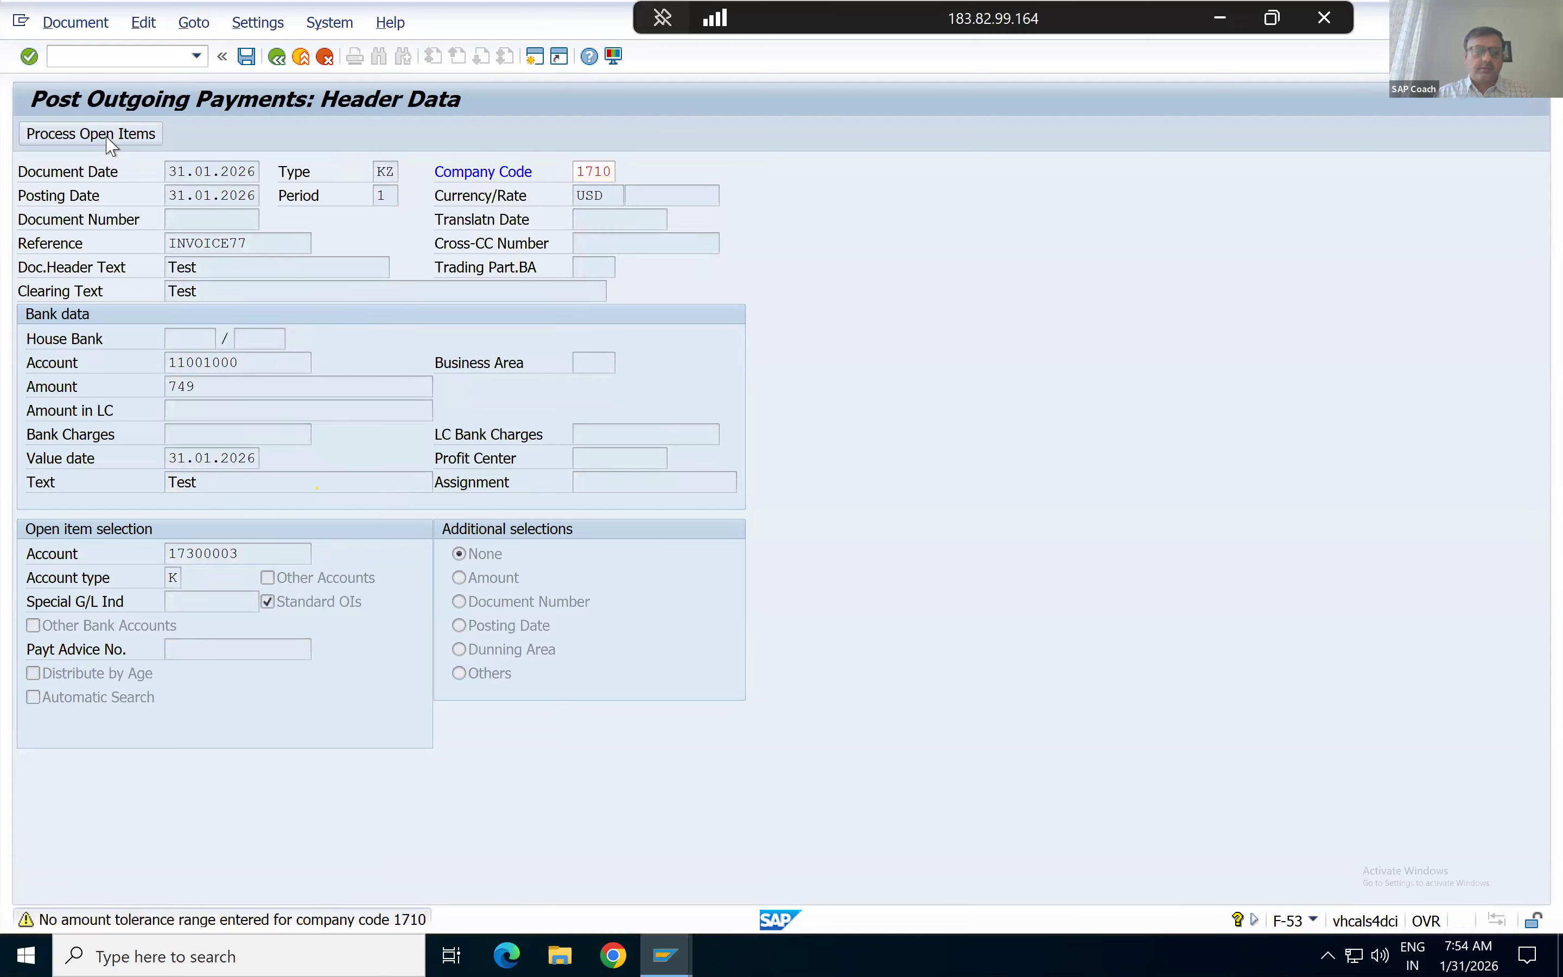
key("Return")
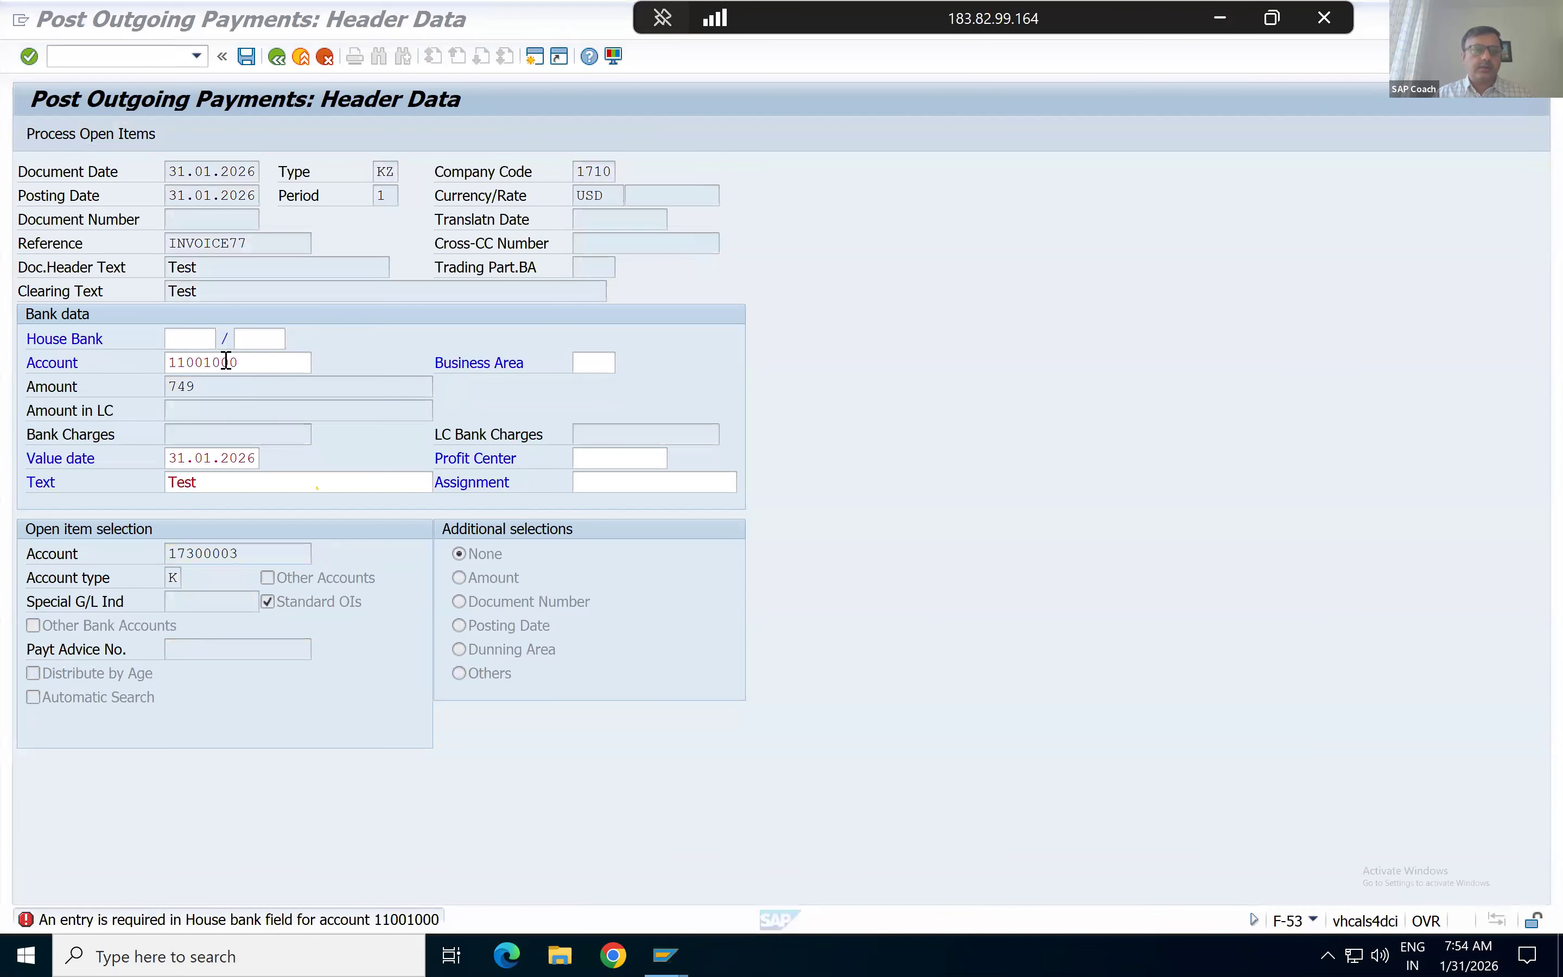
Open the payment's list of possible house banks and examine the main bank line item of the cleared KZ payment for comparison.
left_click(218, 340)
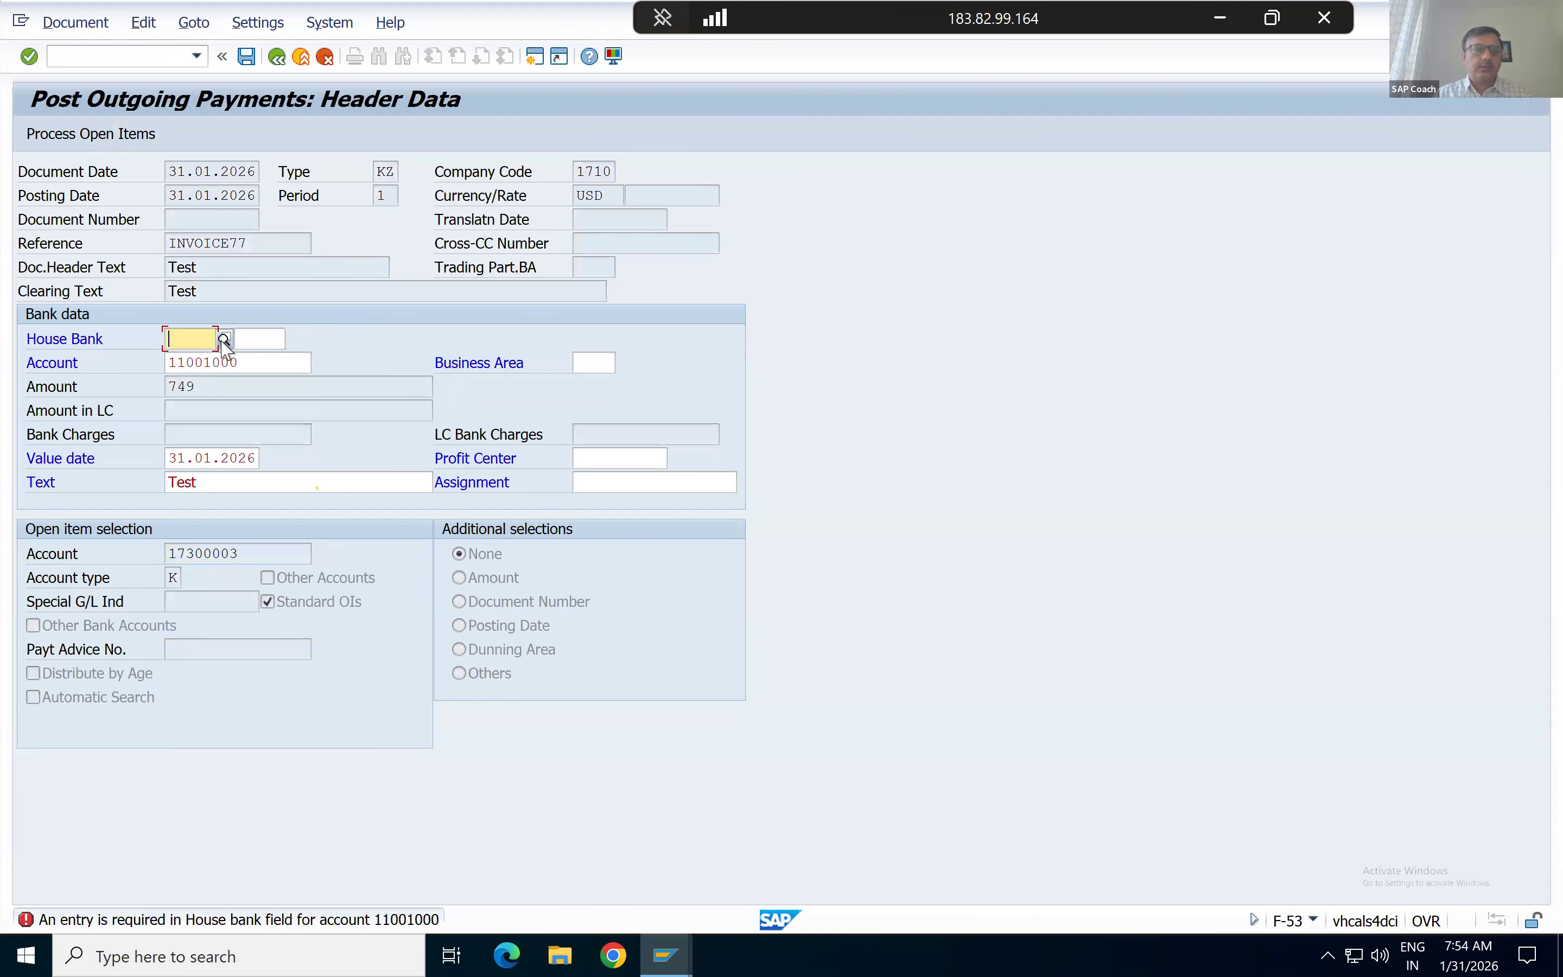
left_click(224, 339)
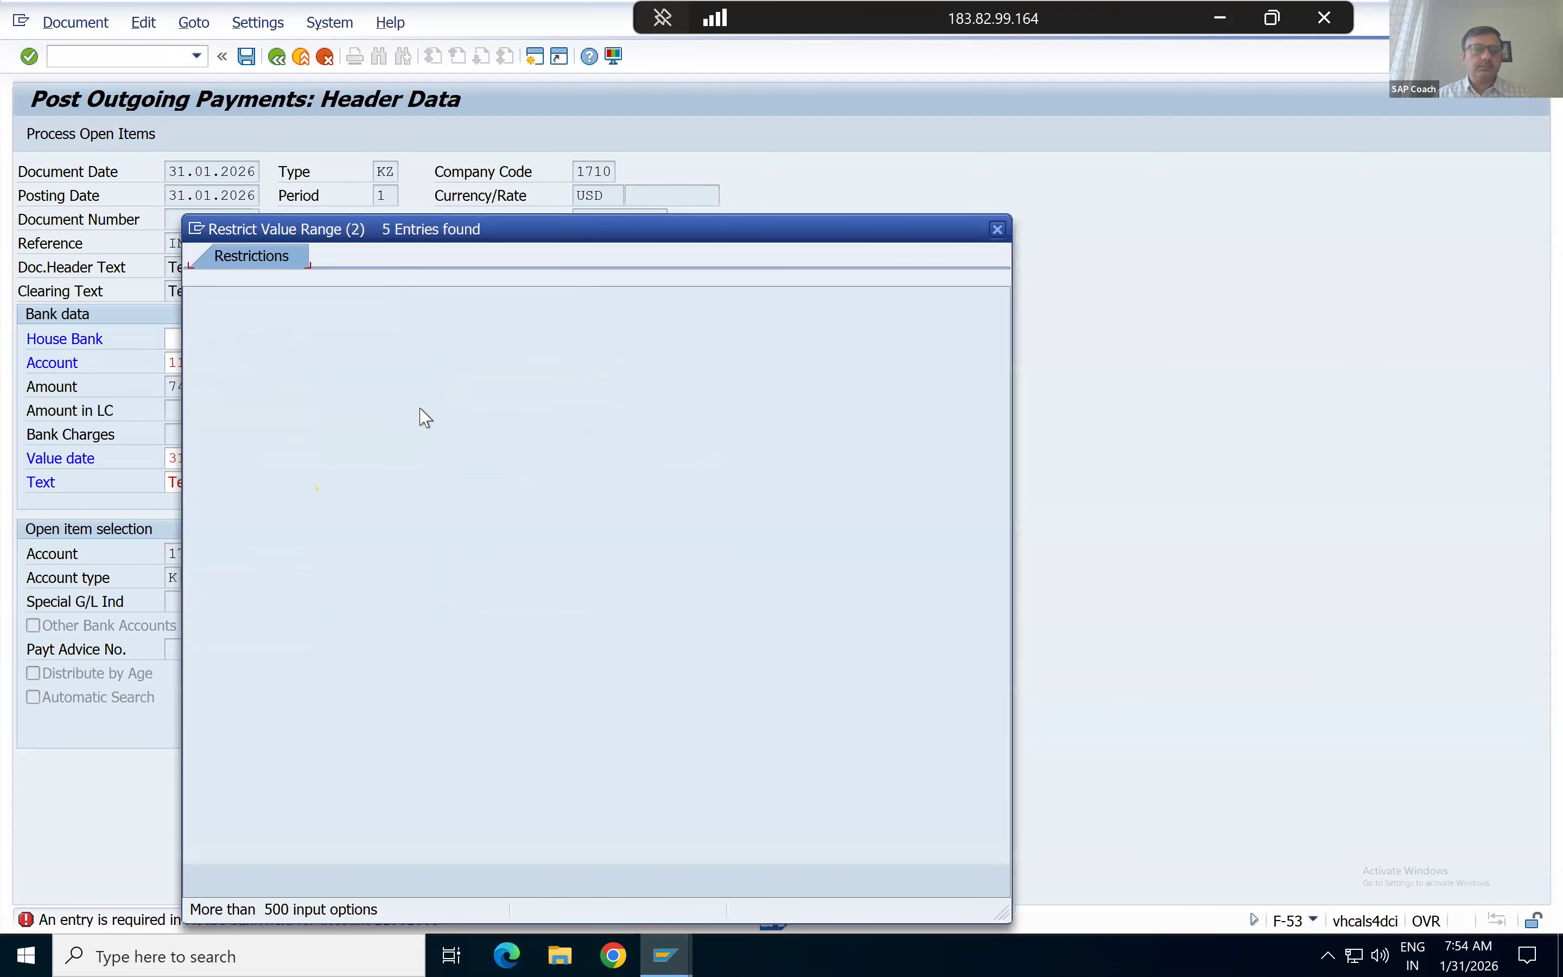
left_click_drag(417, 233, 679, 227)
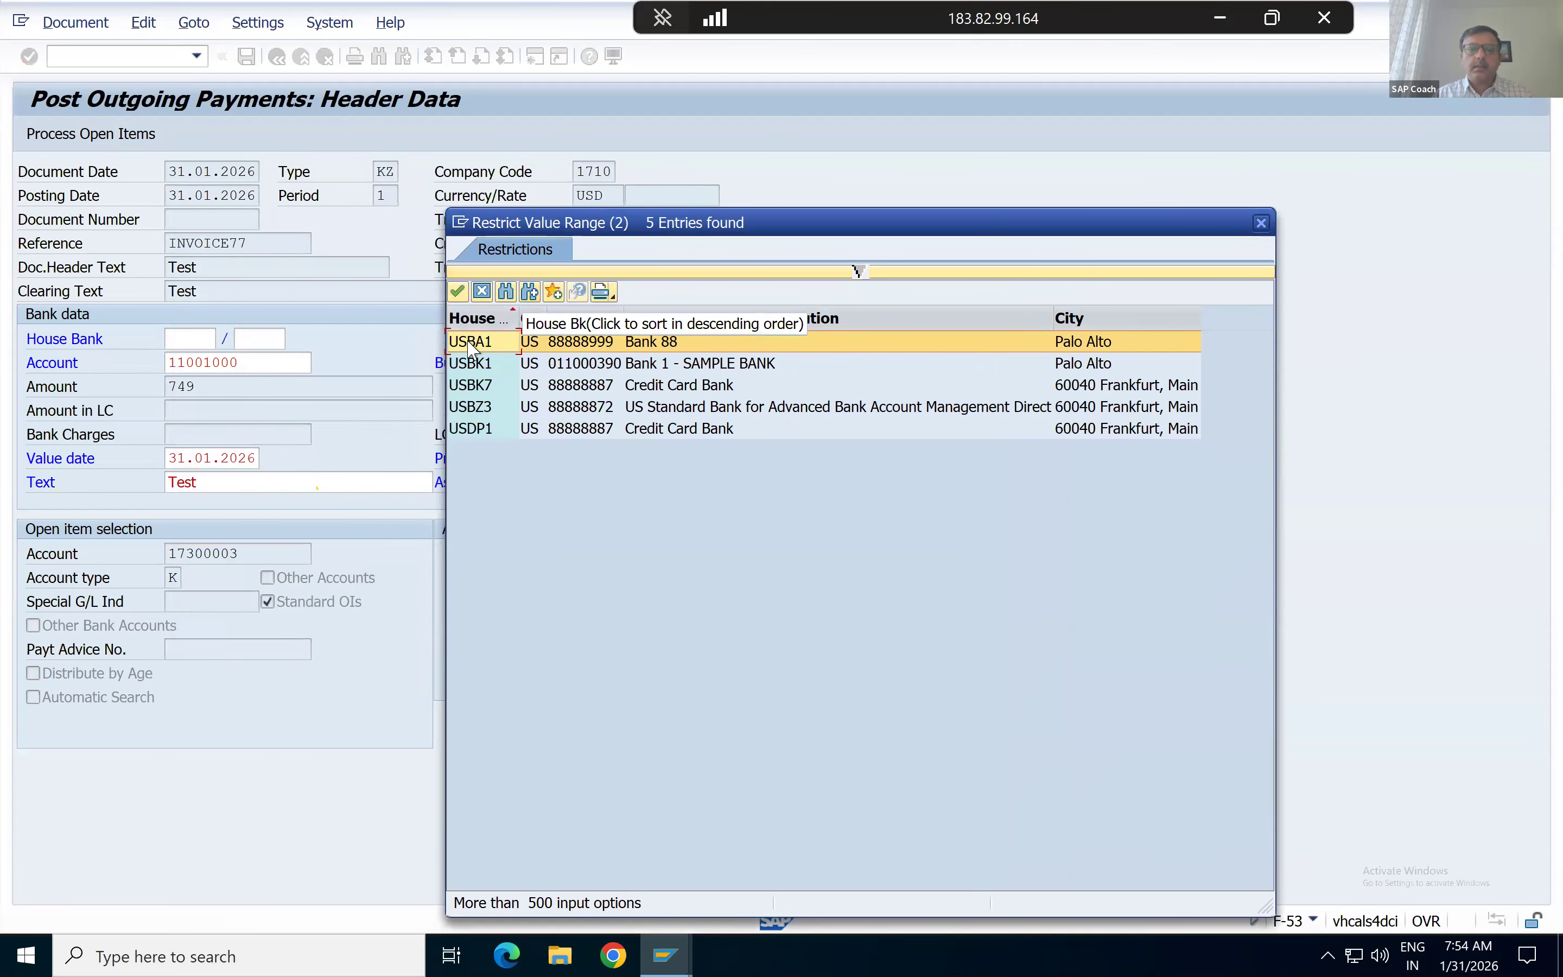
key("alt+Tab")
double_click(373, 510)
left_click(72, 133)
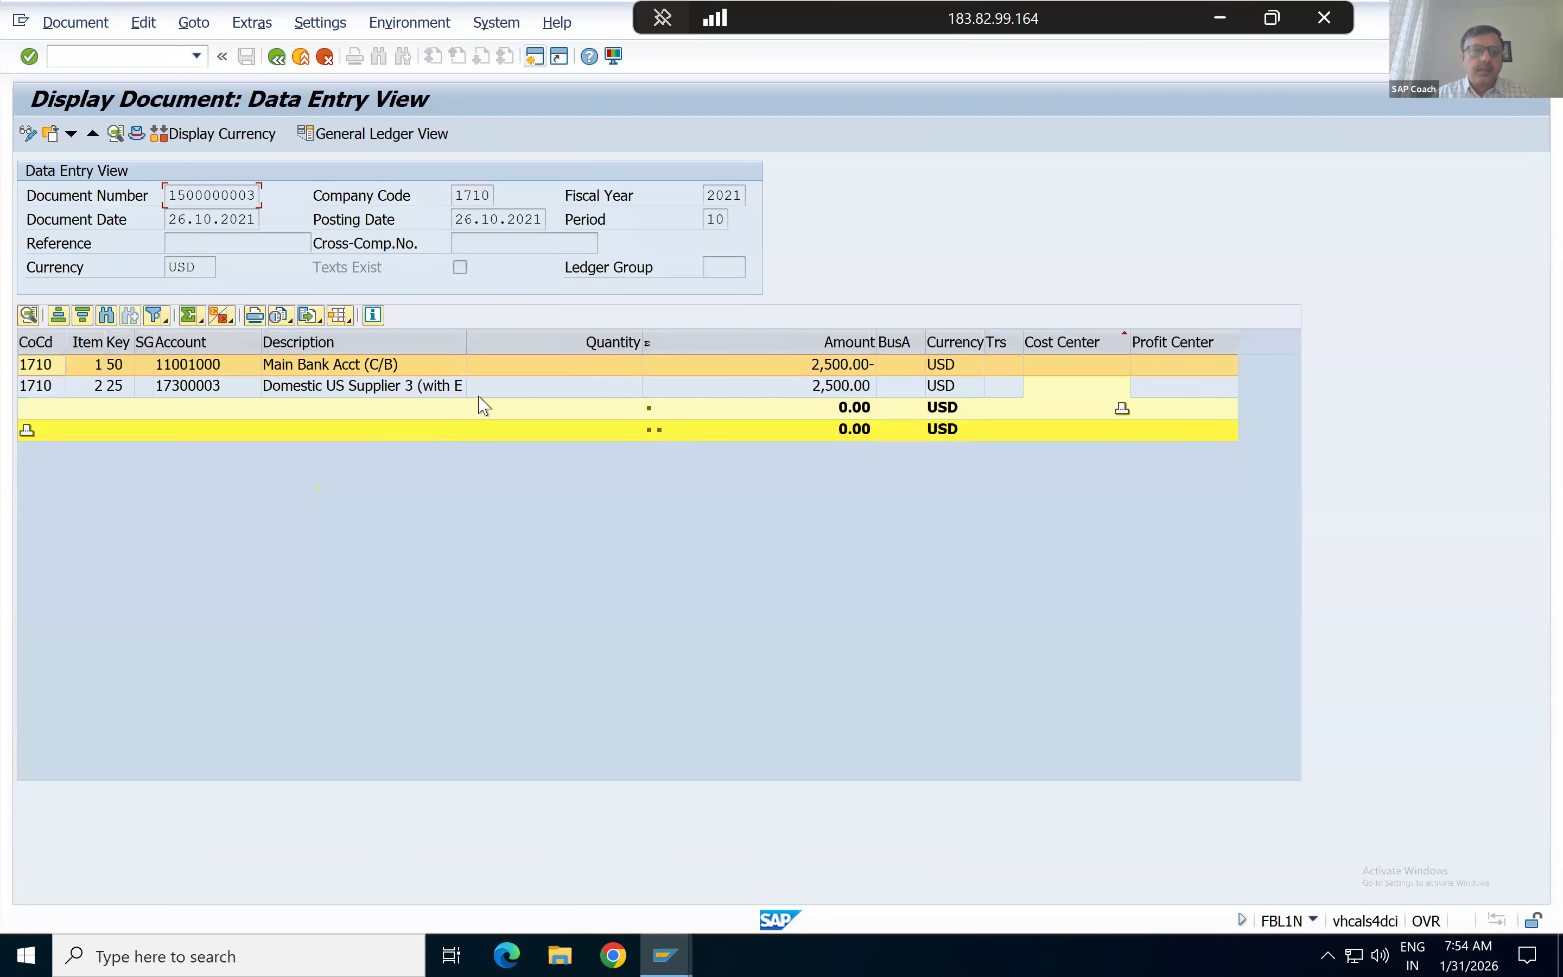
double_click(323, 366)
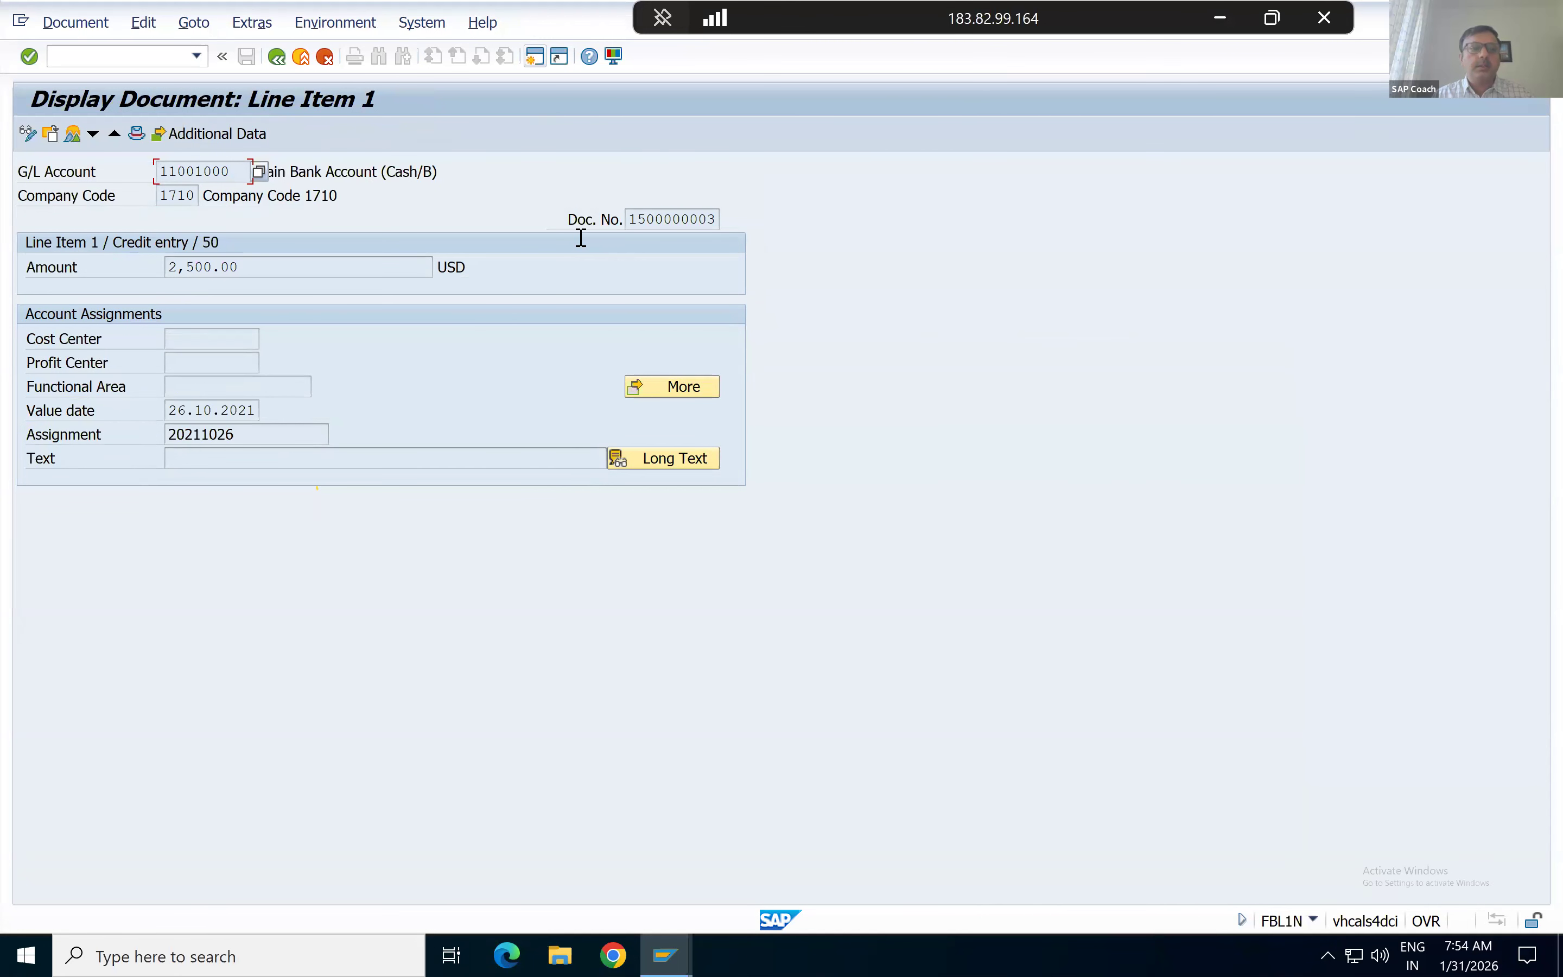
key("alt+Tab")
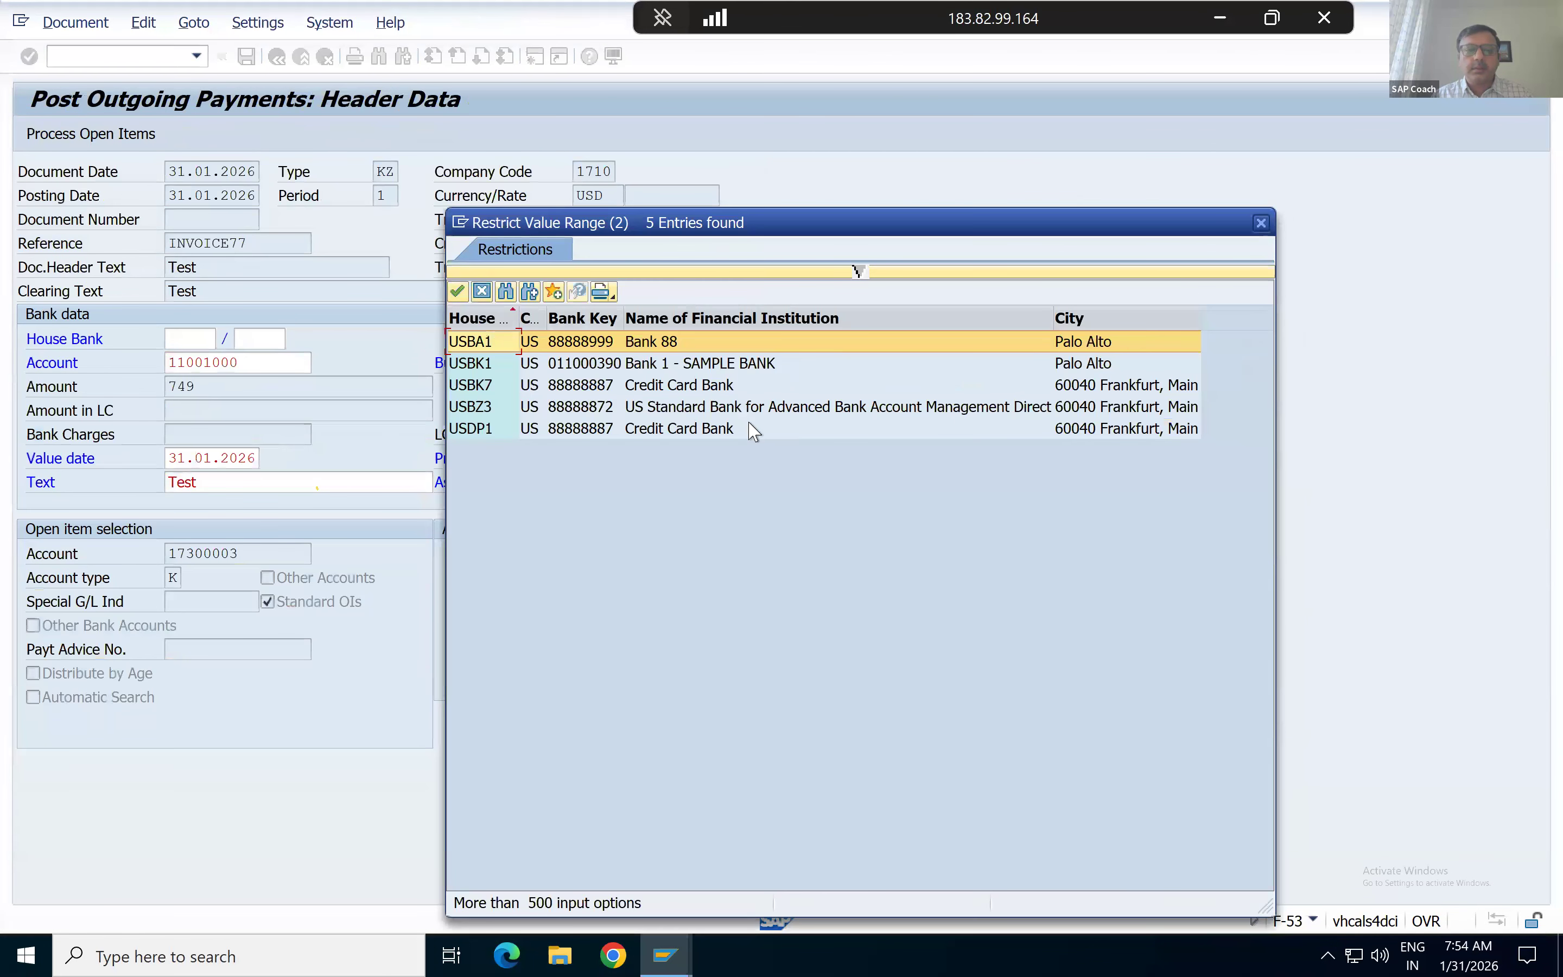
Choose house bank USBK1 with account ID USAC1 for the payment and confirm the entry.
double_click(724, 366)
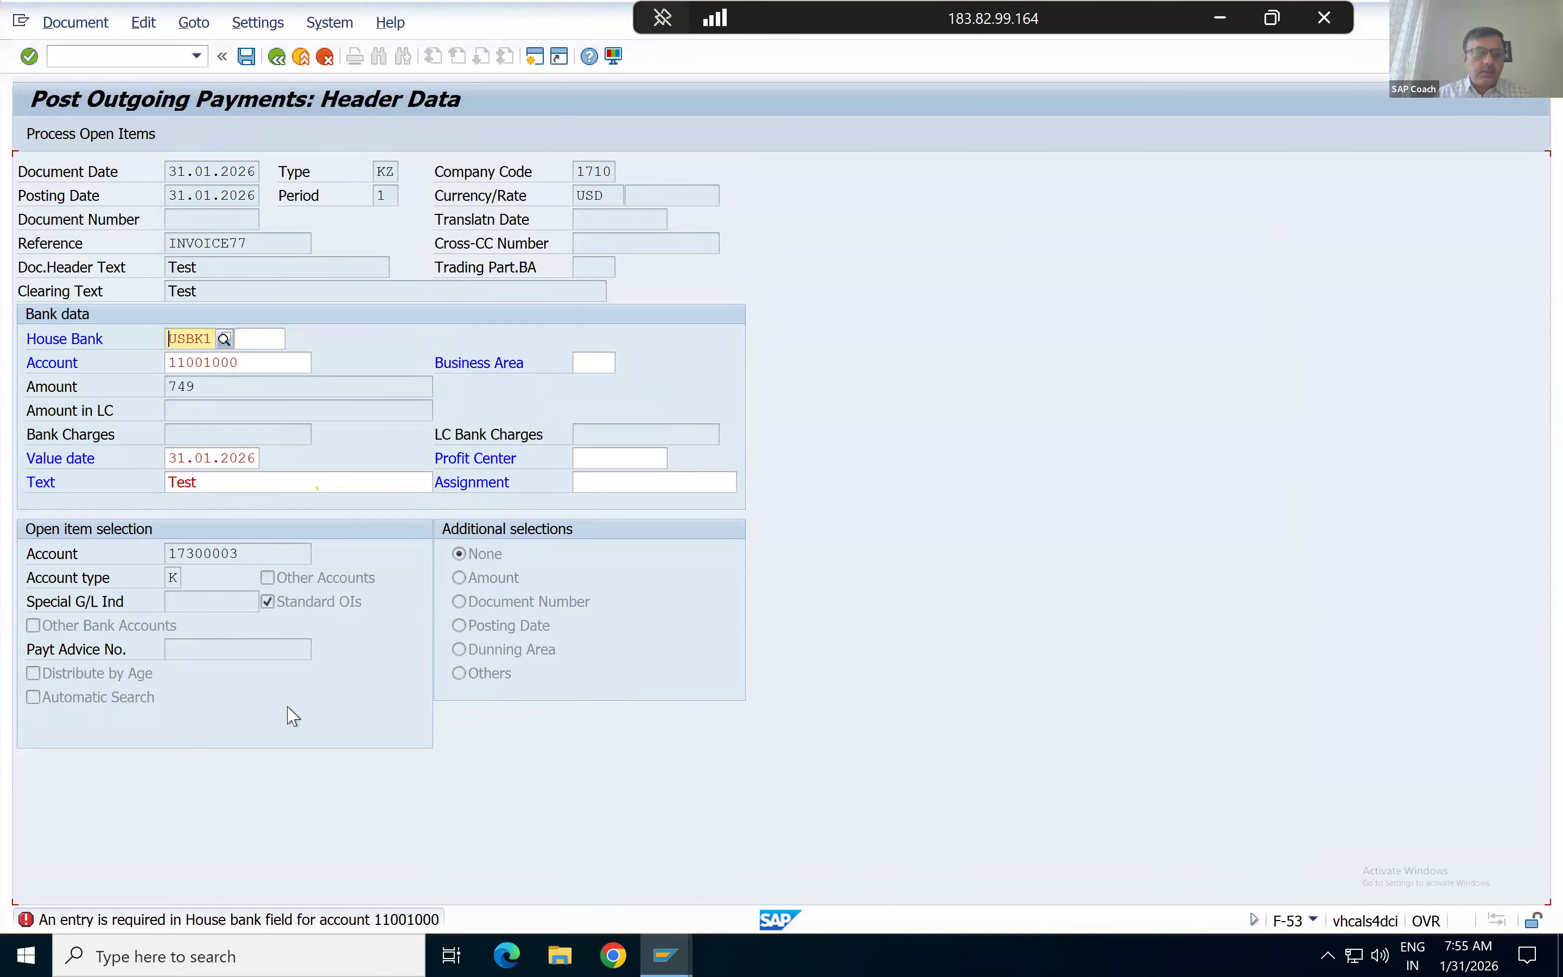
left_click(272, 339)
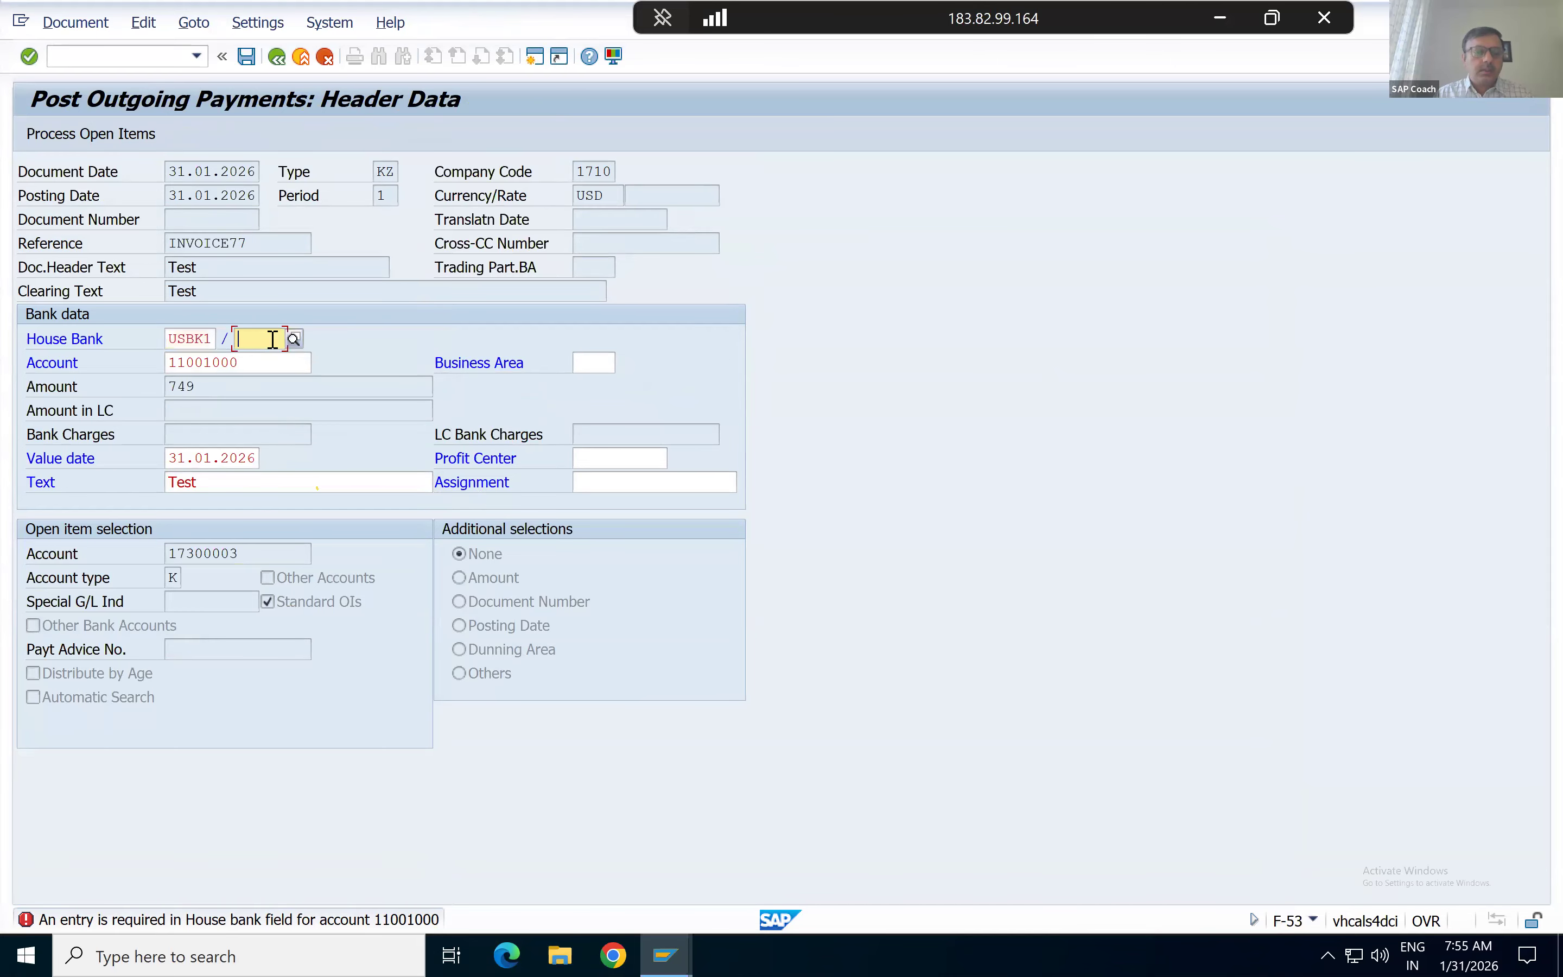
left_click(294, 339)
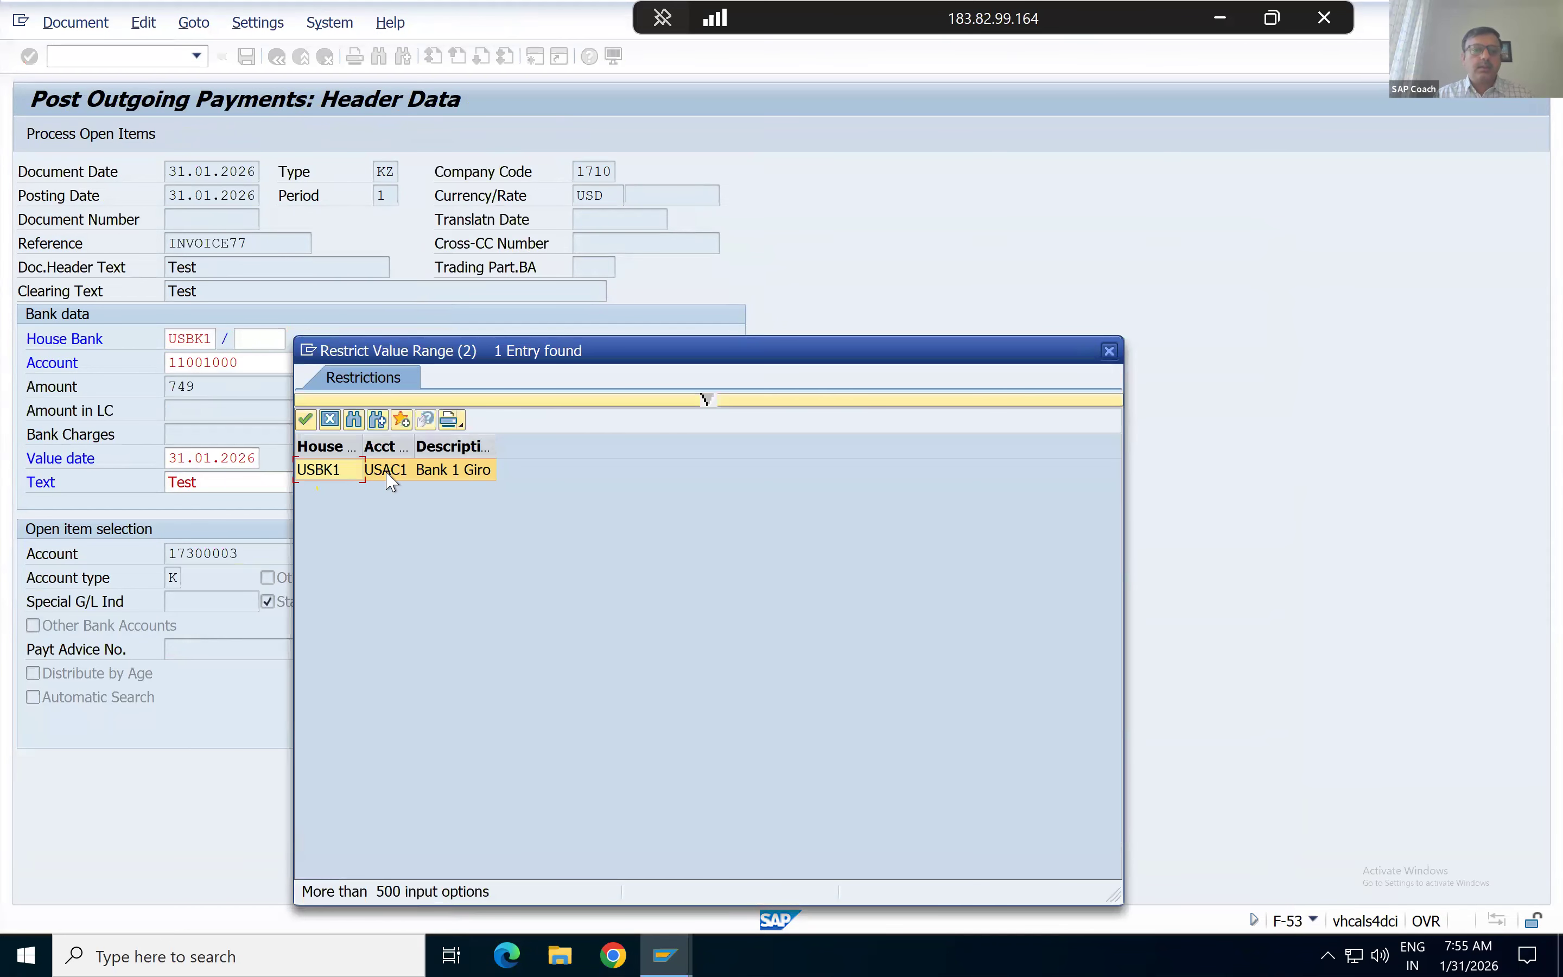
double_click(388, 470)
key("Return")
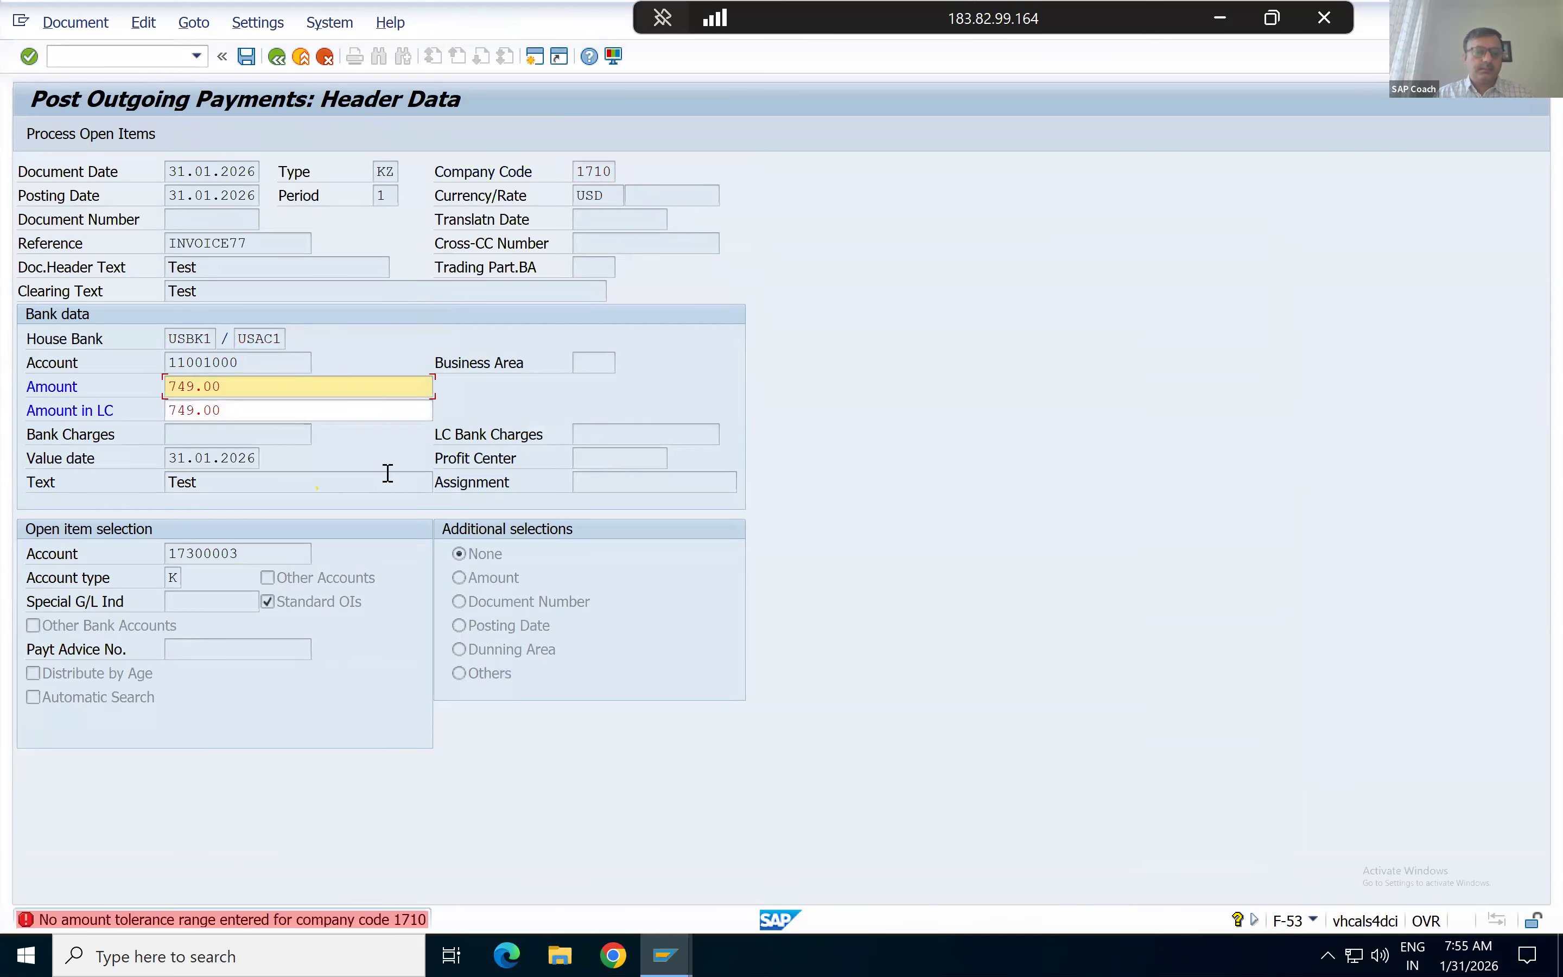
Resubmit the payment amounts, and follow the tolerance message's help link to the Define Tolerance Groups for Employees configuration activity.
key("Tab")
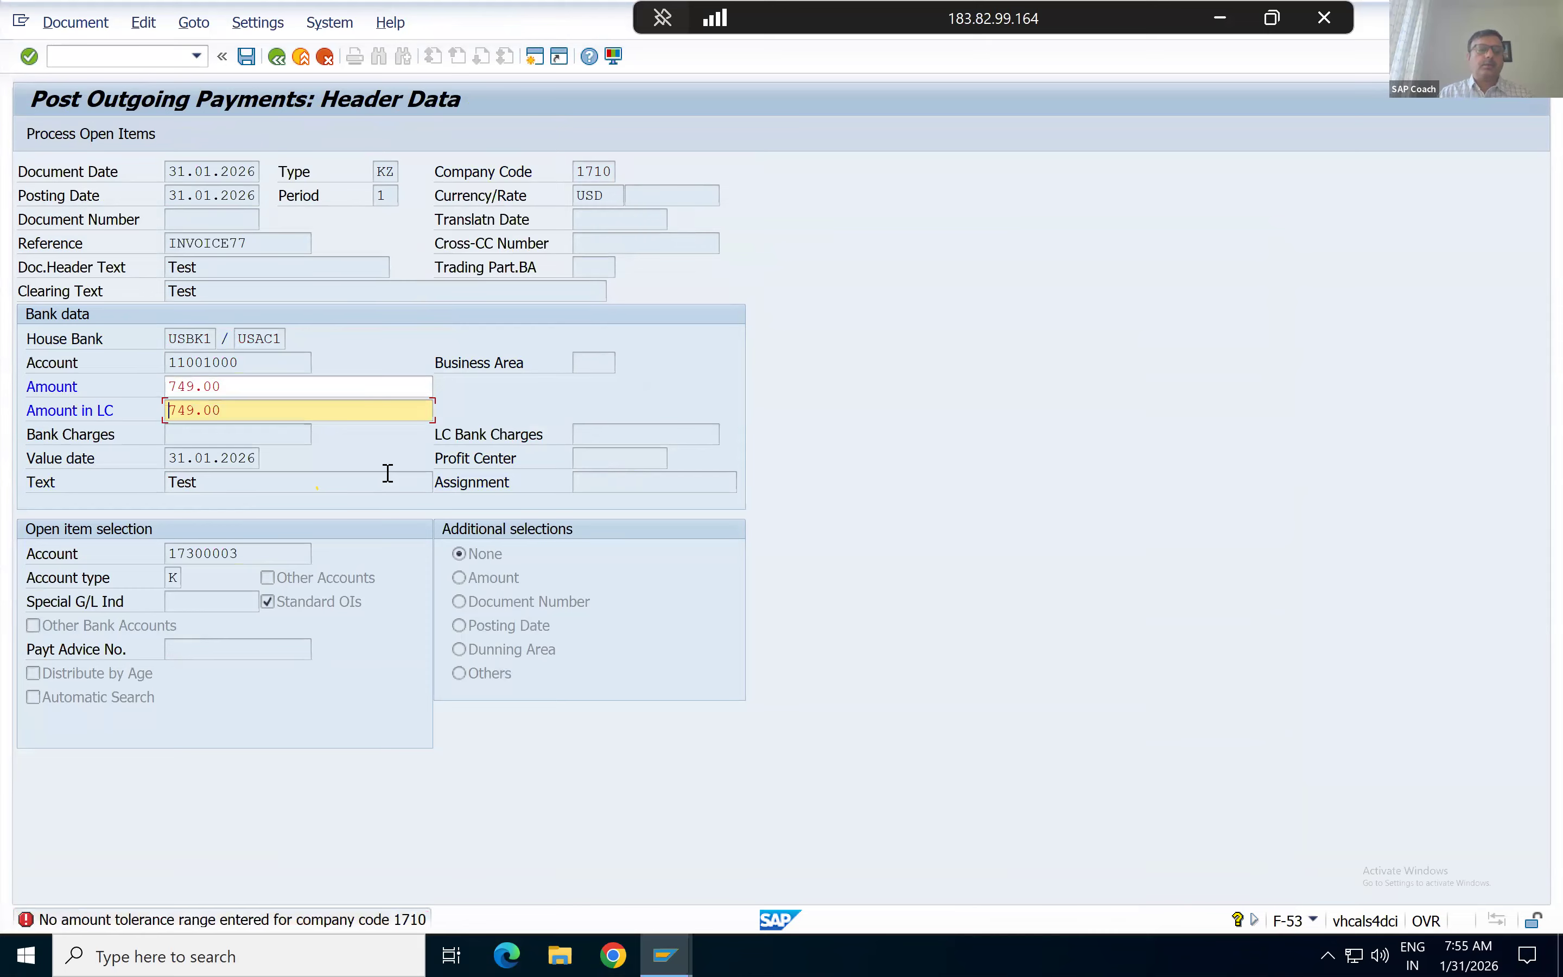
left_click(262, 415)
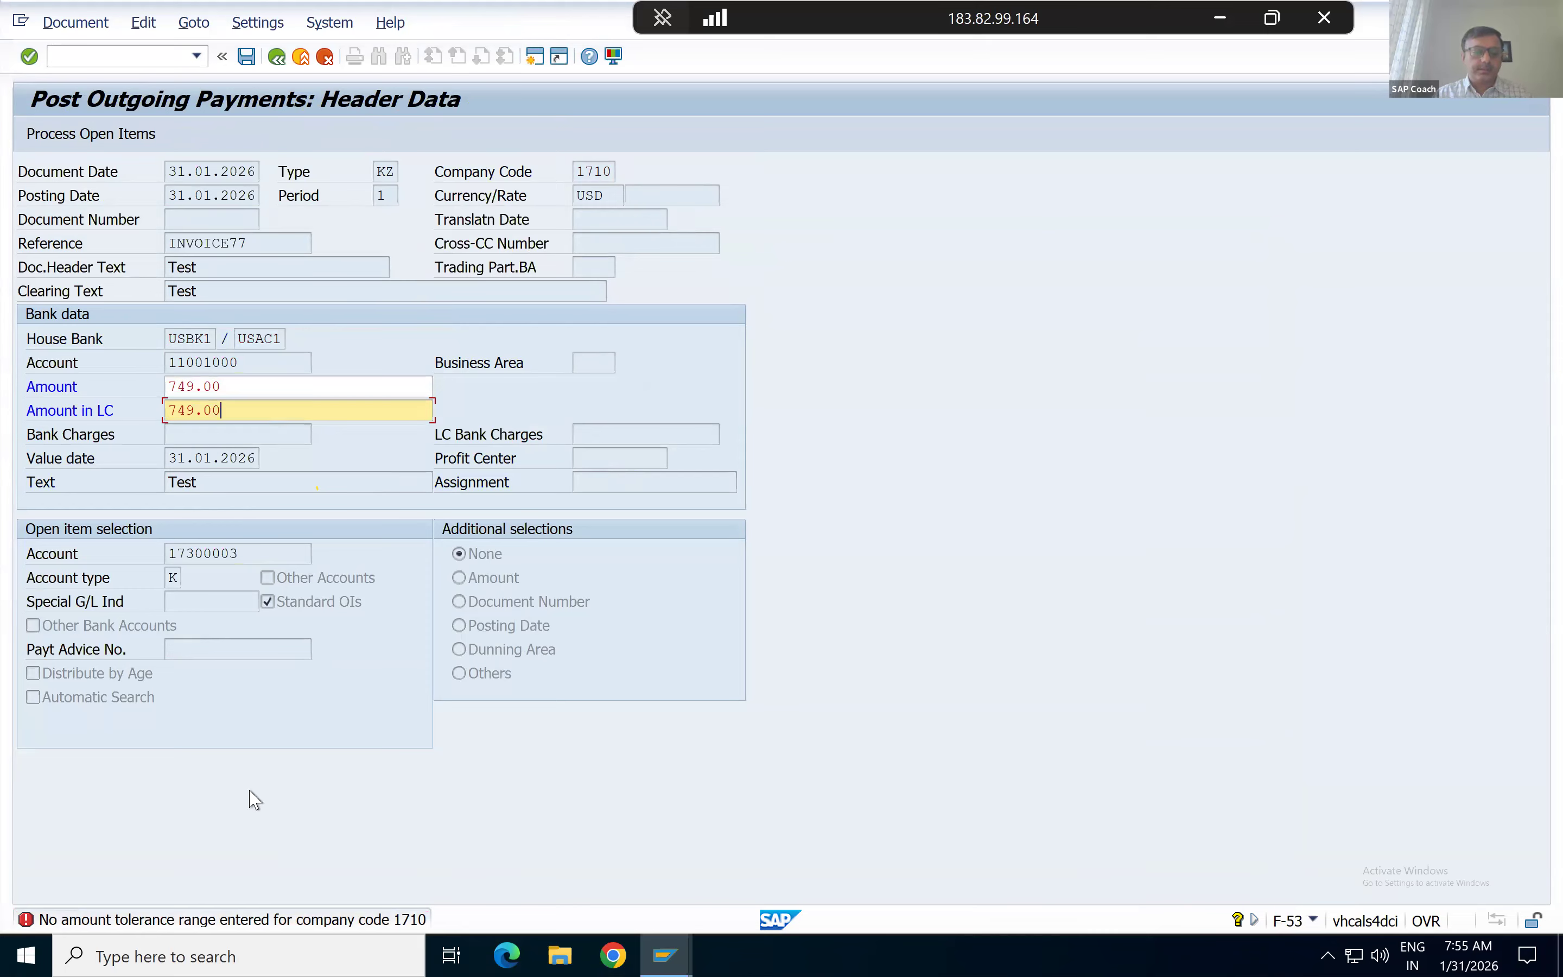
key("Return")
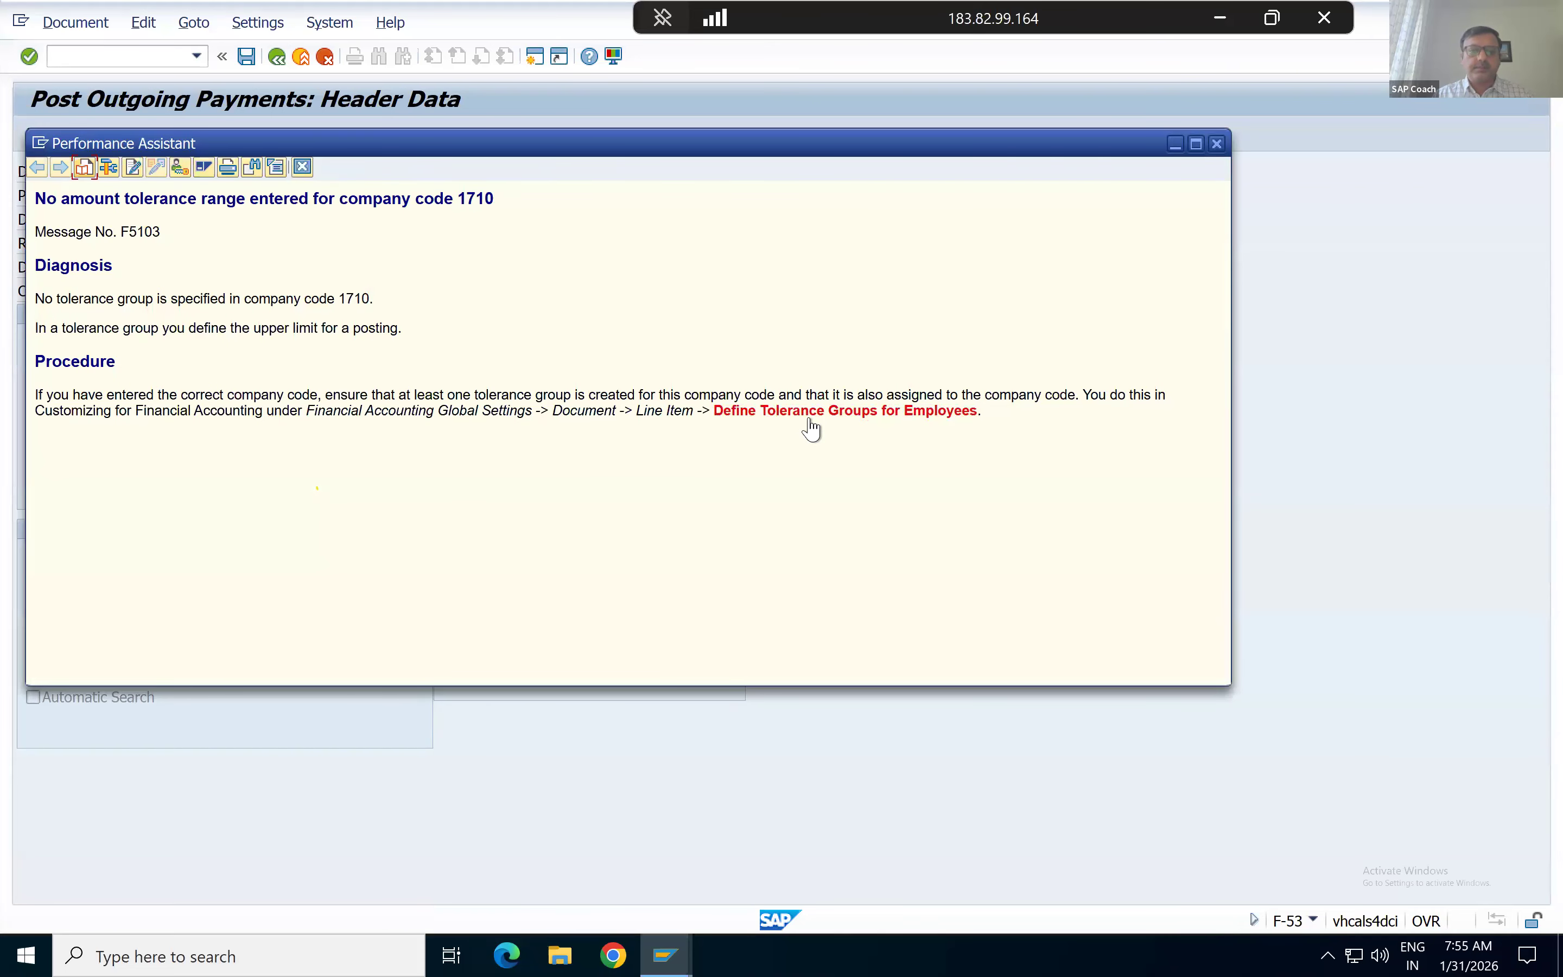
left_click(793, 413)
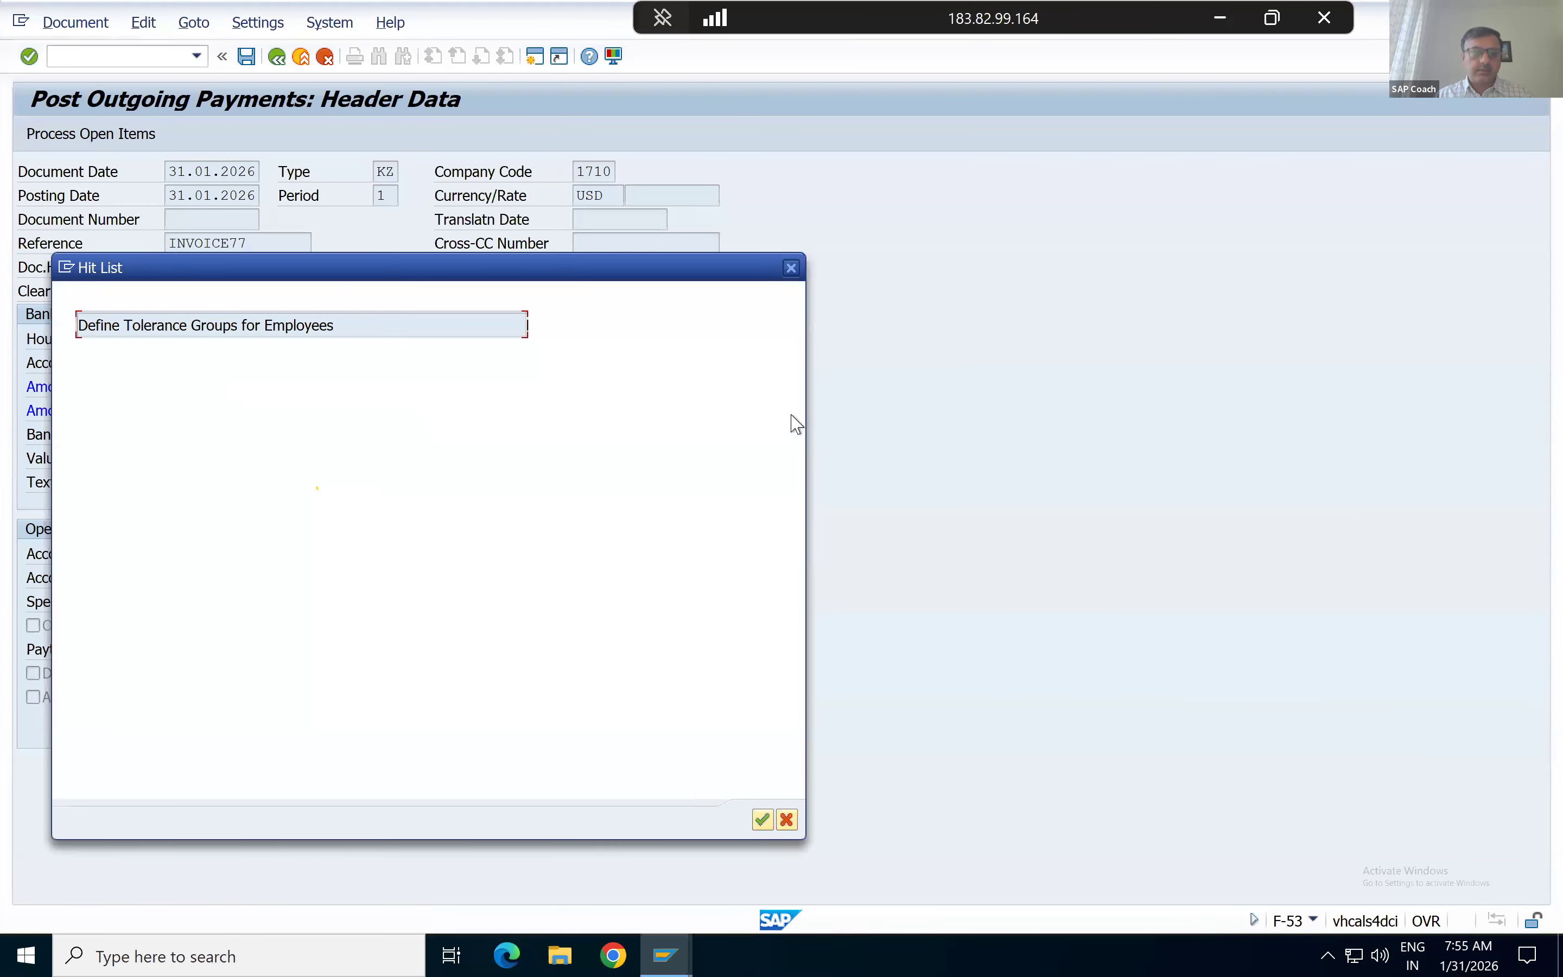
double_click(258, 335)
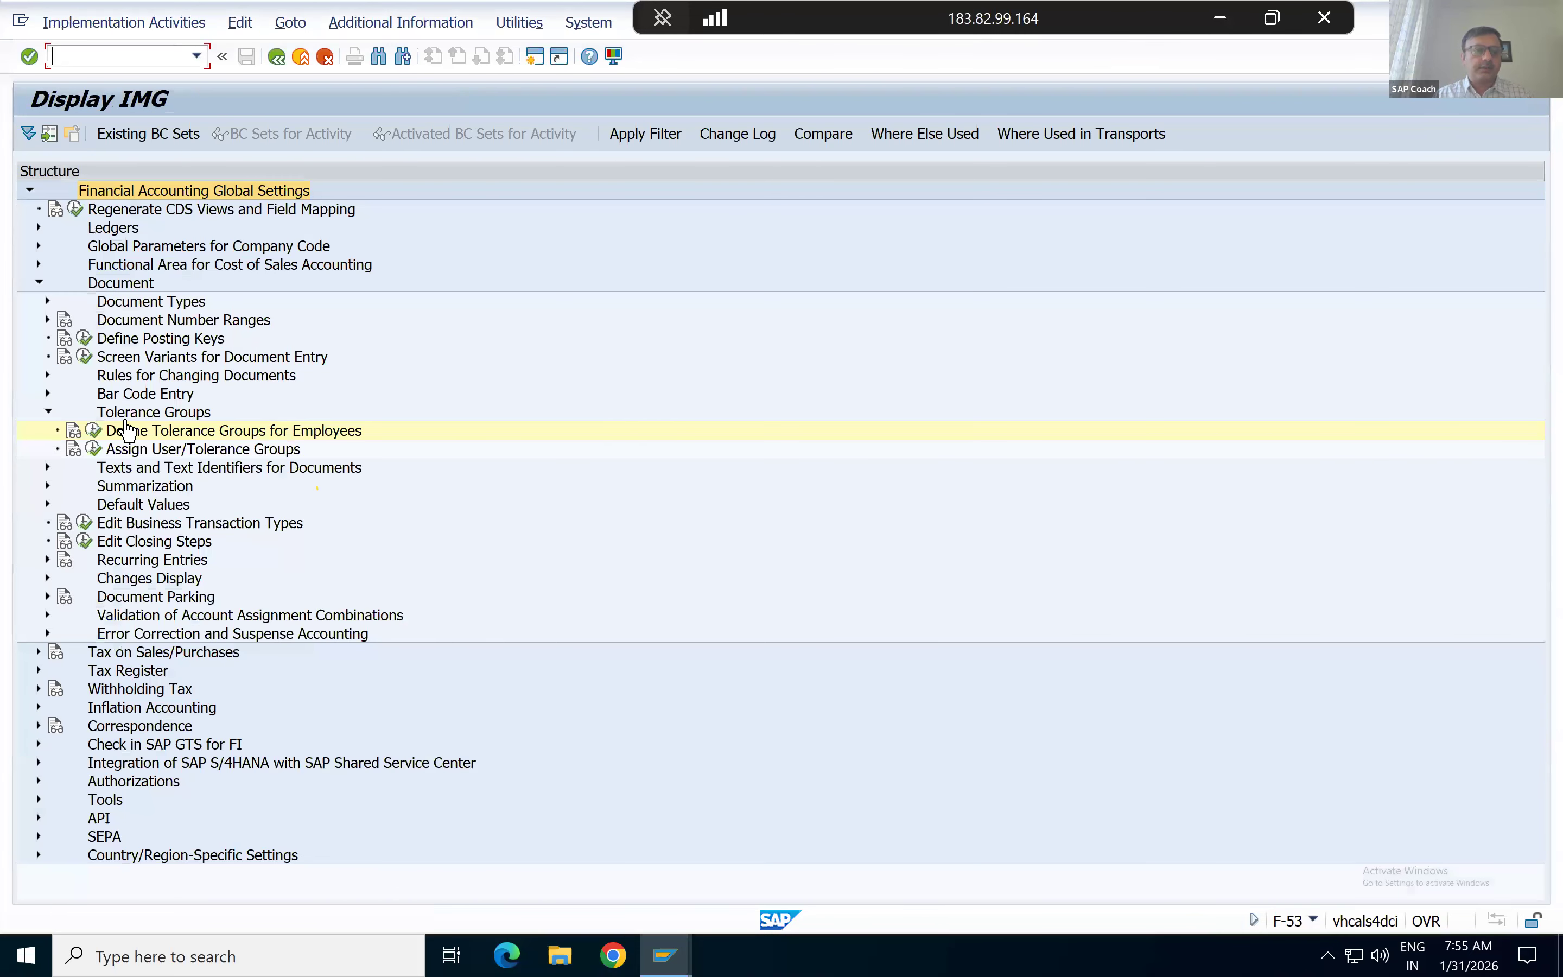
Look up company code 1710 in the FI tolerance groups for users and return to the IMG structure.
left_click(94, 430)
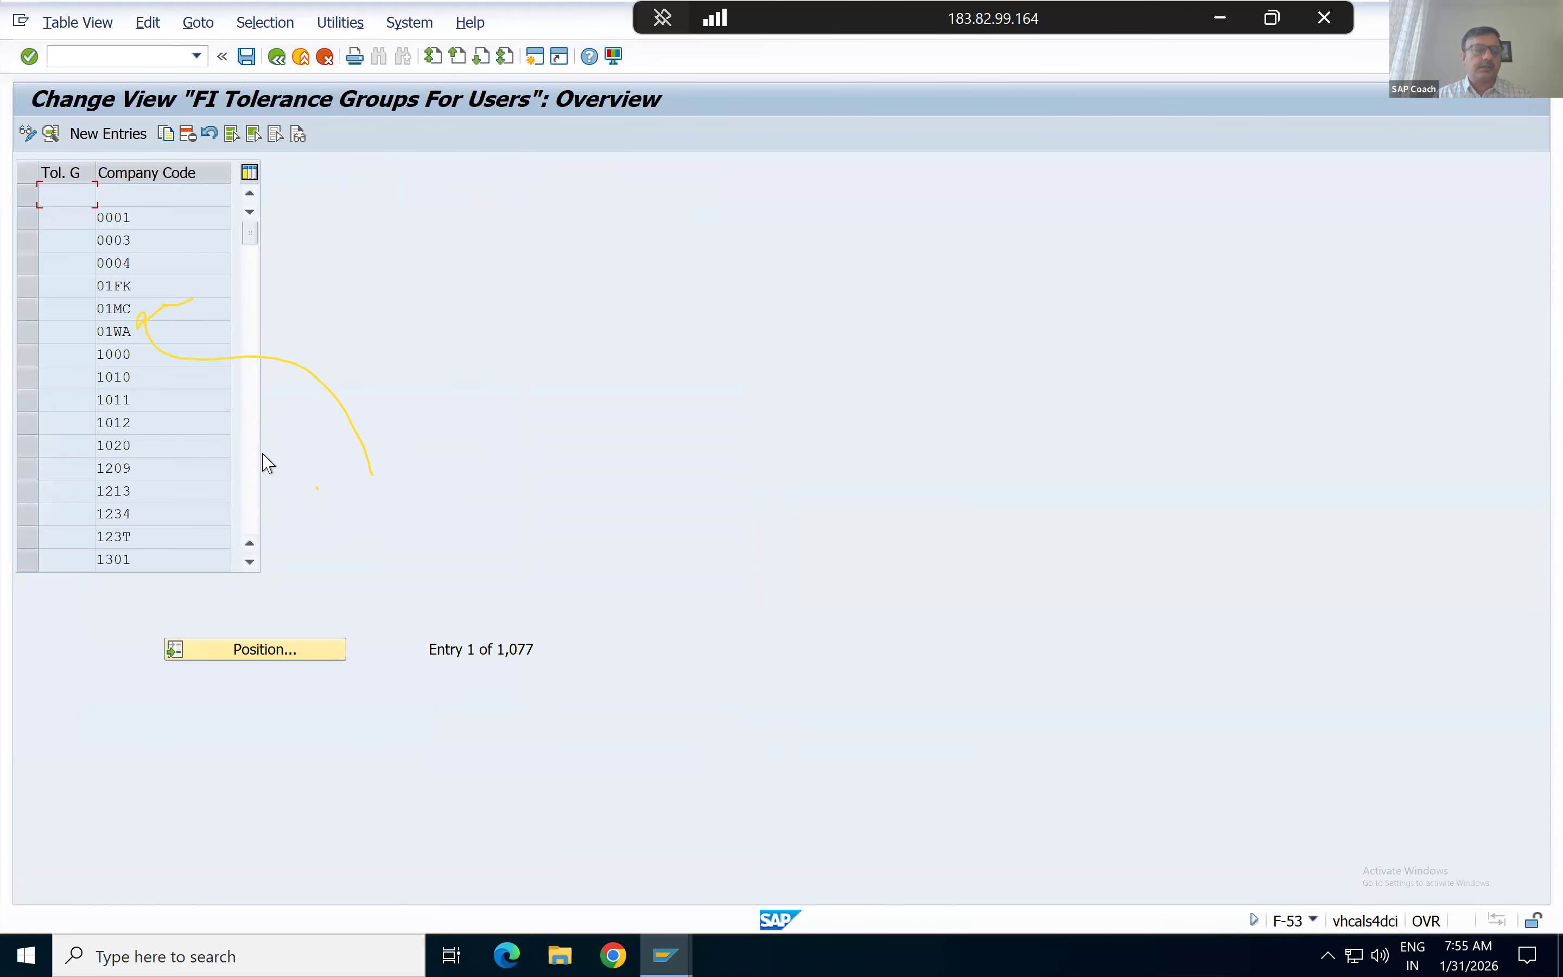
left_click(239, 651)
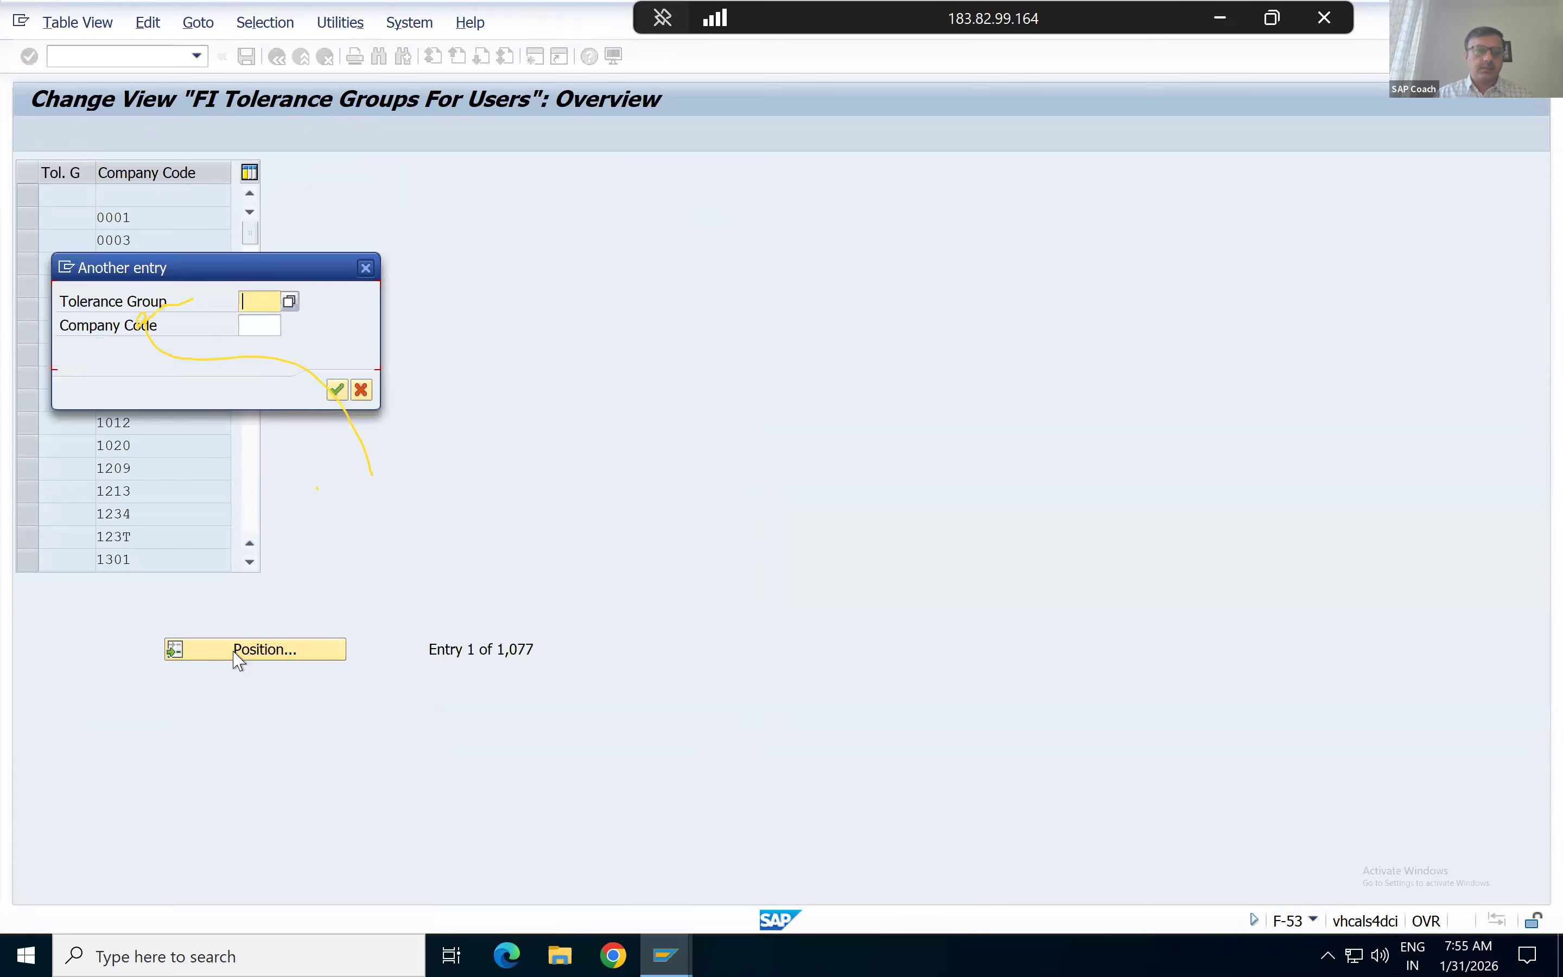
key("Tab")
type("1710")
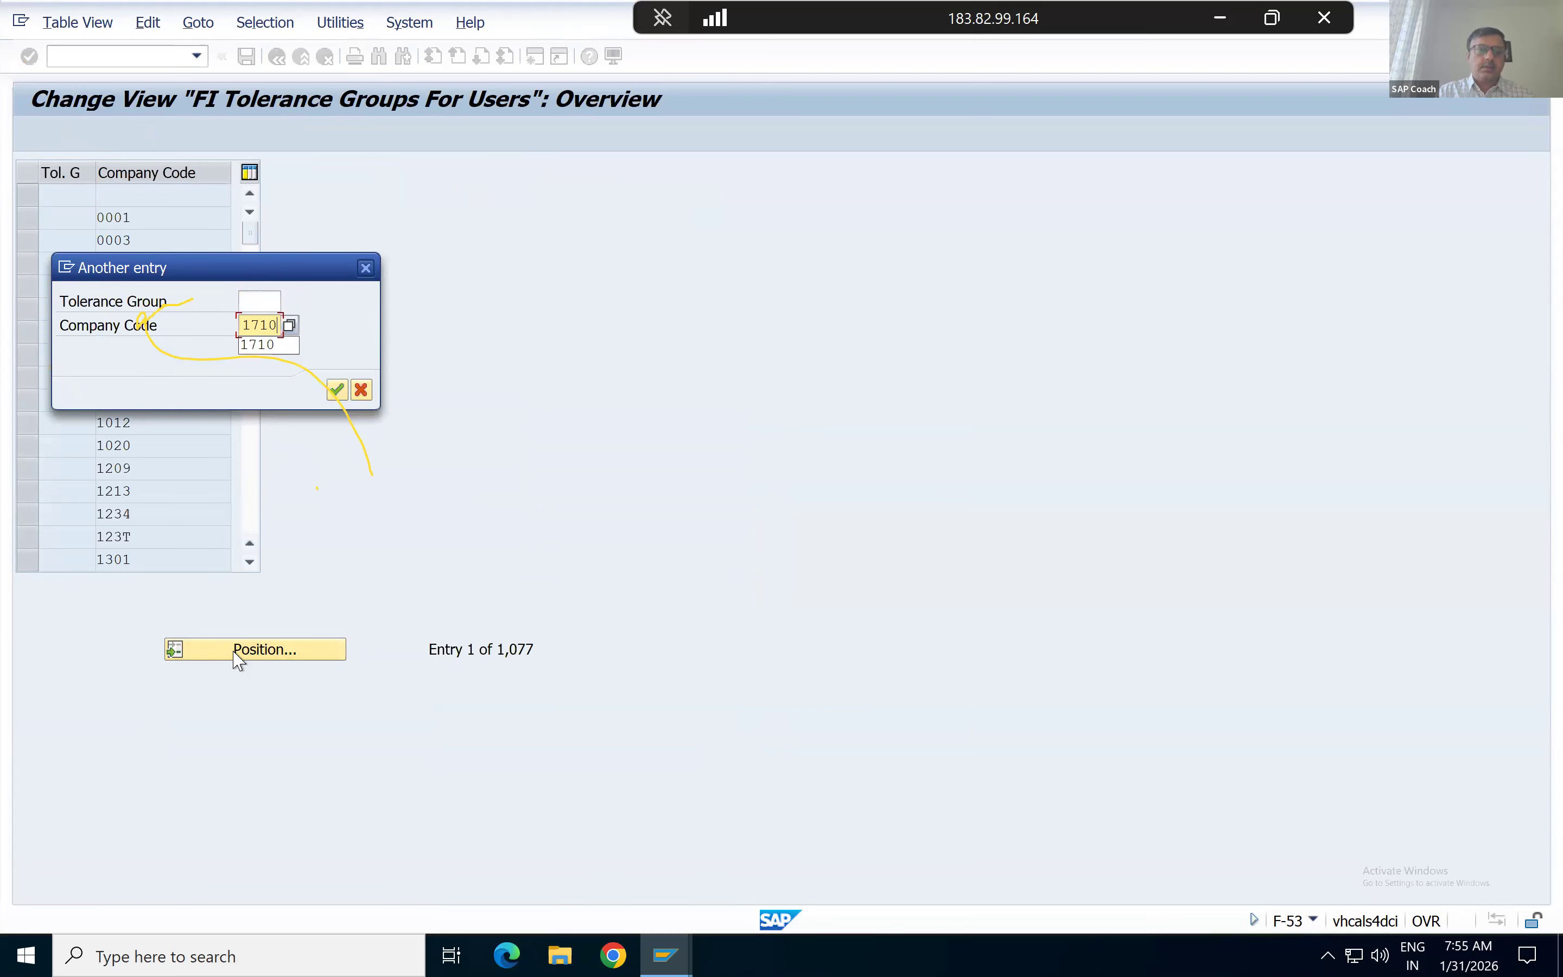
key("Return")
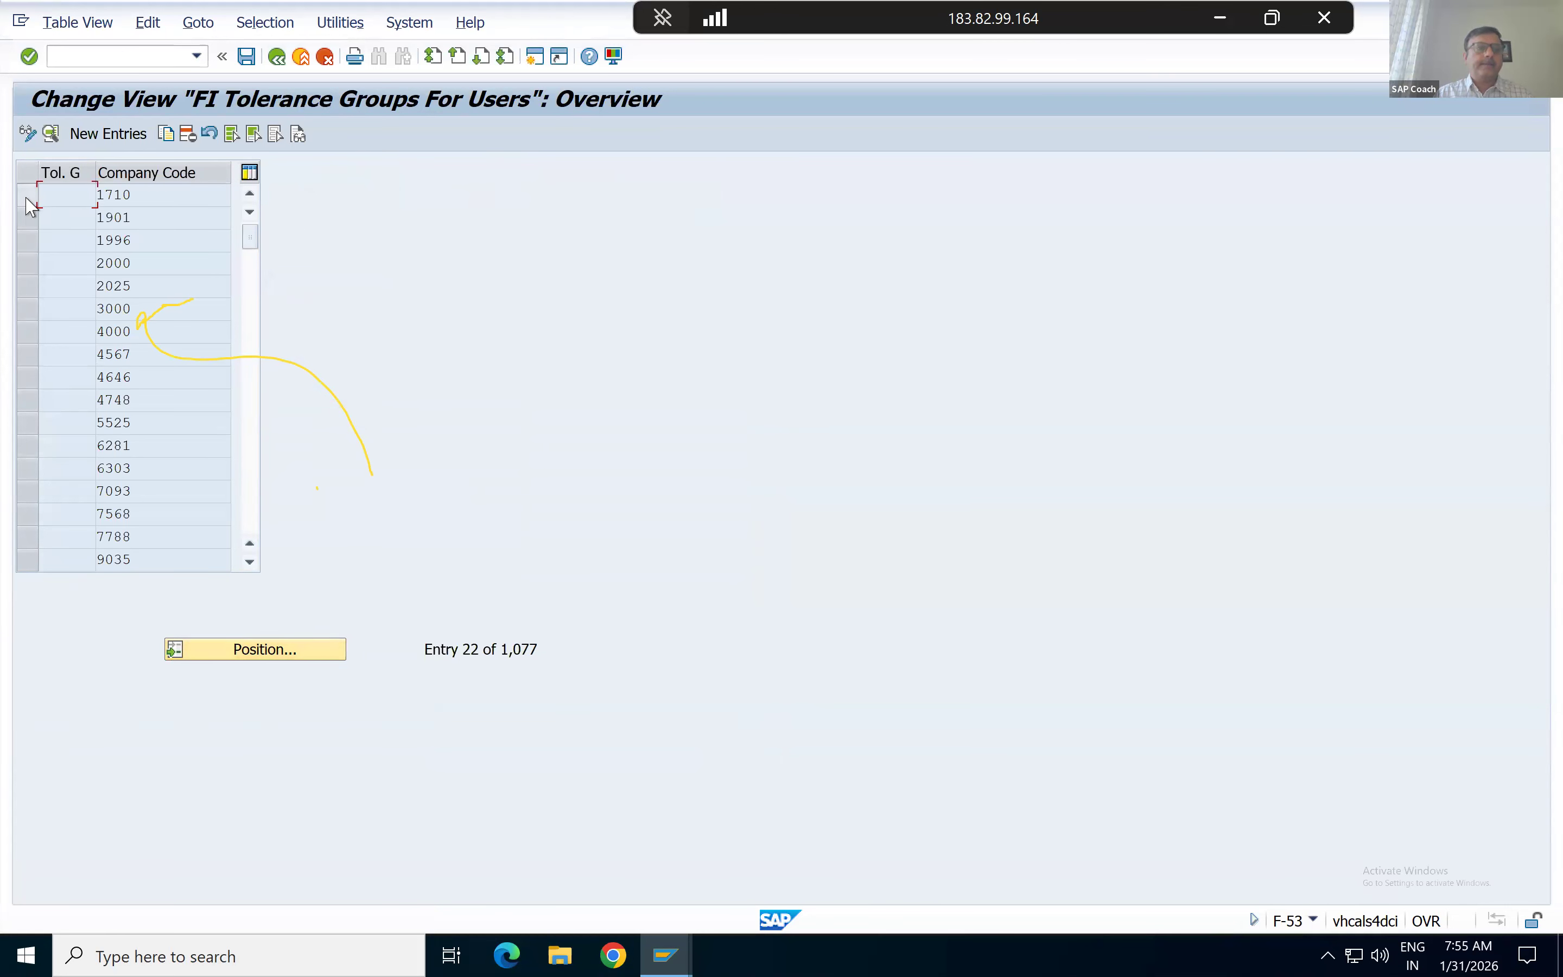
left_click(276, 58)
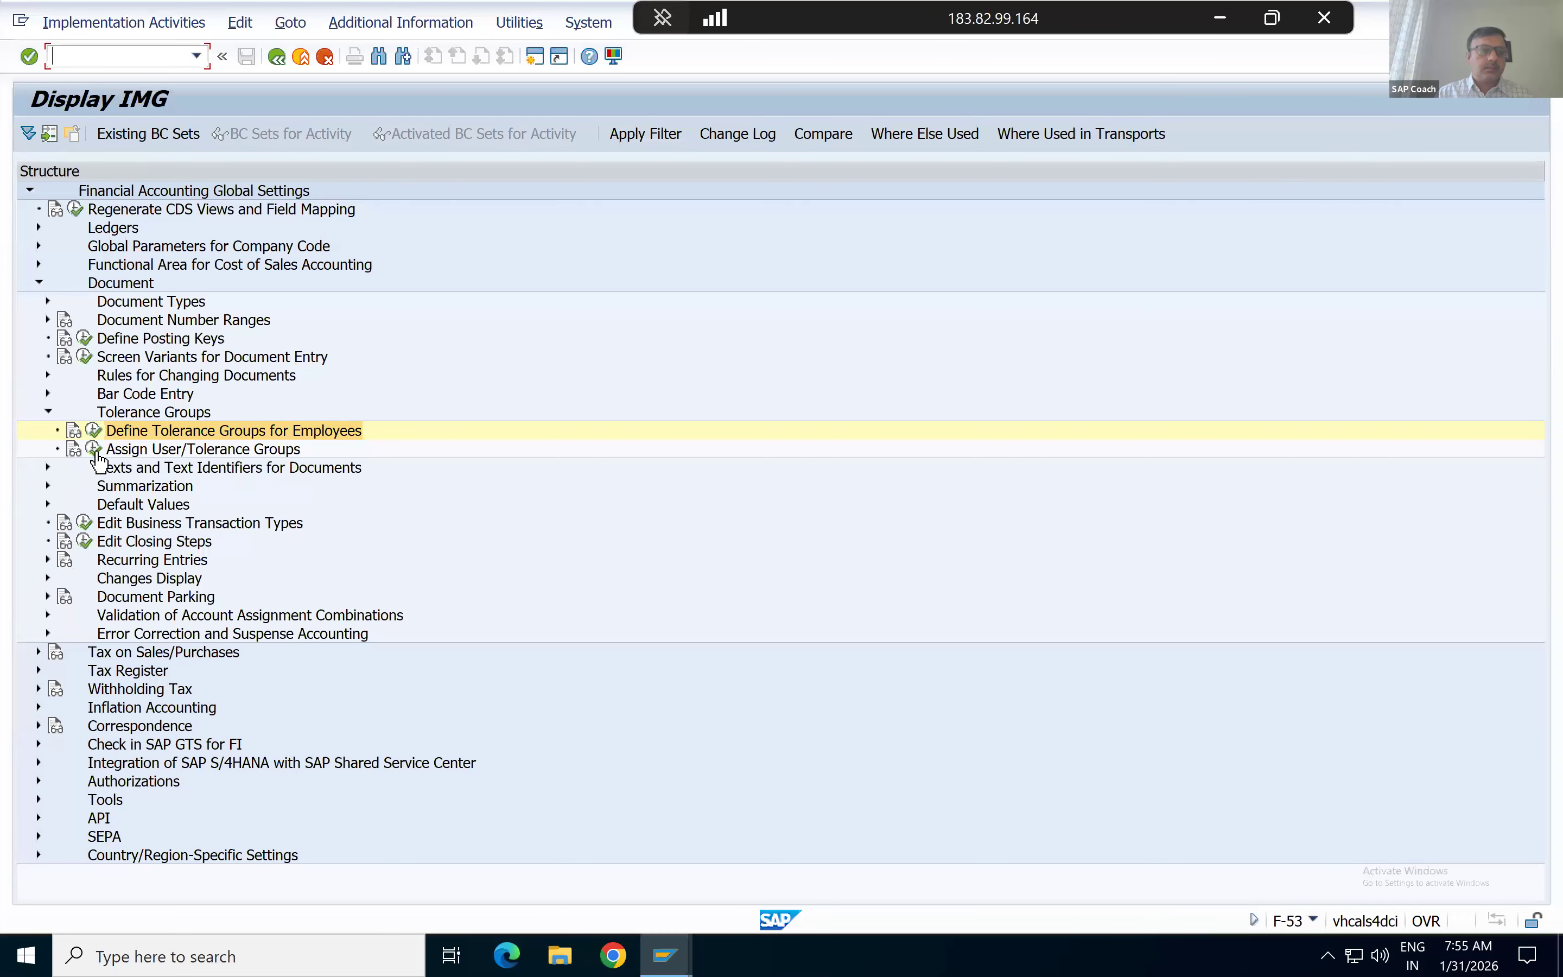
Check the tolerance group assignments of the users, and locate company code 1710 in the FI tolerance groups for users.
left_click(95, 453)
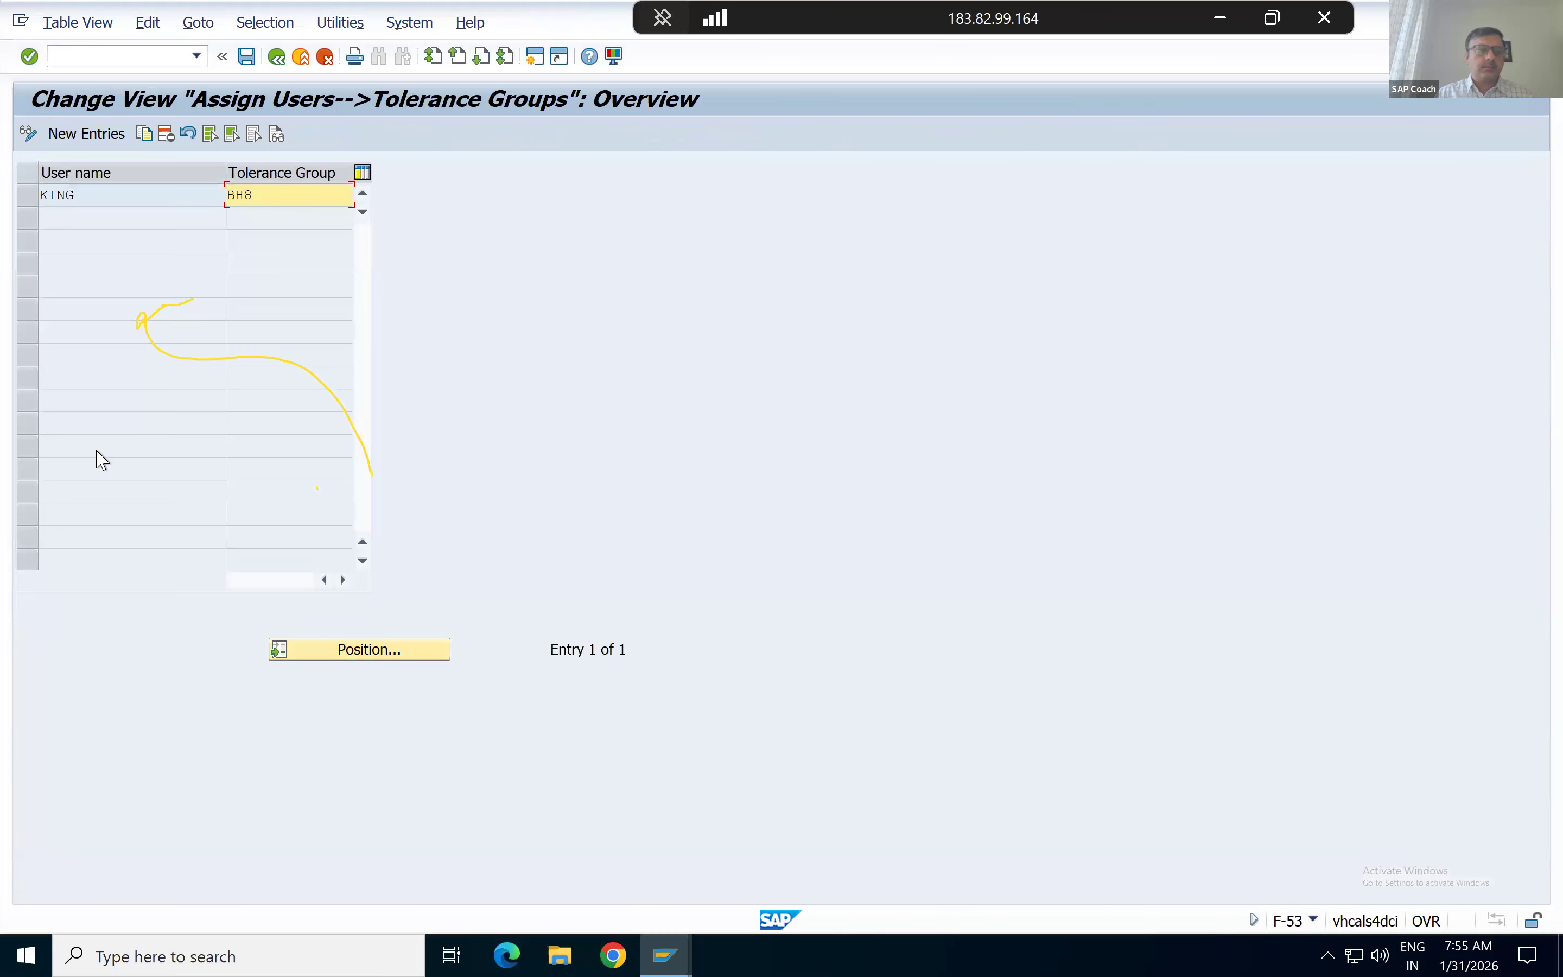
left_click(278, 57)
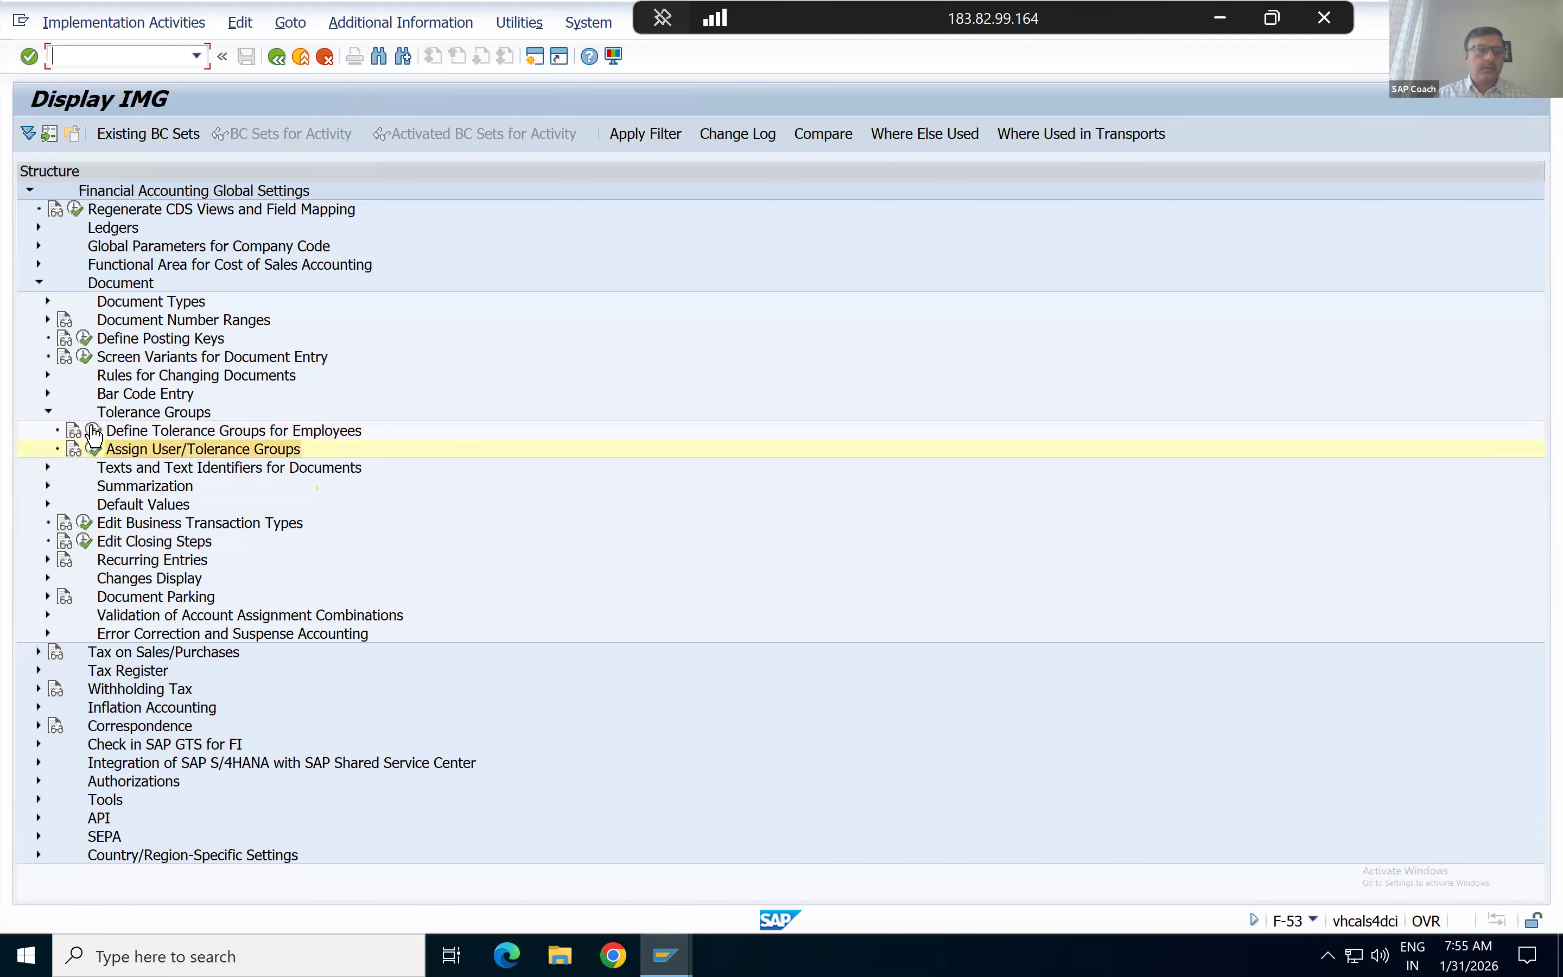
left_click(94, 449)
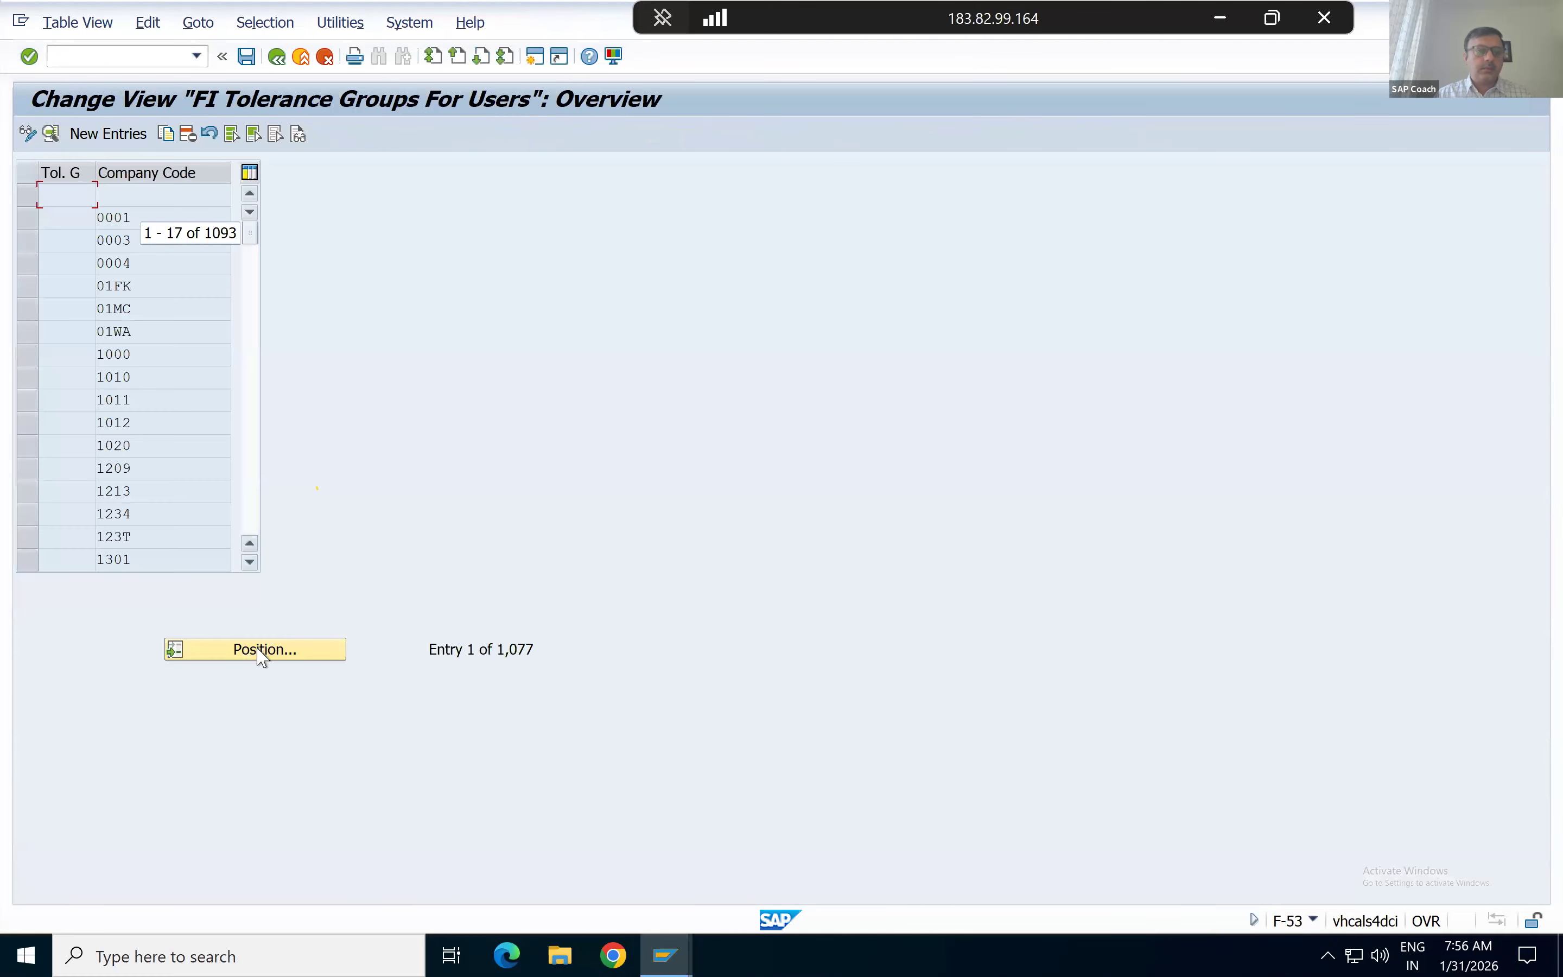
left_click(261, 650)
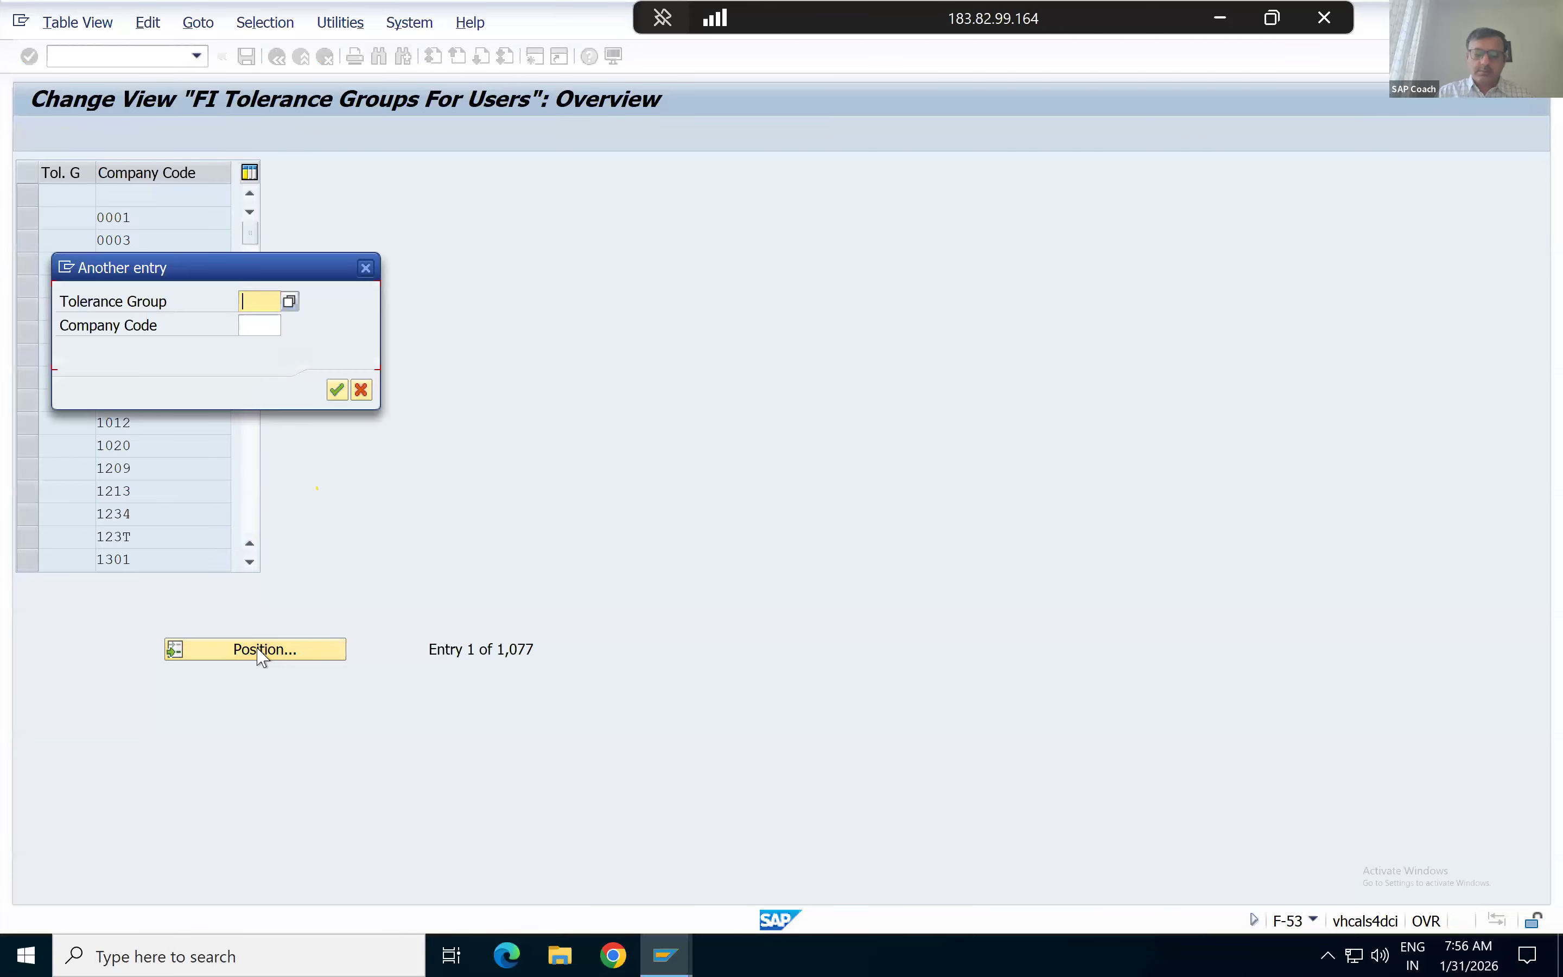
key("Tab")
type("1710")
key("Return")
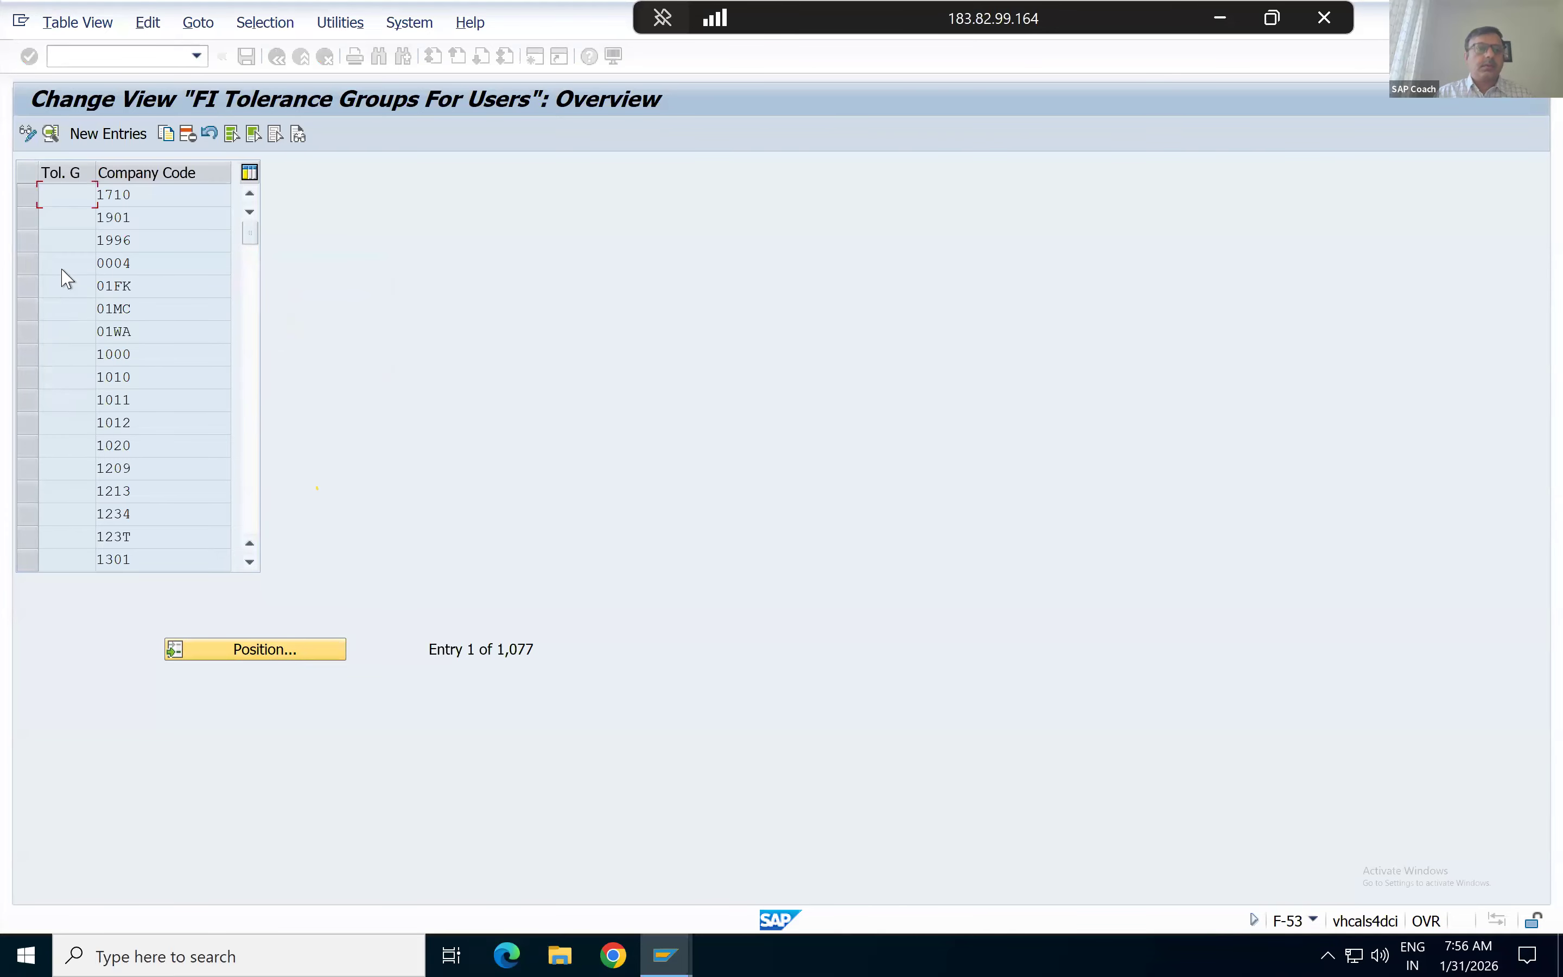
Copy the company code 1710 tolerance entry to tolerance group BH8 and save it under the proposed customizing request.
left_click(28, 196)
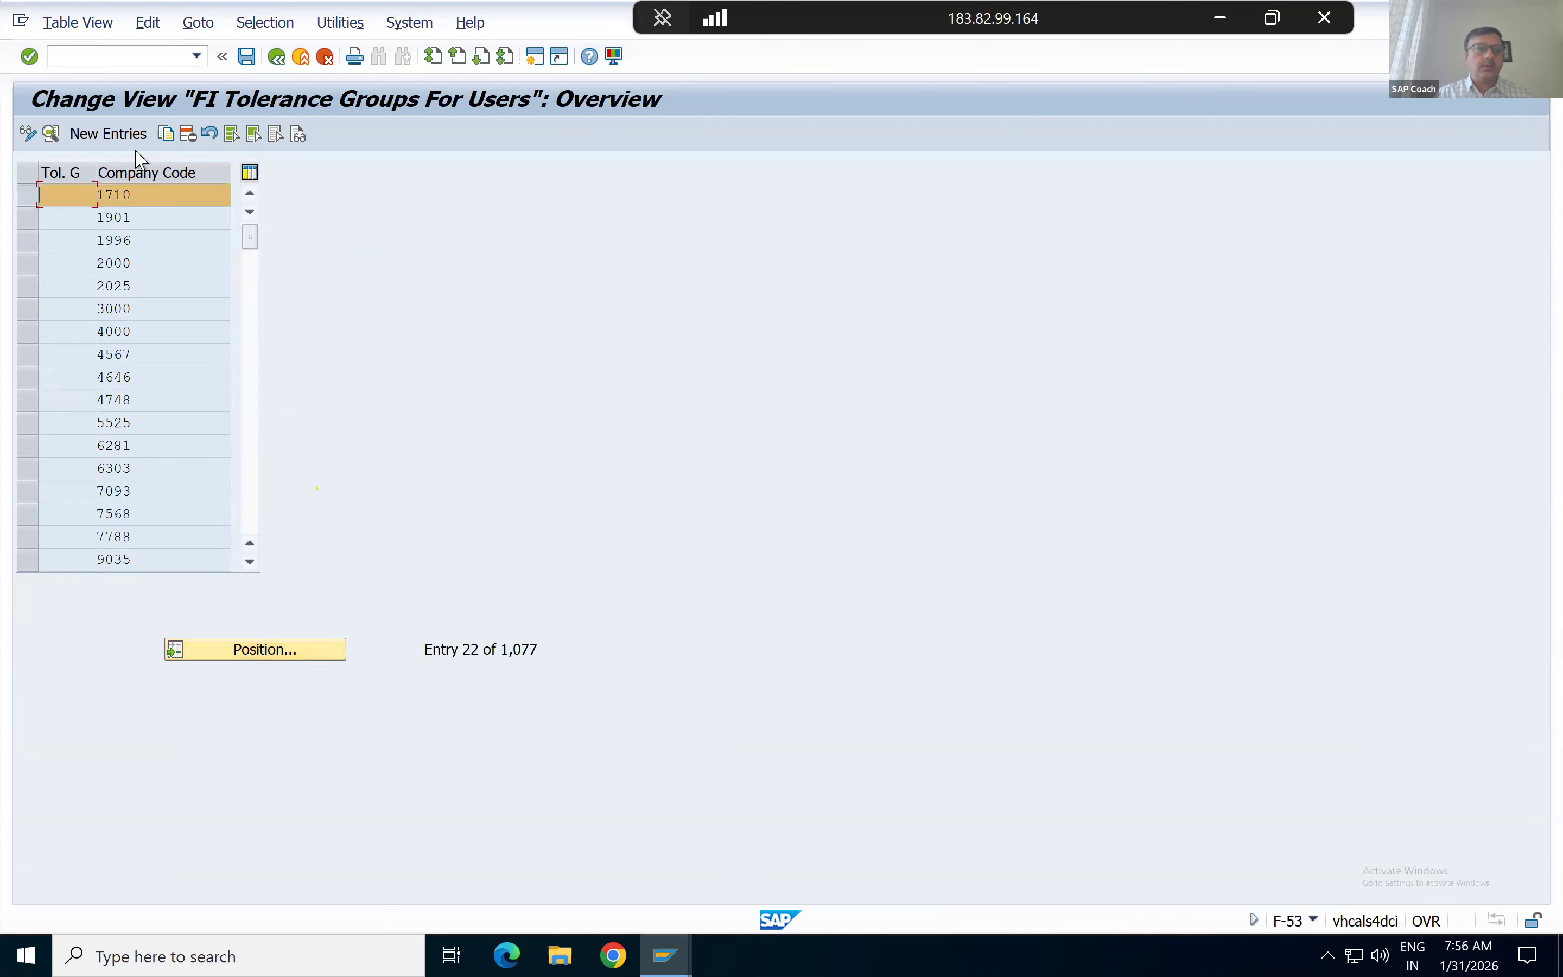
left_click(166, 137)
type("BH8")
key("Return")
left_click(247, 58)
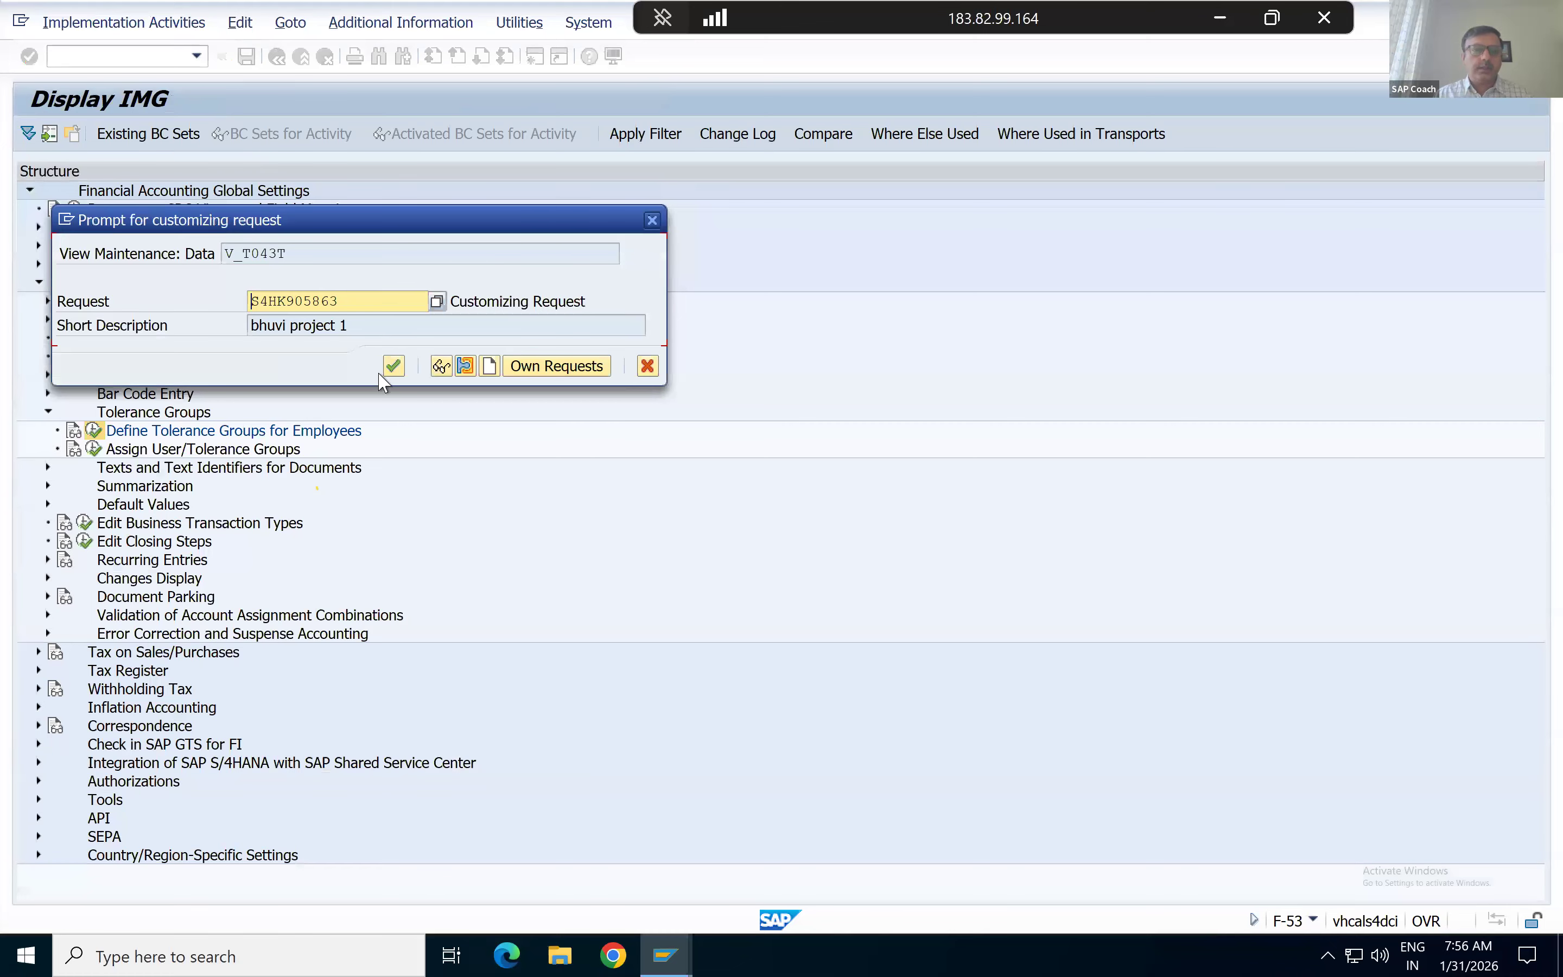
left_click(392, 370)
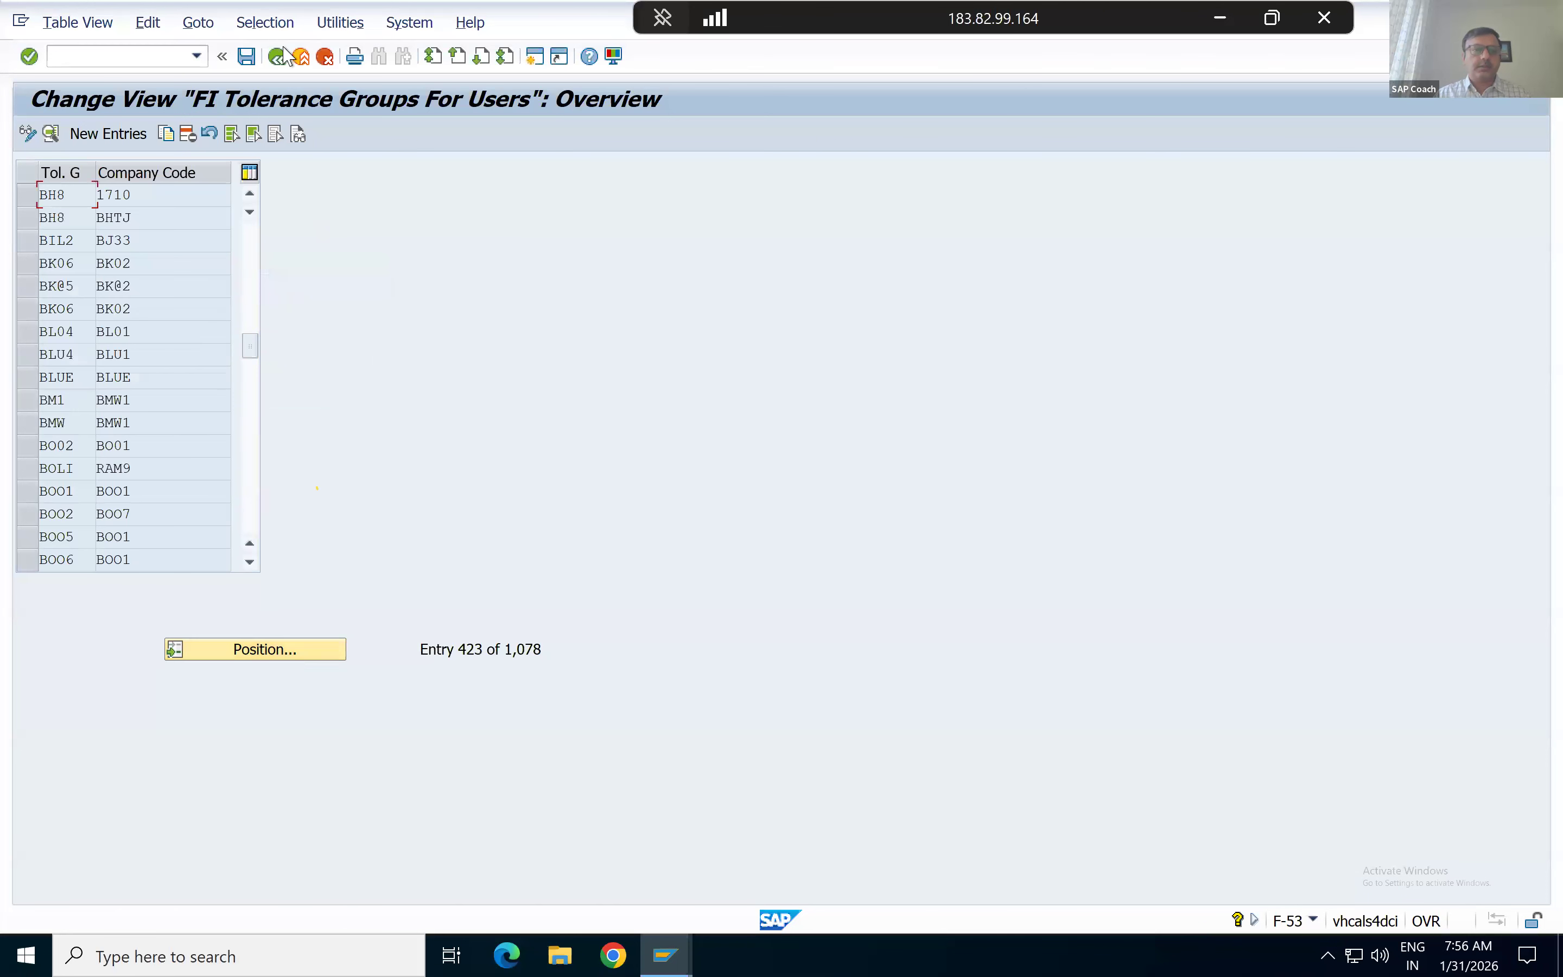
Leave the tolerance group configuration and return to the header data of the outgoing payment.
left_click(280, 60)
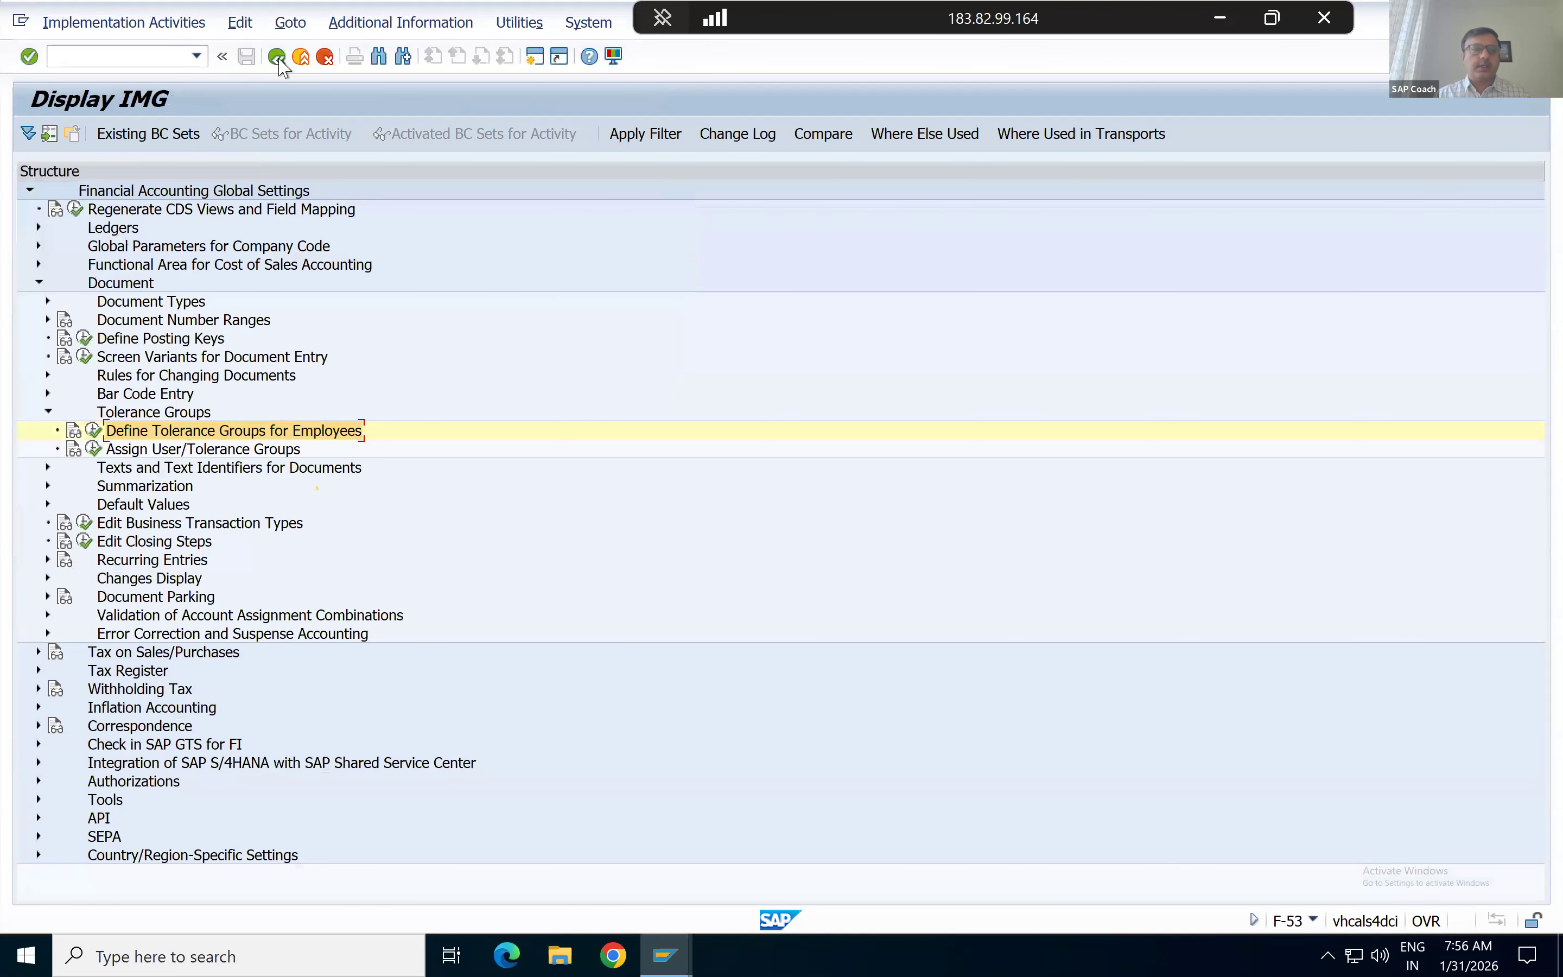
left_click(279, 59)
left_click(279, 59)
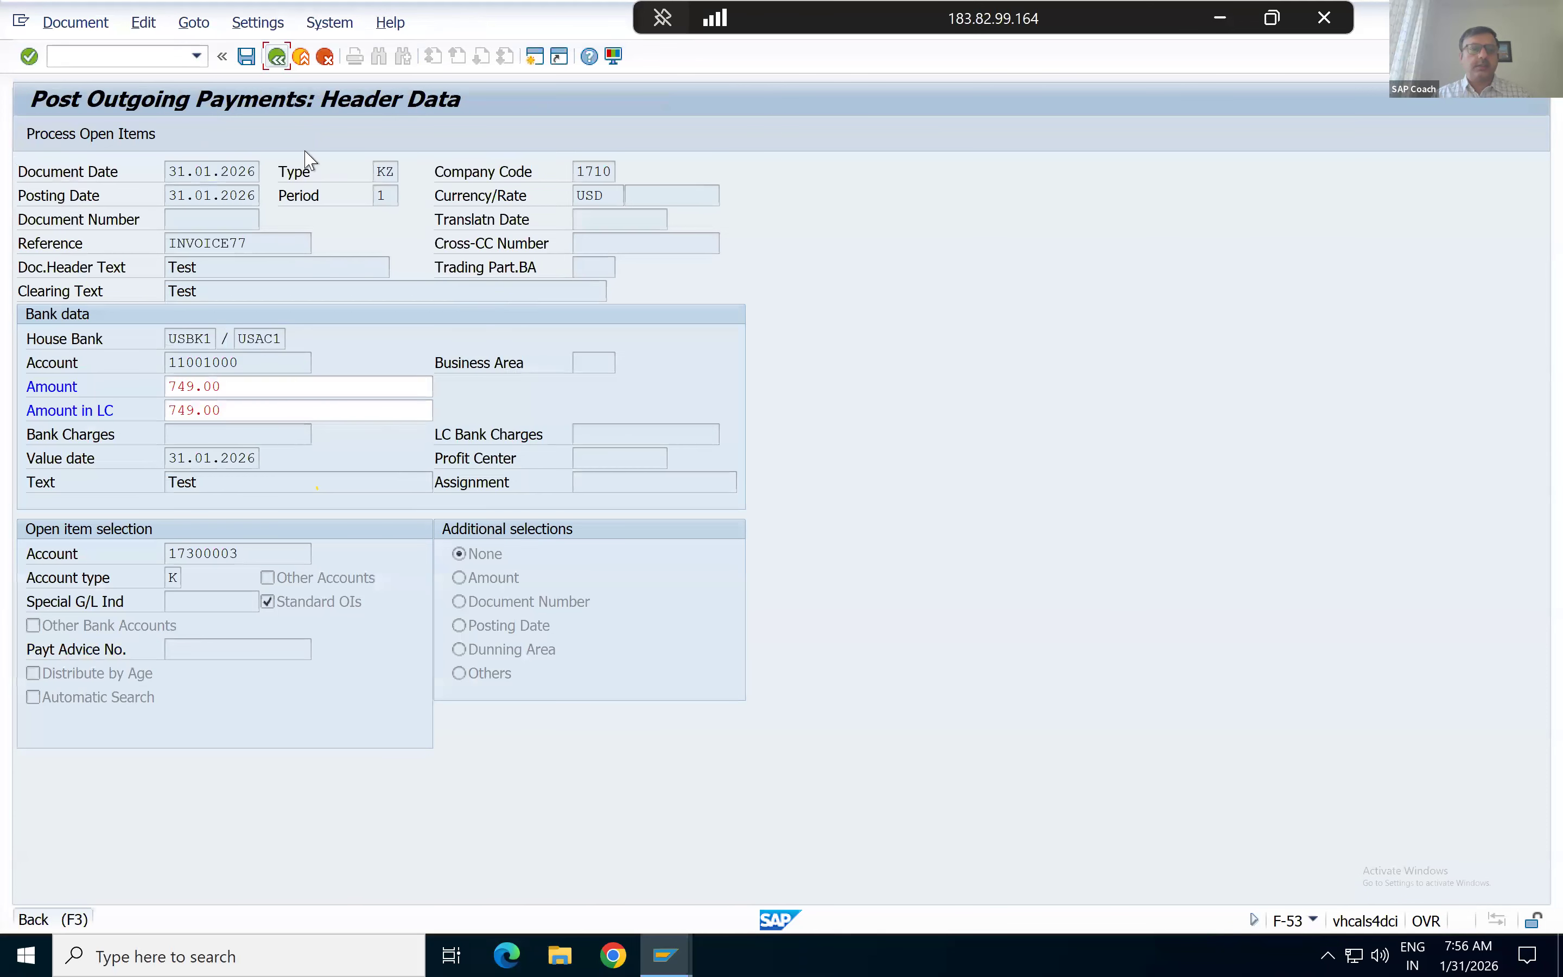
left_click(337, 443)
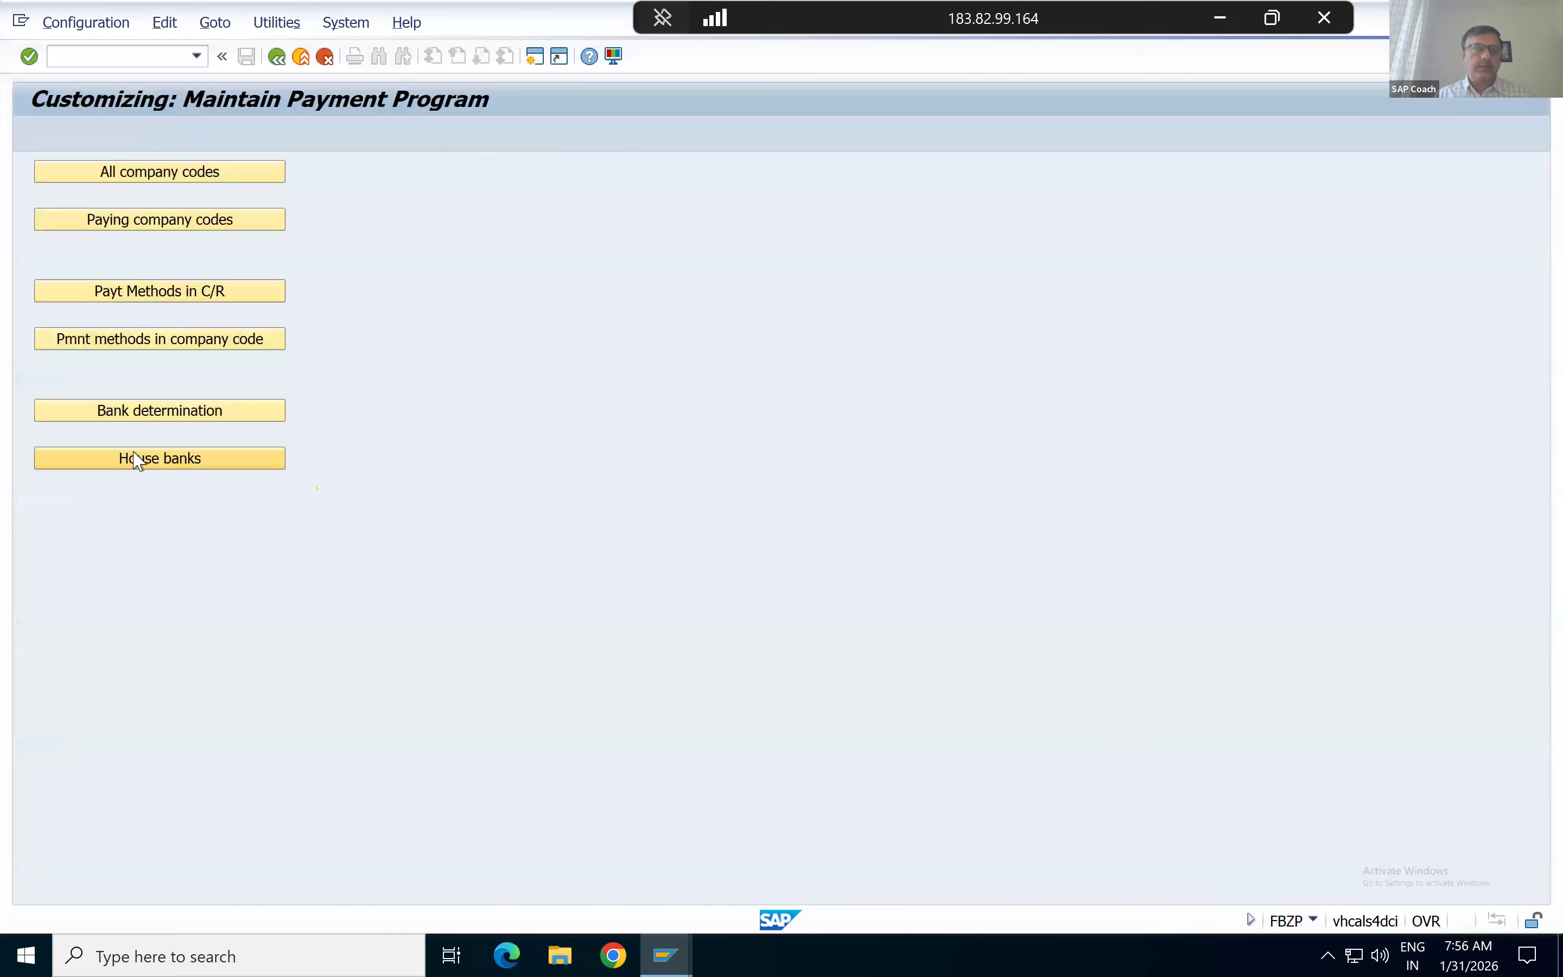
Open the house banks of company code 1710 from the payment program customizing.
left_click(135, 459)
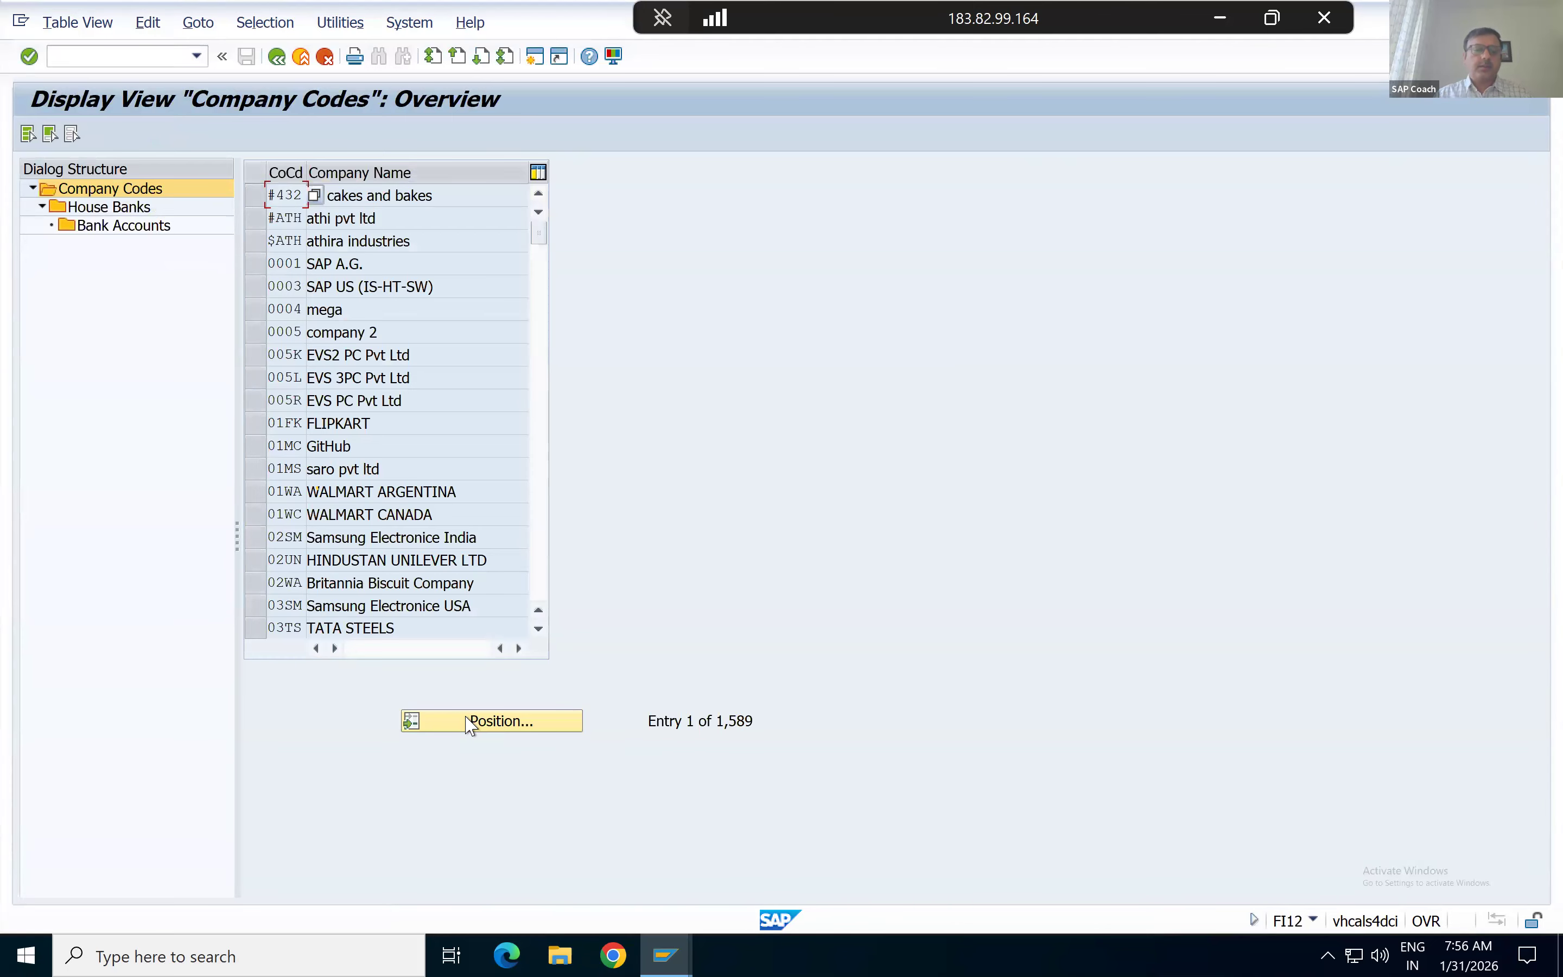
left_click(490, 721)
type("171")
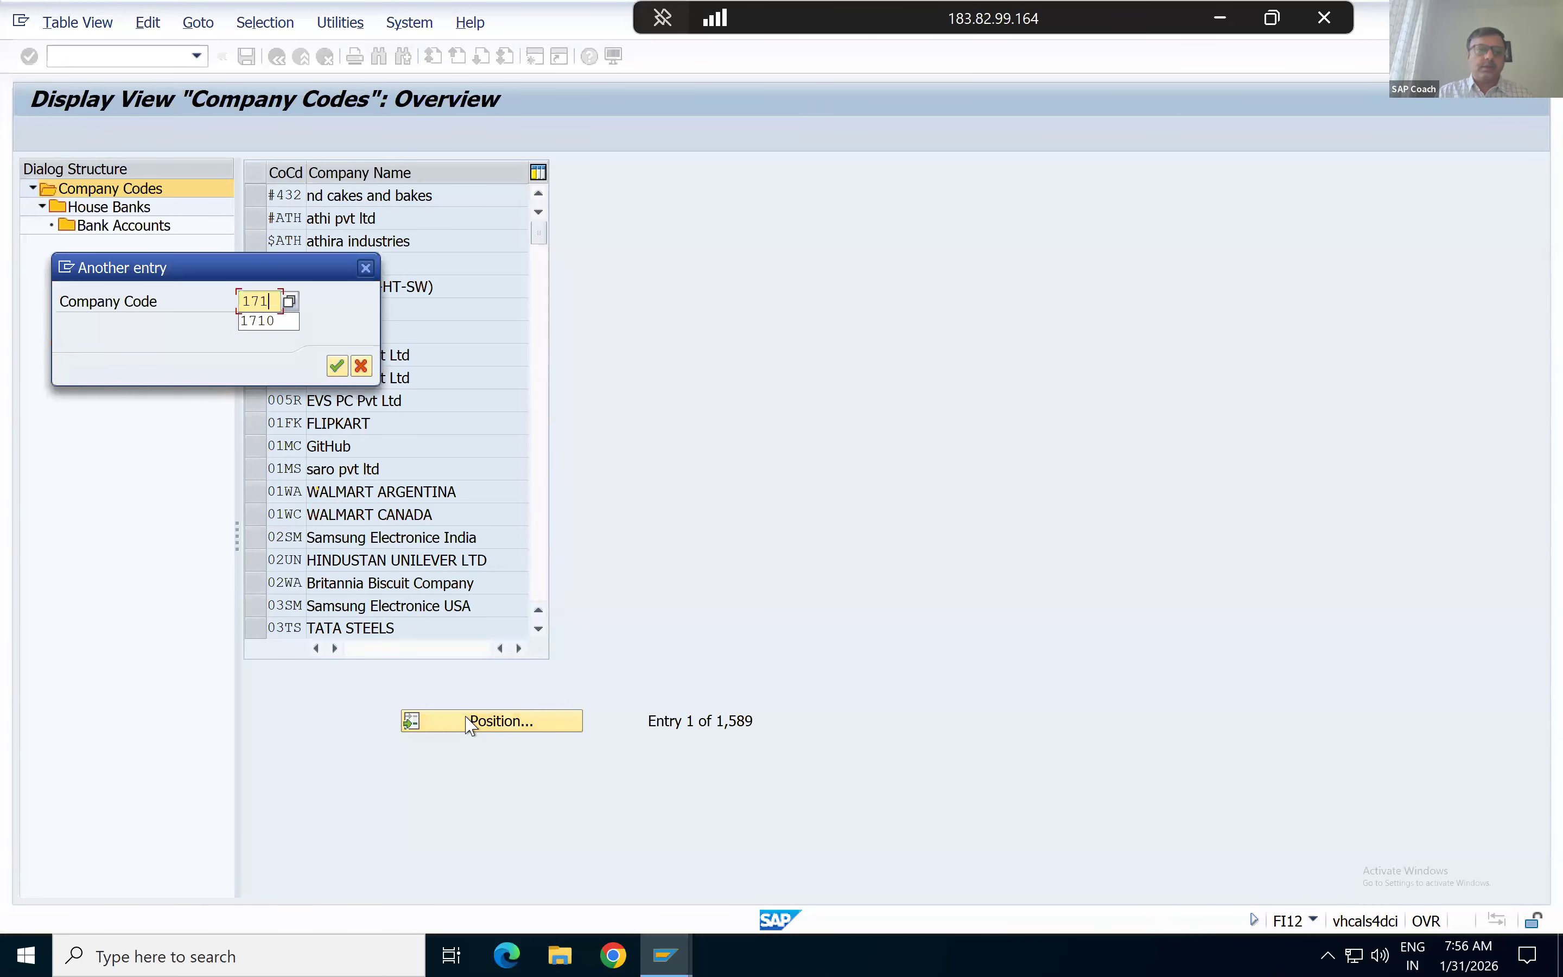
key("Return")
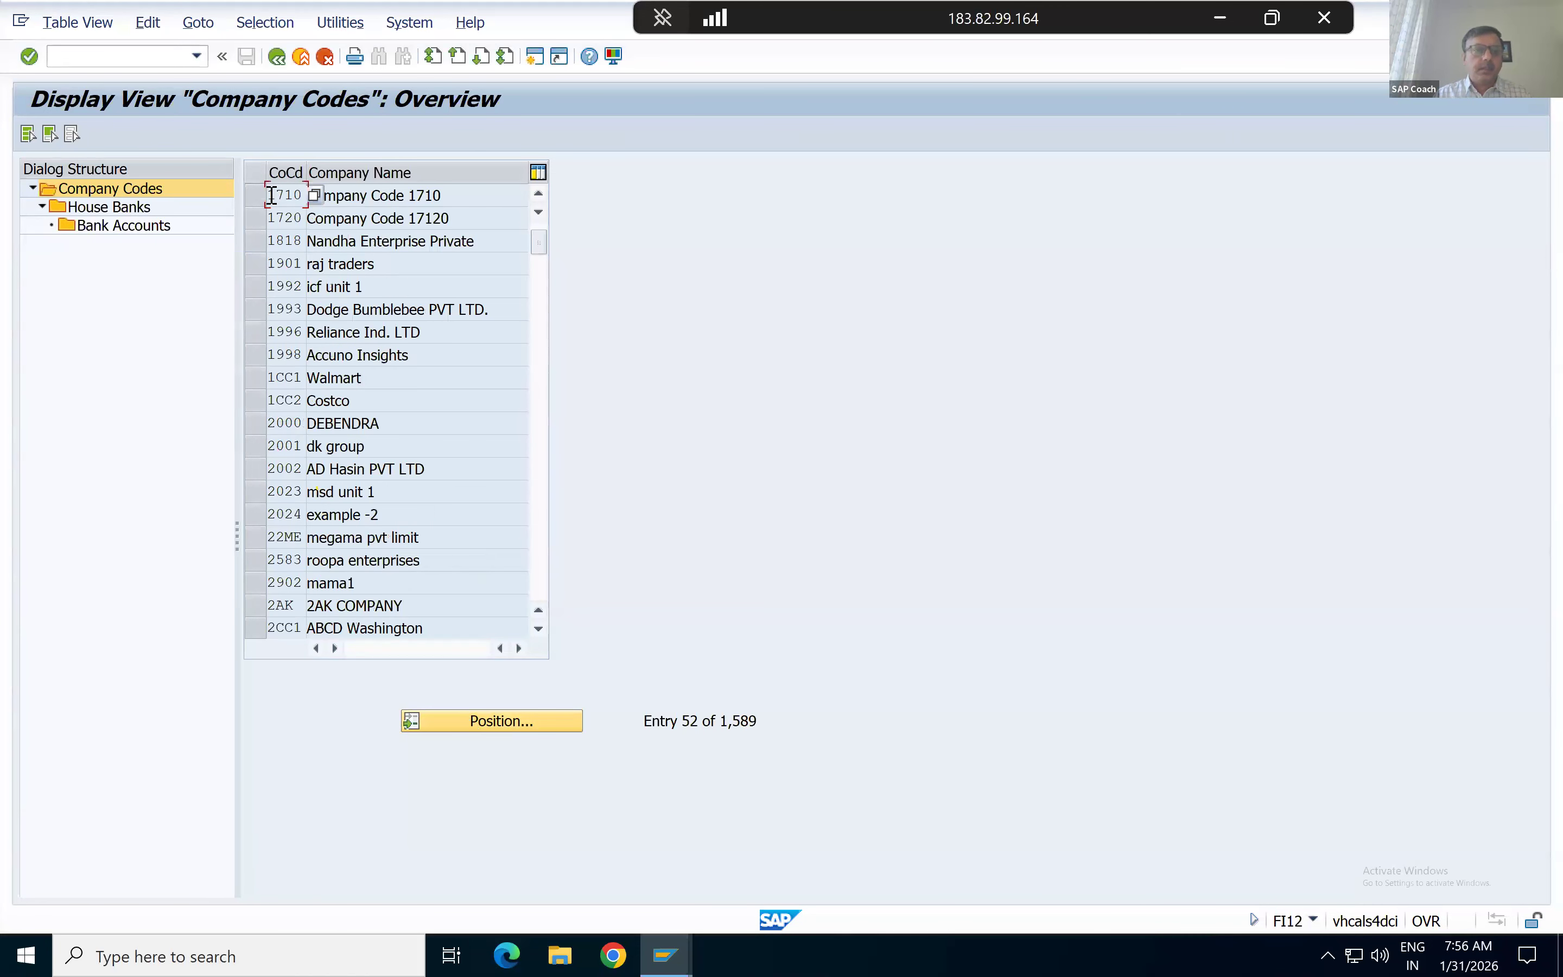
left_click(255, 195)
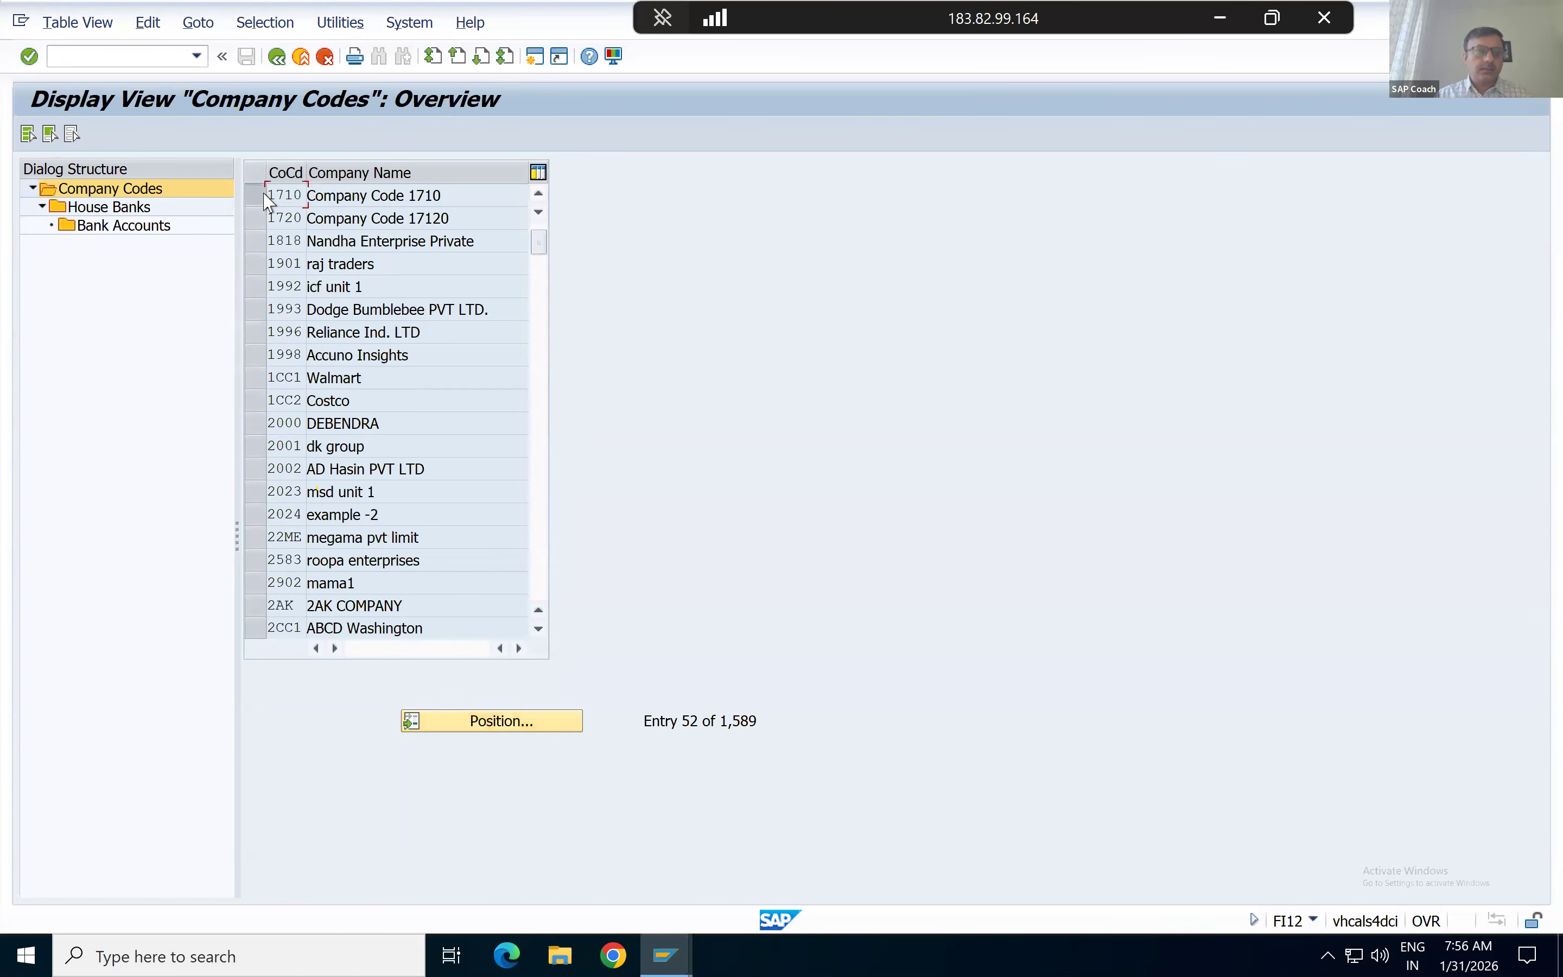
left_click(135, 208)
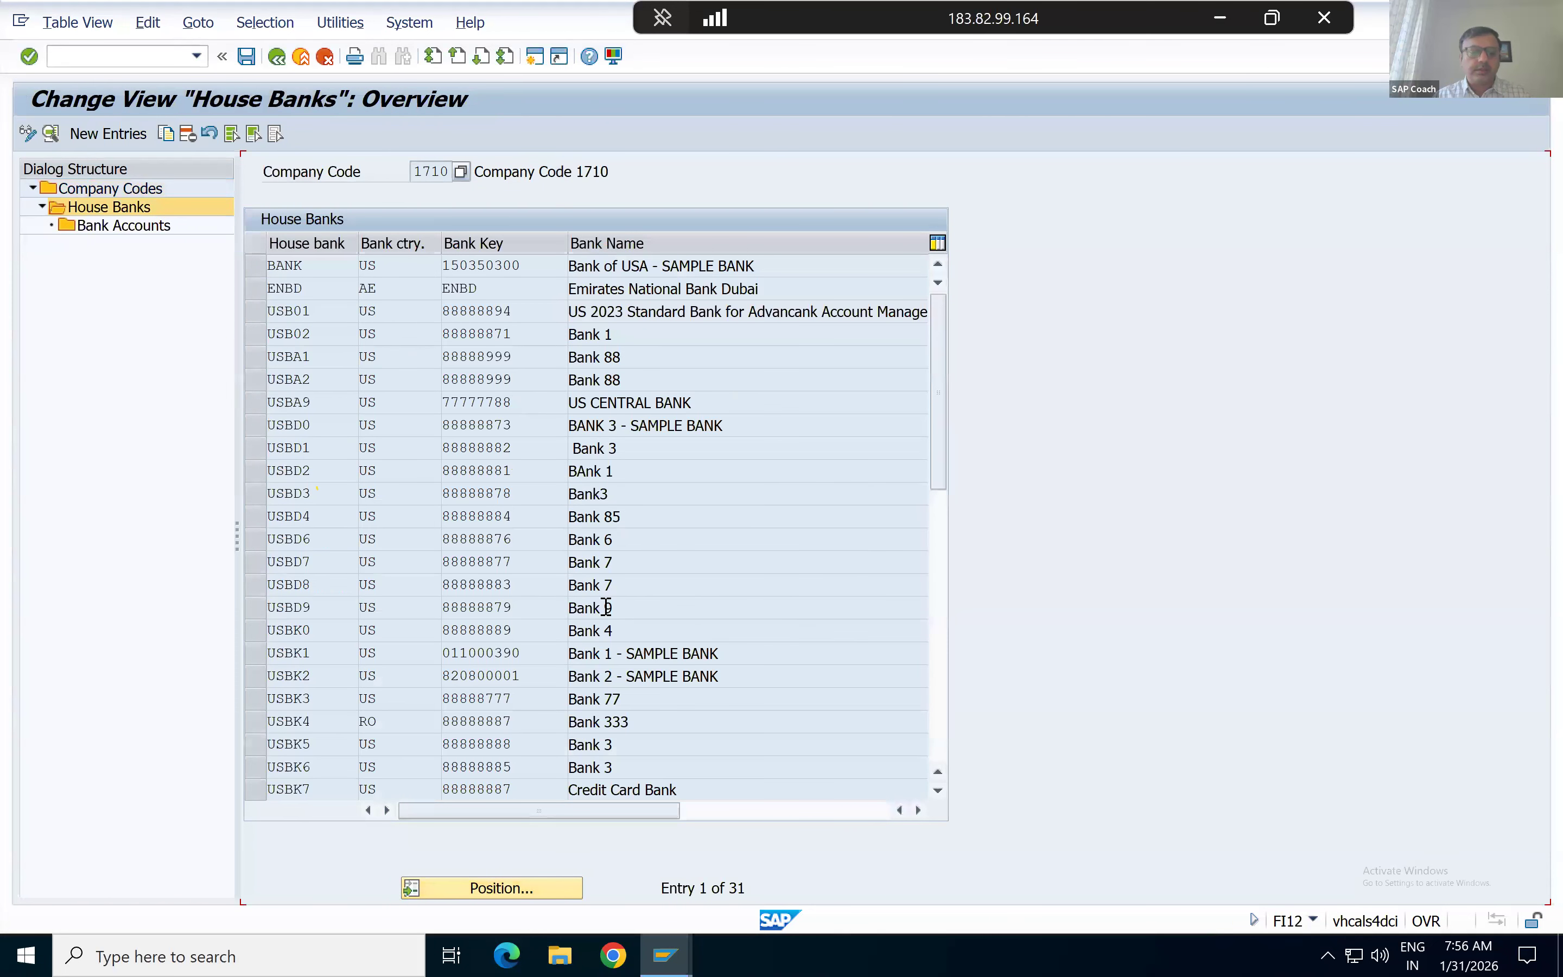
Recheck the G/L account of the cleared payment's bank line item, and look up the bank accounts of house bank USB01.
key("alt+Tab")
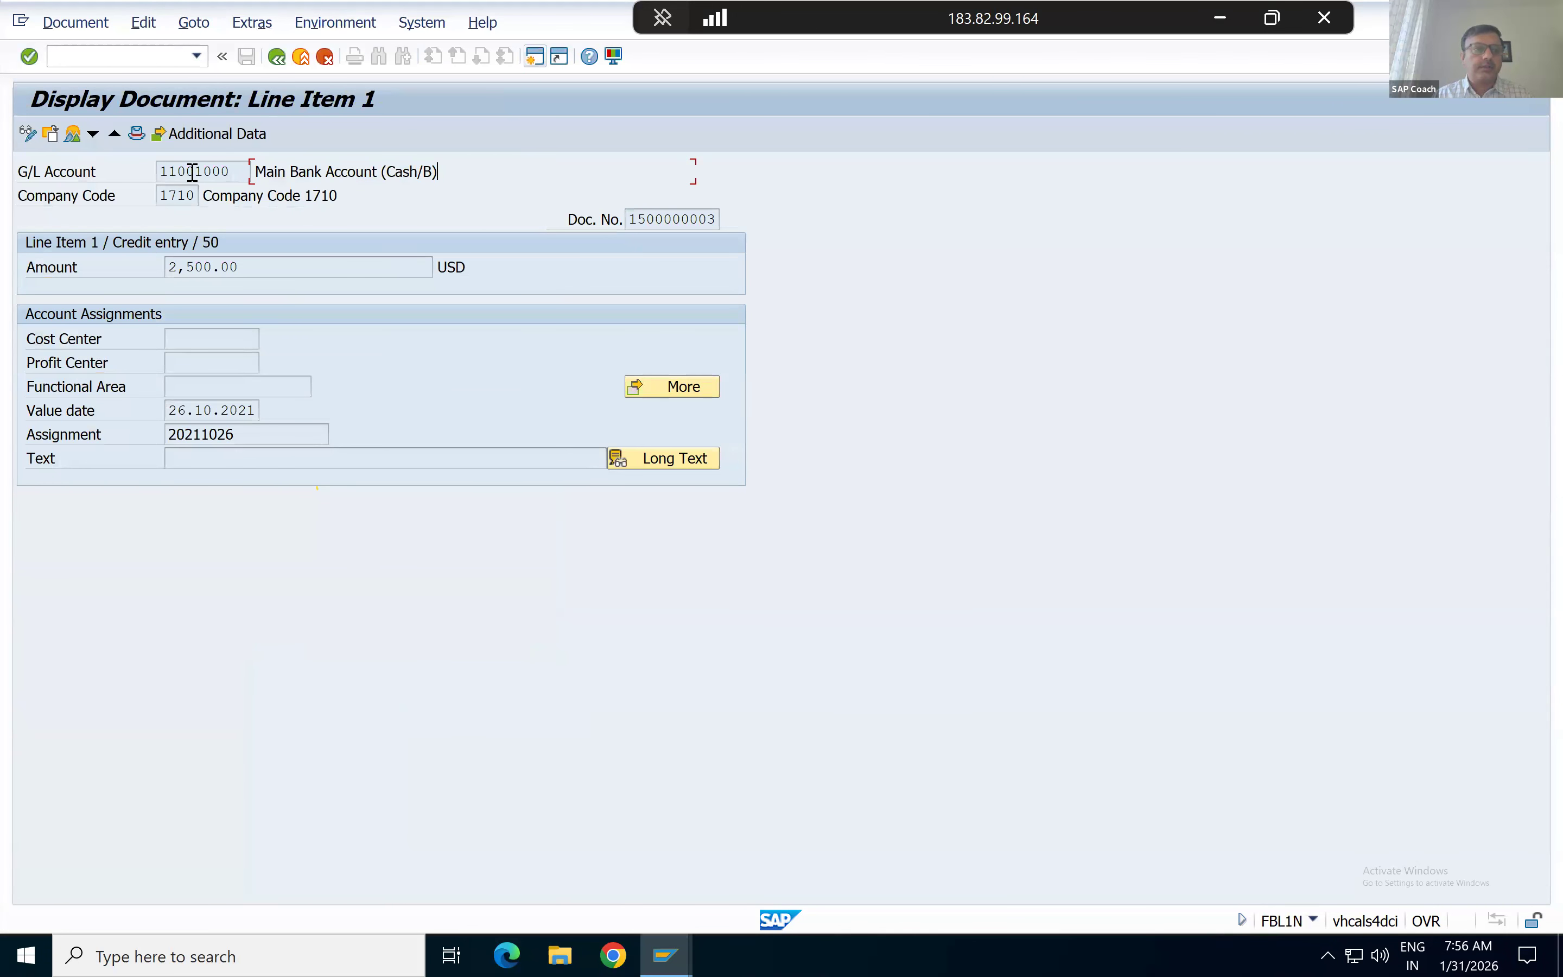
key("alt+Tab")
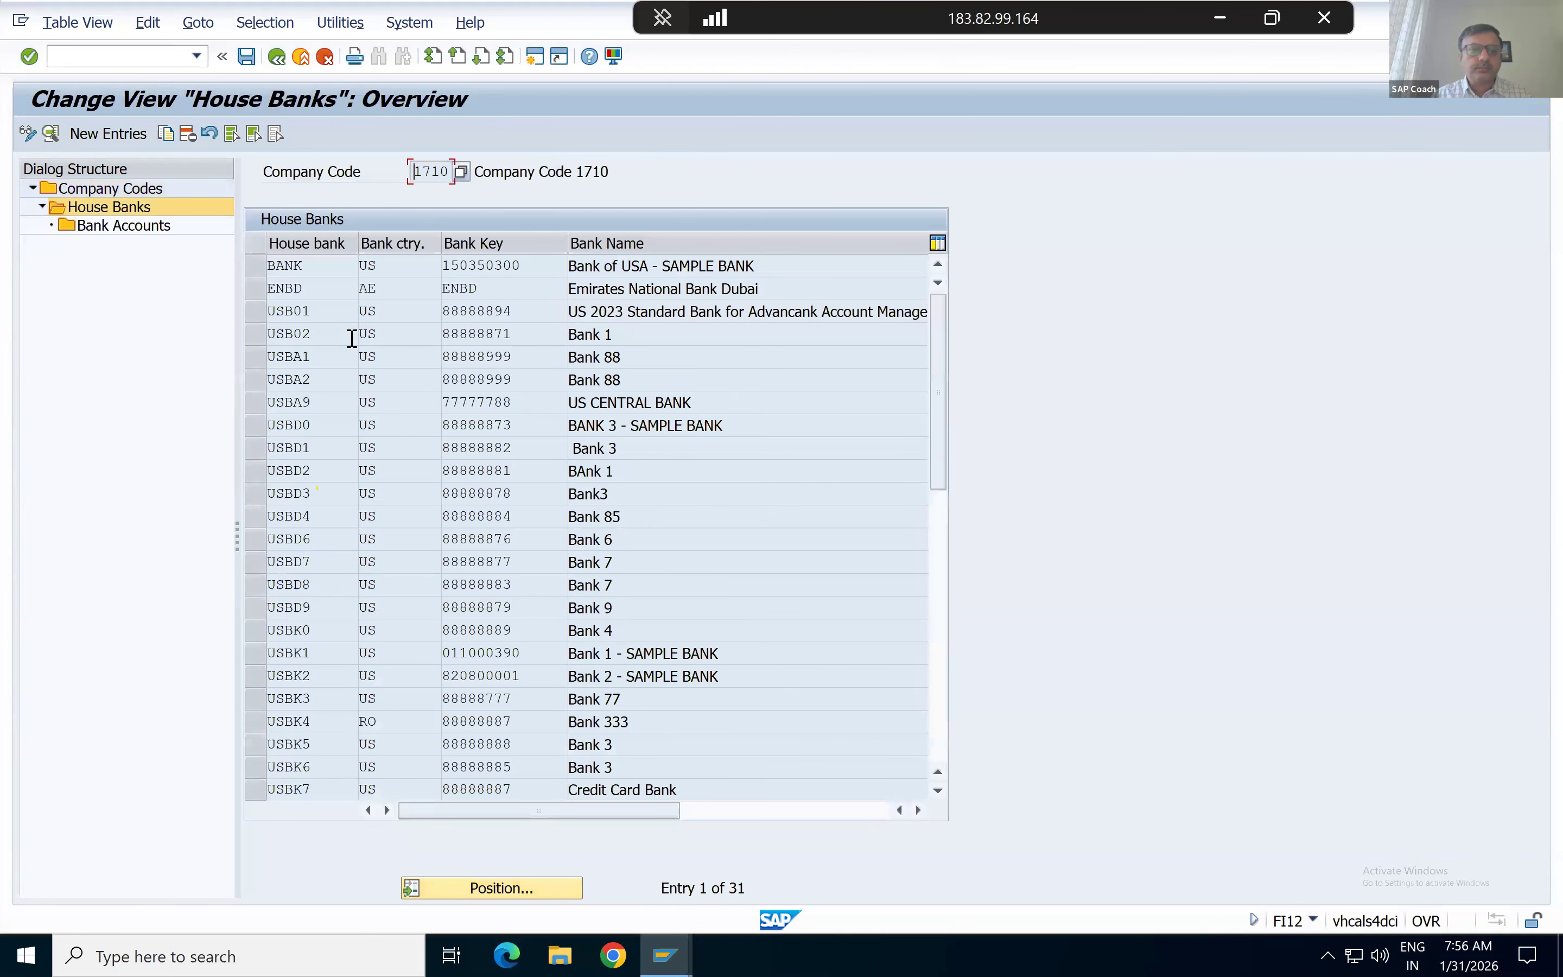
left_click(255, 311)
left_click(133, 230)
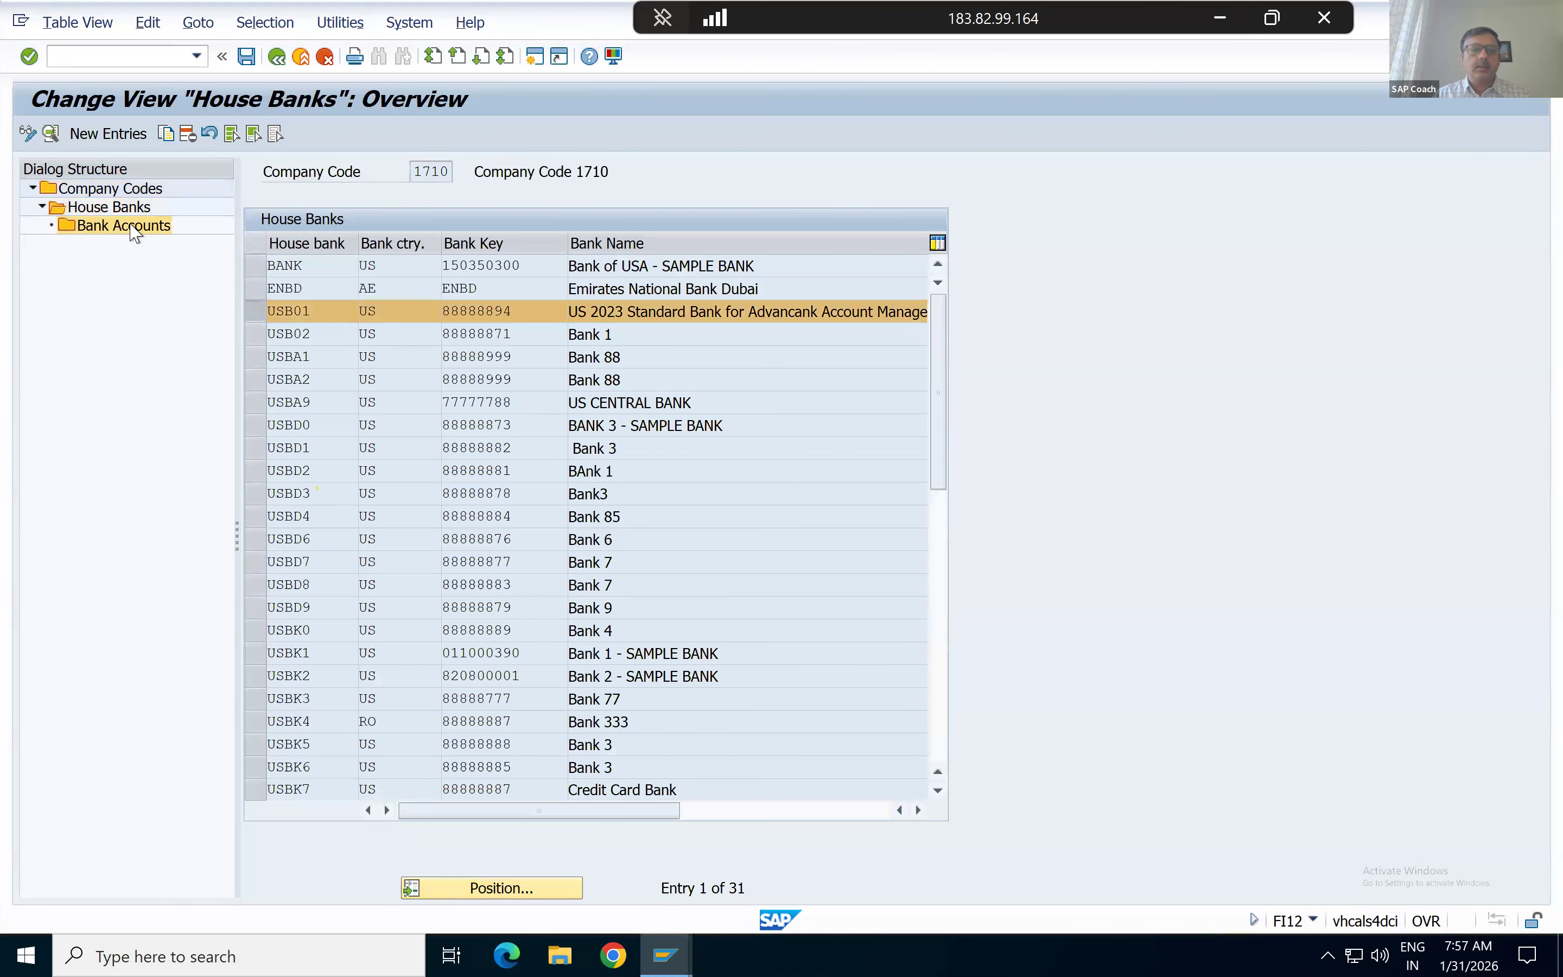
key("Return")
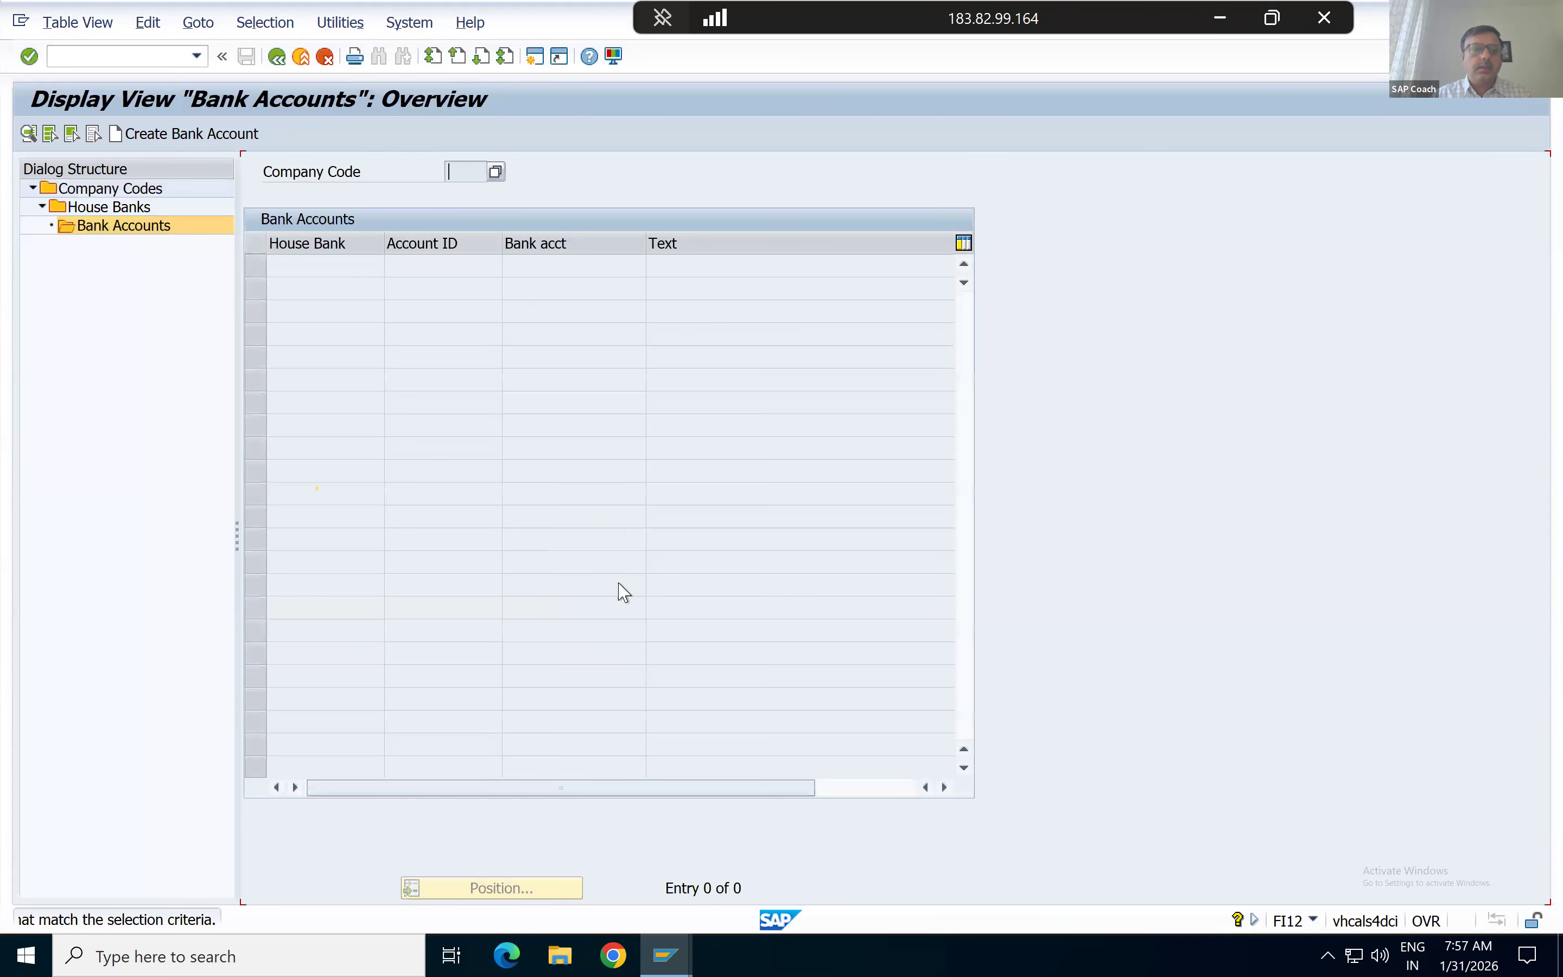
key("F3")
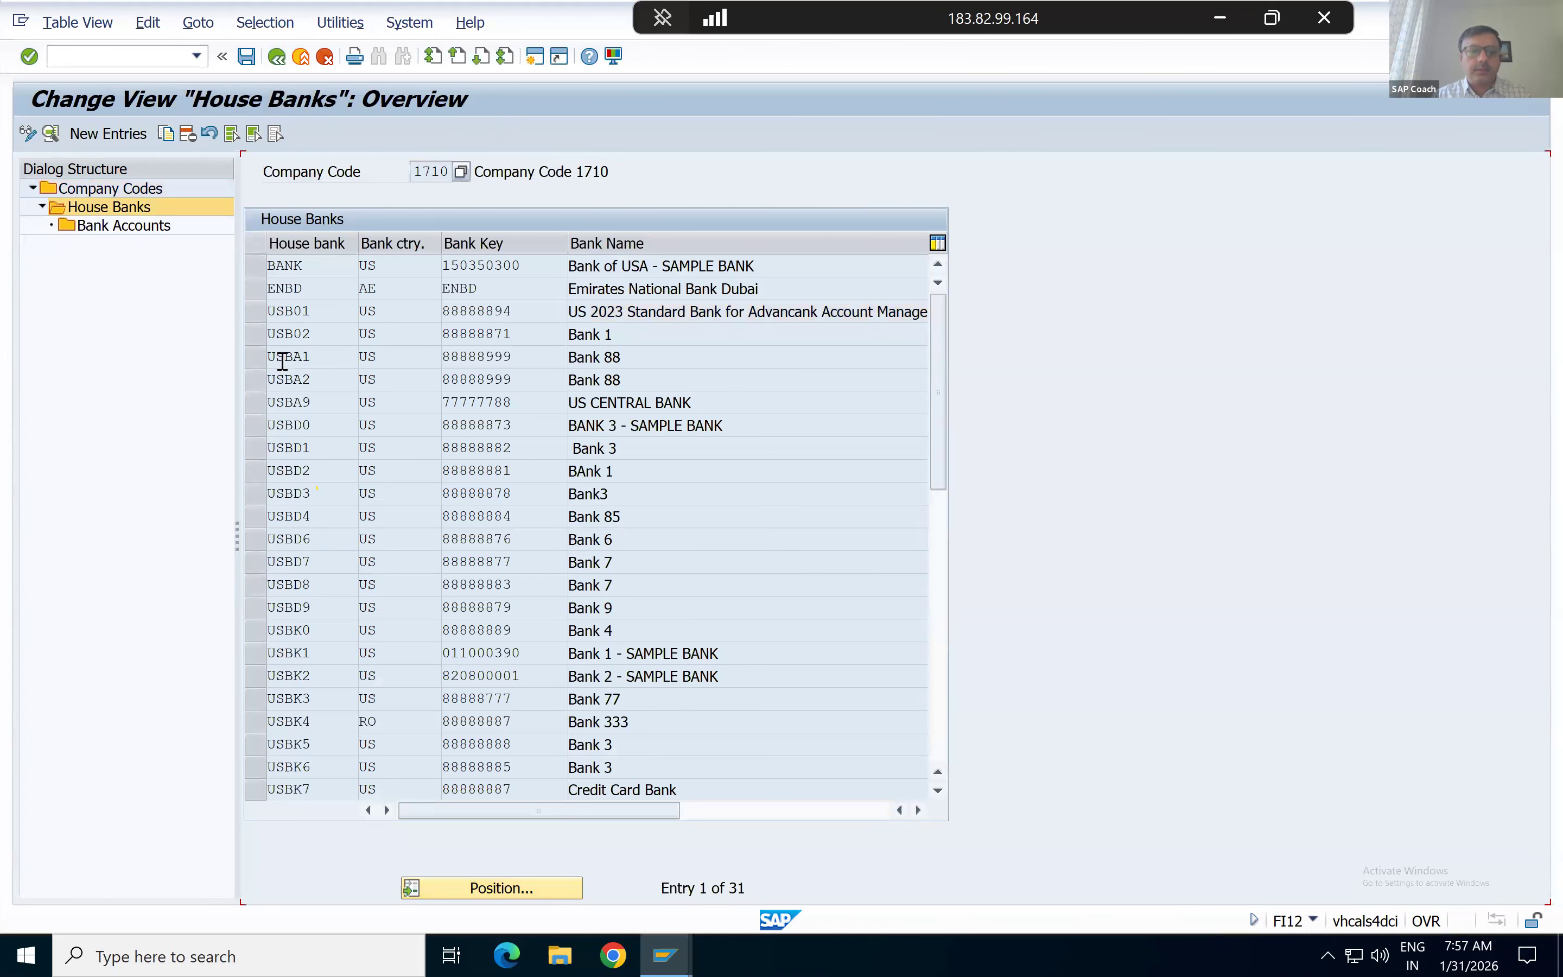
Examine the bank account details of house bank USB02, including its account ID and G/L account.
left_click(258, 334)
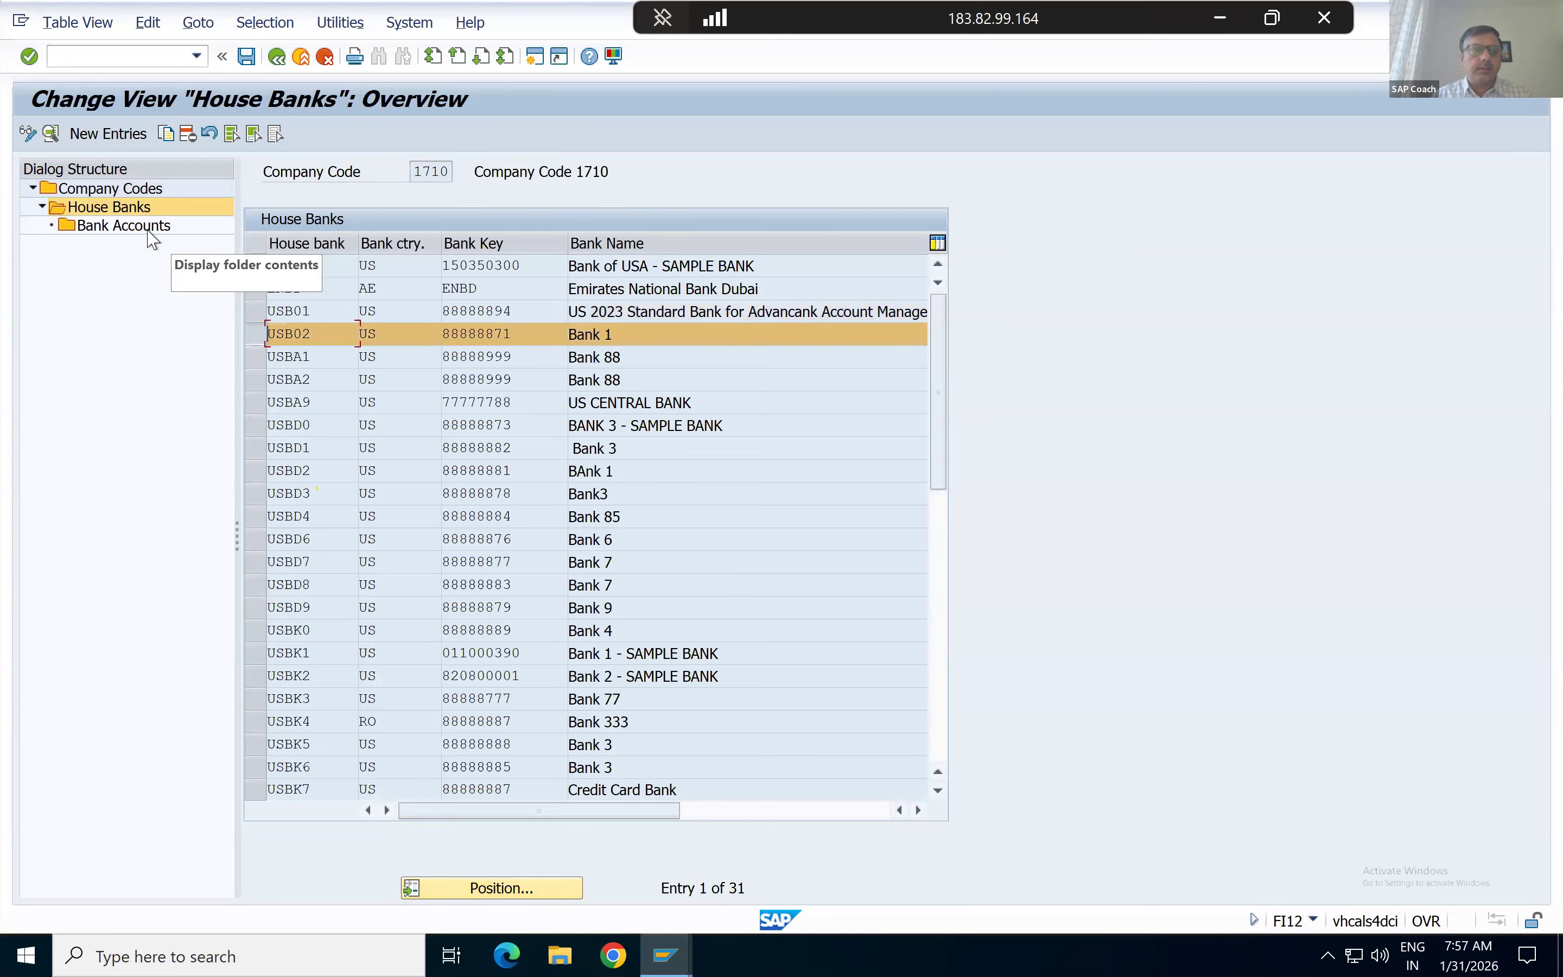
left_click(148, 231)
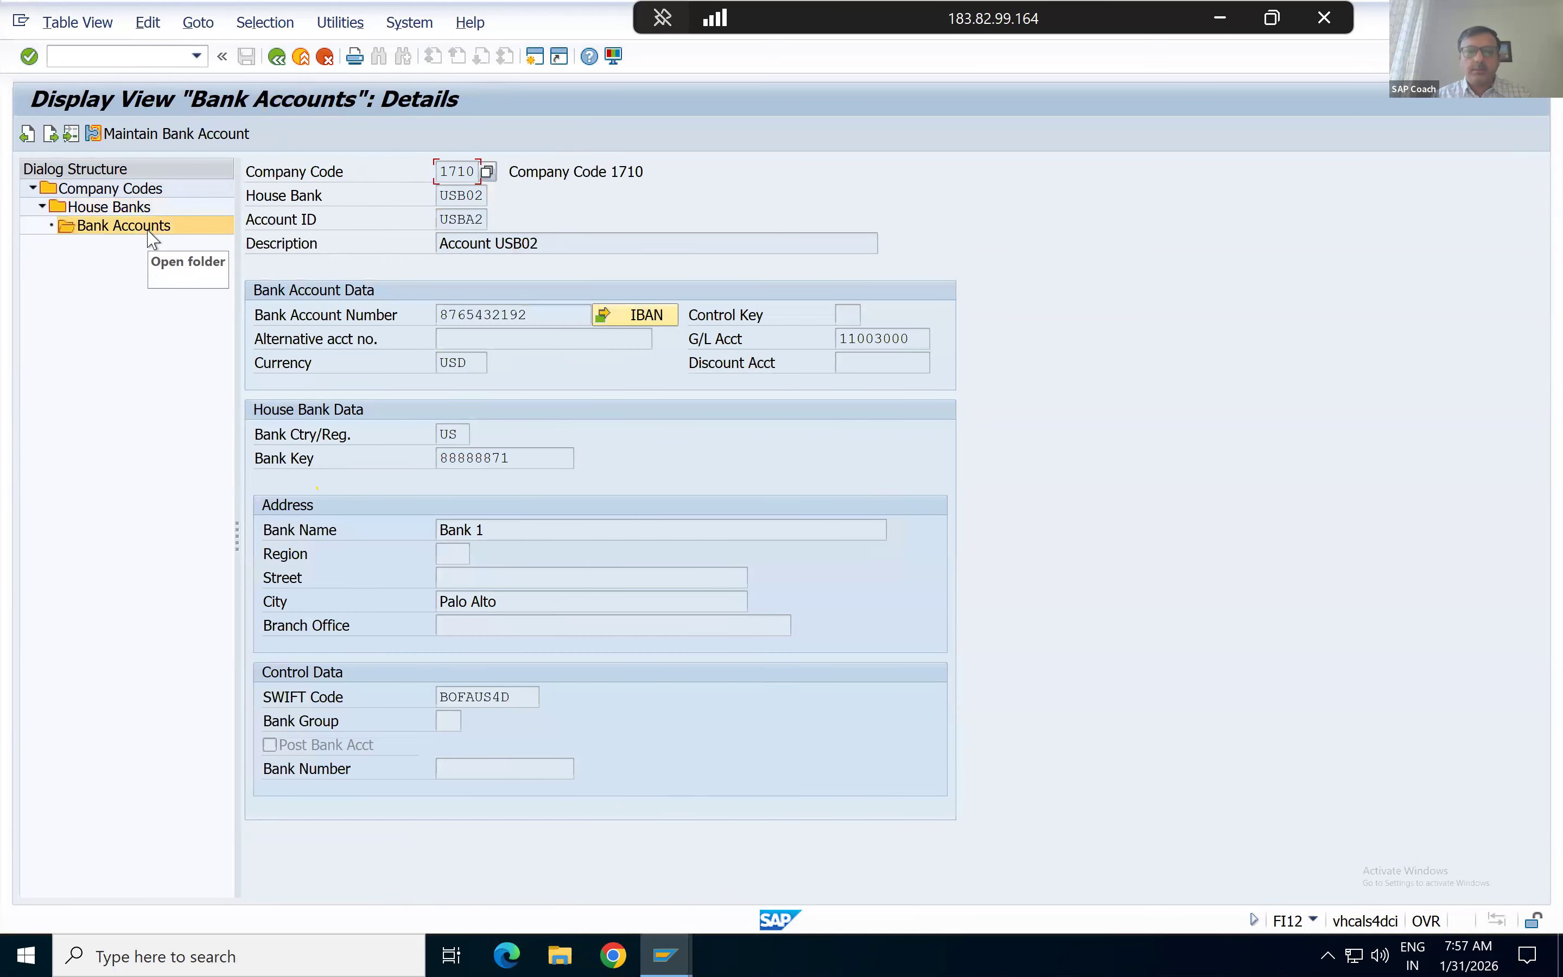
left_click(739, 358)
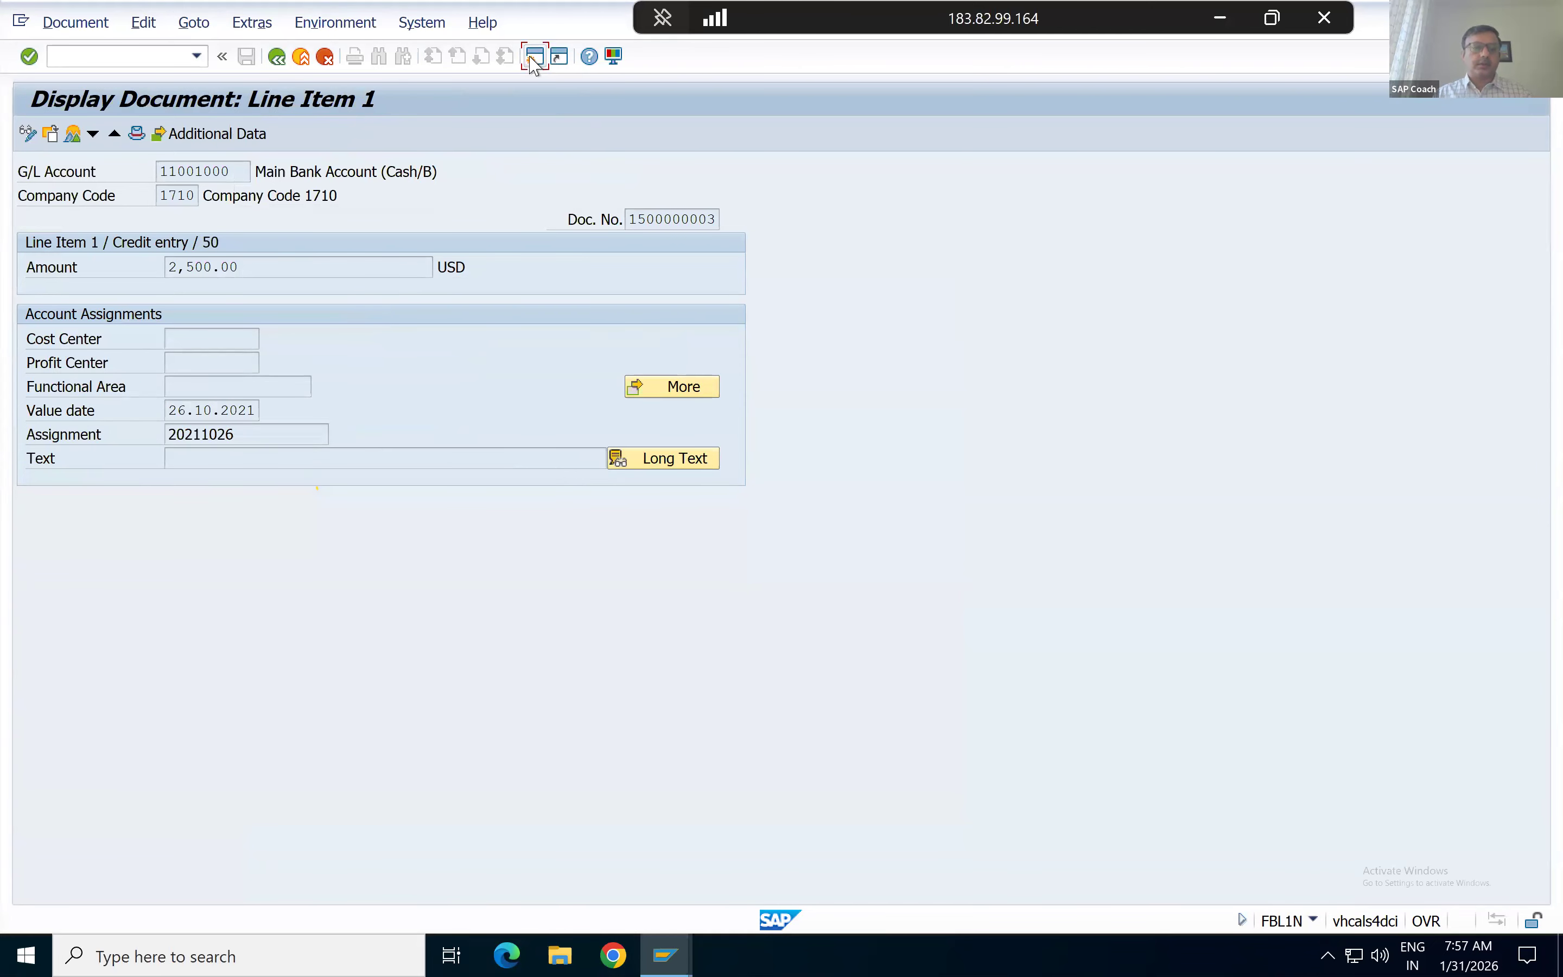
Open a new session and enter amount 749 and text Test in the outgoing payment drawn on house bank USB02.
left_click(532, 58)
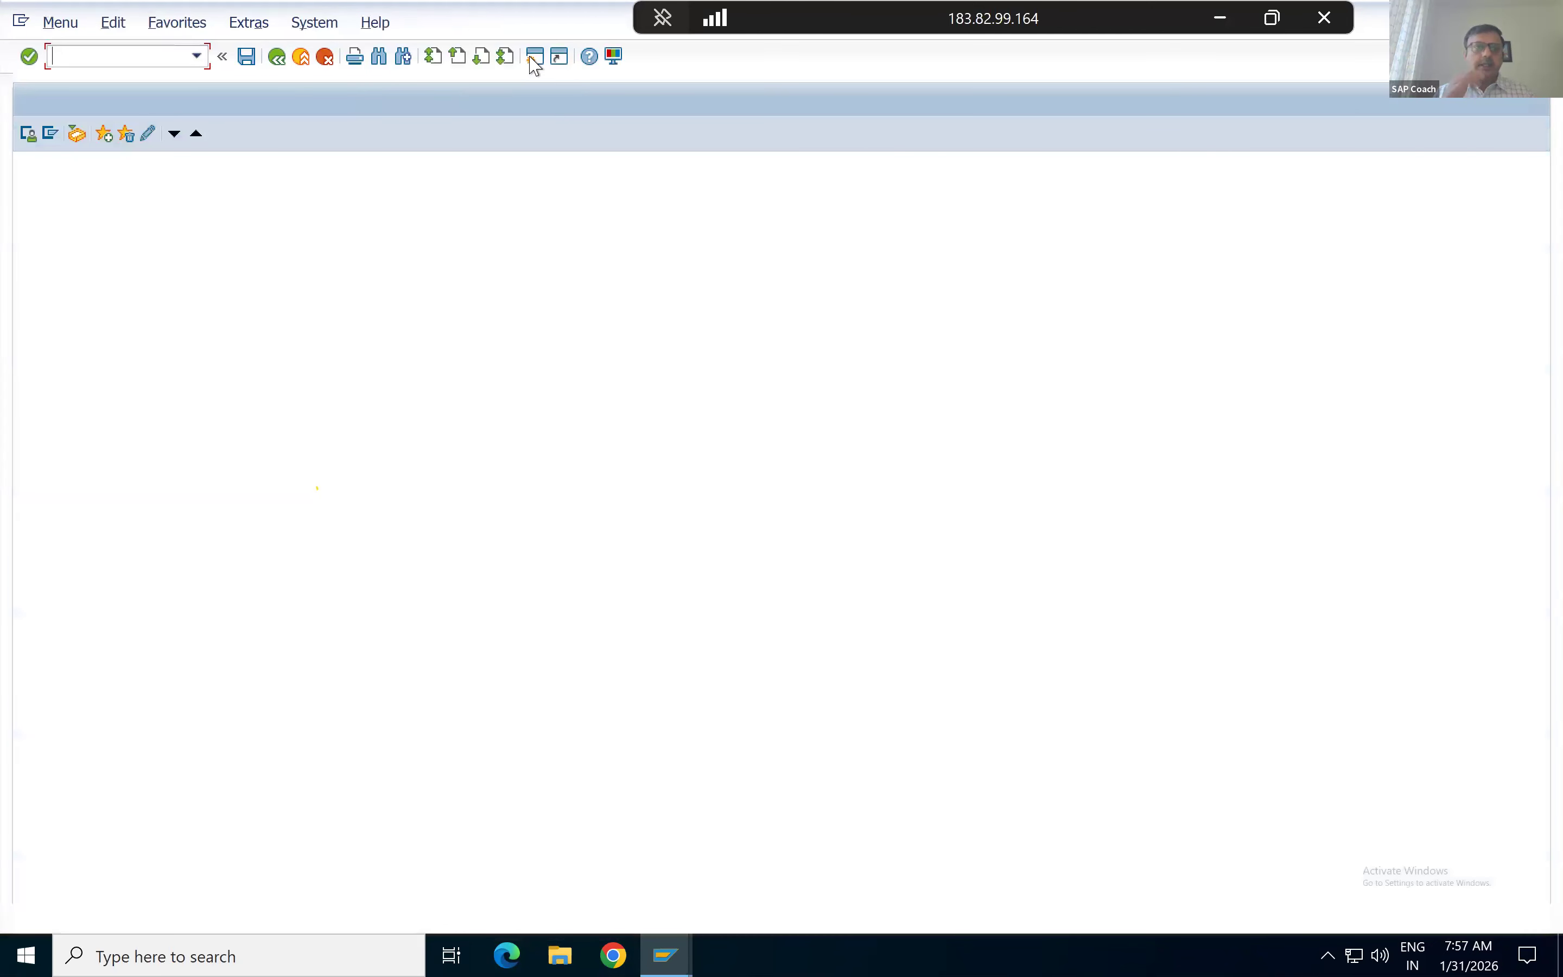
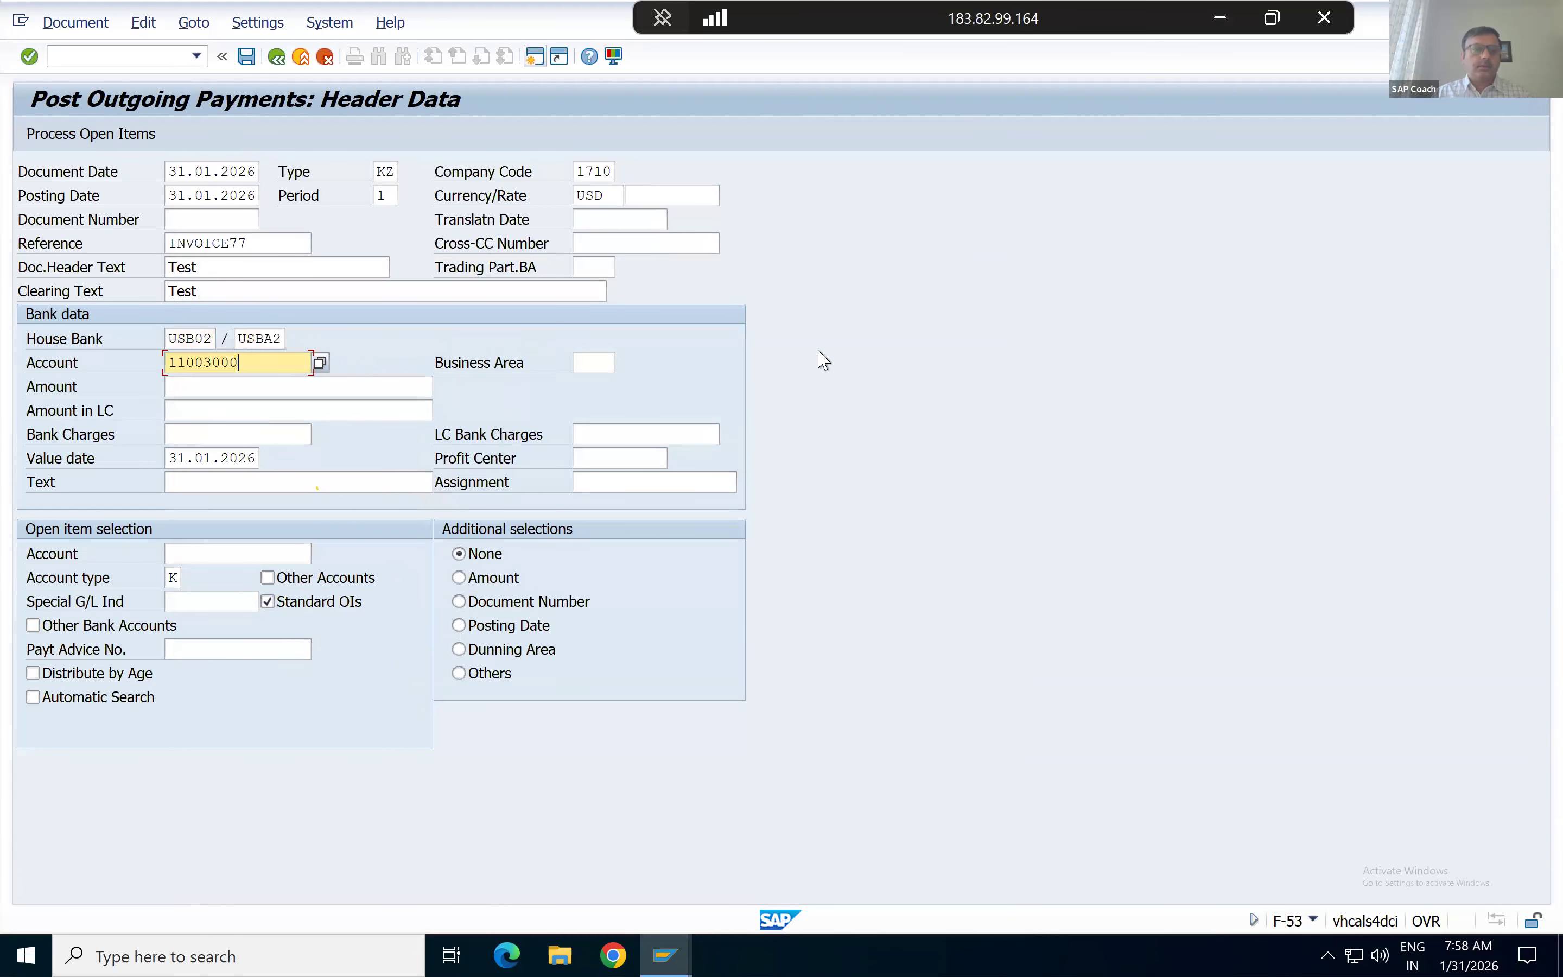
type("749")
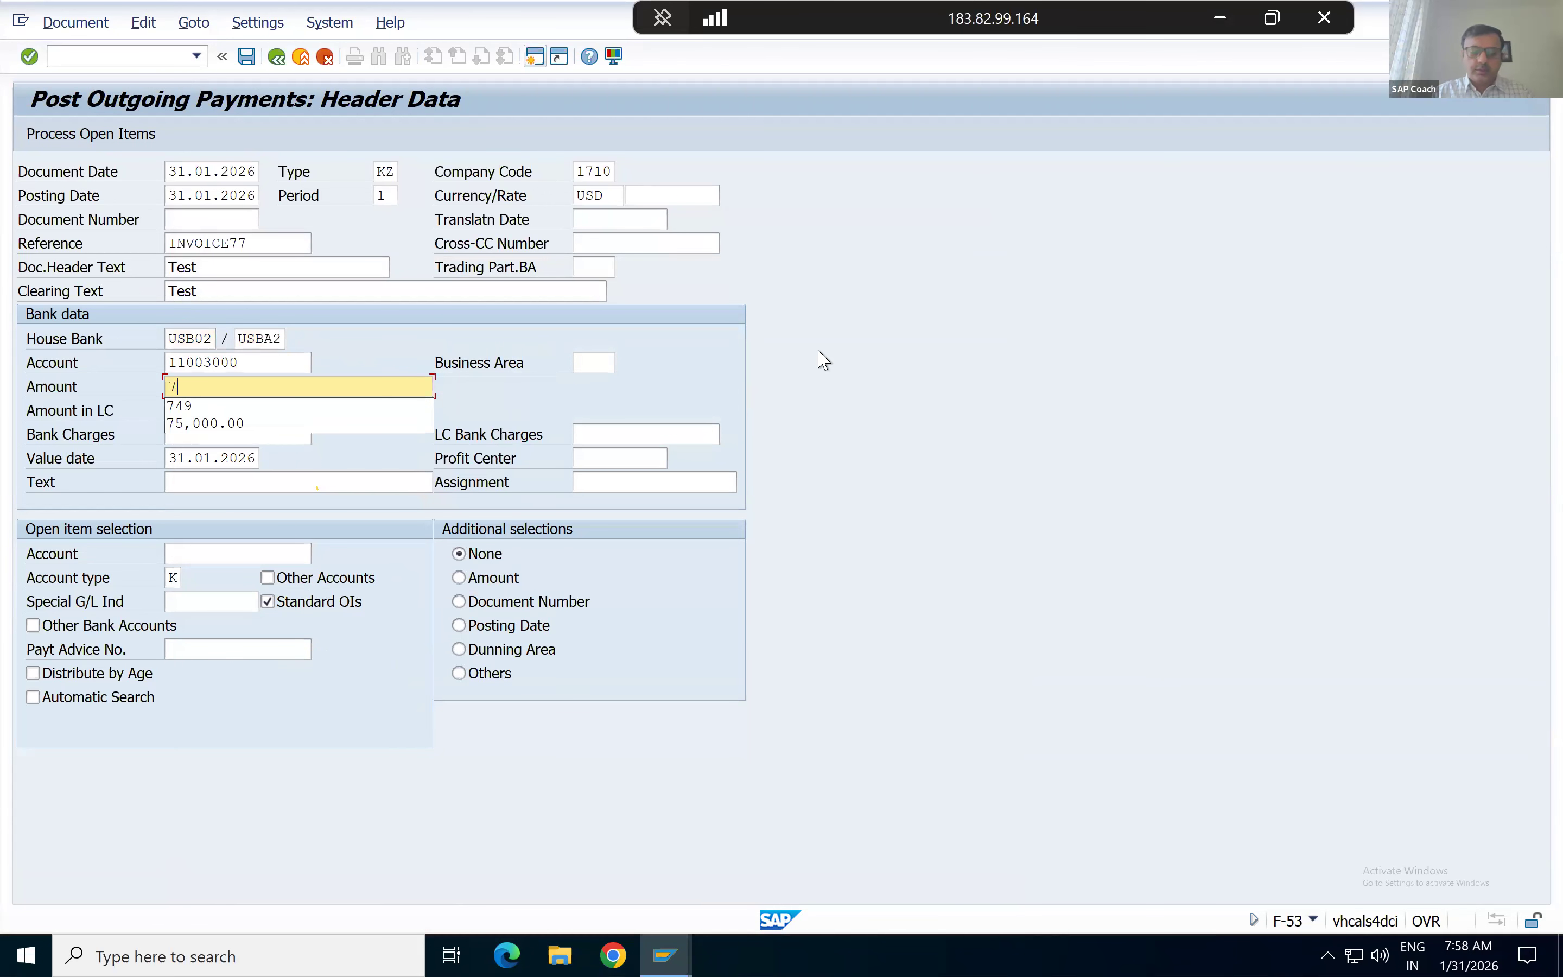
key("Tab")
key("Tab")
key("Tab")
key("Tab")
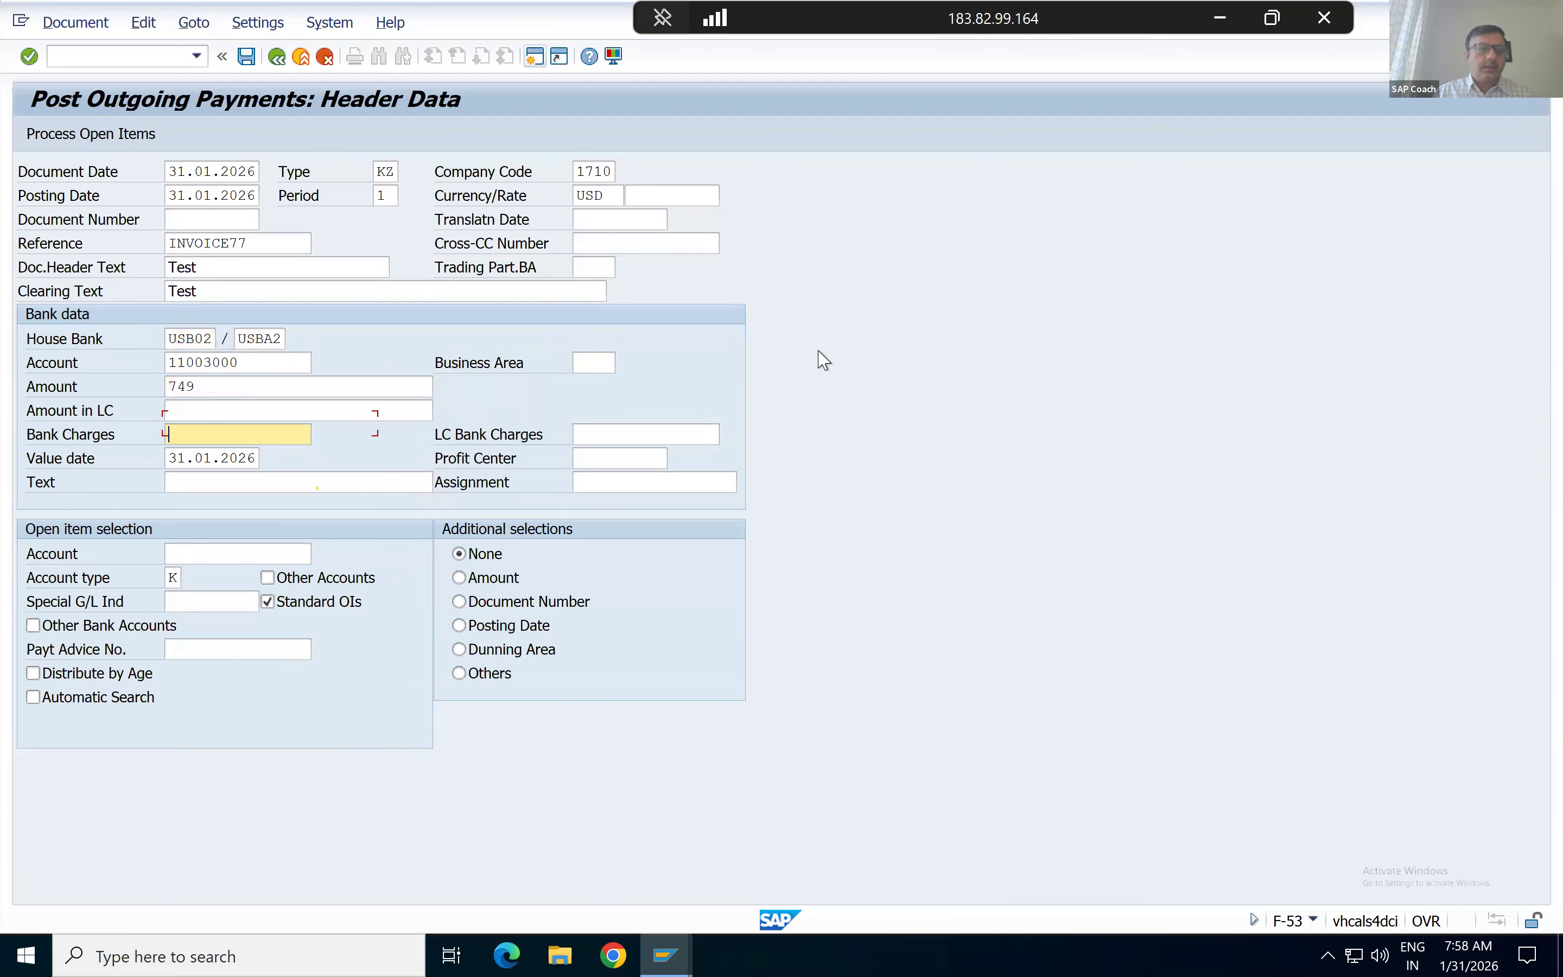
type("Test")
key("Up")
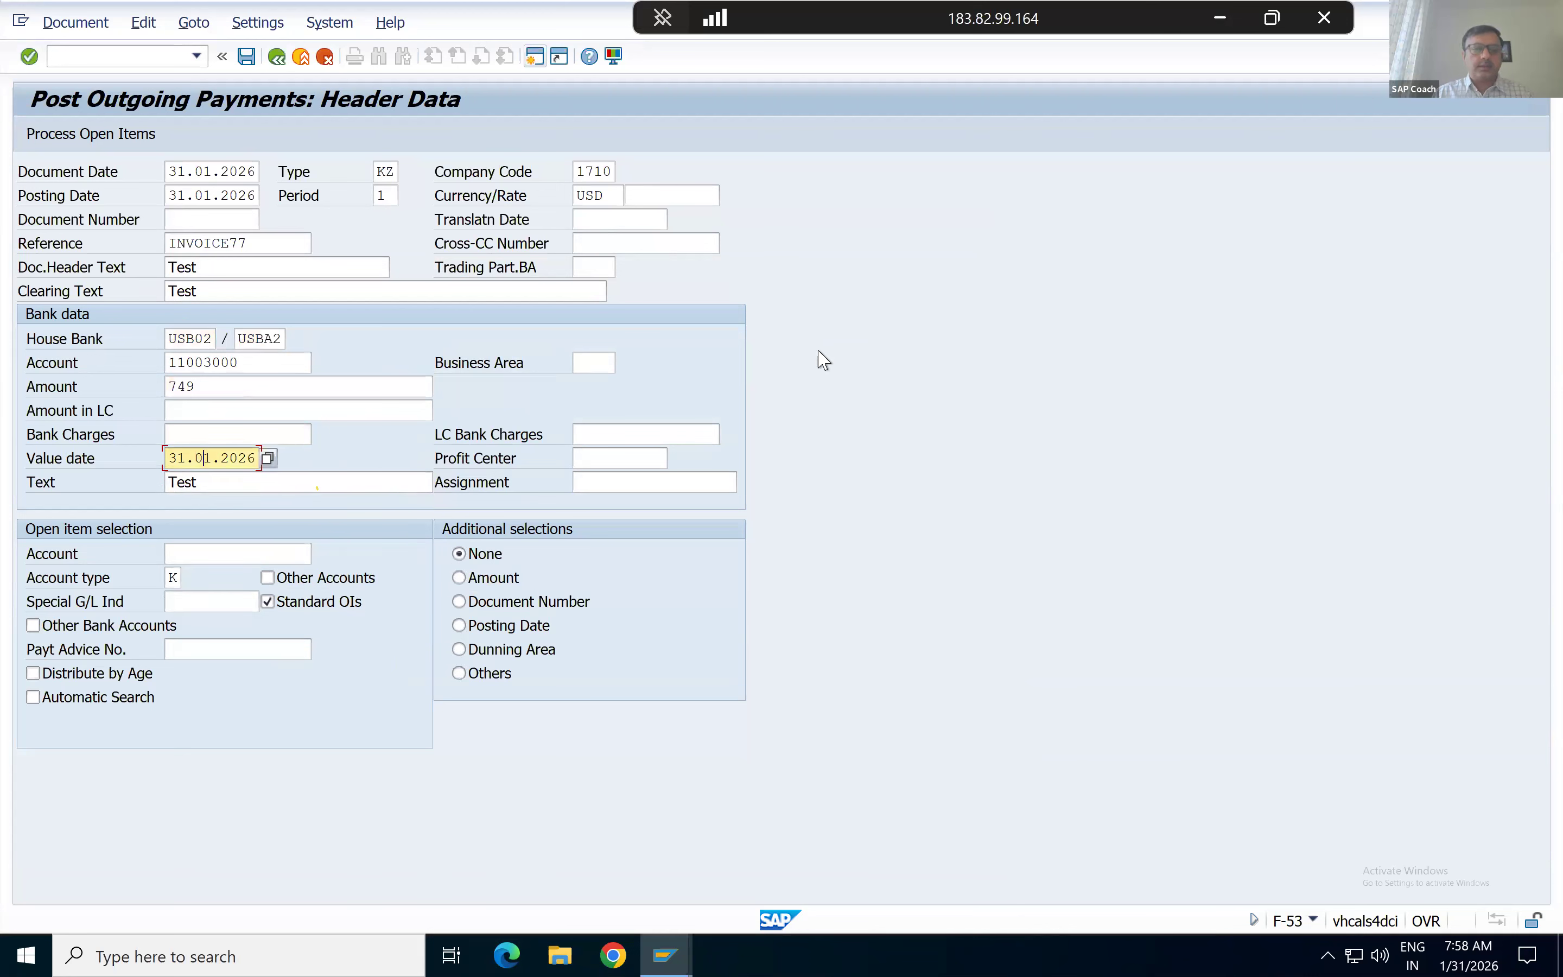
Choose the previously used vendor account for the open item selection and start processing its open items.
key("Tab")
key("Tab")
key("Tab")
key("Tab")
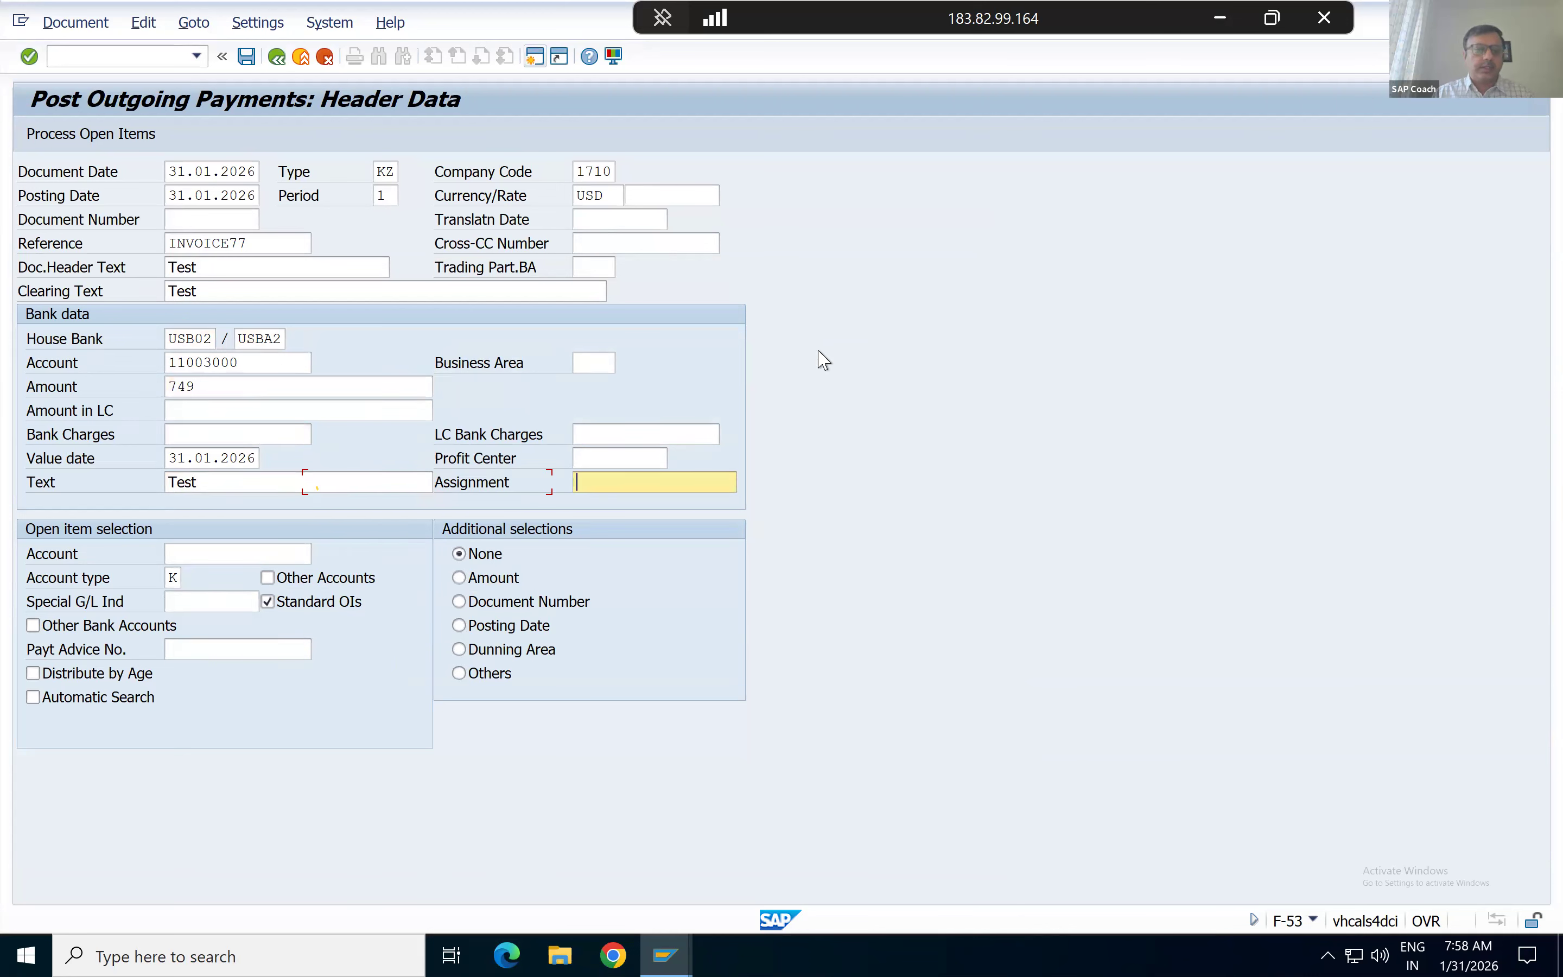
key("Down")
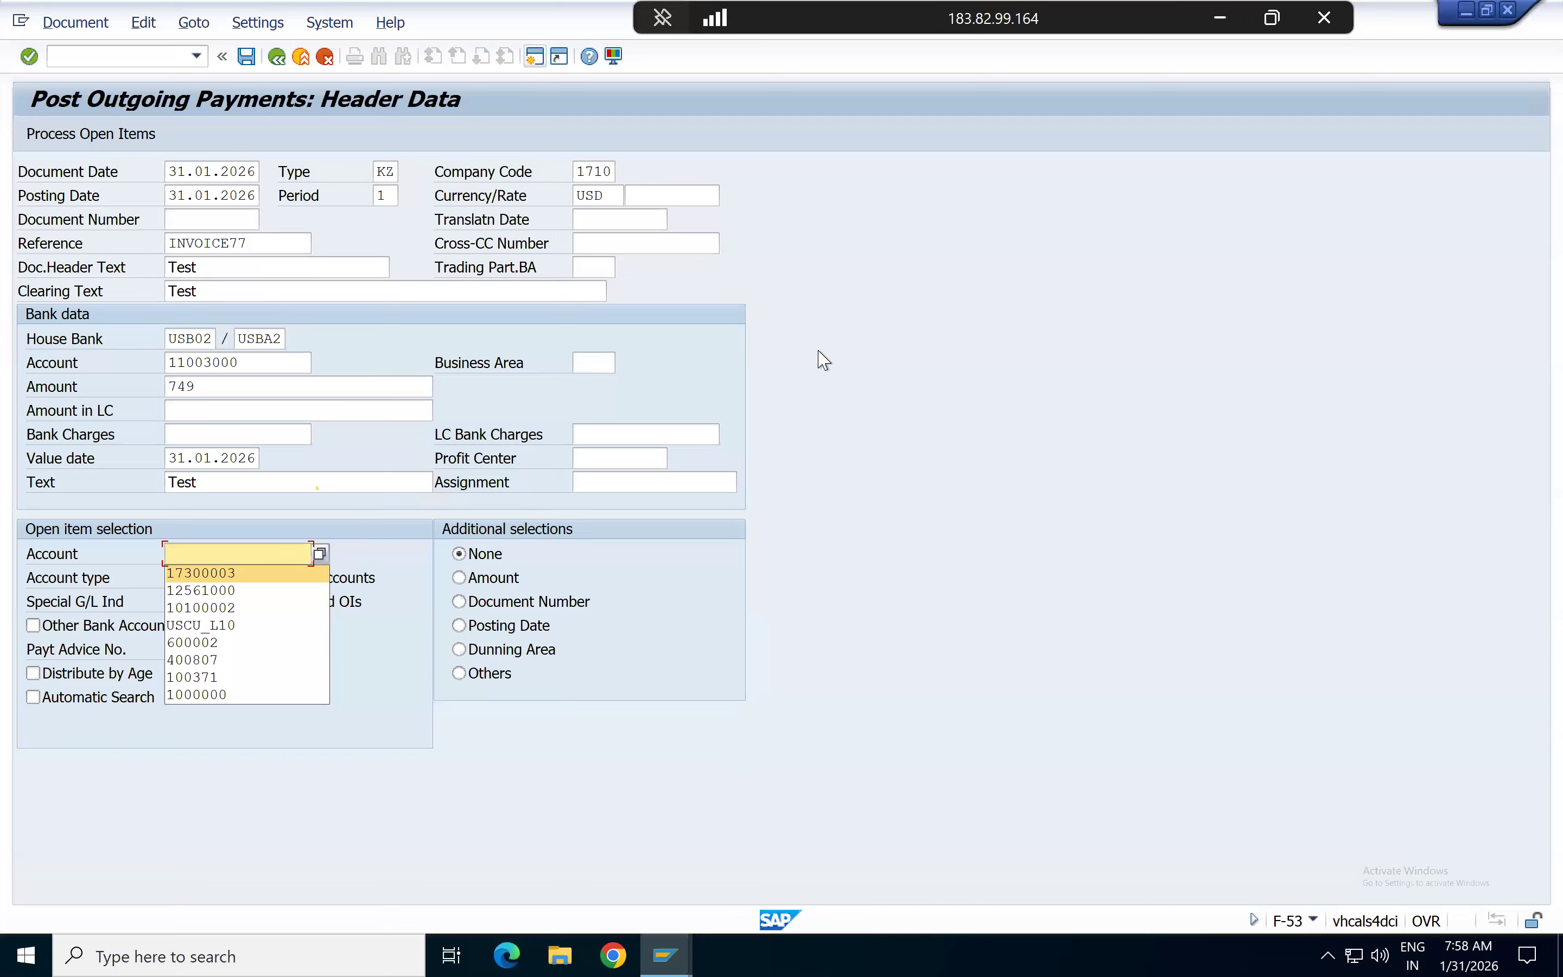
key("Return")
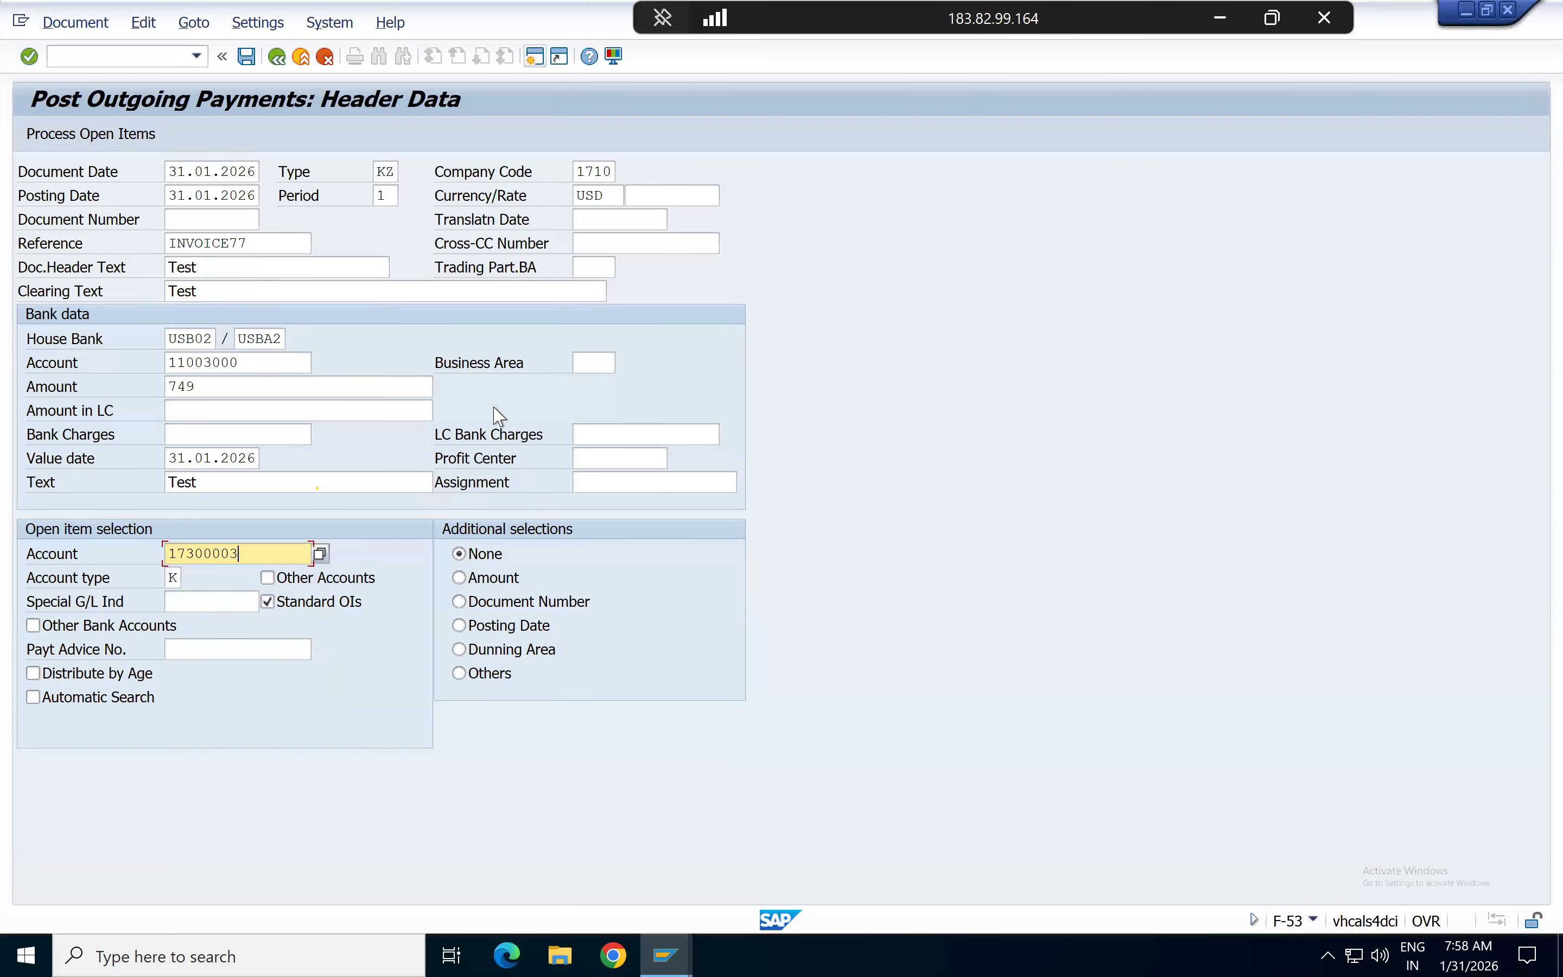
left_click(115, 135)
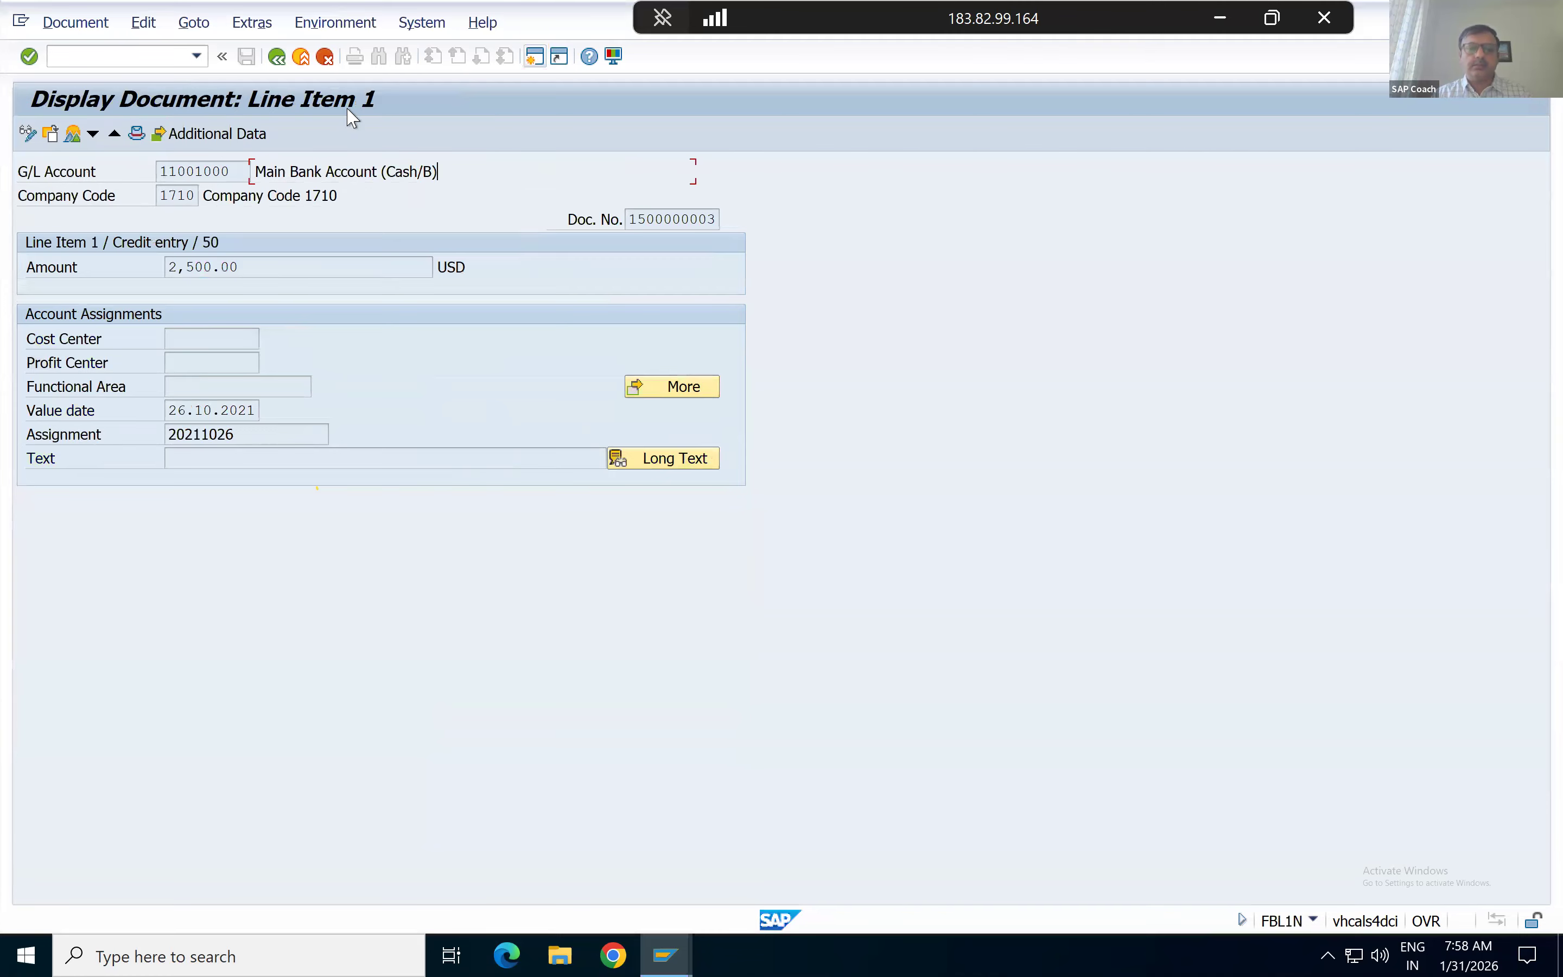
Switch back to the USB02 bank account display and return to the house banks overview of company code 1710.
key("alt+Tab")
key("alt+Tab")
left_click(276, 58)
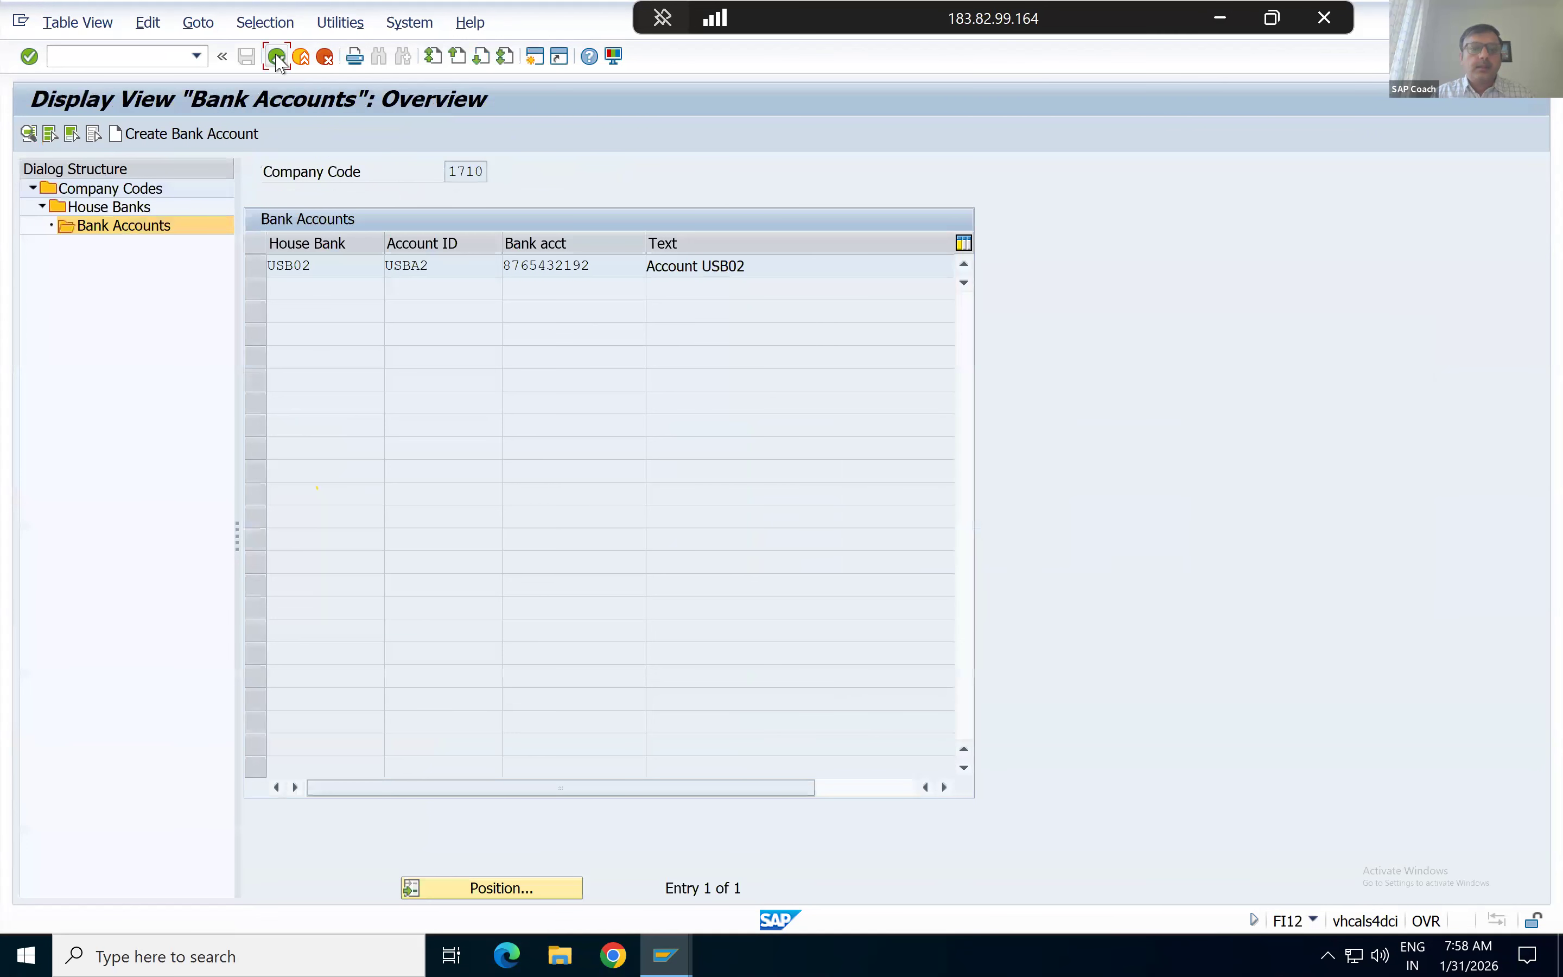
left_click(276, 58)
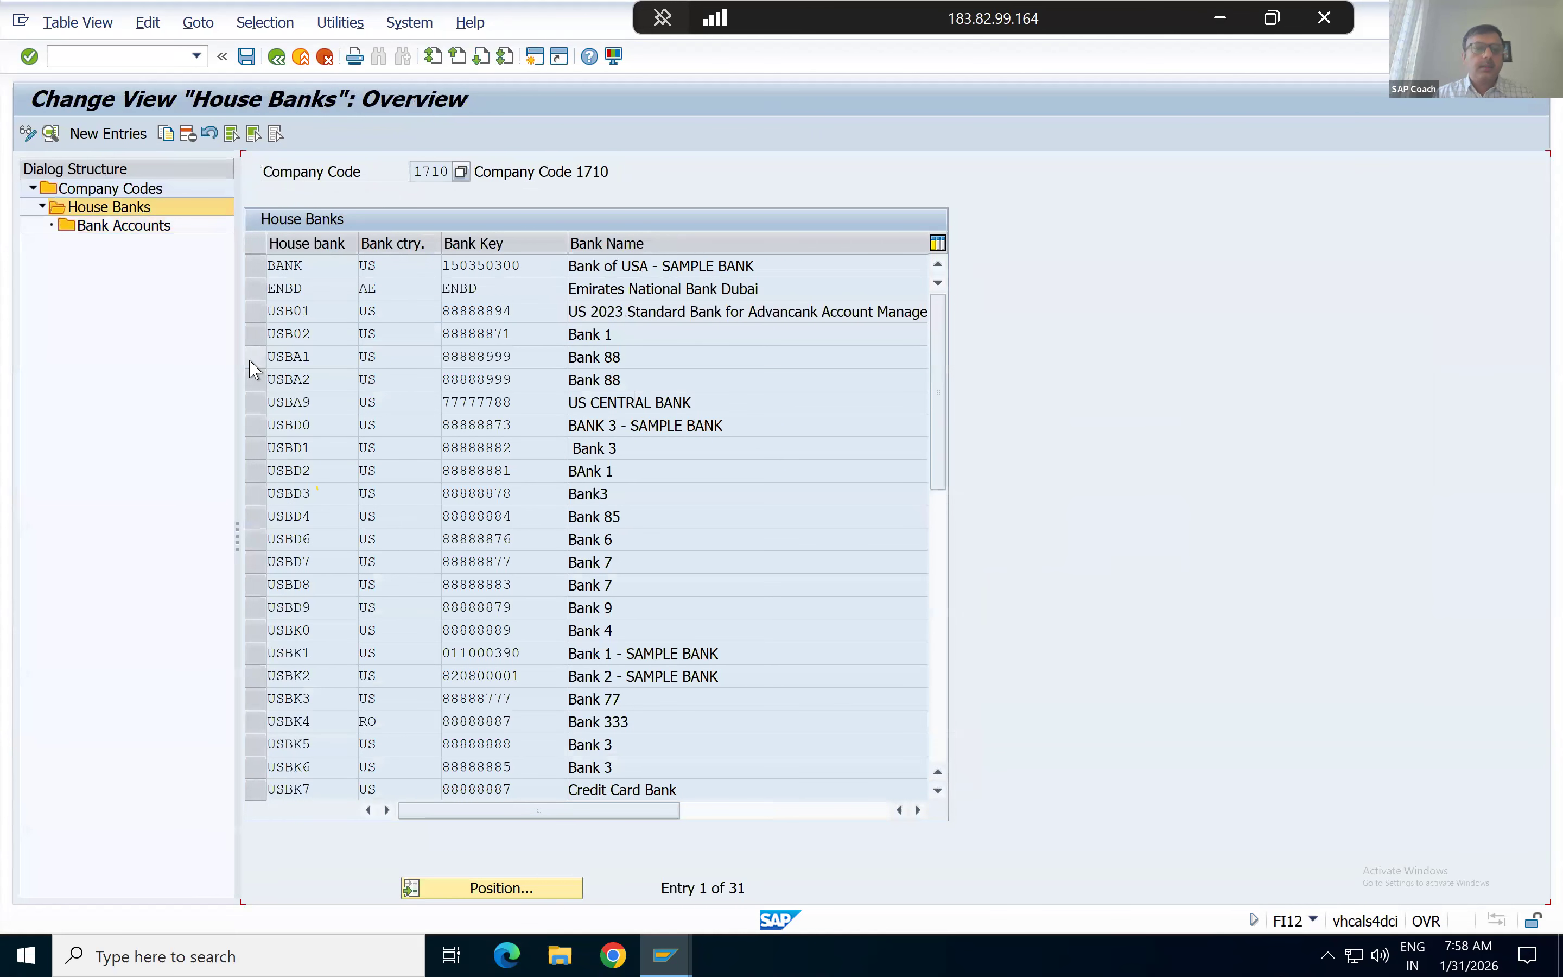
Open the bank account details of house bank USBA1 and compare them with the pending outgoing payment in the other session.
left_click(254, 357)
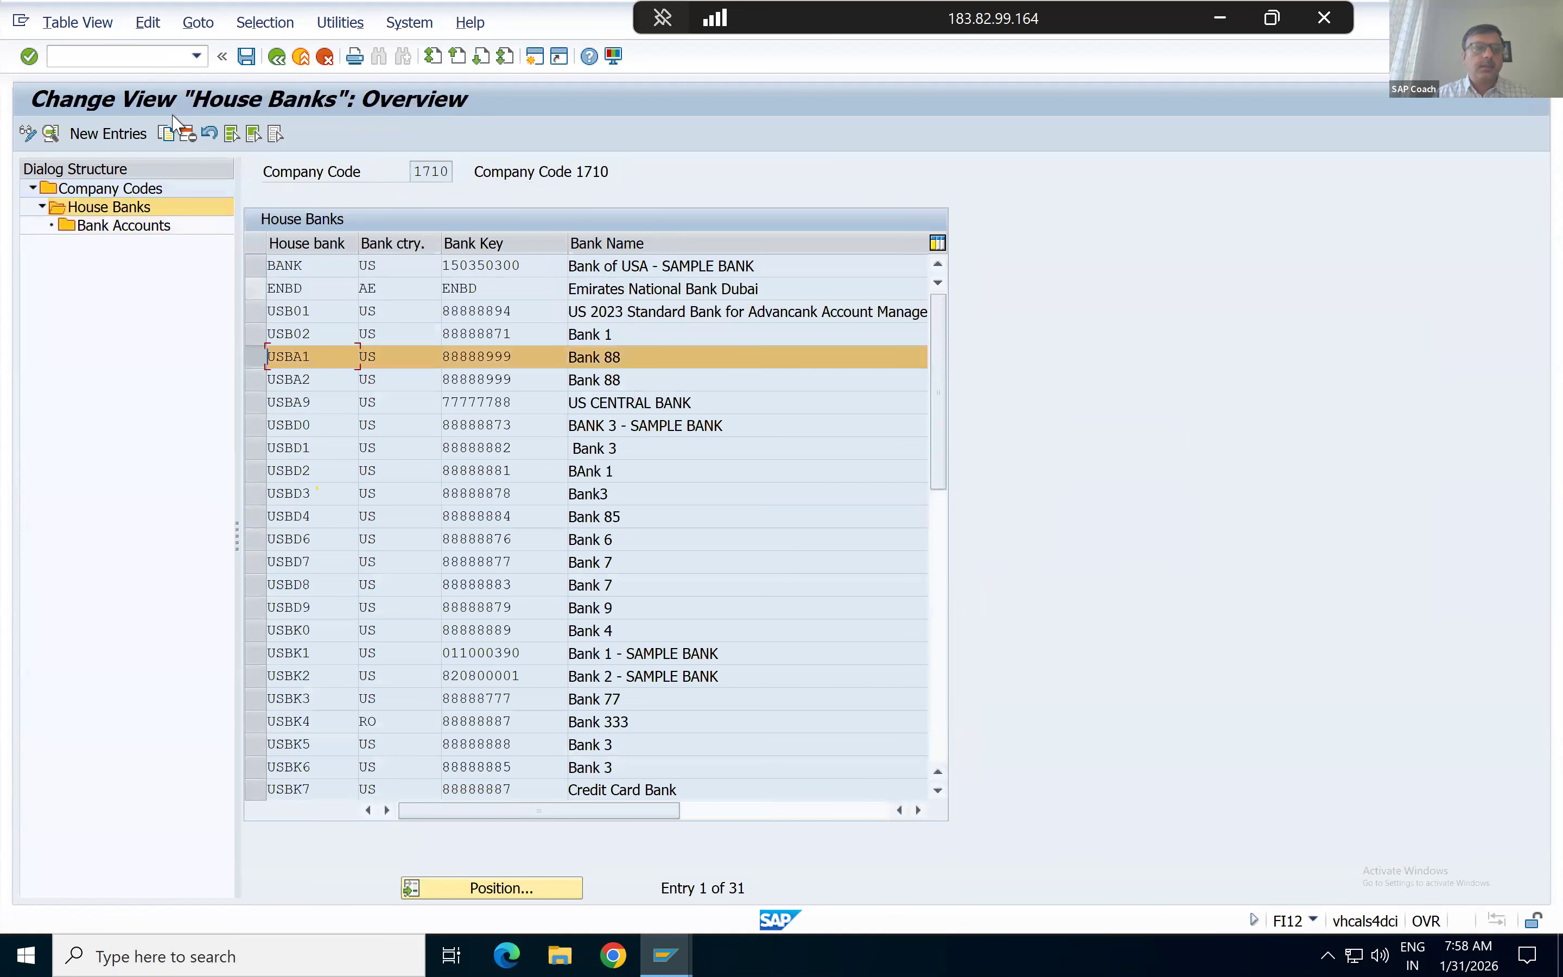
double_click(119, 226)
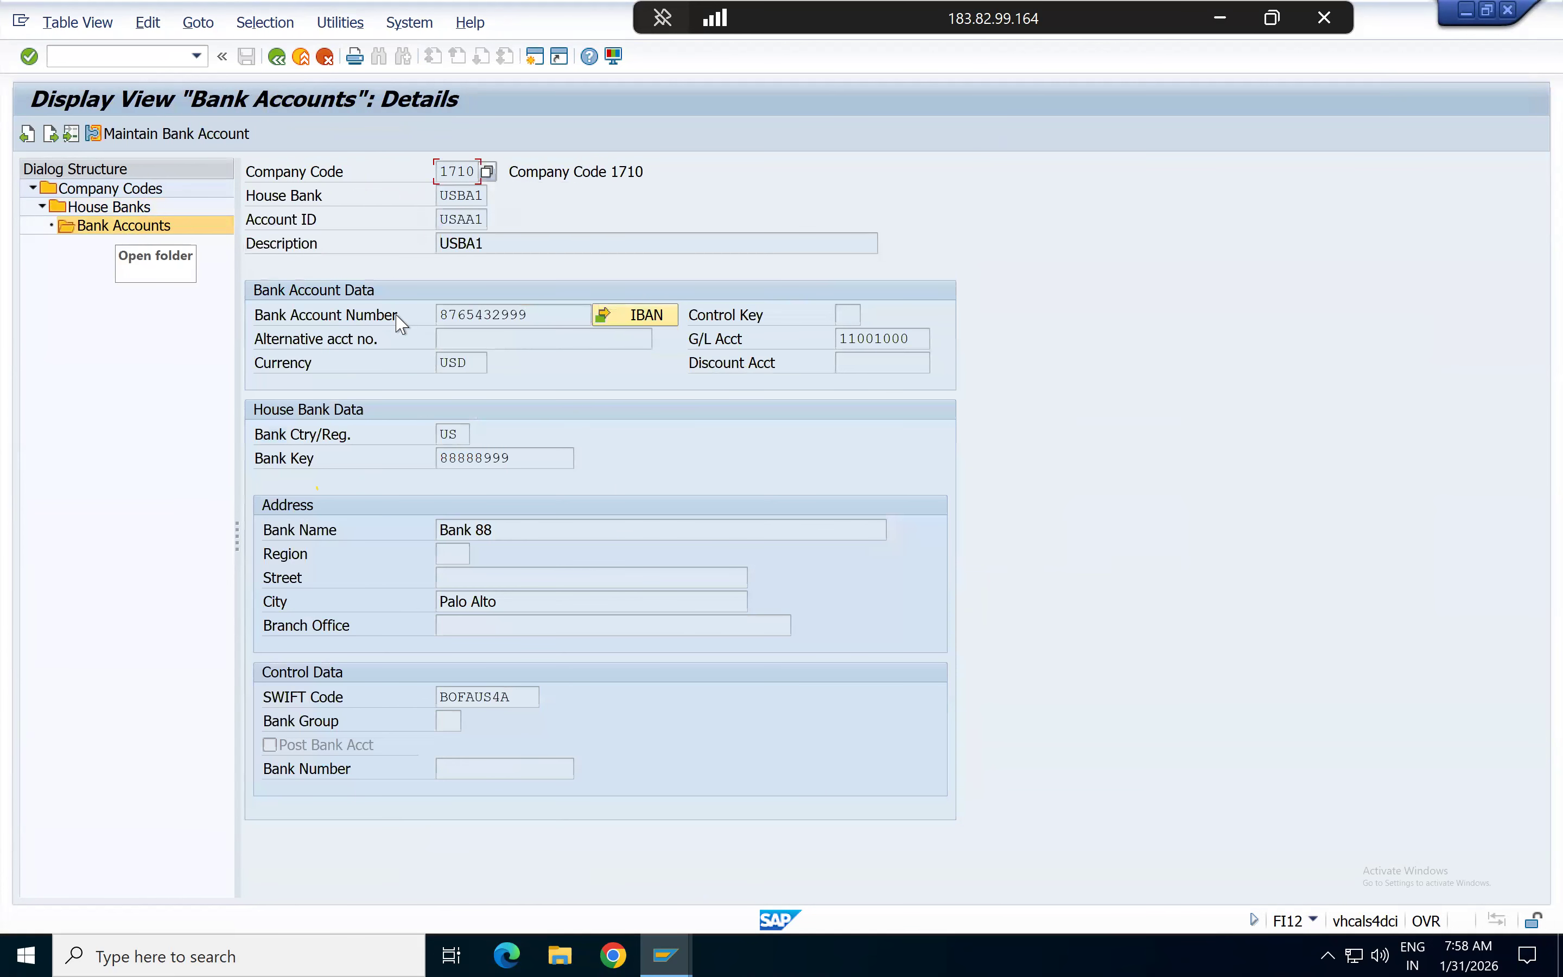
key("alt+Tab")
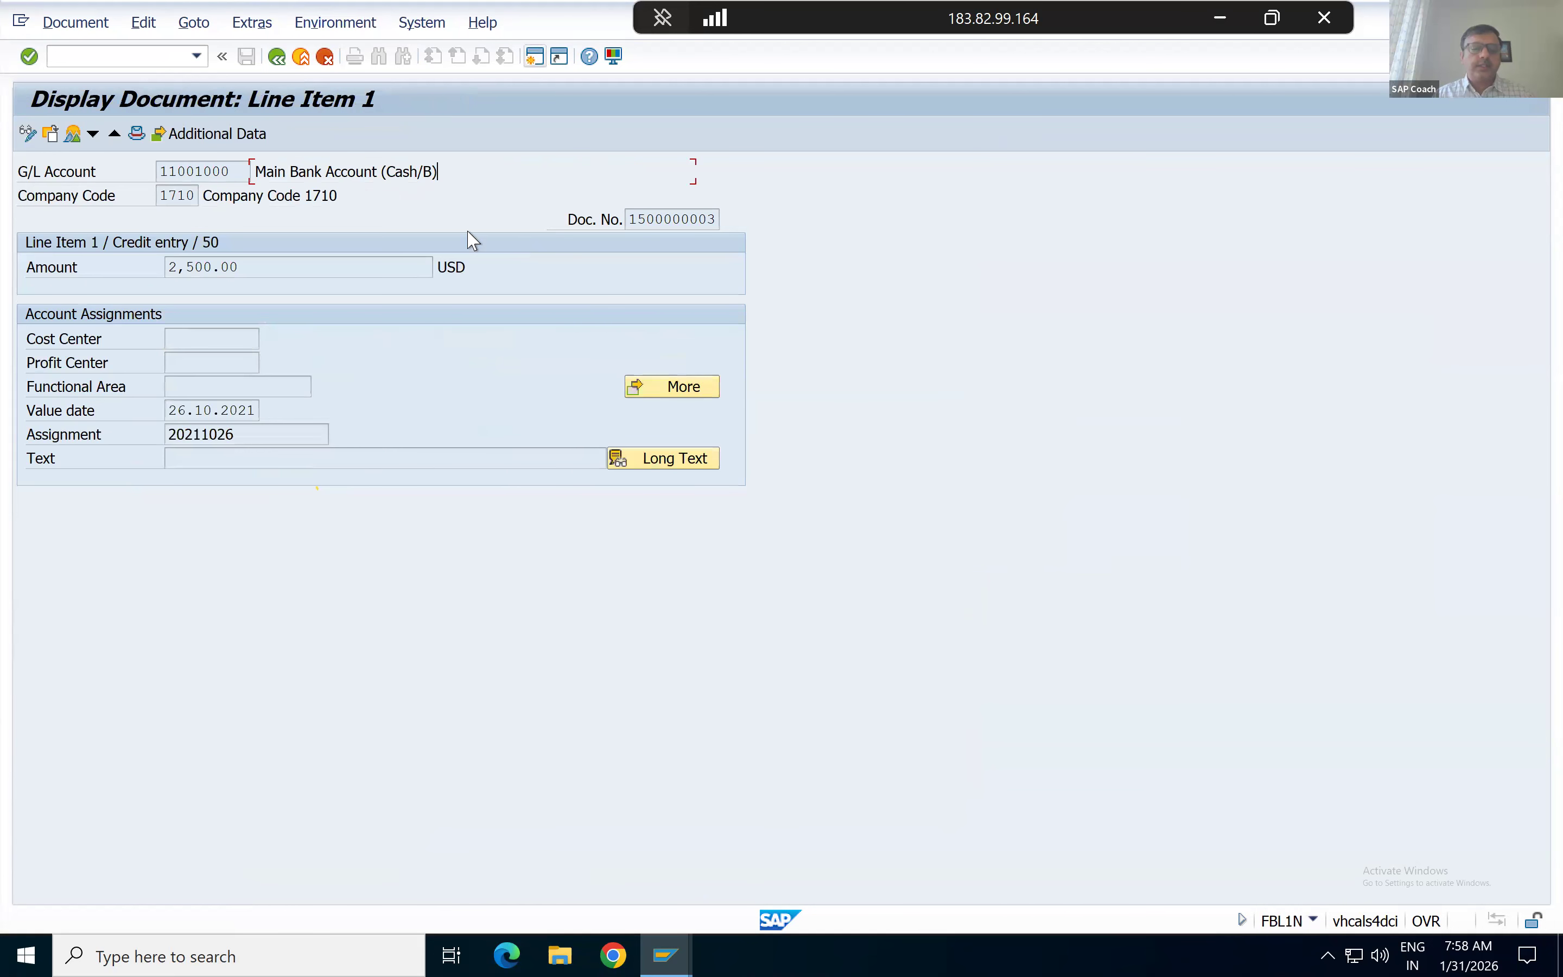
key("alt+Tab")
key("alt+Tab")
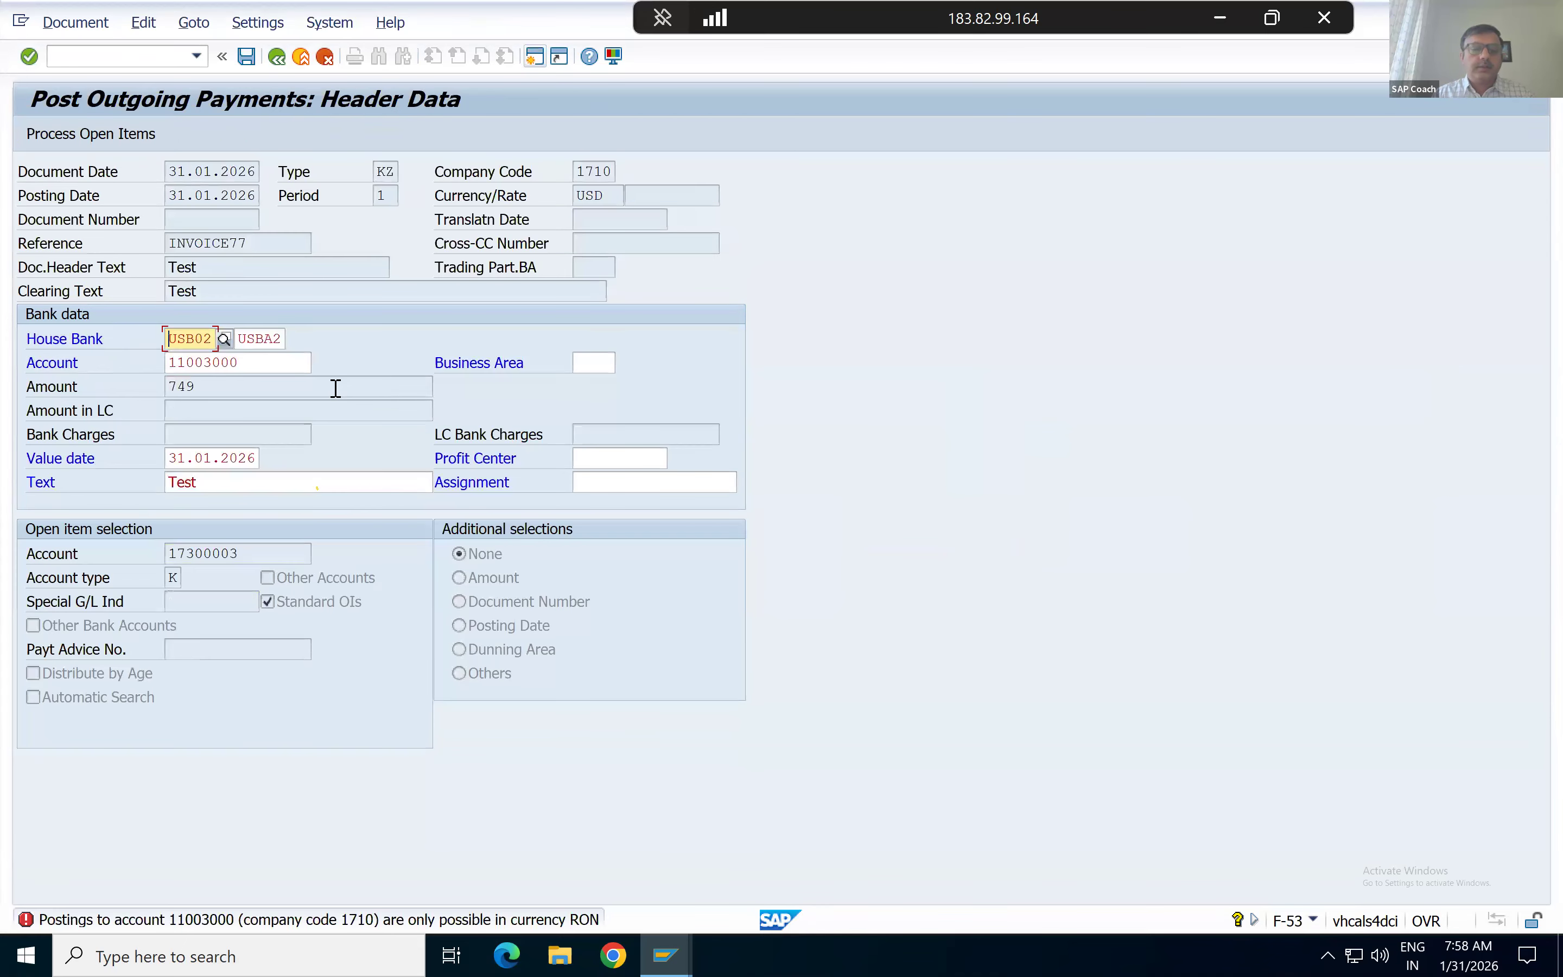
key("alt+Tab")
key("alt+Tab")
key("alt+Tab")
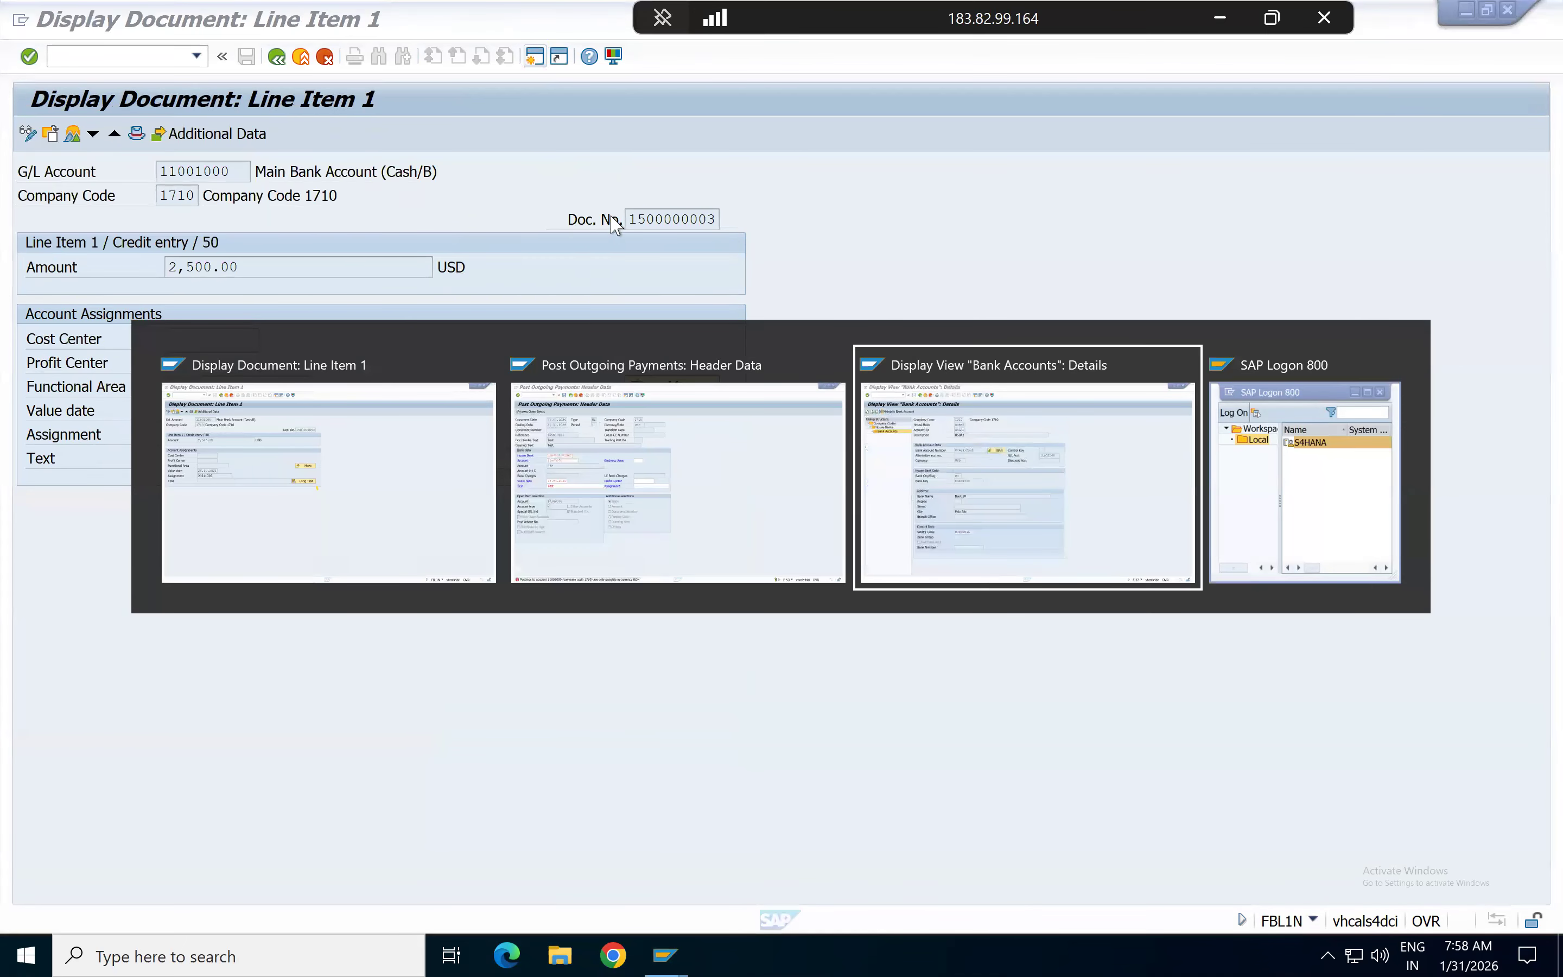
Set the payment's house bank to USBA1 with account ID USAA1 and start processing its open items.
left_click(485, 198)
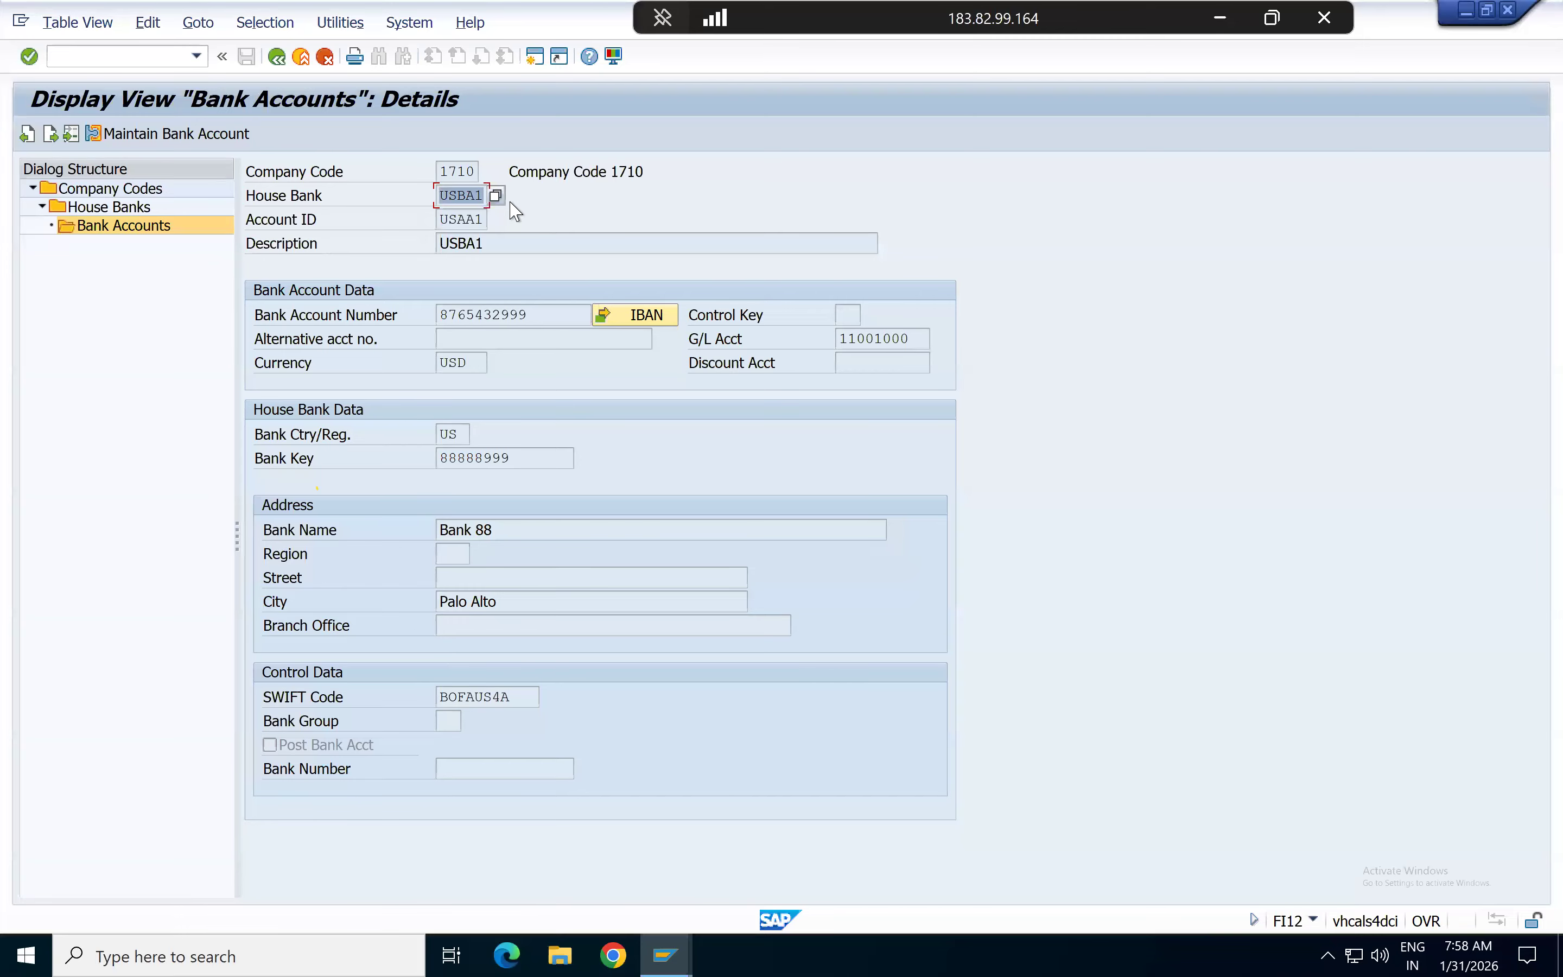
key("alt+Tab")
key("alt+Tab")
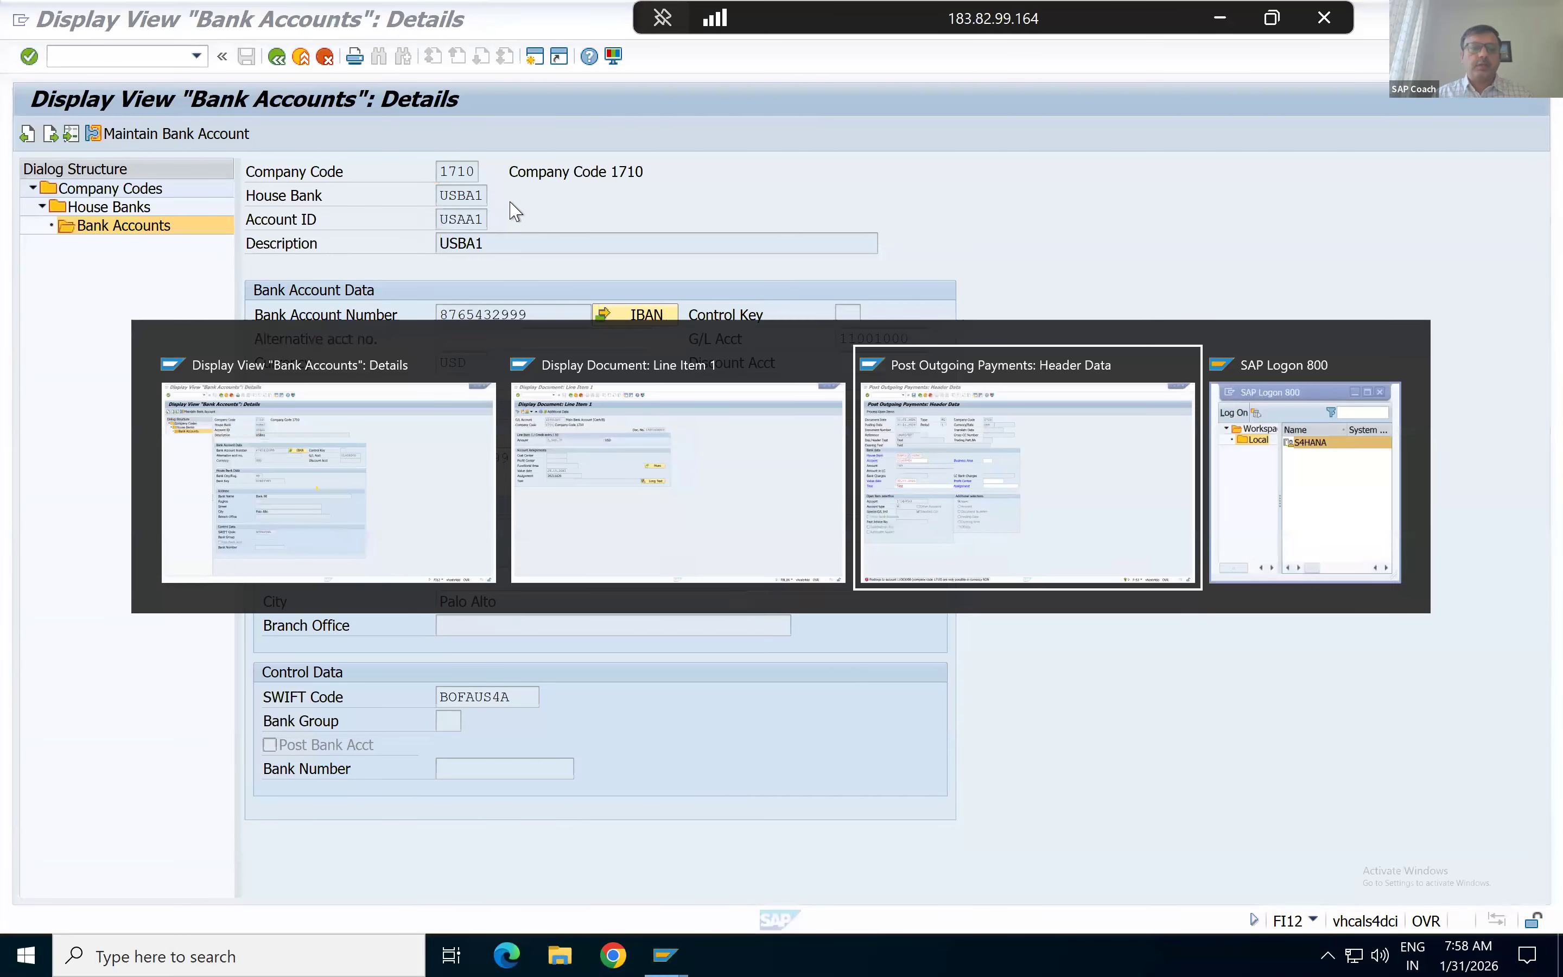
type("USBA1")
key("Tab")
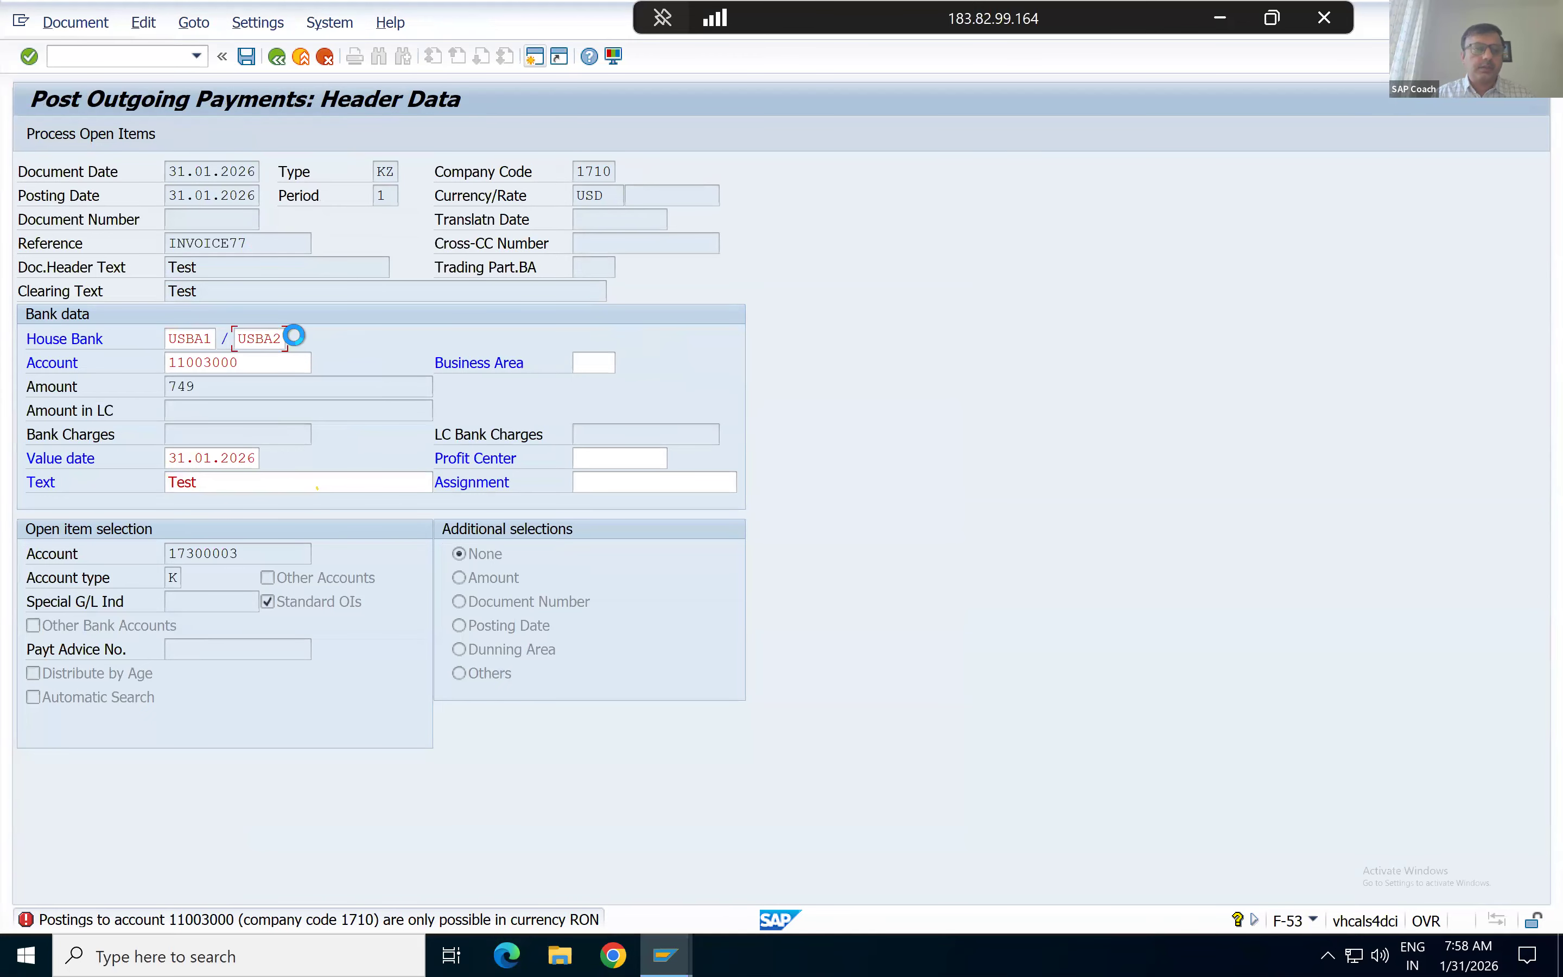
key("F4")
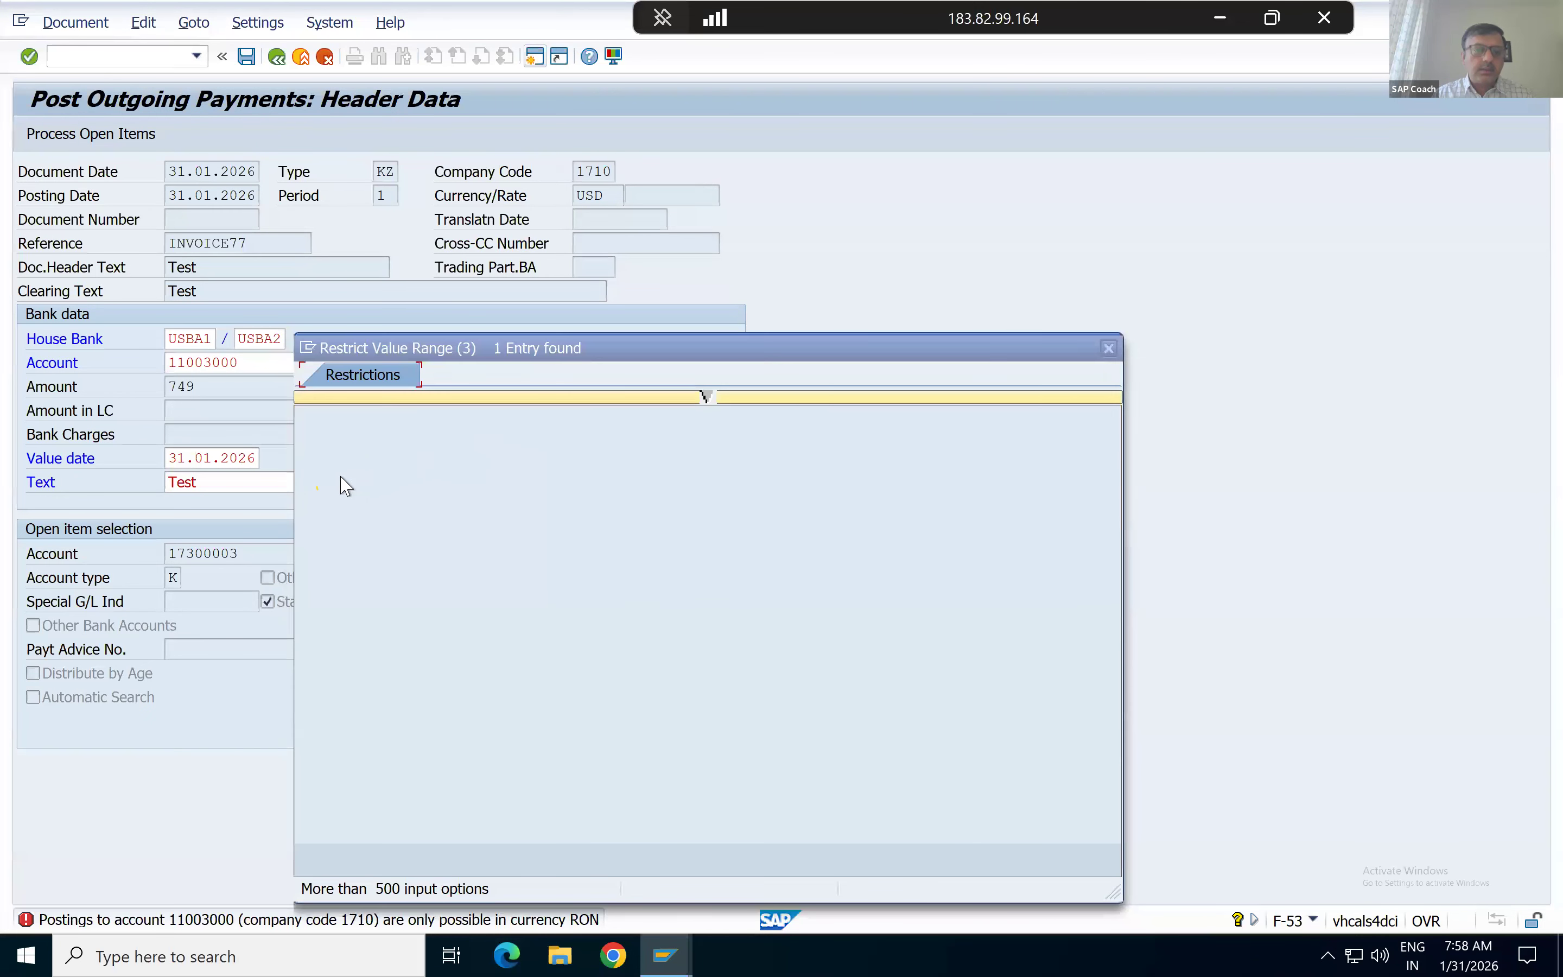
left_click(110, 135)
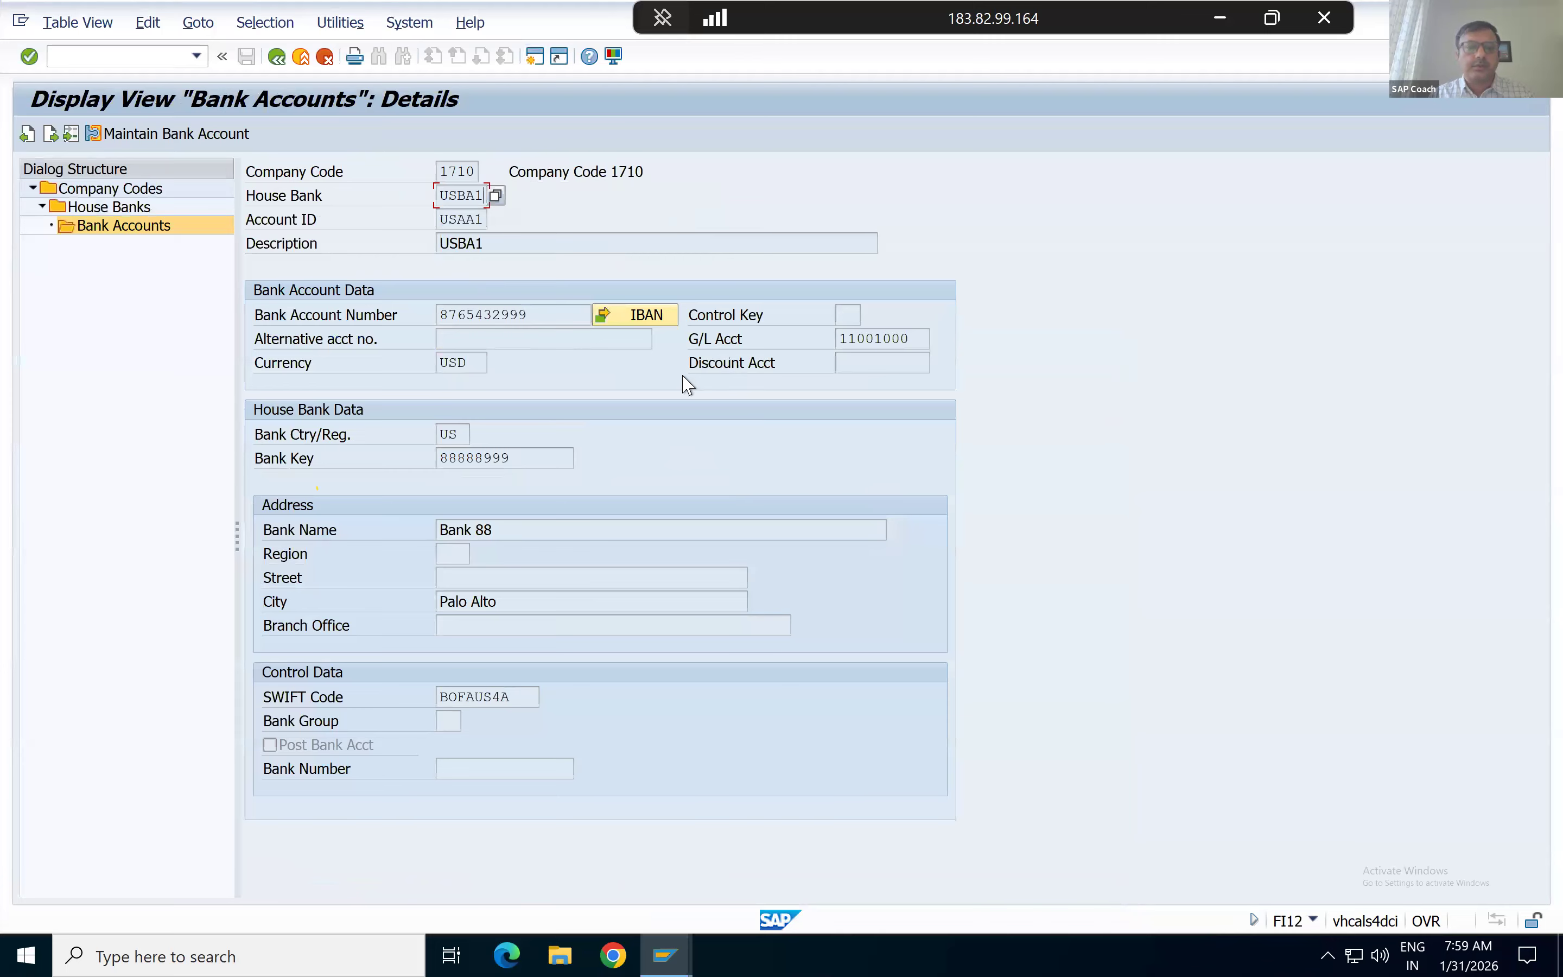
Copy the G/L account from the USBA1 bank account details into the payment's bank data and continue to the open items.
key("alt+Tab")
key("alt+Tab")
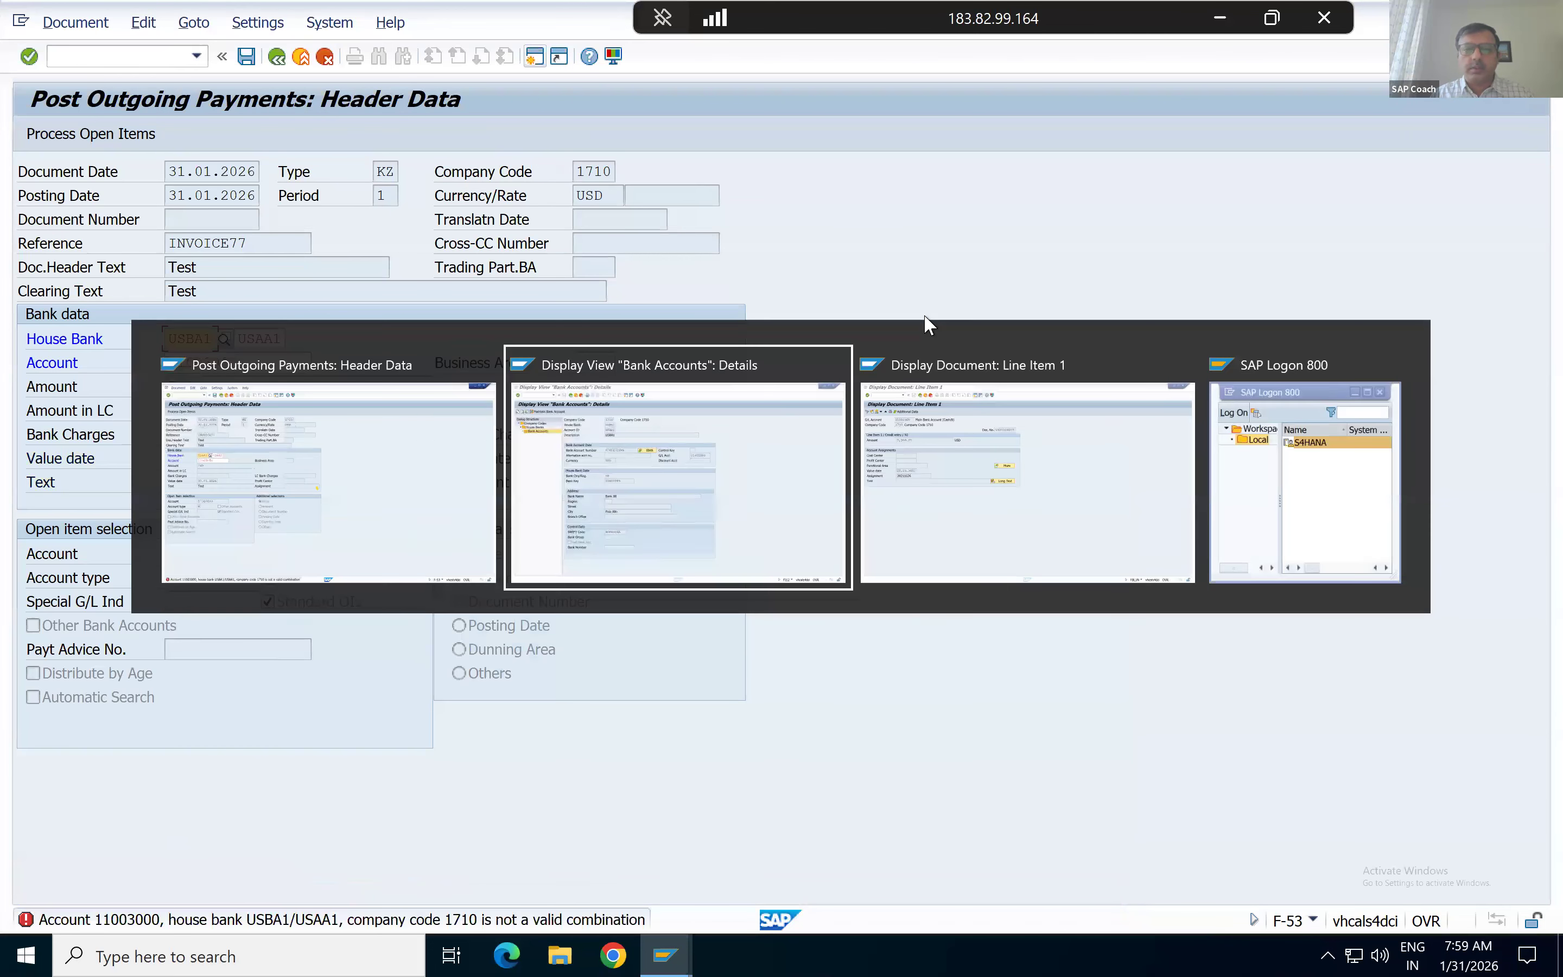
left_click_drag(934, 338, 827, 342)
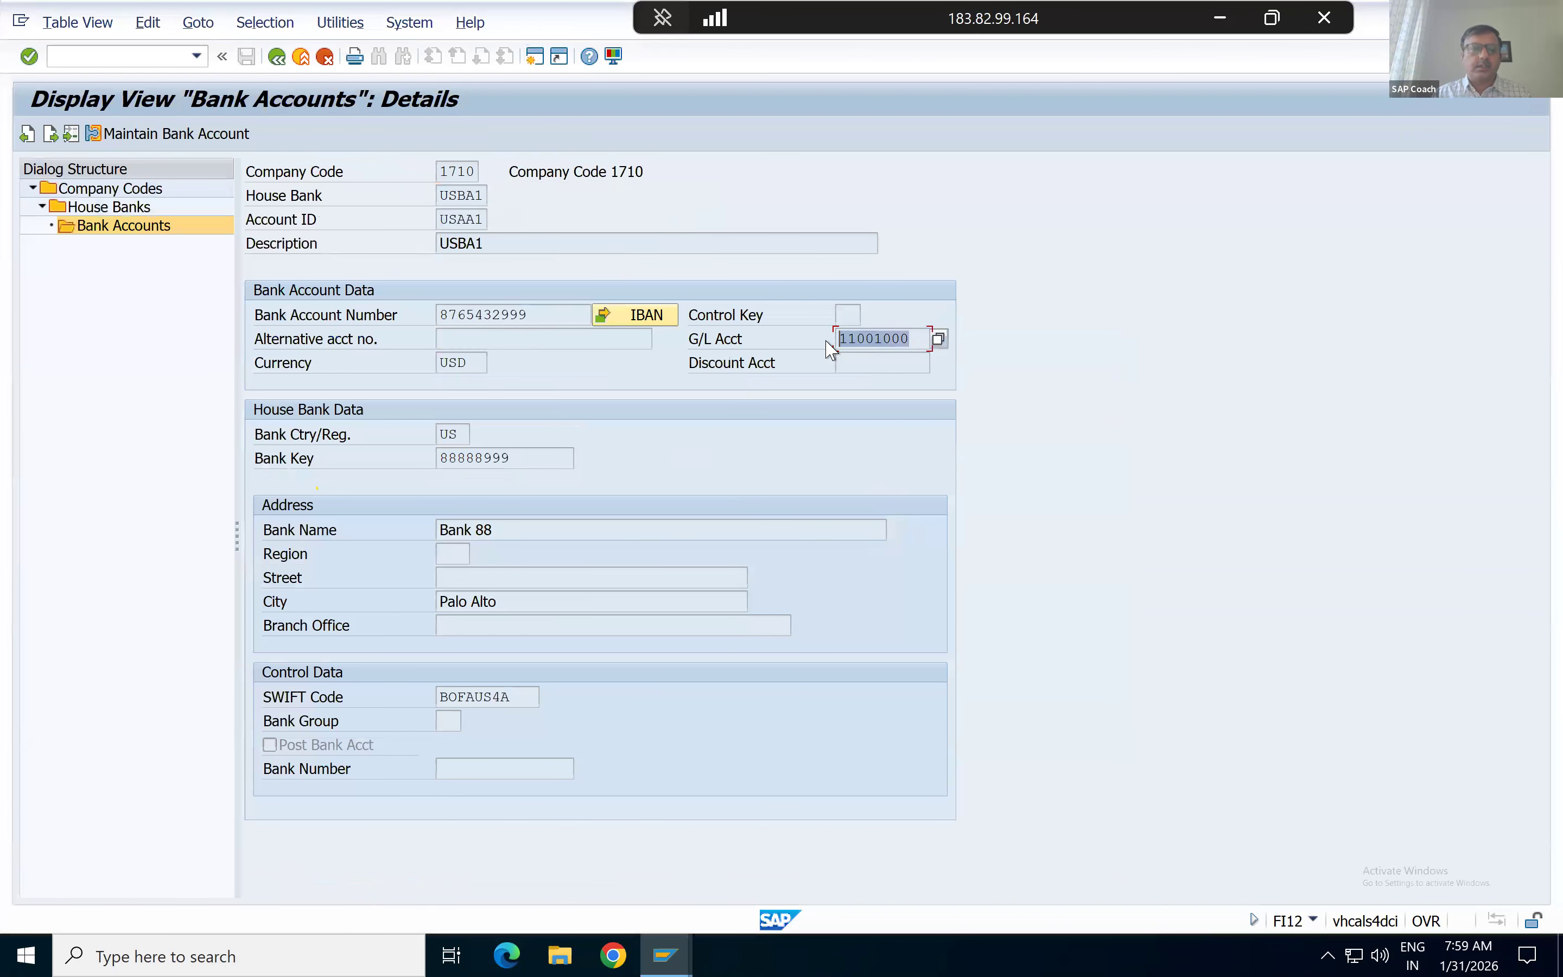
key("ctrl+c")
key("alt+Tab")
key("ctrl+v")
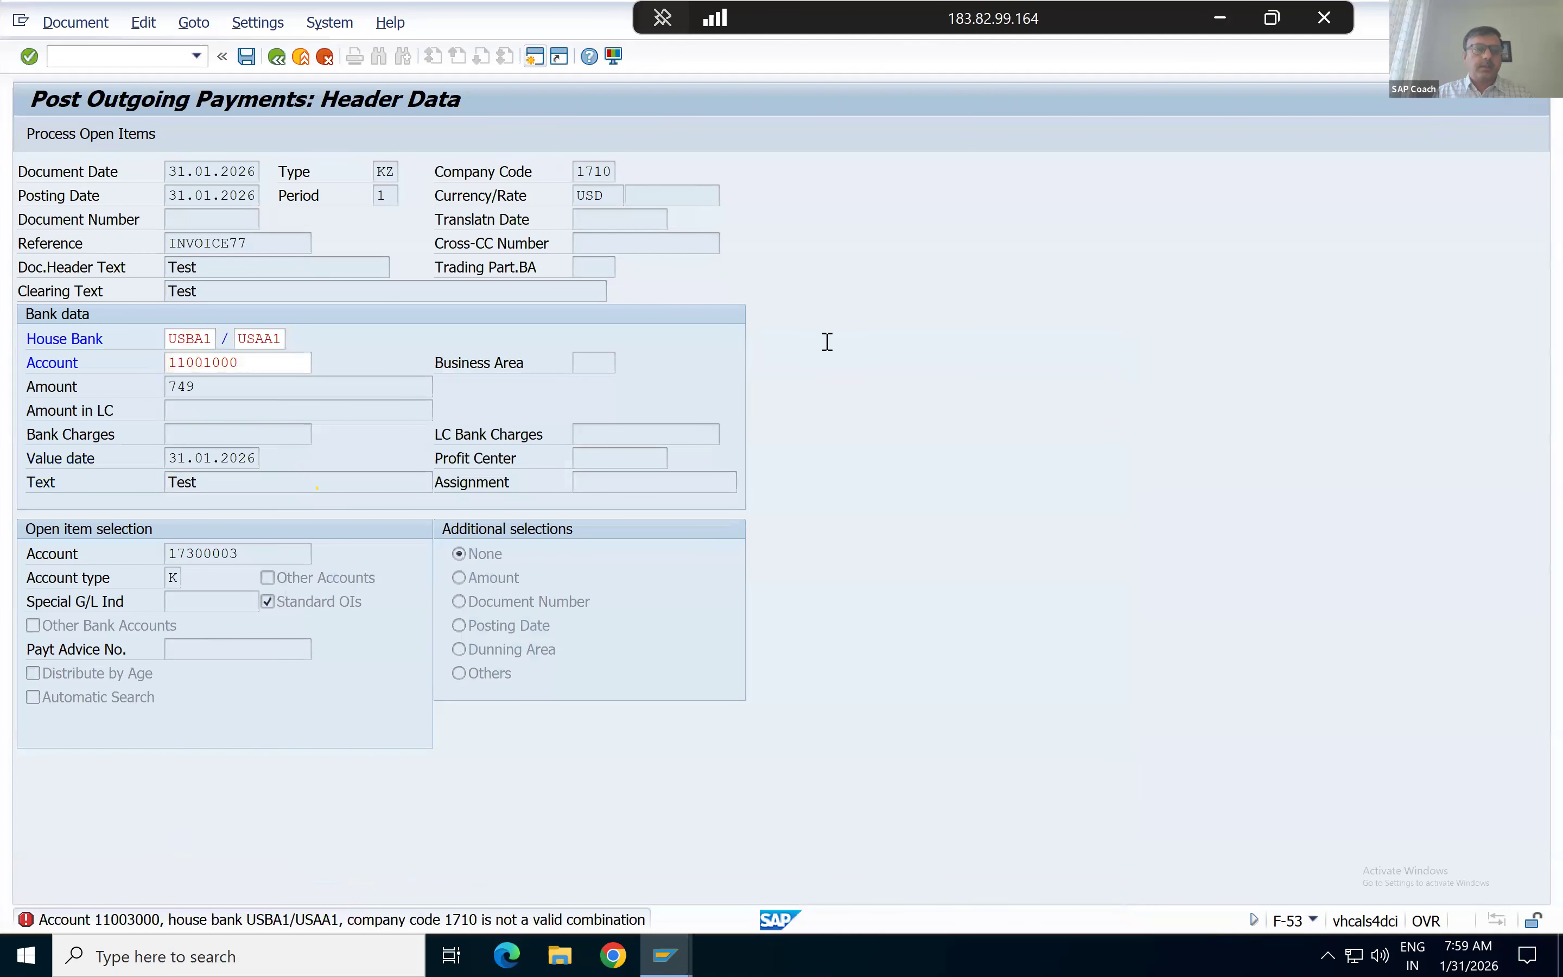
key("Return")
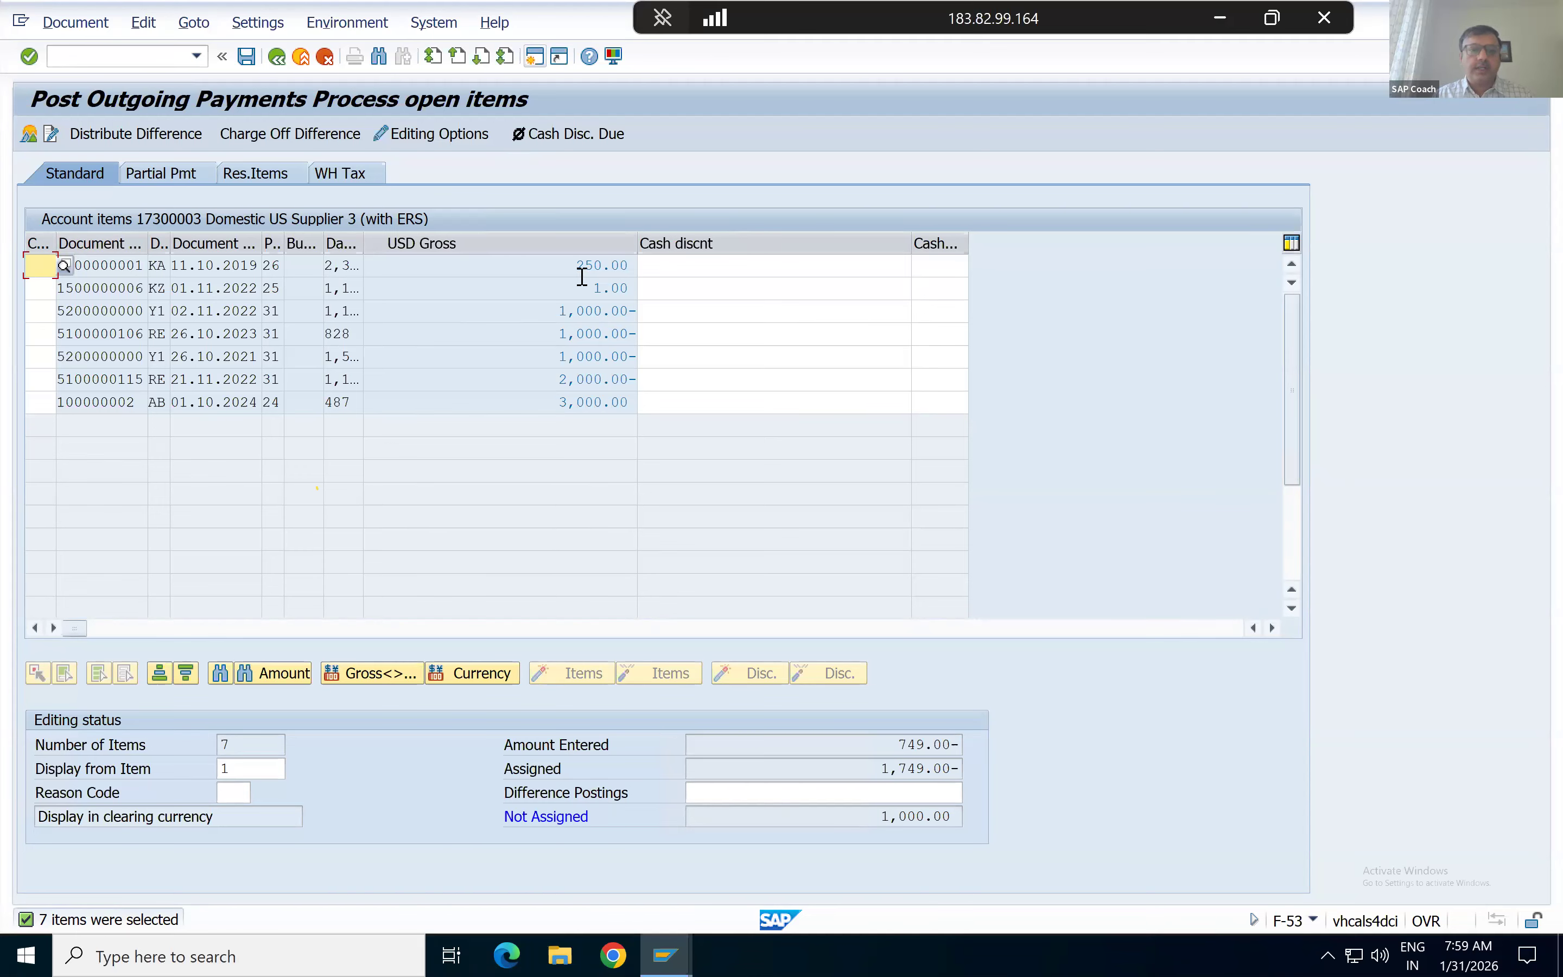
Deactivate the open items dated 26.10.2023, 26.10.2021, 21.11.2022 and 01.10.2024, and simulate the payment document.
double_click(557, 334)
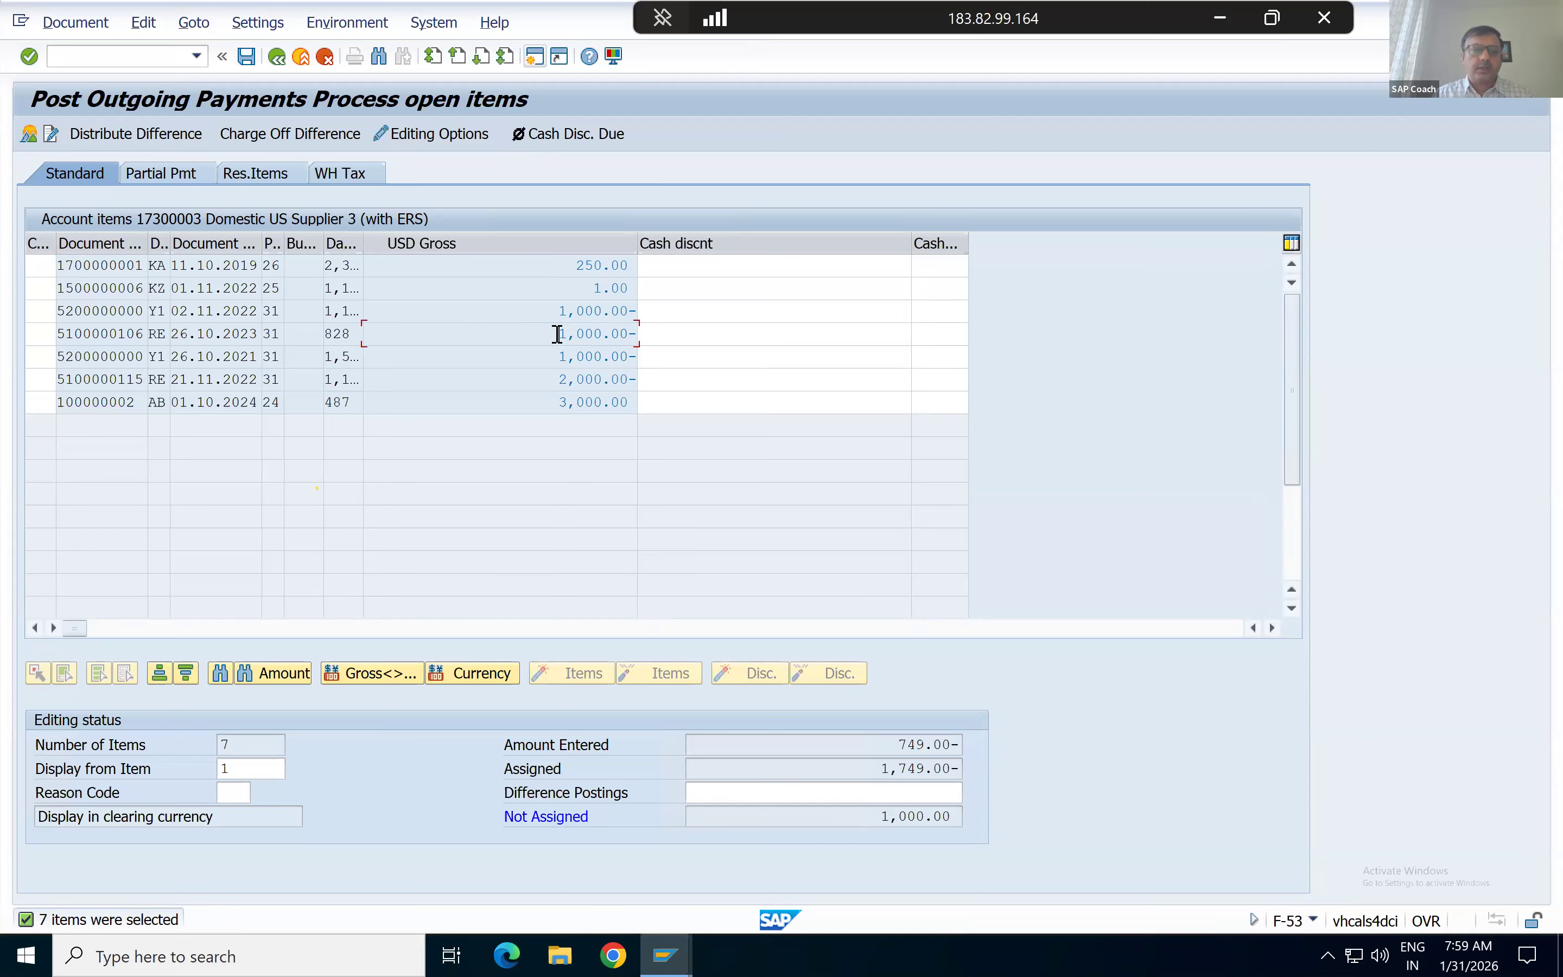
double_click(585, 356)
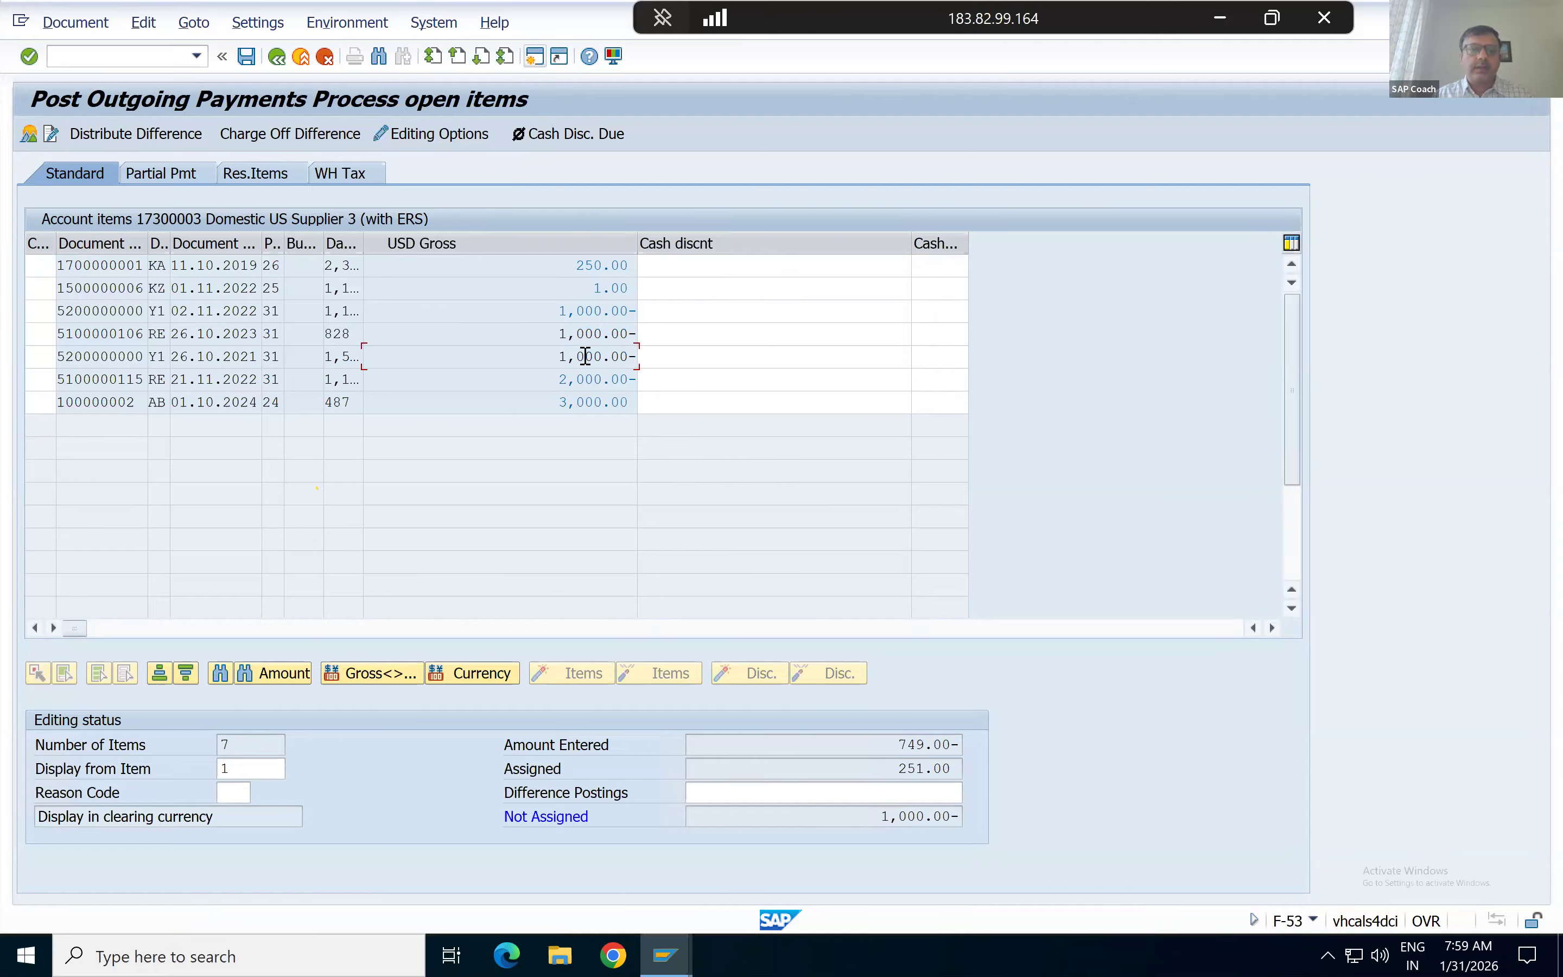
double_click(579, 380)
double_click(581, 401)
left_click(77, 30)
left_click(85, 76)
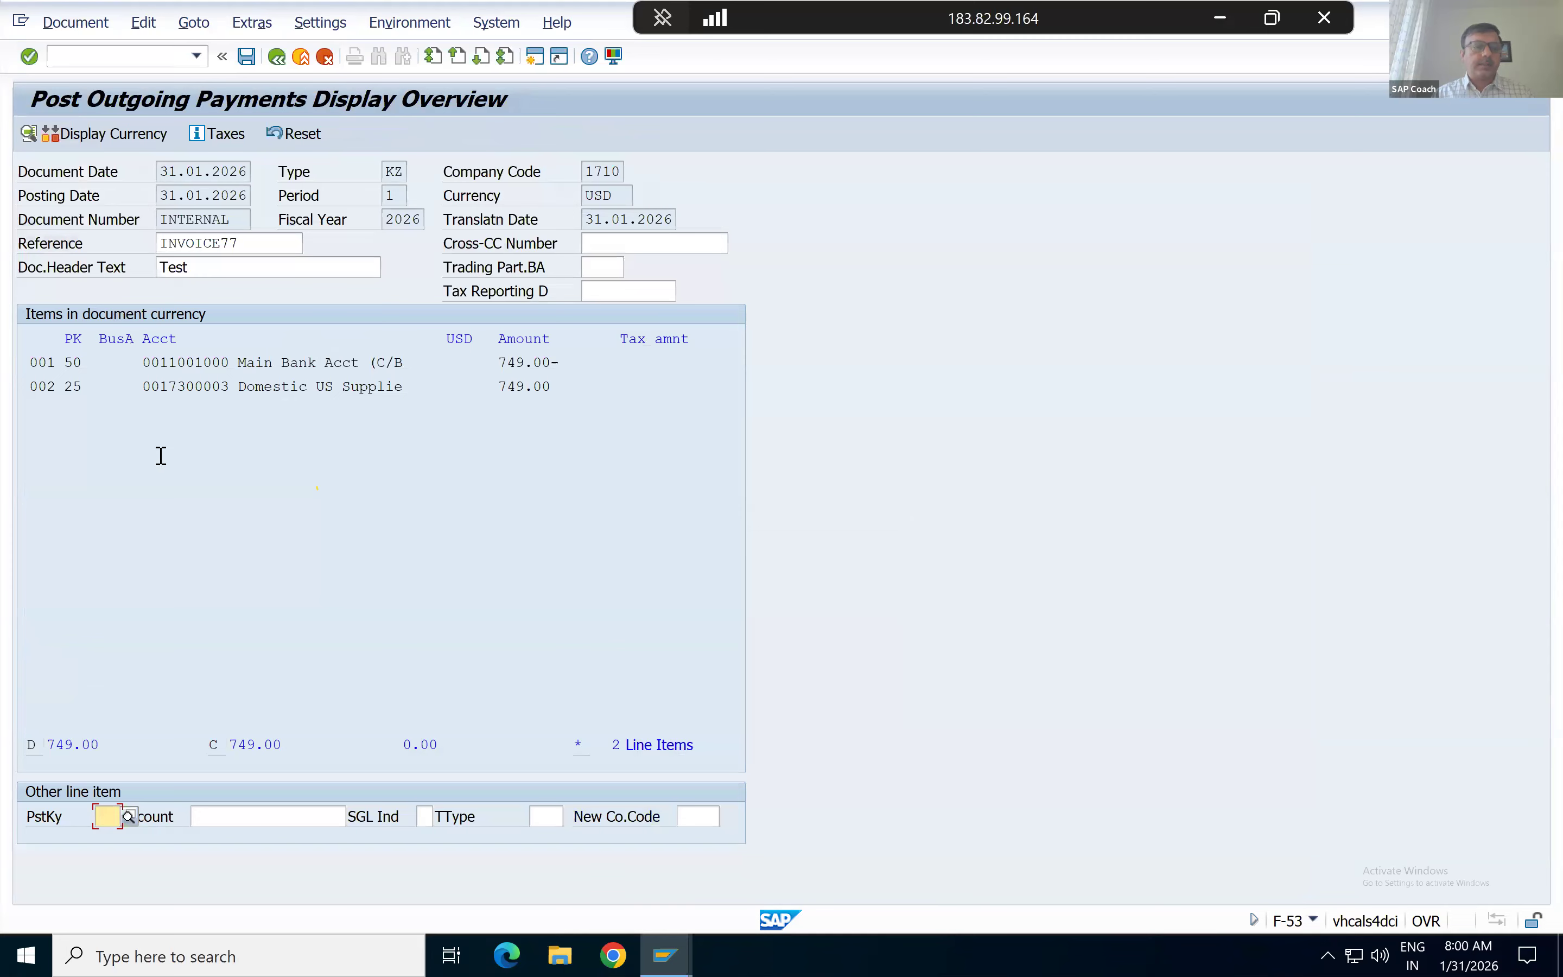
Review the vendor's line item list in the other session and switch back to the simulated payment.
mouse_move(666, 955)
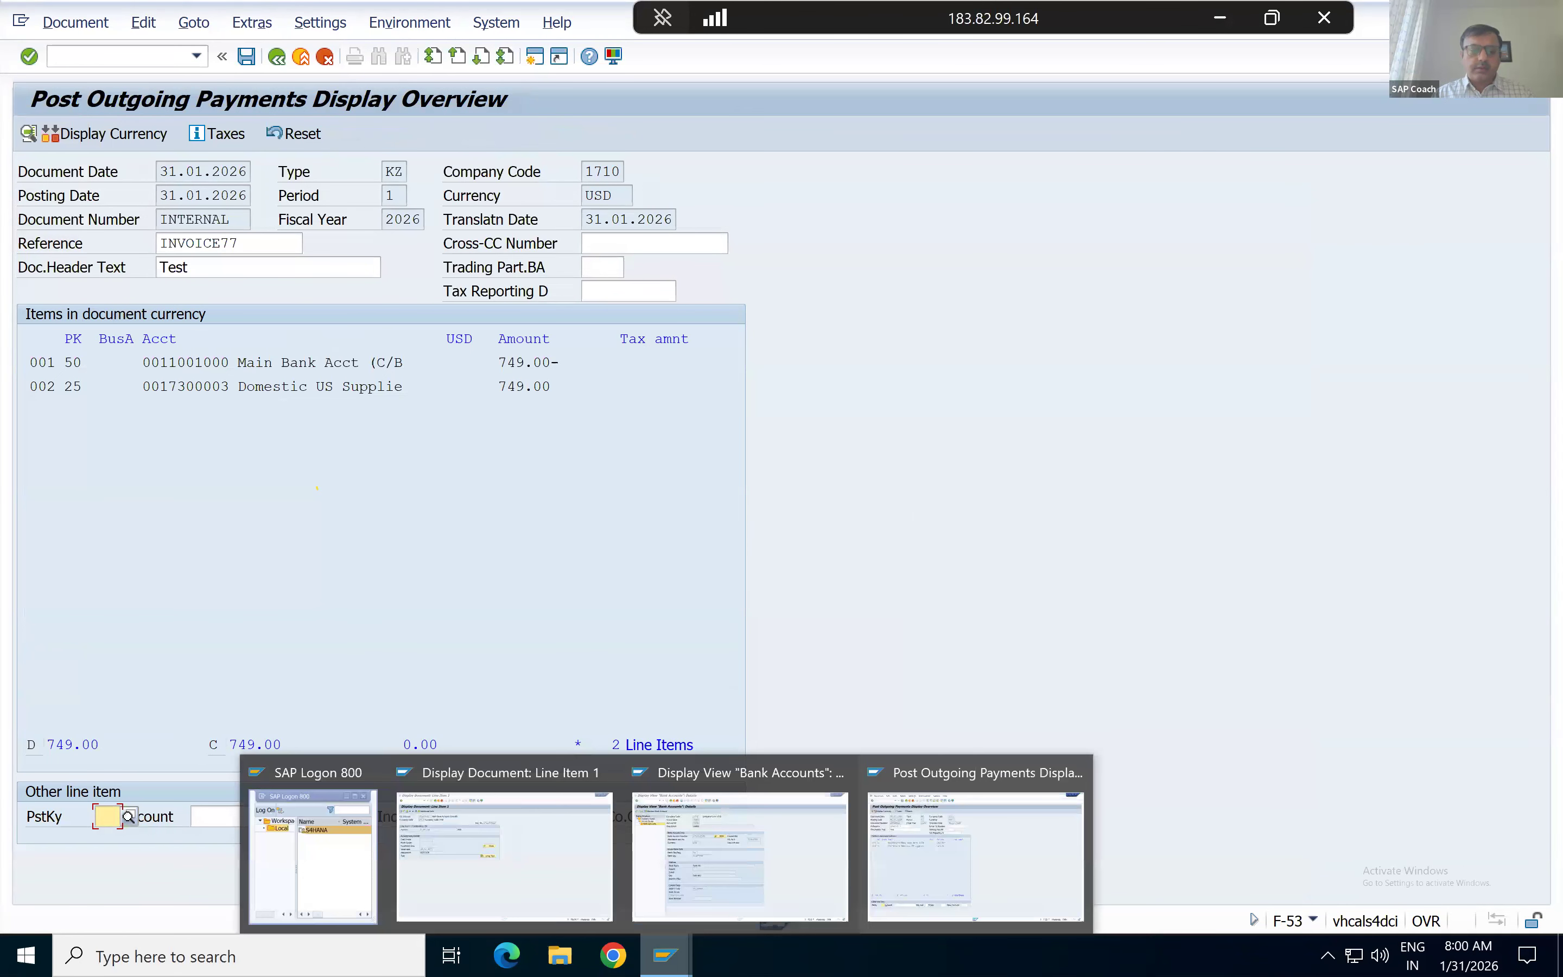
left_click(522, 825)
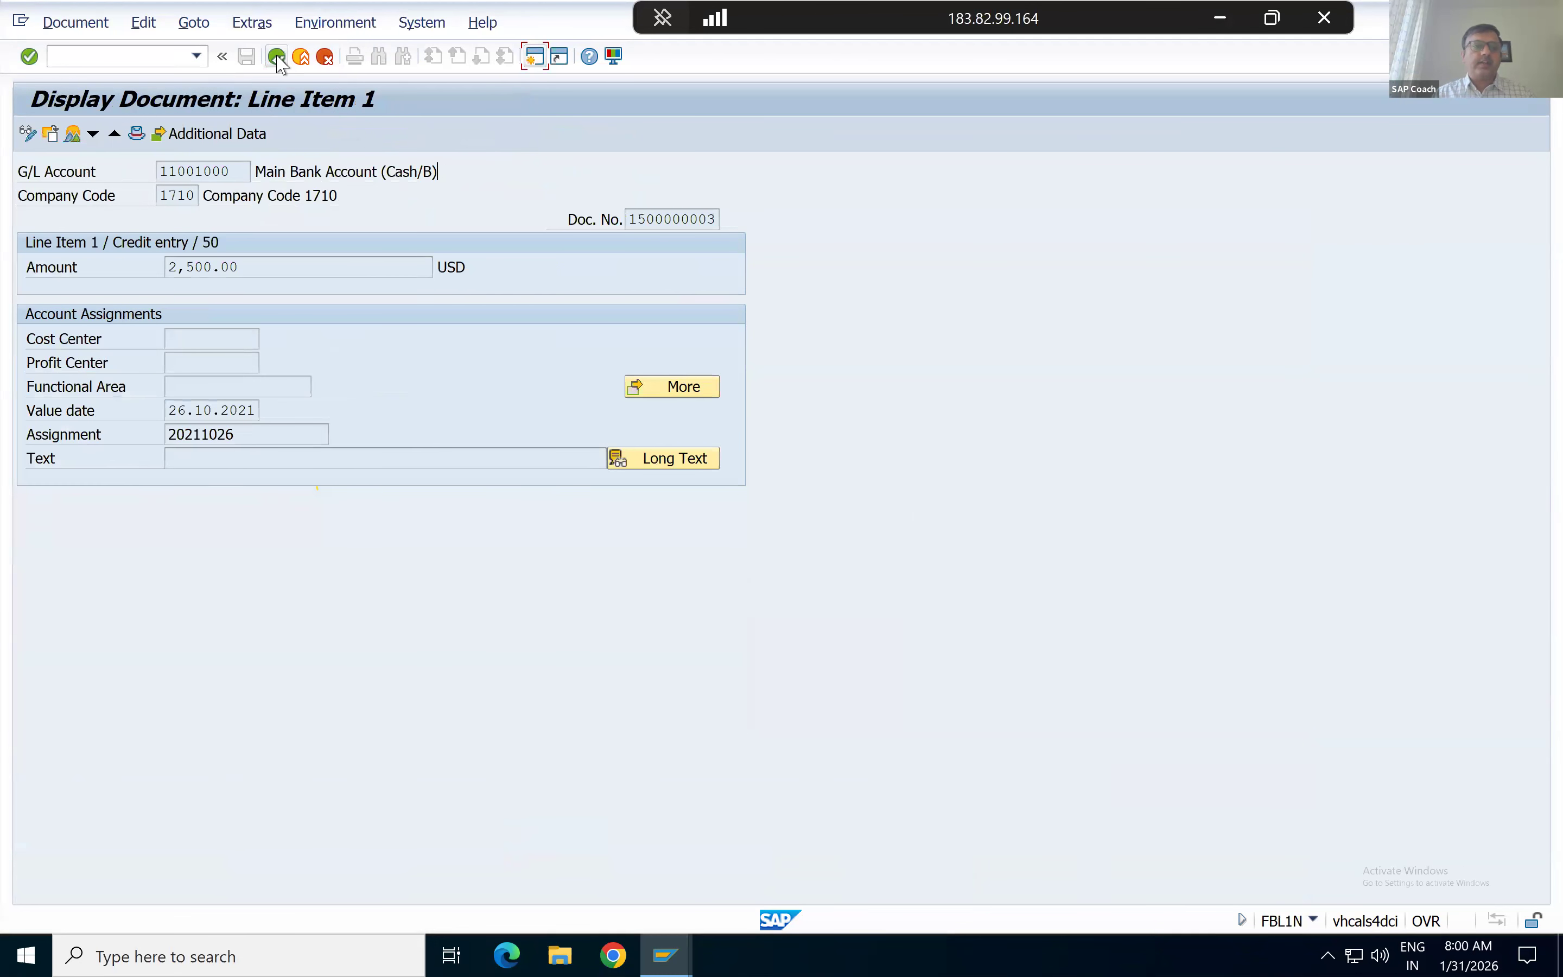
left_click(276, 58)
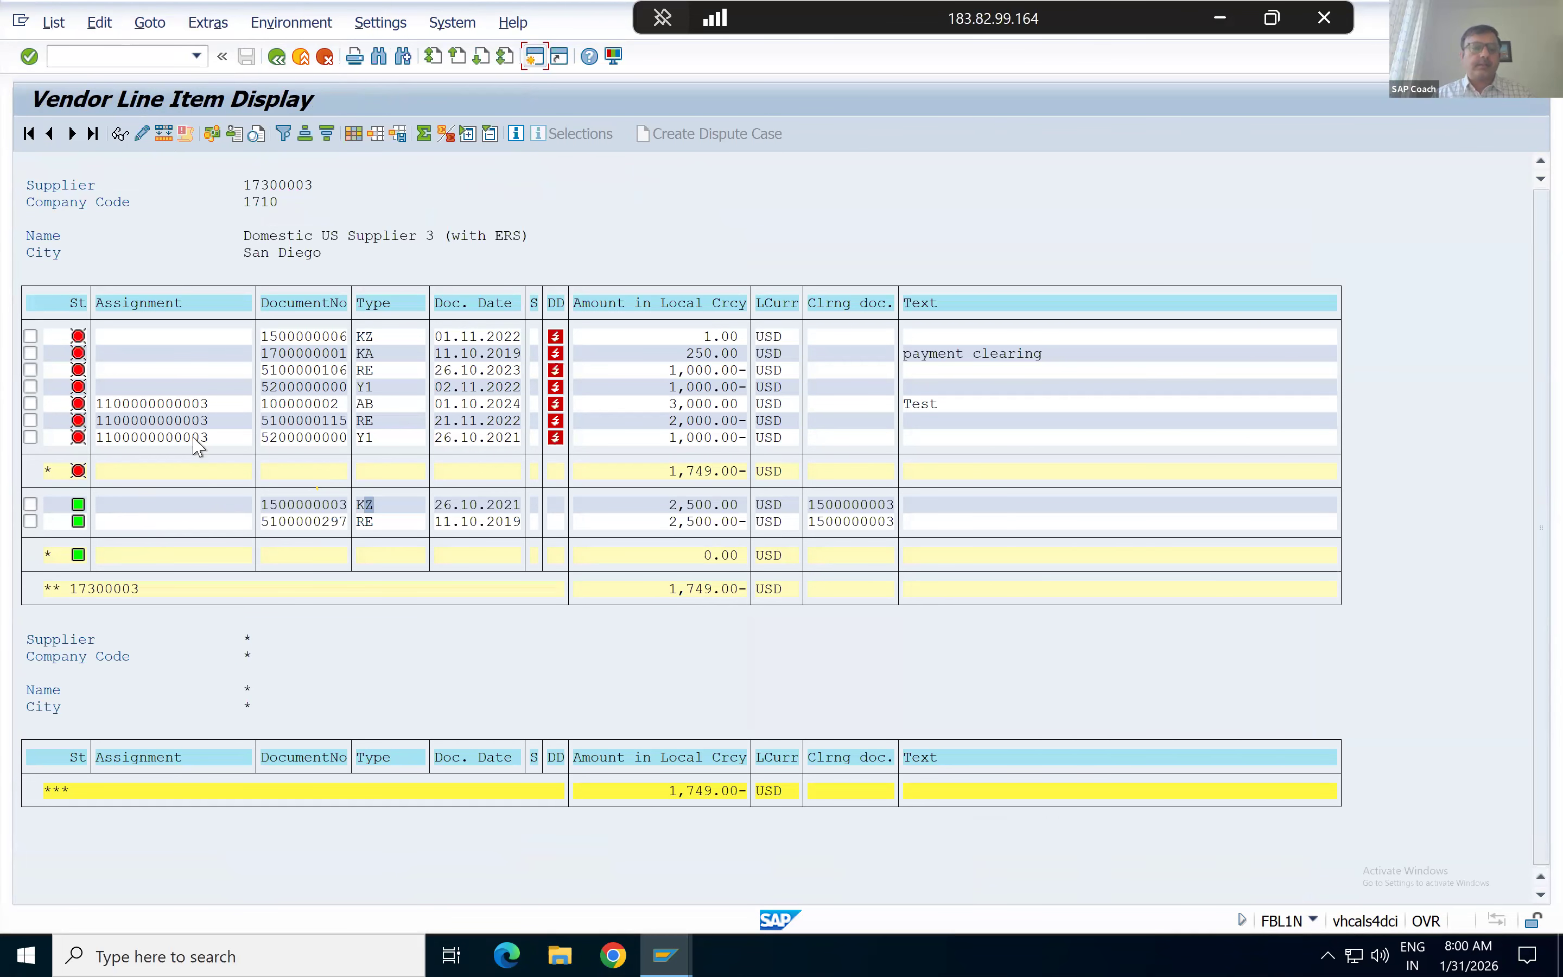
key("alt+Tab")
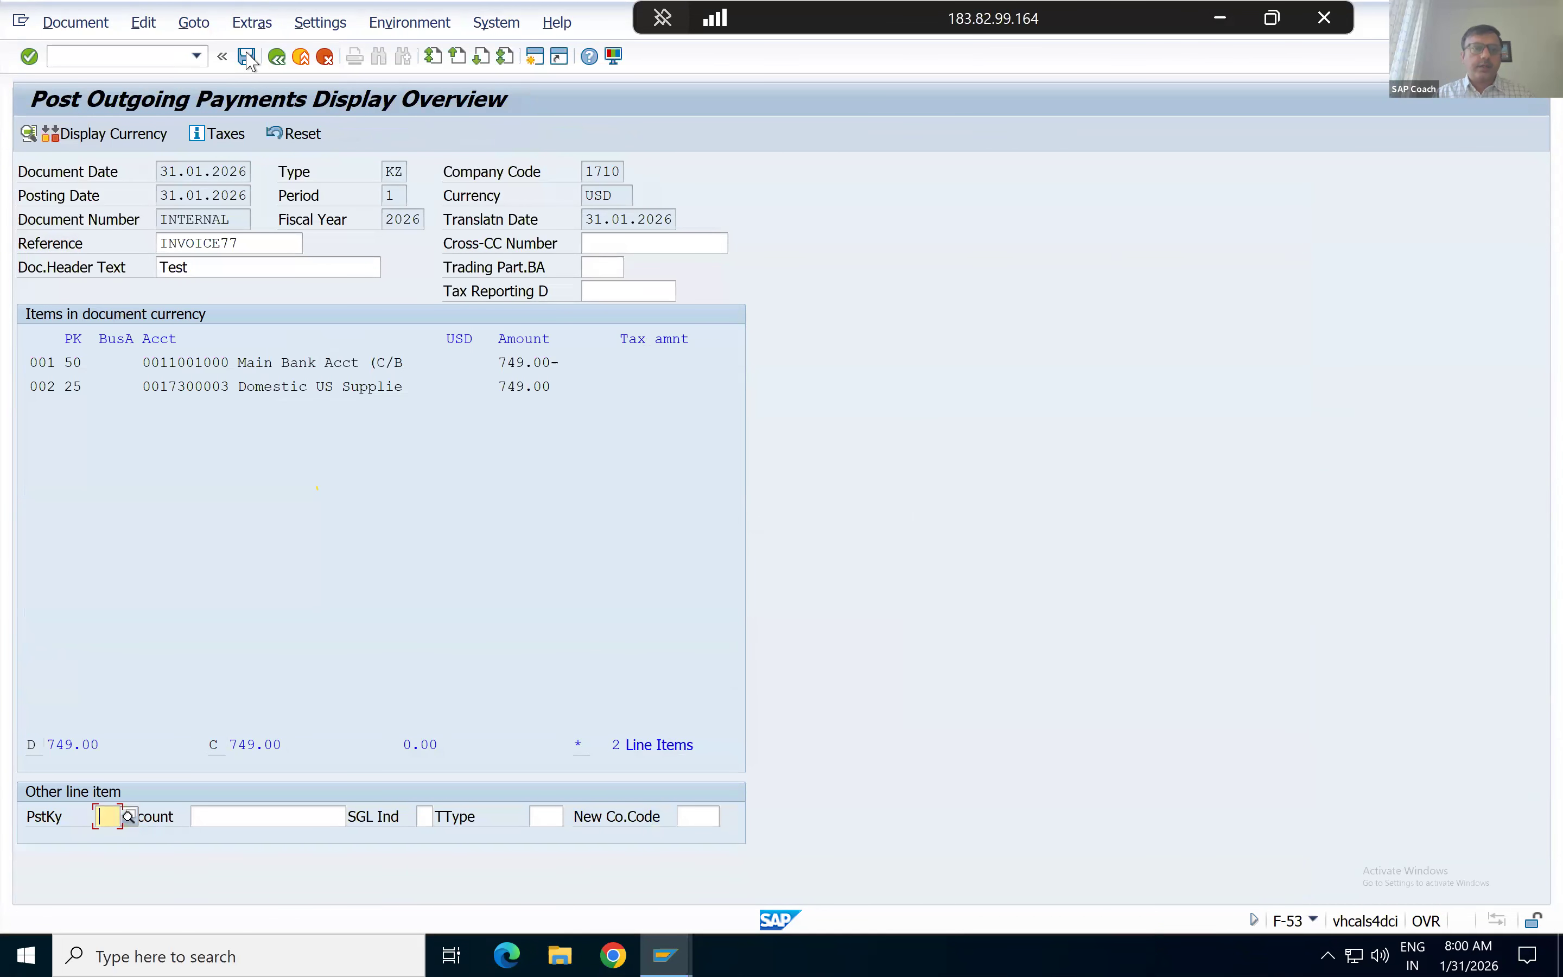
Post the outgoing payment and display the posted document with its vendor line.
left_click(246, 57)
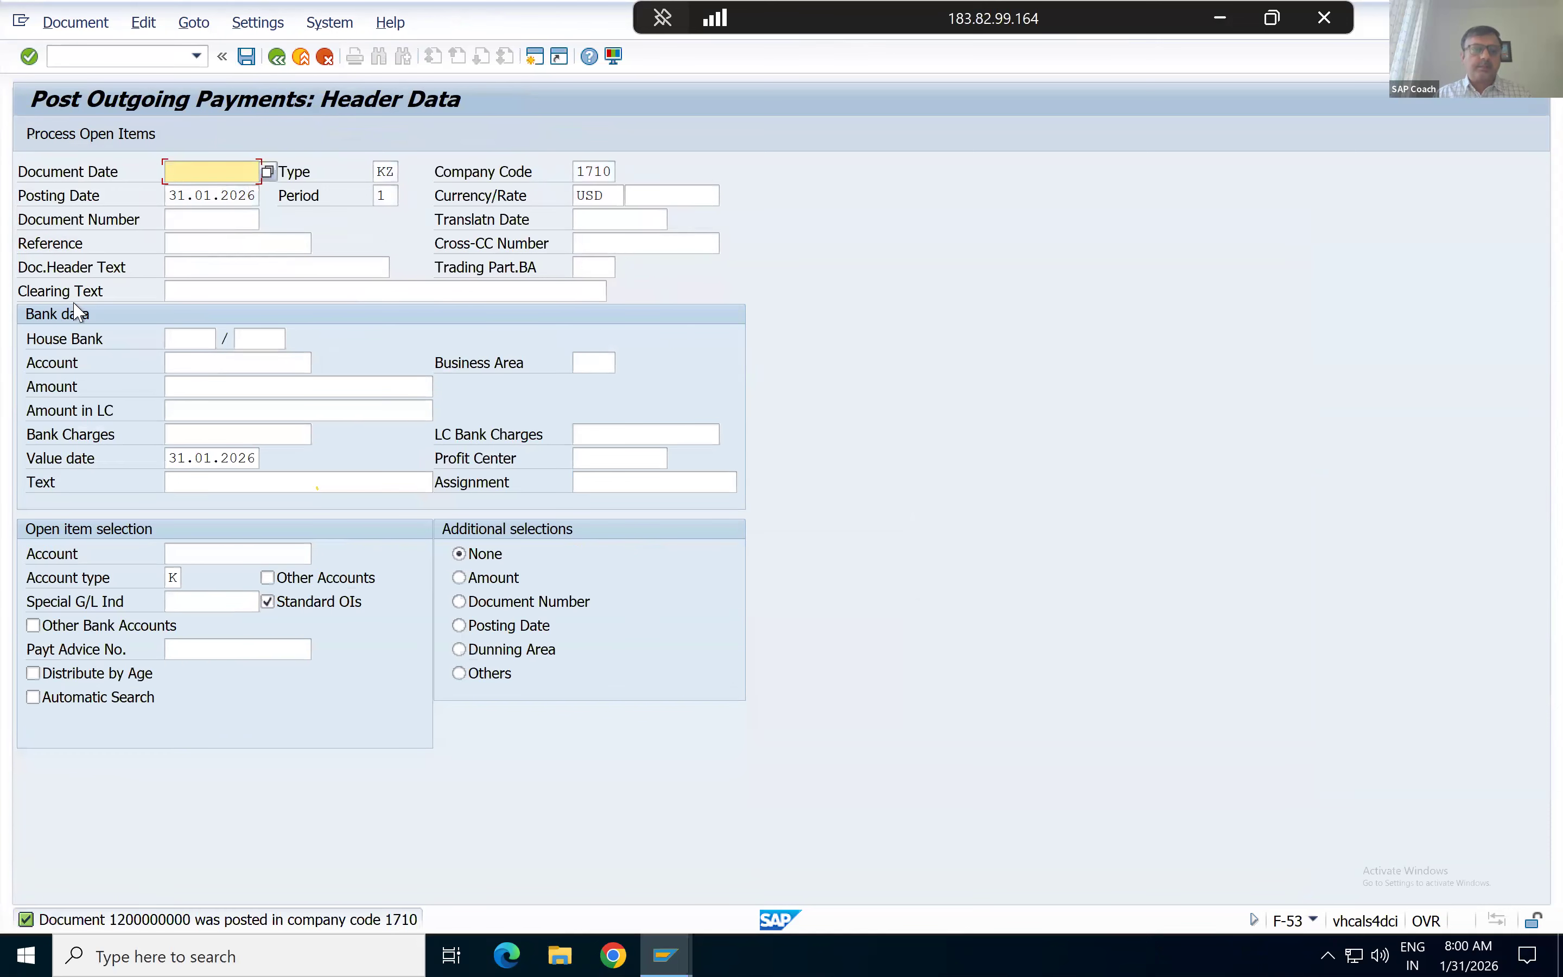
left_click(65, 26)
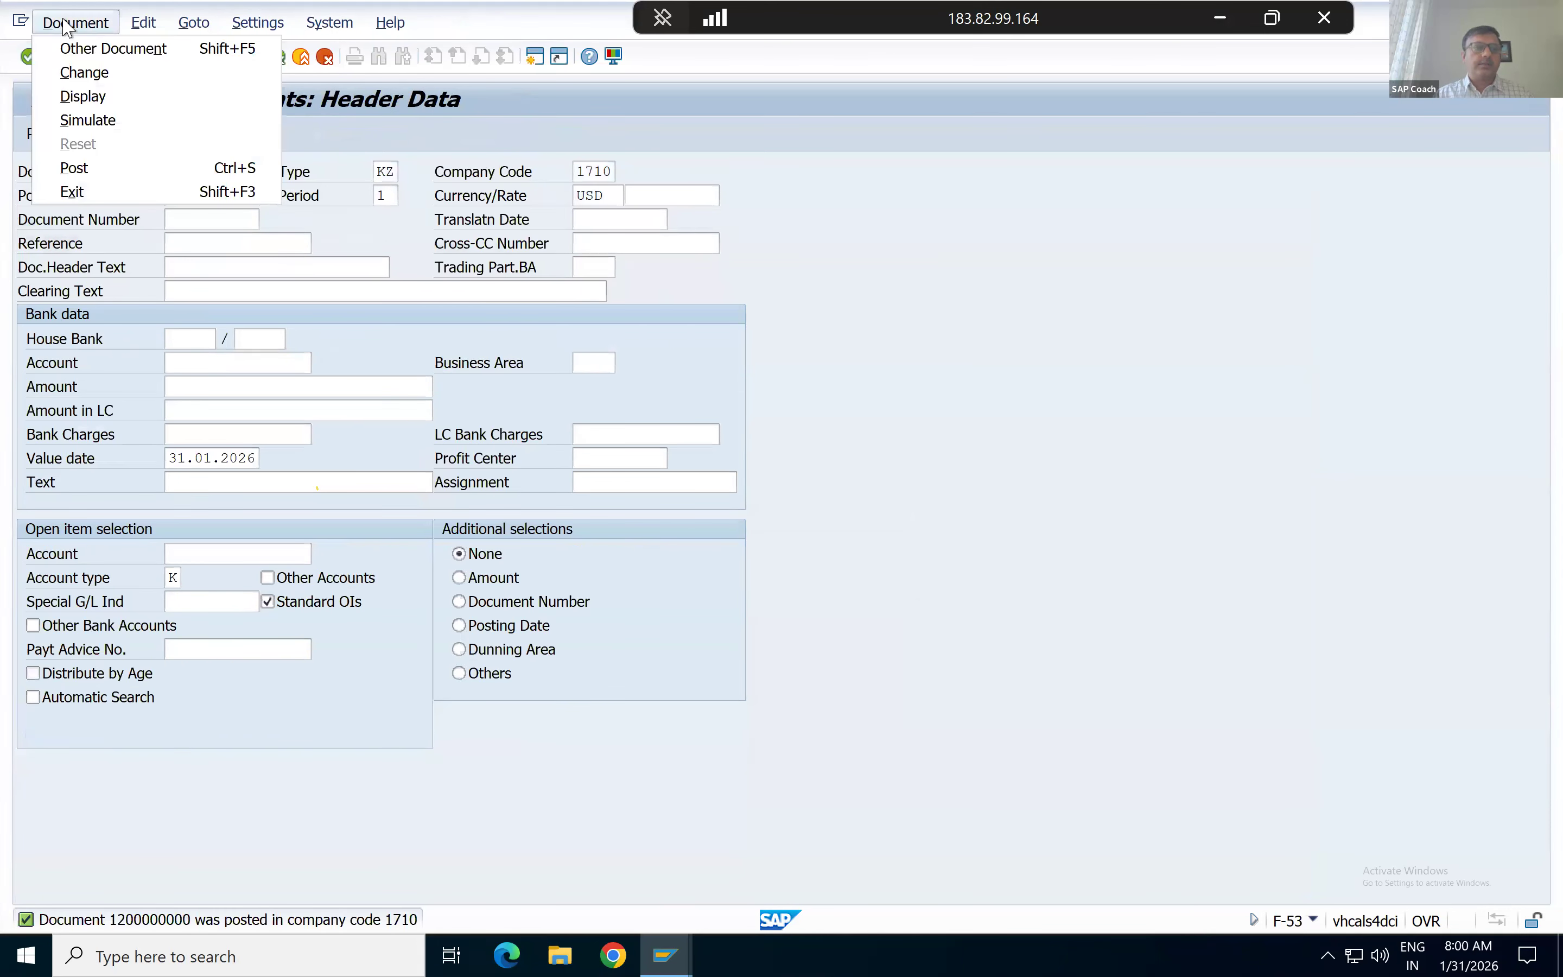
left_click(84, 97)
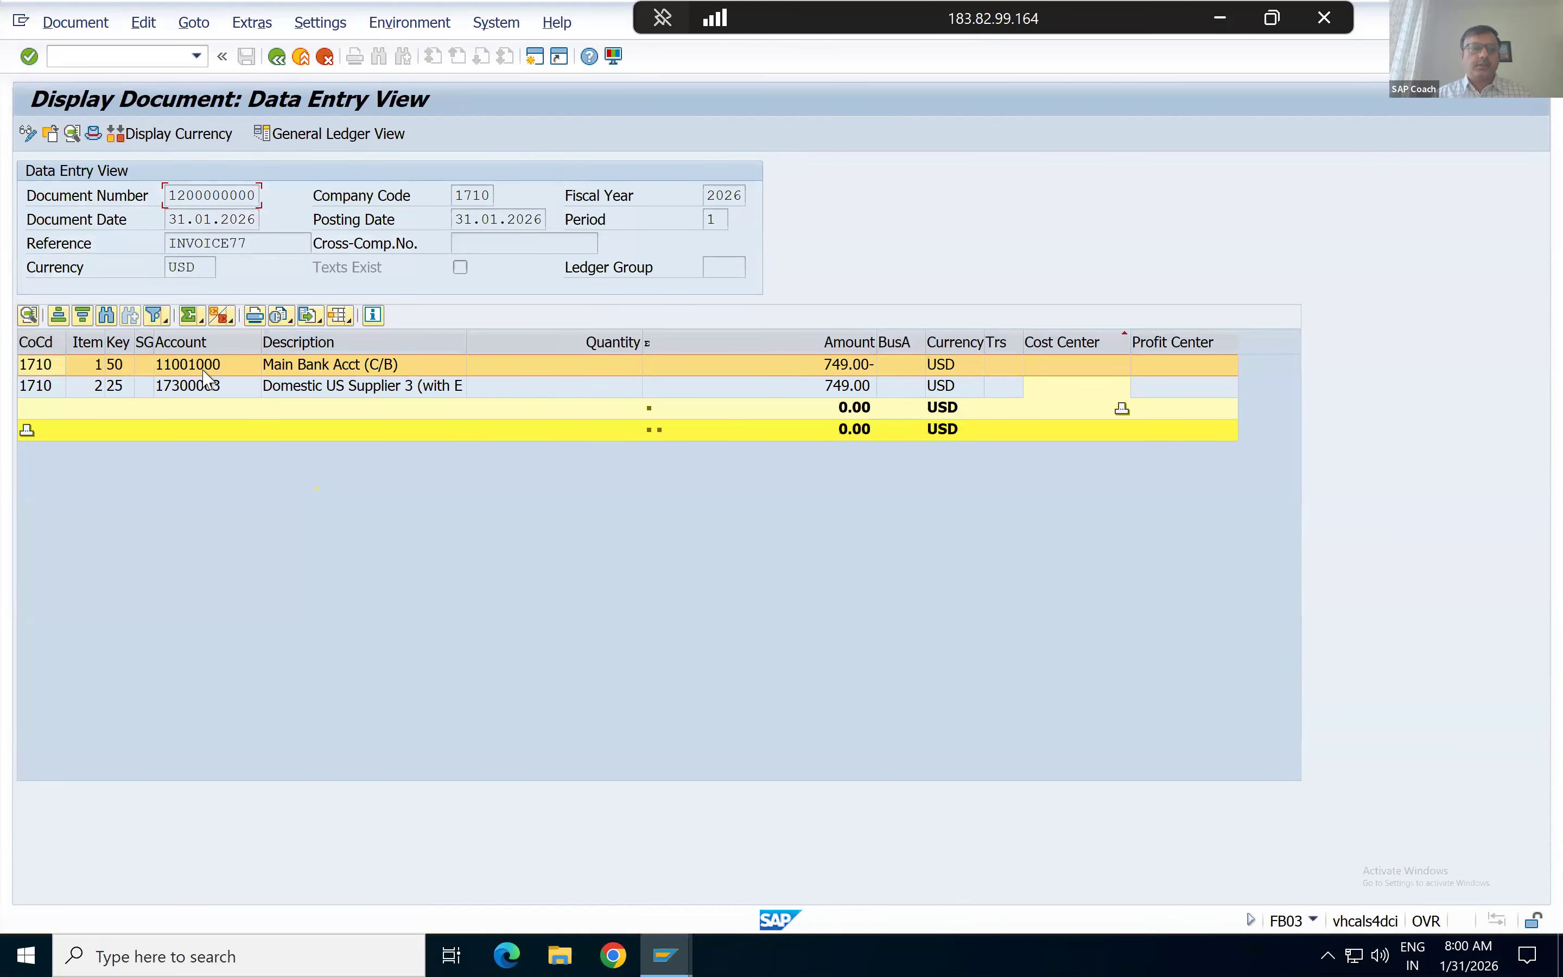
left_click(330, 388)
Switch to the vendor line item display and refresh the list.
key("alt+Tab")
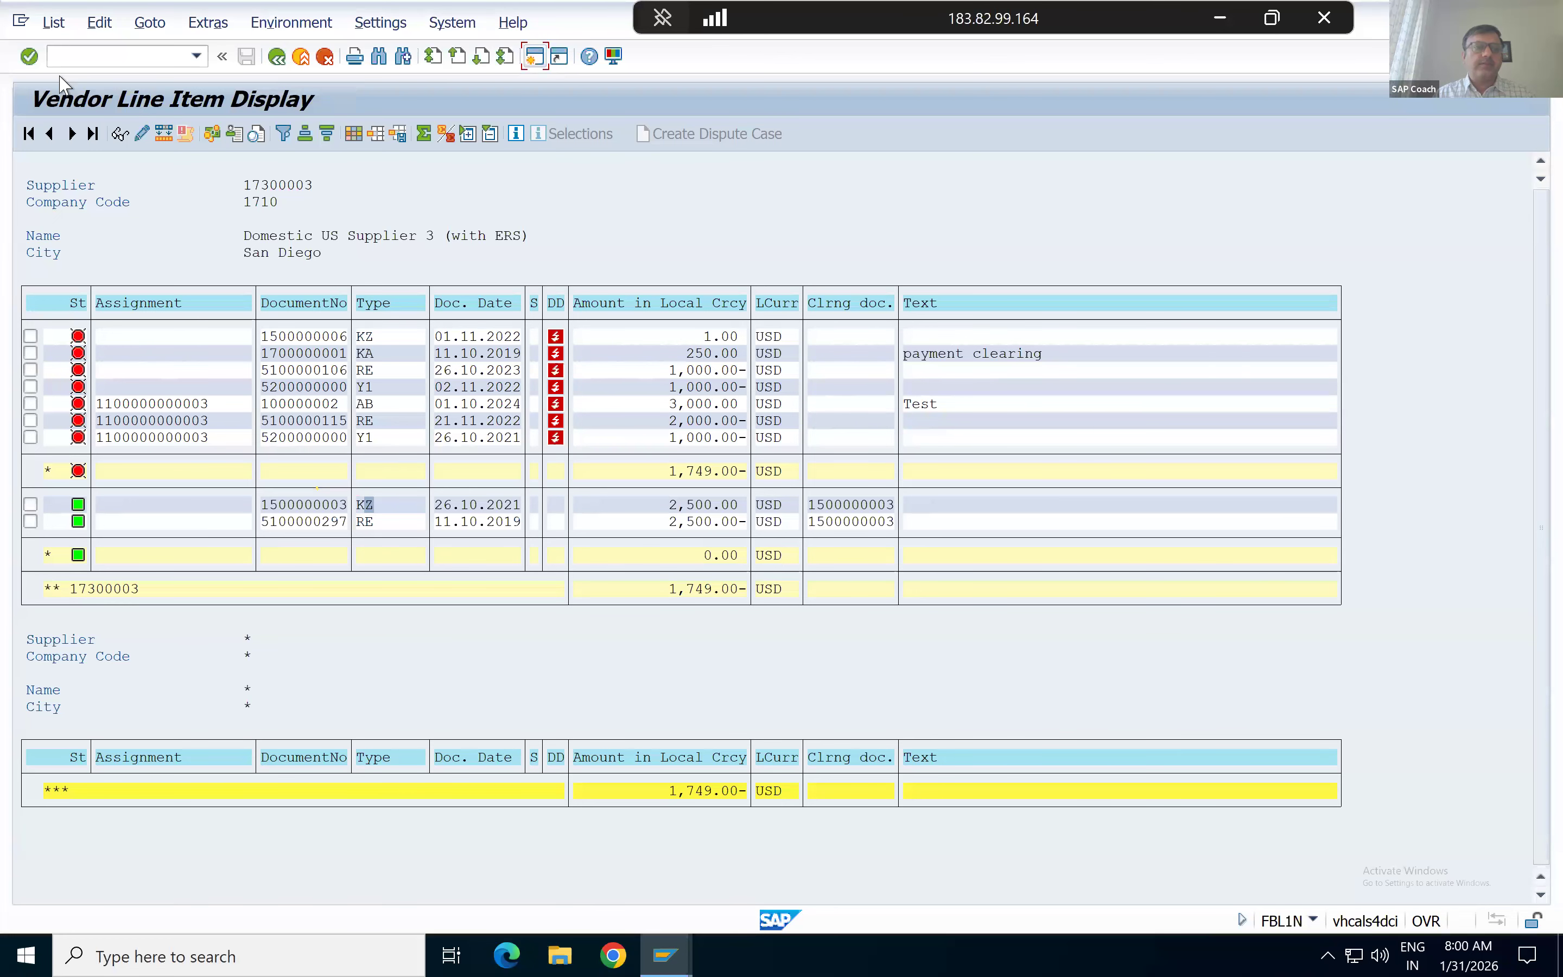
left_click(54, 26)
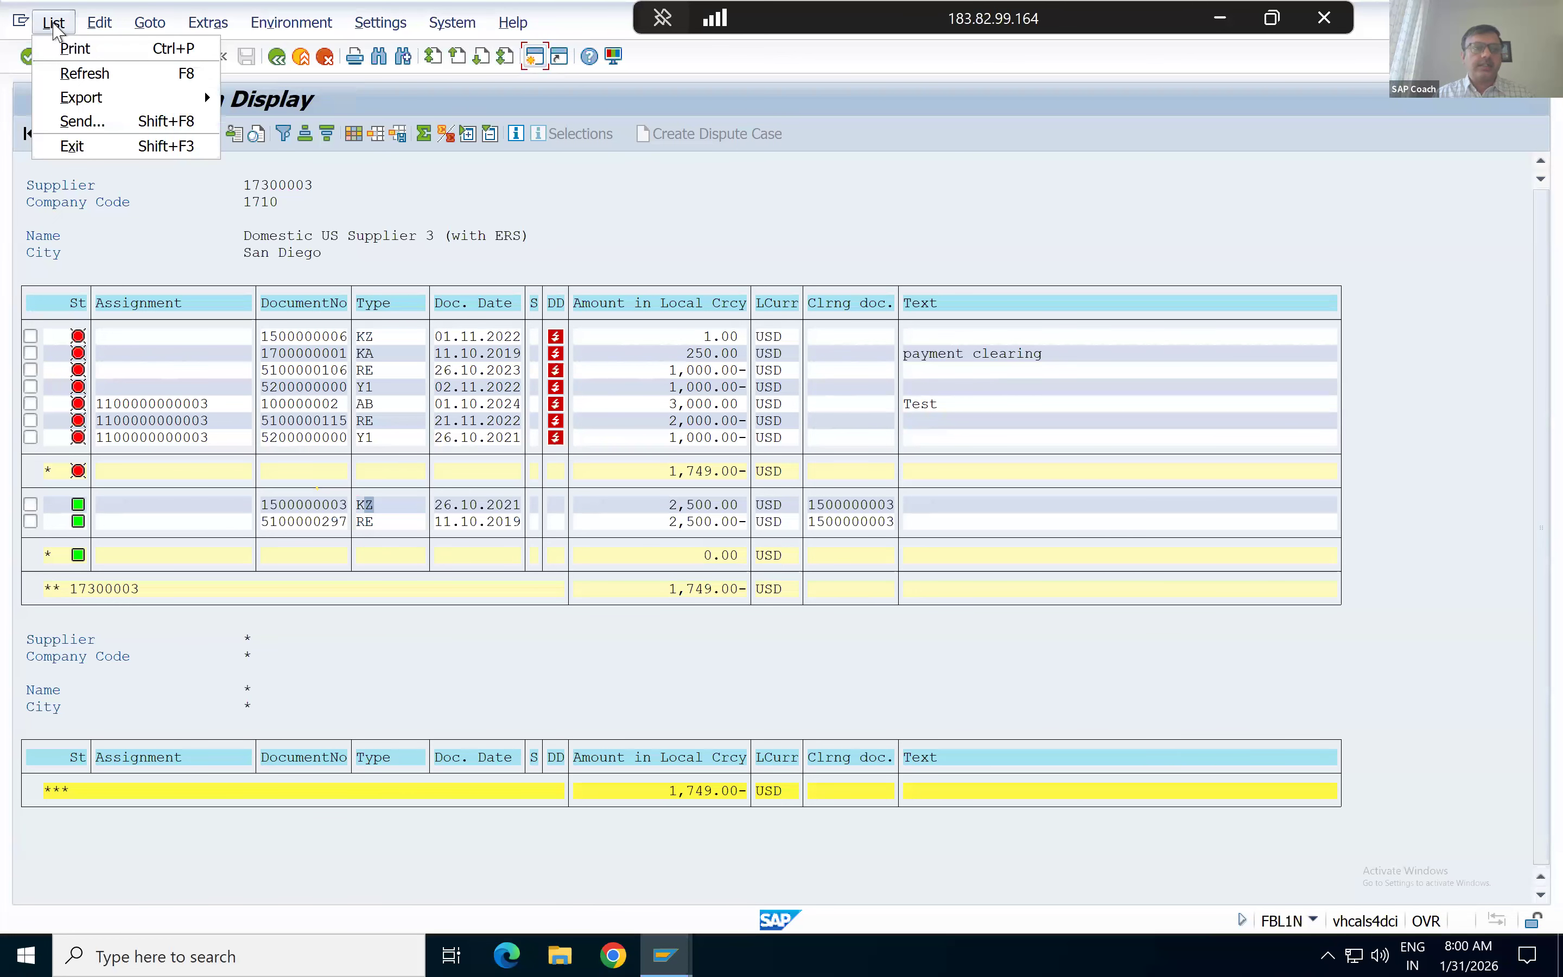
left_click(63, 75)
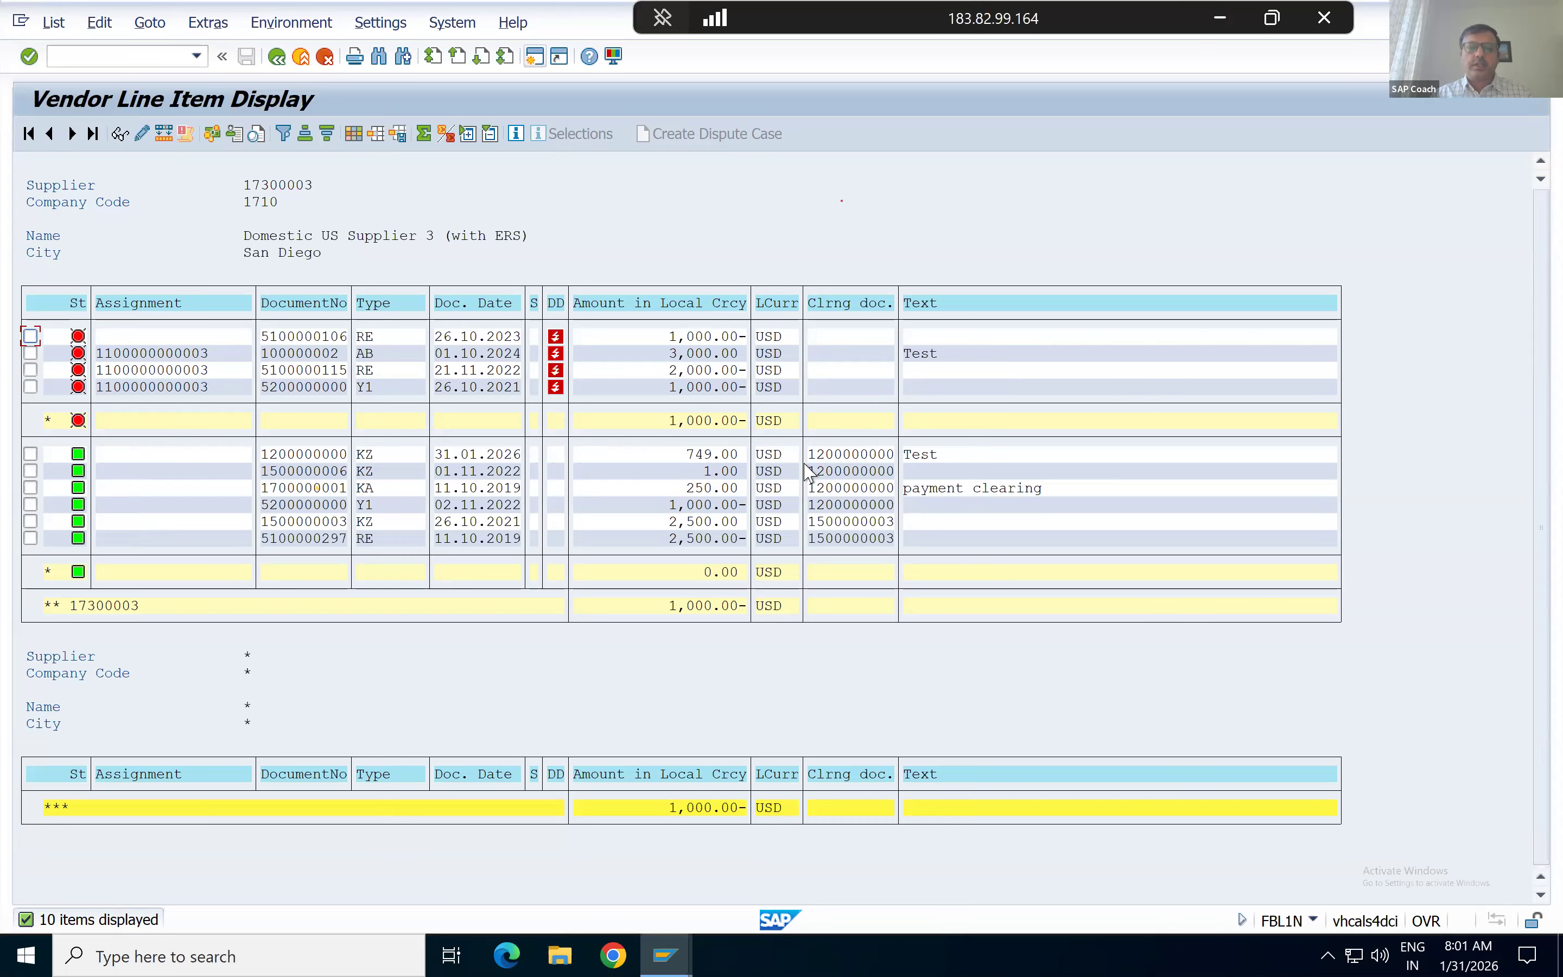
Examine the clearing document numbers and the amounts of the items cleared by the new payment.
left_click_drag(811, 452, 900, 506)
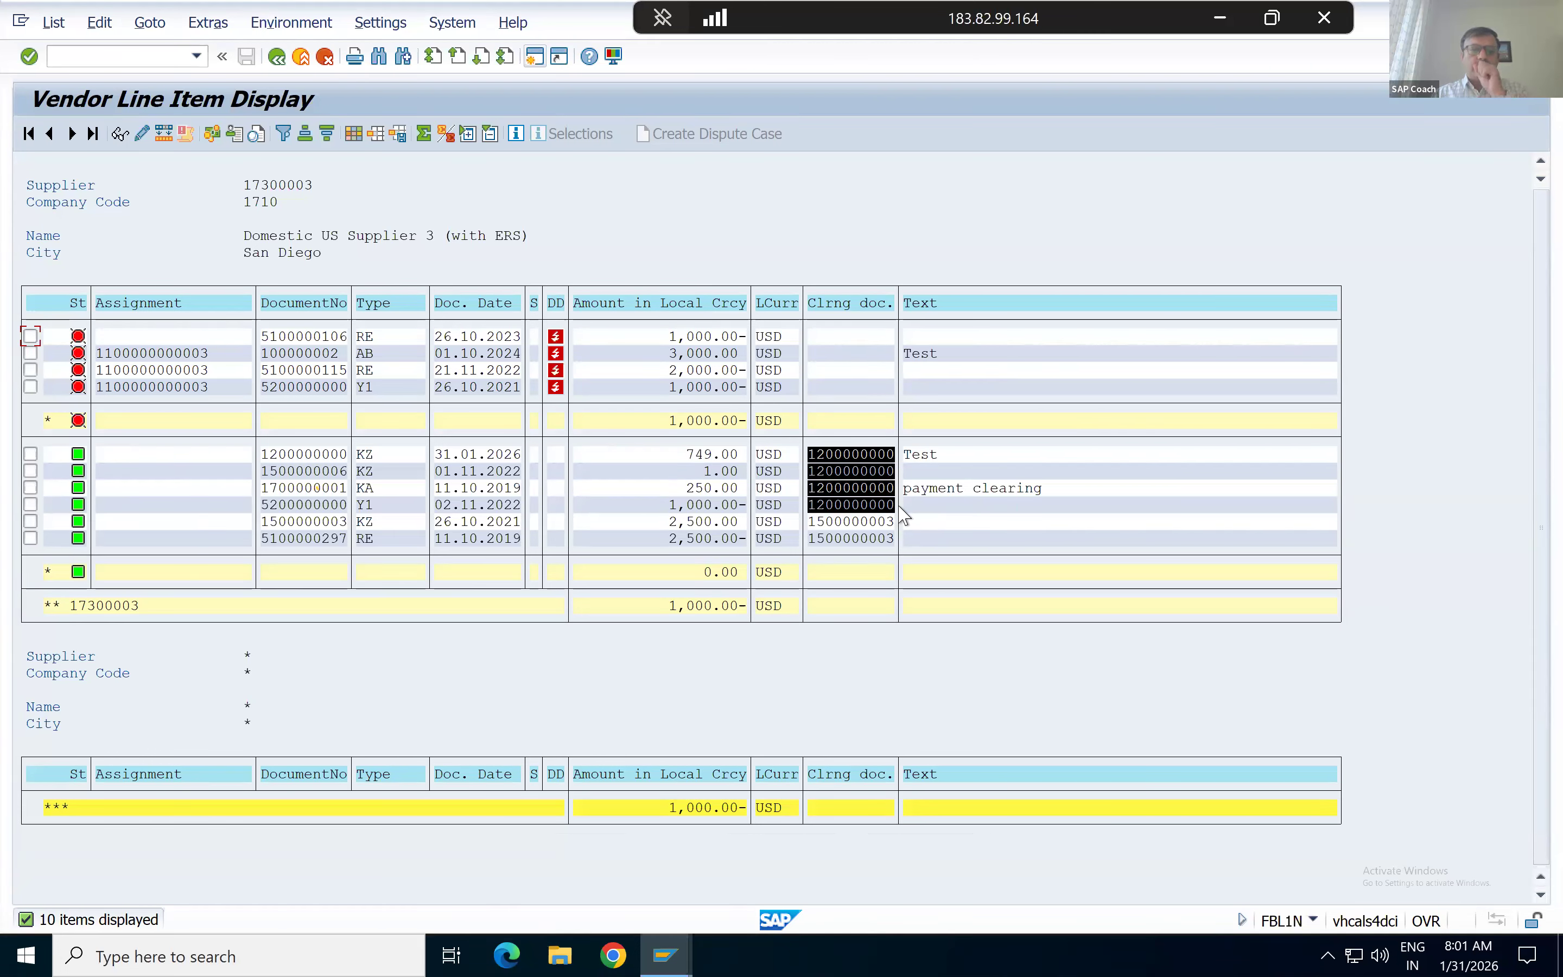
left_click(905, 517)
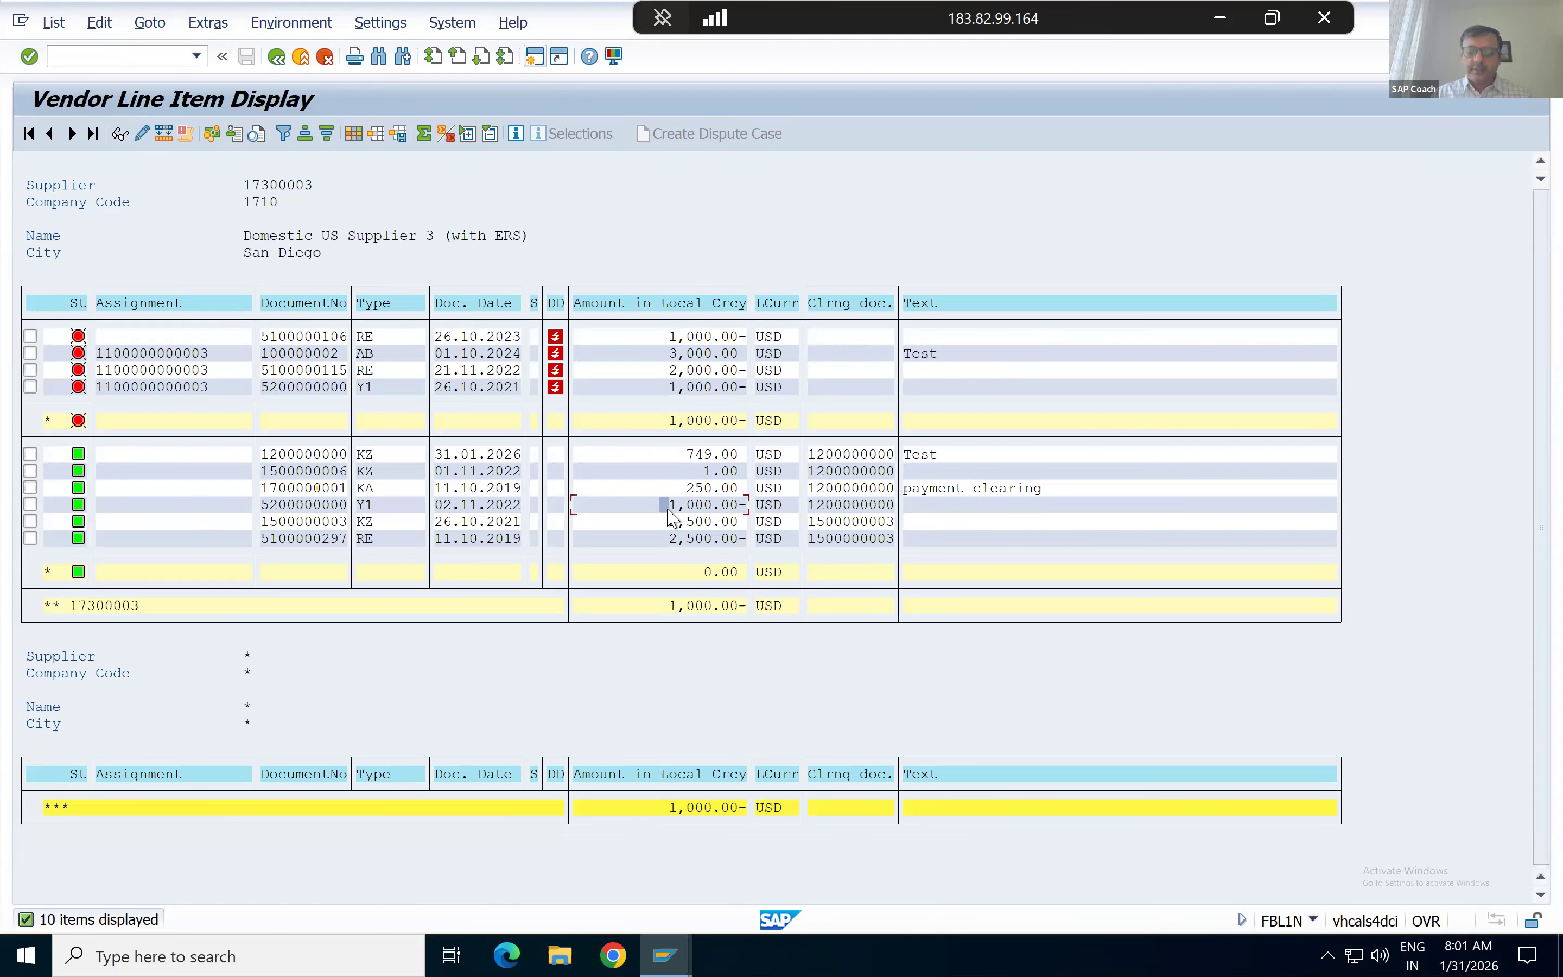
key("Up")
key("Up")
key("Up")
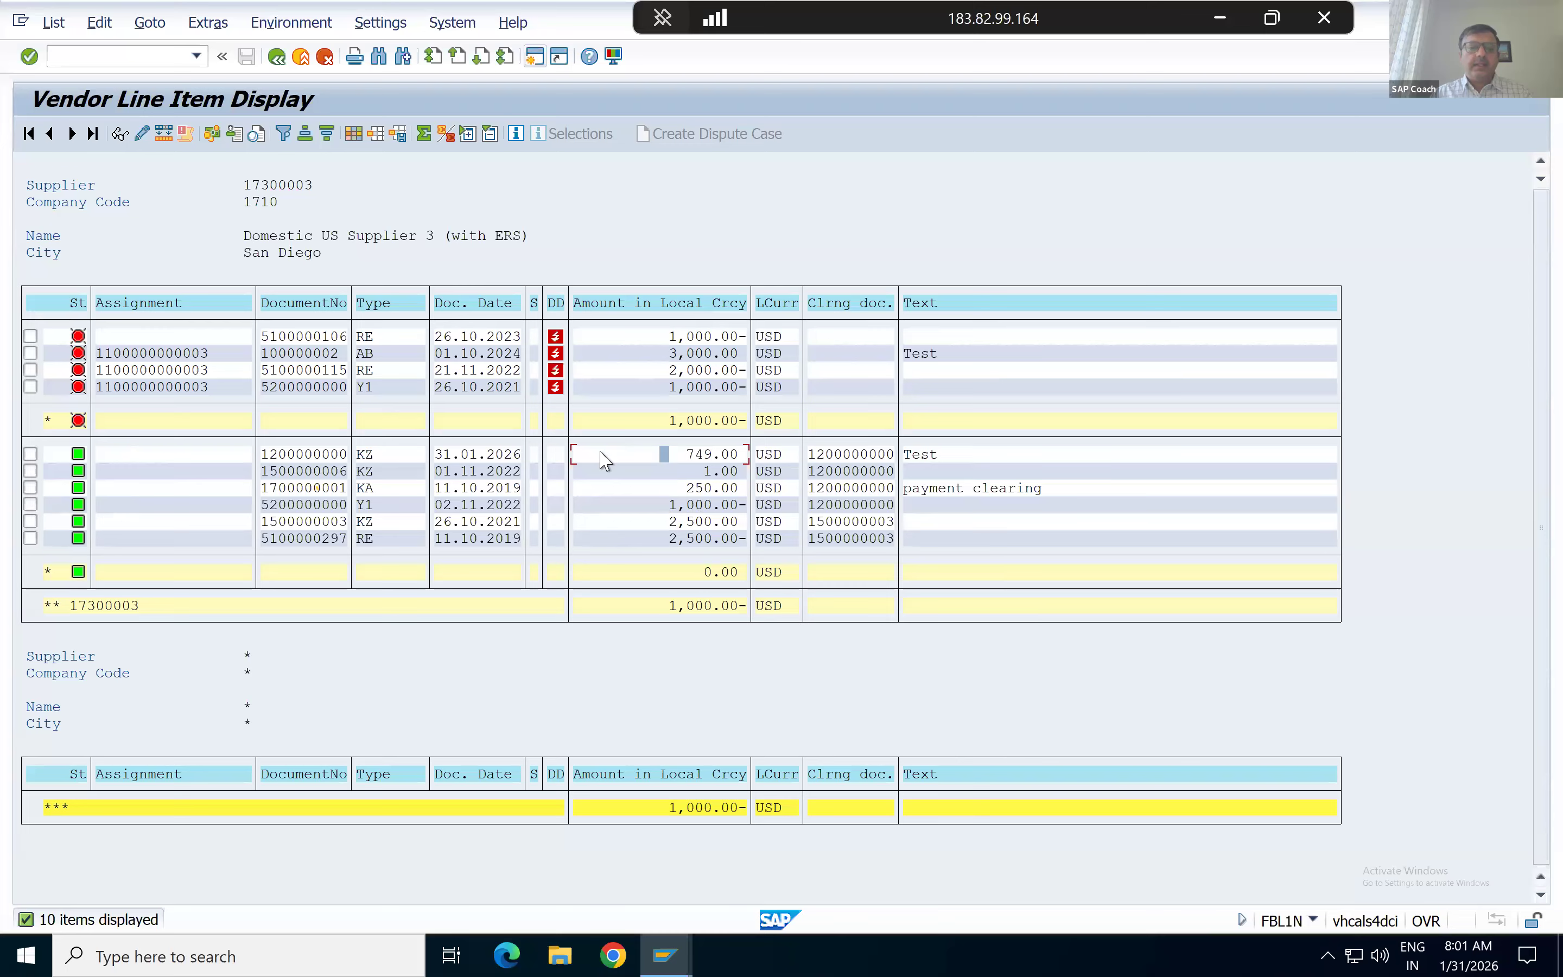
left_click(690, 453)
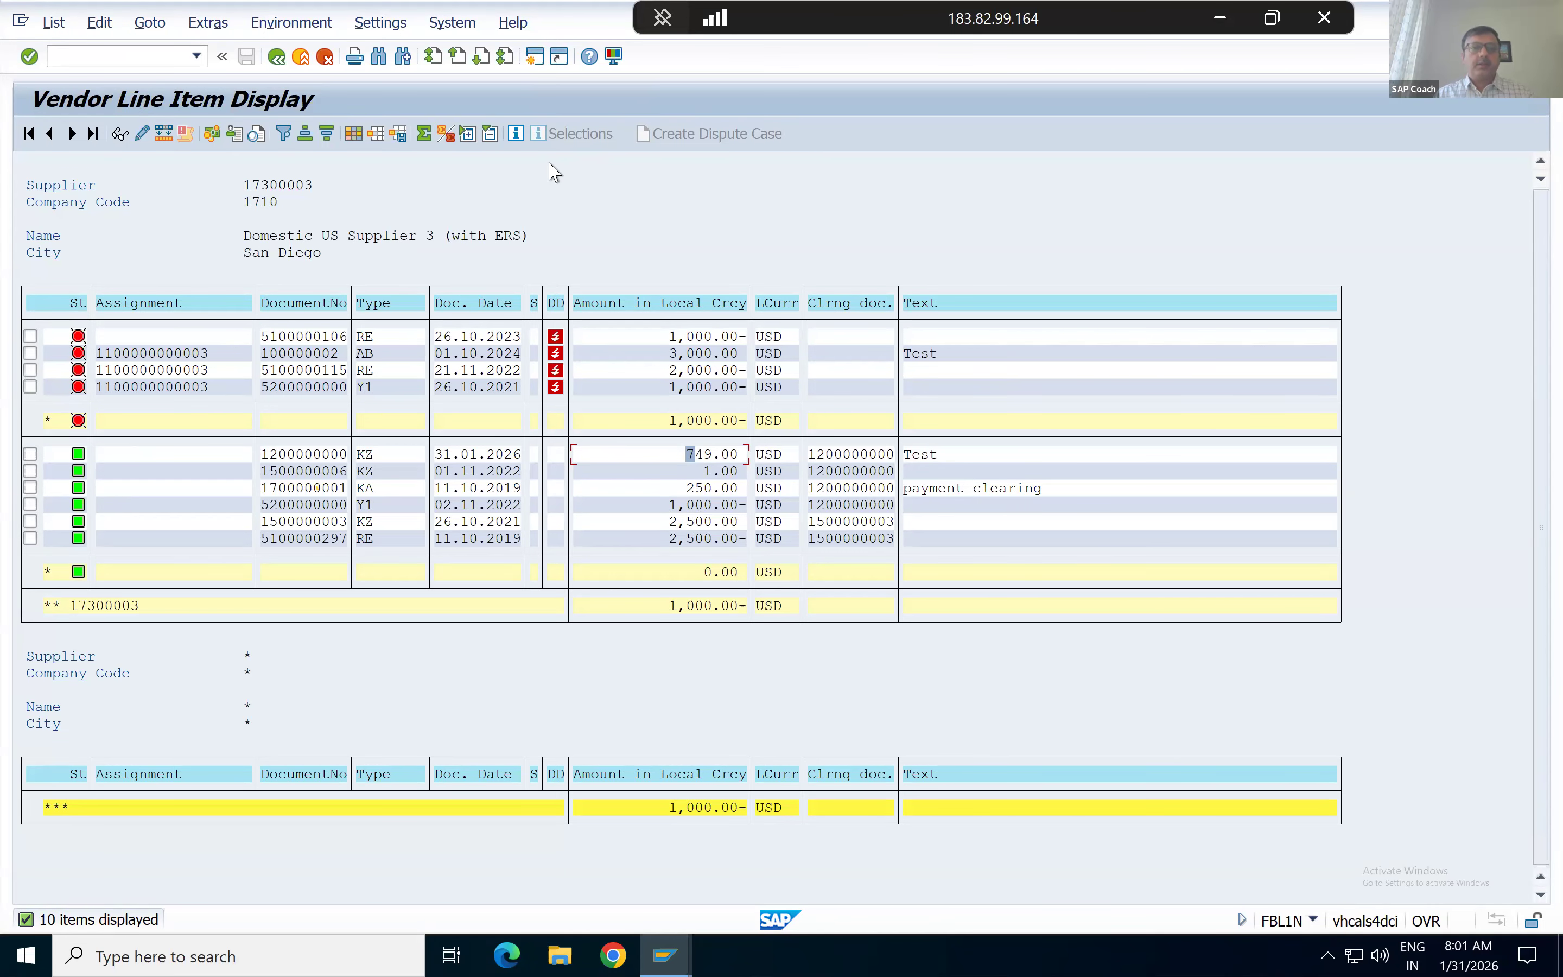
Leave the document display and outgoing payment entry for SAP Easy Access, and exit the USBA1 bank account display.
key("F2")
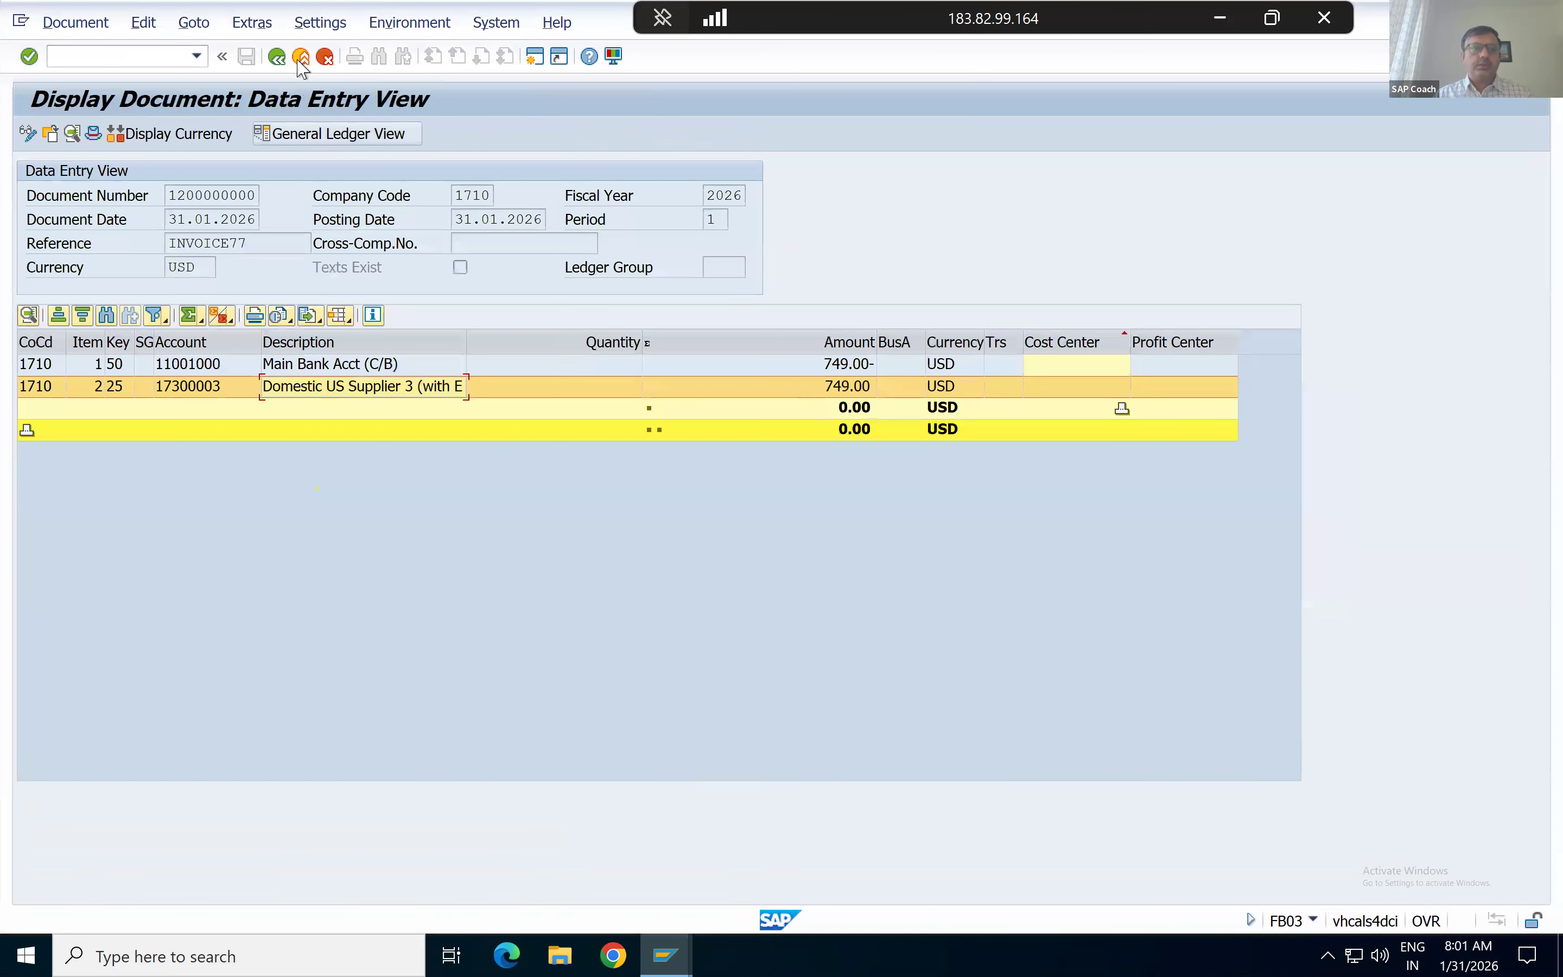
left_click(277, 58)
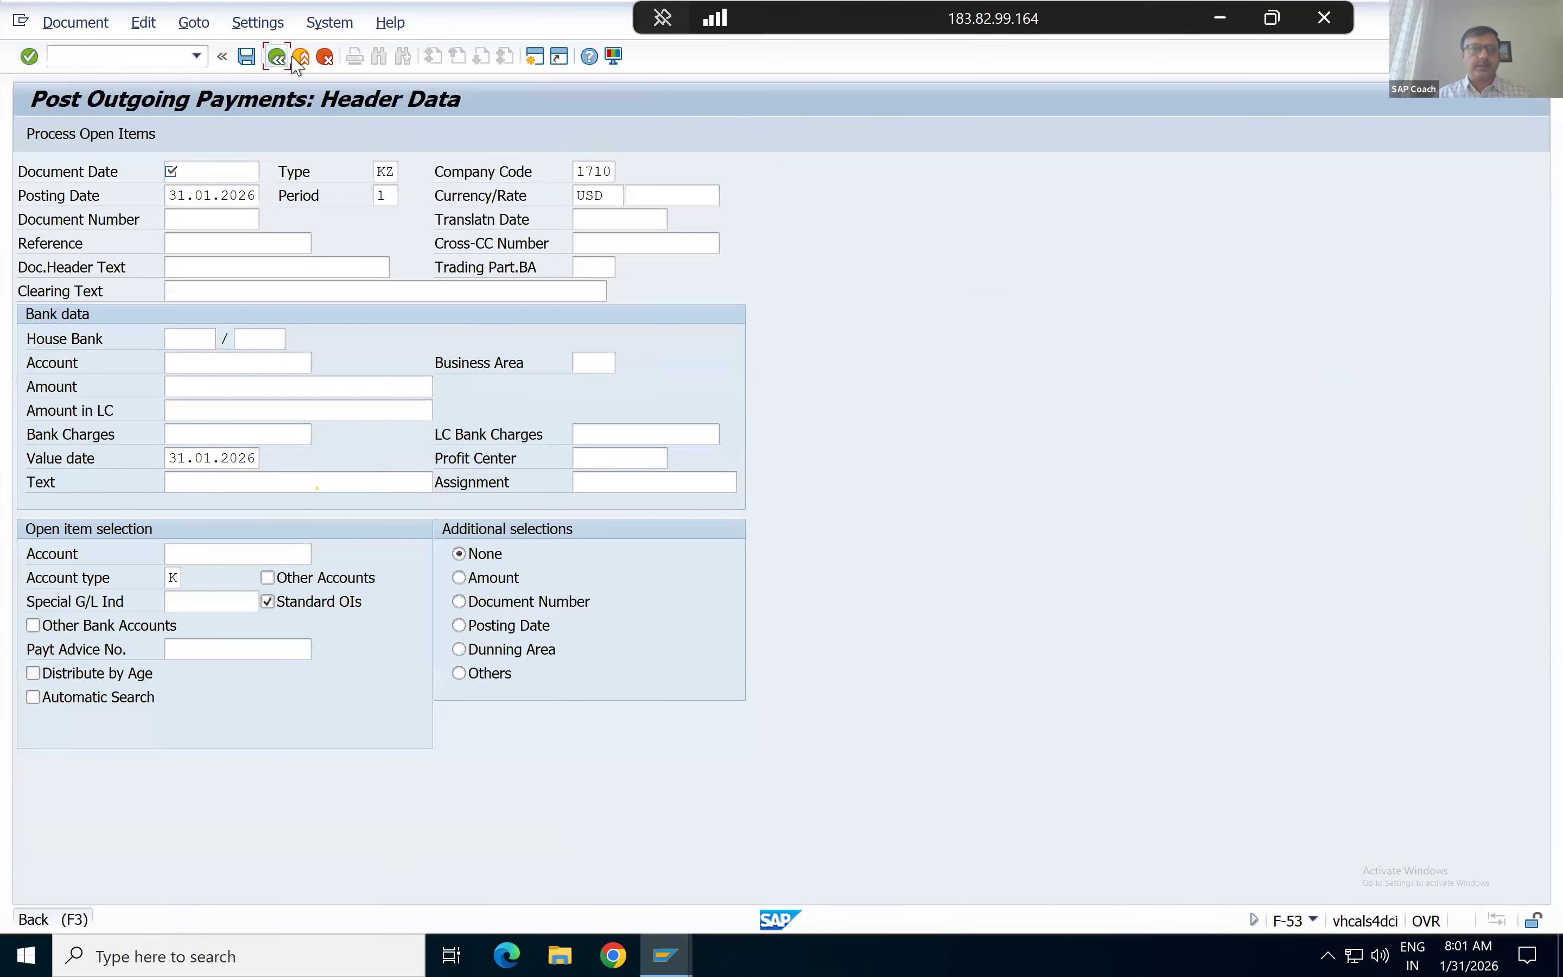
left_click(278, 58)
left_click(323, 445)
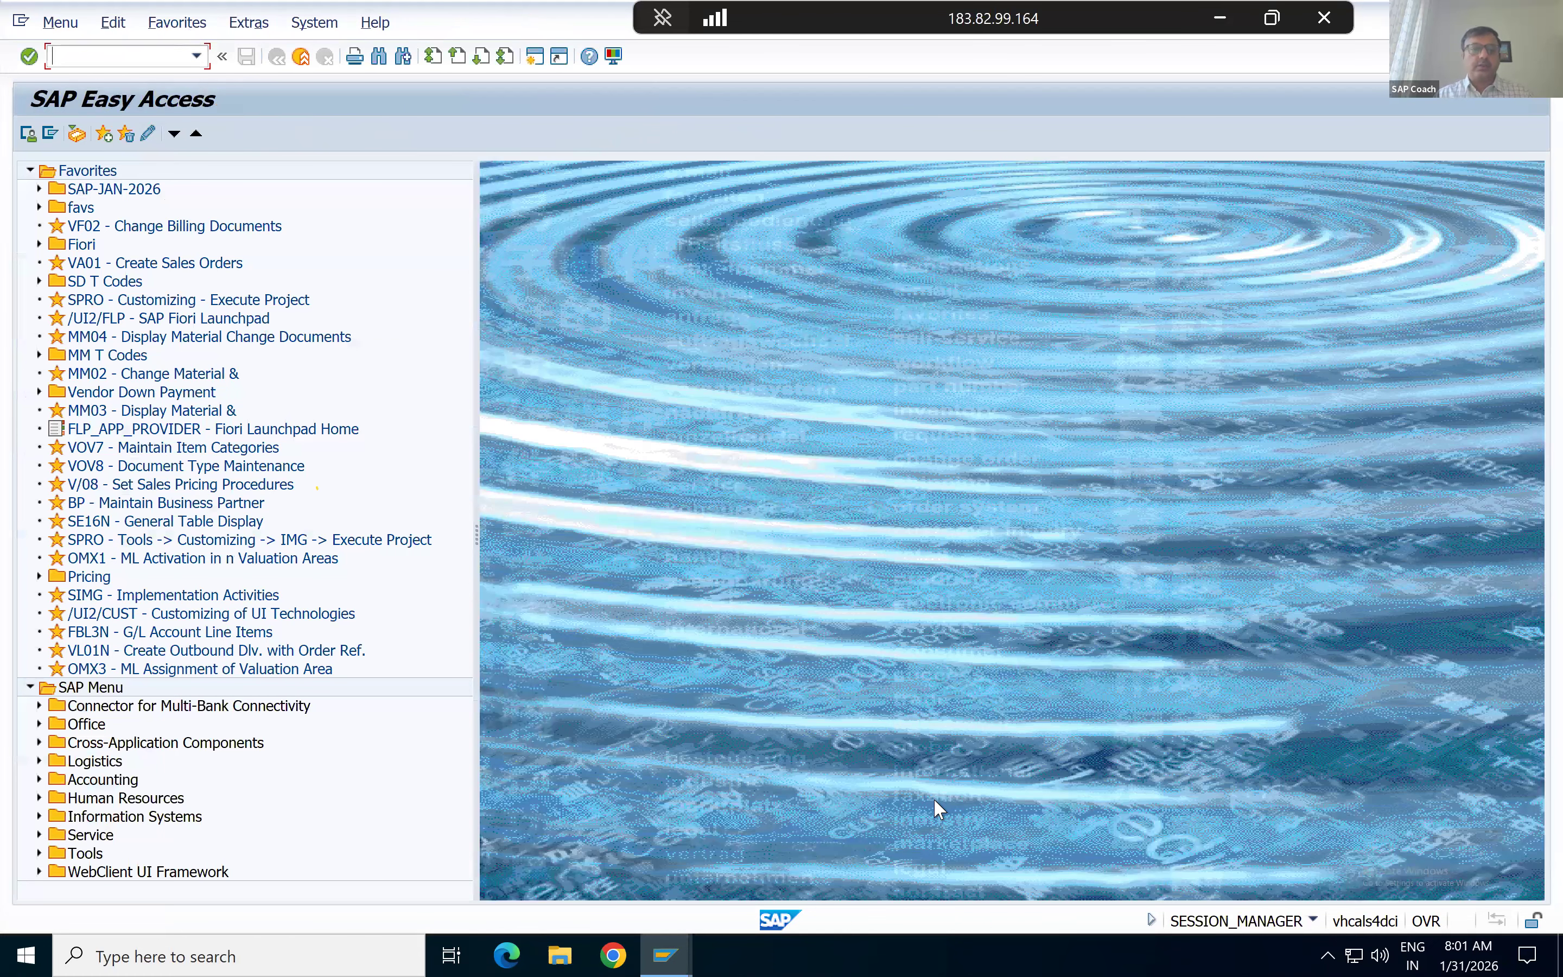
left_click(936, 807)
left_click(302, 58)
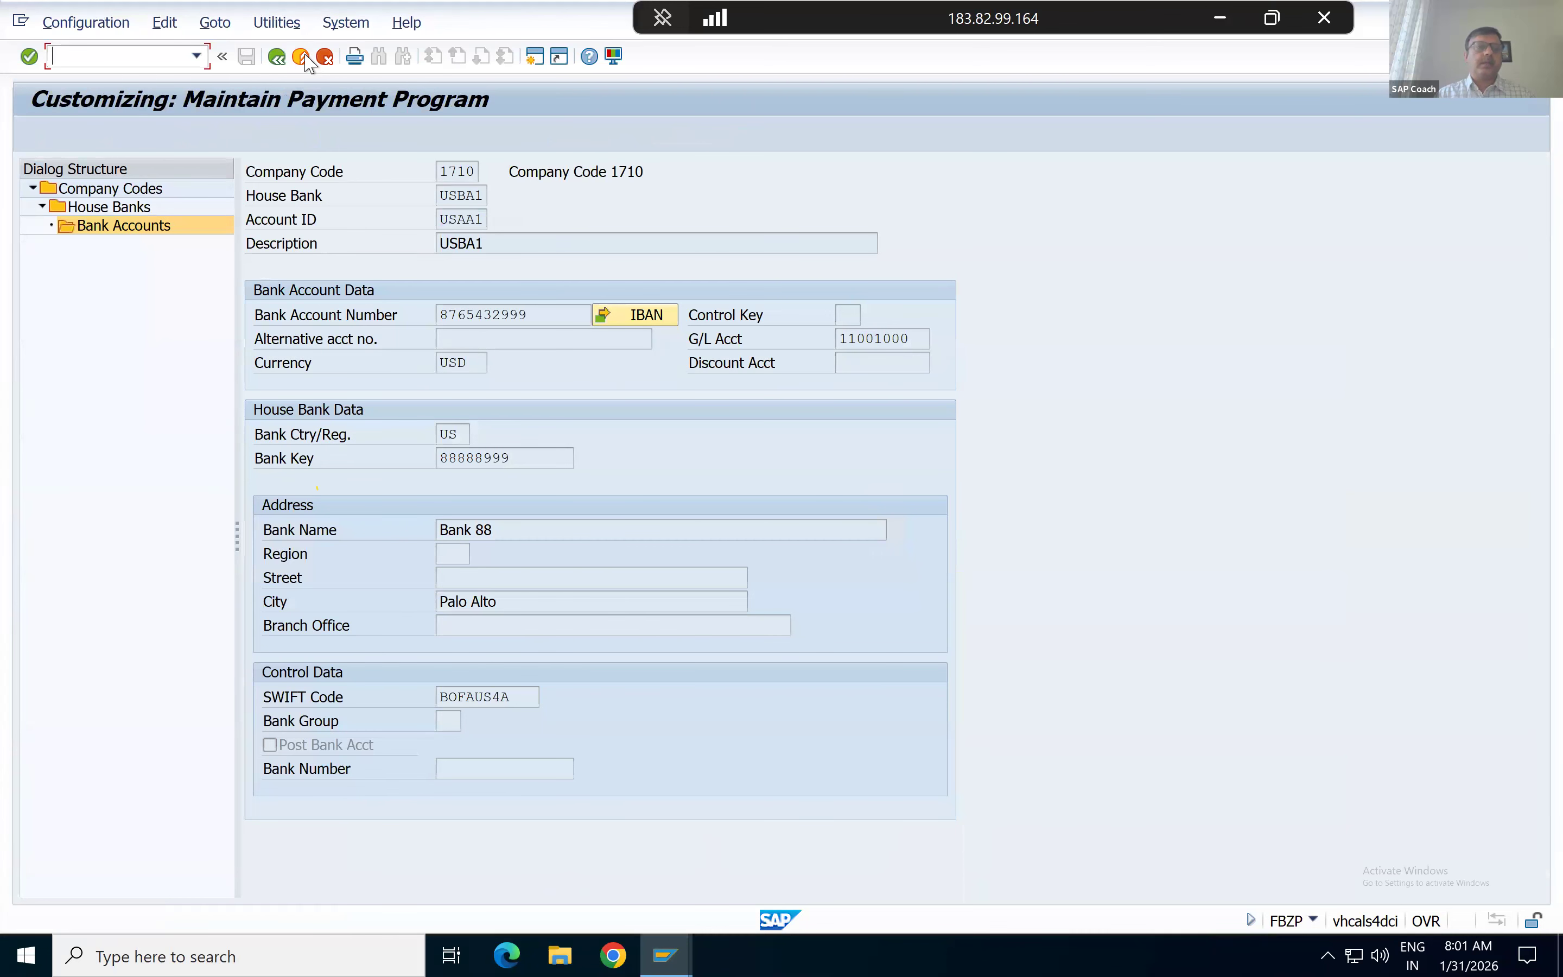
Leave the payment program customizing and open the SAP Reference IMG through transaction SPRO.
left_click(306, 57)
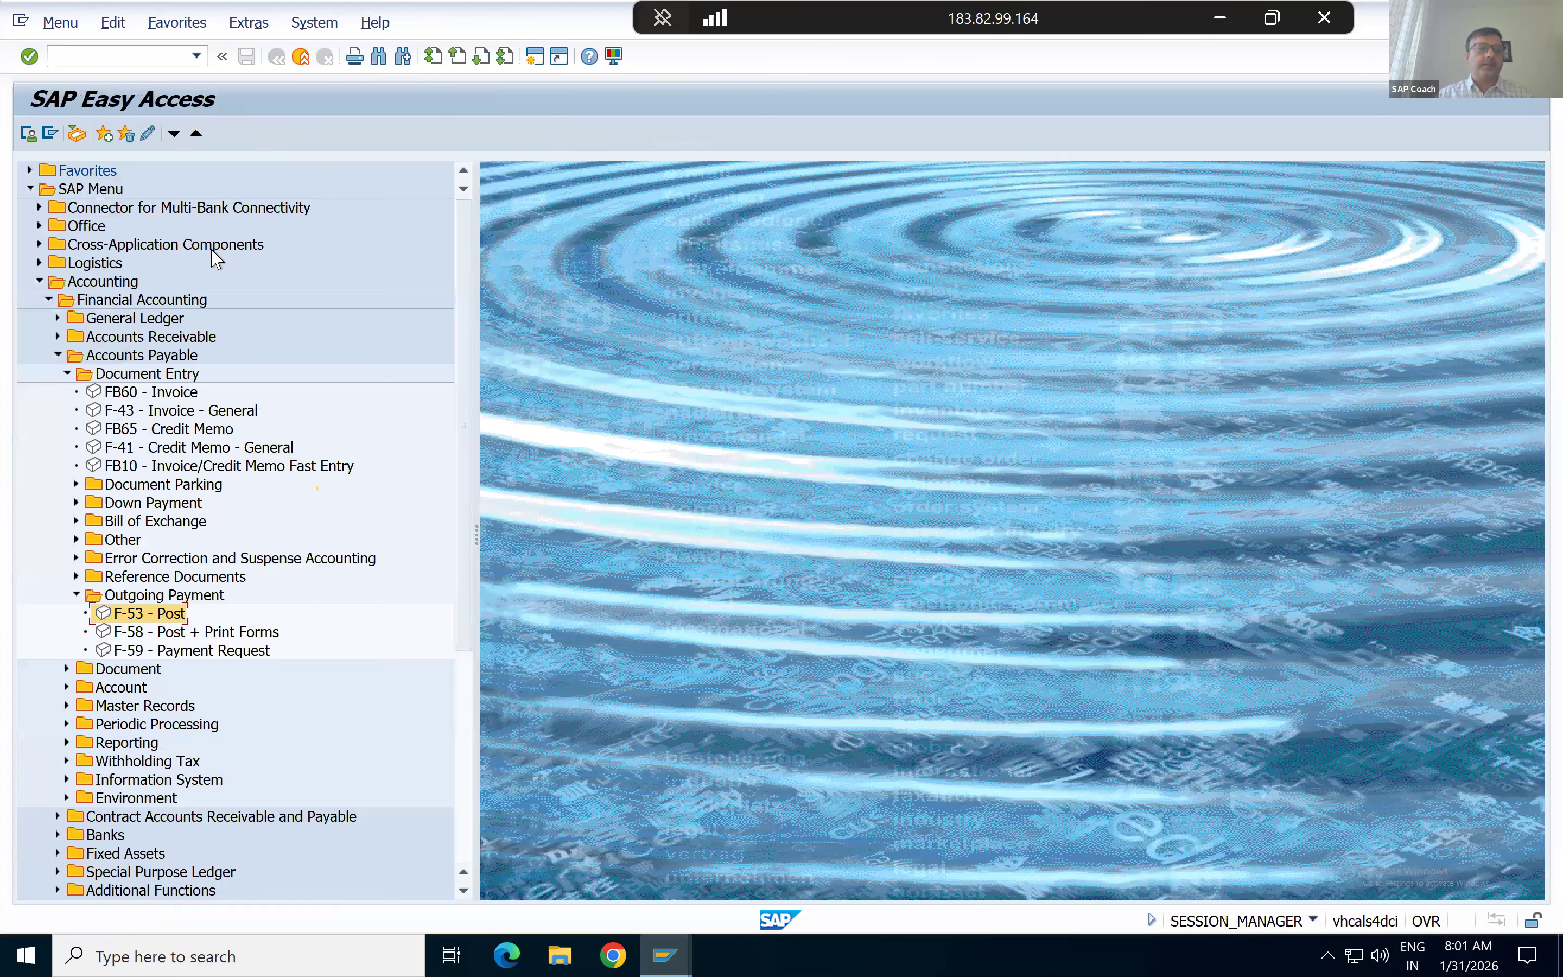
type("spro")
key("Return")
key("F5")
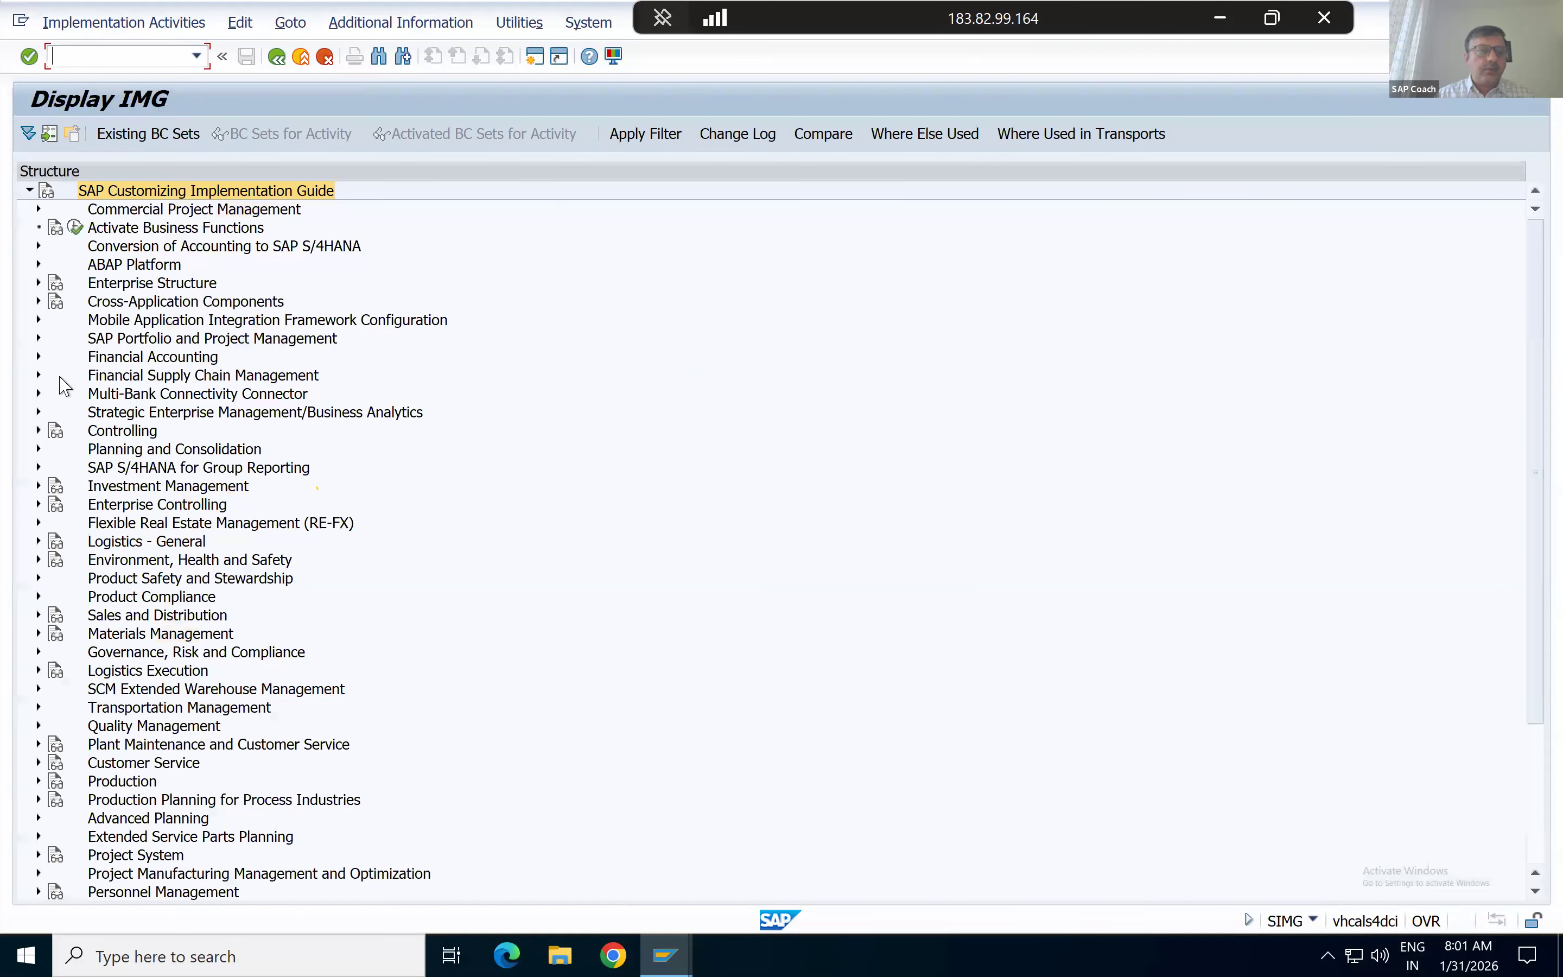
Open the Prepare Automatic Clearing activity within Open Item Clearing, under General Ledger Accounting business transactions in Financial Accounting.
left_click(37, 357)
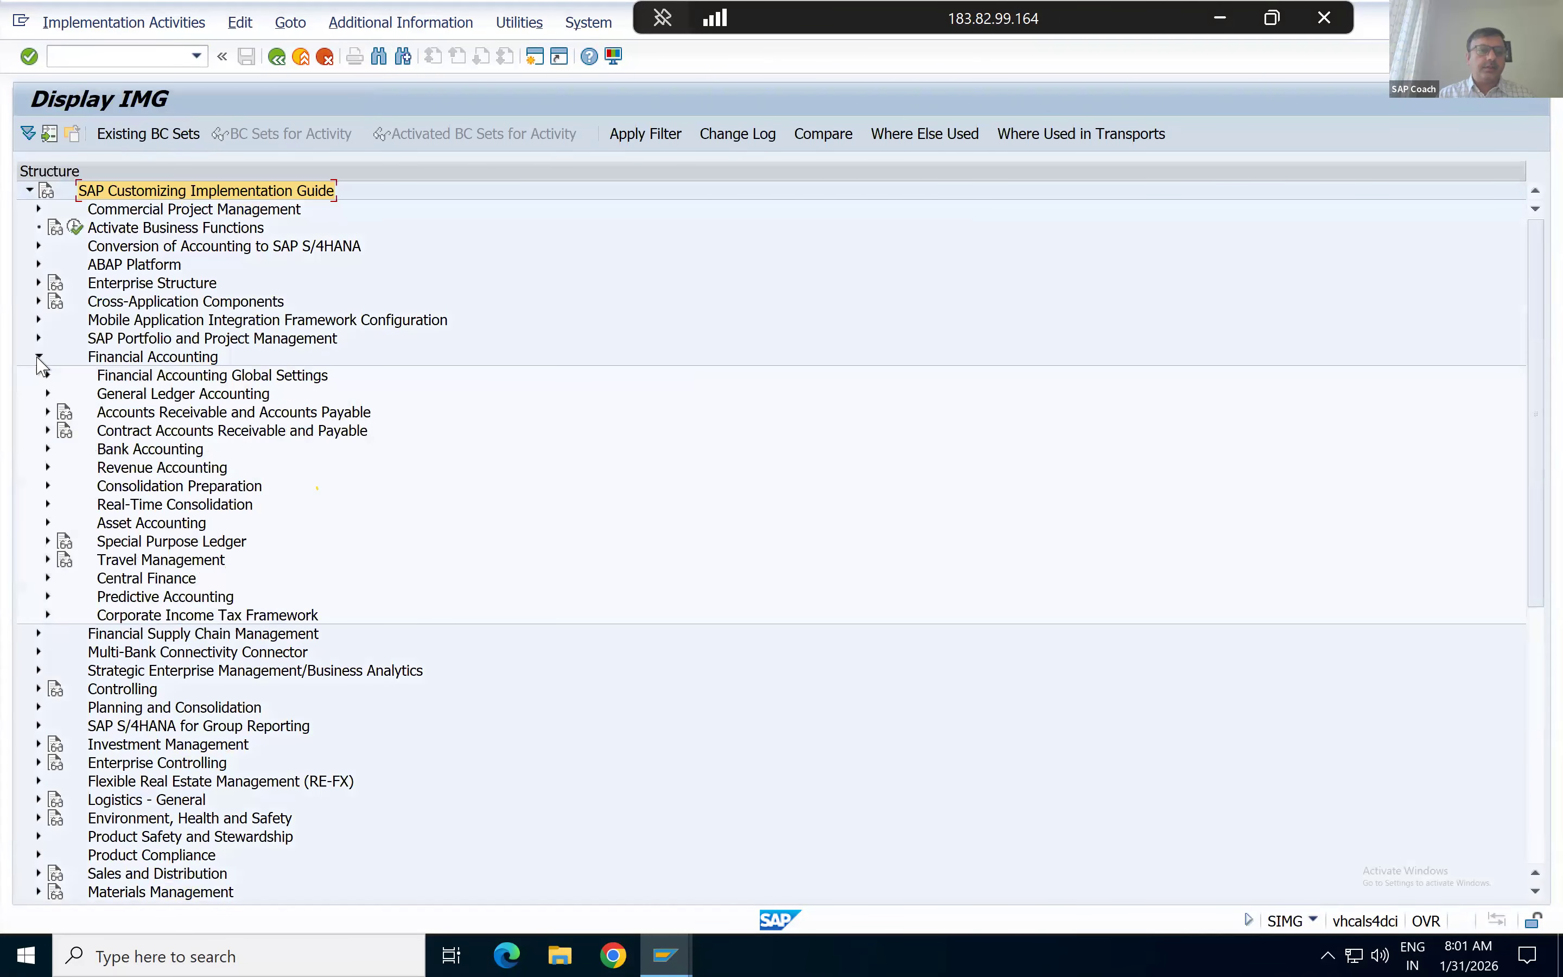
left_click(47, 394)
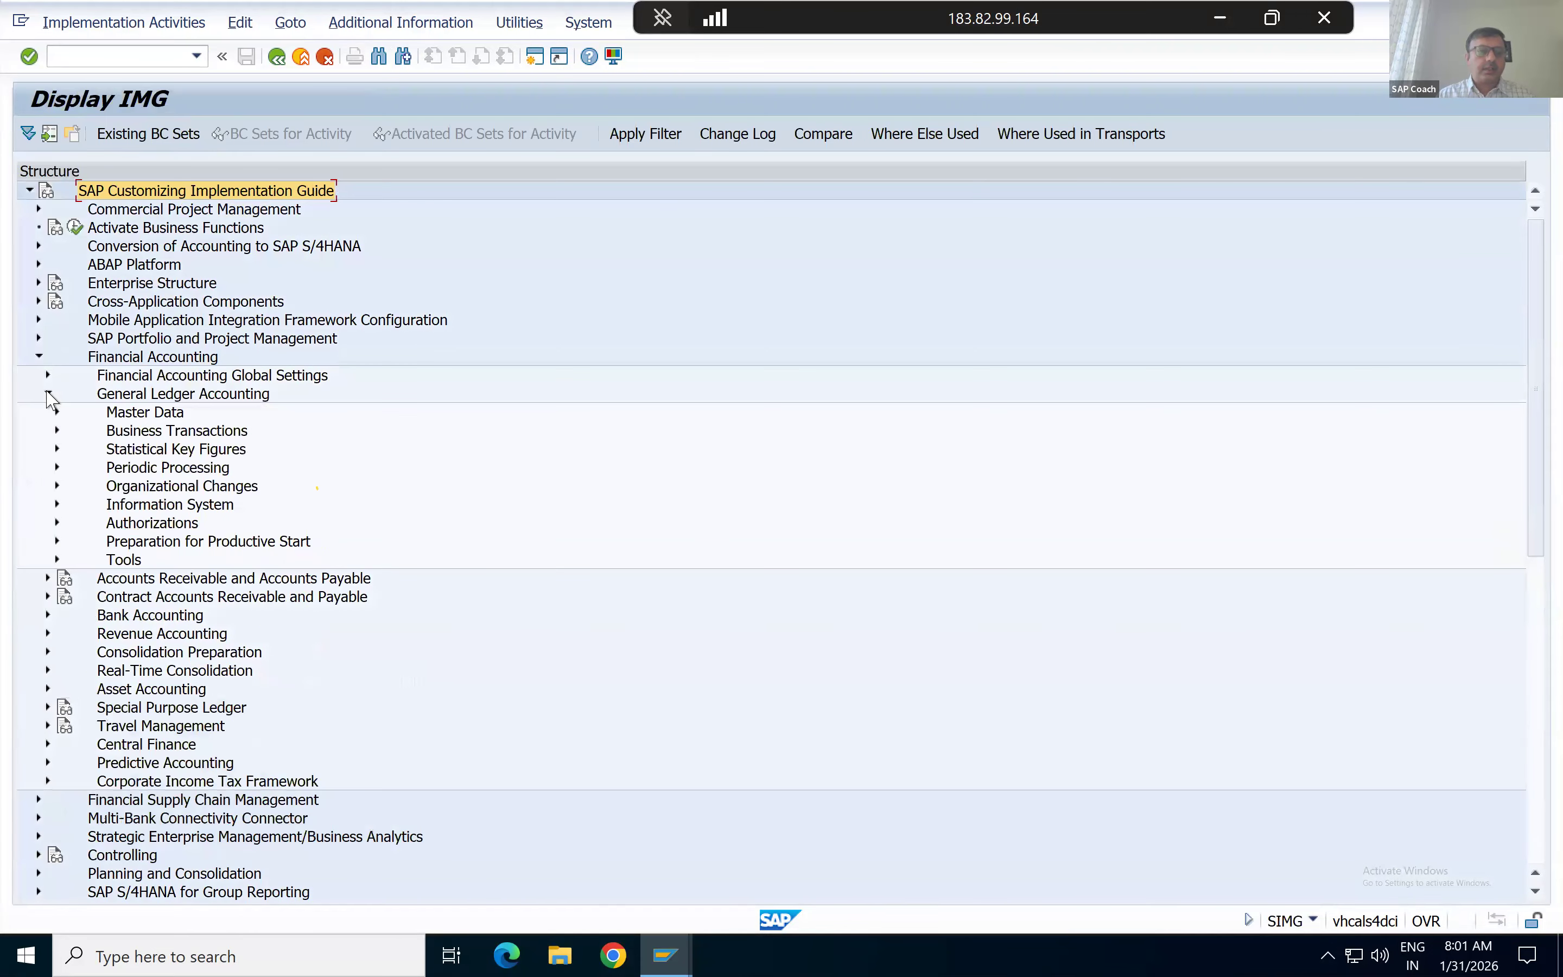
left_click(58, 431)
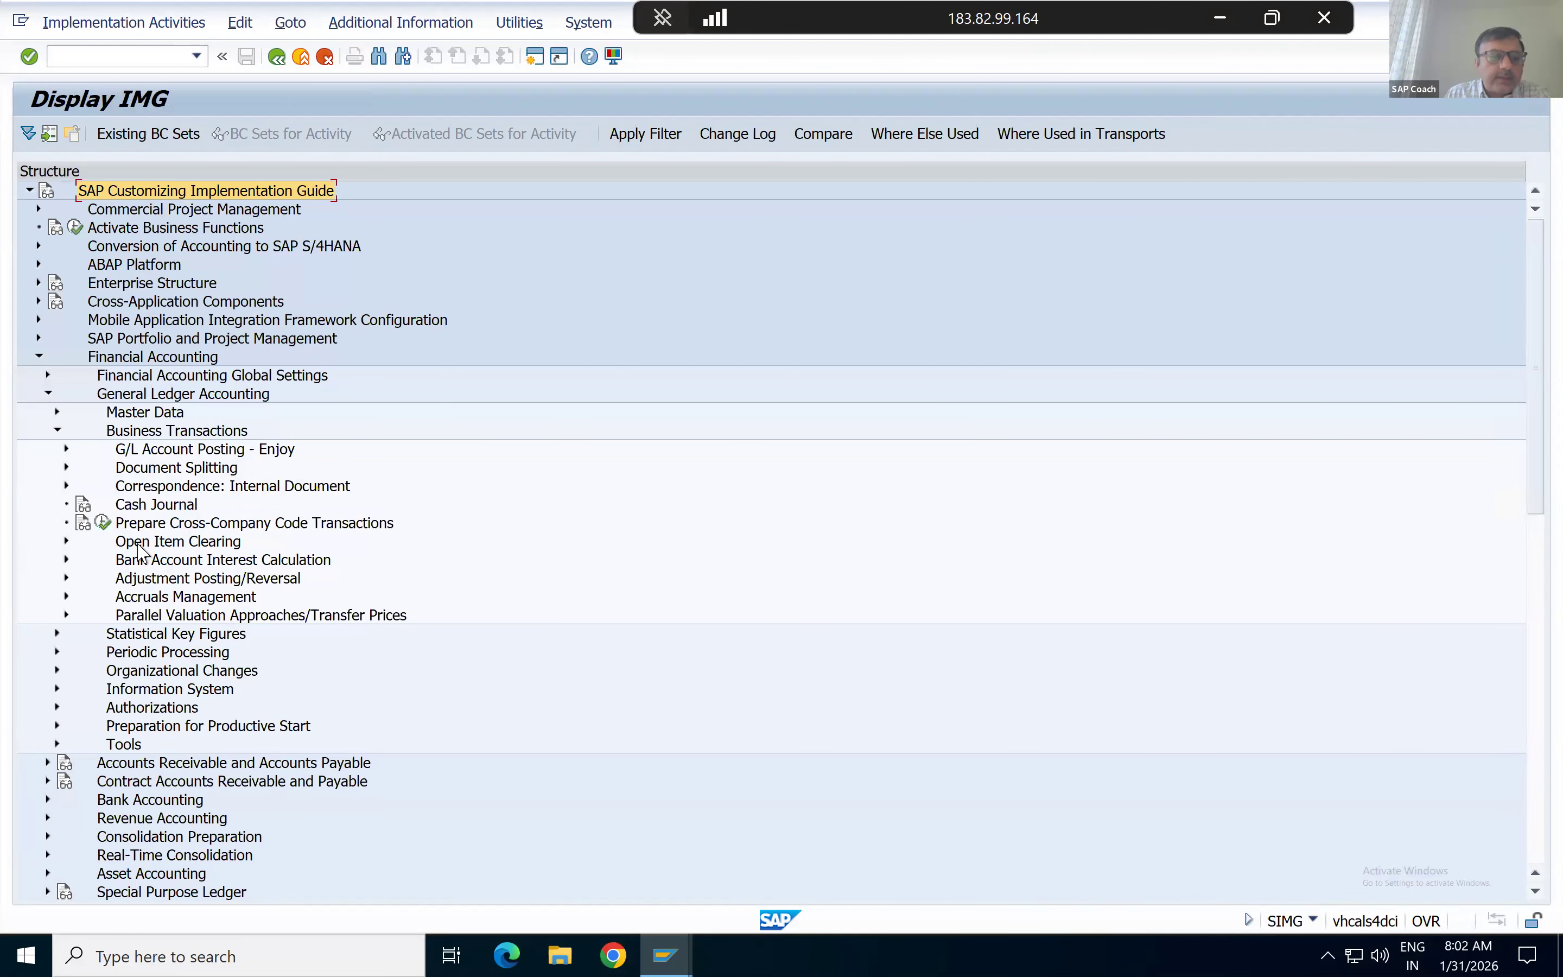
left_click(67, 542)
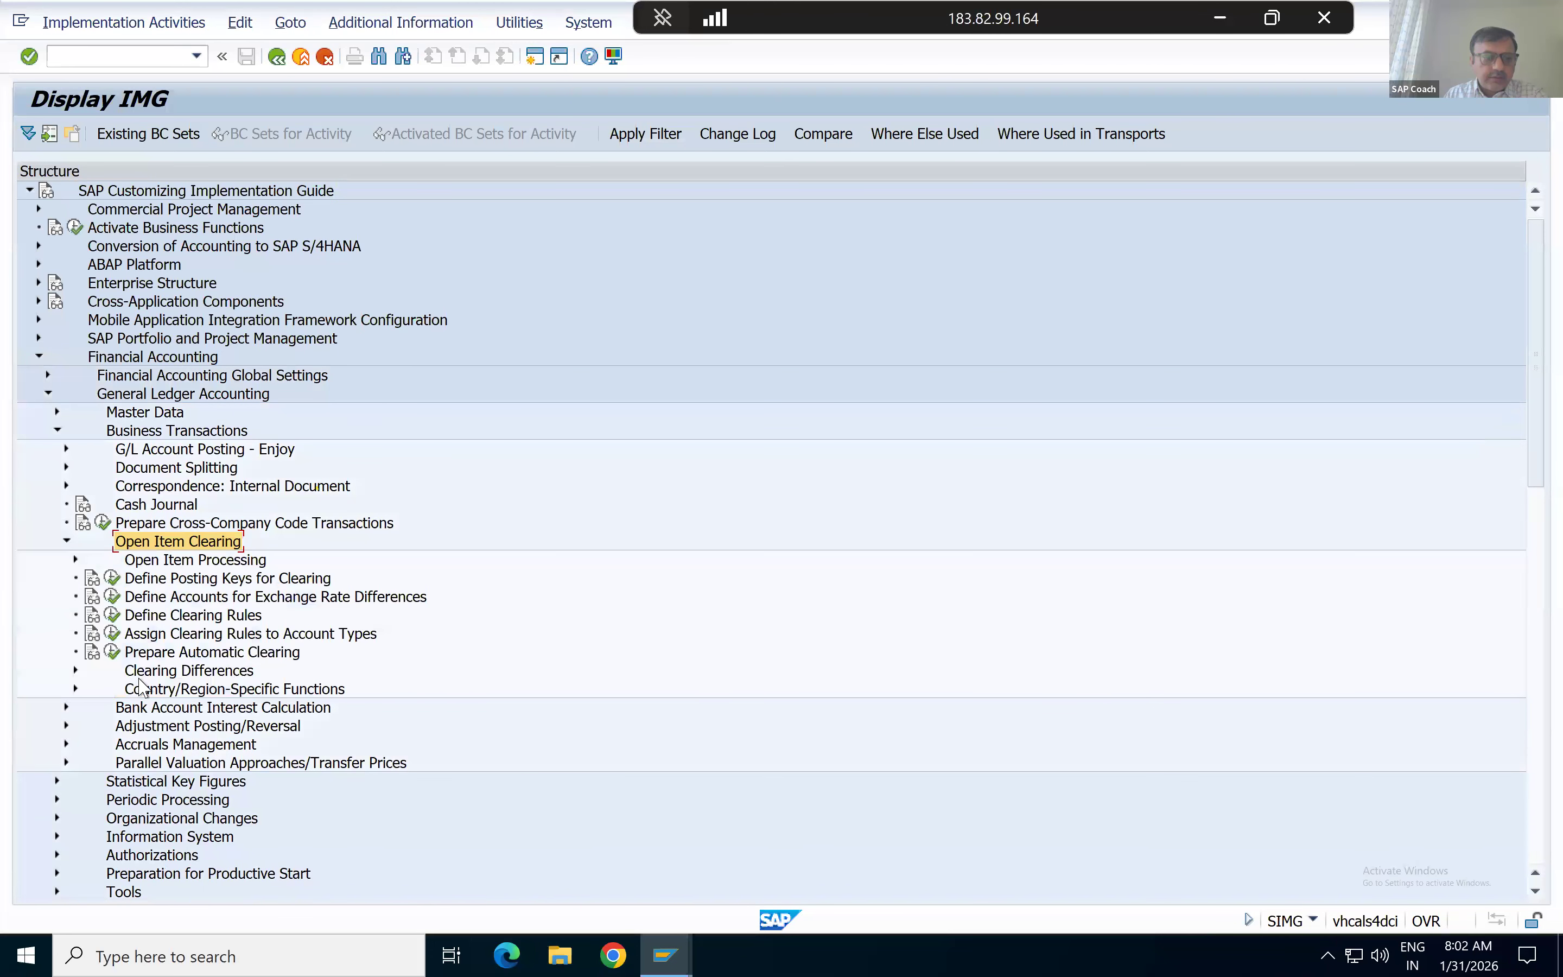
left_click(111, 652)
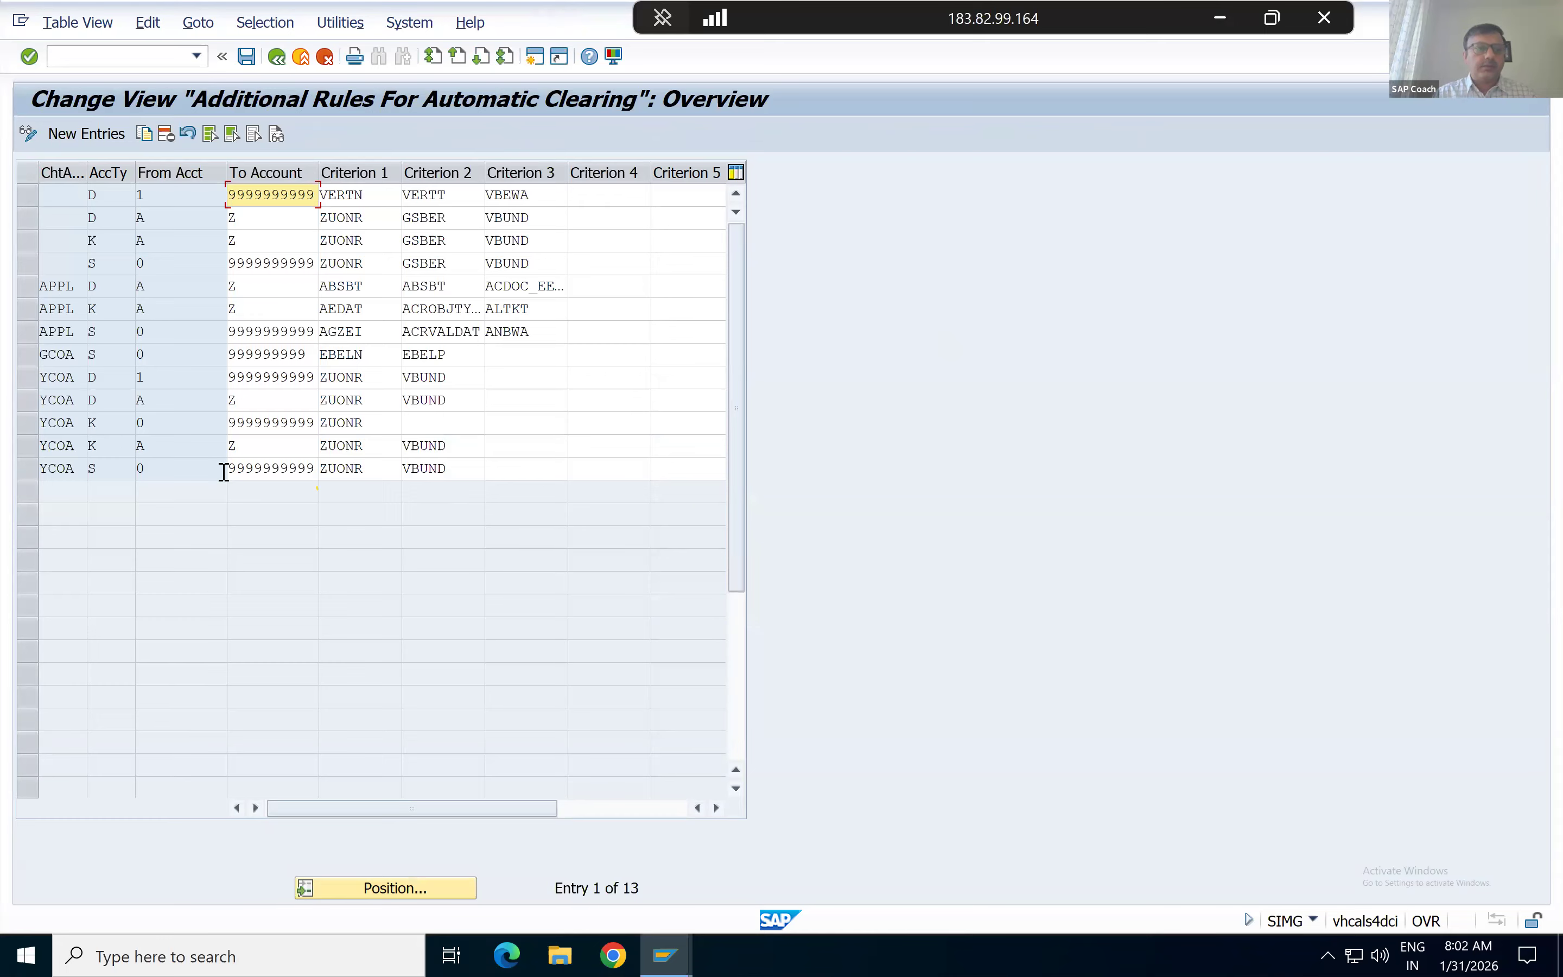
Examine the automatic clearing rules of chart of accounts YCOA for account types D and K.
left_click(32, 377)
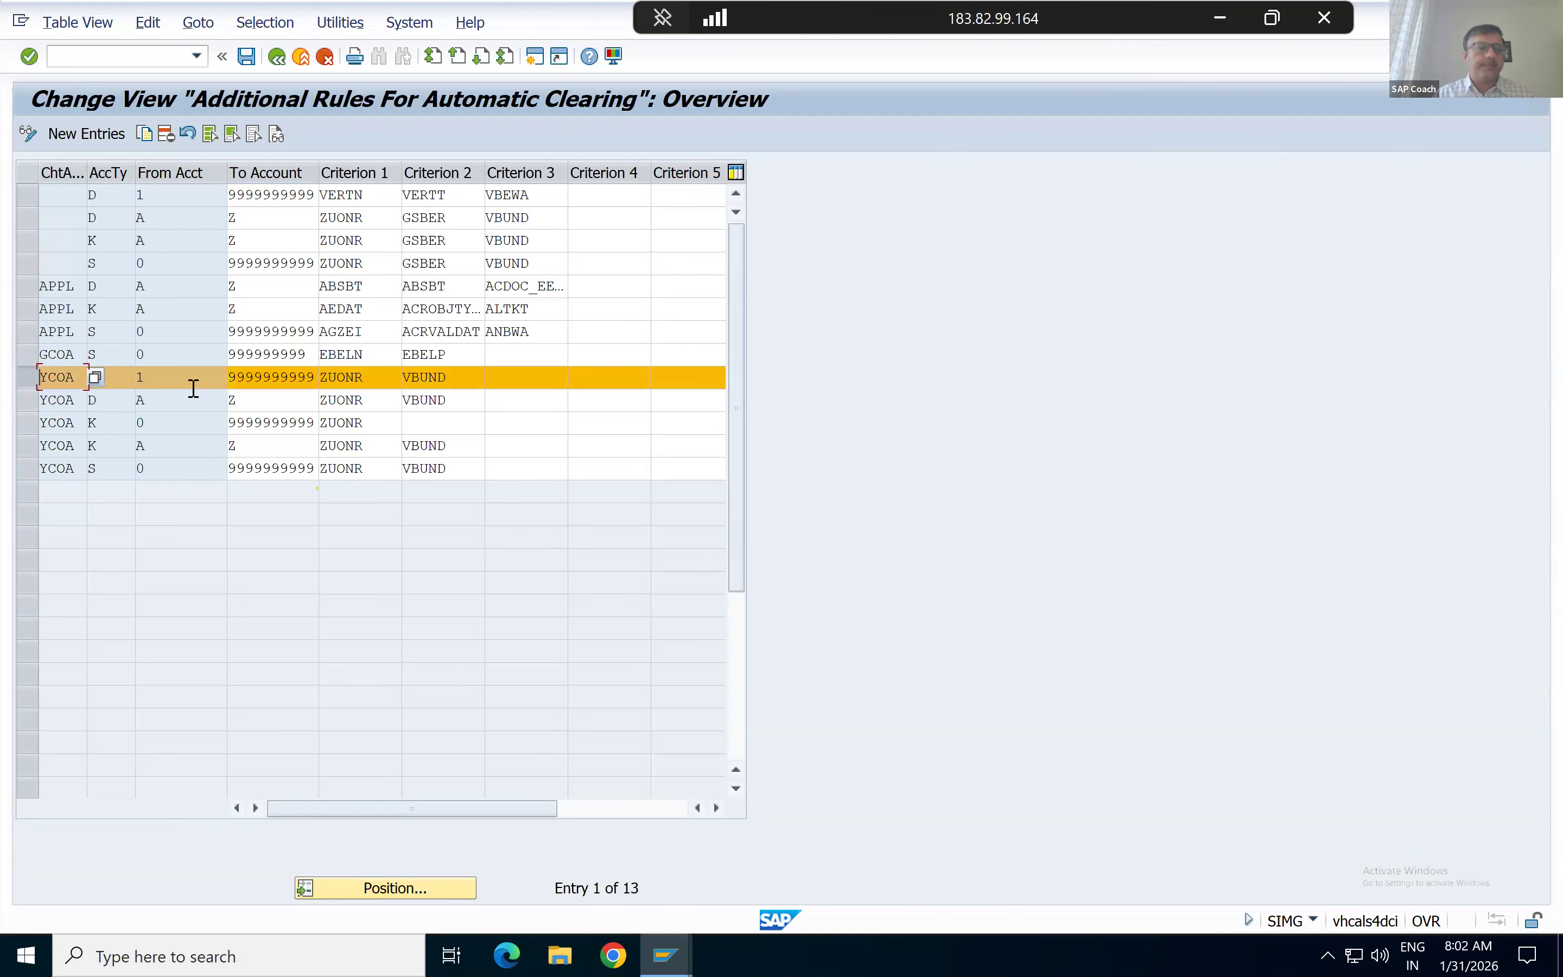
left_click(123, 382)
left_click(27, 423)
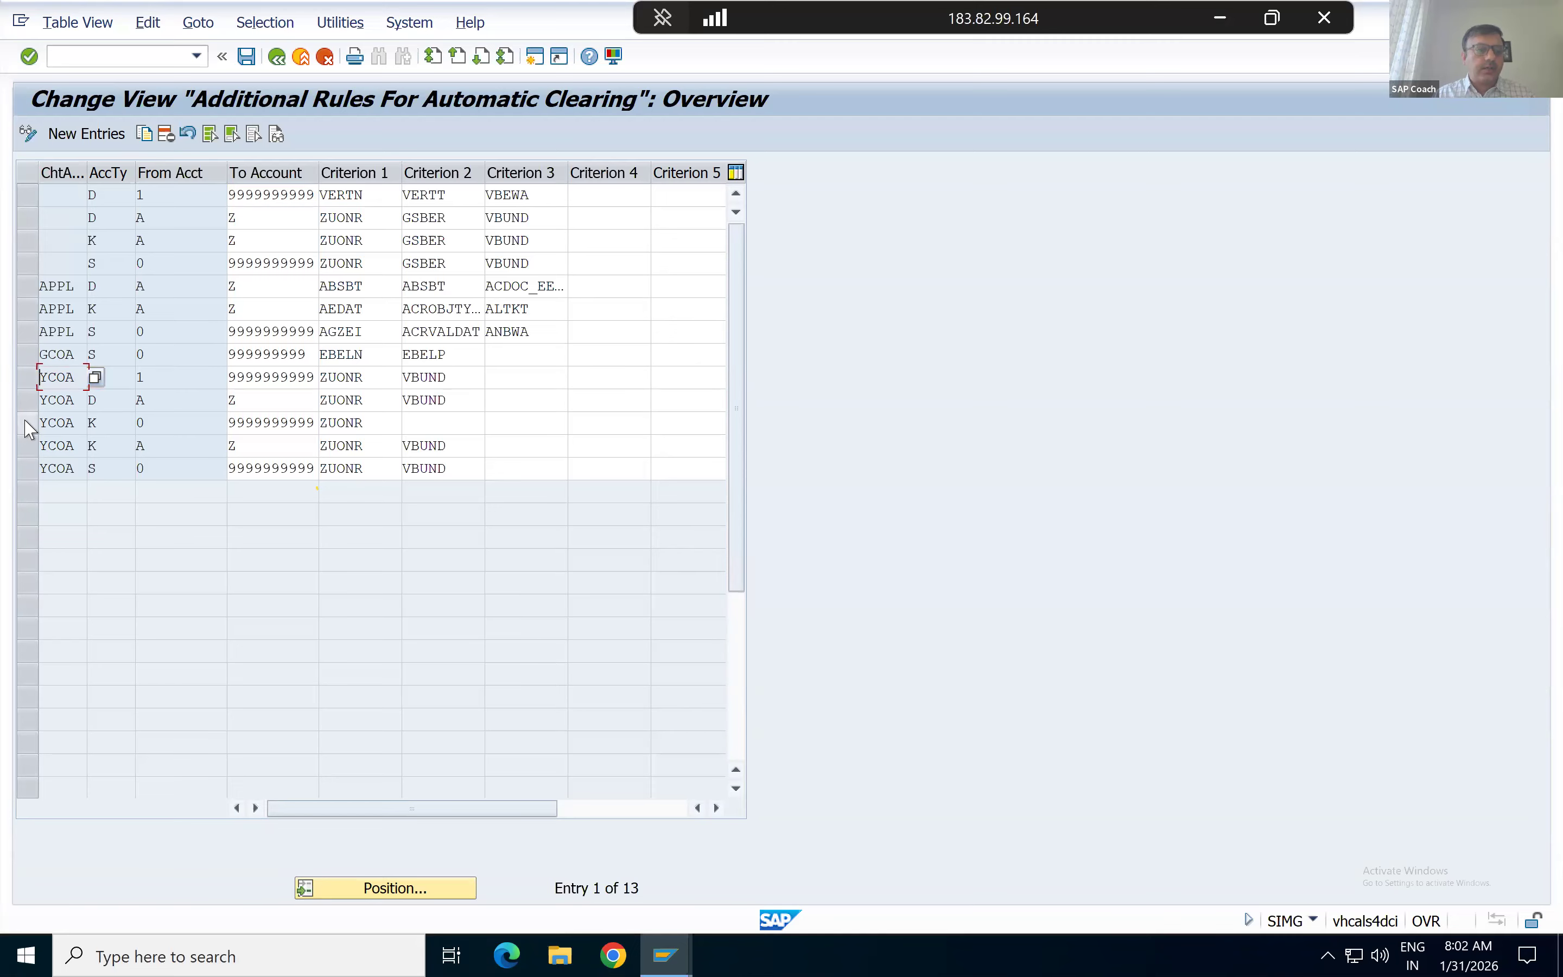
left_click(147, 423)
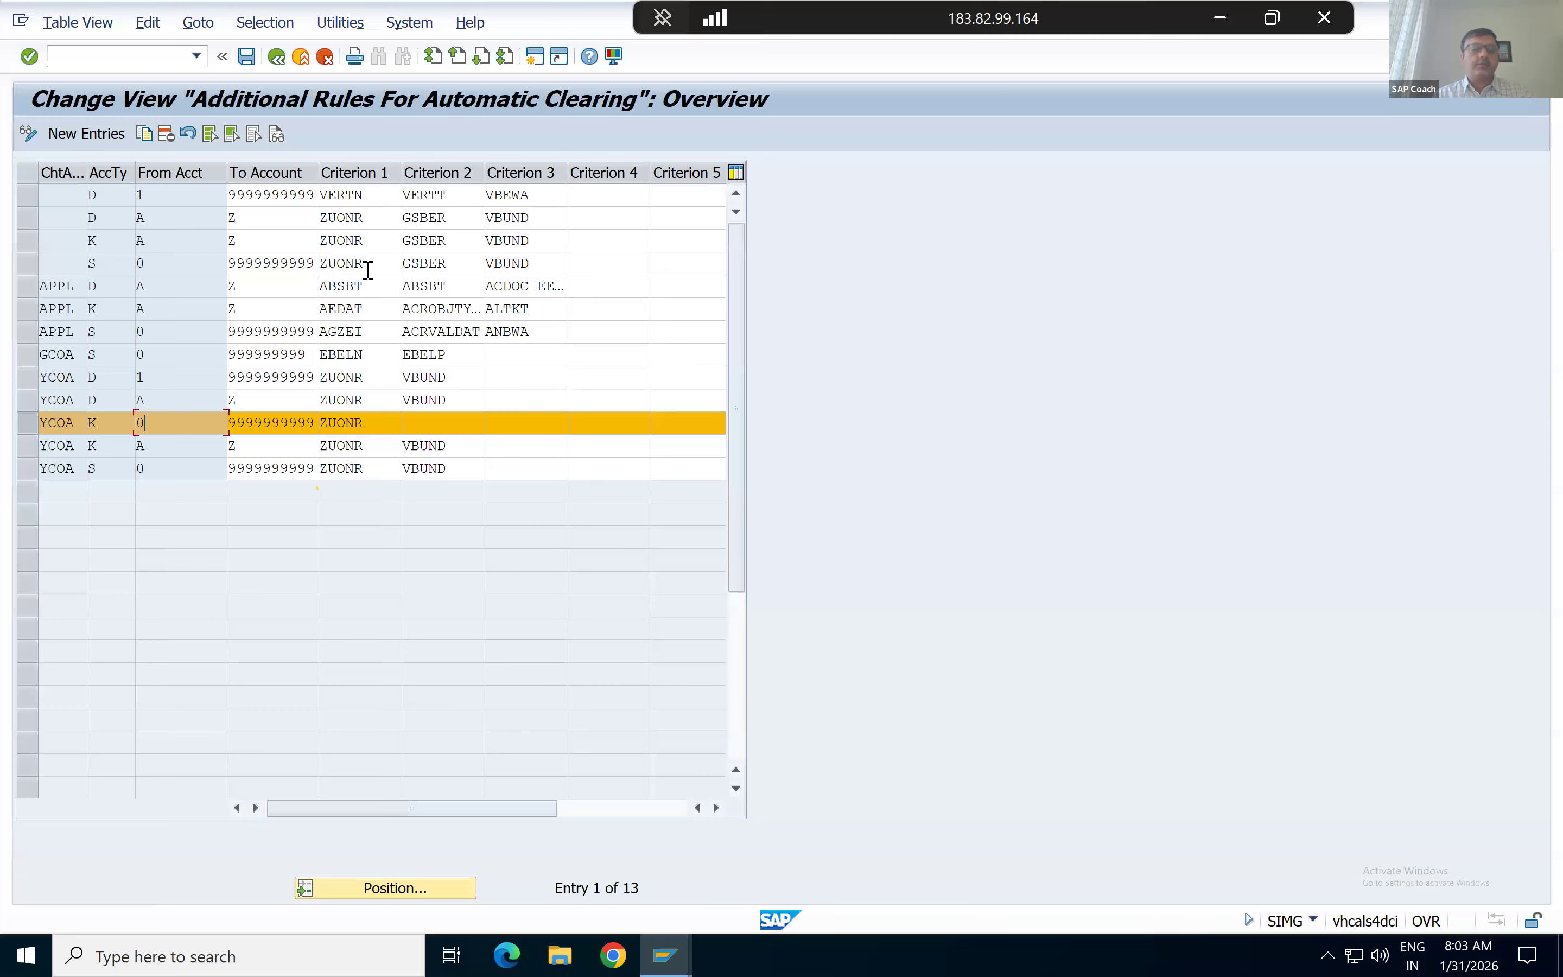
Look up the field ZUONR in the field list for Criterion 1 of the YCOA account type K rule and choose it.
left_click(375, 428)
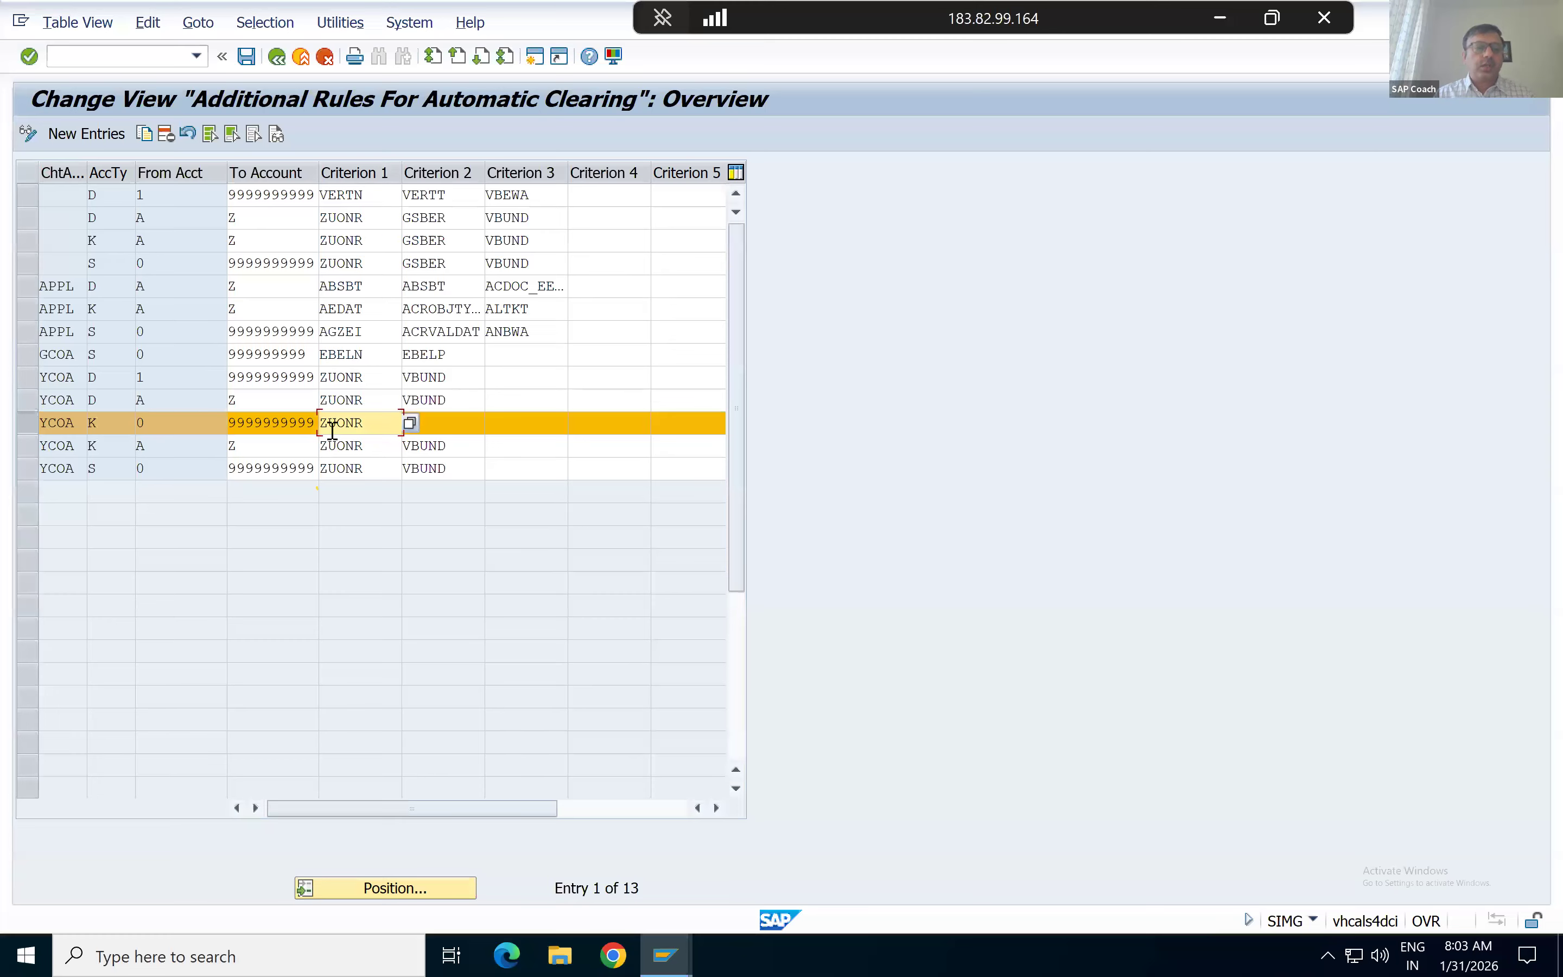
left_click(411, 423)
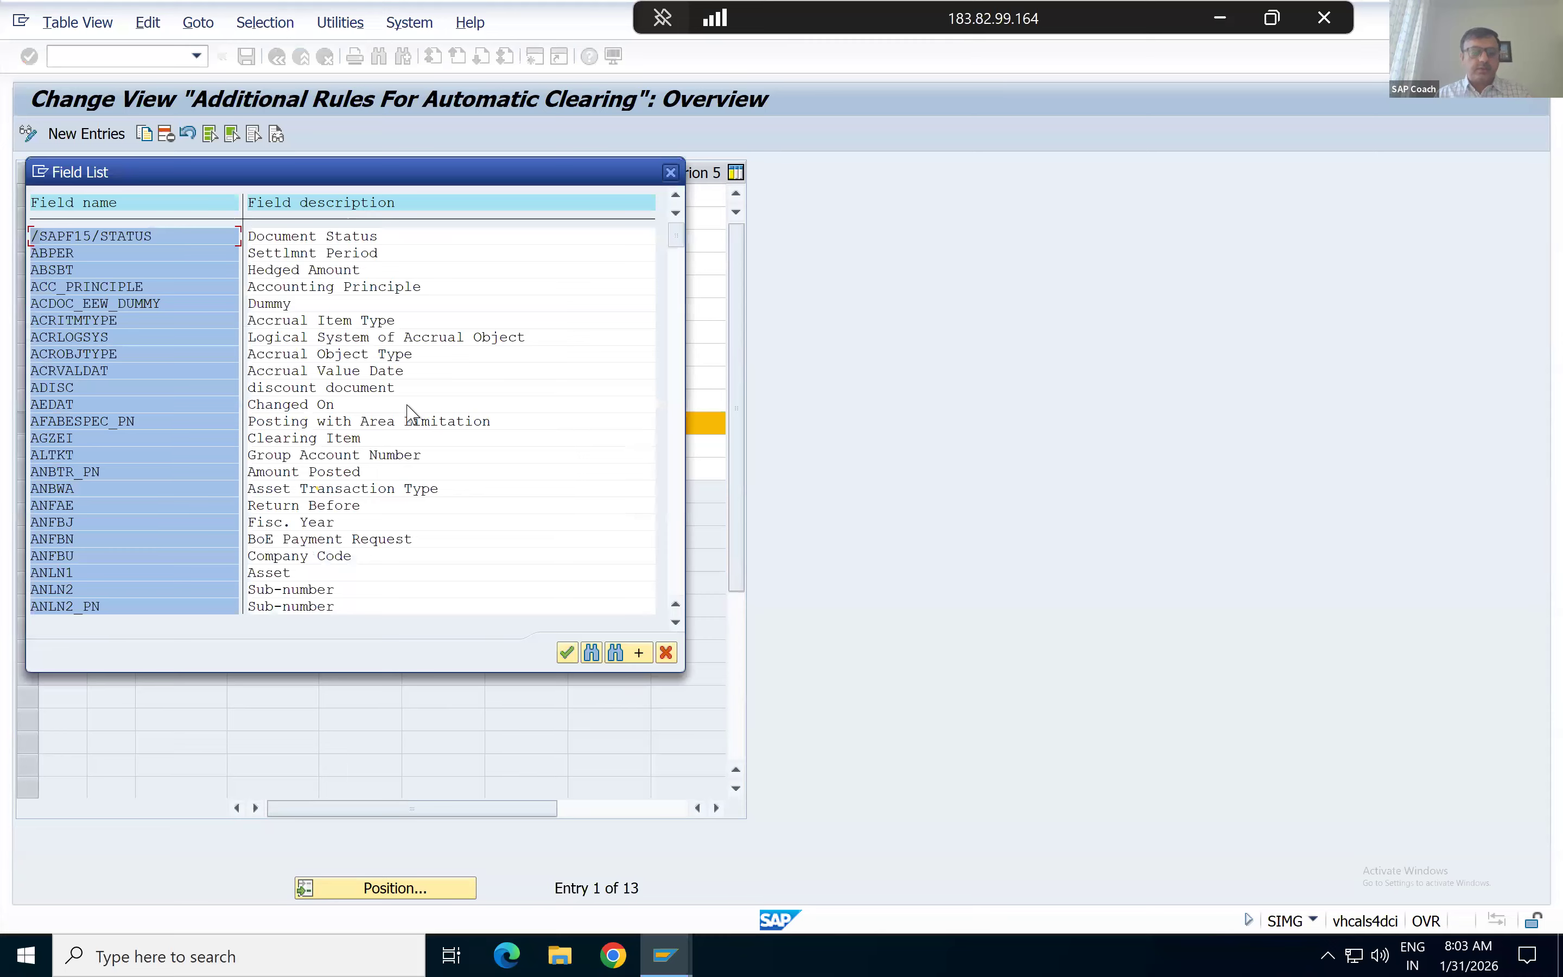
key("ctrl+f")
type("zuonr")
key("Return")
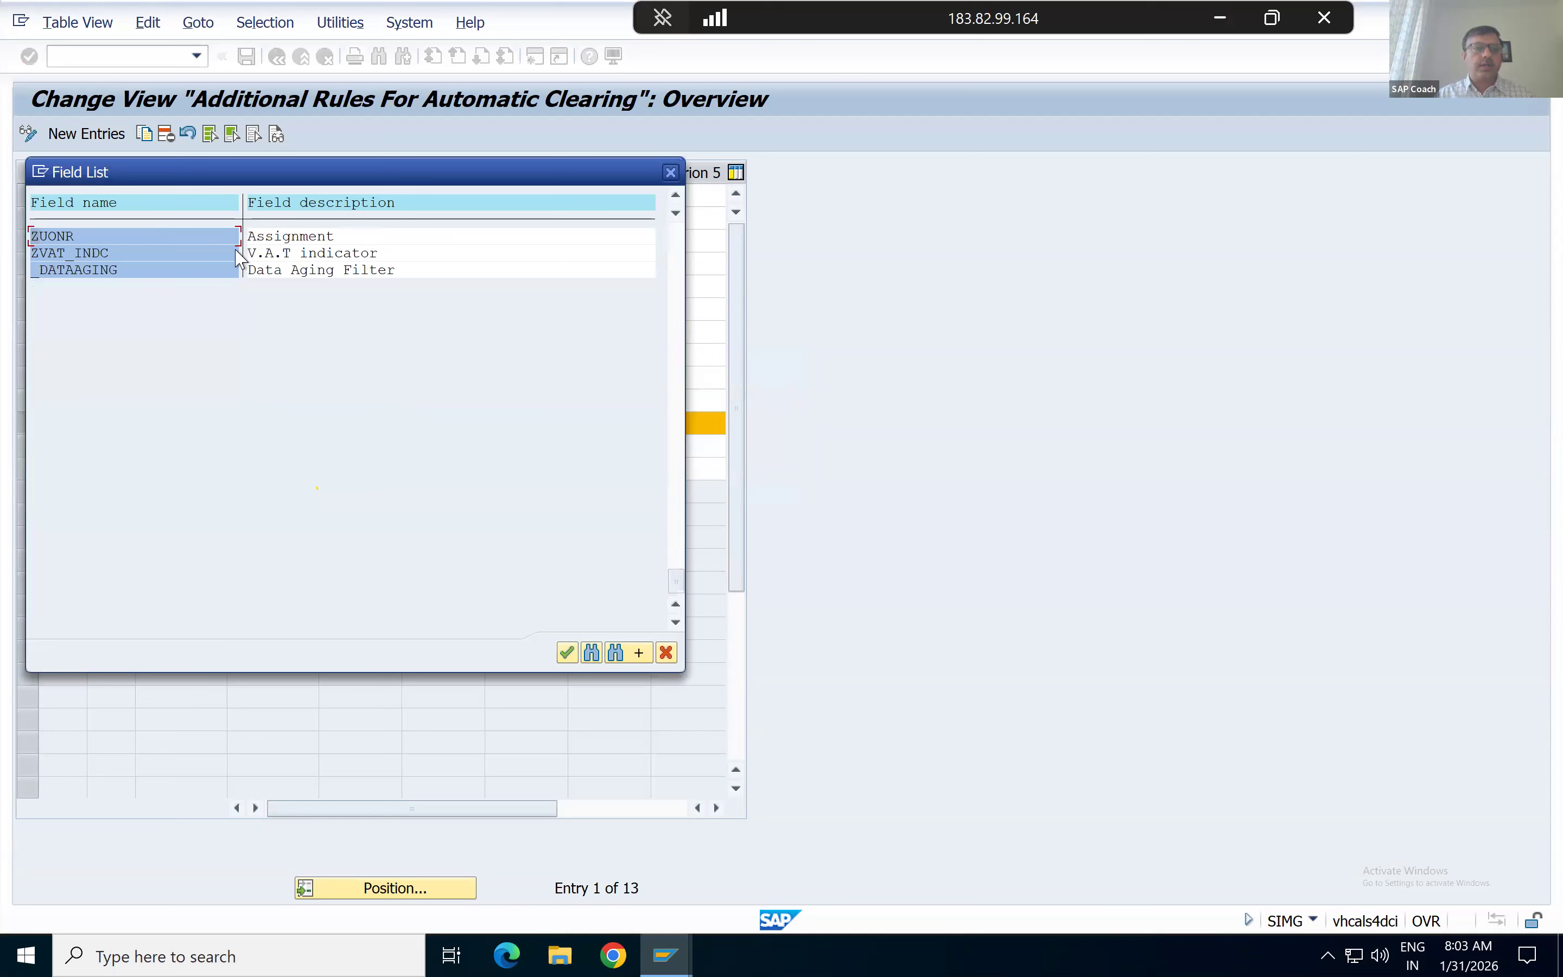
left_click(267, 237)
double_click(267, 236)
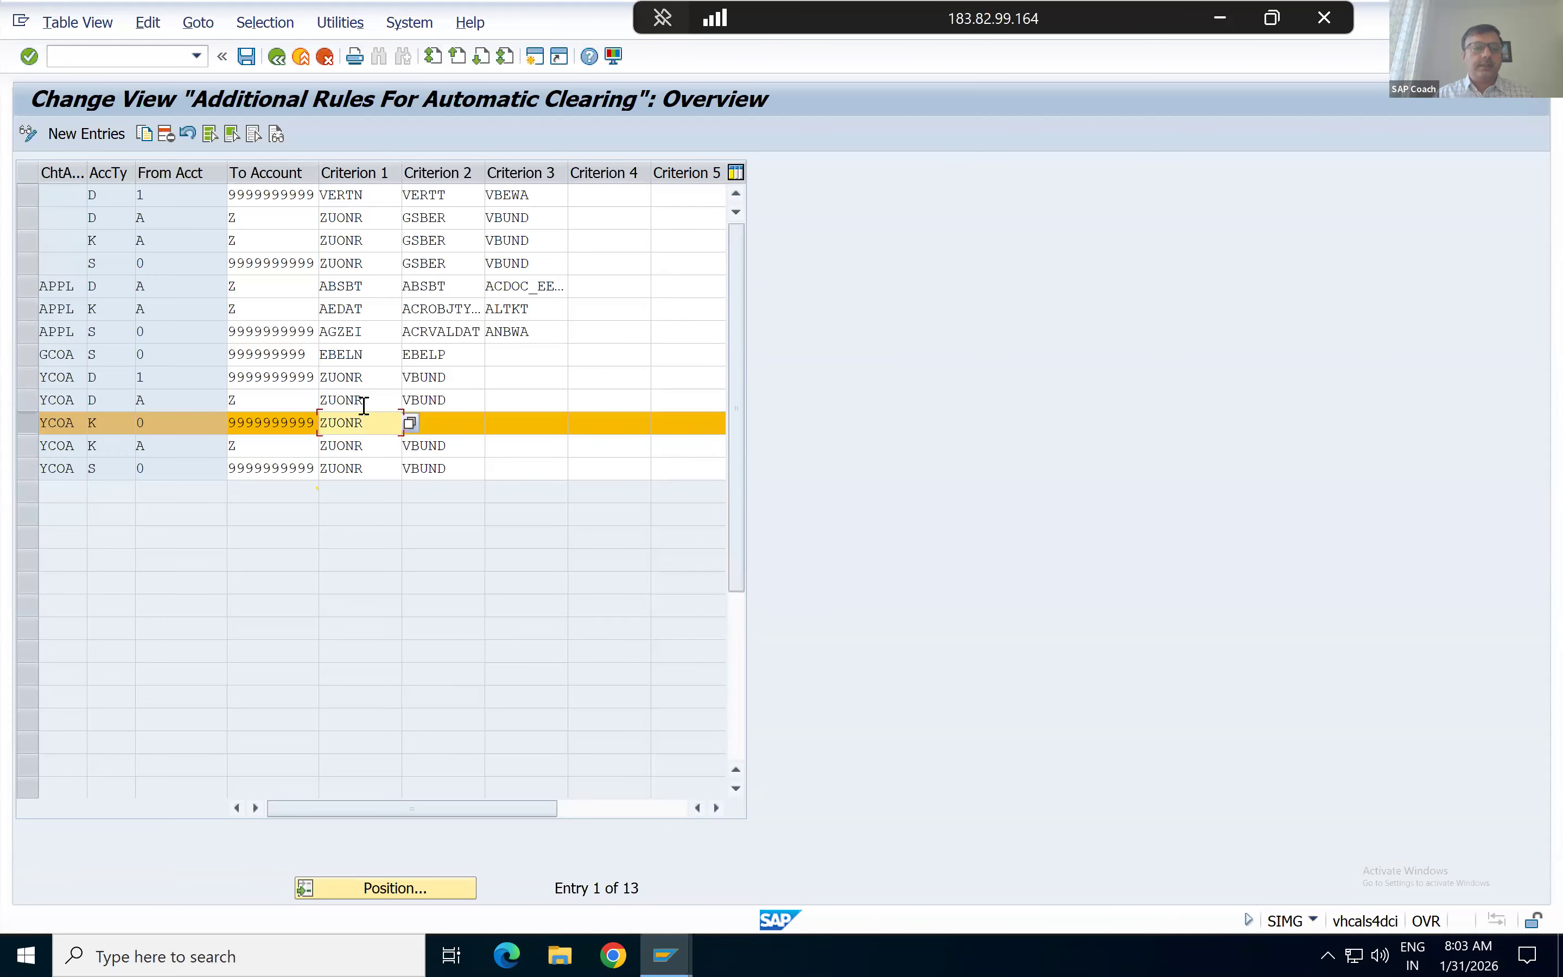
Clear Criterion 1 in the YCOA rule for account type K that starts from account 0.
left_click(455, 425)
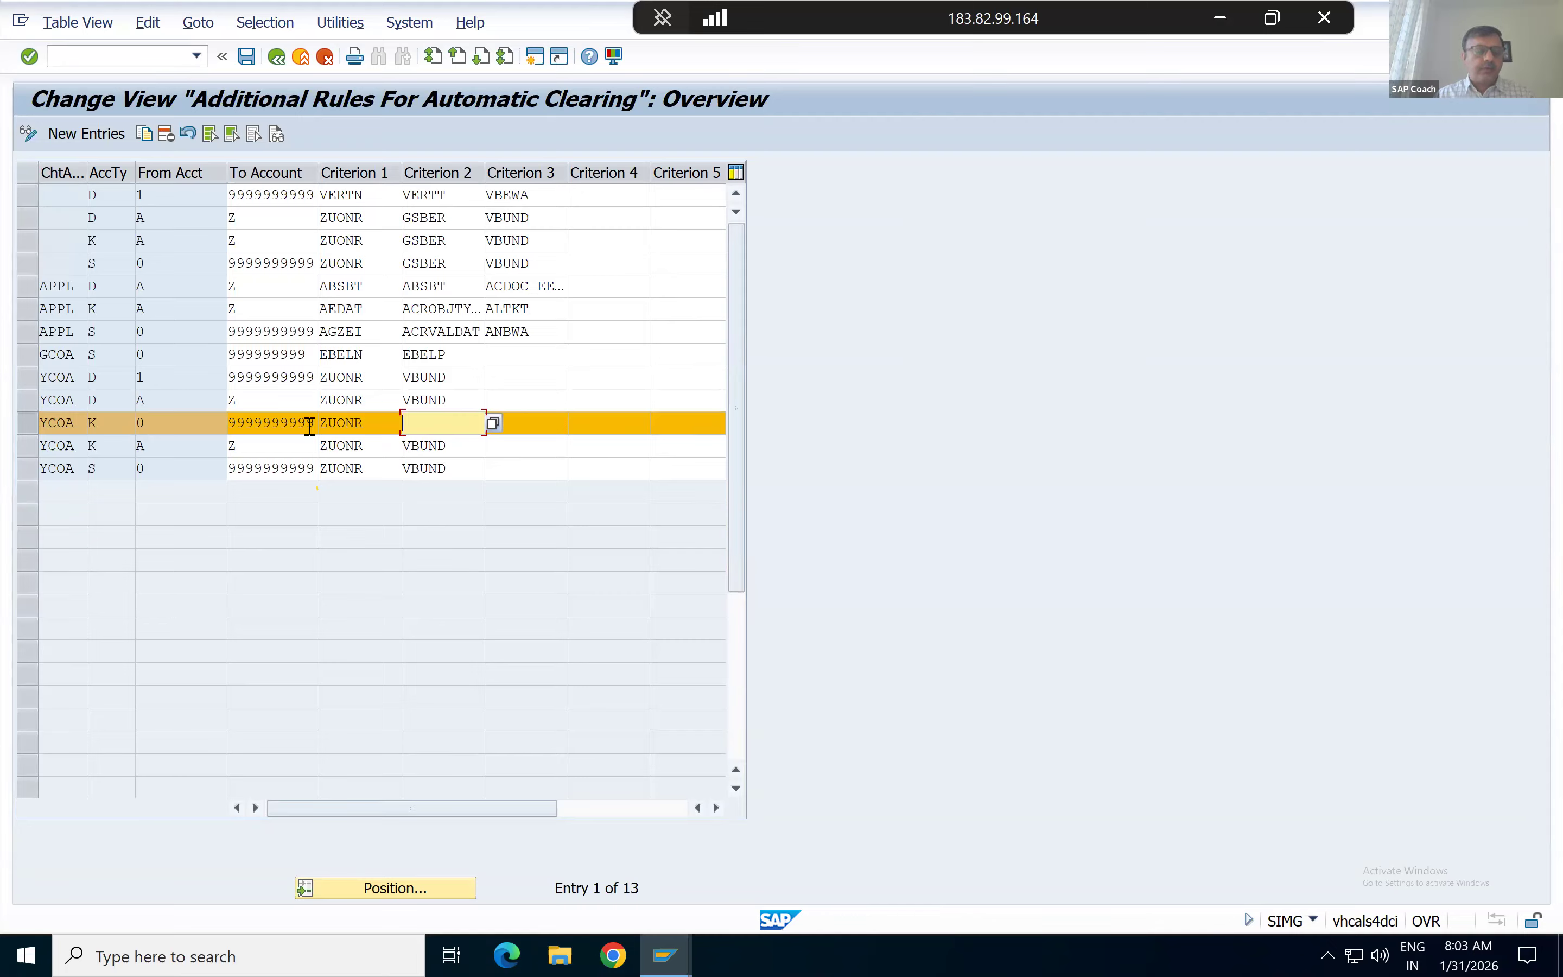
left_click(376, 422)
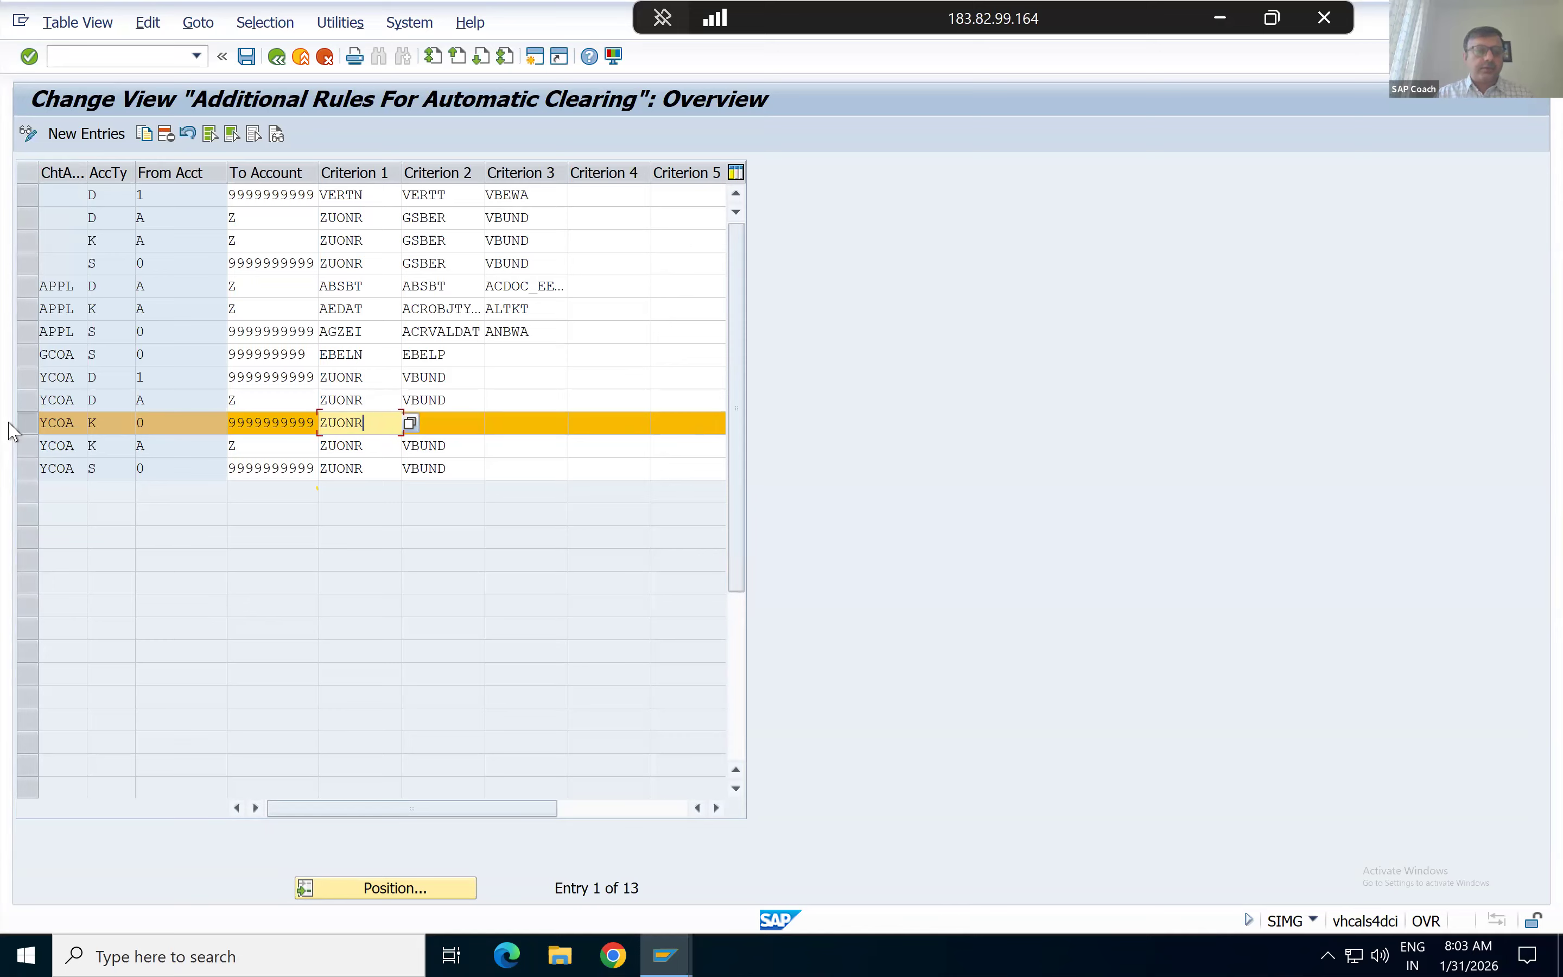
key("BackSpace")
key("BackSpace")
key("BackSpace")
key("BackSpace")
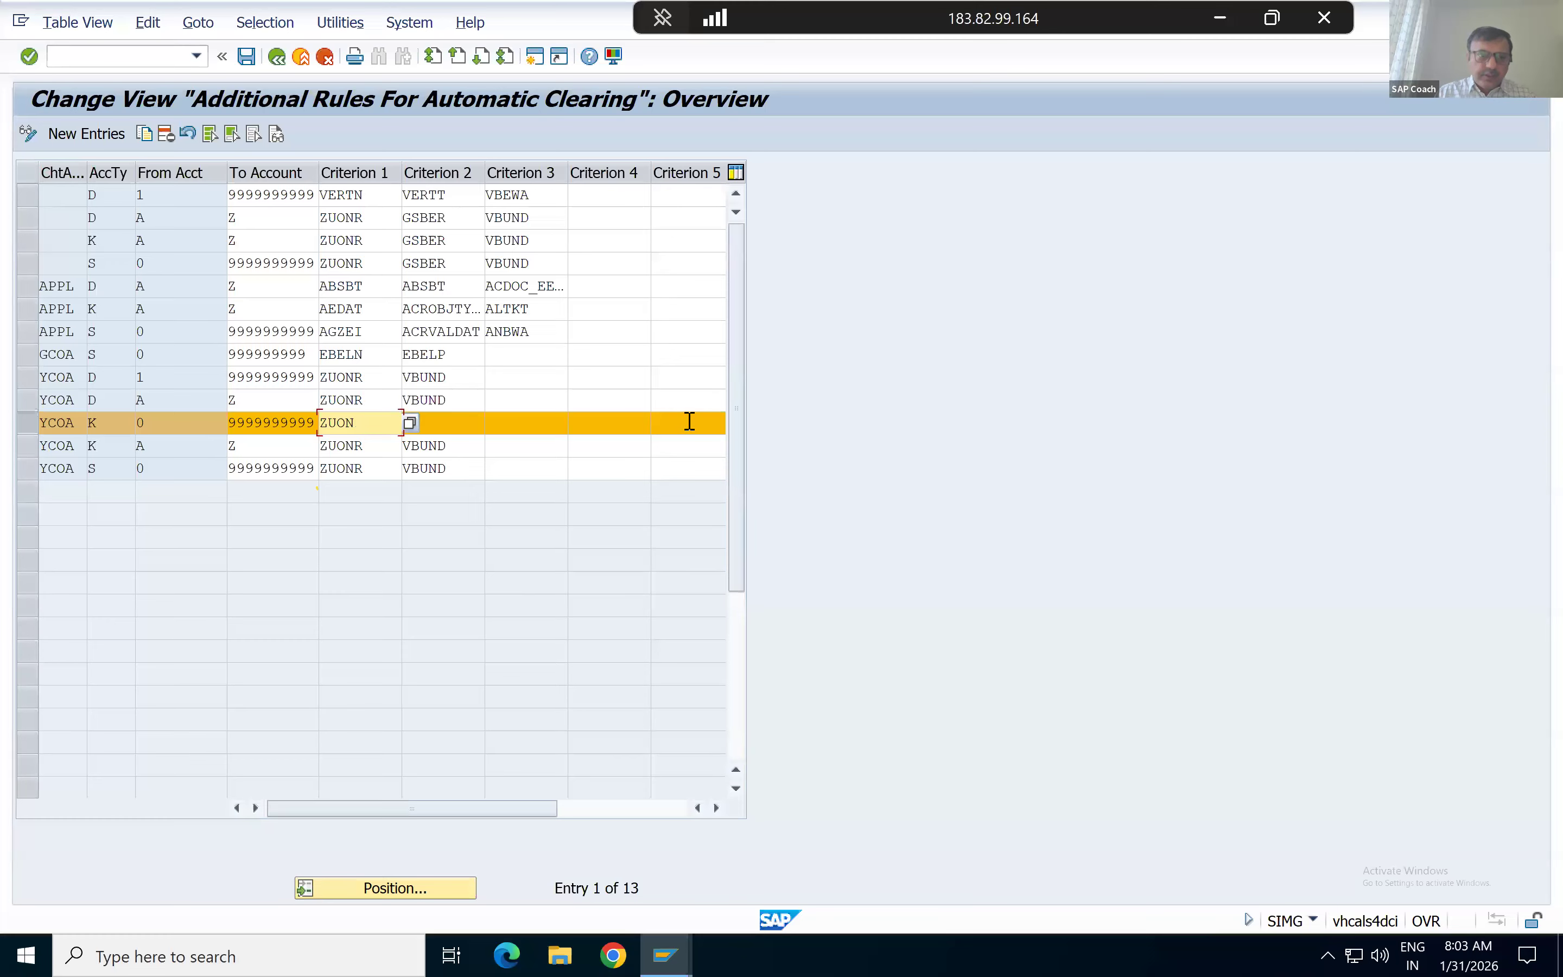
key("Return")
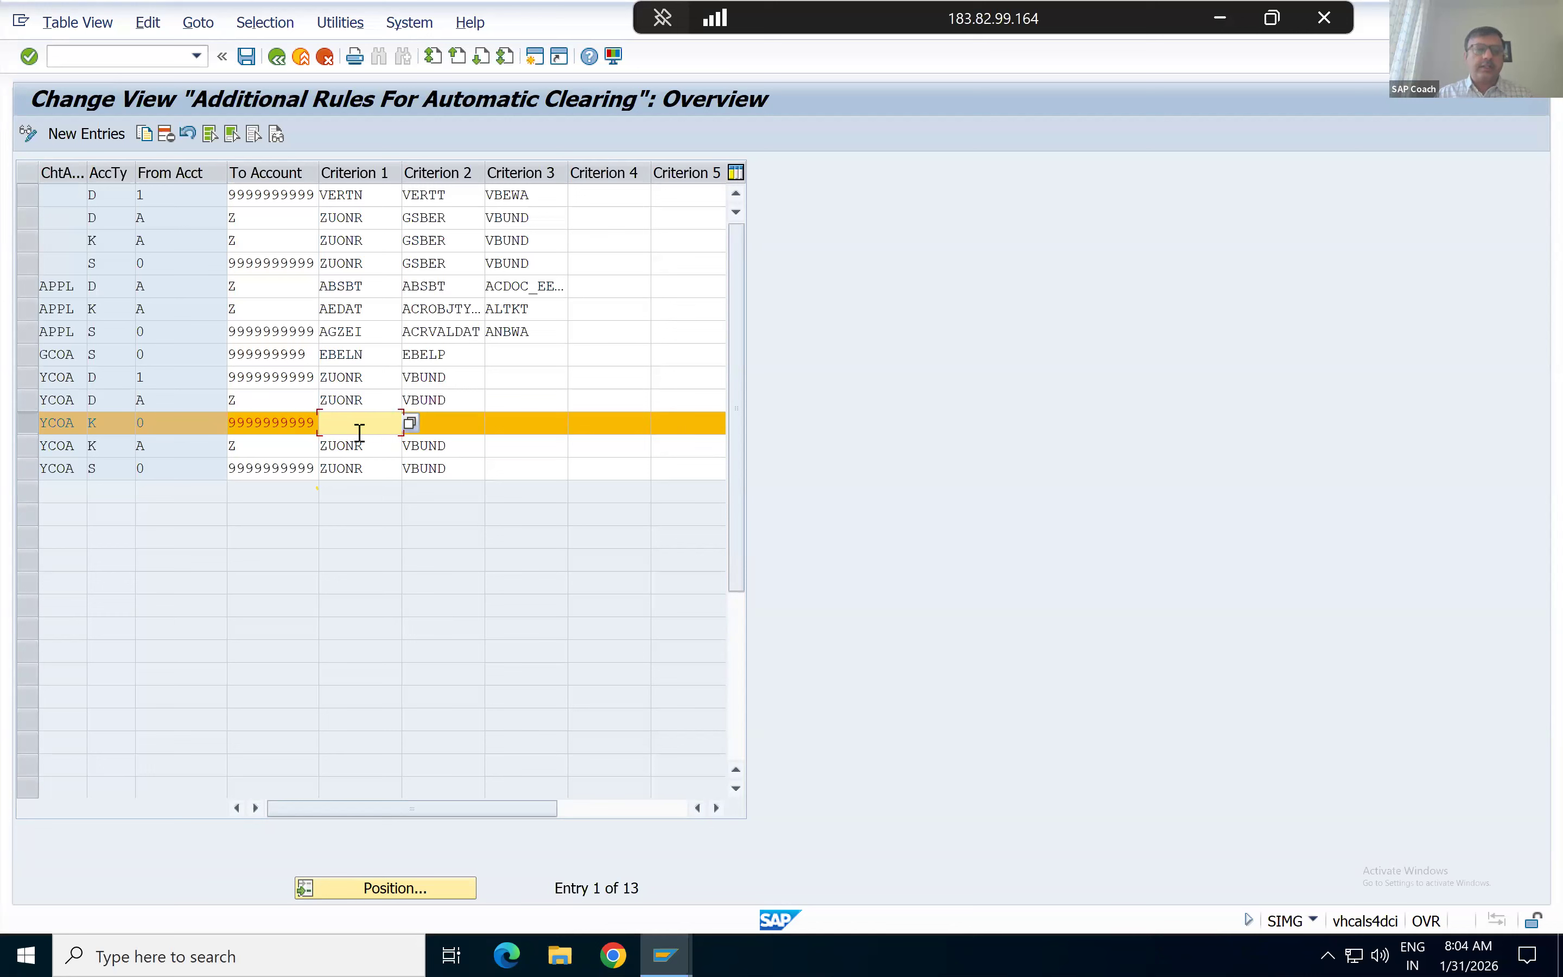
Re-enter ZUONR as Criterion 1 of the YCOA account type K rule, copied from the rule above.
left_click(346, 400)
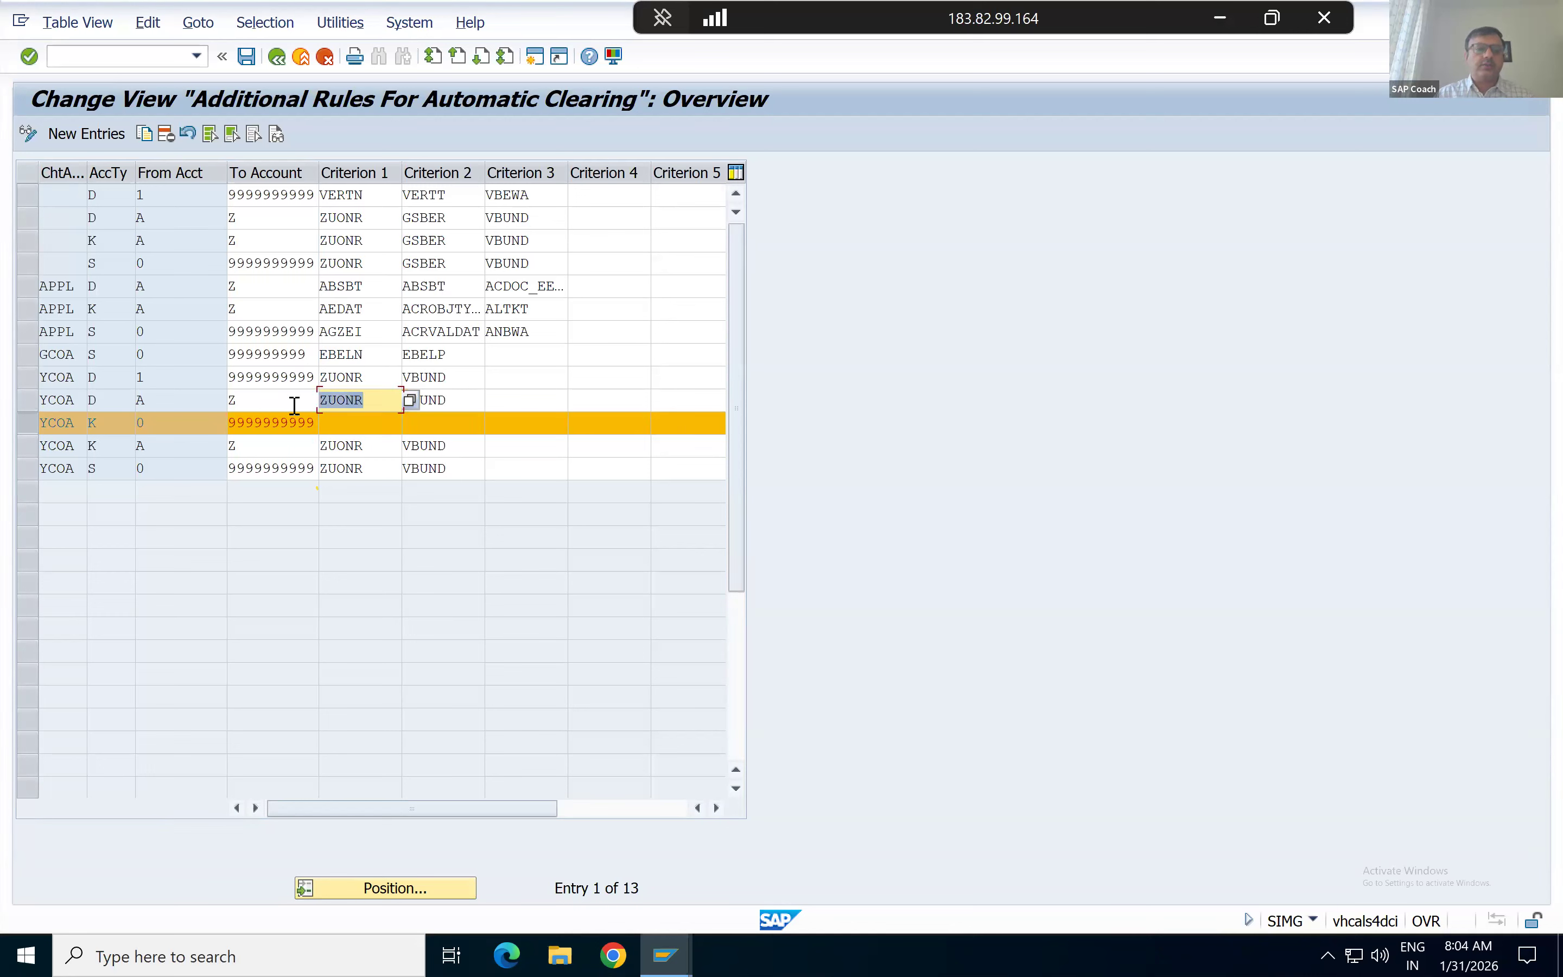
left_click(343, 417)
type("ZUONR")
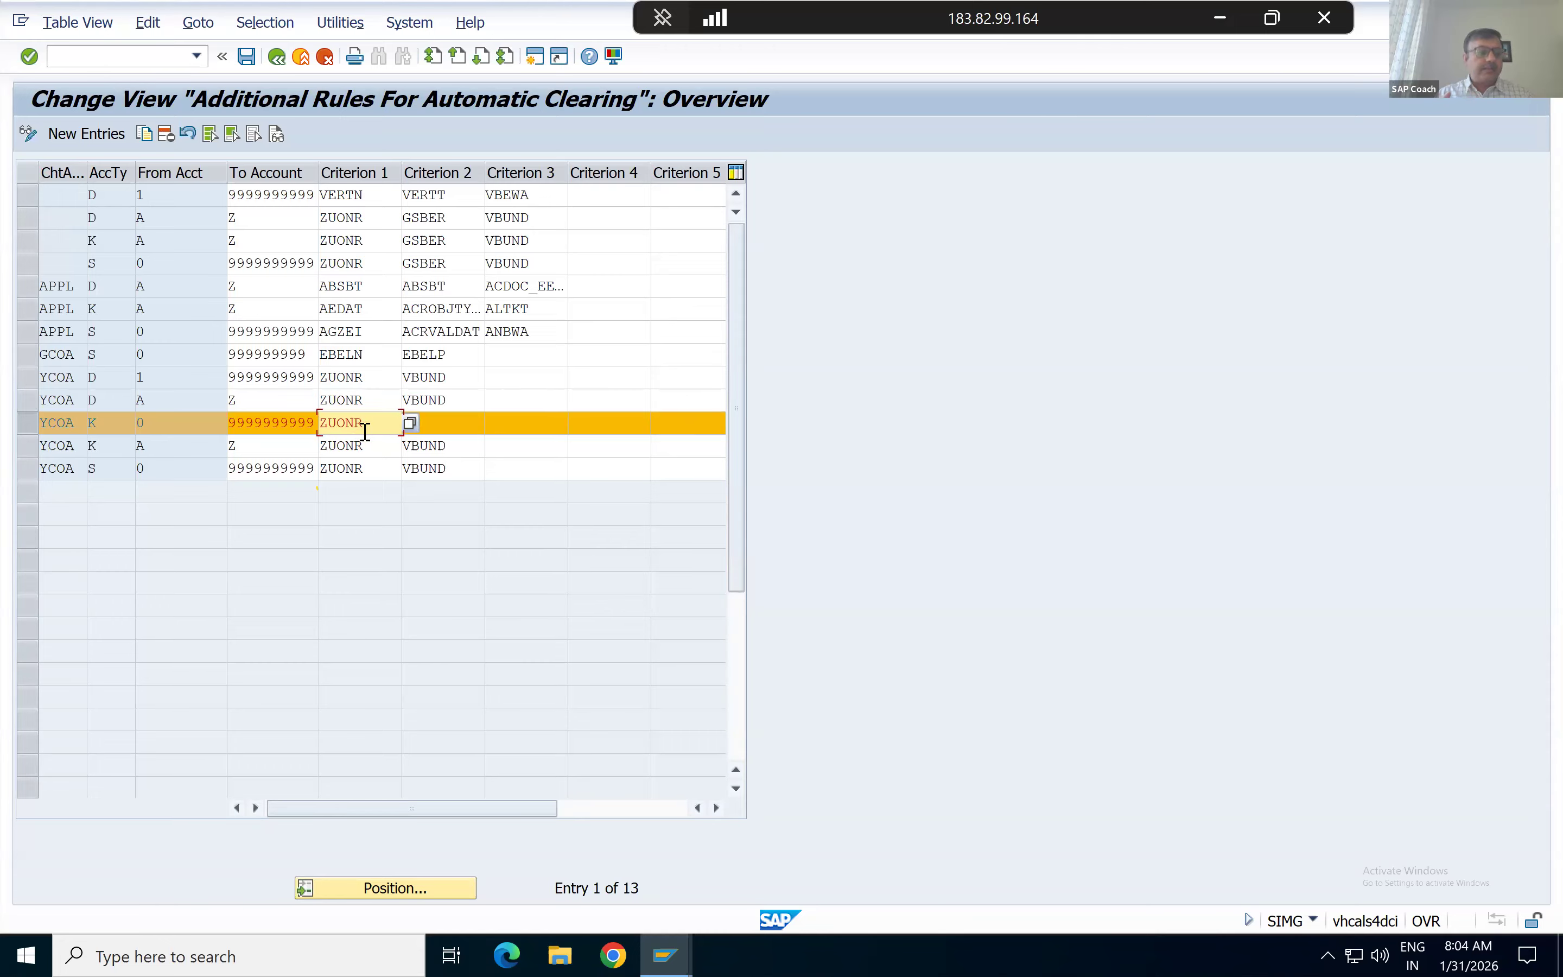
Exit the automatic clearing rules without saving the changes and return to SAP Easy Access.
left_click(303, 62)
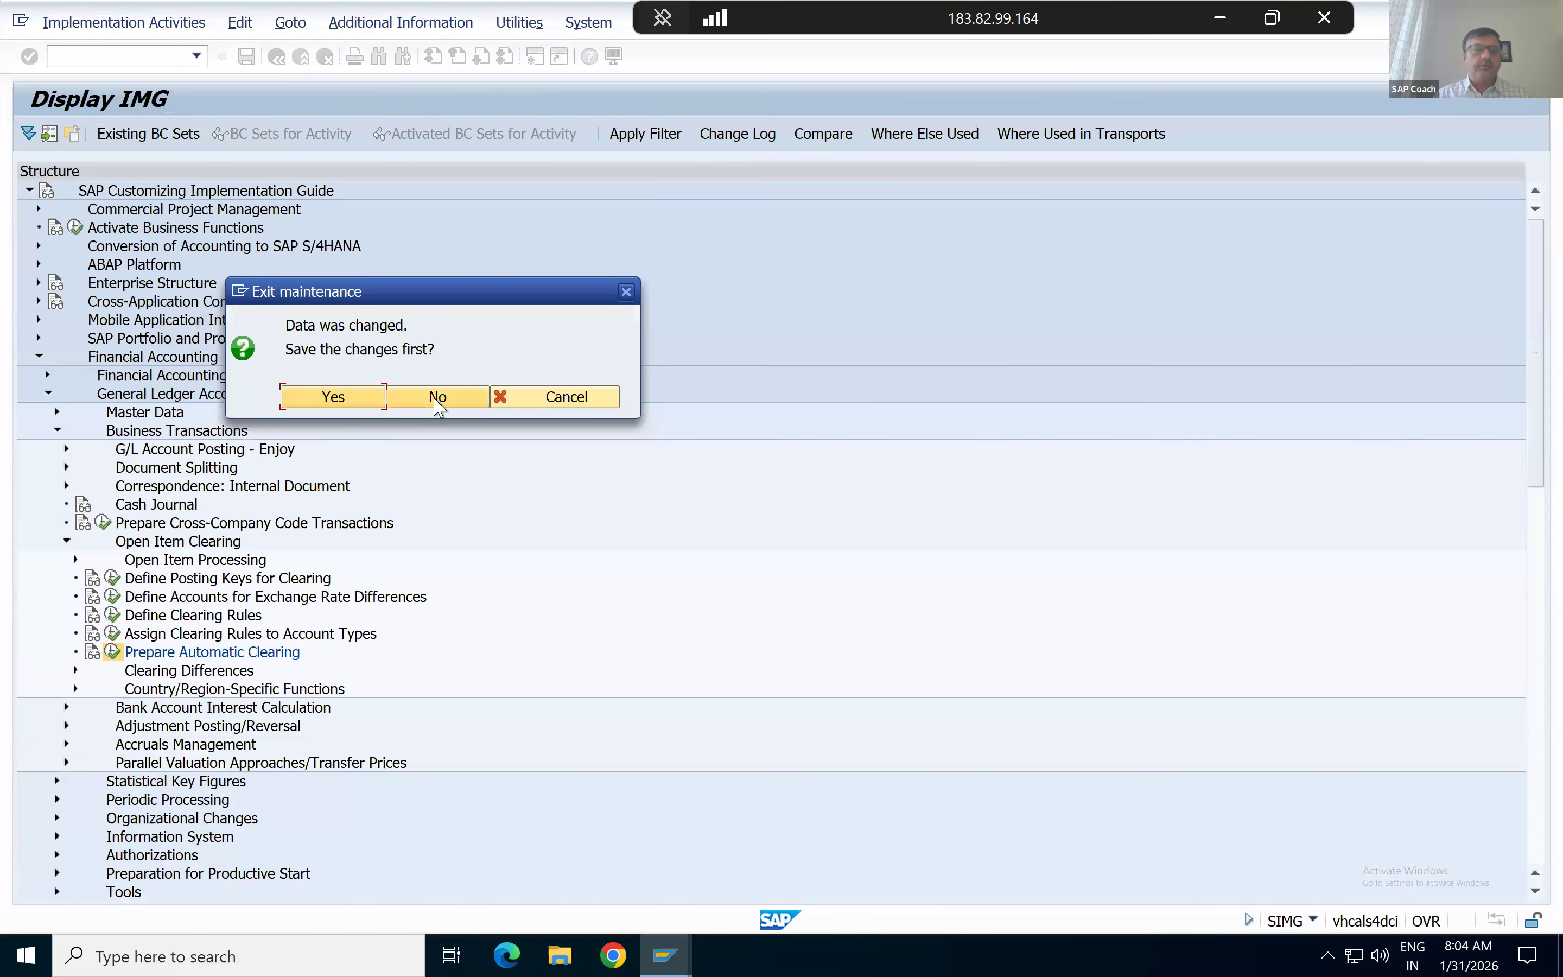
left_click(436, 398)
left_click(302, 58)
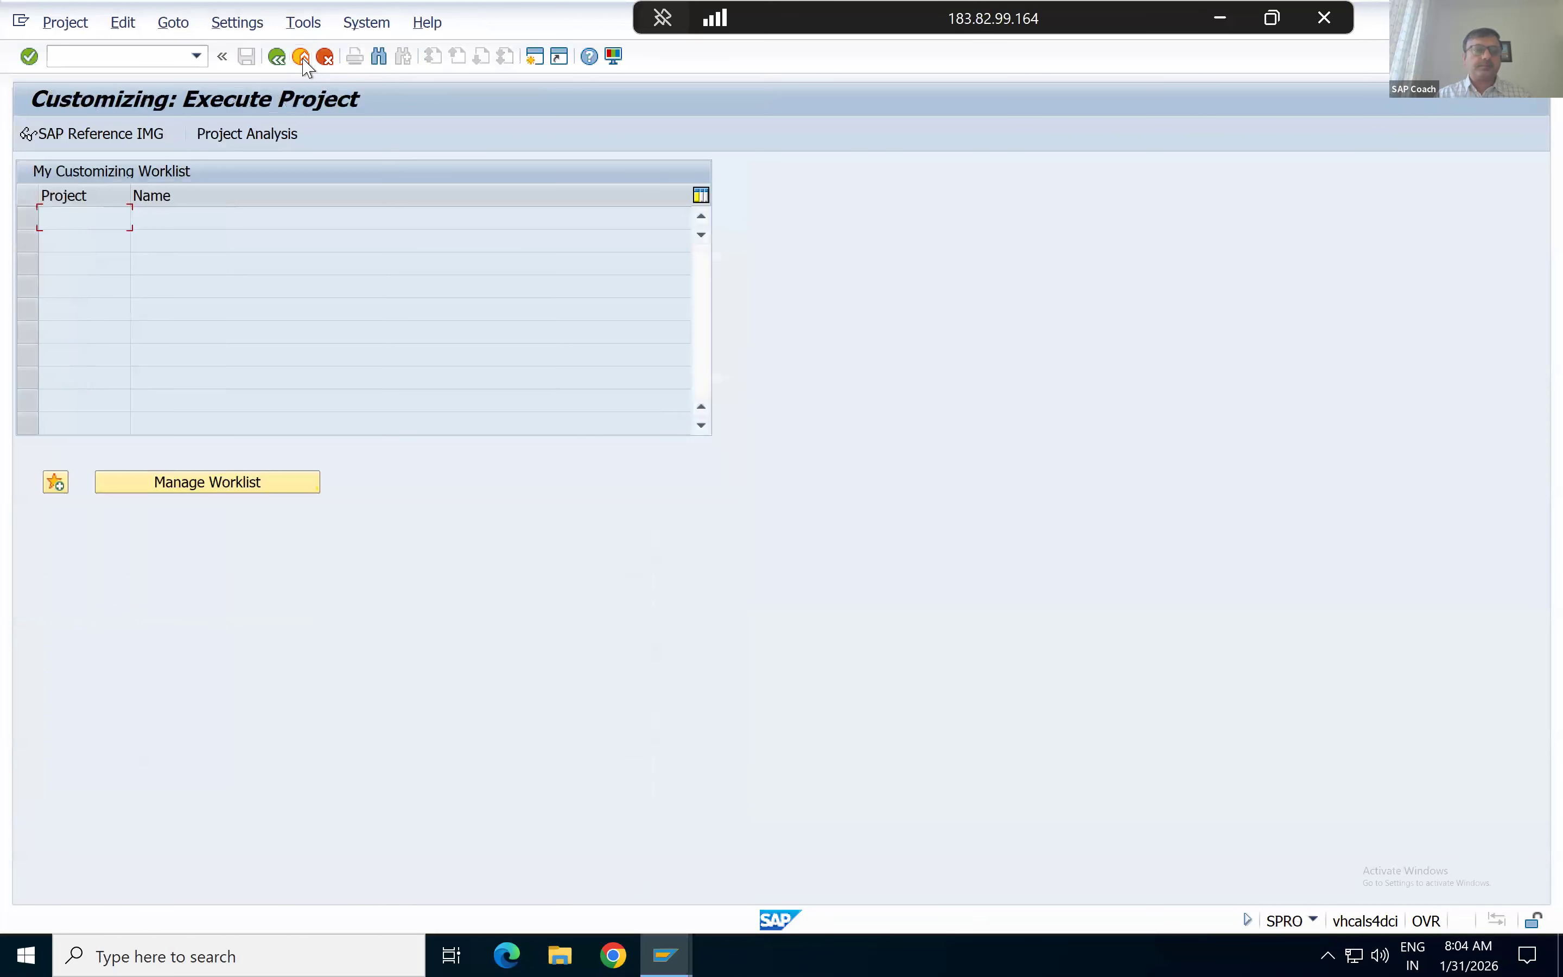
left_click(301, 58)
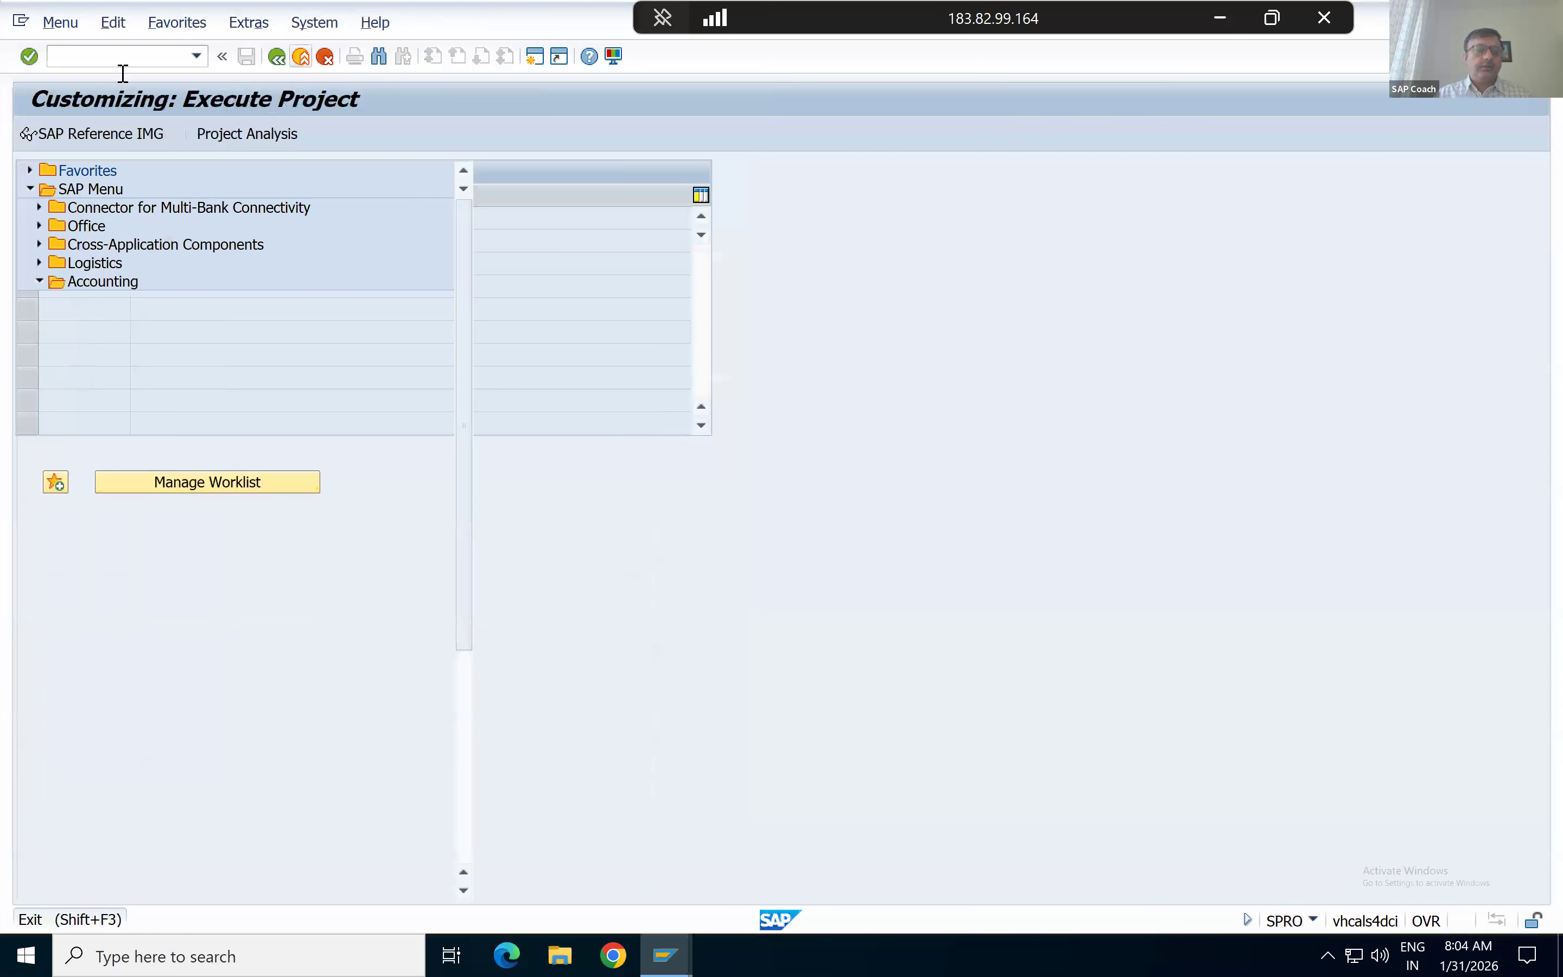
Start Automatic Clearing with transaction F.13 and set the company code to 1710.
type("f.13")
key("Return")
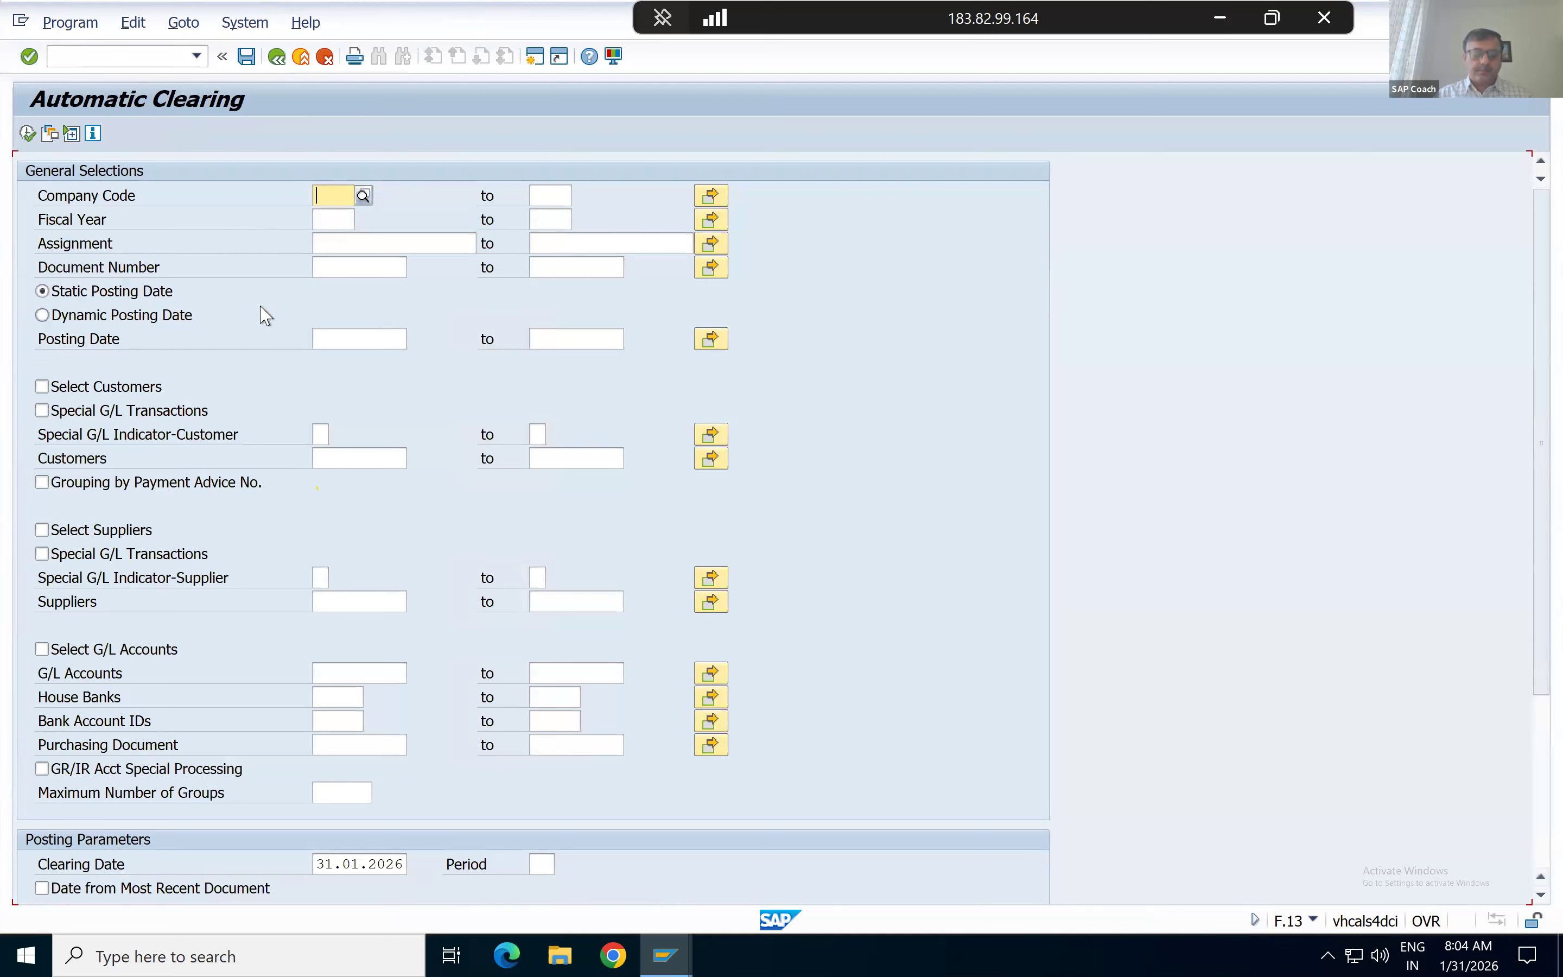
type("171")
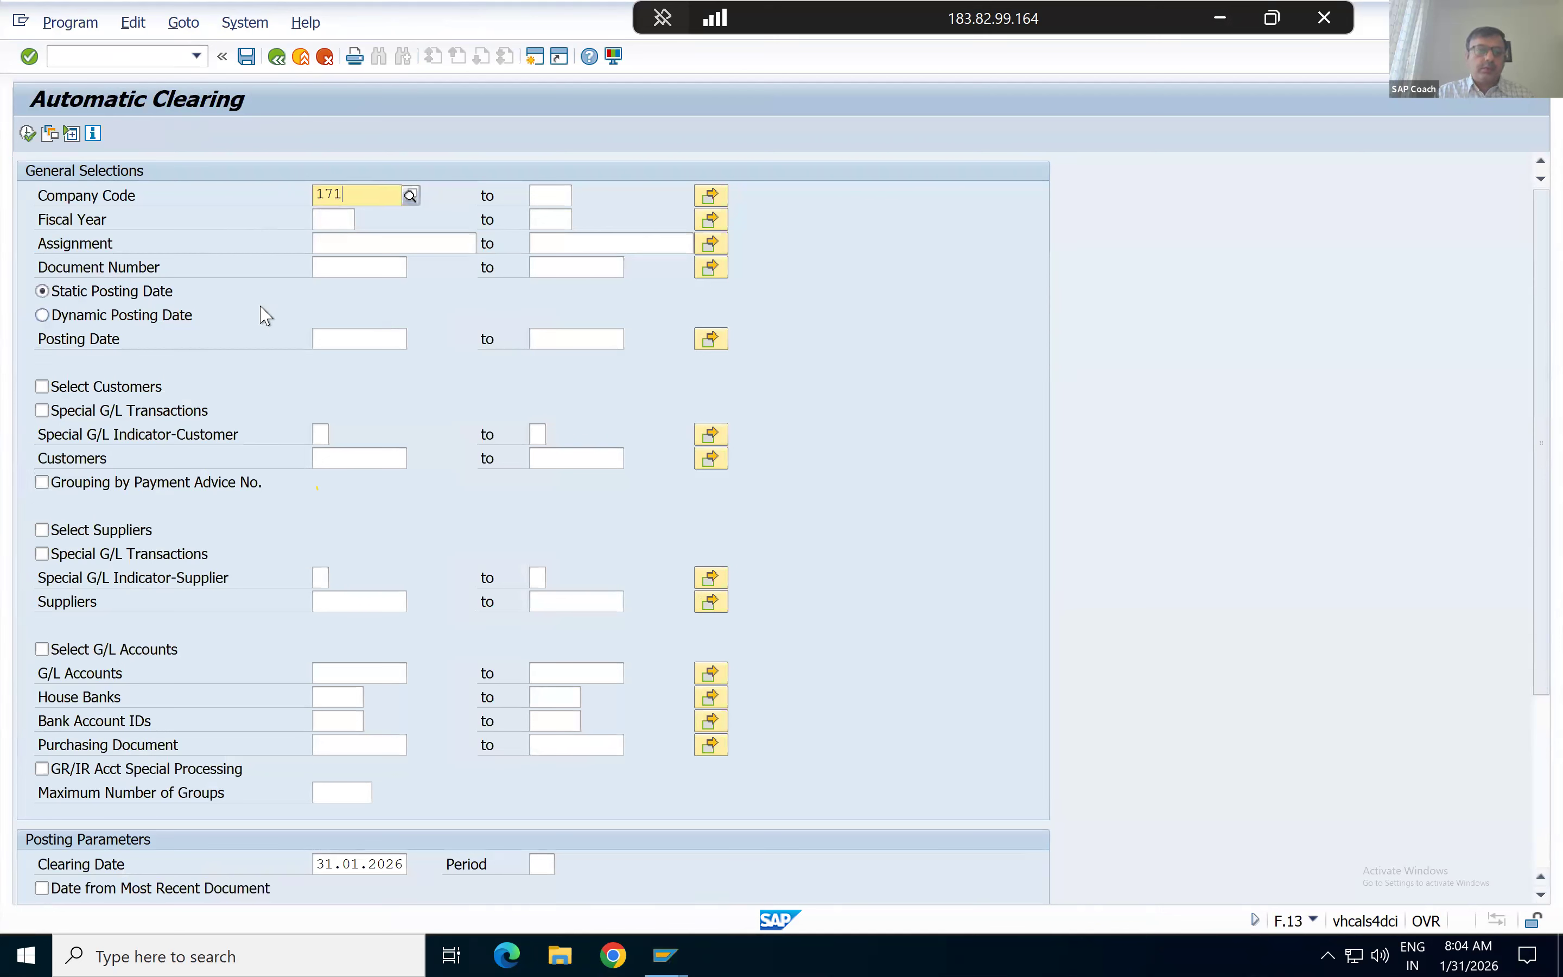
type("0")
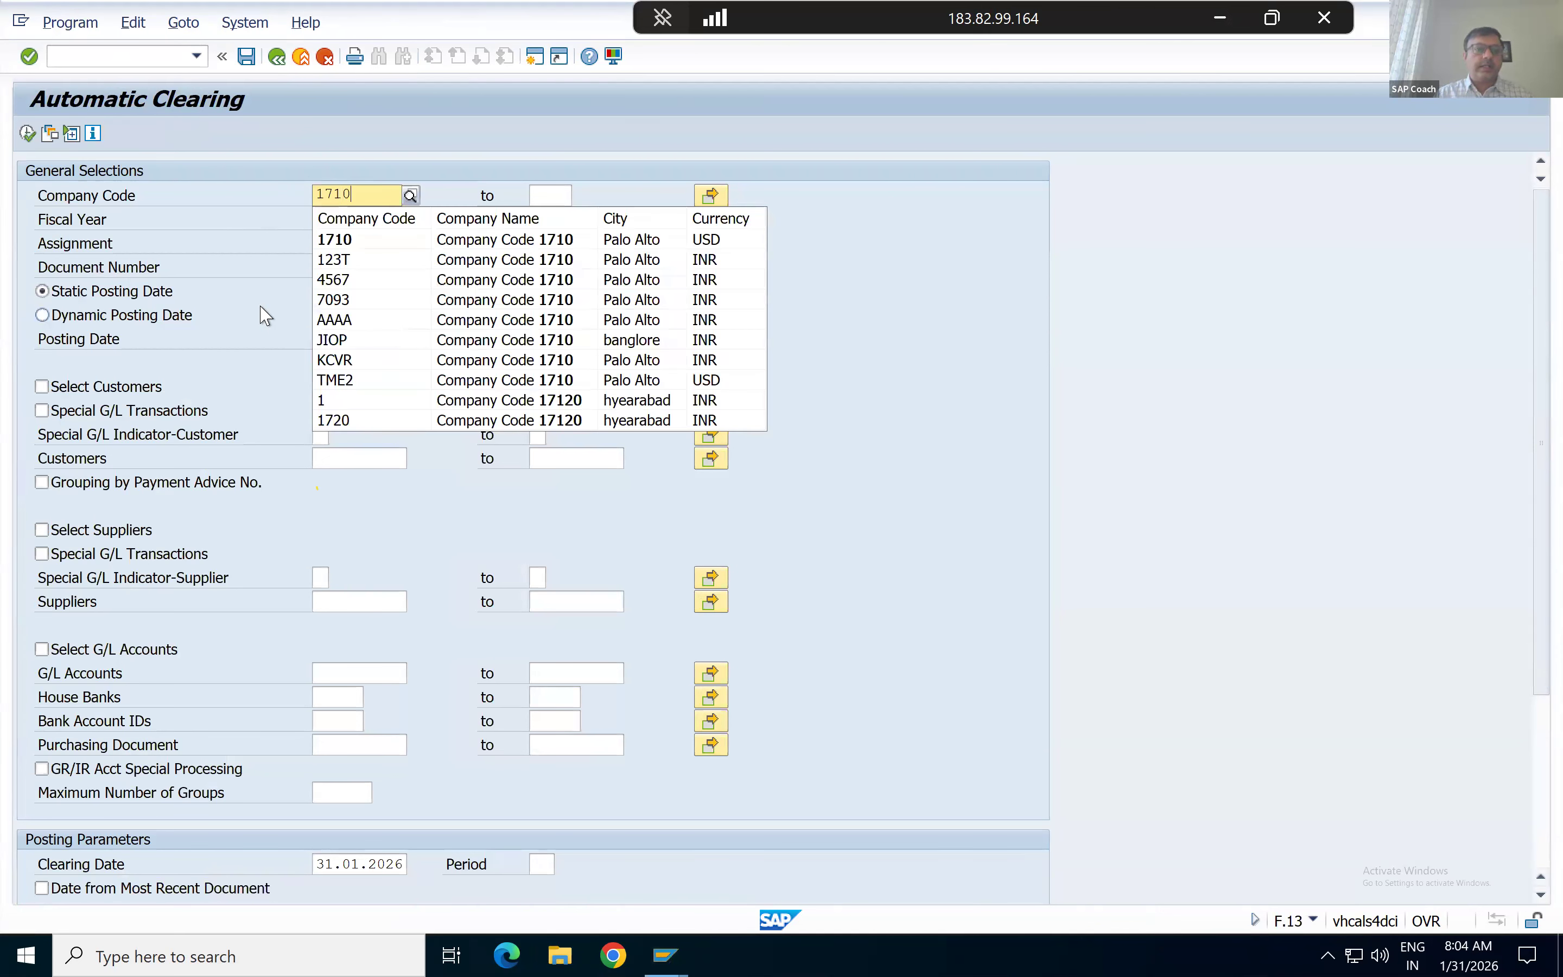
left_click(330, 241)
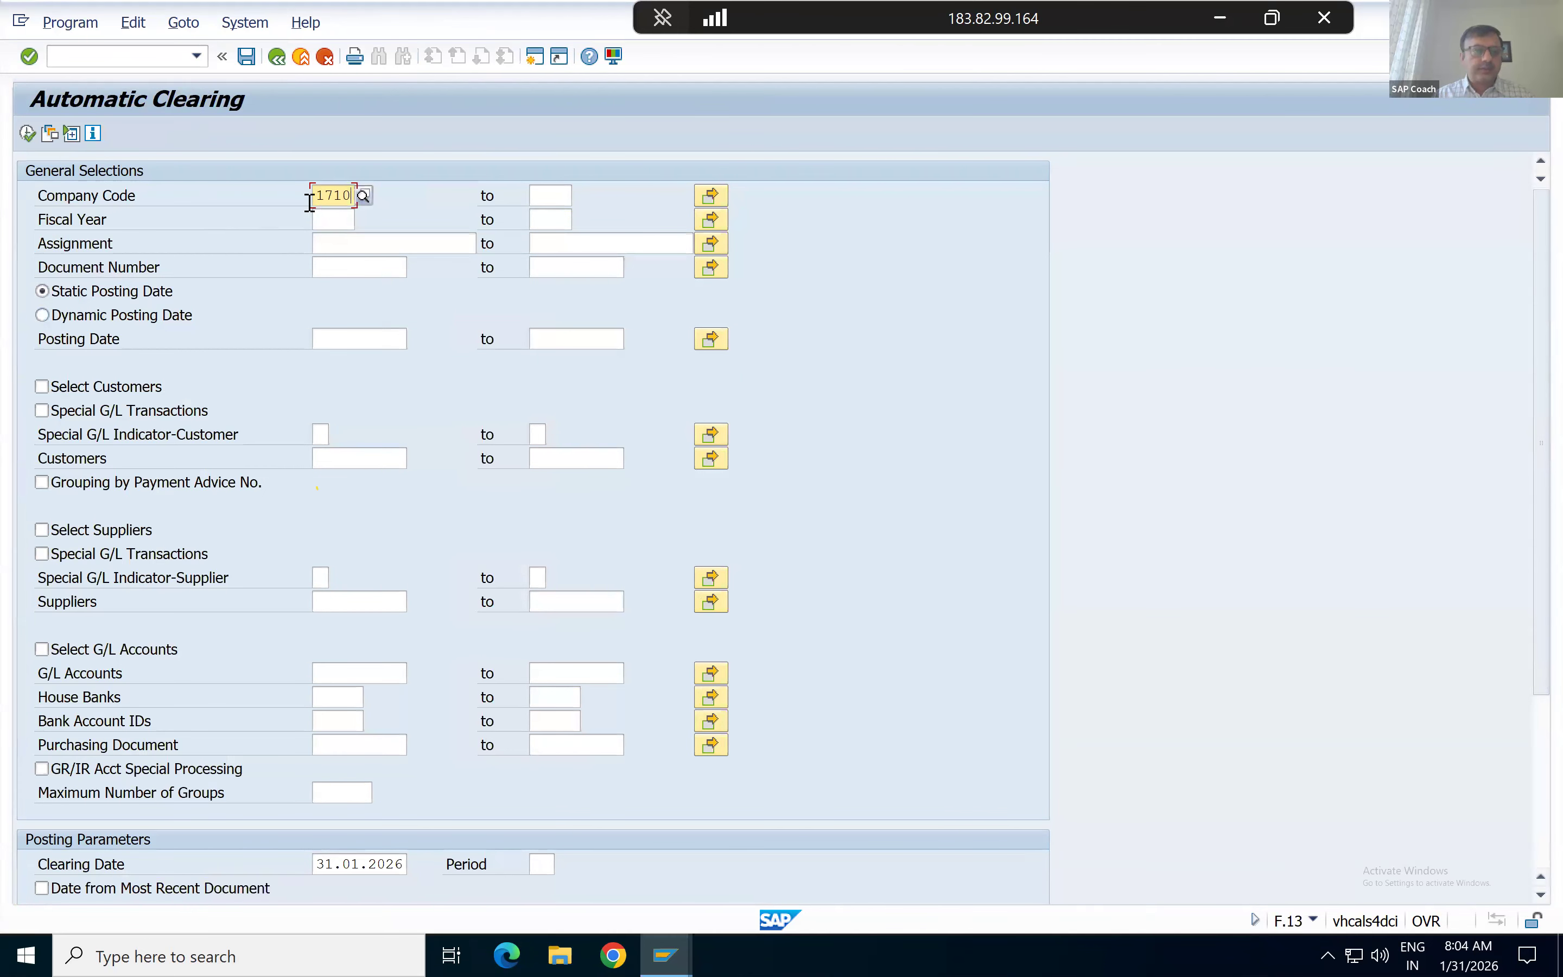
key("Tab")
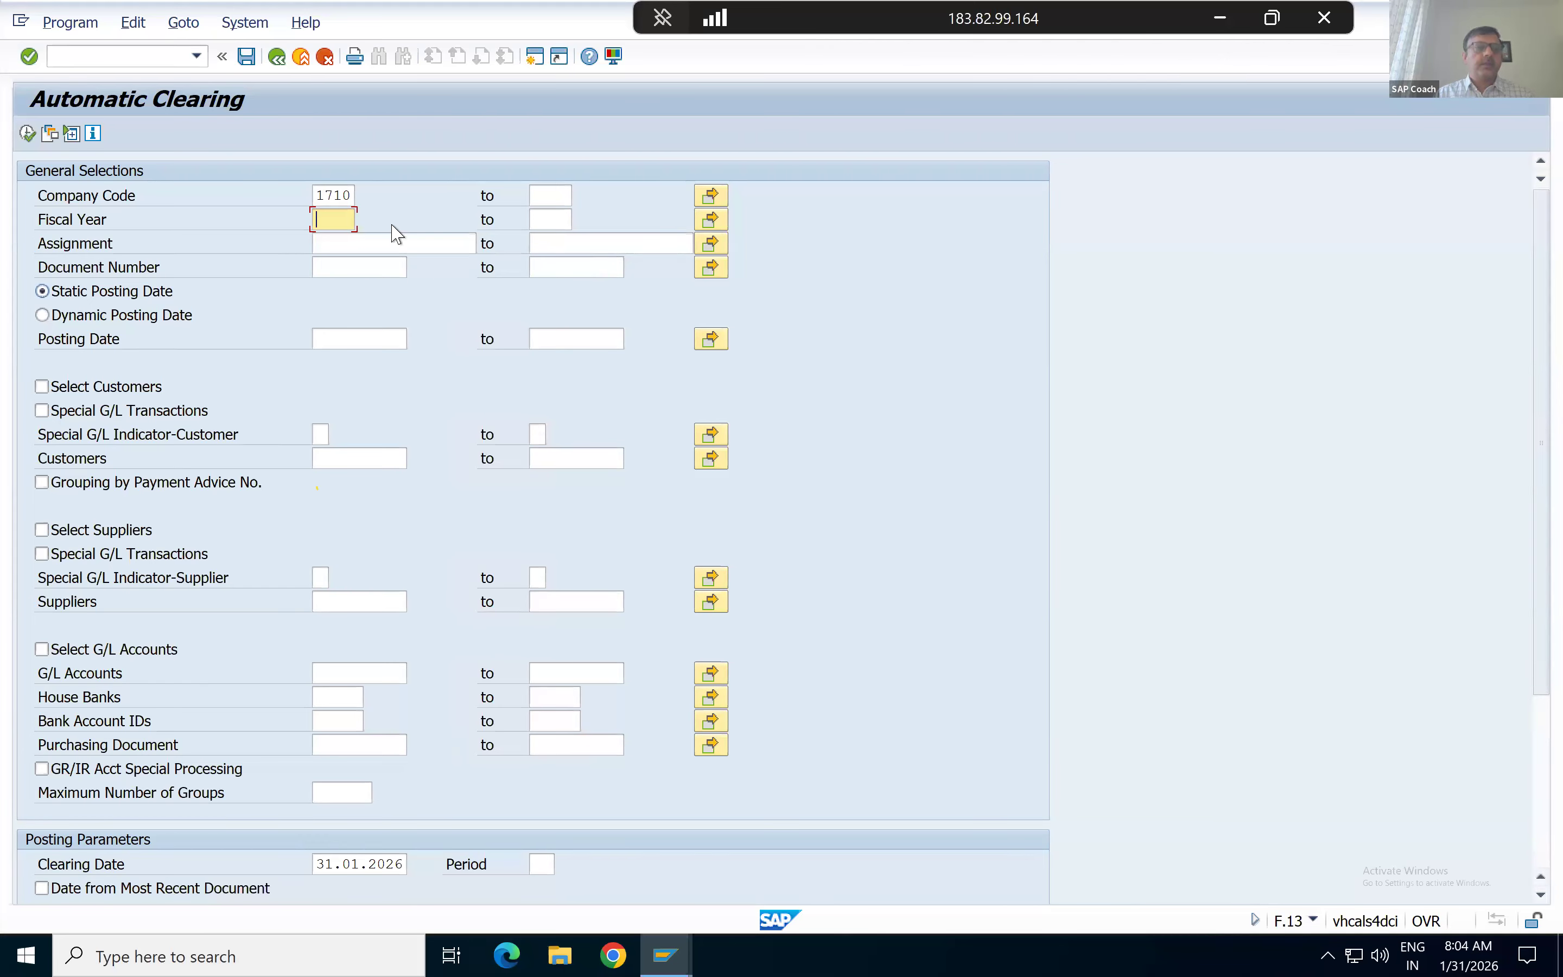
left_click(344, 249)
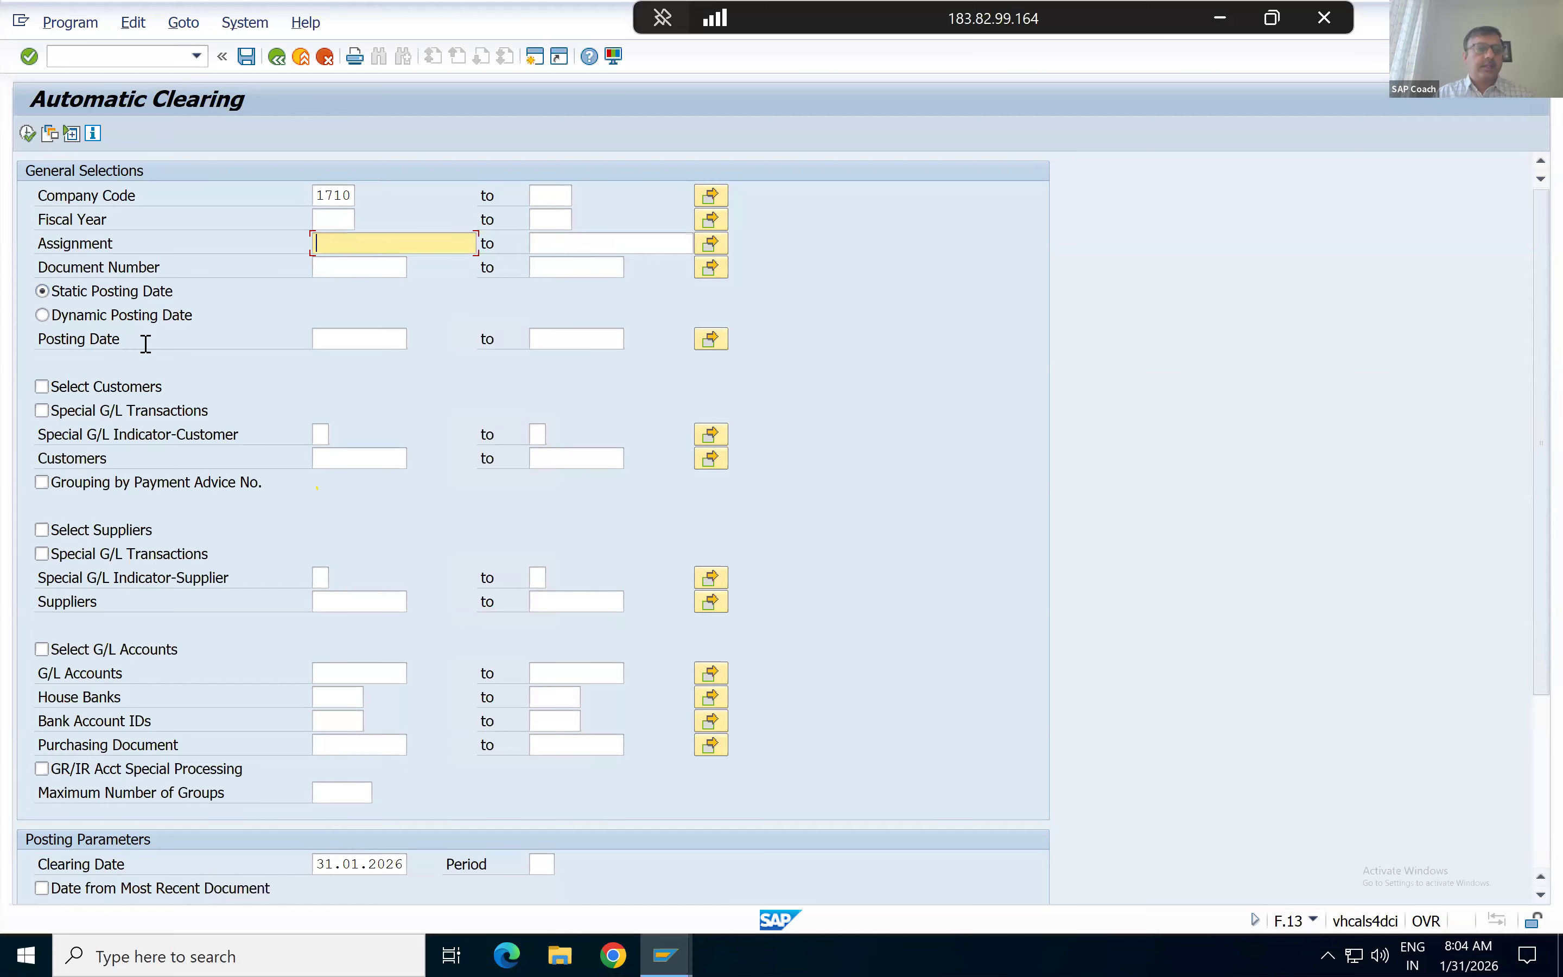
Include suppliers in the automatic clearing selection and enter the supplier number copied from the vendor line item display.
left_click(42, 531)
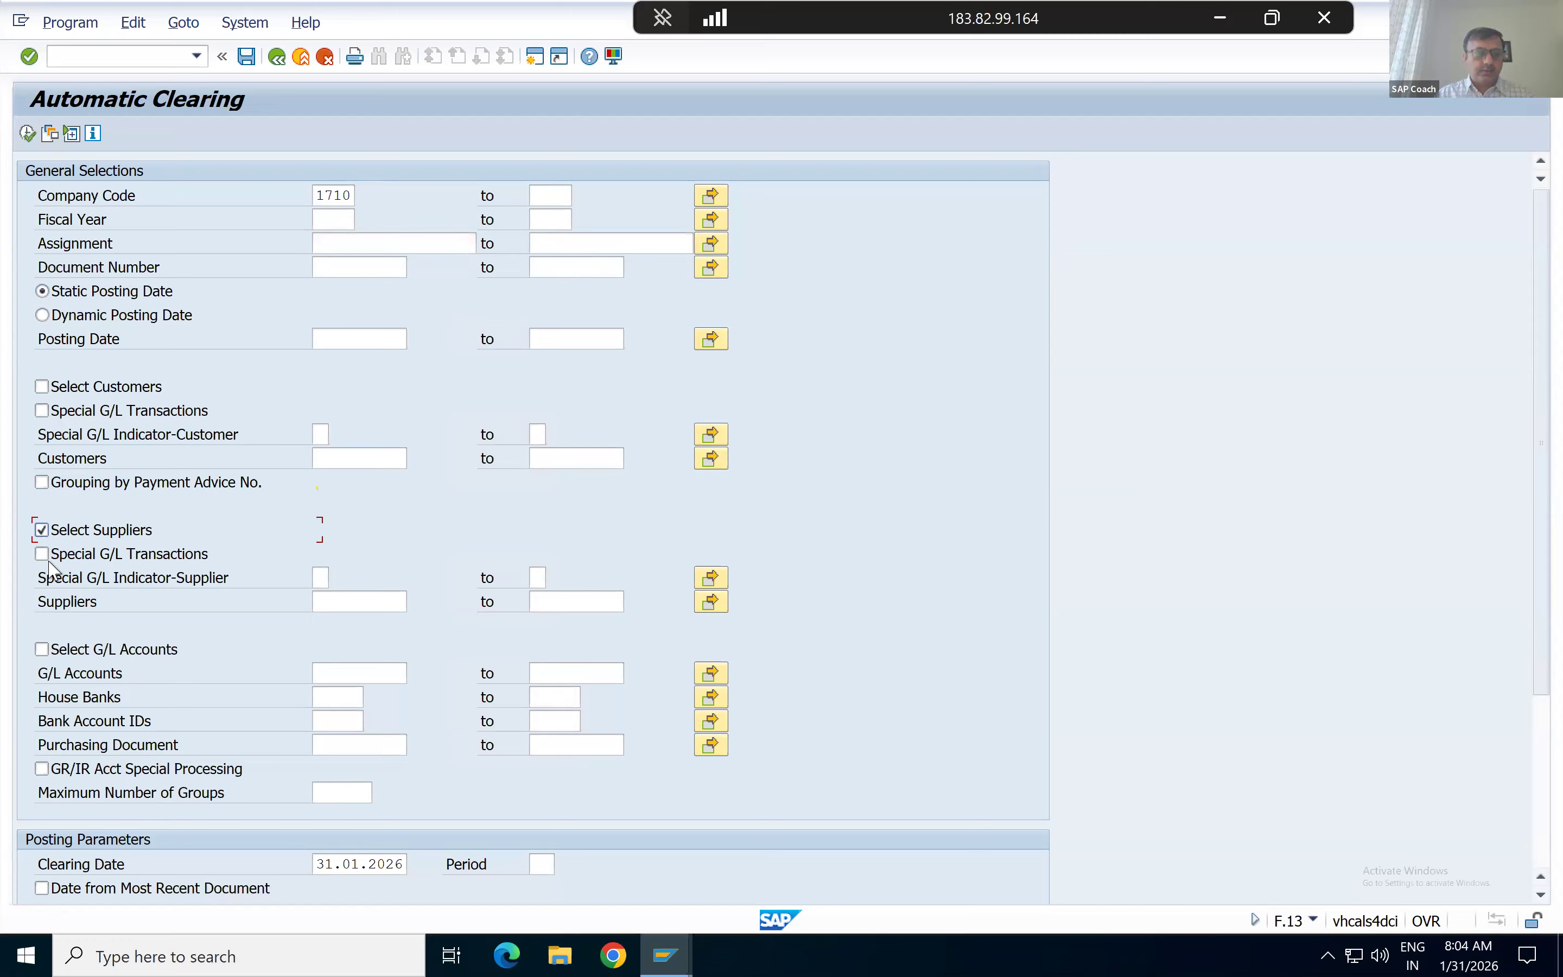
left_click(42, 531)
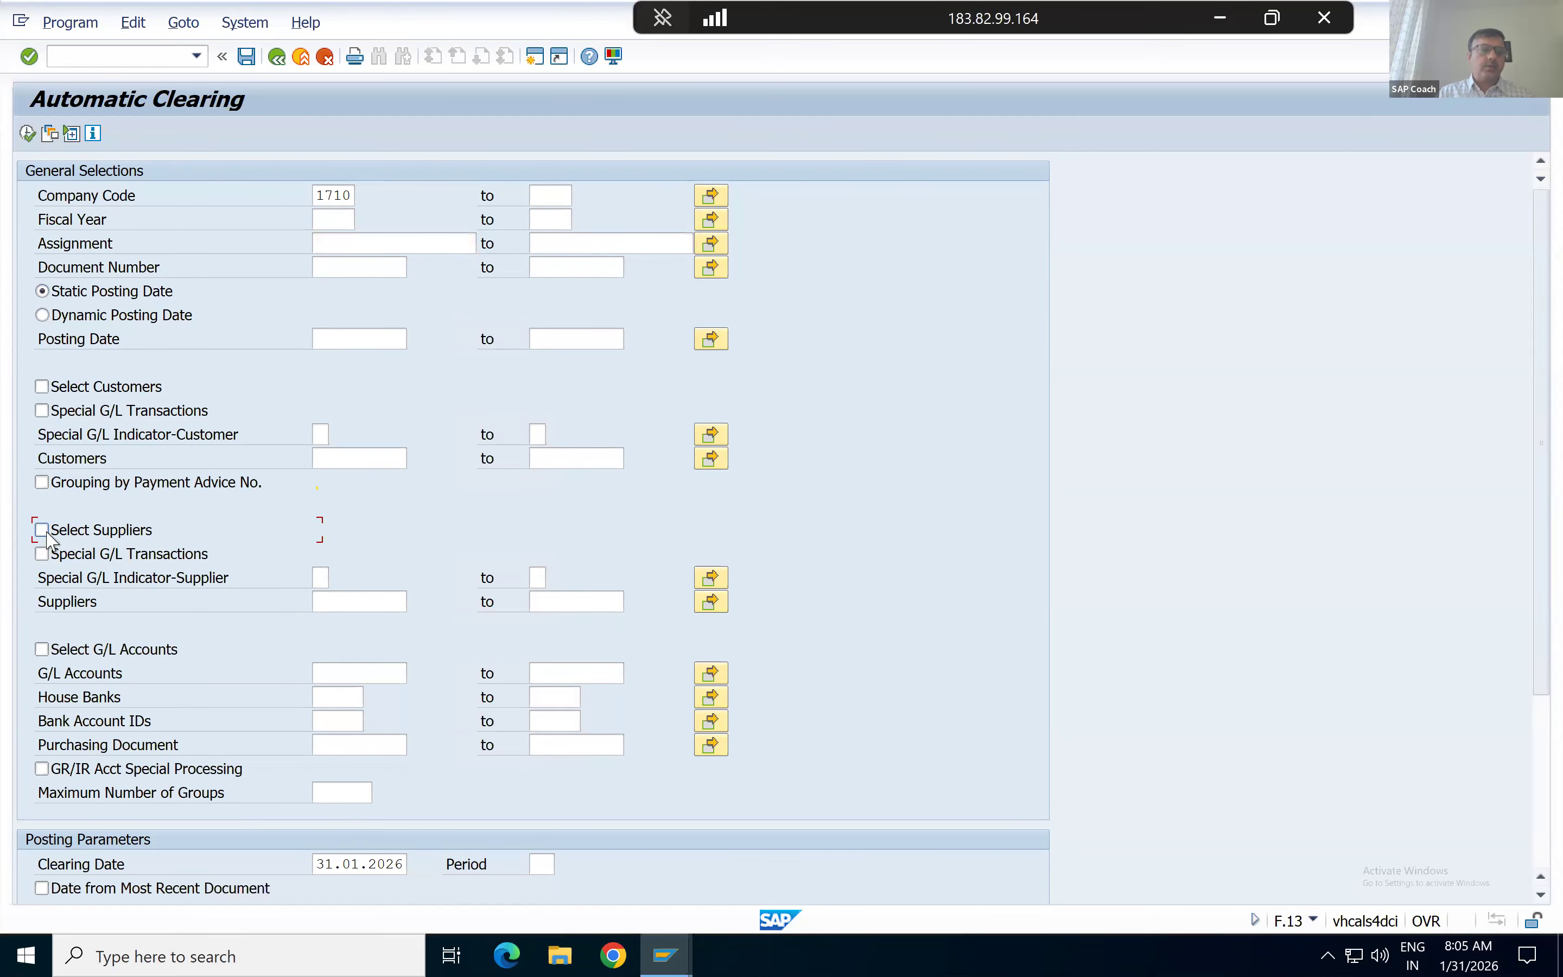
left_click(340, 610)
key("alt+Tab")
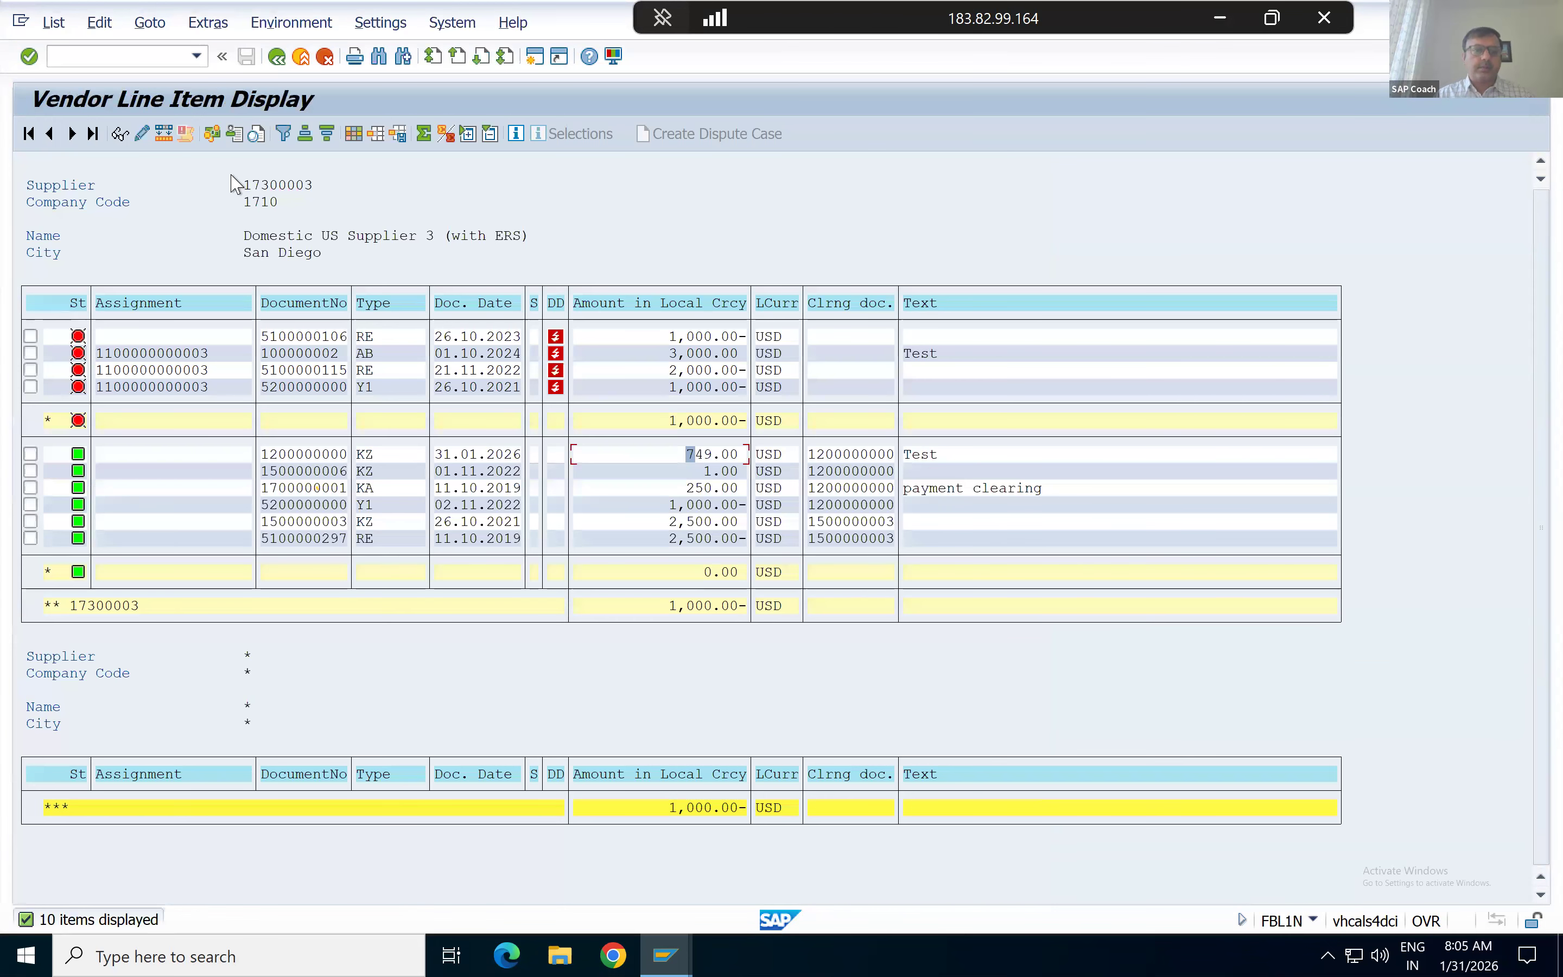
left_click_drag(241, 185, 331, 197)
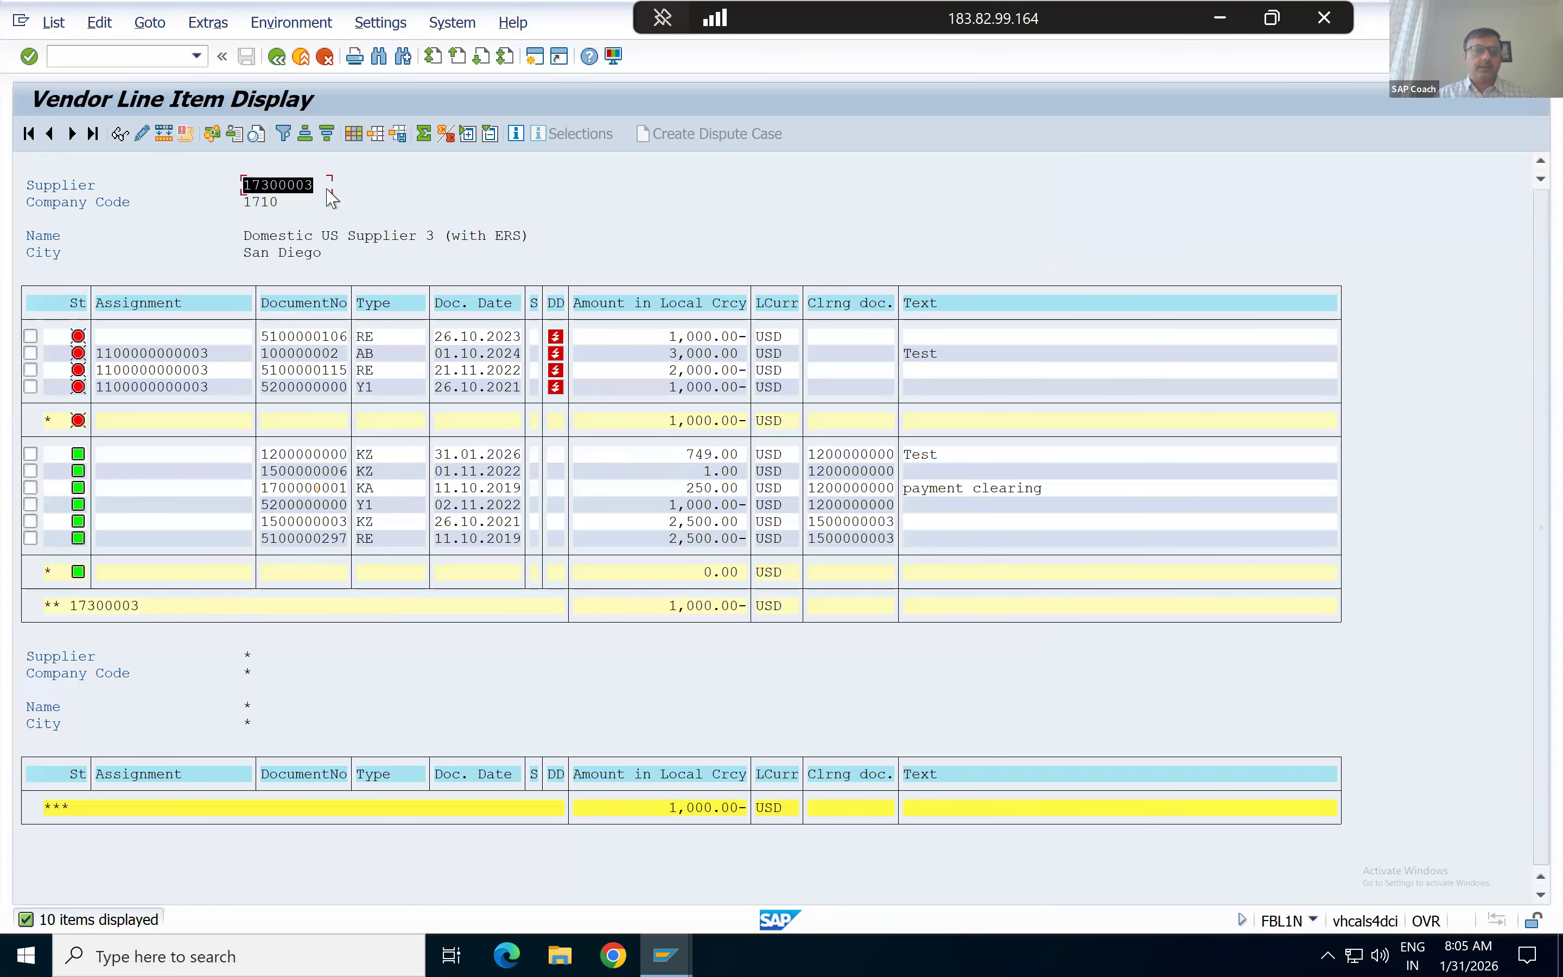
key("ctrl+c")
key("alt+Tab")
key("ctrl+v")
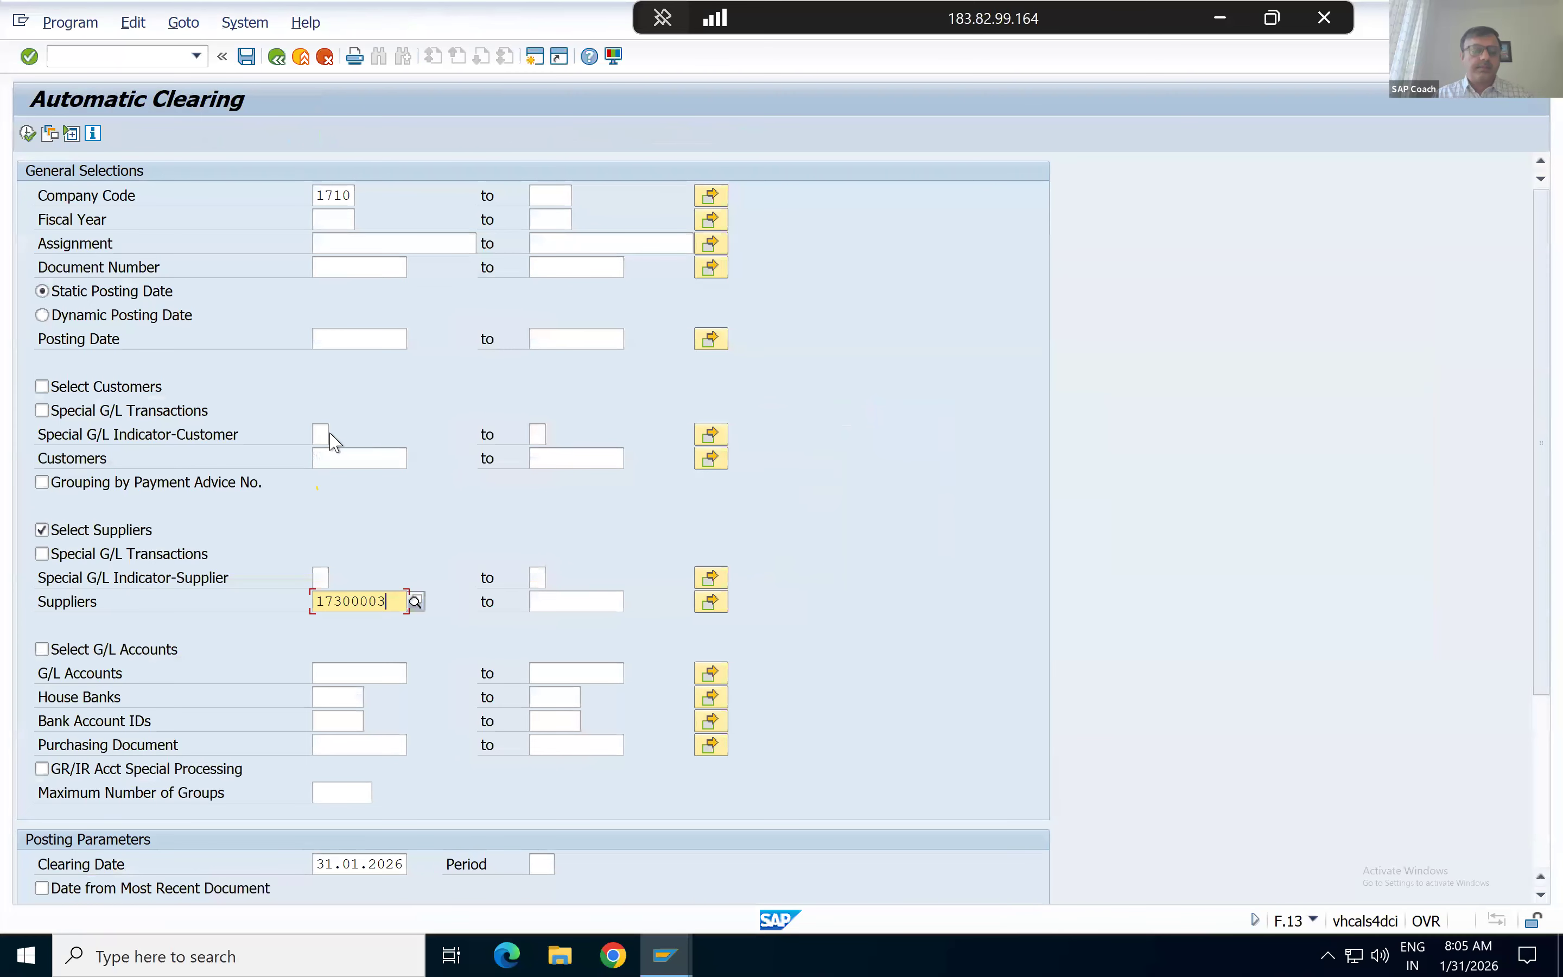
Check the amounts of the supplier's open items in the vendor line item display and return to Automatic Clearing.
key("alt+Tab")
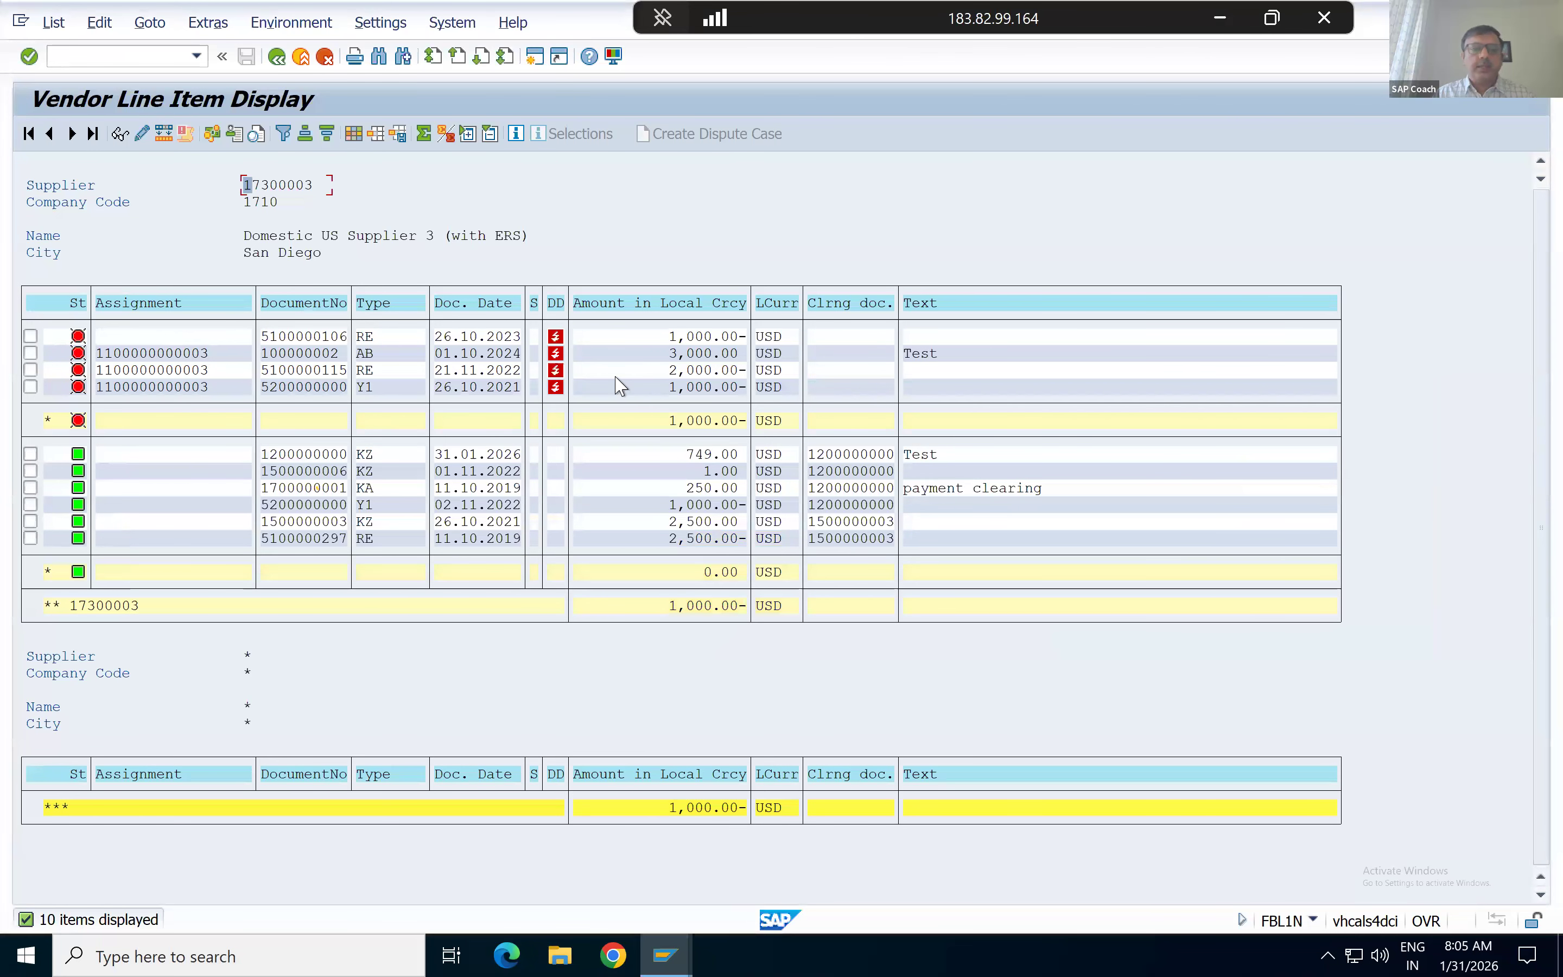
left_click(655, 370)
left_click(657, 386)
key("alt+Tab")
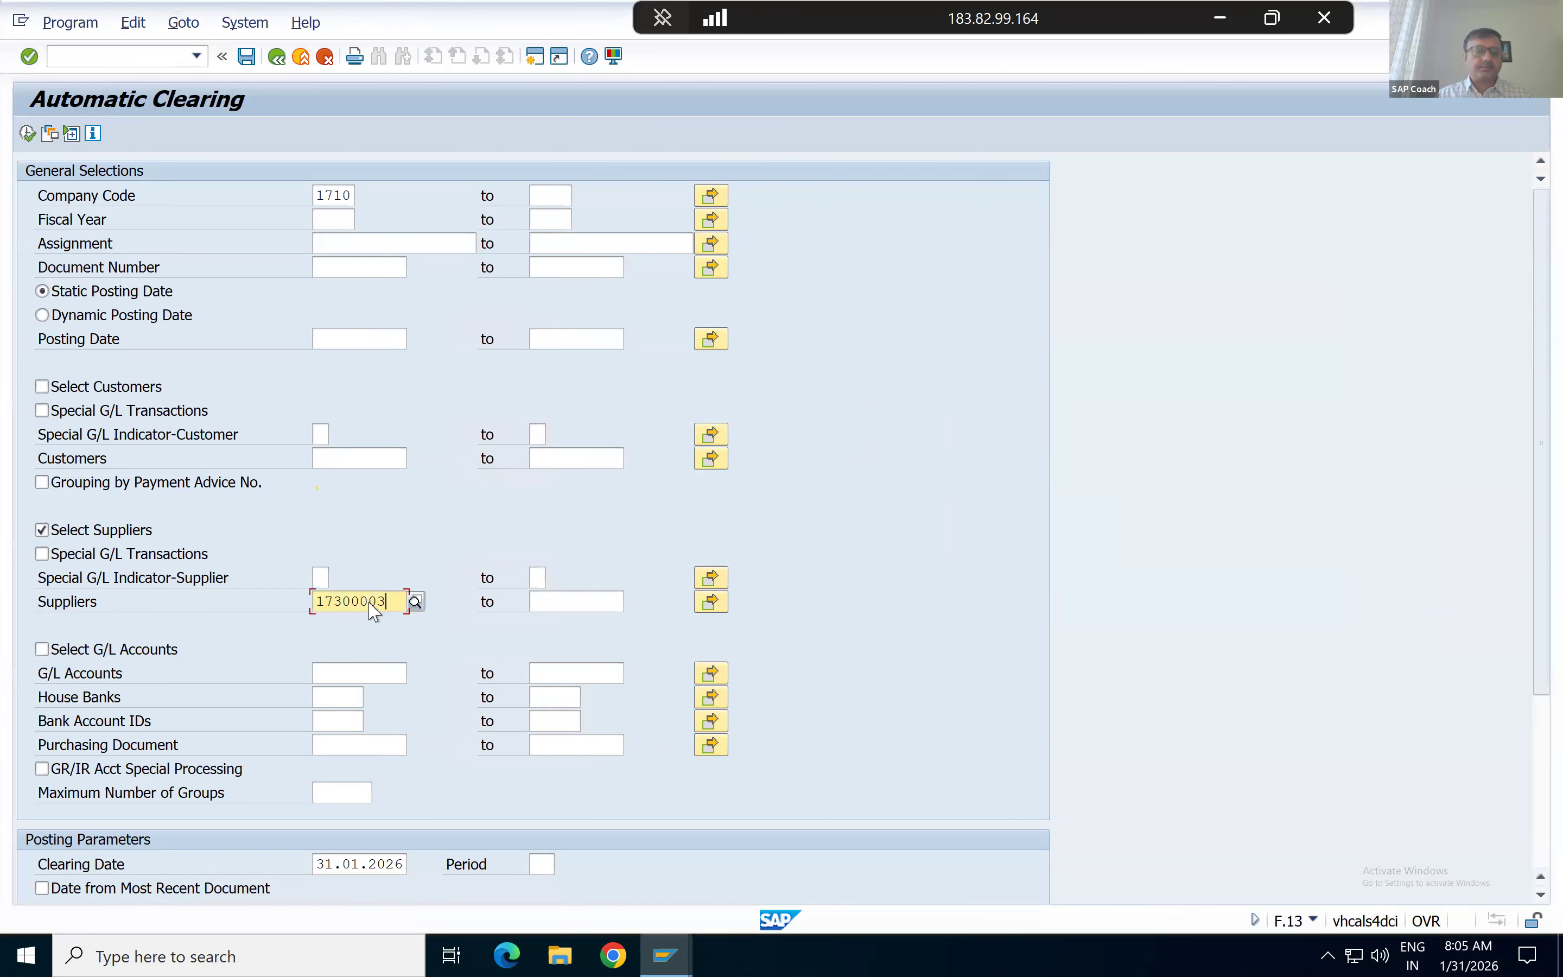
Clear the clearing date in the posting parameters and enable Date from Most Recent Document.
scroll(371, 602, "down", 3)
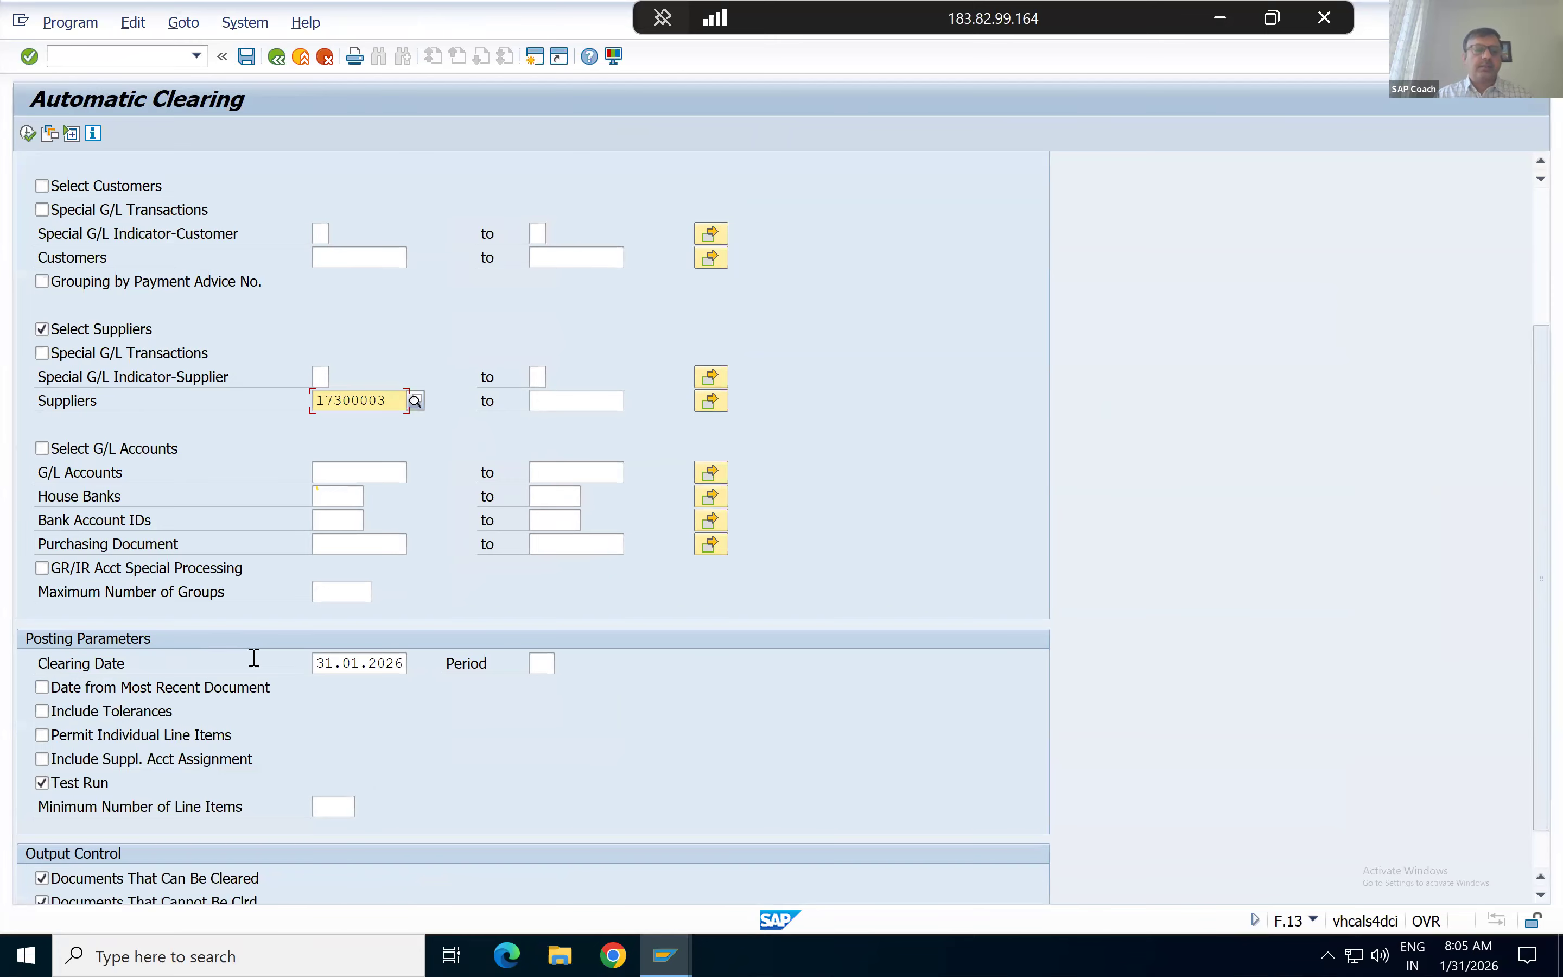
left_click(312, 665)
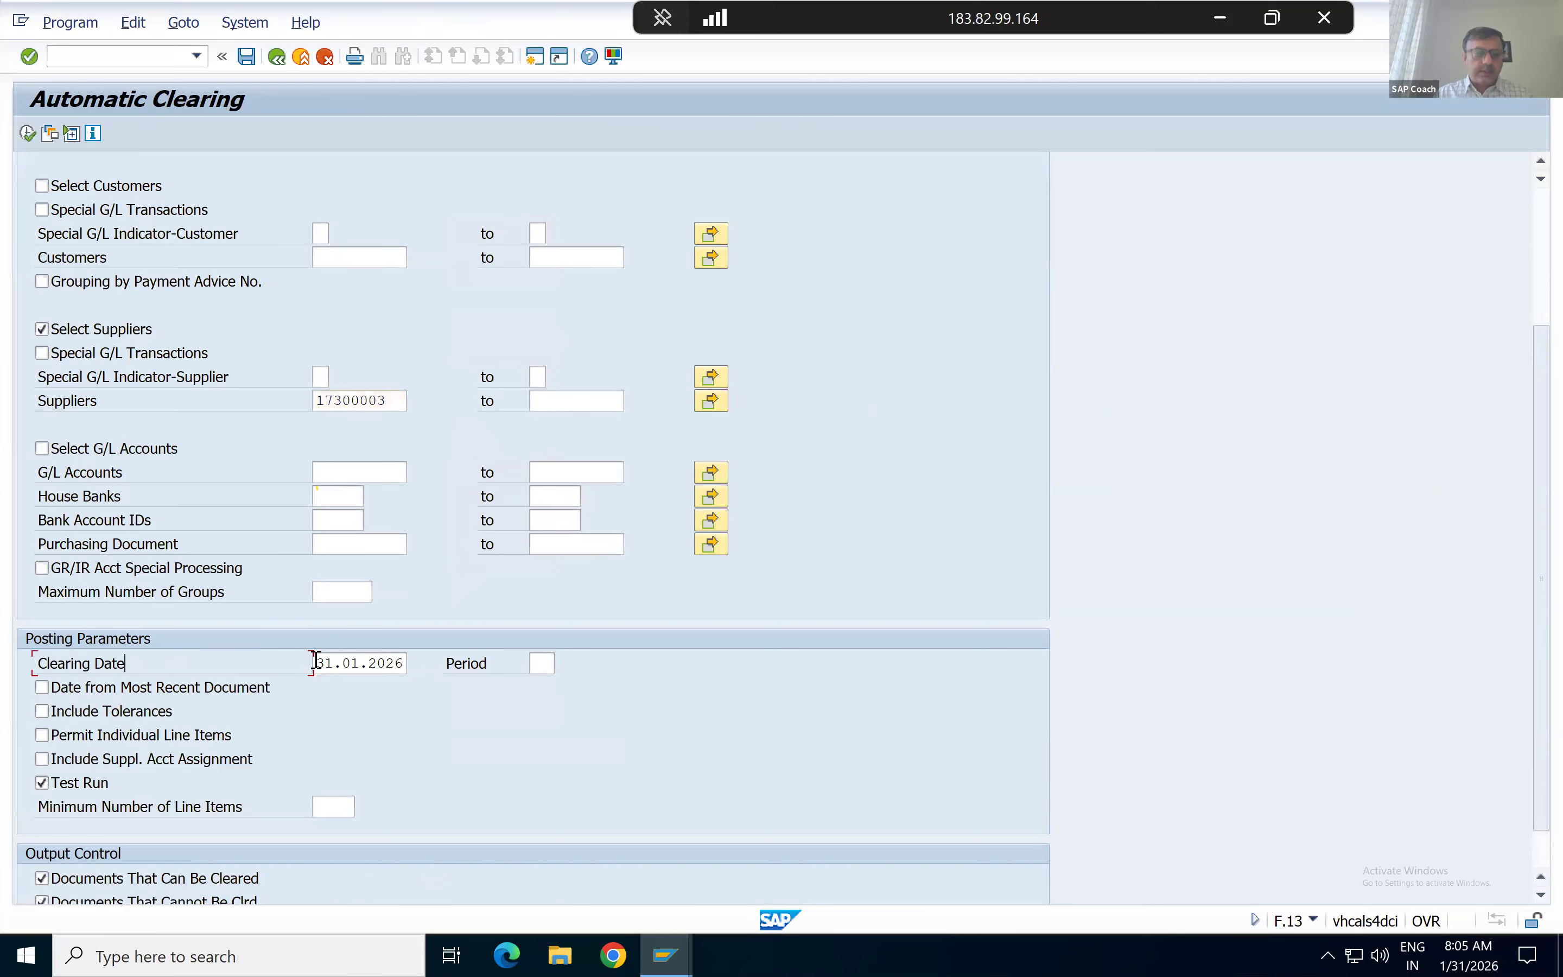
left_click(316, 661)
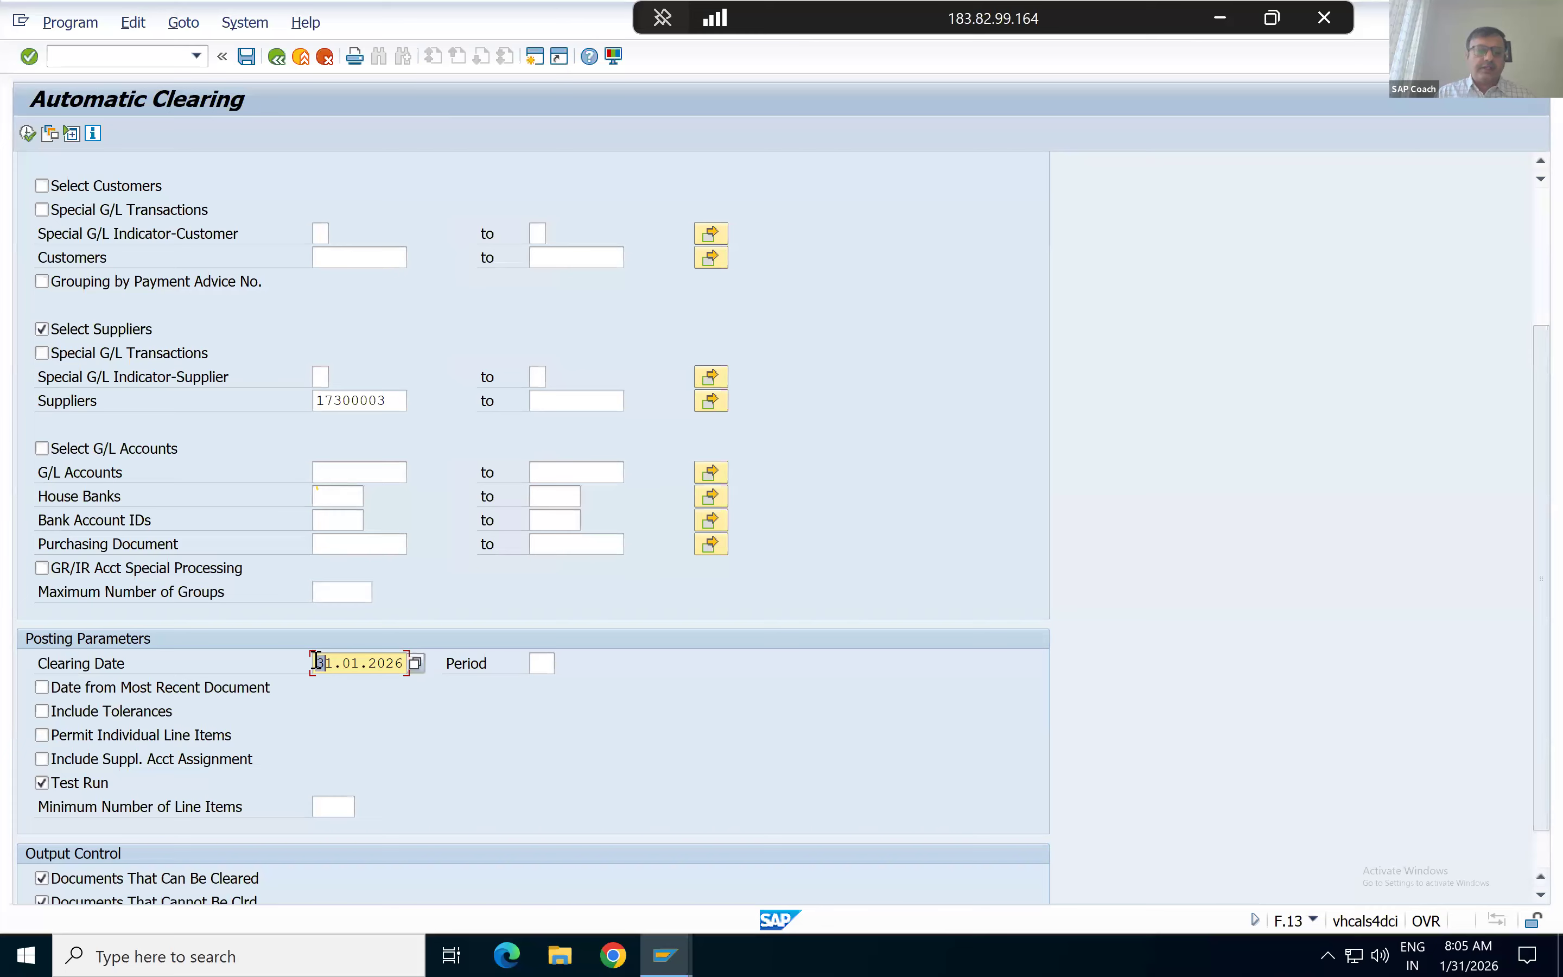
double_click(316, 662)
key("BackSpace")
left_click(41, 688)
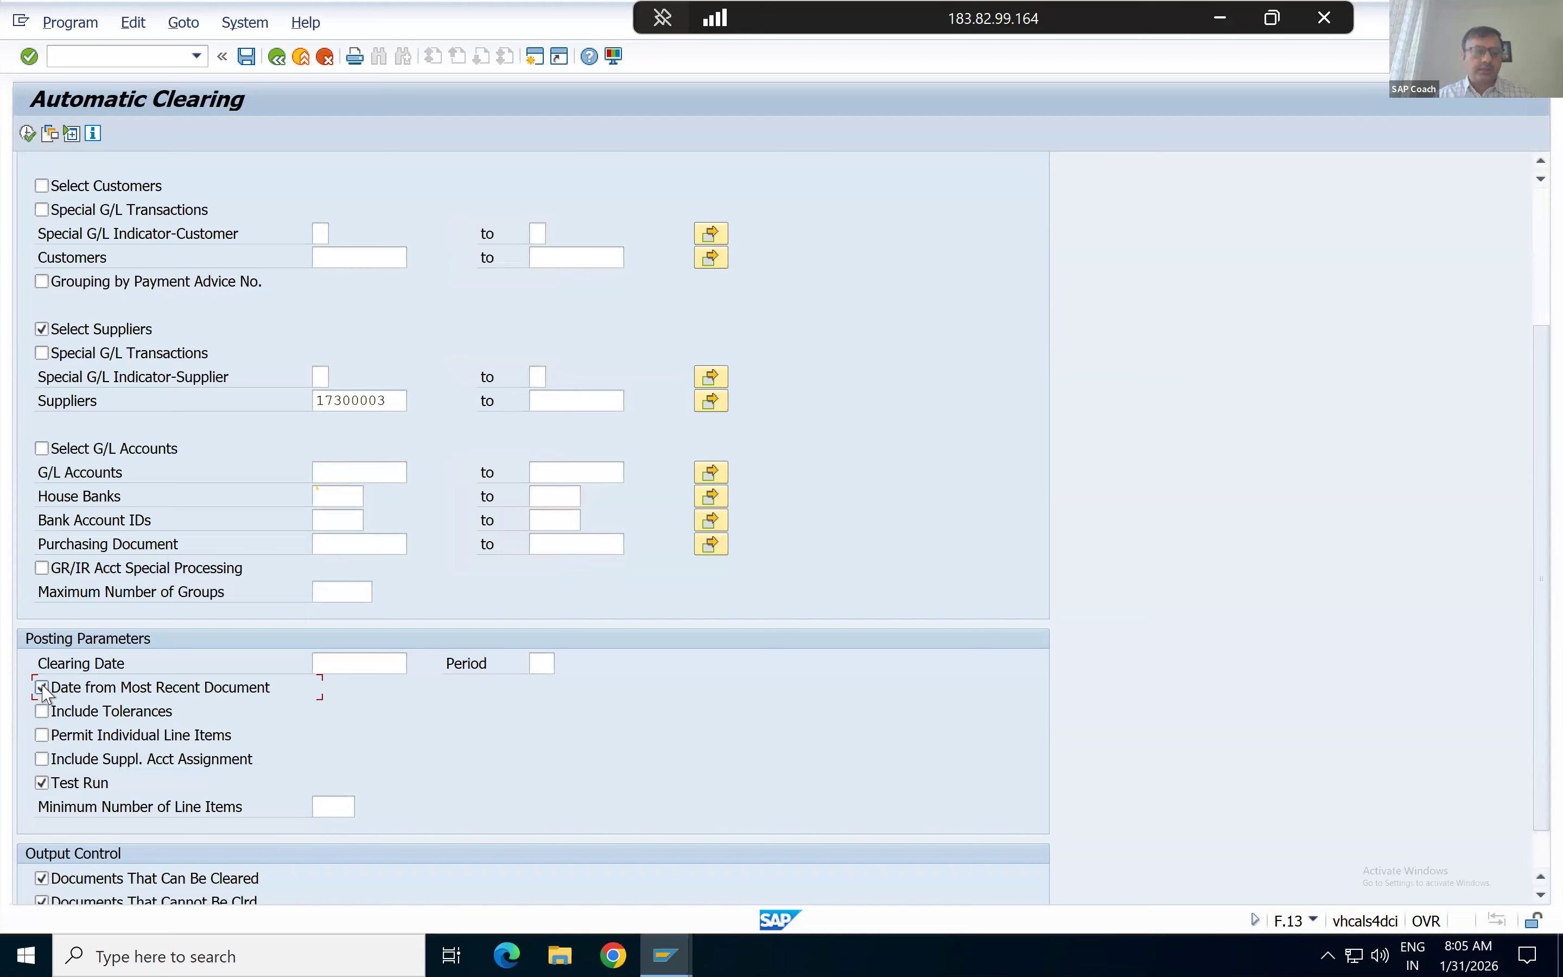
Set the clearing date to 31.01.2026 with Date from Most Recent Document off, and execute the test run.
left_click(351, 664)
type("31")
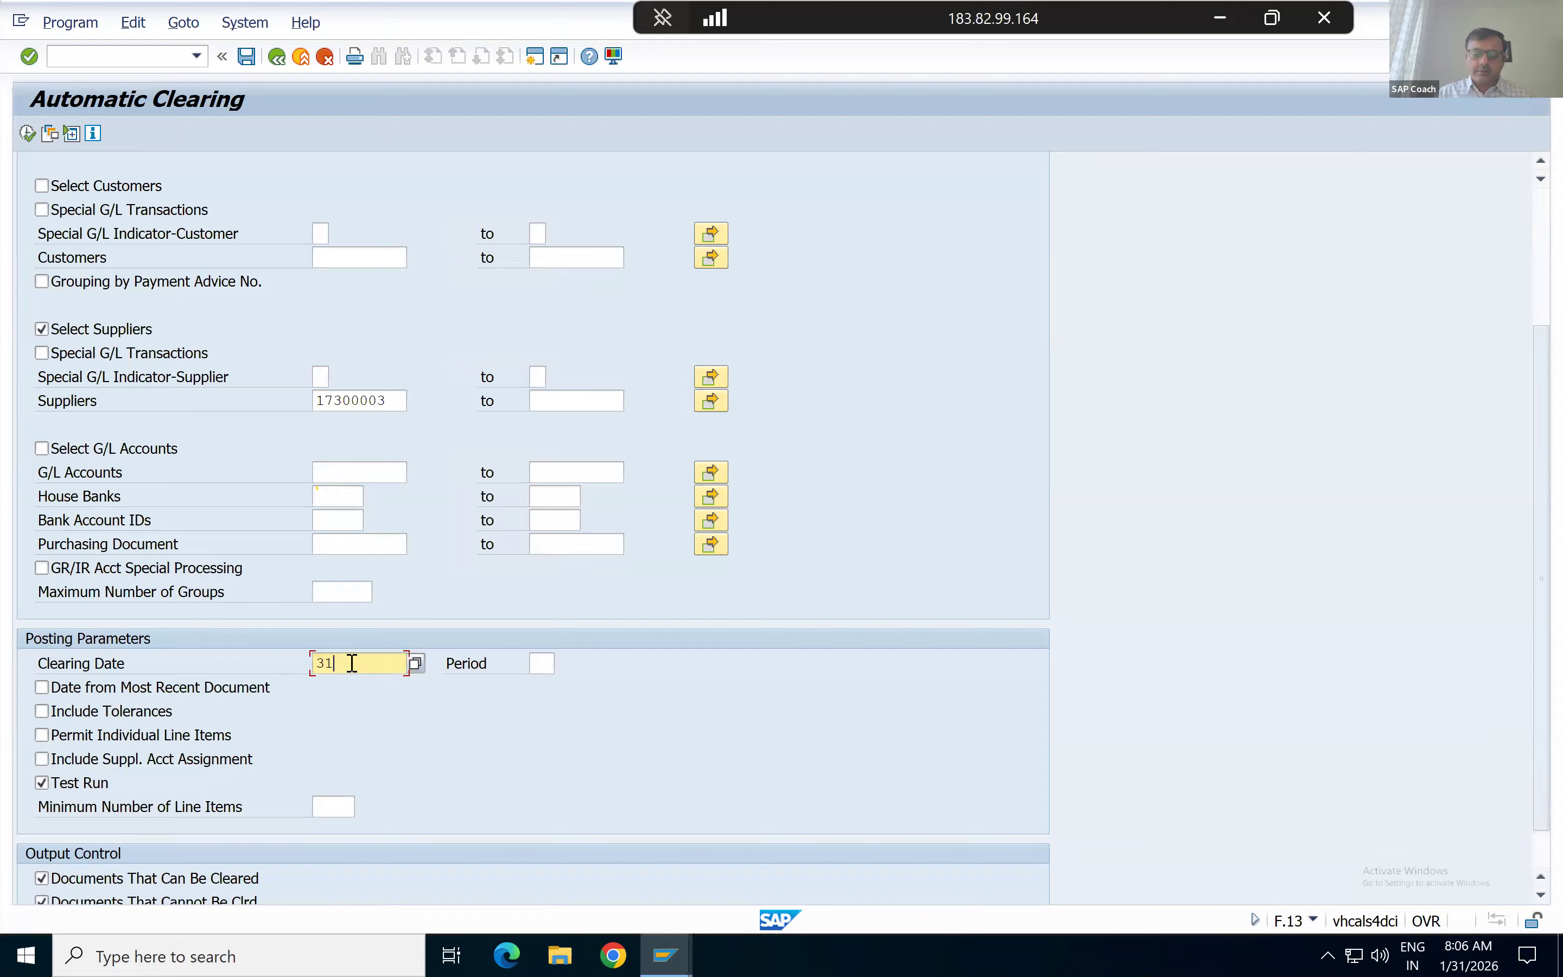
type(".01.2026")
key("Return")
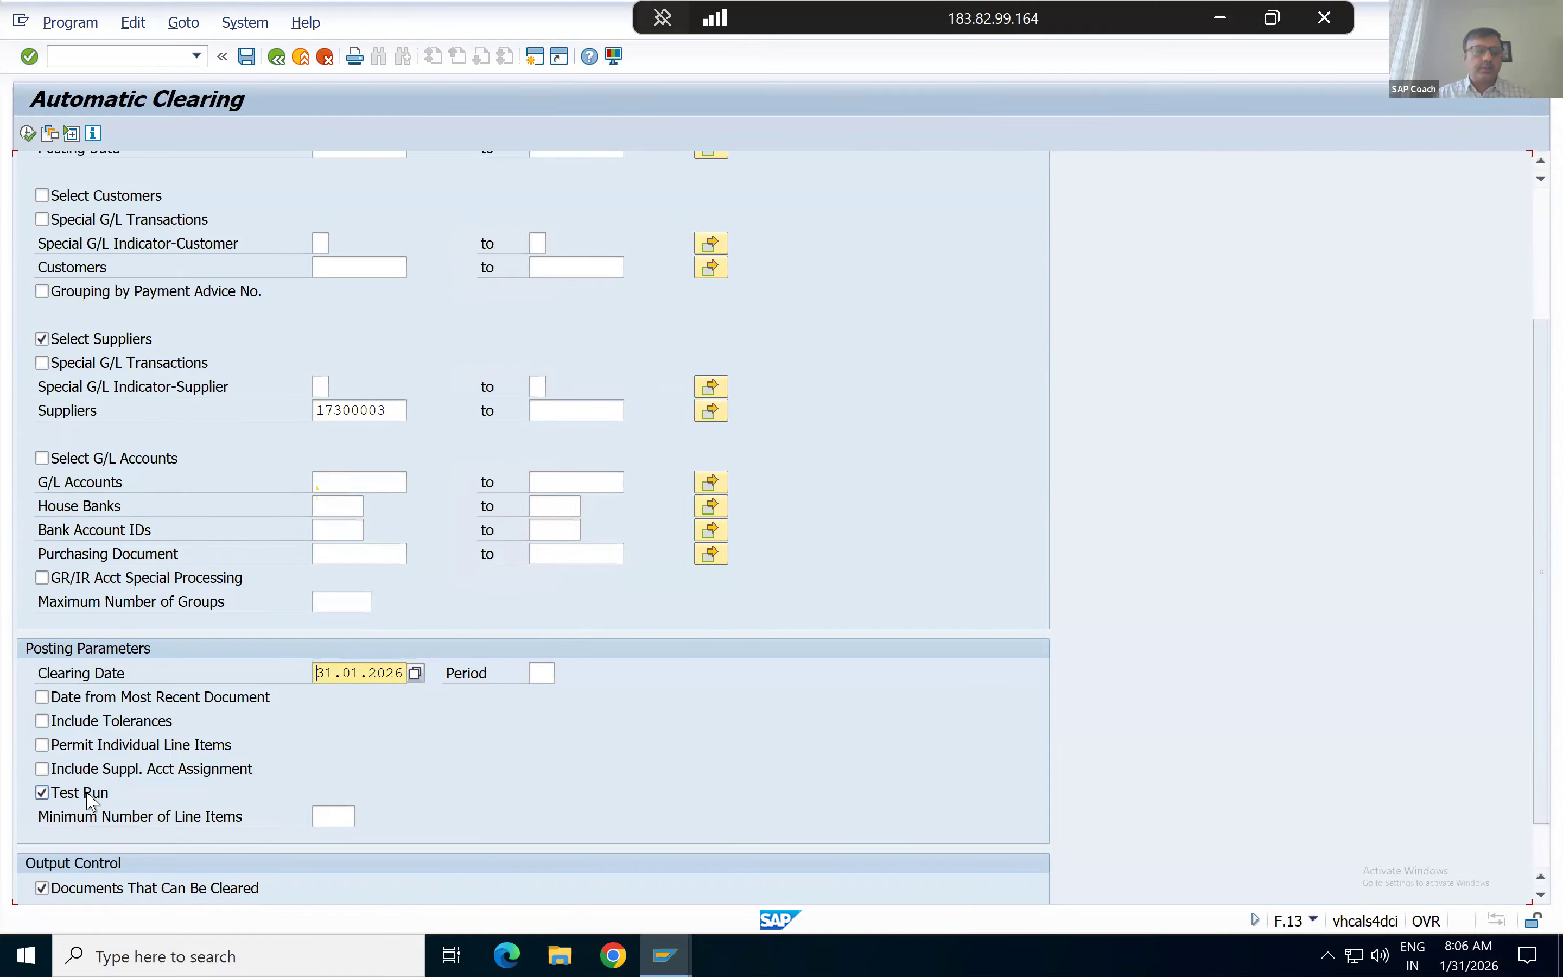
scroll(139, 495, "up", 2)
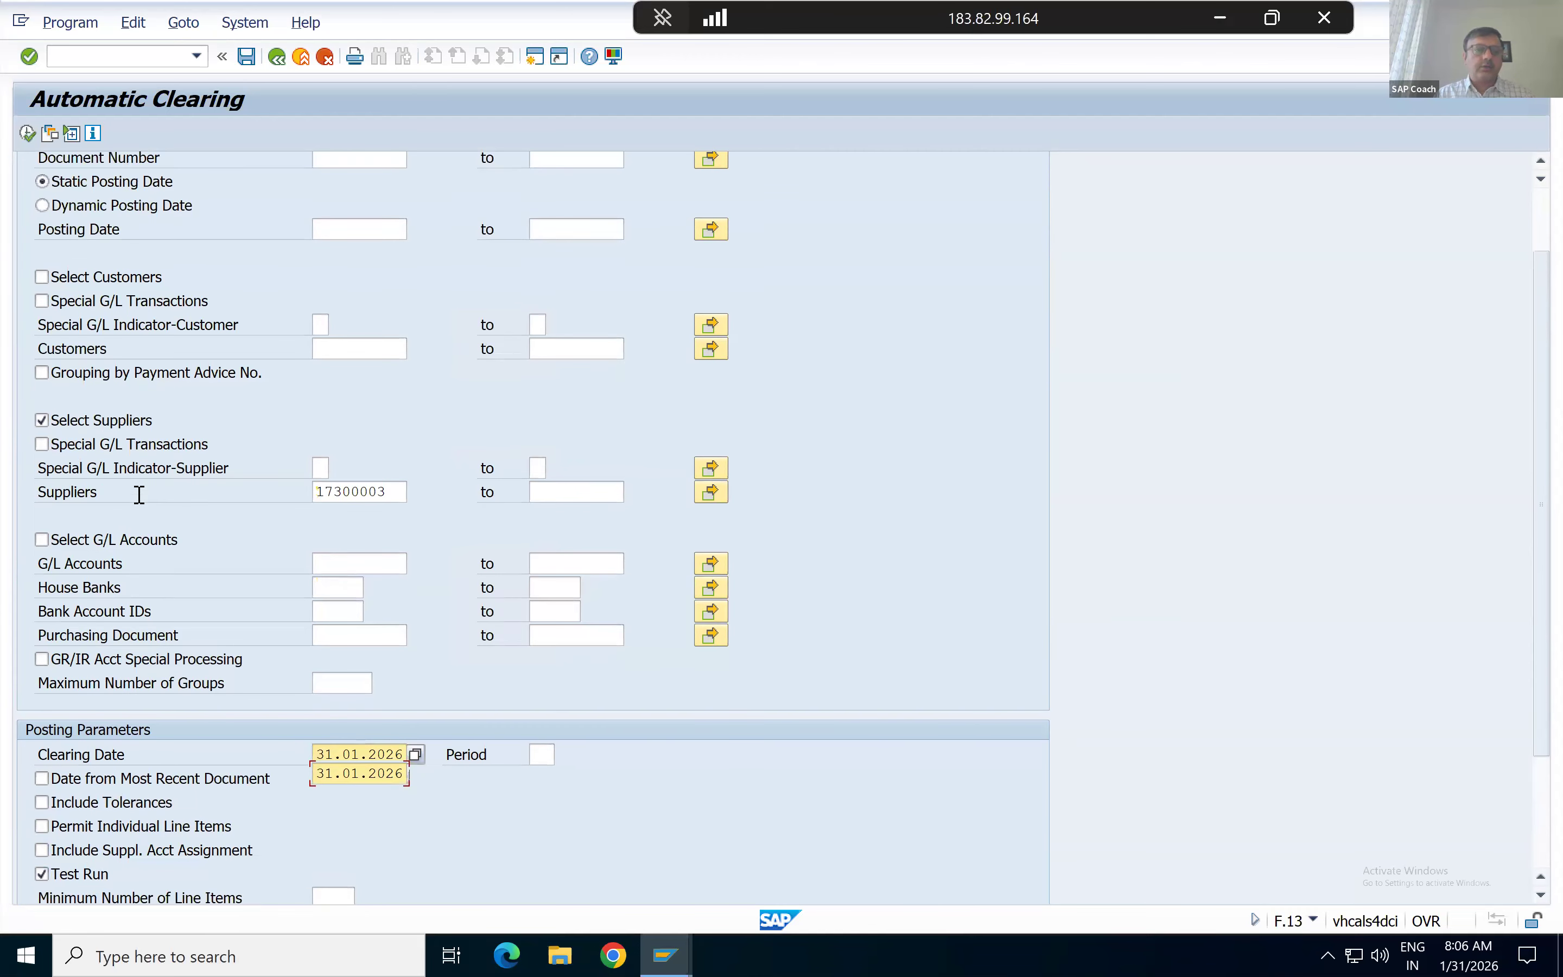
scroll(139, 495, "up", 3)
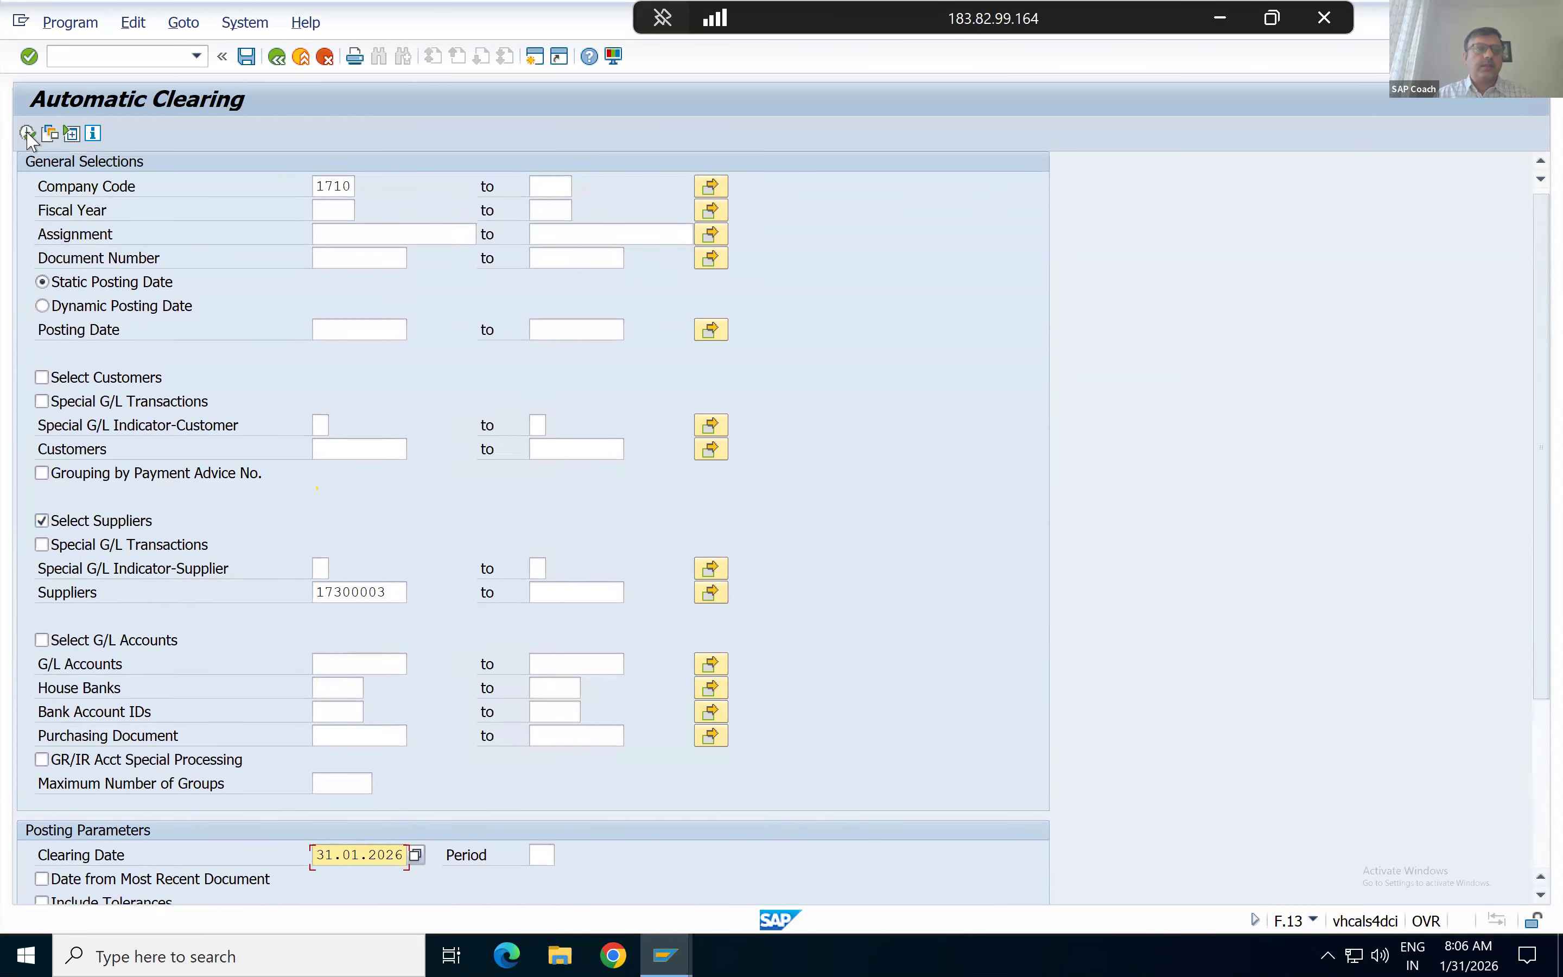
left_click(27, 133)
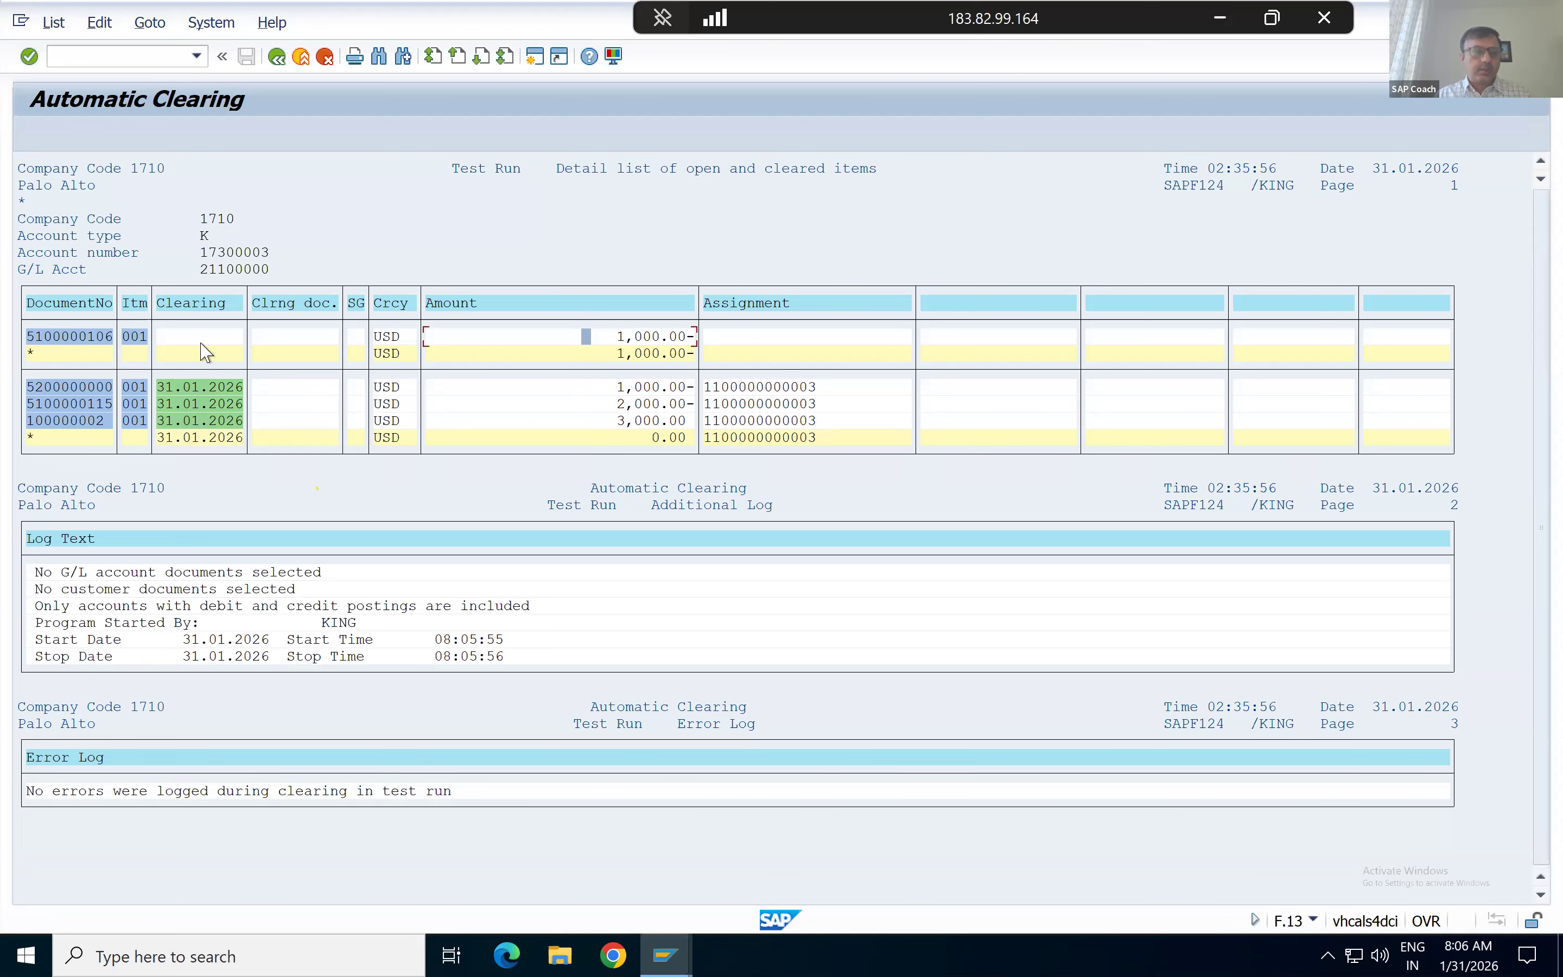
Review the test run's detail list of open and cleared items and return to the selection screen.
left_click(176, 340)
left_click(276, 61)
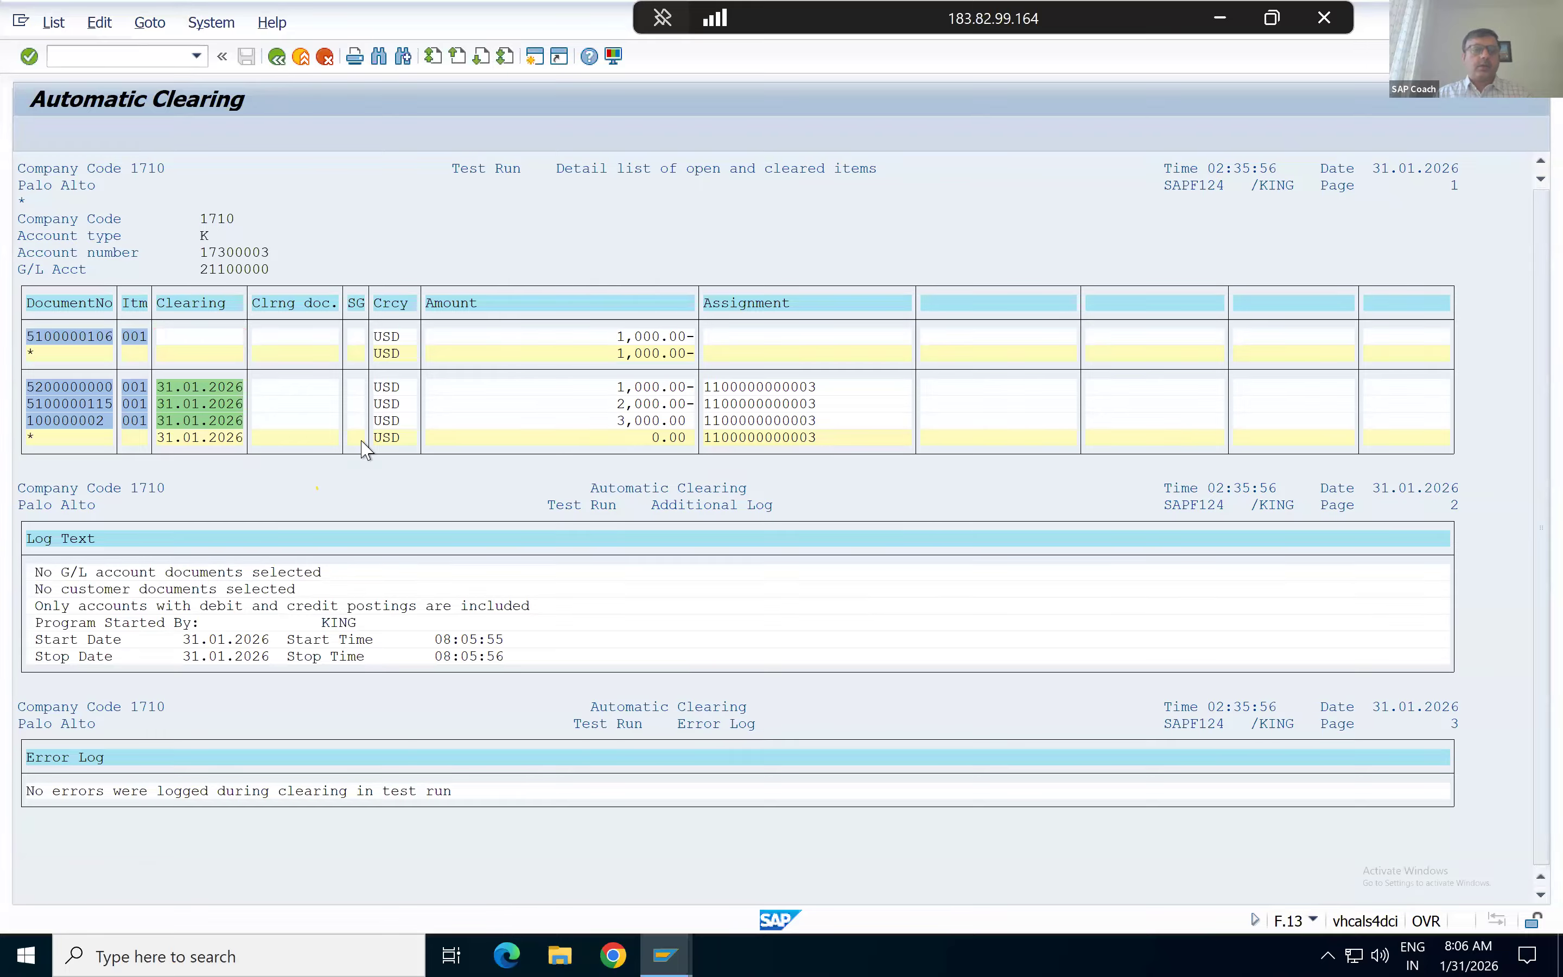
scroll(492, 589, "down", 2)
scroll(492, 589, "up", 2)
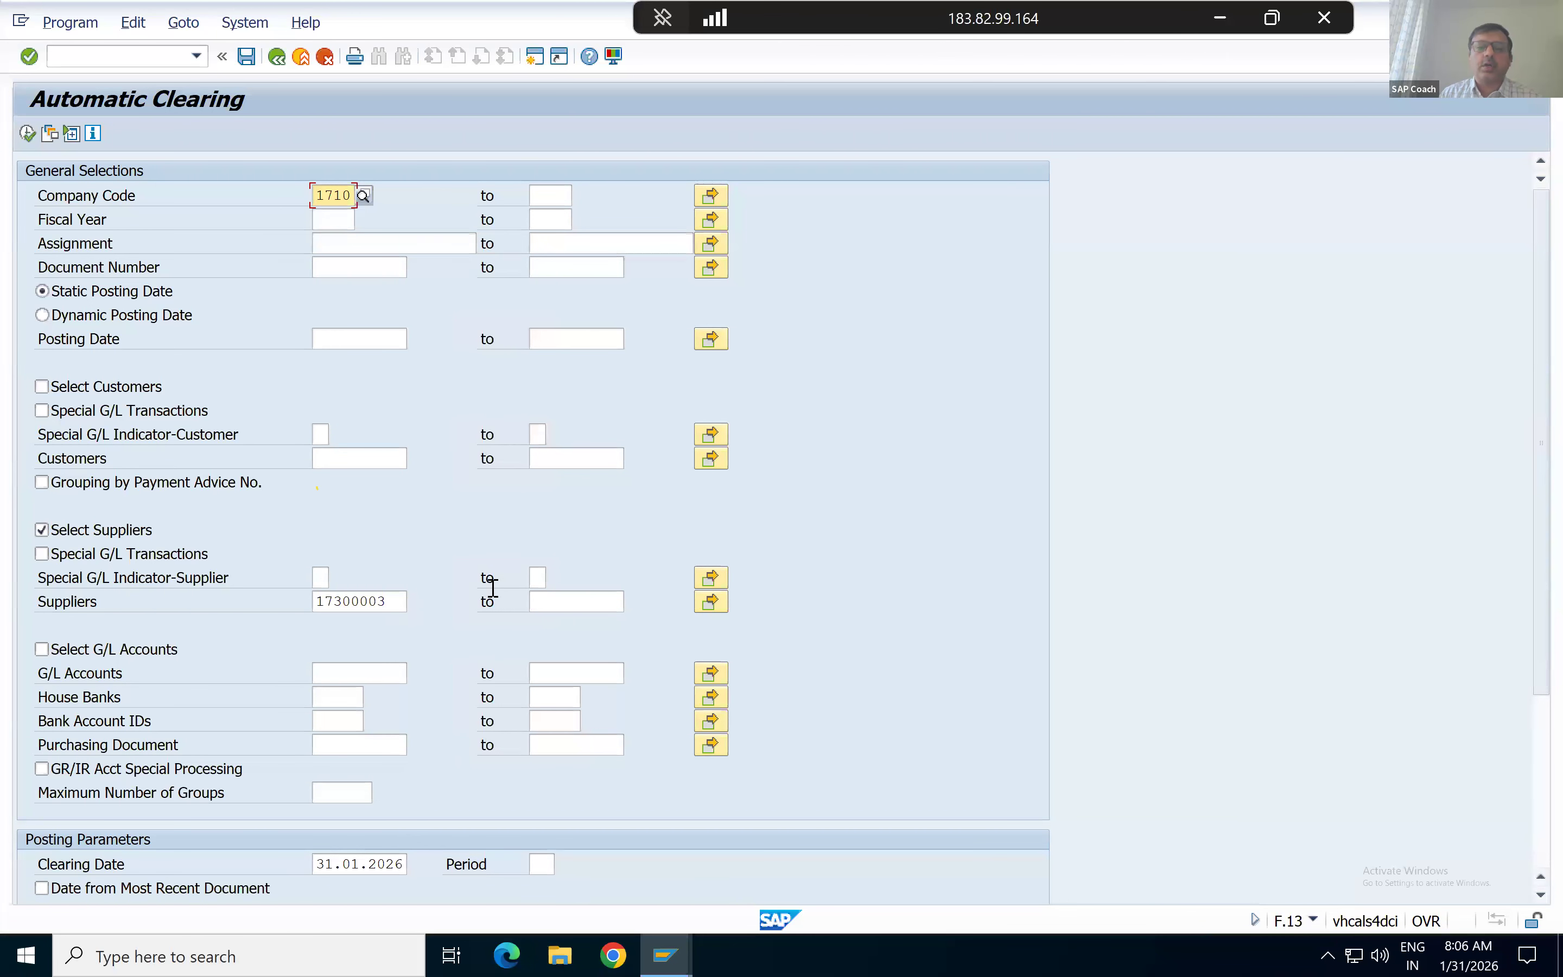
Clear the clearing date and enable Date from Most Recent Document in the posting parameters.
scroll(493, 589, "down", 6)
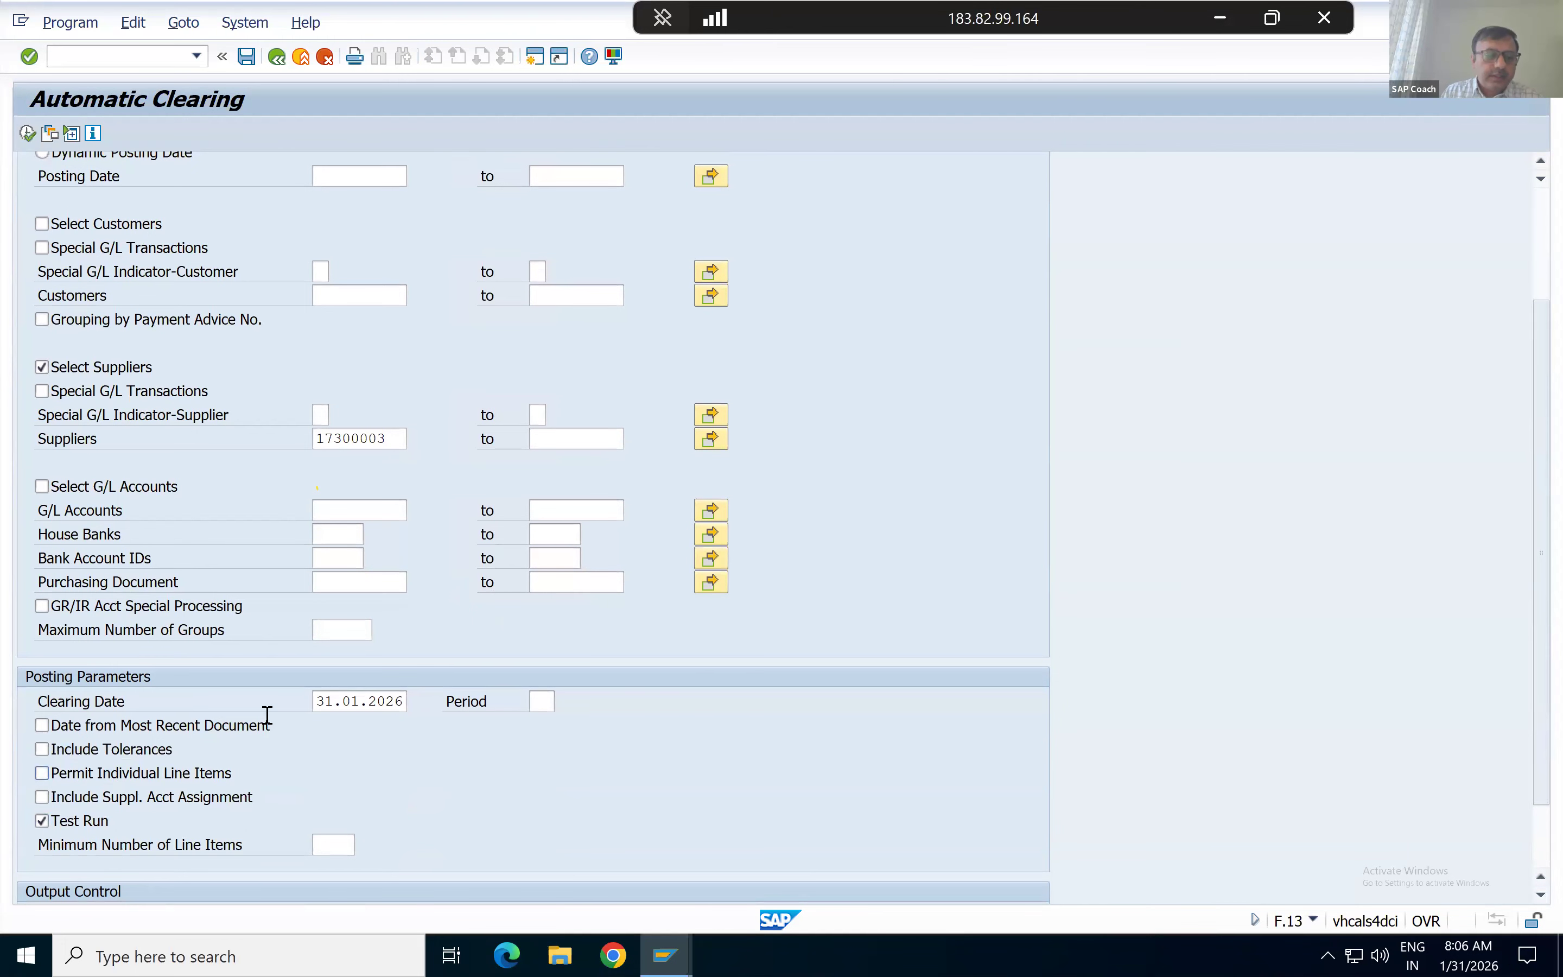
left_click(316, 702)
key("shift+Right")
key("shift+Right")
key("shift+Right")
key("shift+Right")
key("shift+Right")
key("shift+Right")
key("shift+Right")
key("shift+Right")
key("shift+Right")
key("shift+Right")
key("Delete")
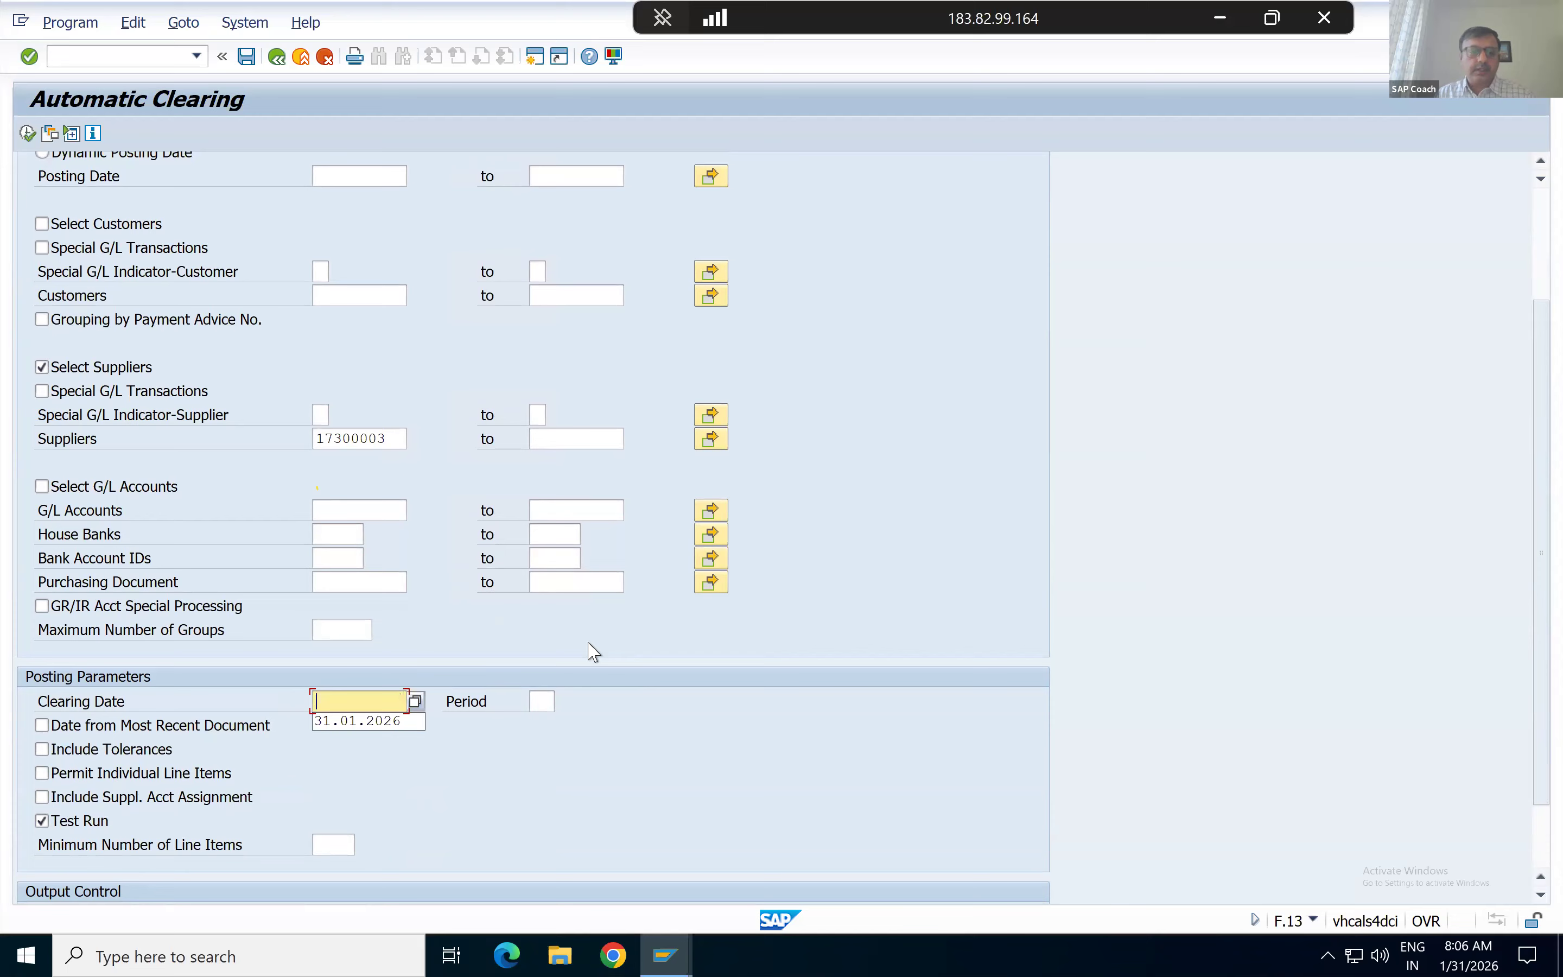
left_click(42, 726)
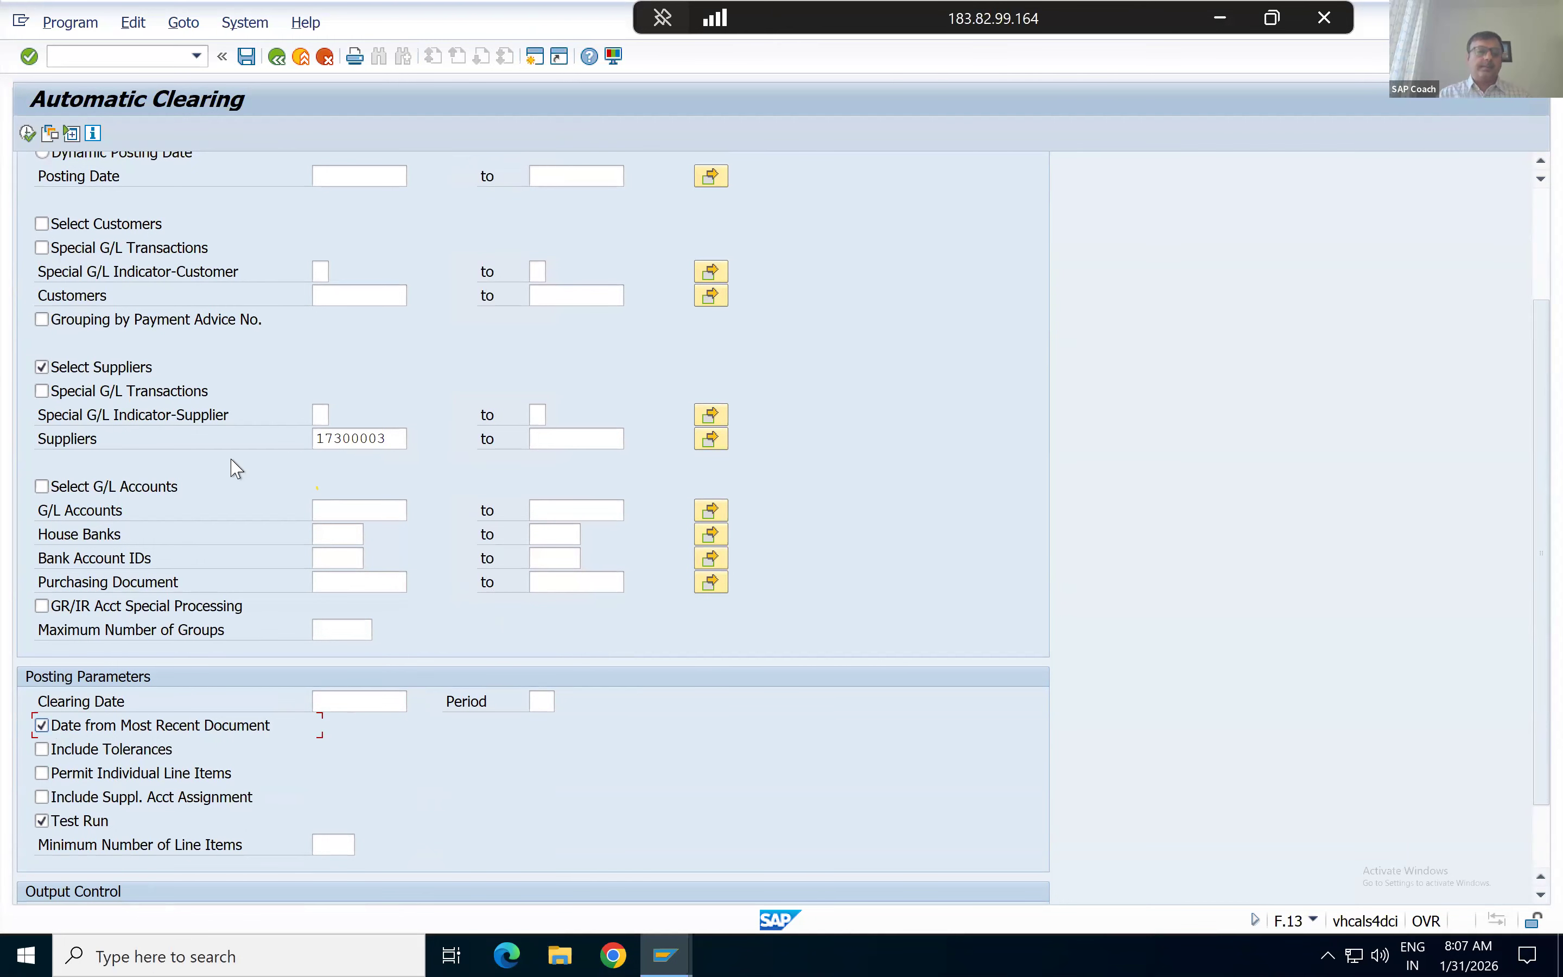
Start background execution of the automatic clearing with the current selections.
scroll(236, 469, "up", 5)
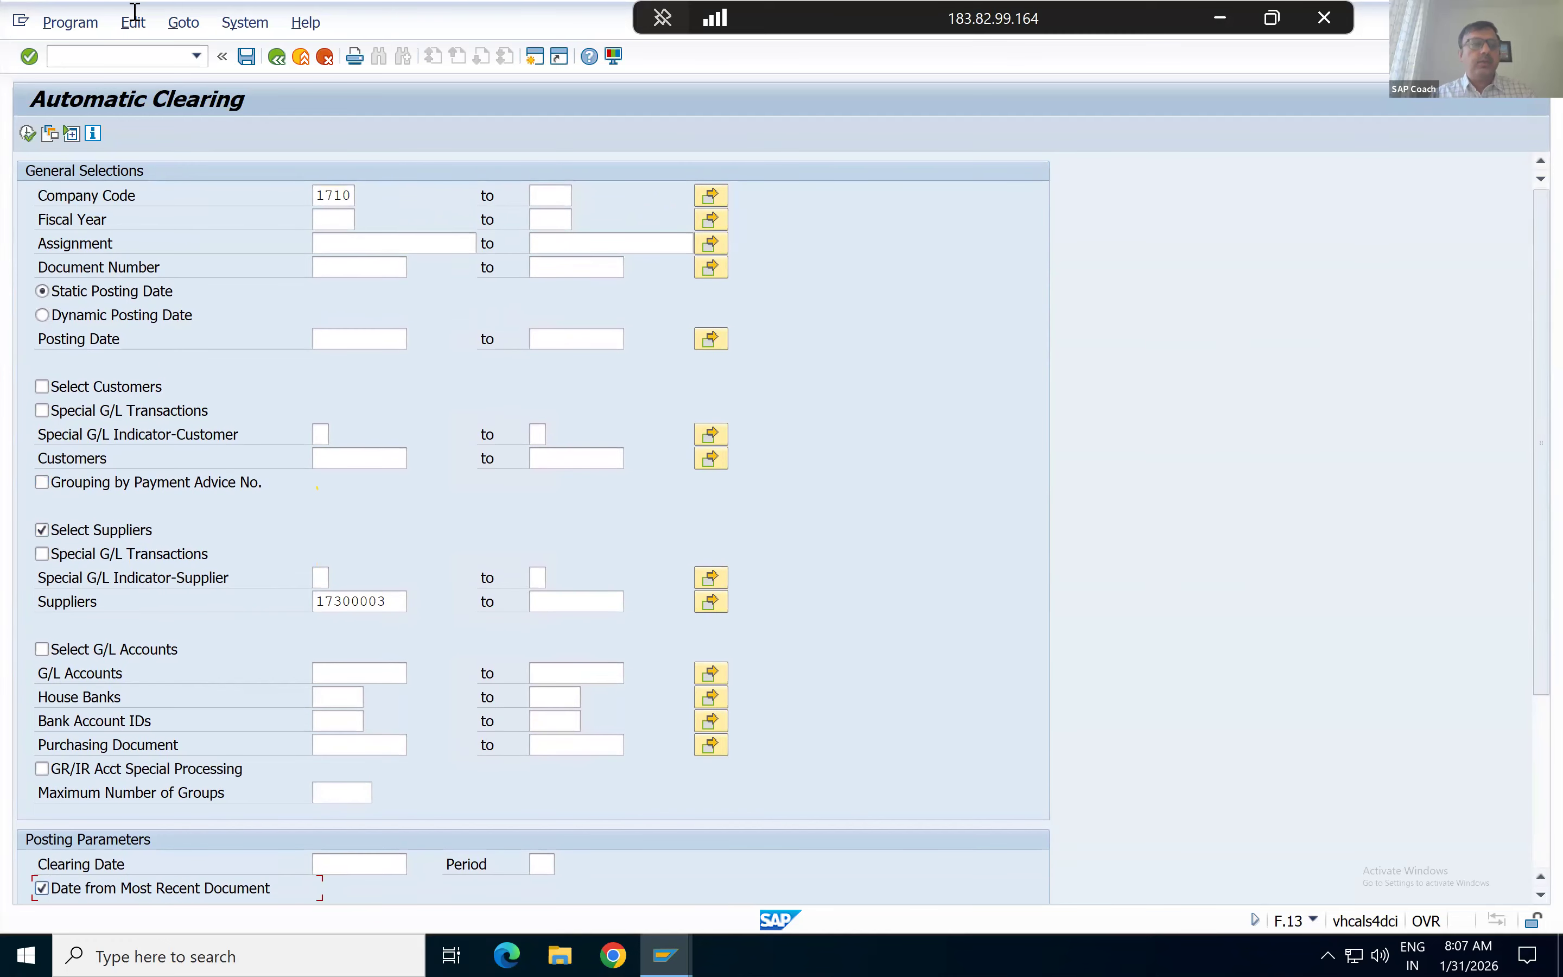
left_click(69, 24)
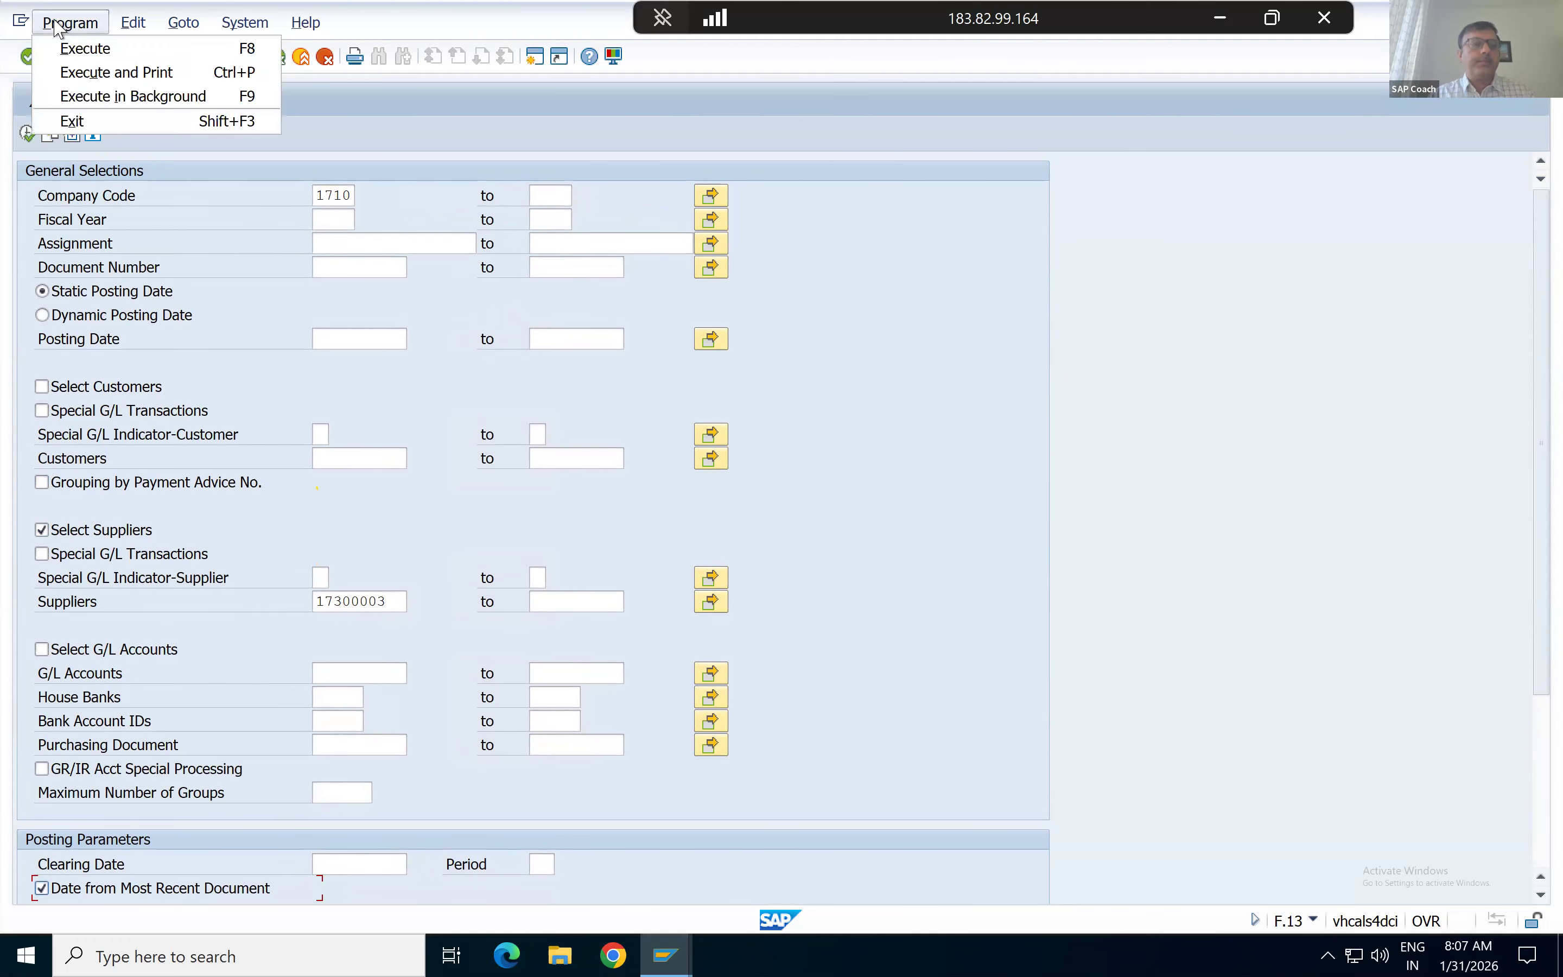
left_click(76, 98)
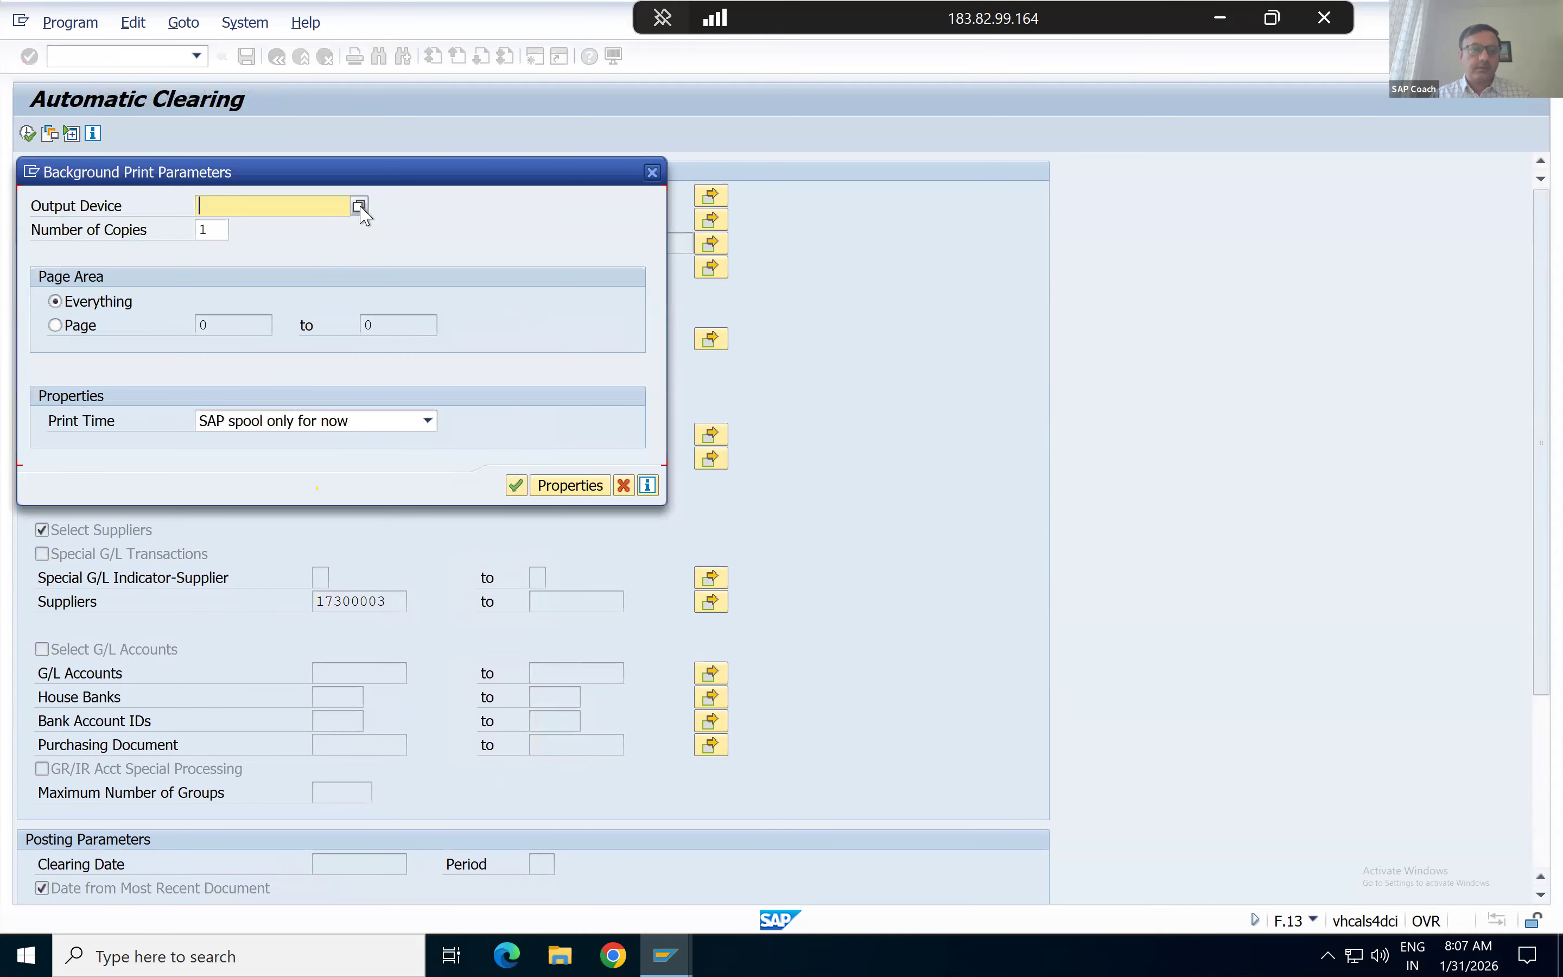
Try to use LOCL as the output device in the background print parameters.
left_click(360, 207)
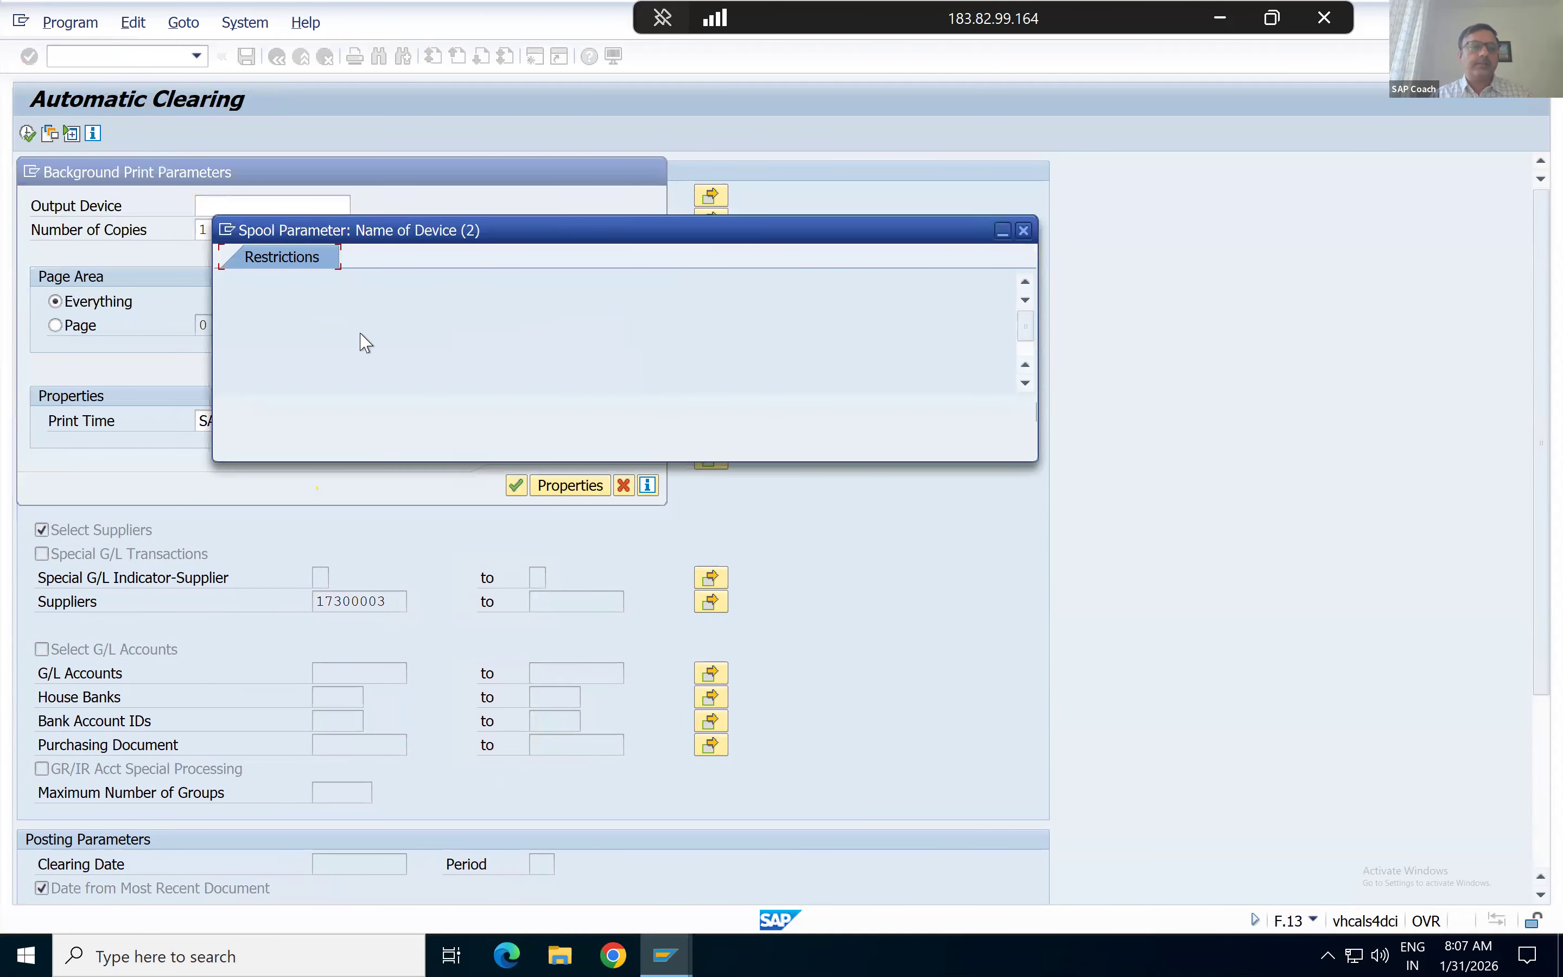
key("Escape")
type("LOCL")
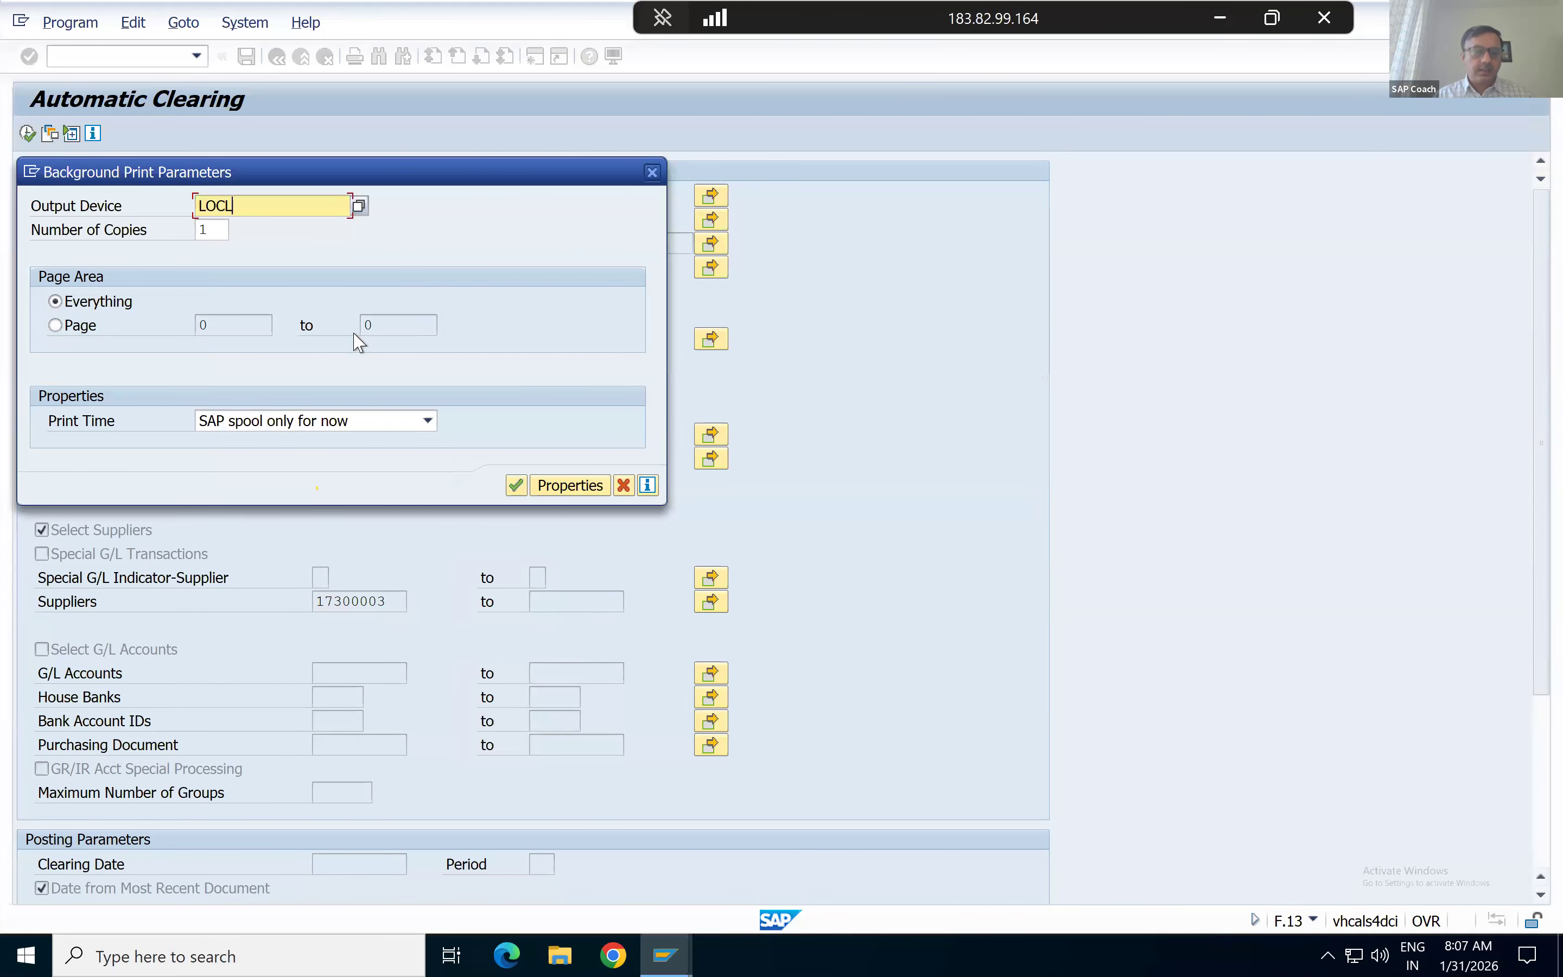
left_click(517, 485)
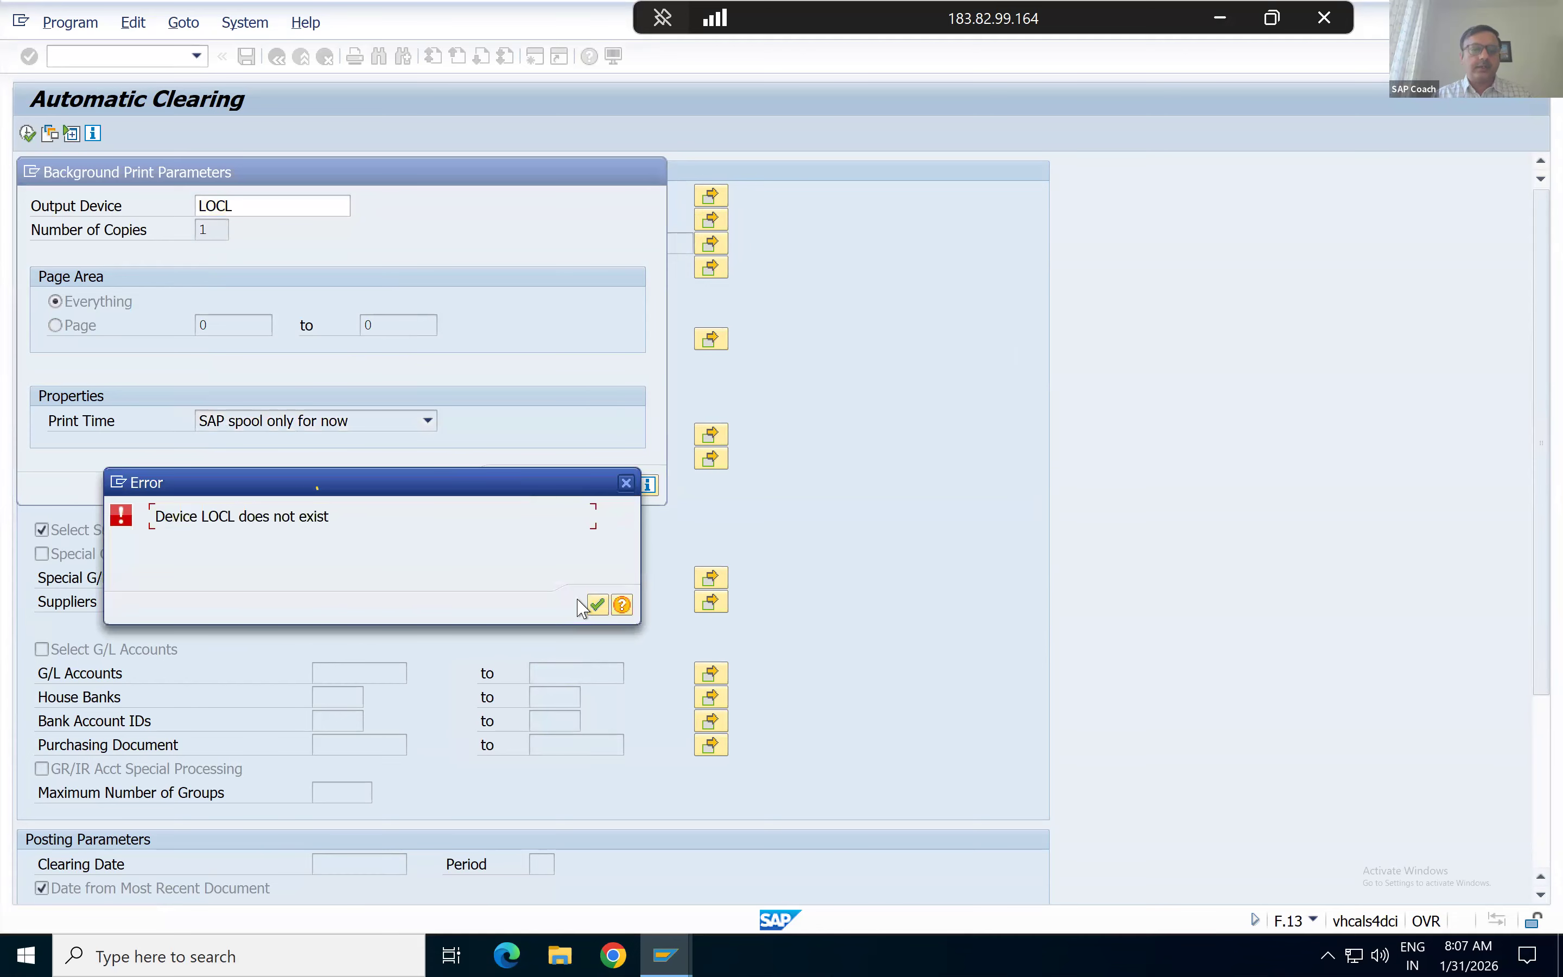
left_click(598, 604)
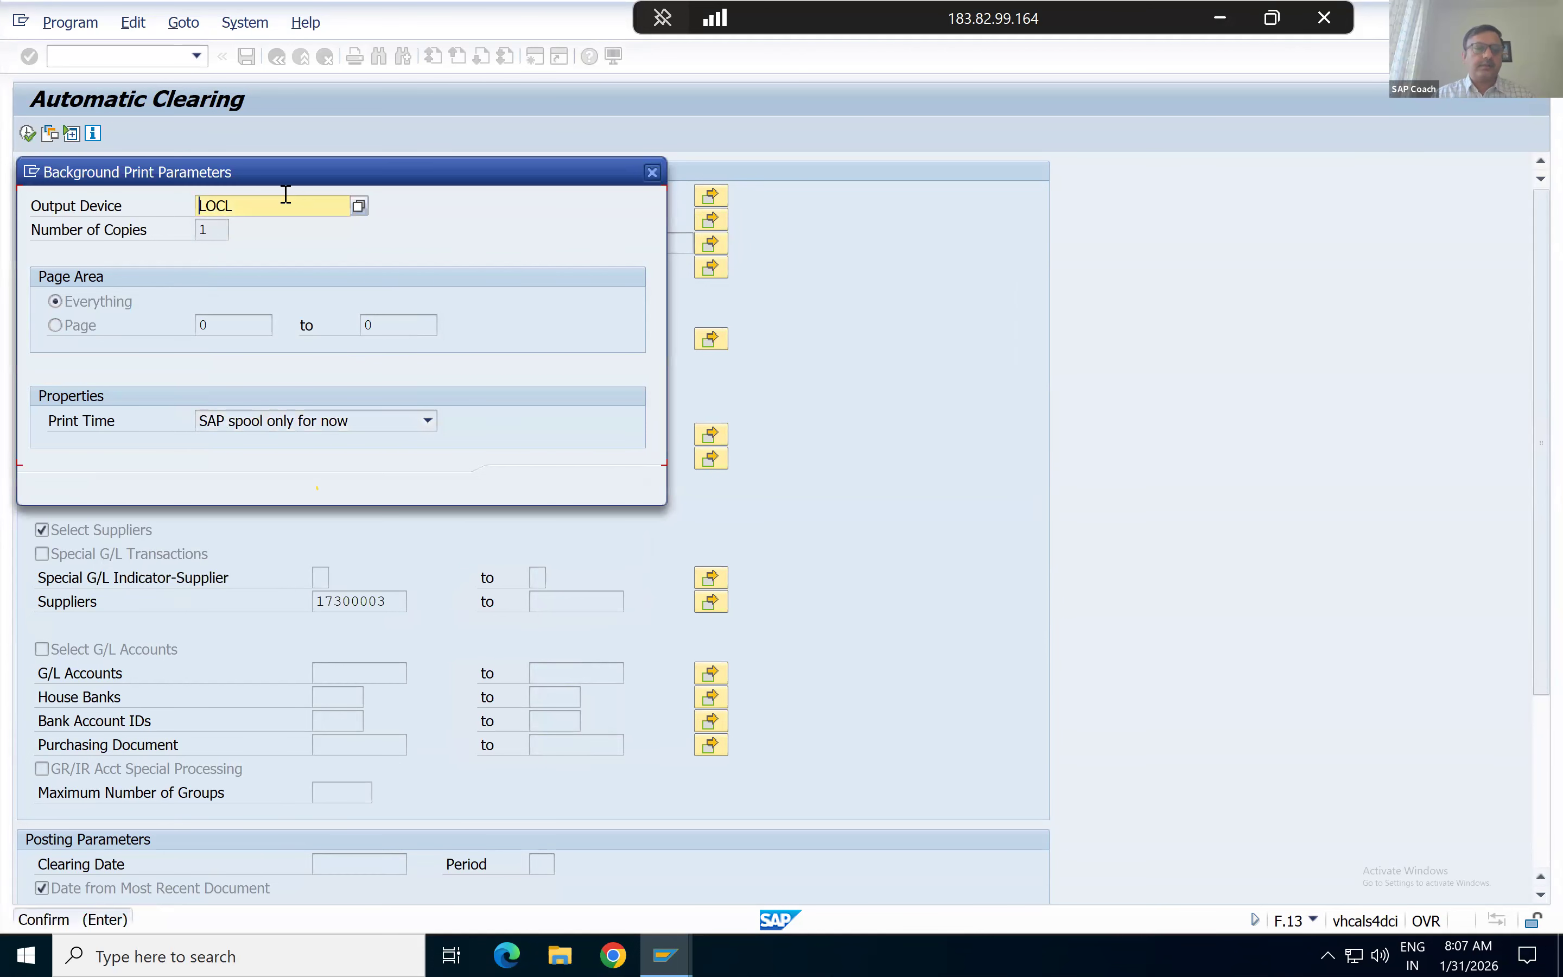
Choose DEFAULT from the available output devices and confirm the background print parameters.
left_click(360, 206)
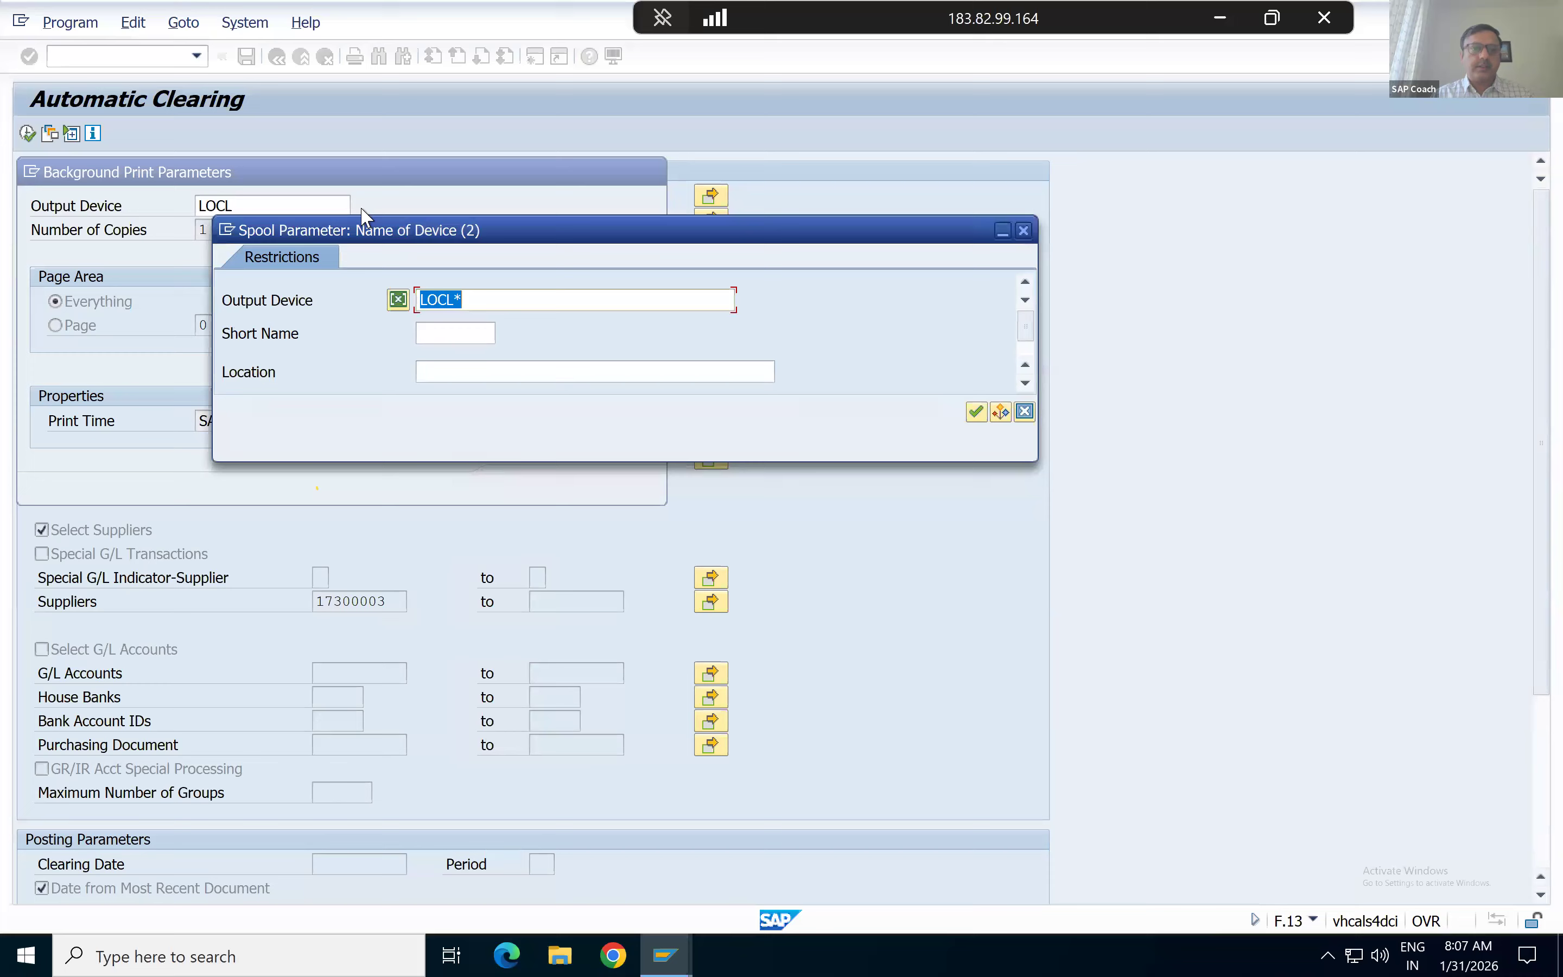
key("Delete")
key("Return")
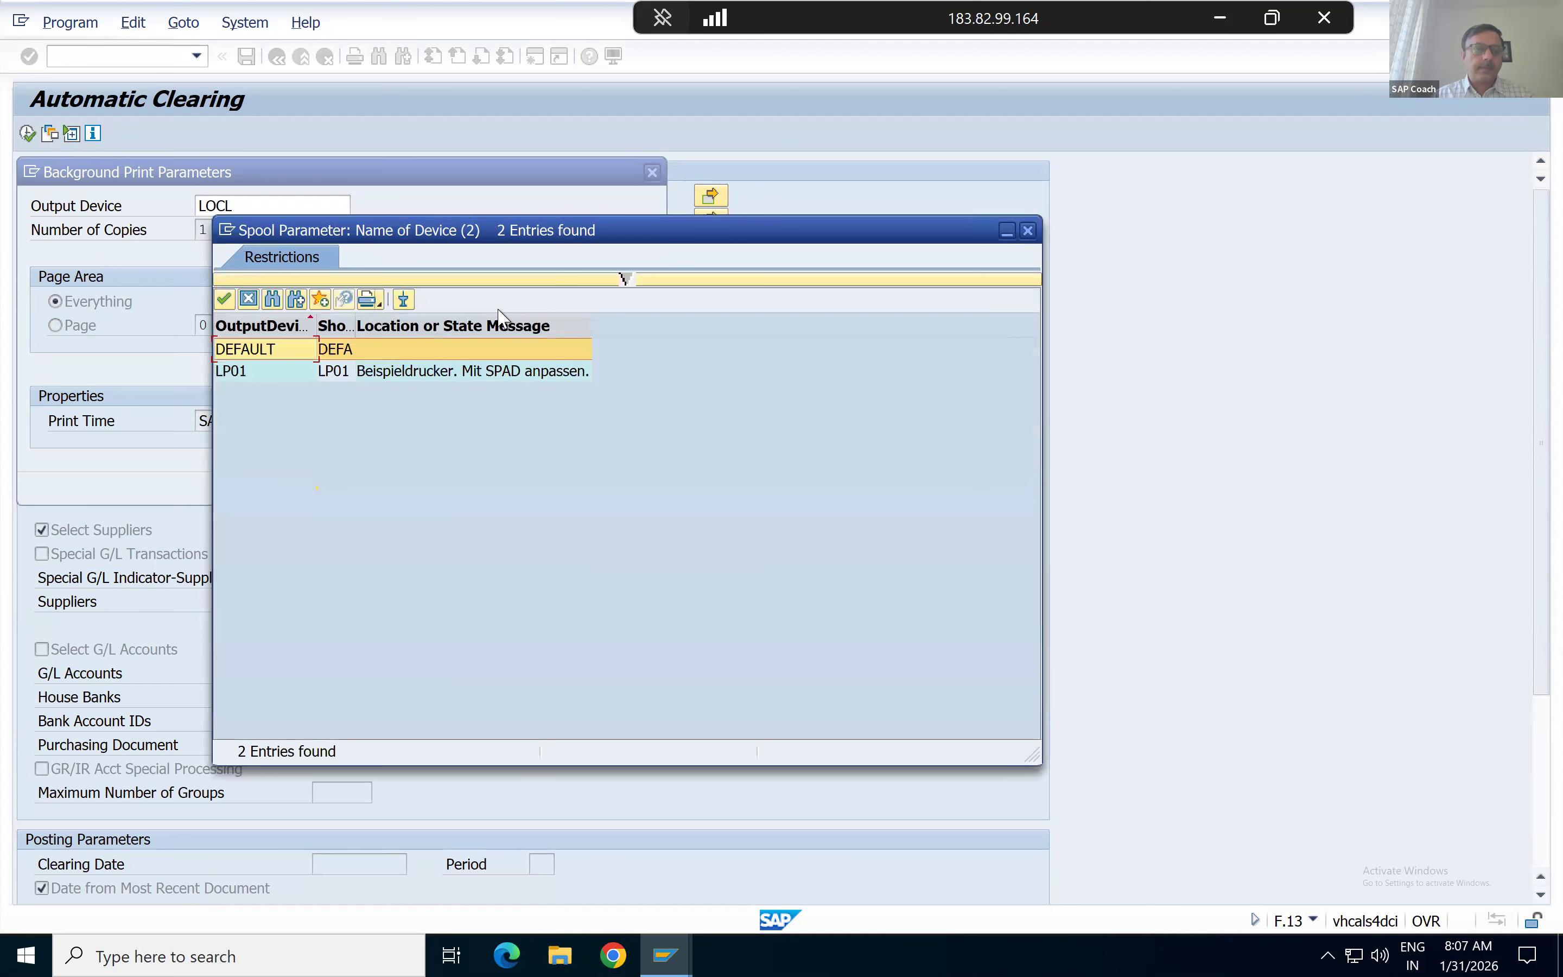
double_click(235, 350)
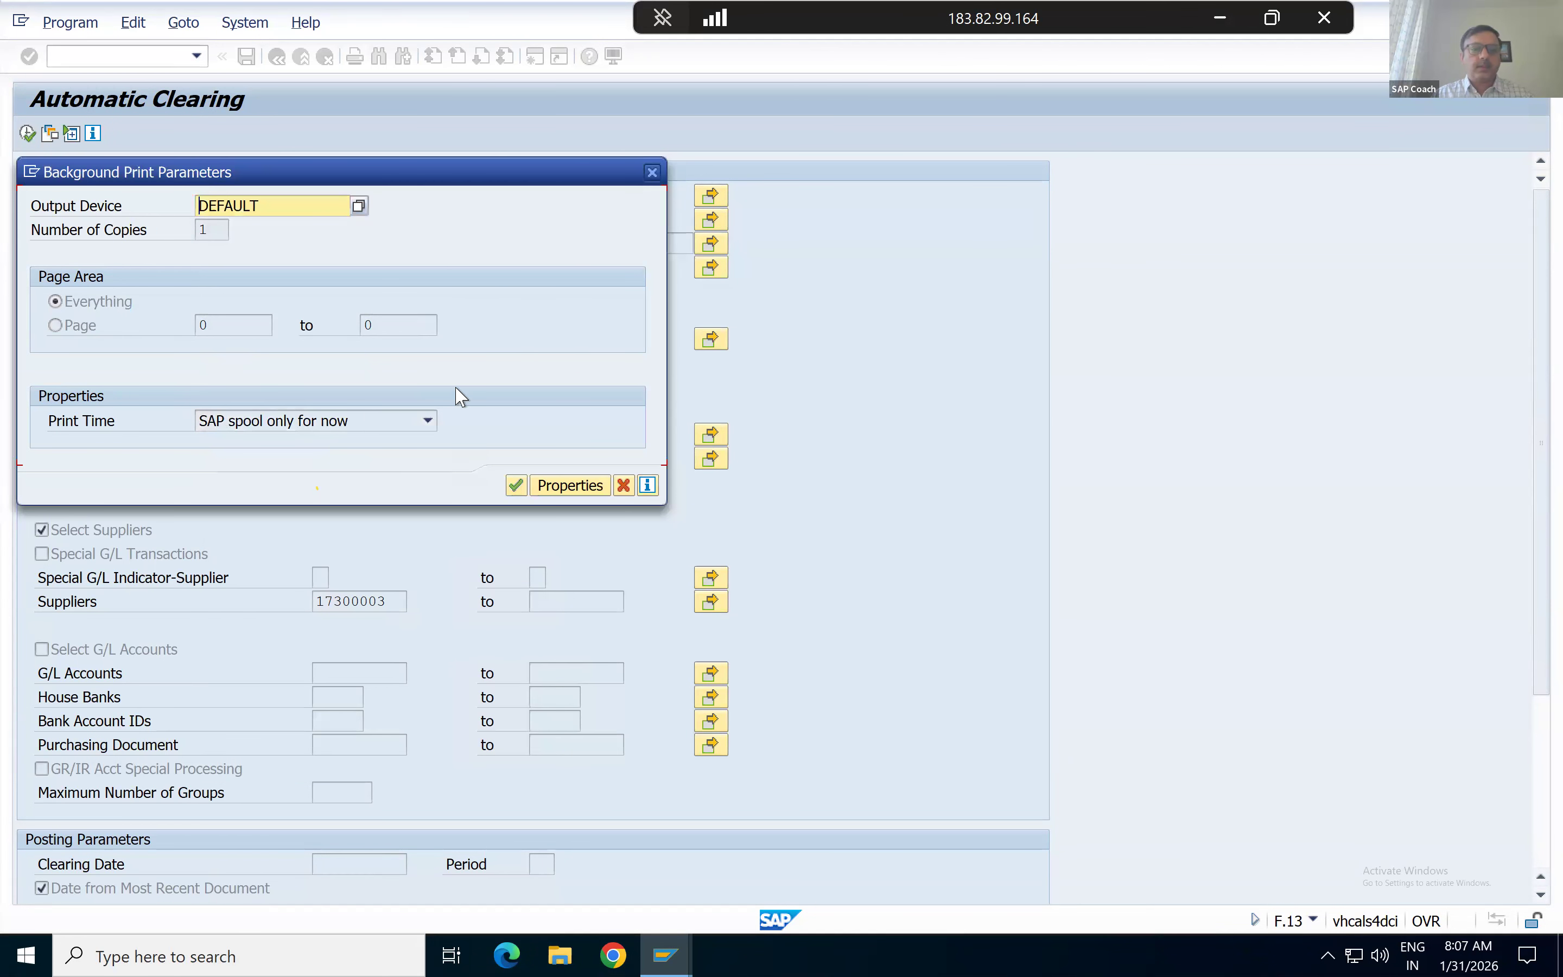
left_click(517, 486)
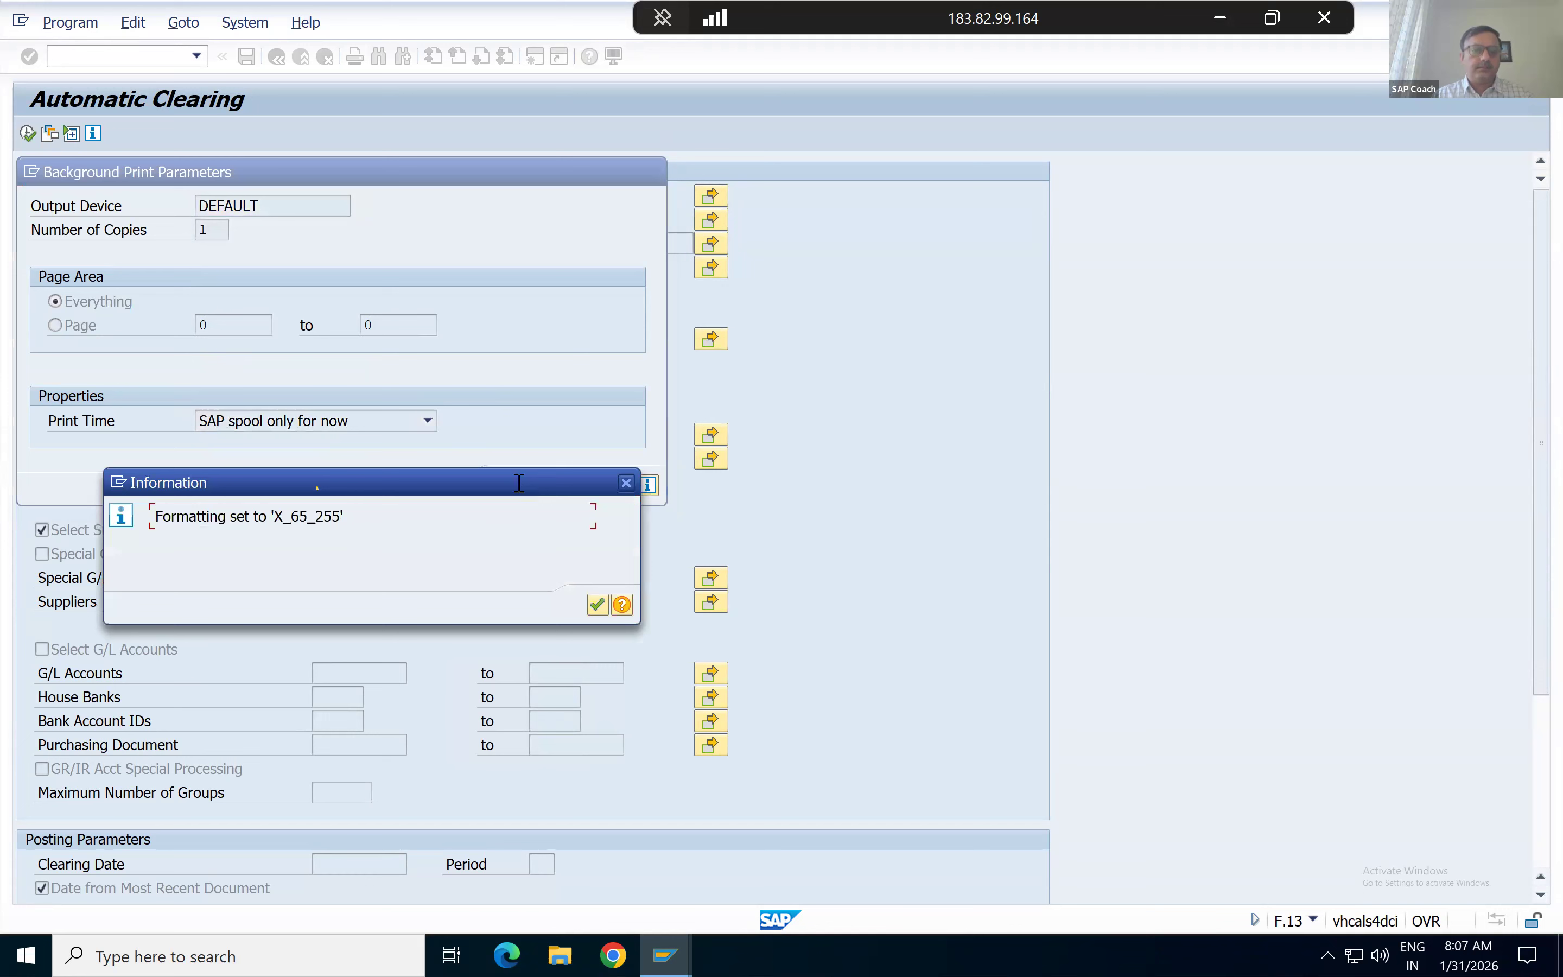
left_click(598, 607)
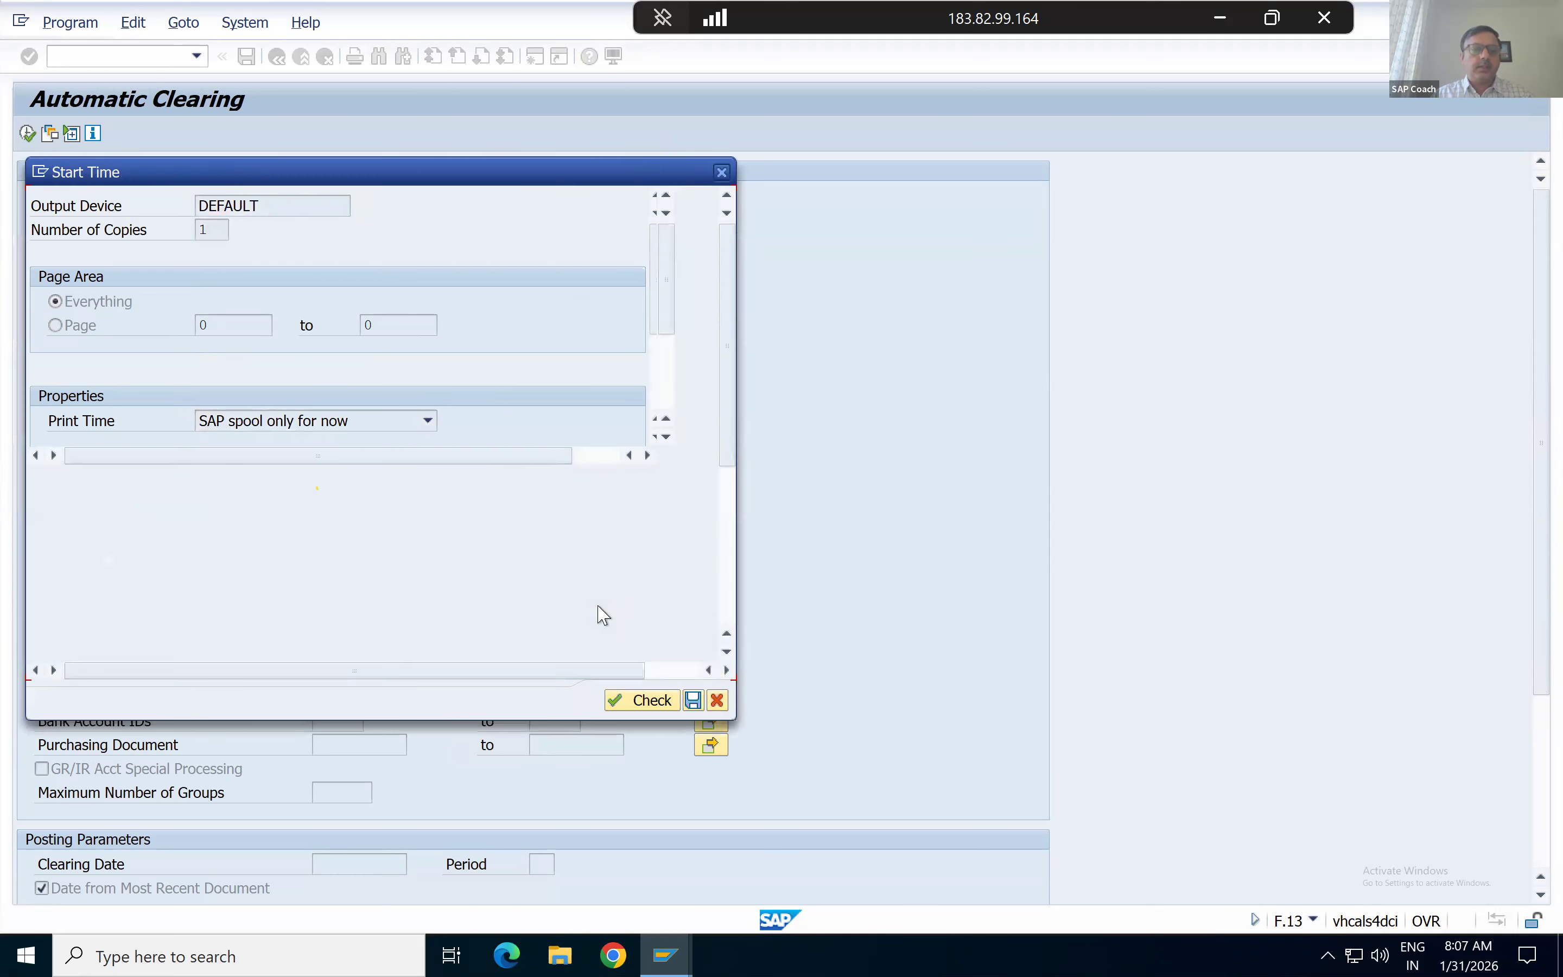
Try the immediate start option, switch the job to a date/time start and enter 01:00:00 as the scheduled start date.
left_click_drag(420, 180, 922, 147)
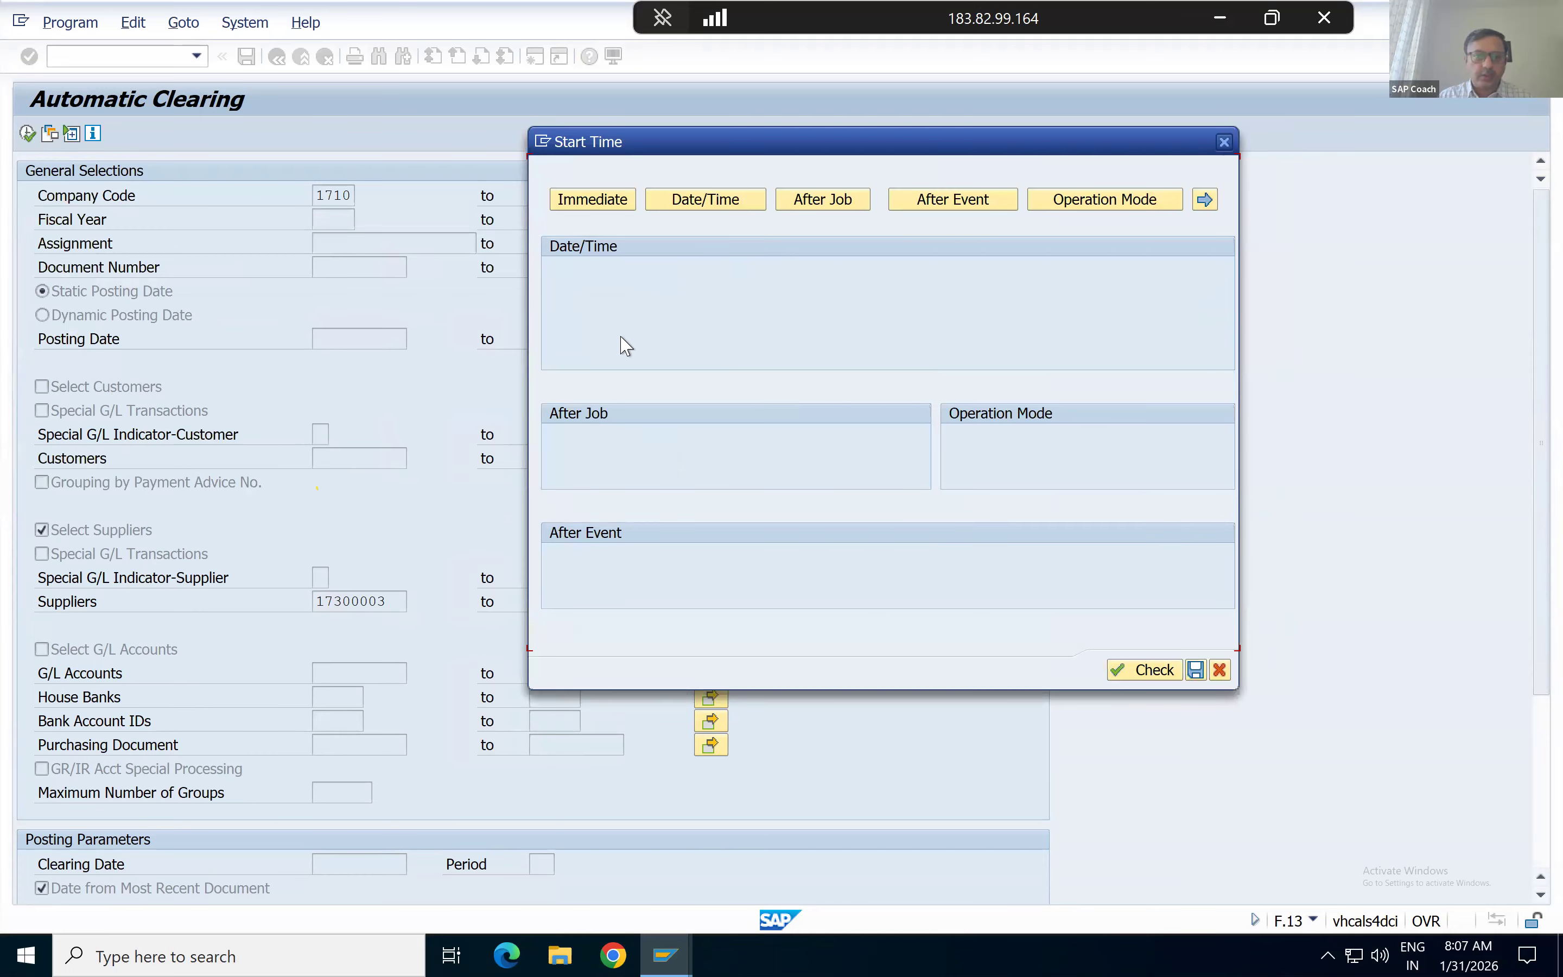
left_click(583, 207)
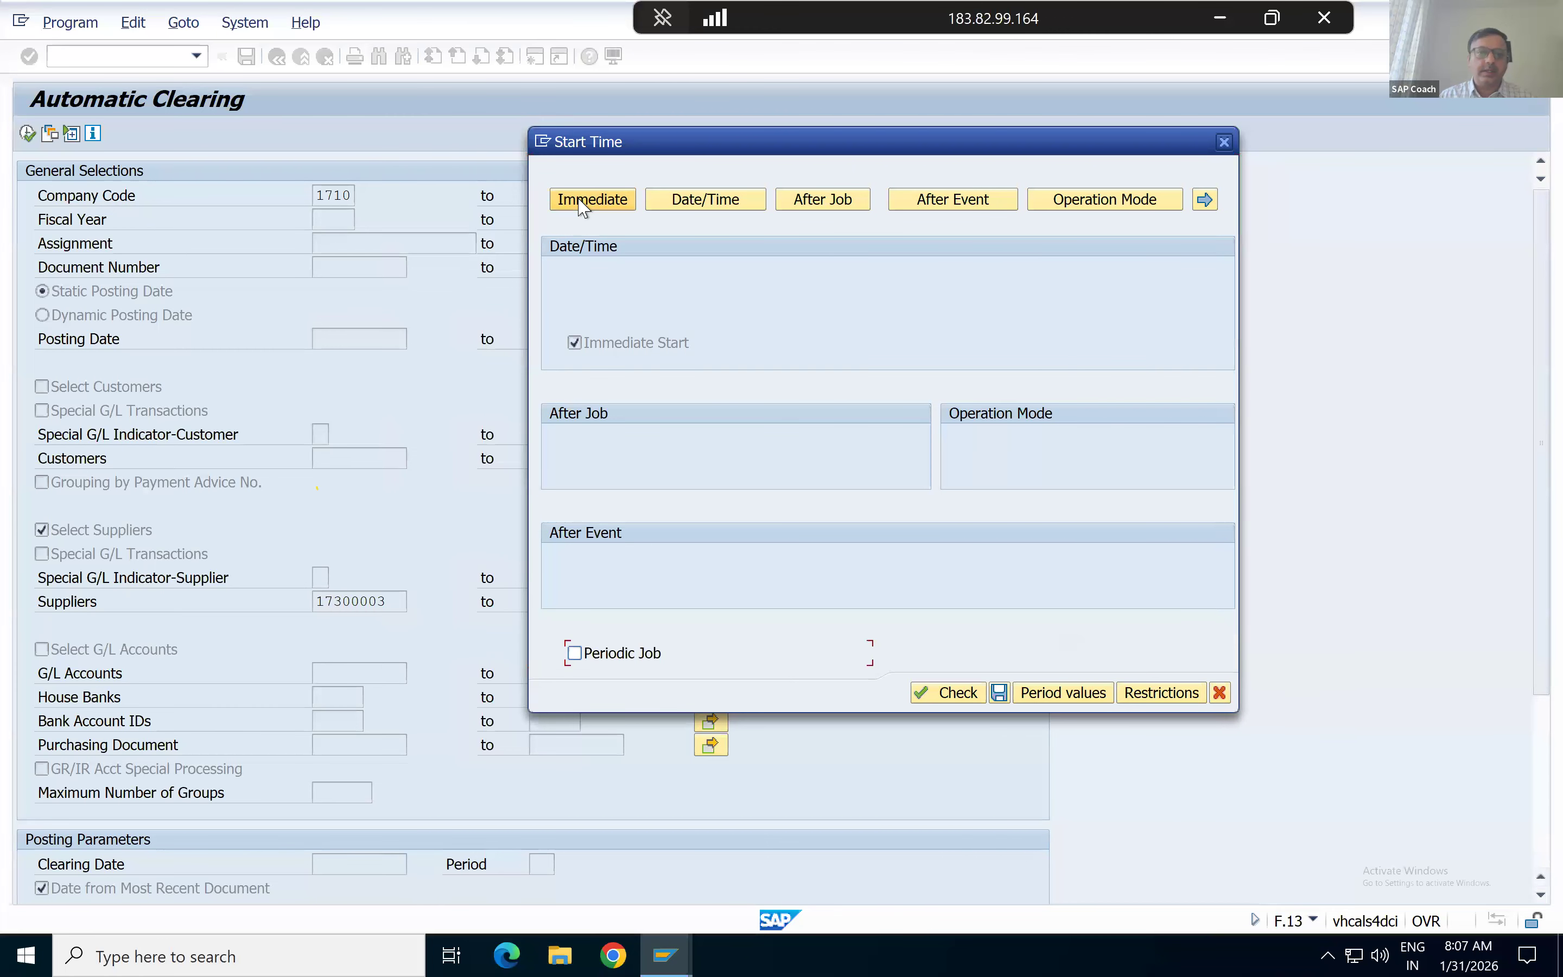
left_click(722, 203)
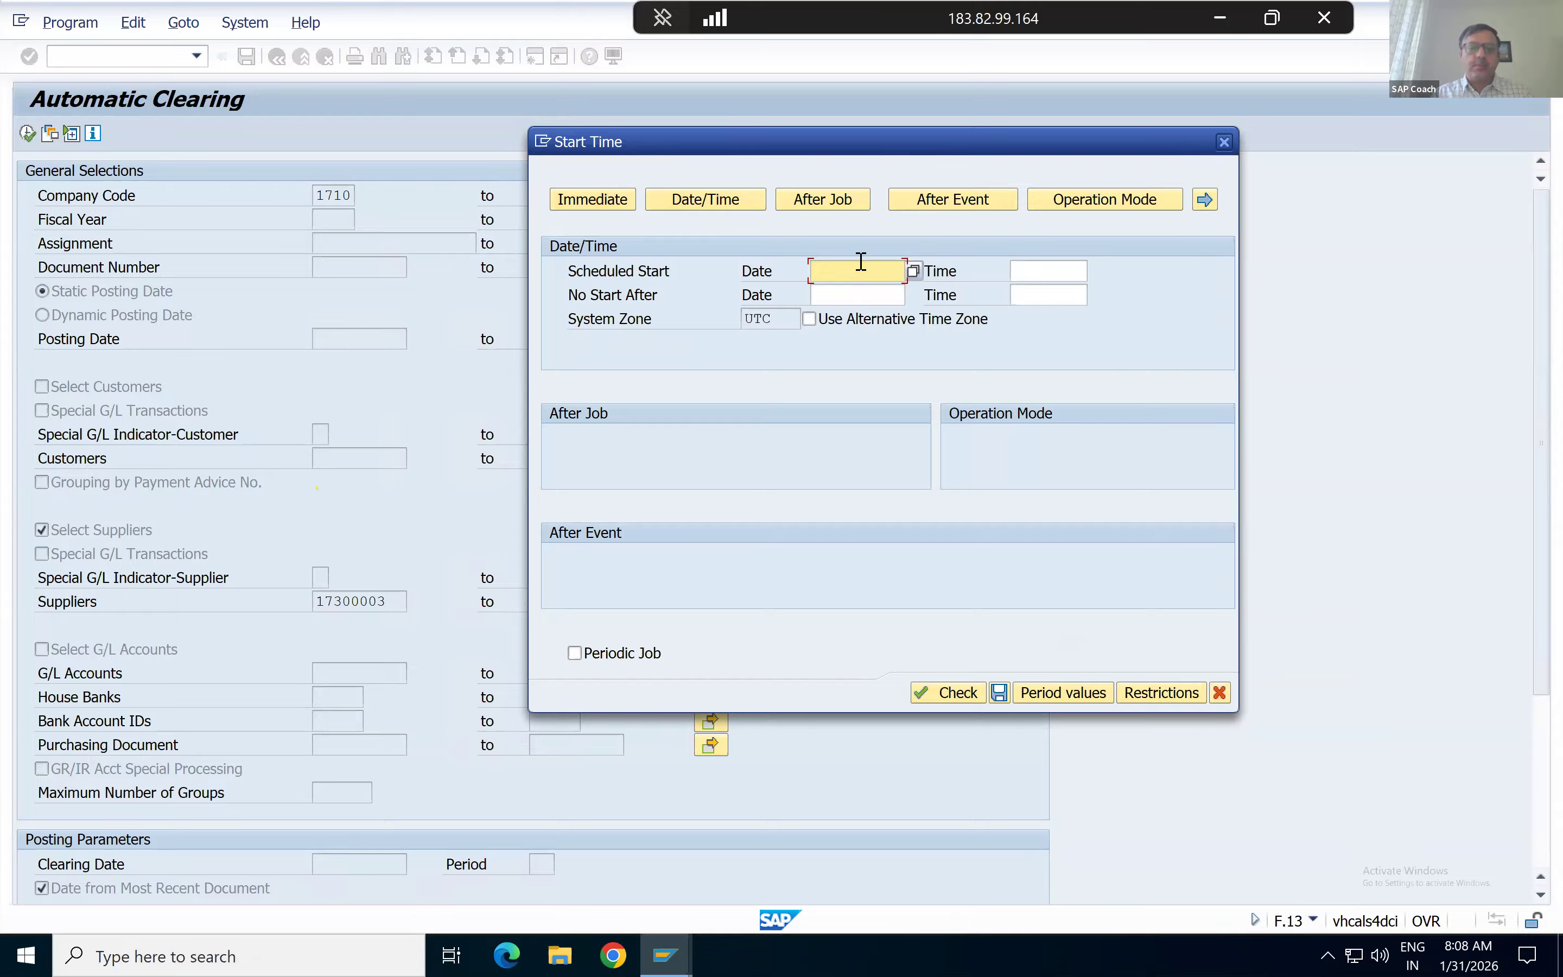
type("1:00")
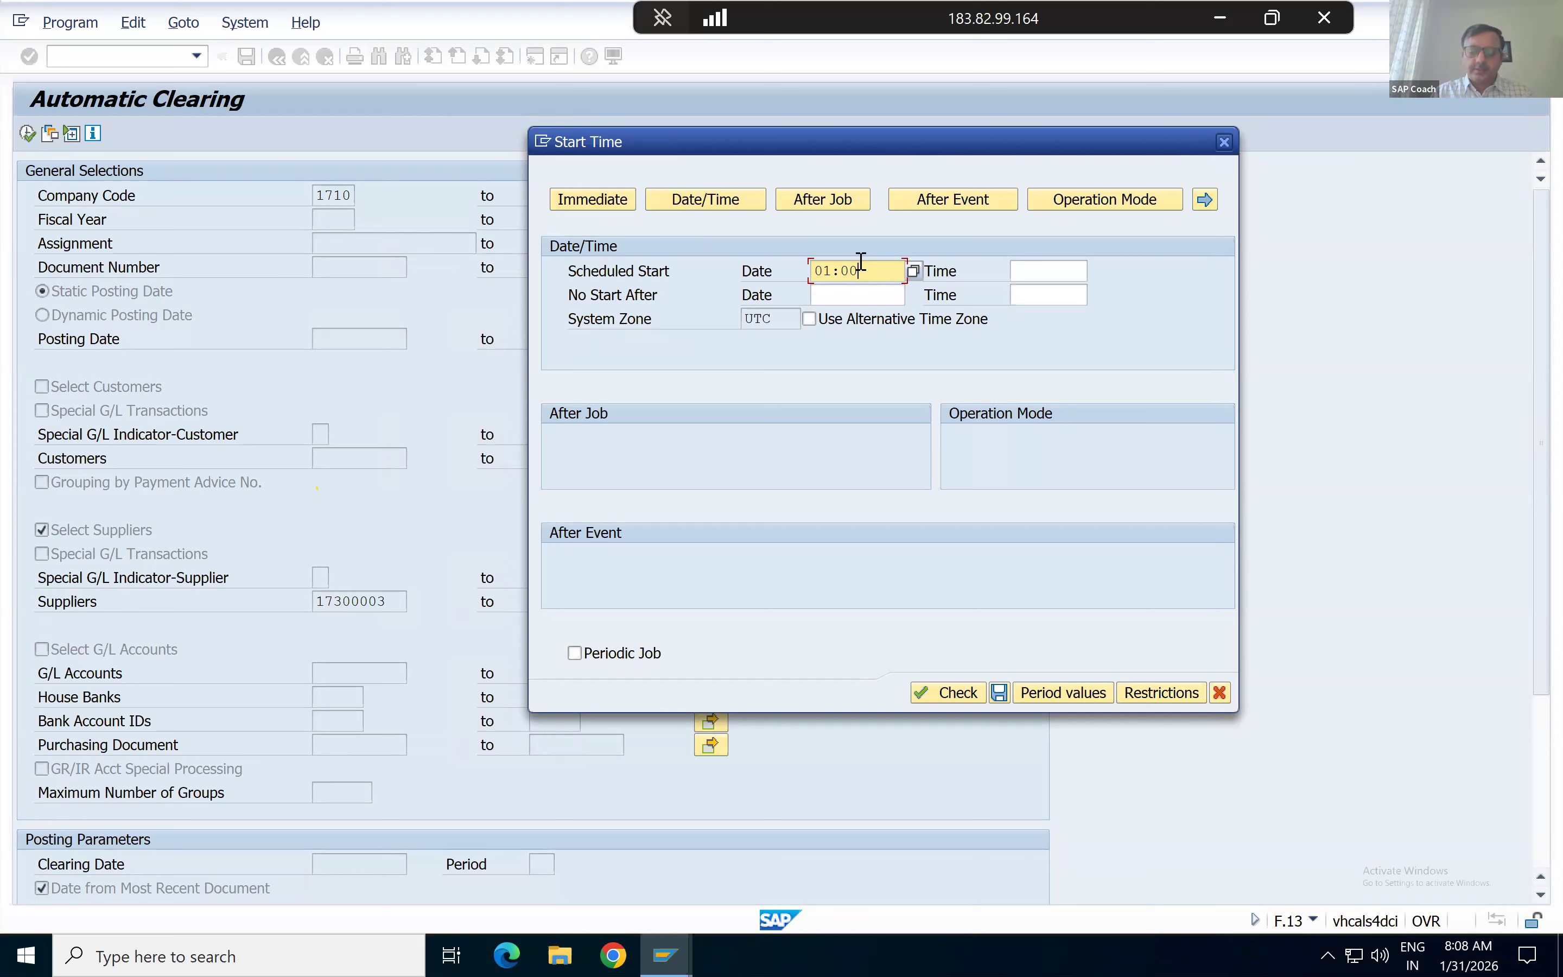
type(":00")
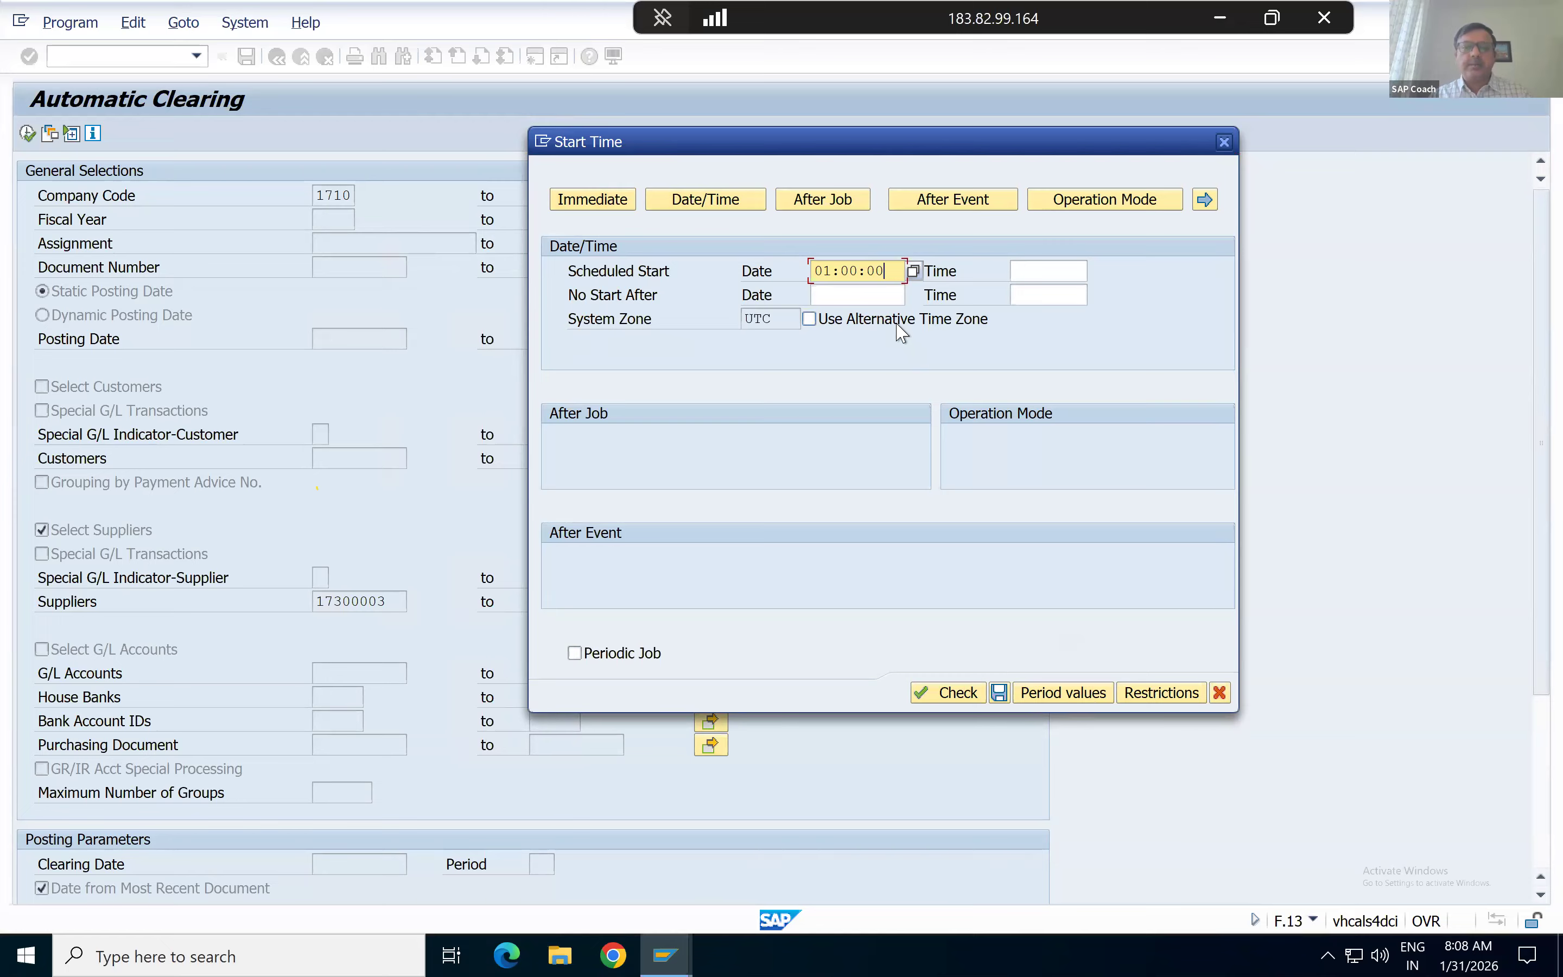
key("Tab")
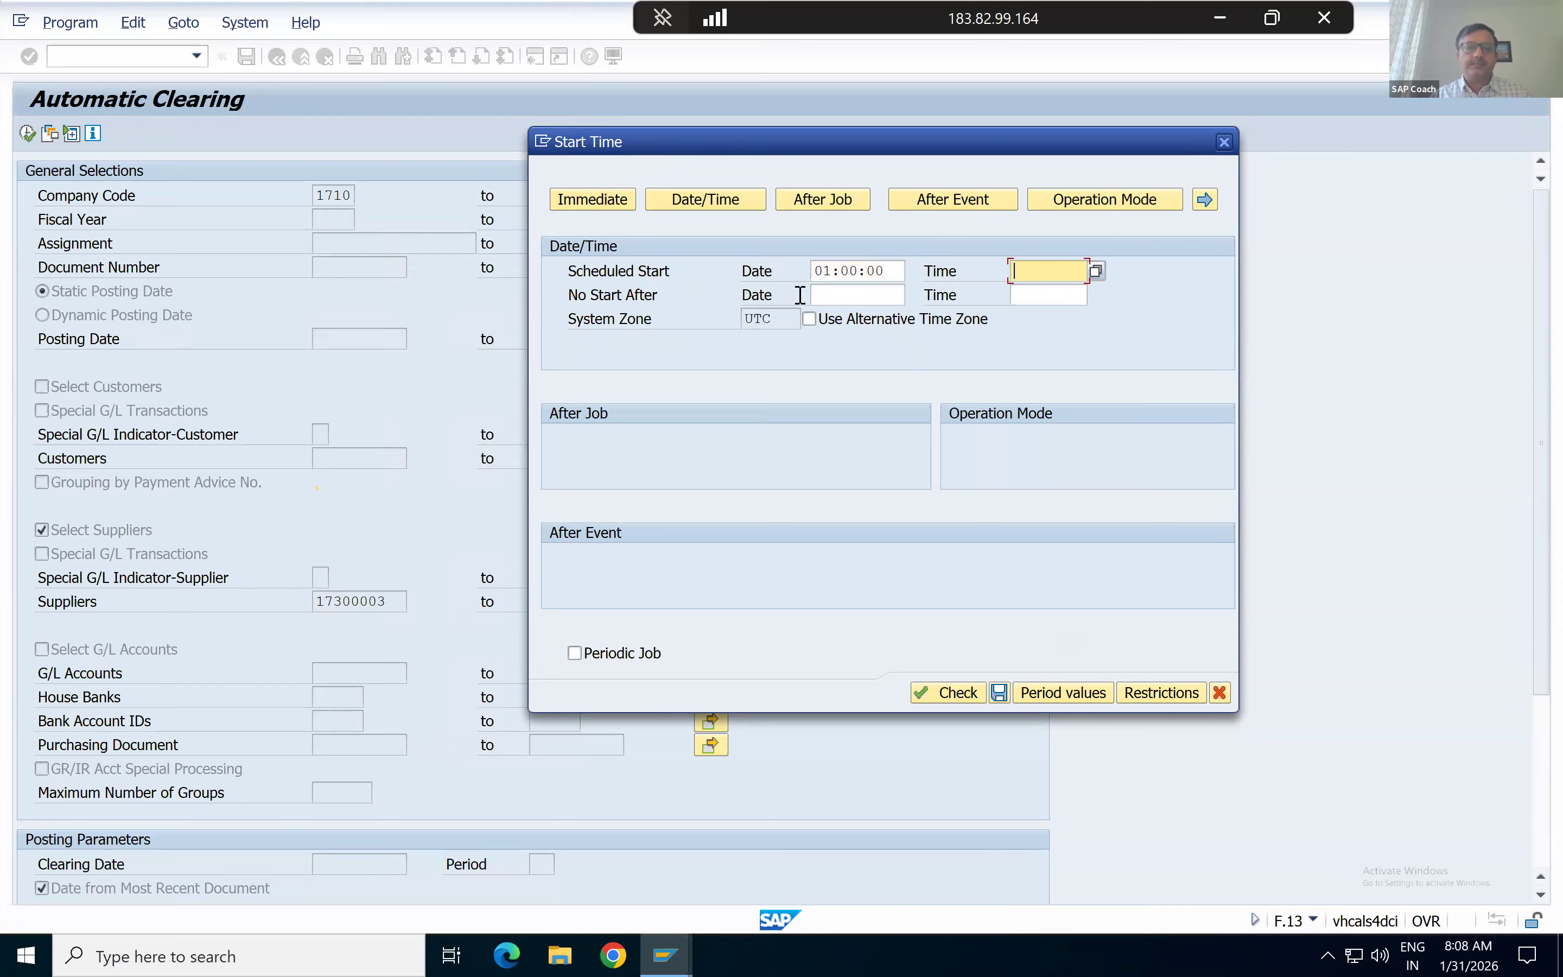
Mark the background job as periodic and try to open its period values.
left_click(574, 653)
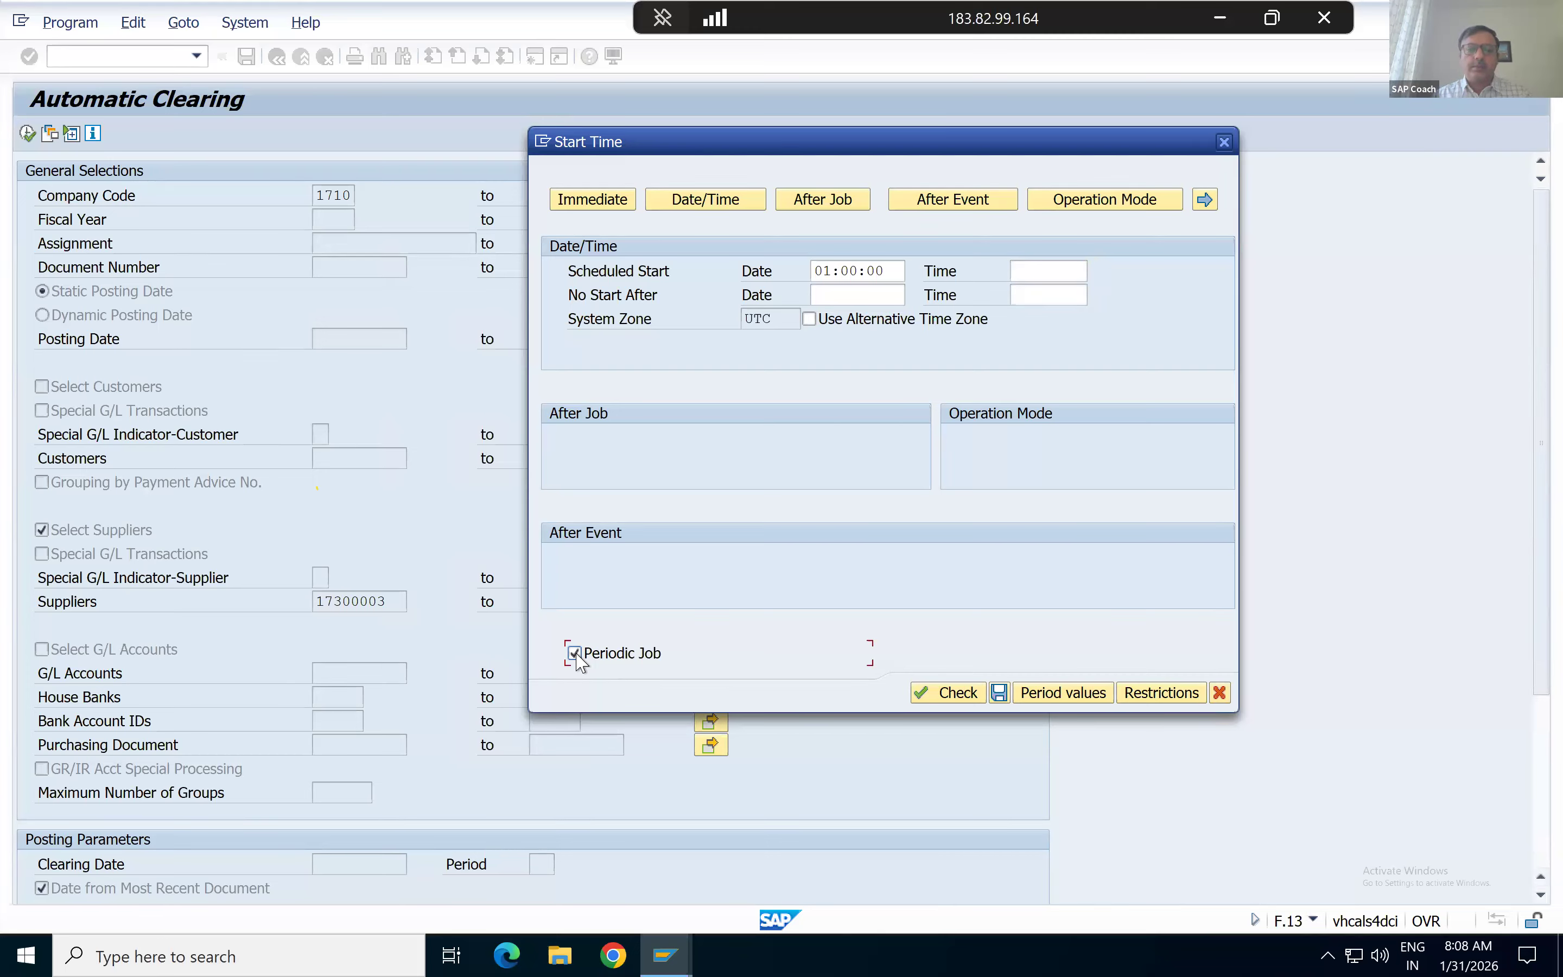
left_click(1070, 699)
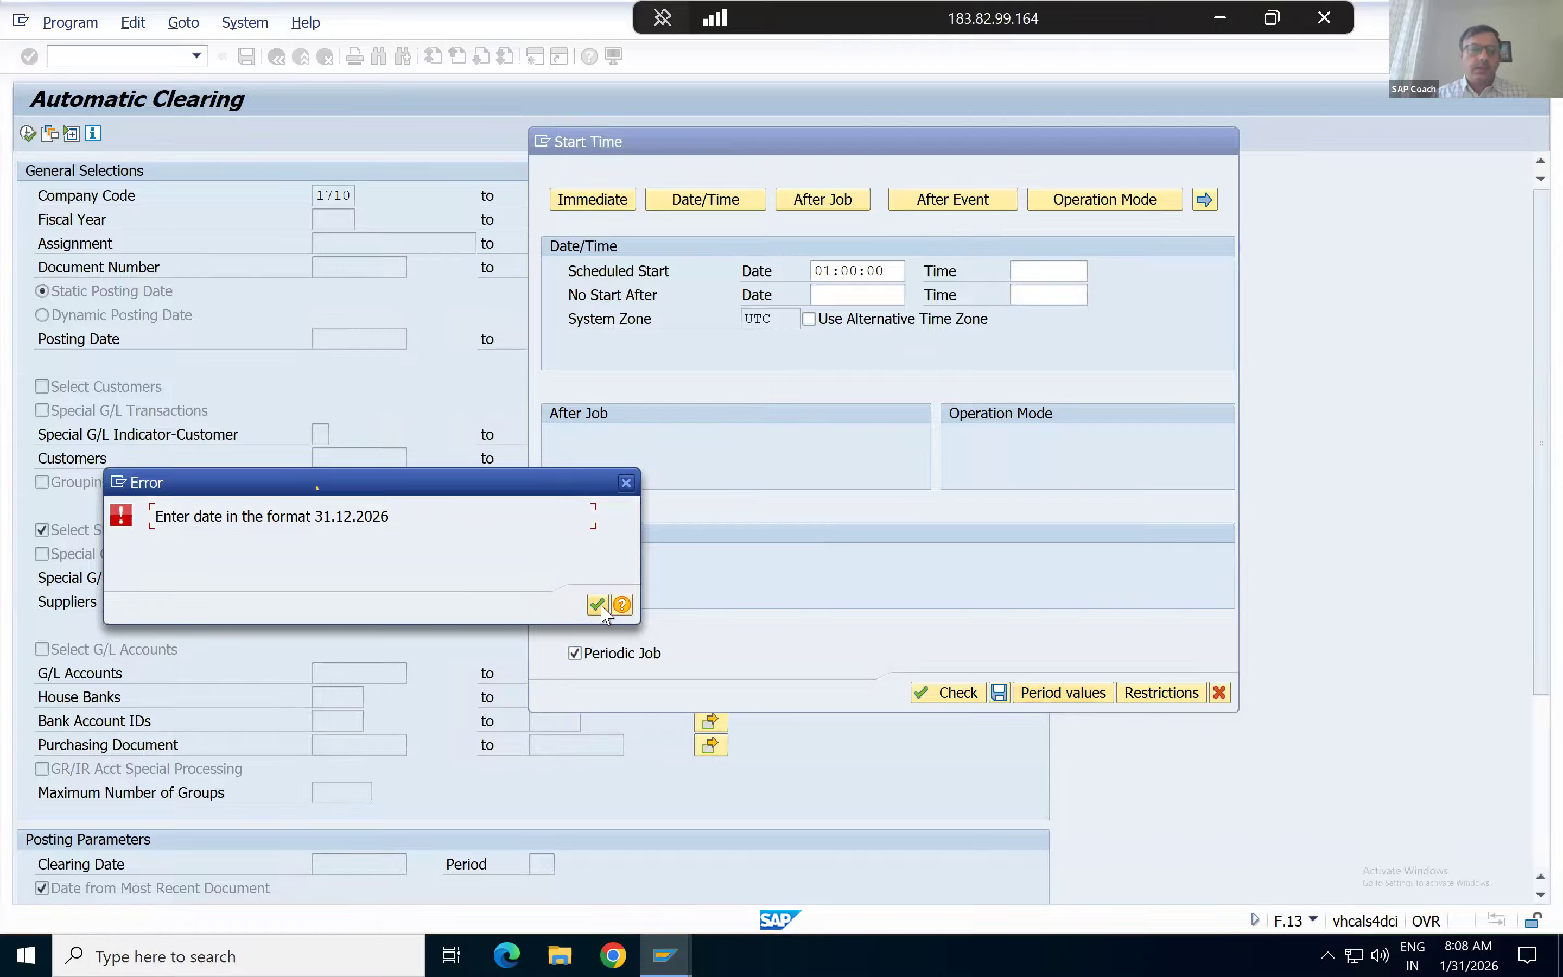
left_click(598, 605)
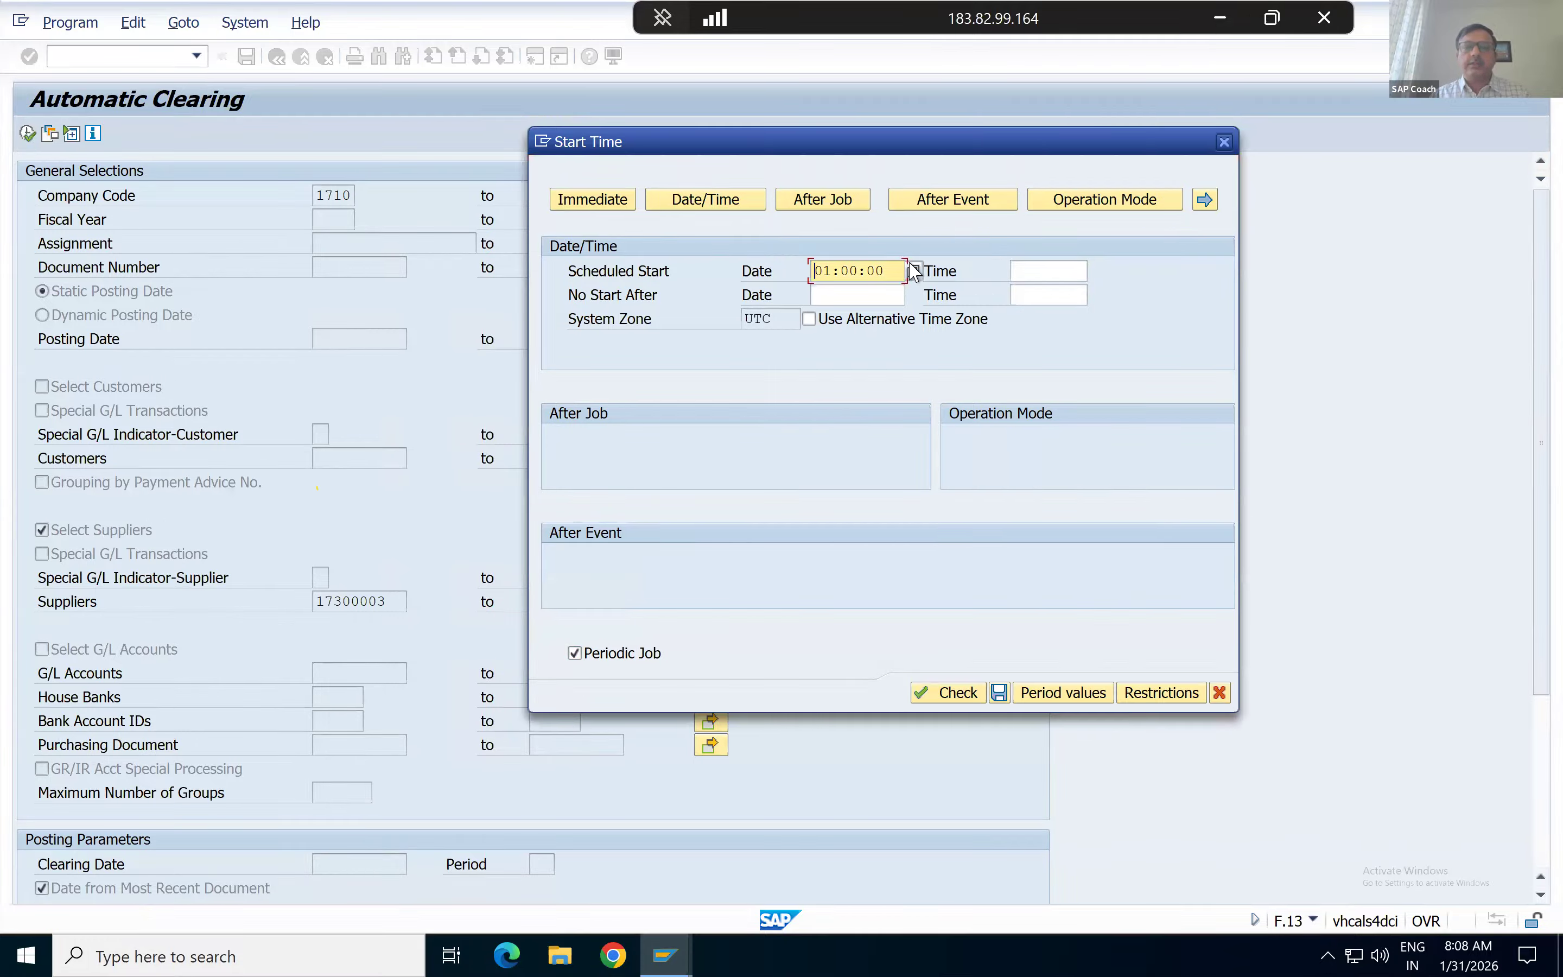
Set the job's scheduled start to date 01.02.2026 and time 01:00:00, leaving the No Start After date empty.
key("shift+Right")
key("shift+Right")
key("shift+Right")
key("shift+Right")
key("shift+Right")
key("shift+Right")
key("shift+Right")
key("shift+Right")
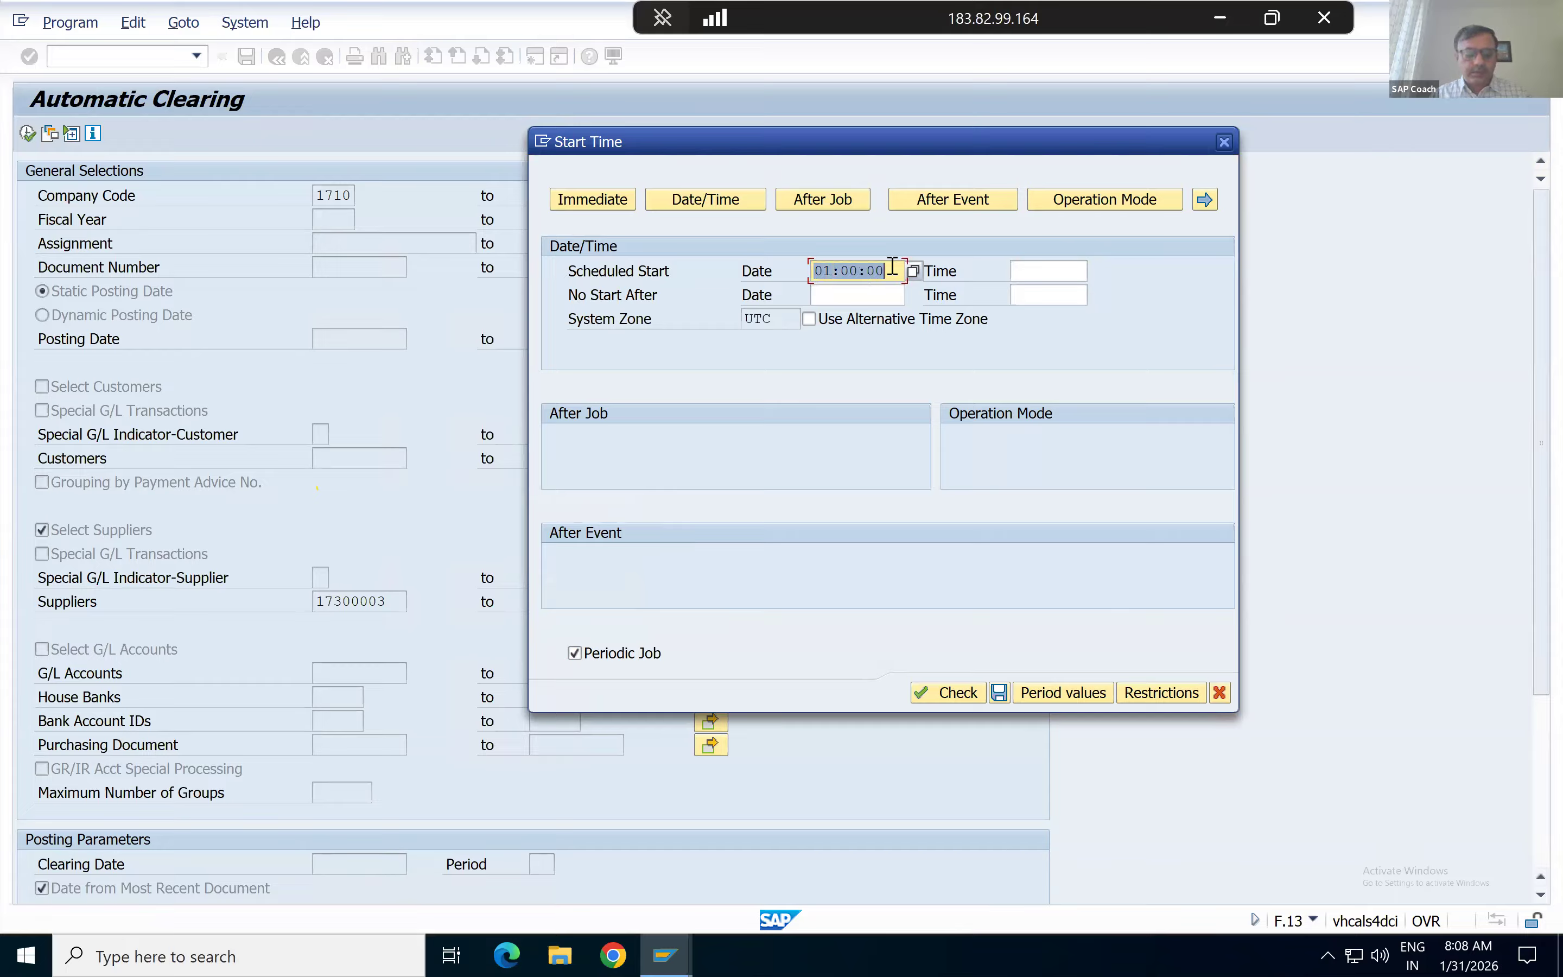
key("ctrl+x")
left_click(856, 295)
key("ctrl+v")
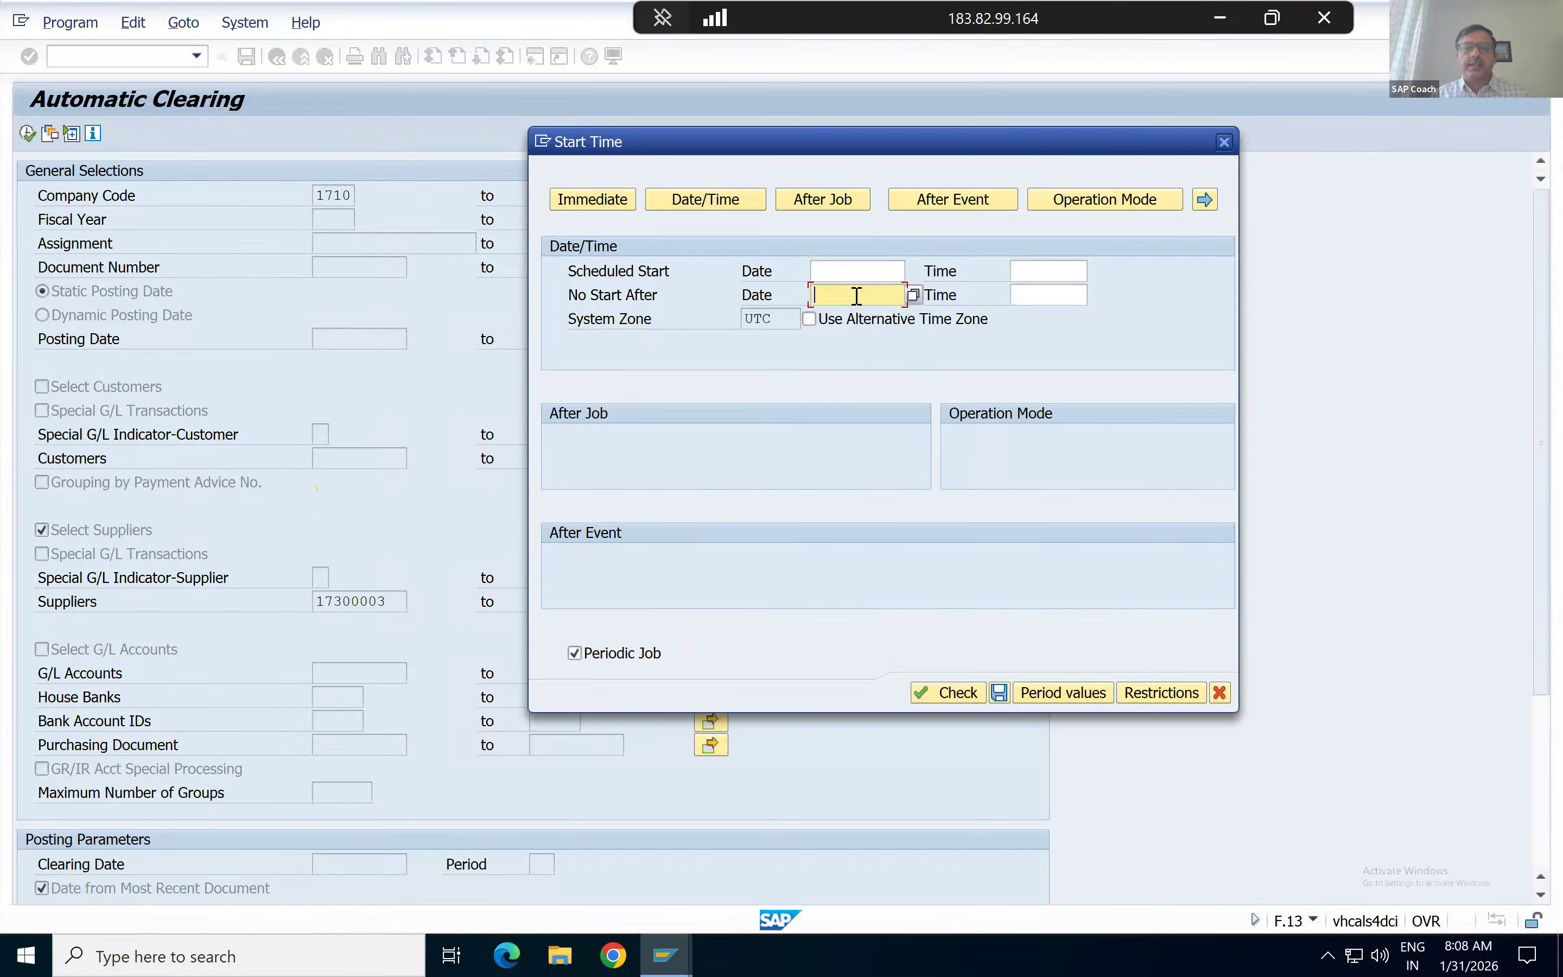
left_click(1040, 272)
key("ctrl+v")
left_click(887, 298)
key("BackSpace")
key("BackSpace")
key("BackSpace")
key("BackSpace")
key("BackSpace")
key("BackSpace")
key("BackSpace")
key("BackSpace")
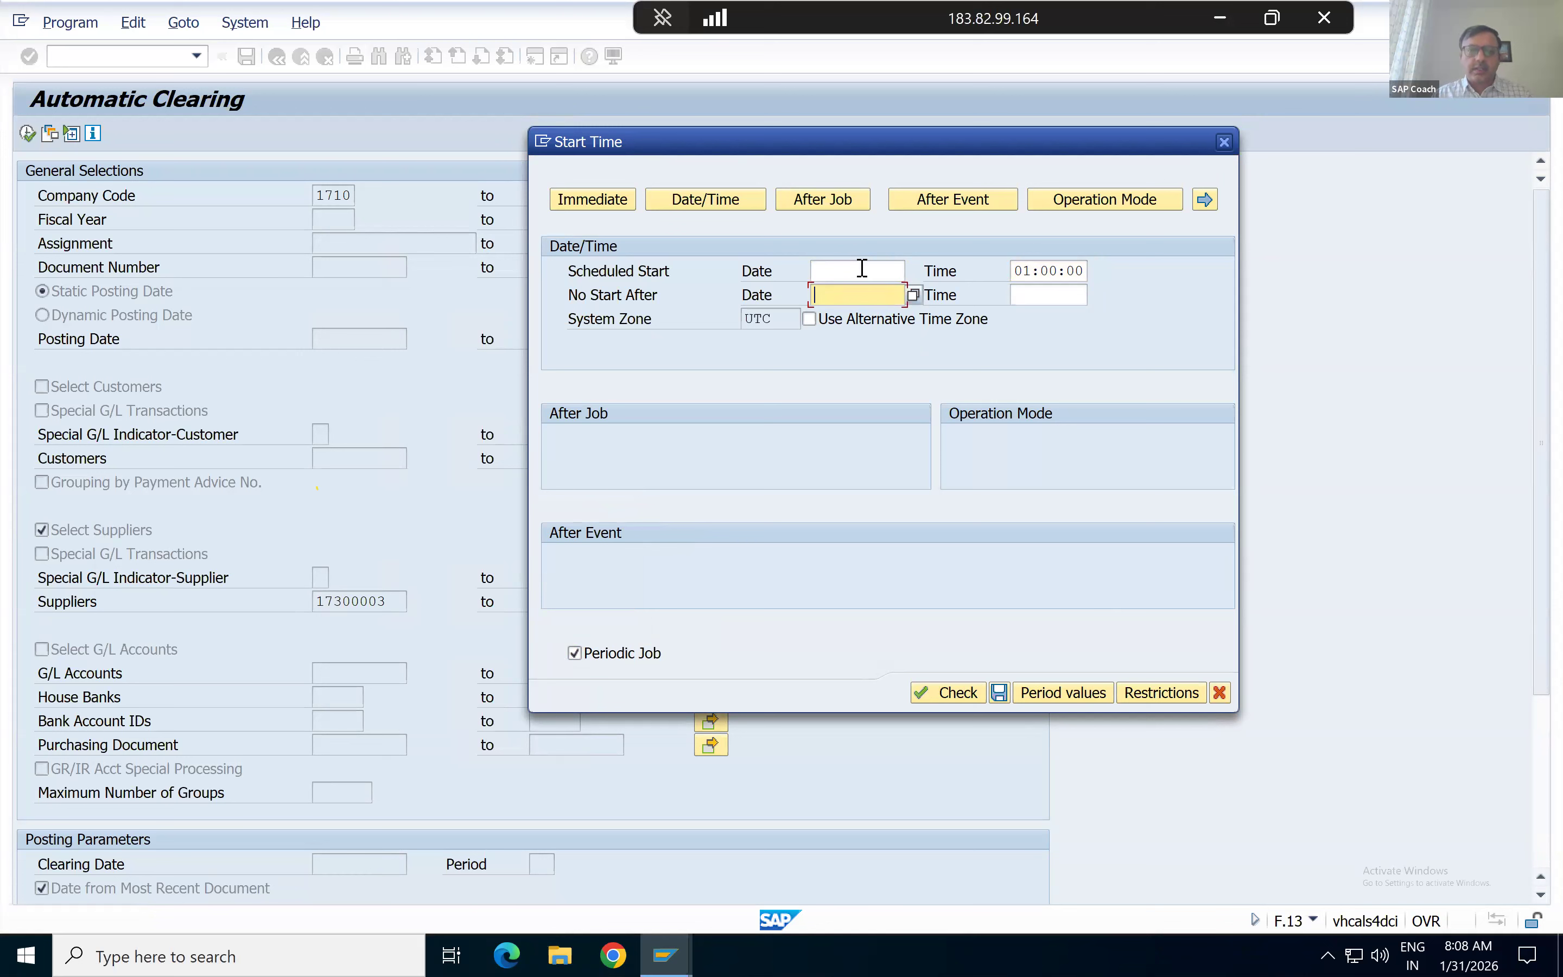
left_click(862, 268)
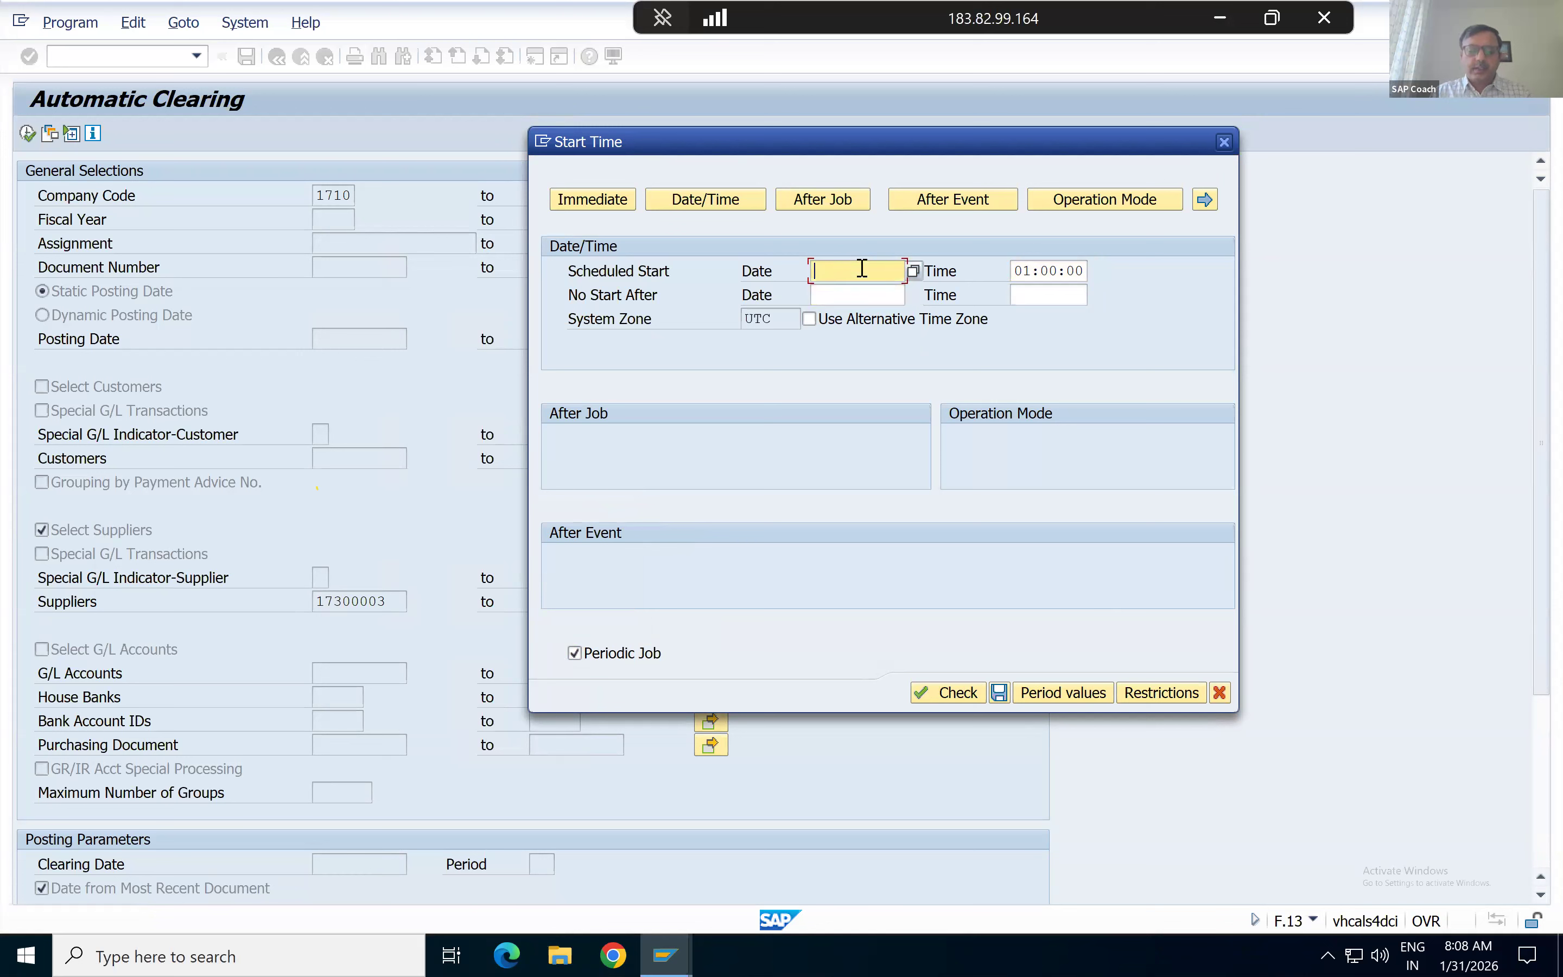
type("01.02.2026")
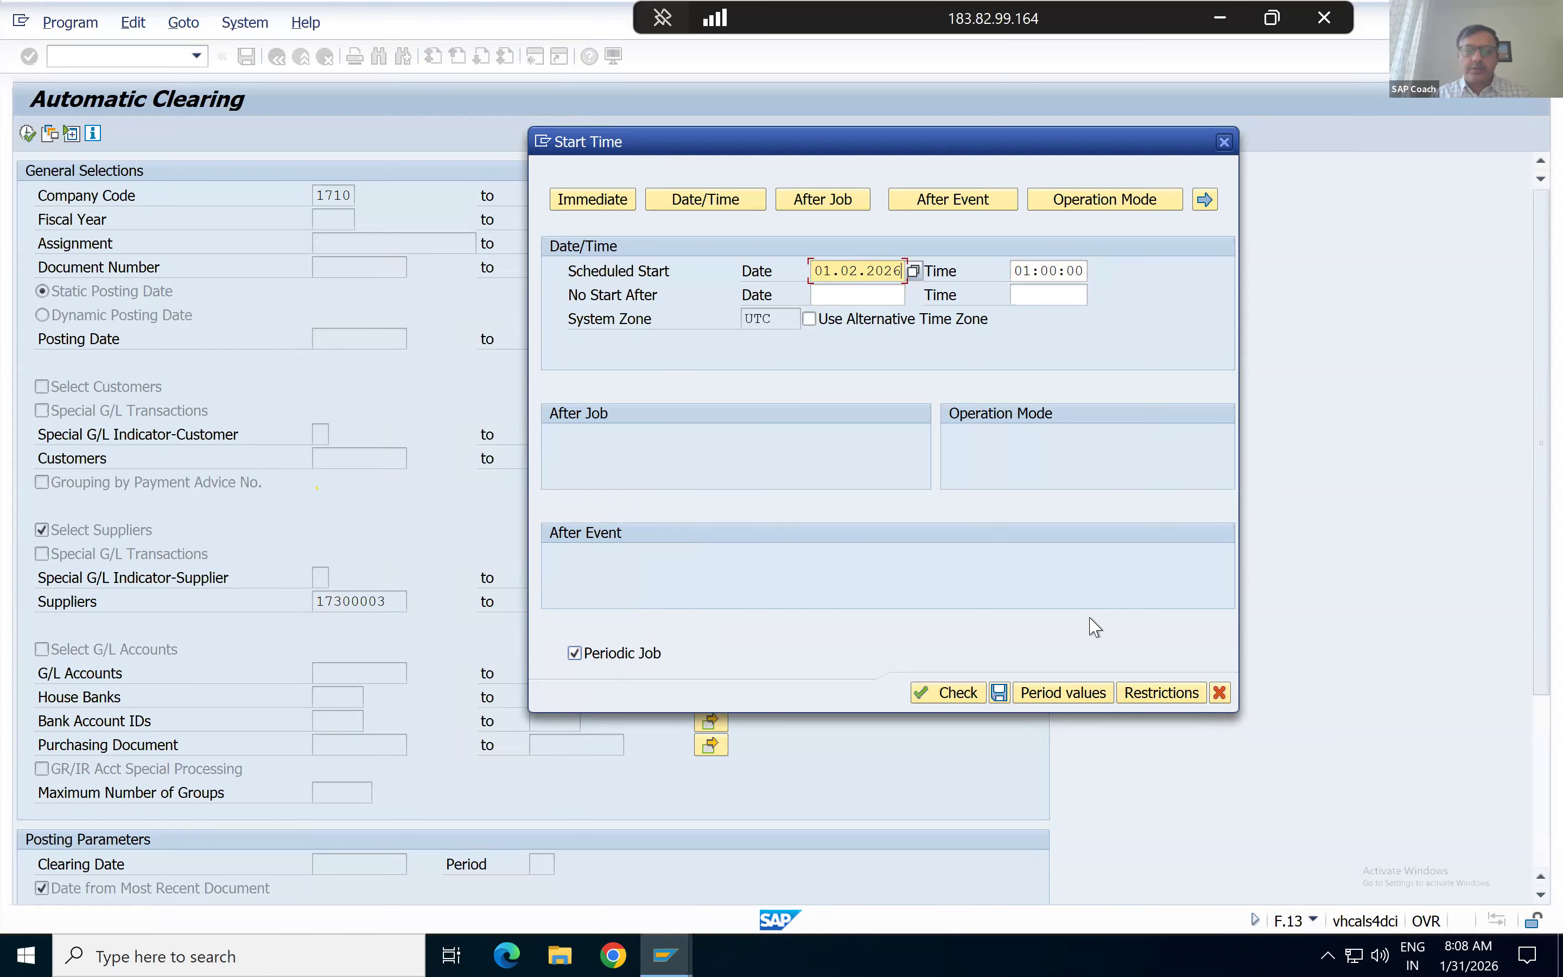
Set the periodic job's period to Daily and save it, and cancel the start time scheduling.
left_click(1051, 696)
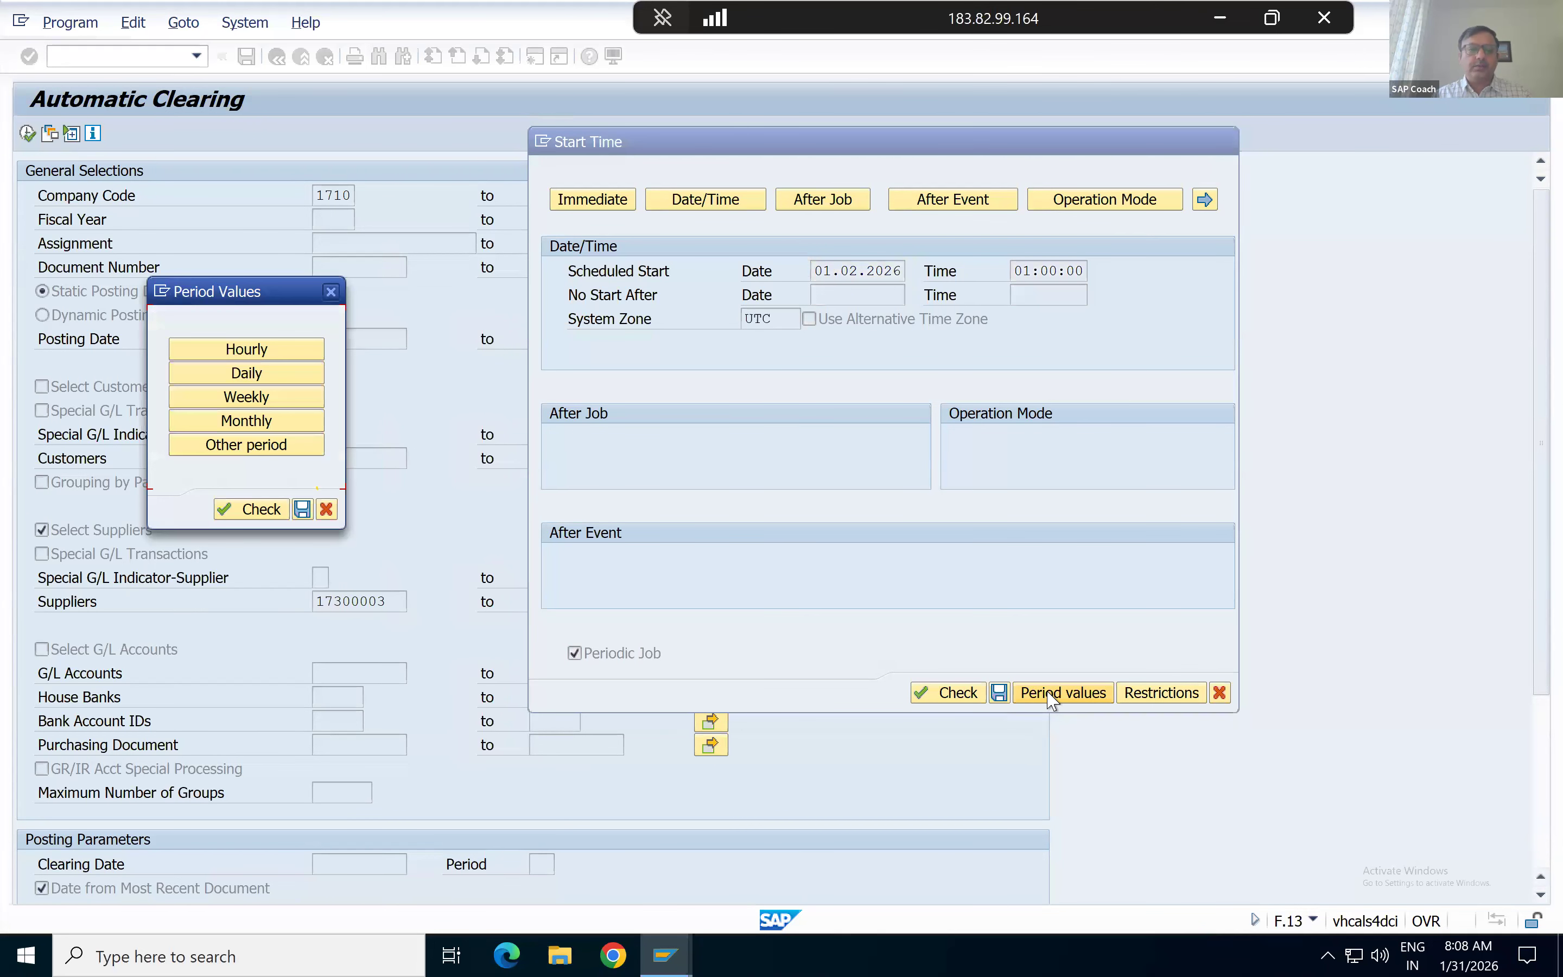
left_click(247, 380)
left_click(250, 510)
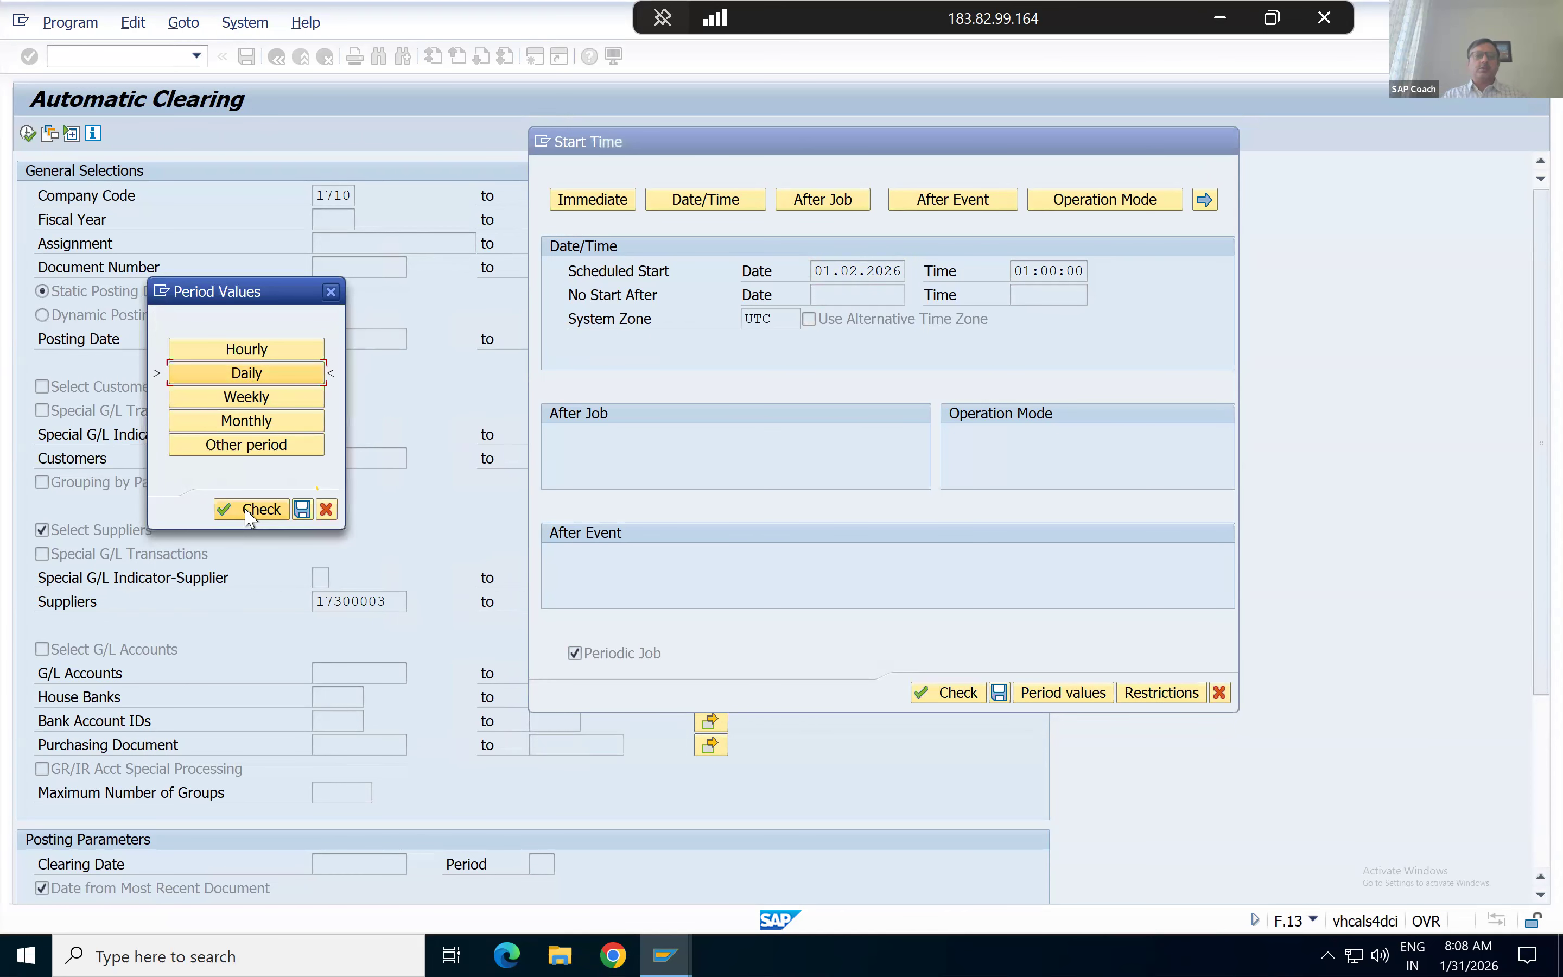
left_click(302, 510)
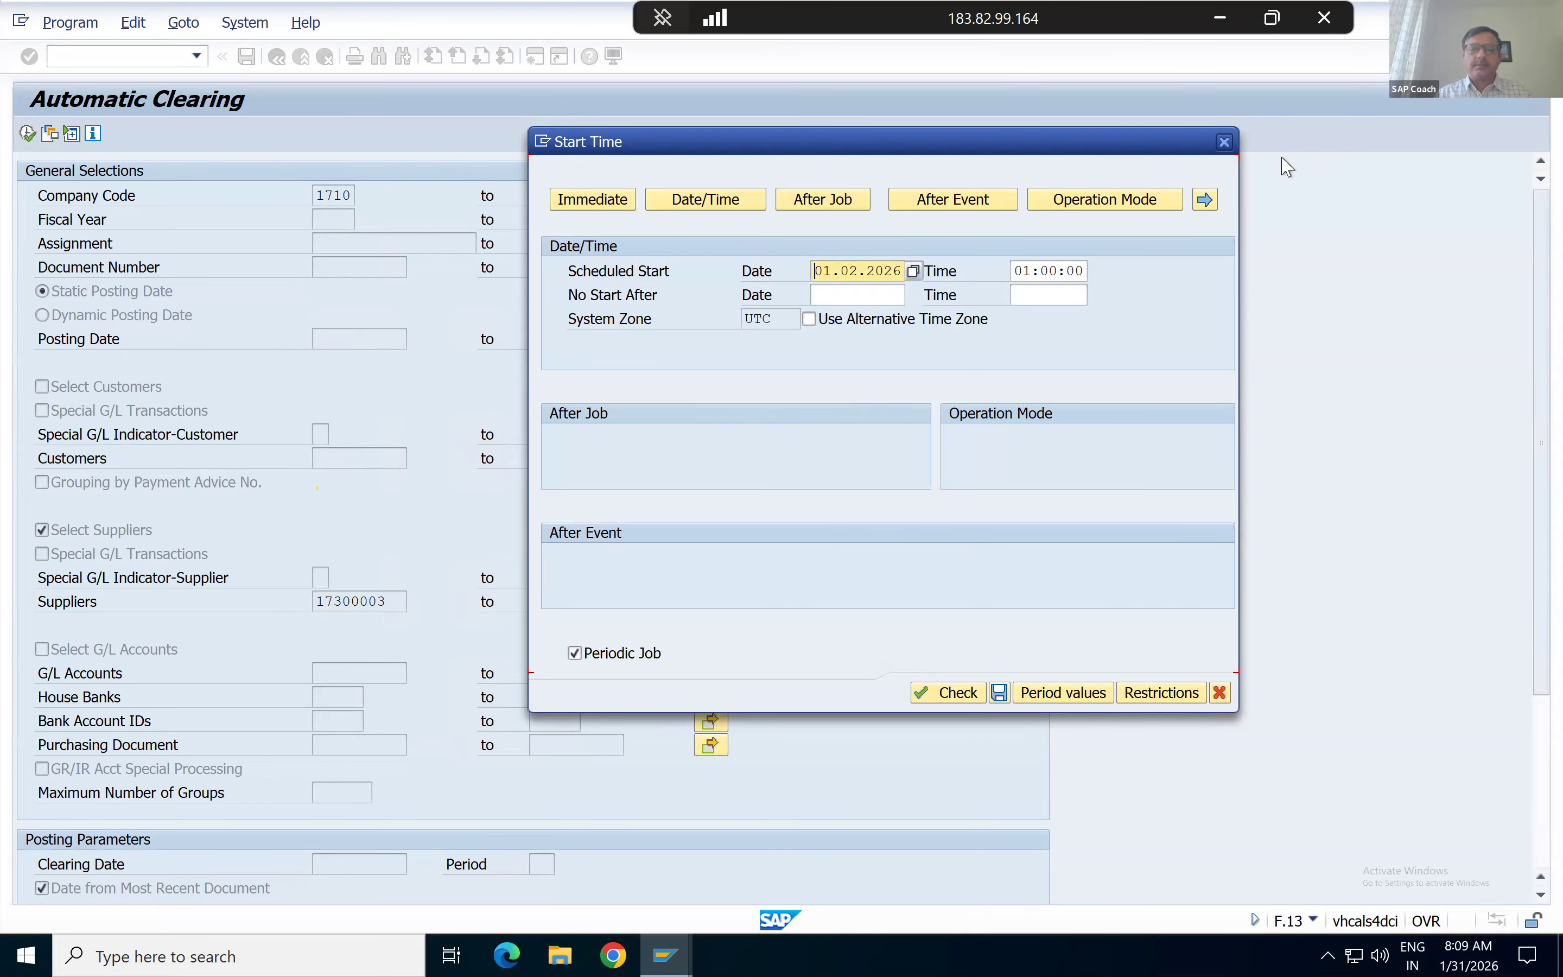
key("Escape")
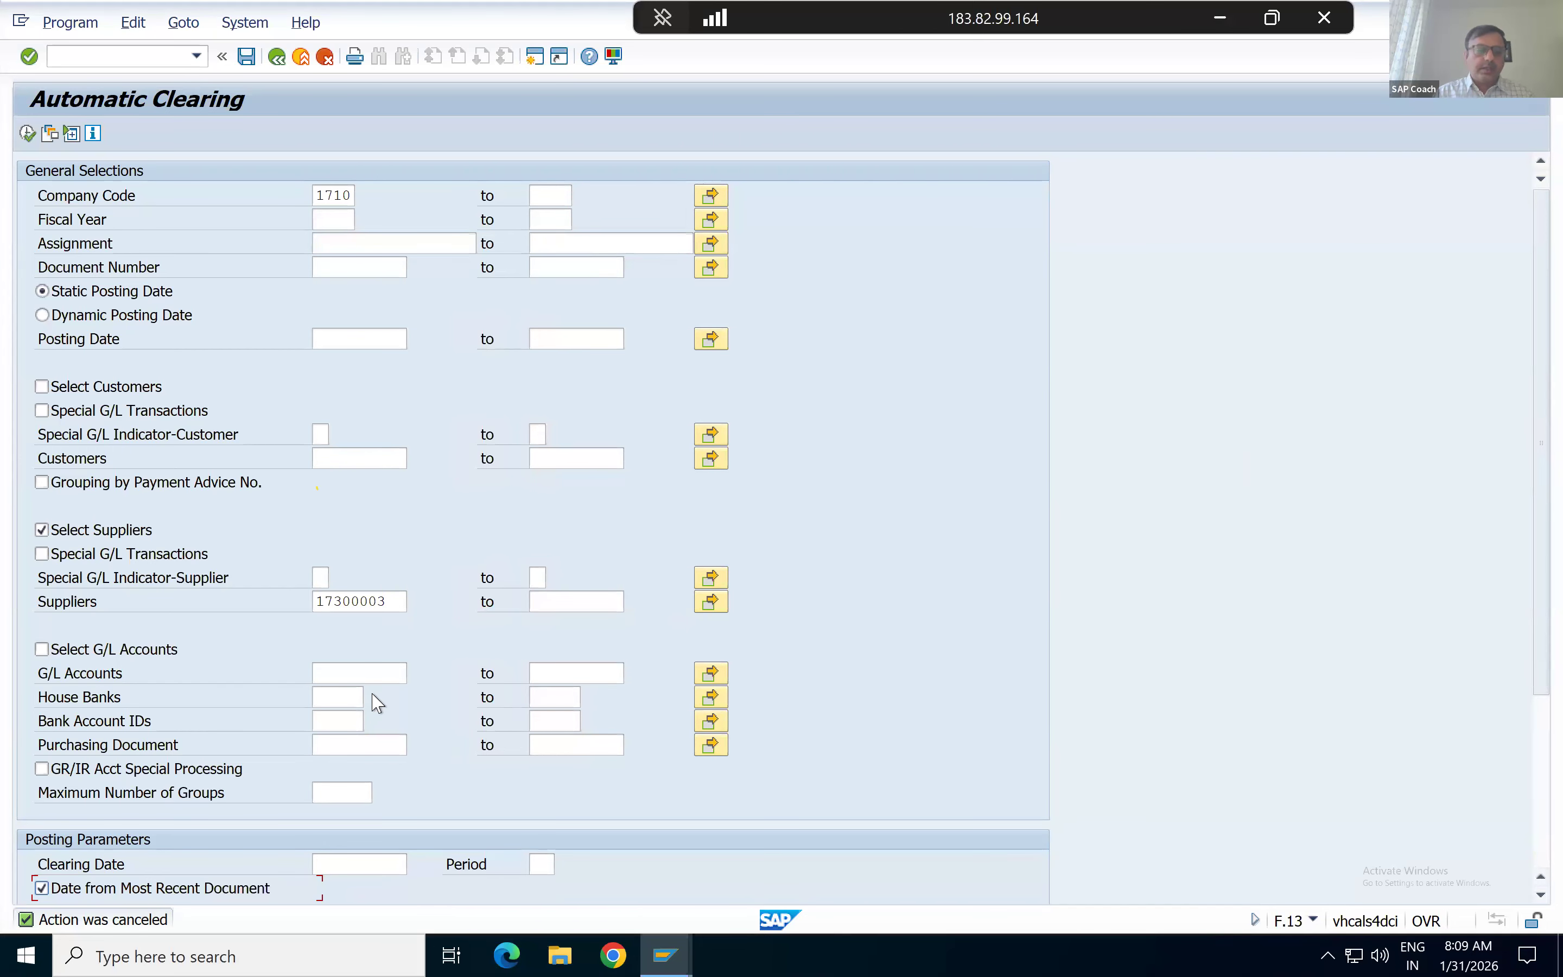
Clear the Suppliers selection and fill in the same supplier number again from the suggested earlier entries.
scroll(377, 703, "down", 2)
scroll(376, 703, "up", 1)
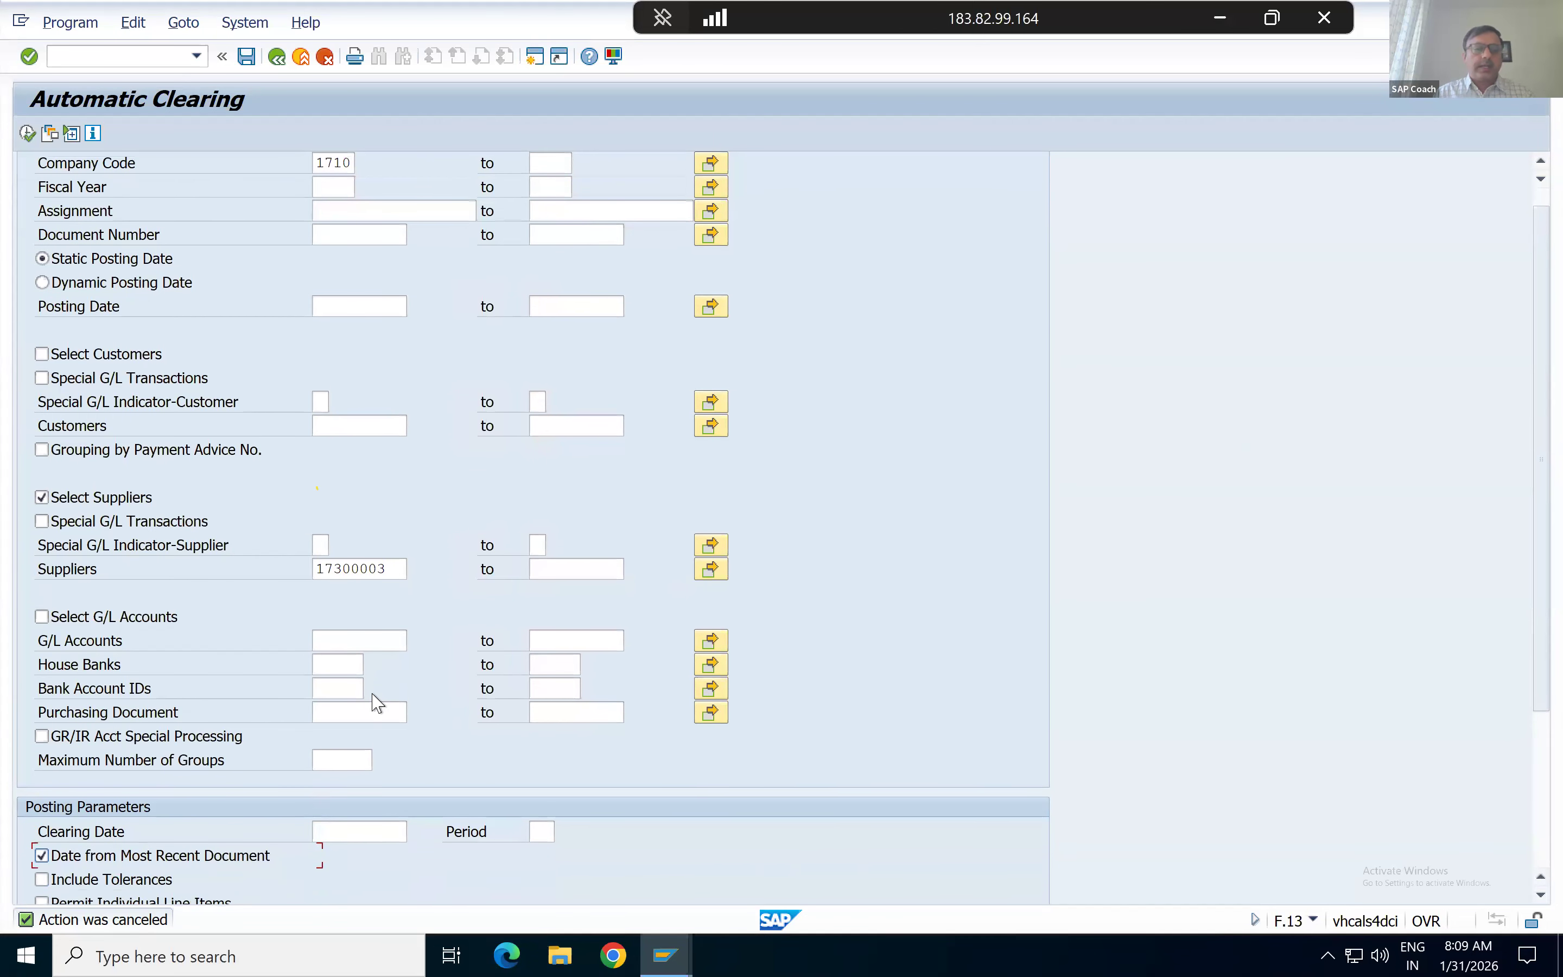
scroll(376, 702, "up", 1)
double_click(394, 601)
key("Delete")
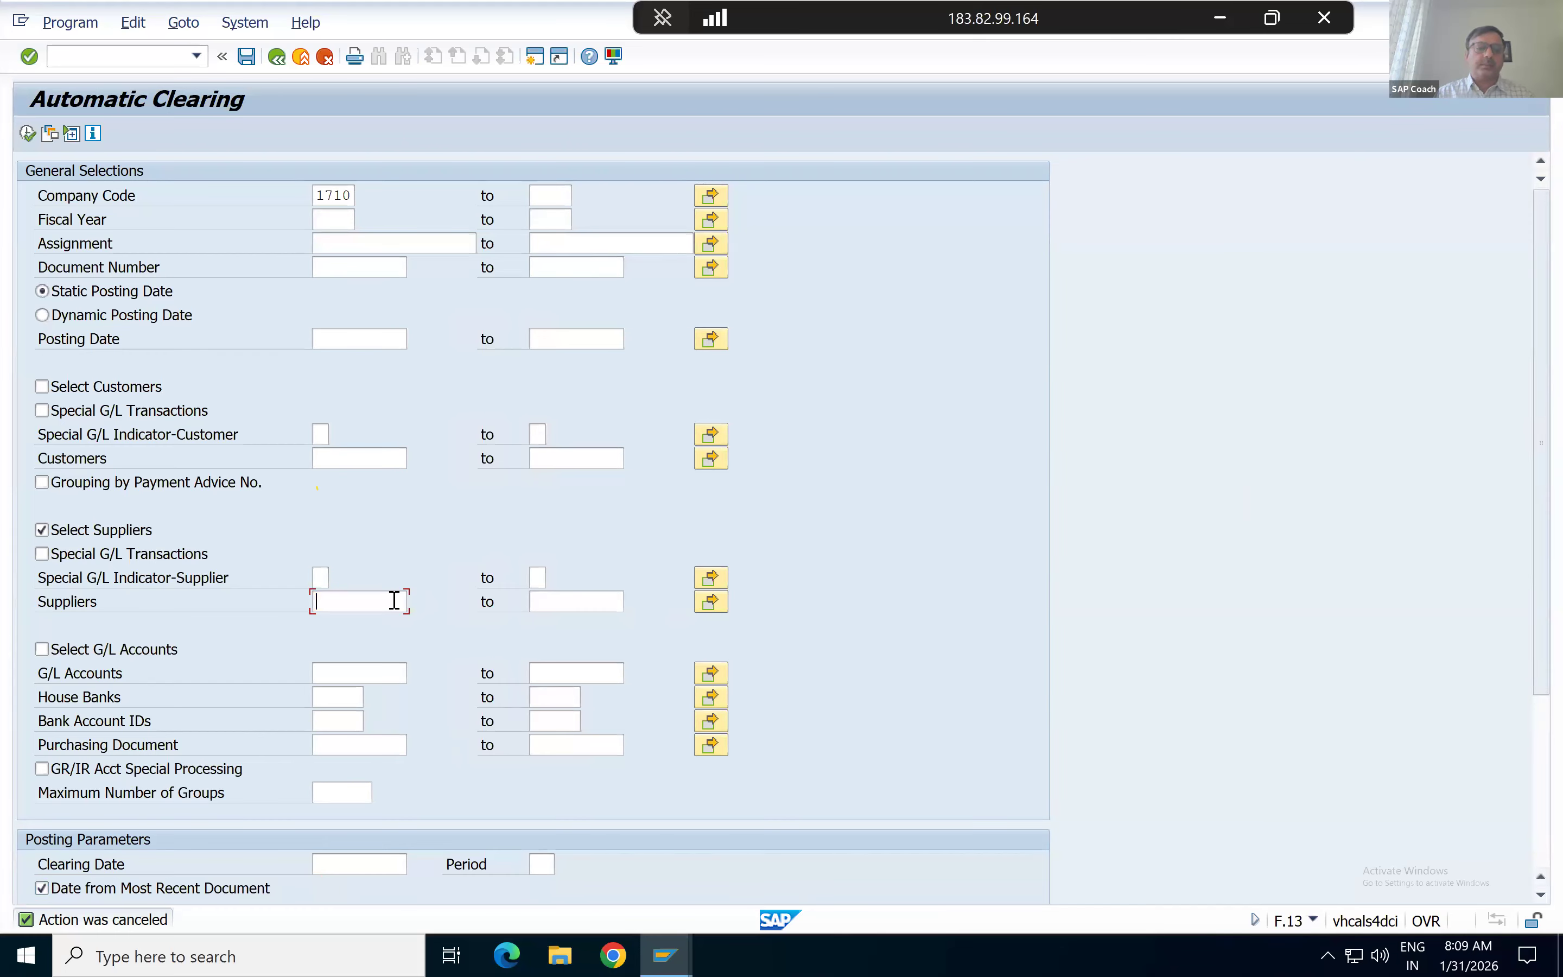
left_click(368, 533)
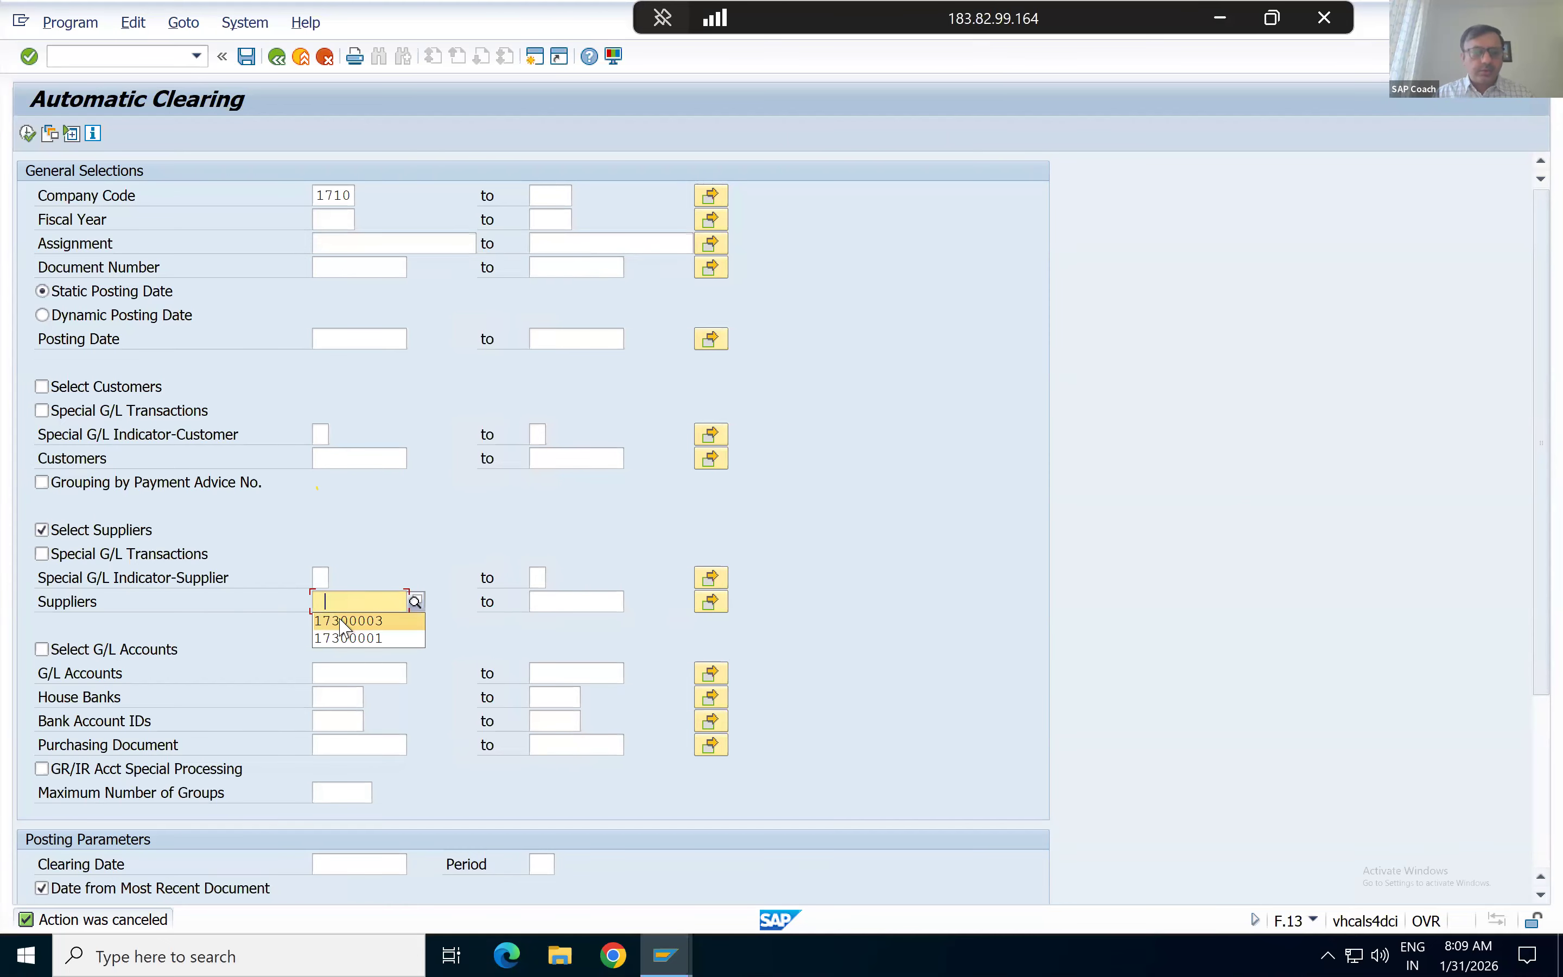
left_click(344, 622)
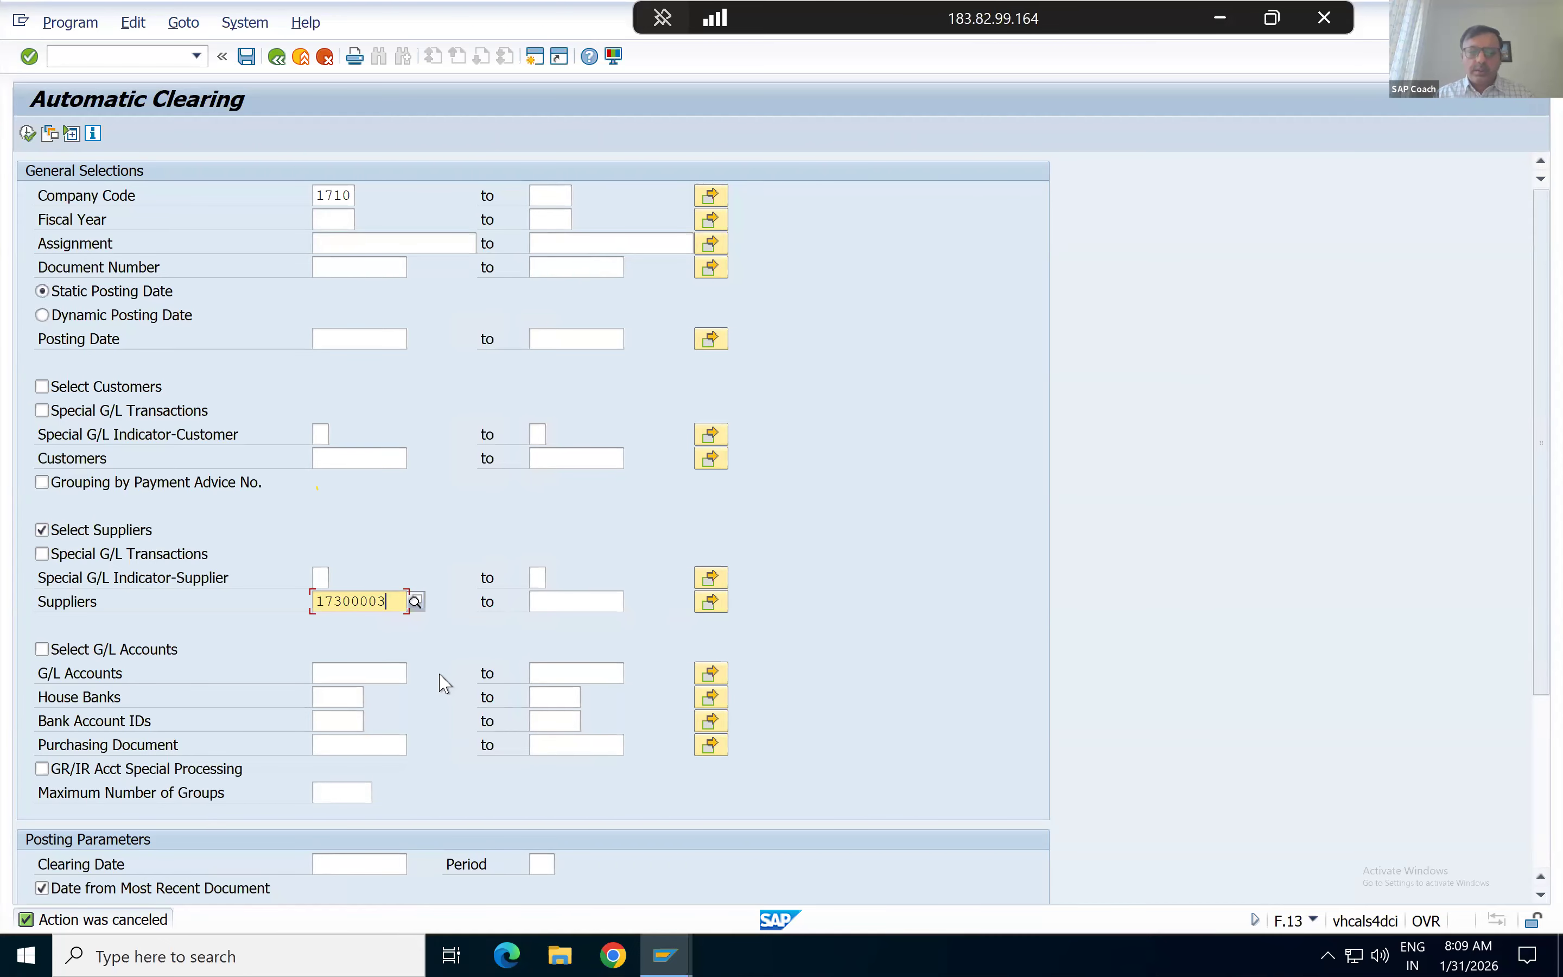
In the posting parameters, deselect Test Run and Date from Most Recent Document, and set the clearing date to 31.01.2026.
scroll(445, 684, "down", 3)
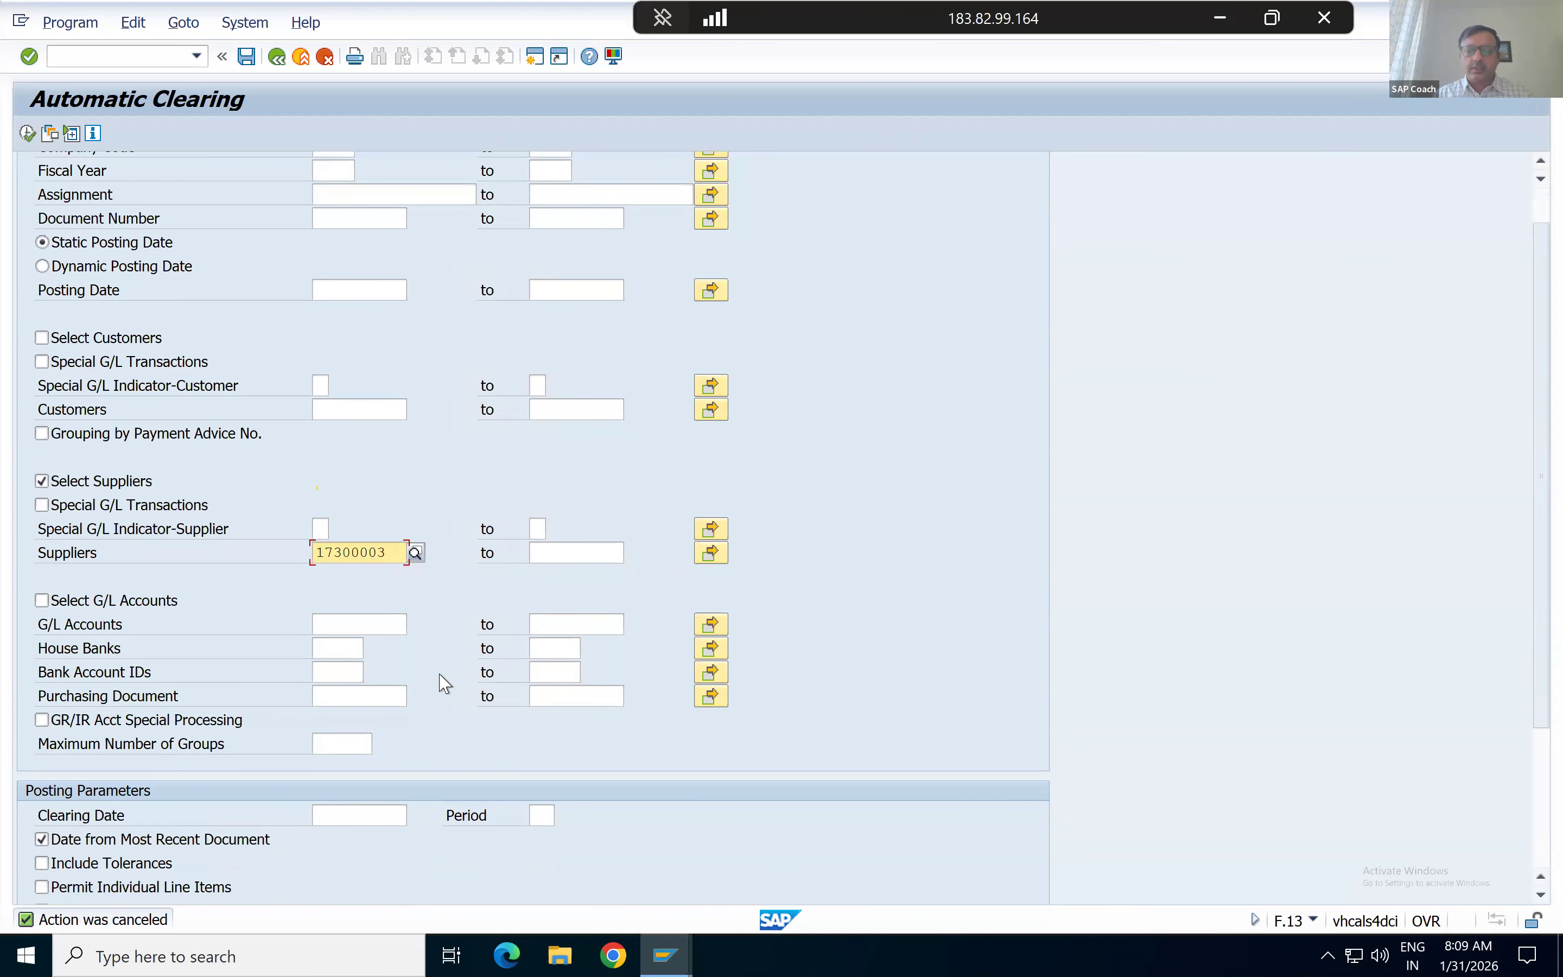
scroll(445, 684, "down", 3)
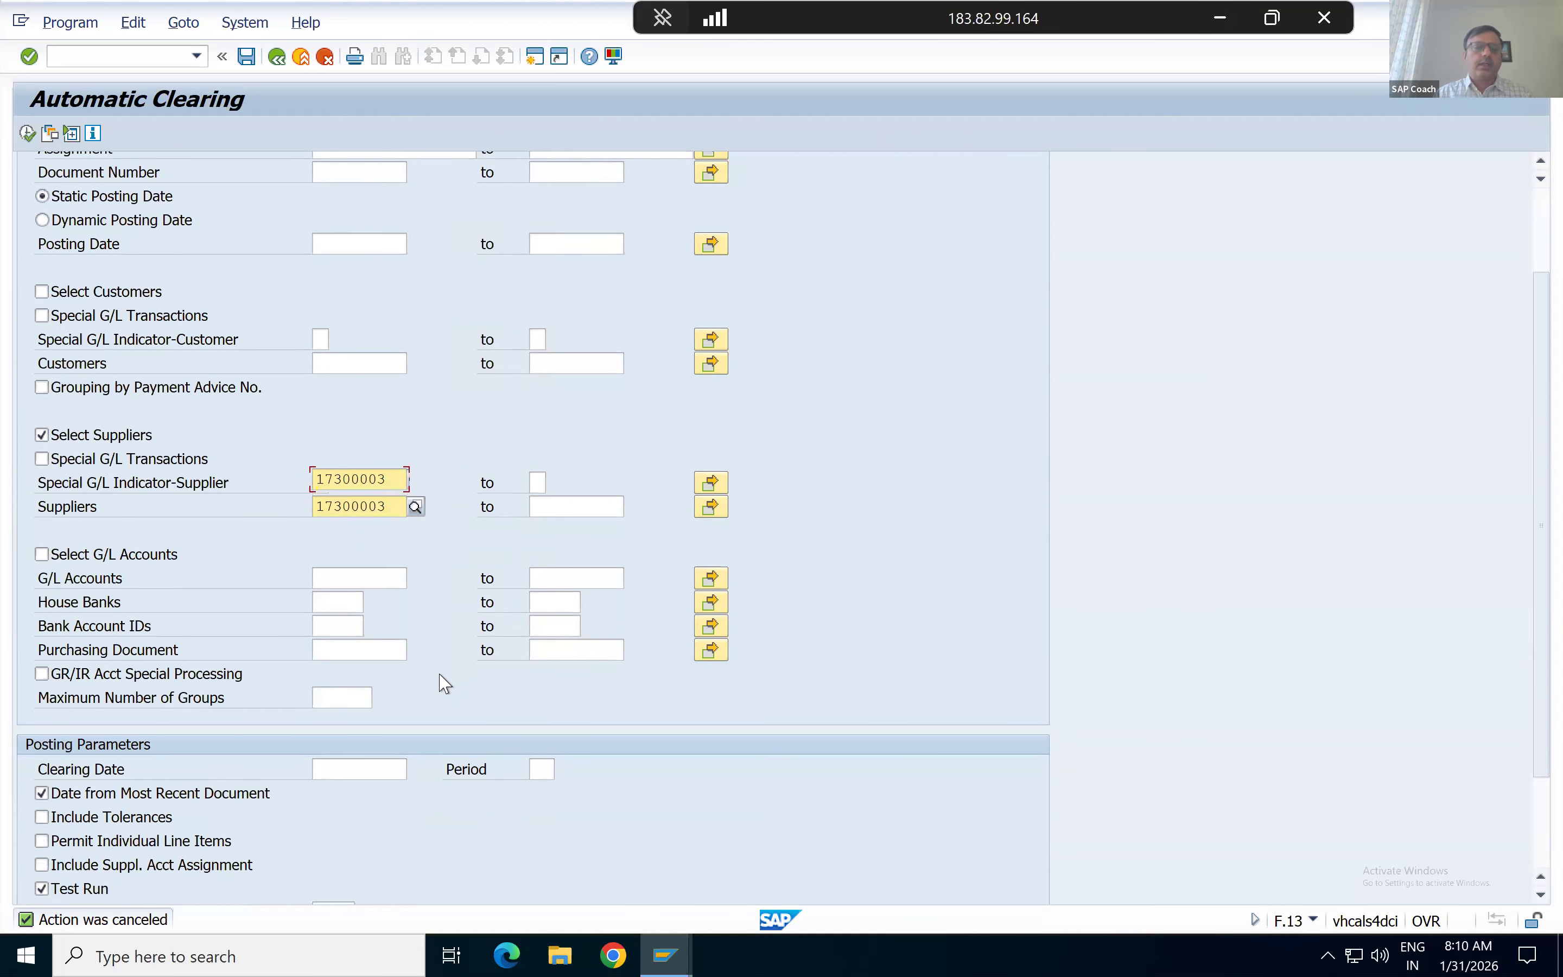
scroll(442, 683, "down", 1)
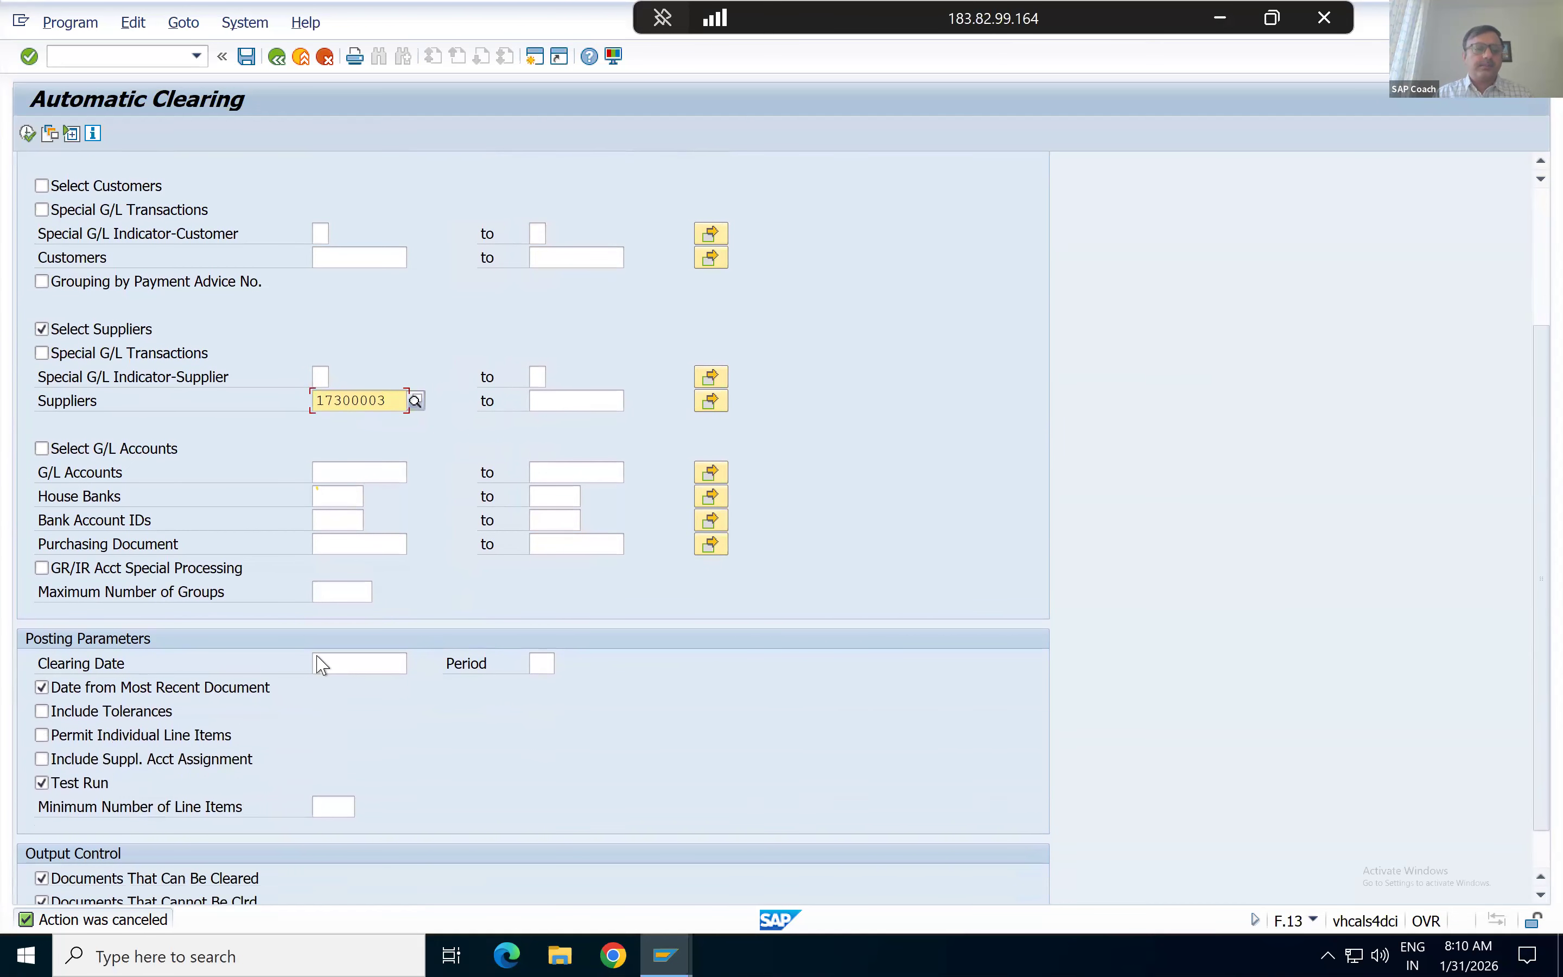
left_click(40, 784)
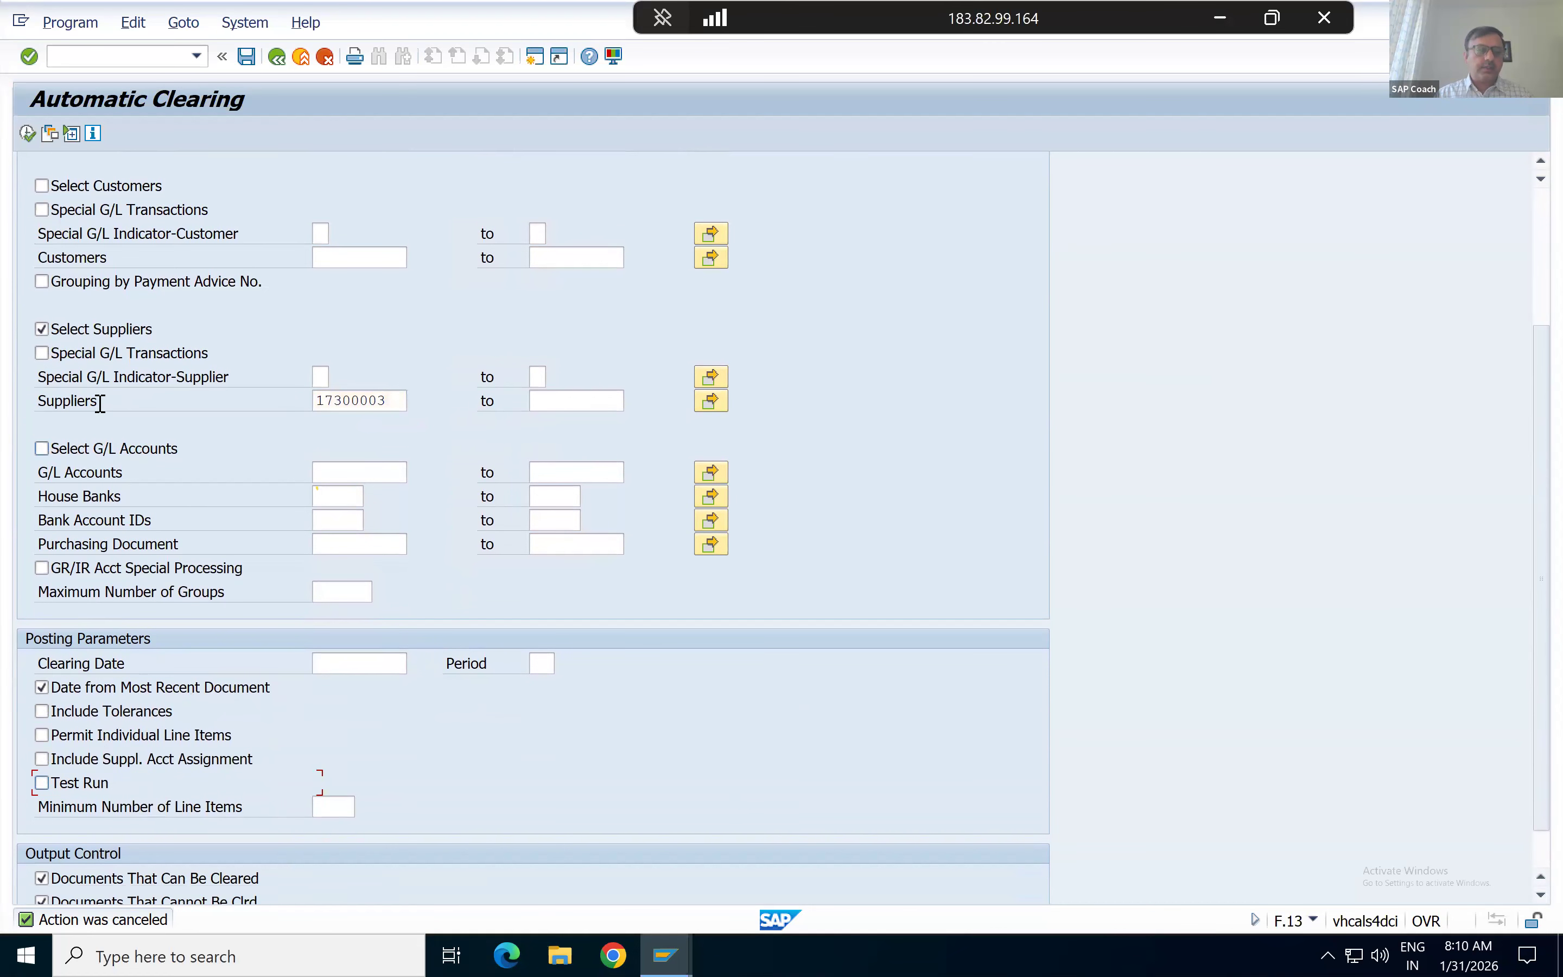
left_click(42, 688)
left_click(339, 668)
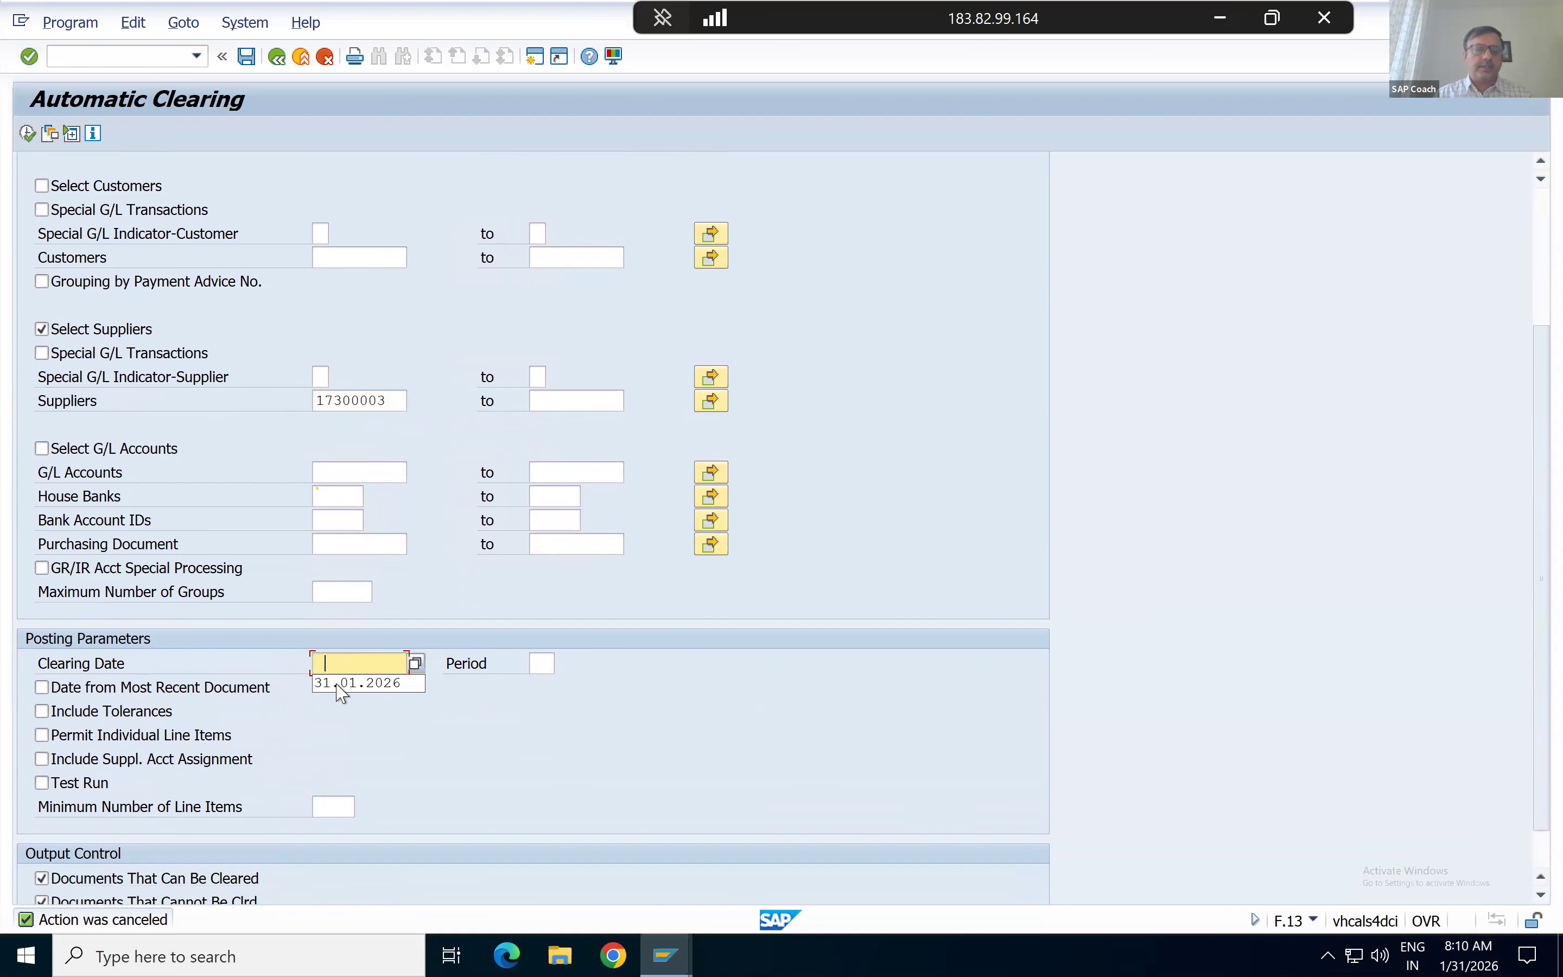
left_click(339, 686)
Execute the automatic clearing for the supplier in company code 1710 as a production run.
scroll(191, 381, "up", 3)
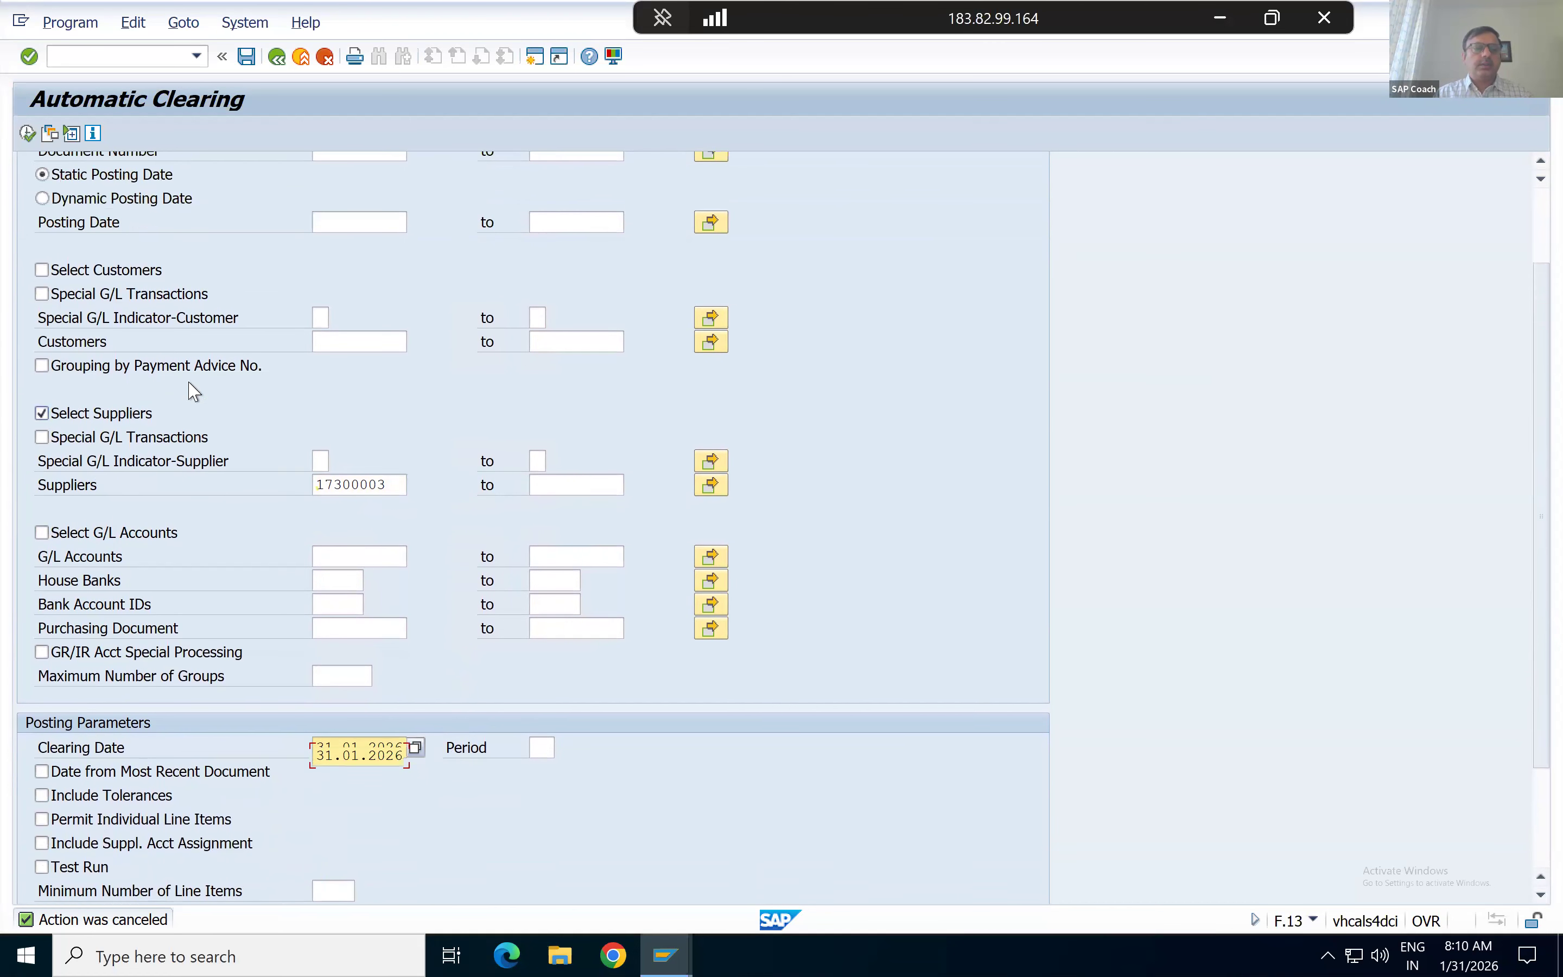
scroll(191, 381, "up", 2)
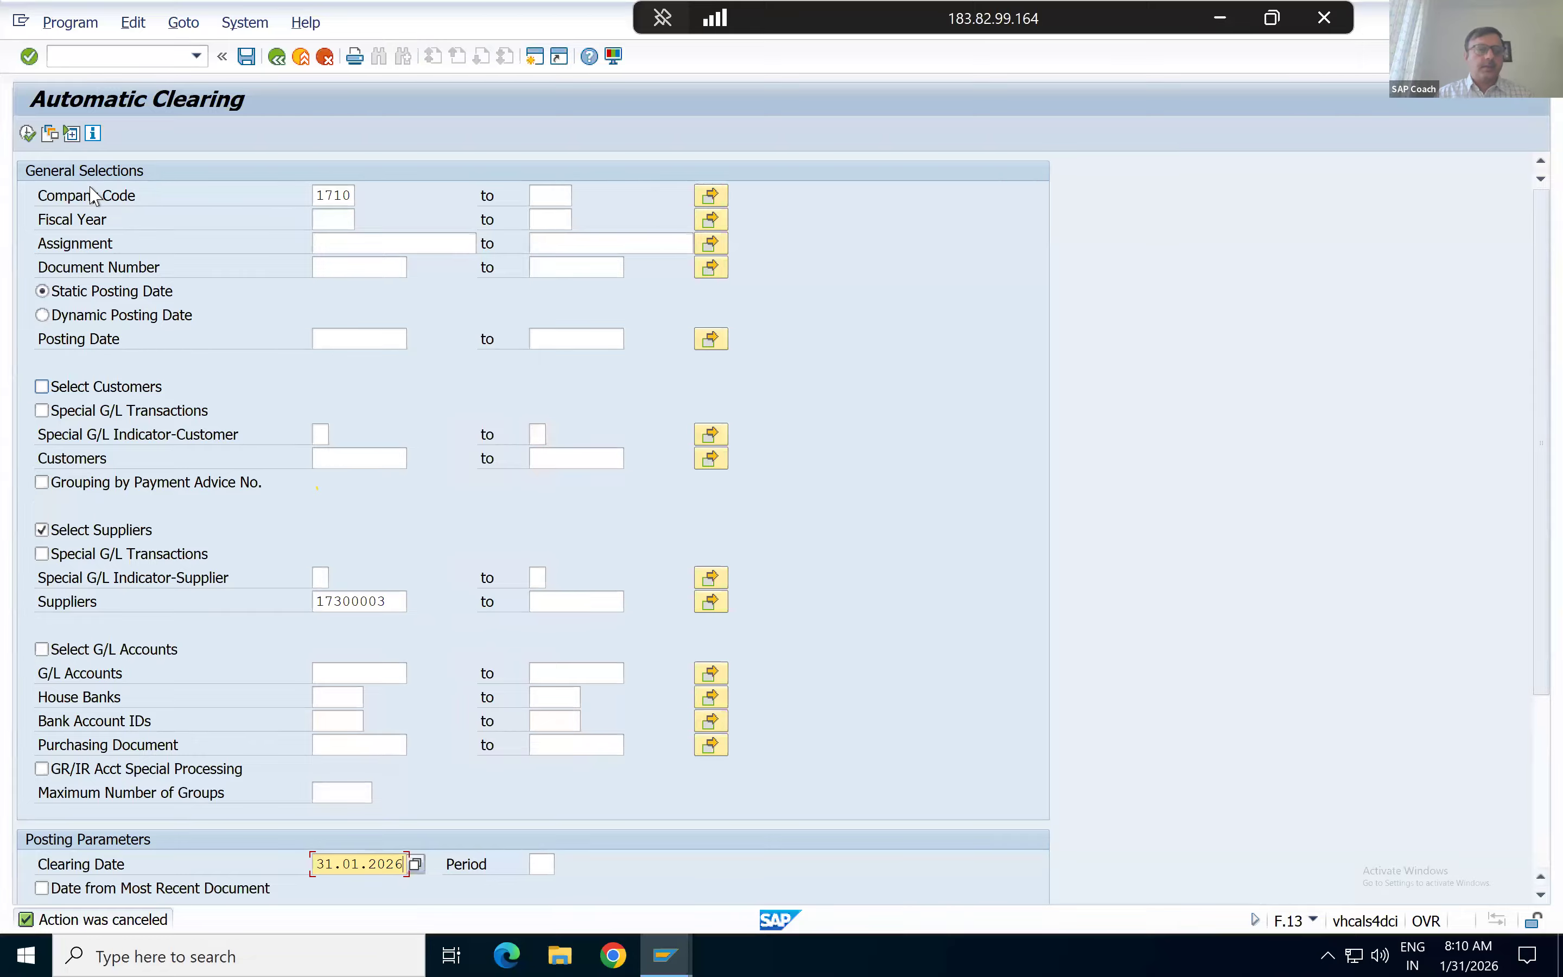
key("alt+Tab")
key("Escape")
left_click(27, 133)
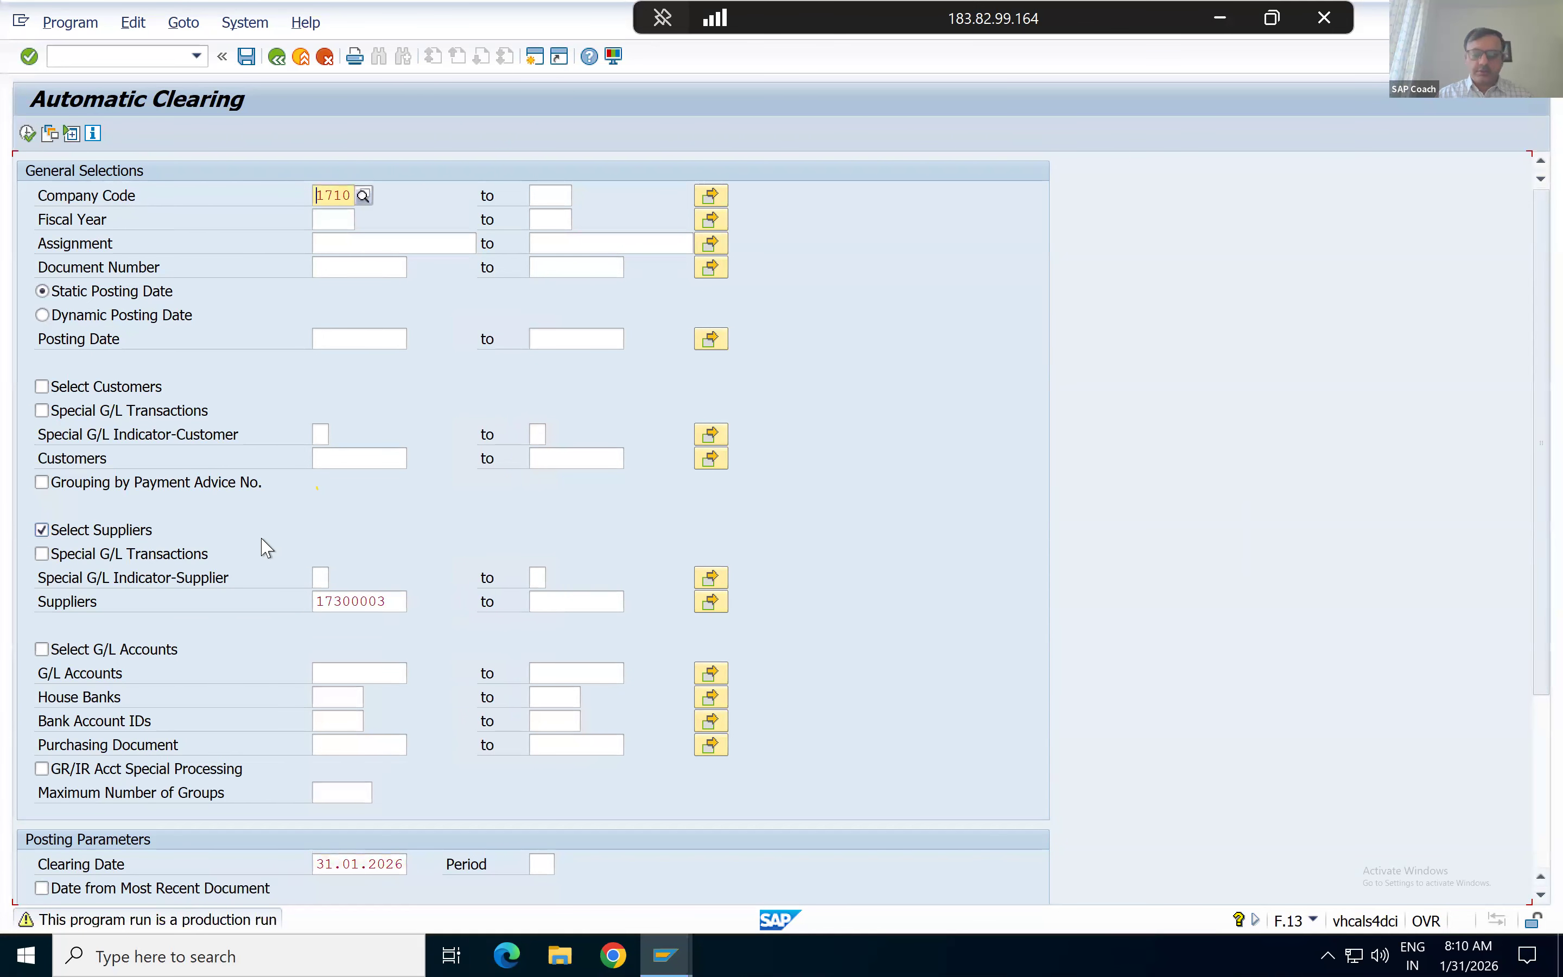
key("F8")
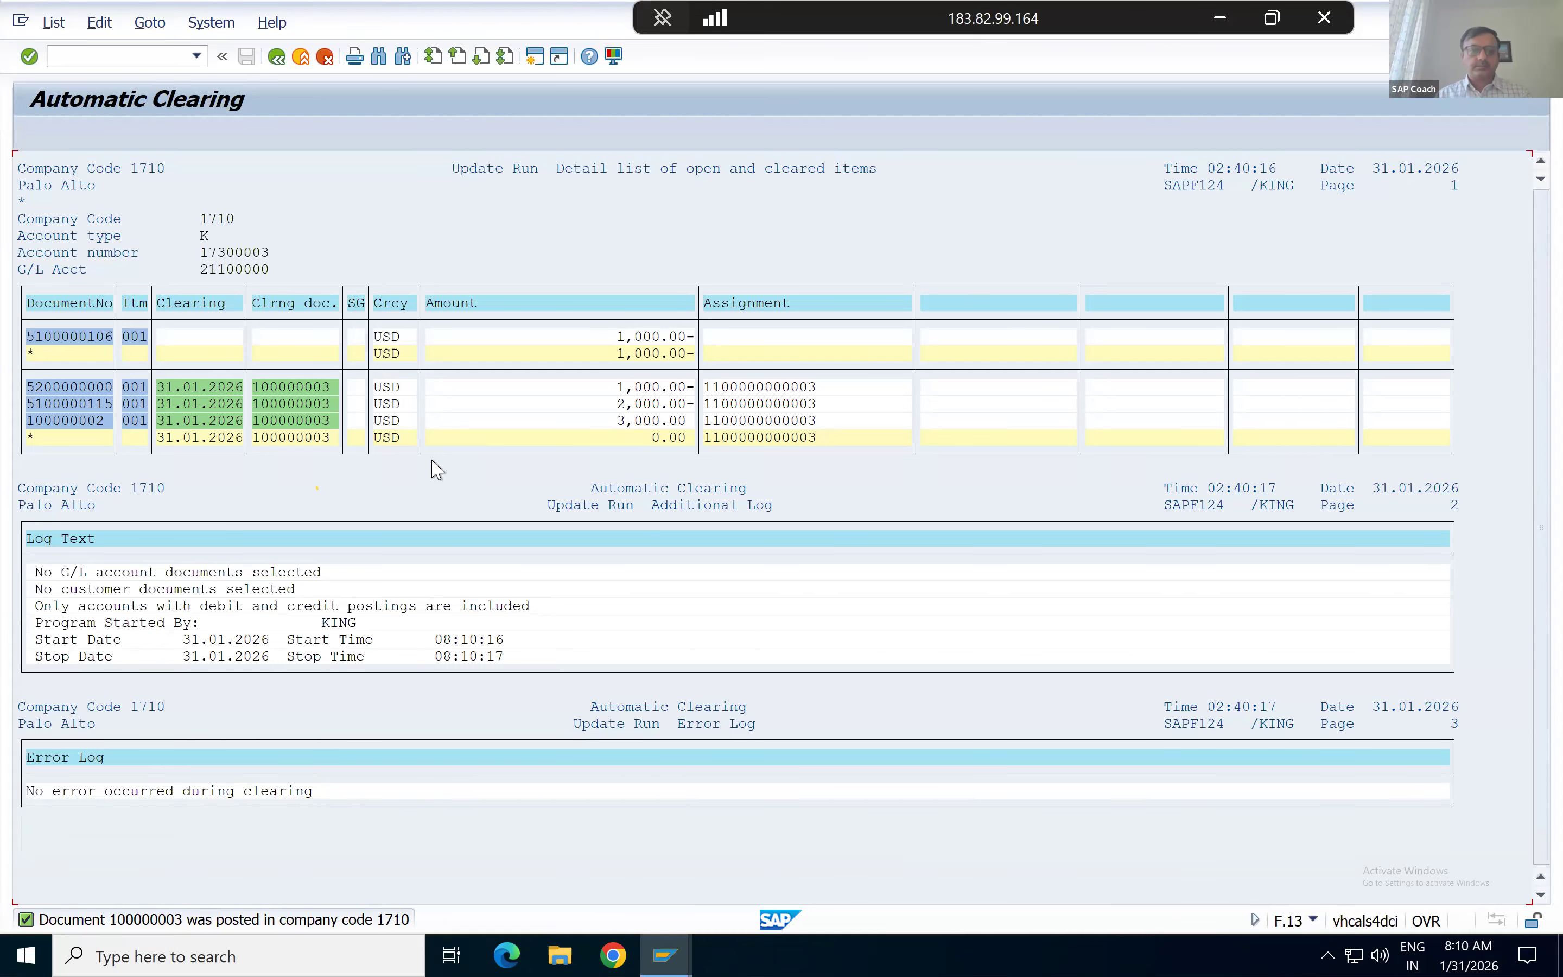
Switch to the vendor line item display and refresh the list to check the supplier's open and cleared items.
key("alt+Tab")
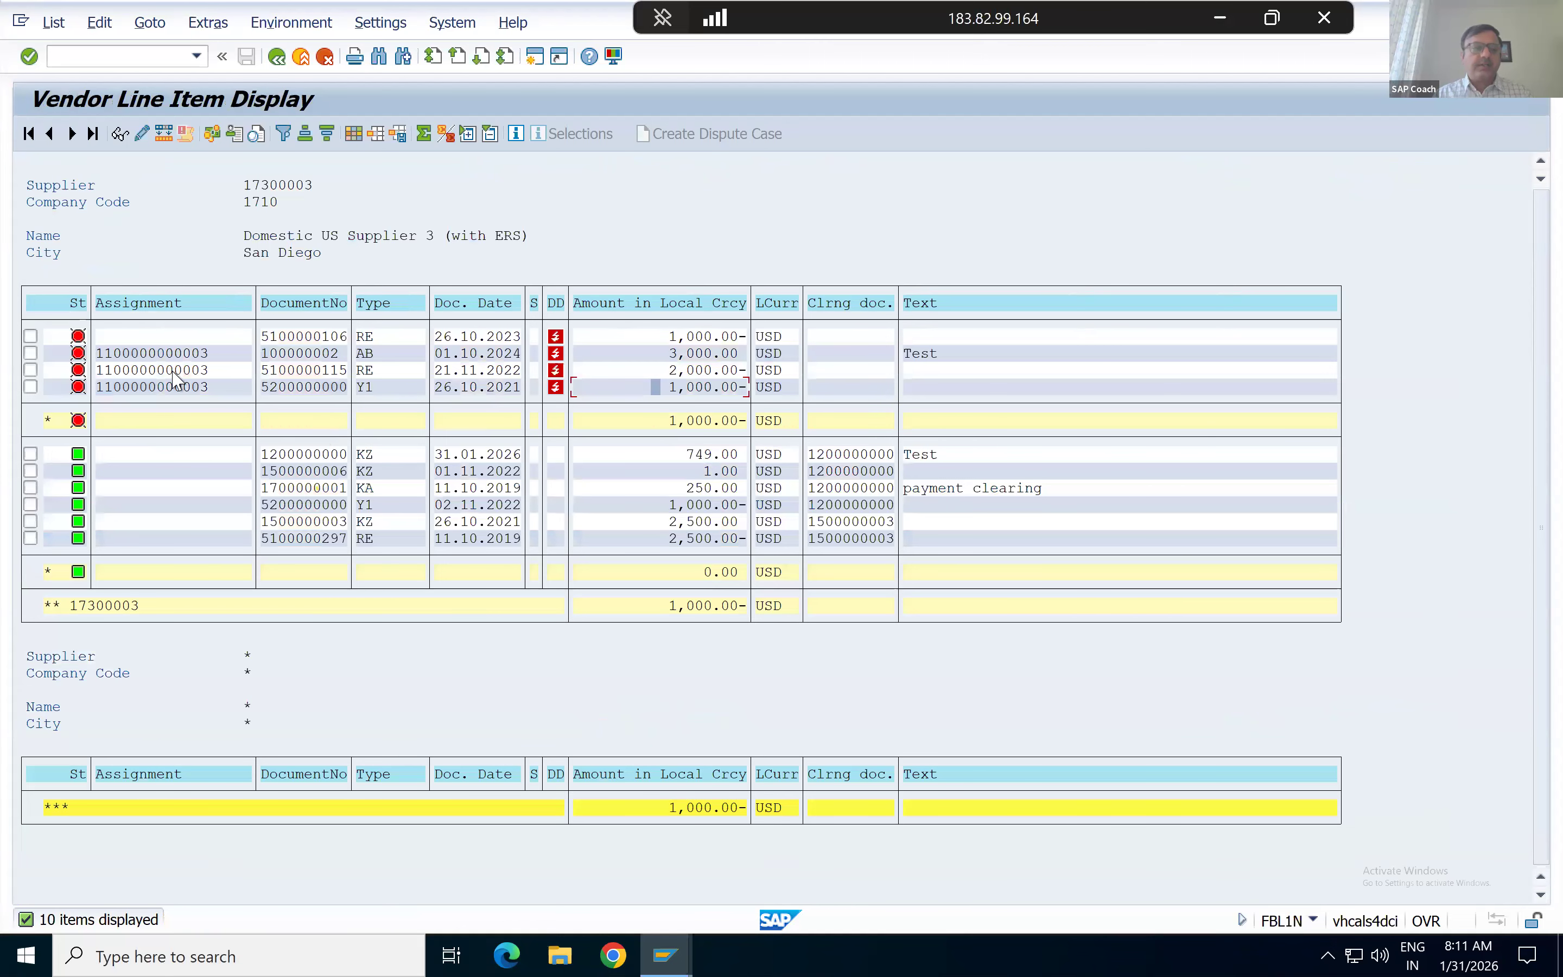
left_click(54, 26)
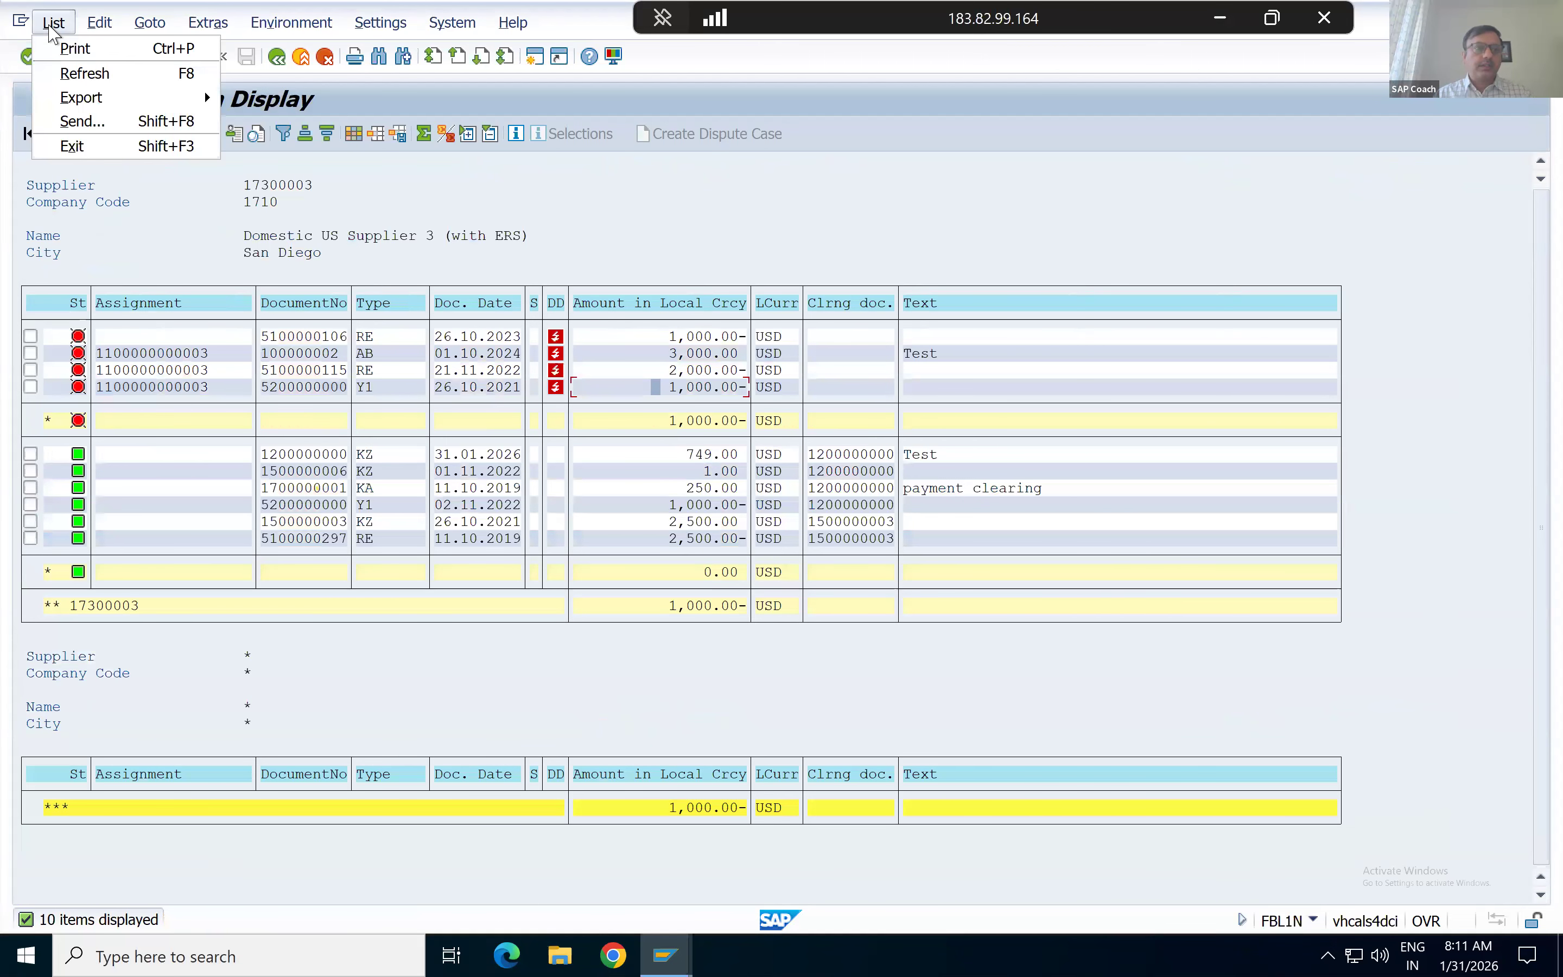
left_click(82, 74)
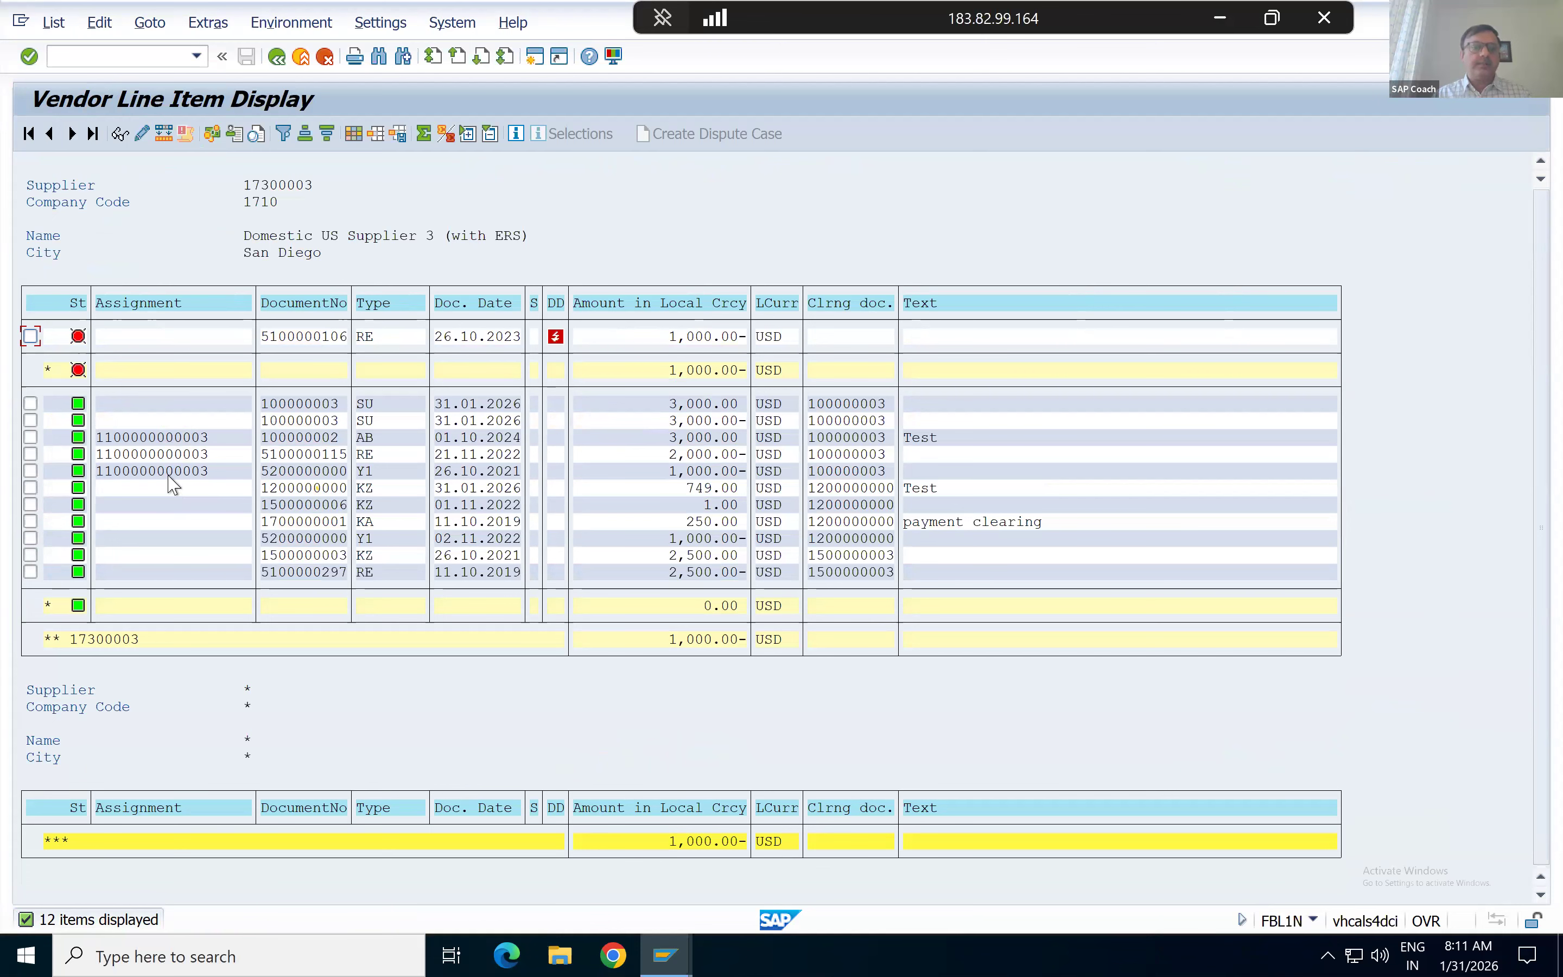
left_click(149, 333)
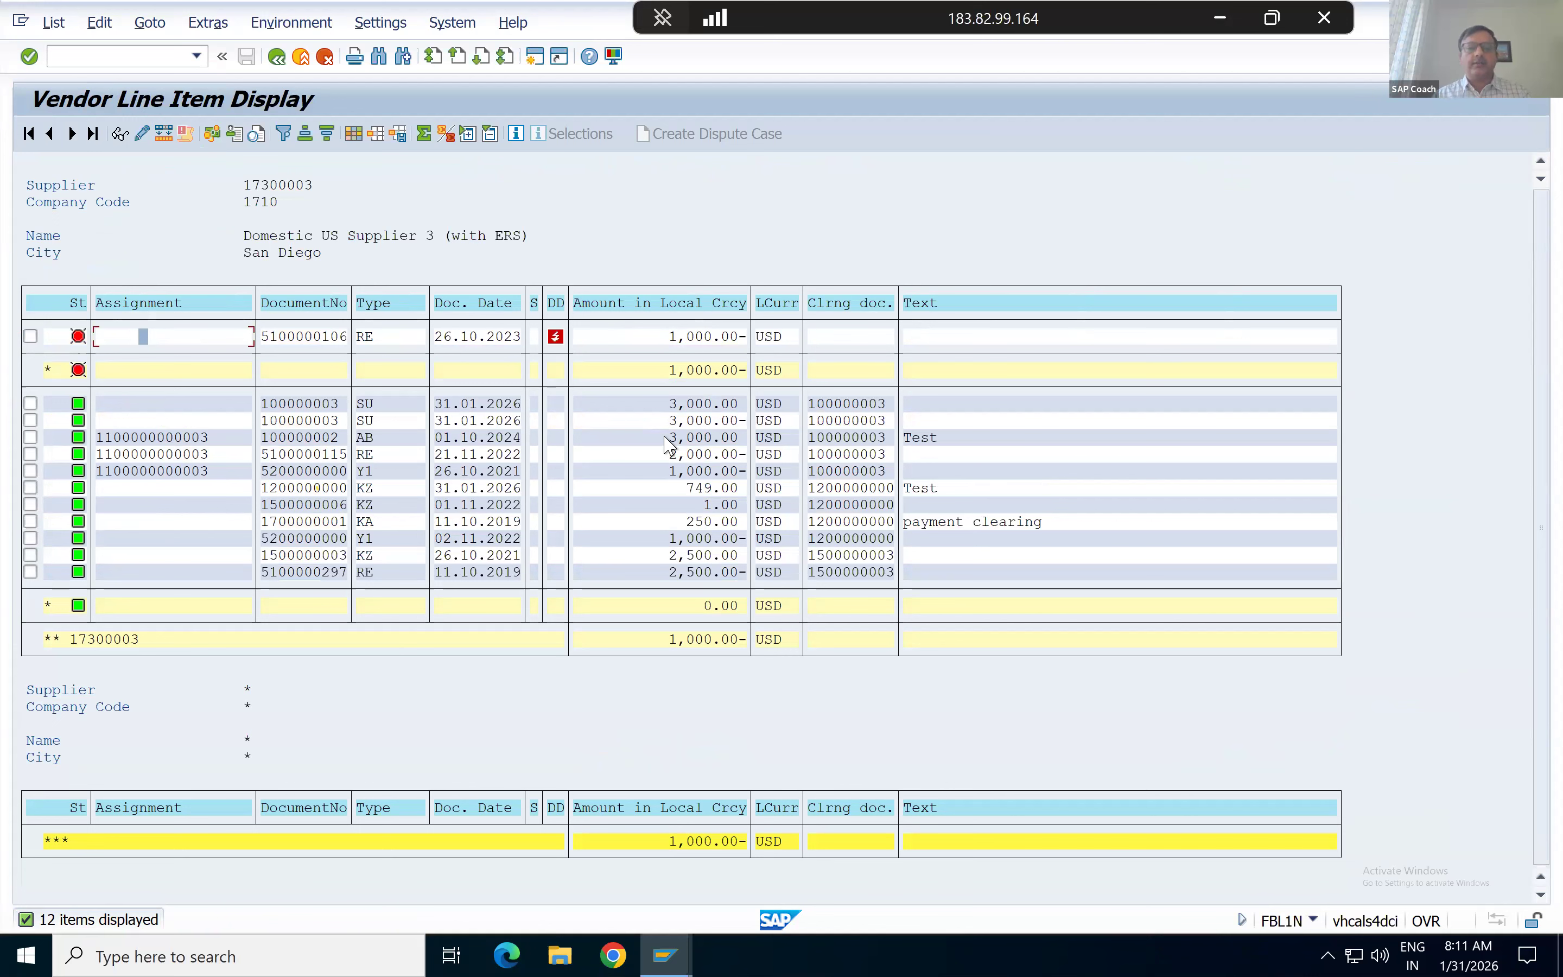
Leave the automatic clearing transaction F.13 and open transaction F13E.
key("F3")
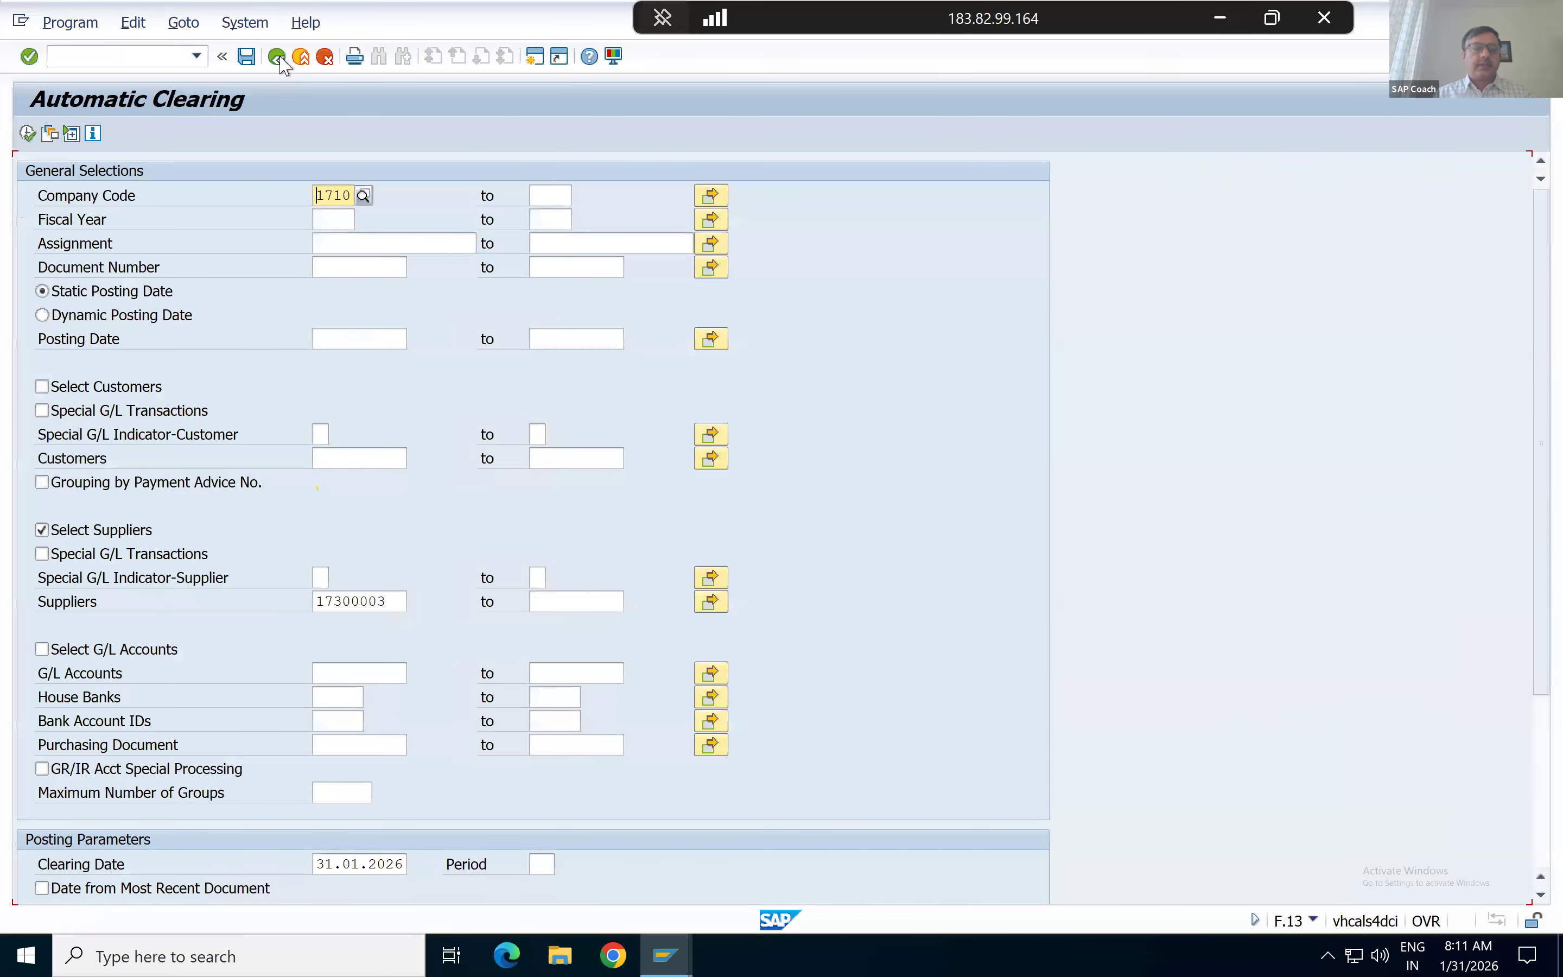
left_click(277, 58)
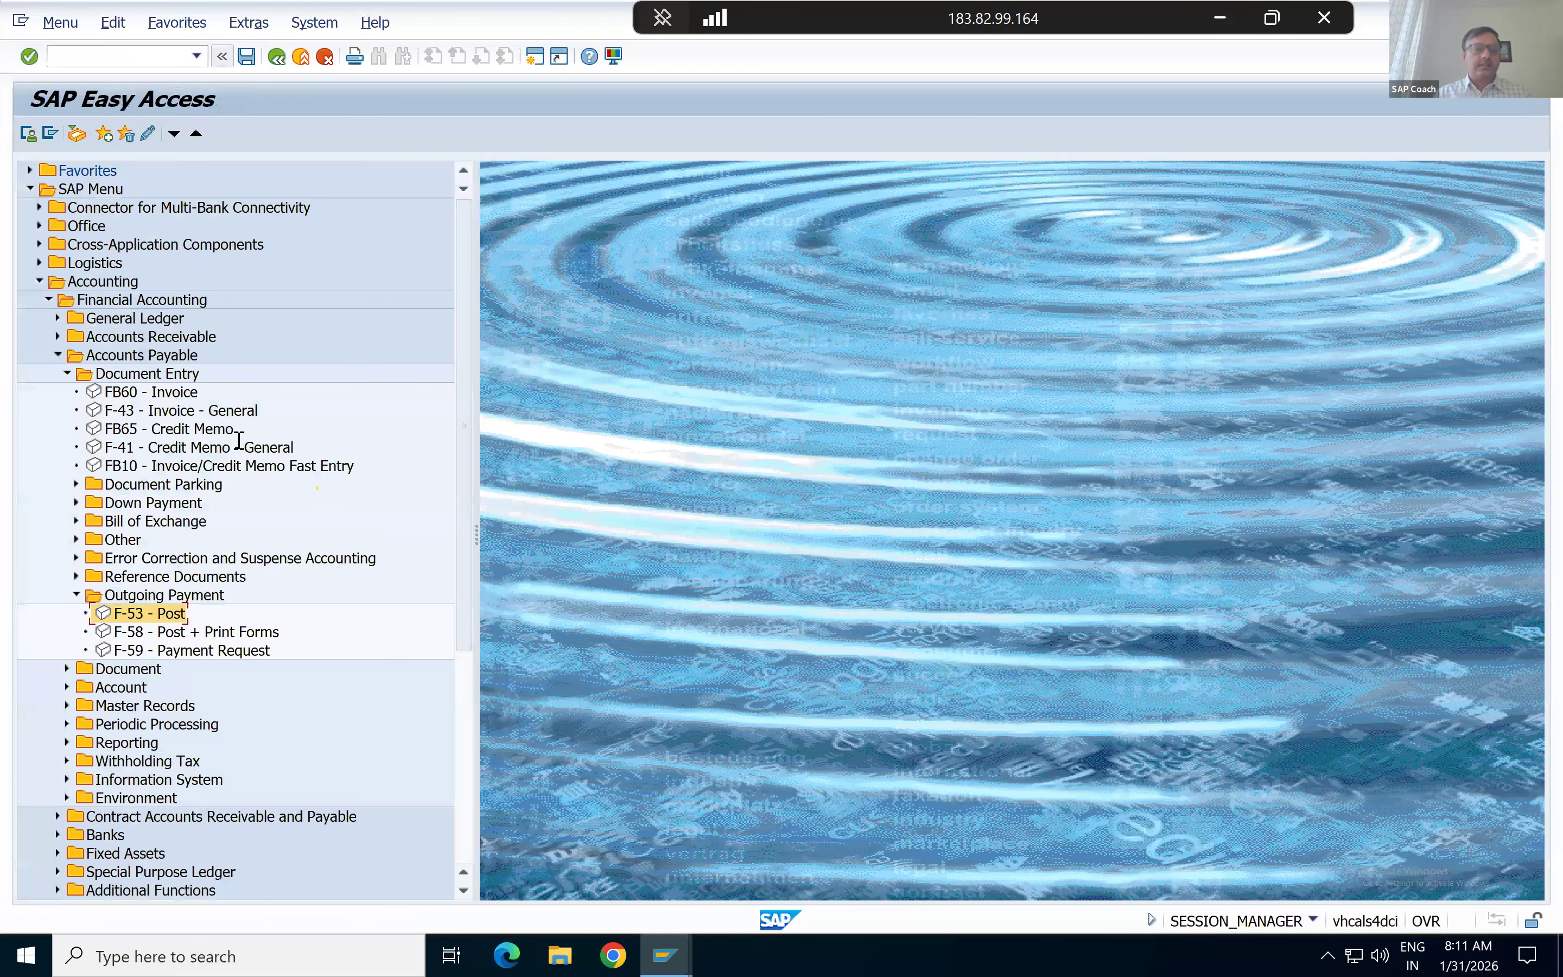
type("F13E")
key("Return")
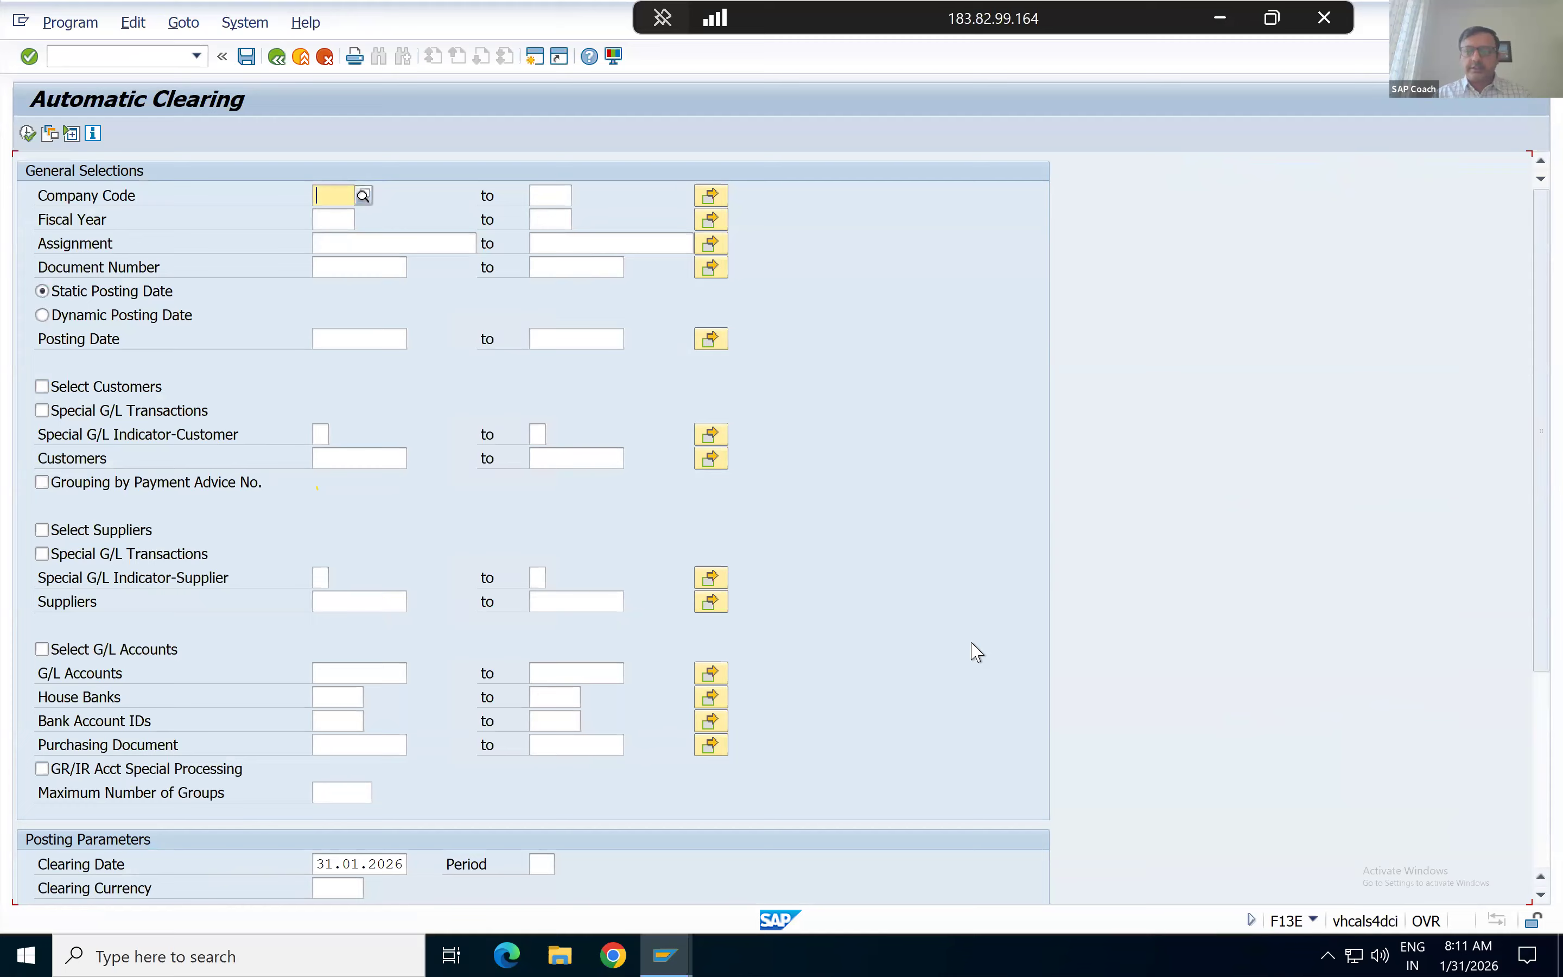
Examine the F13E selection screen and its clearing currency posting parameters, and return to SAP Easy Access.
scroll(976, 653, "down", 3)
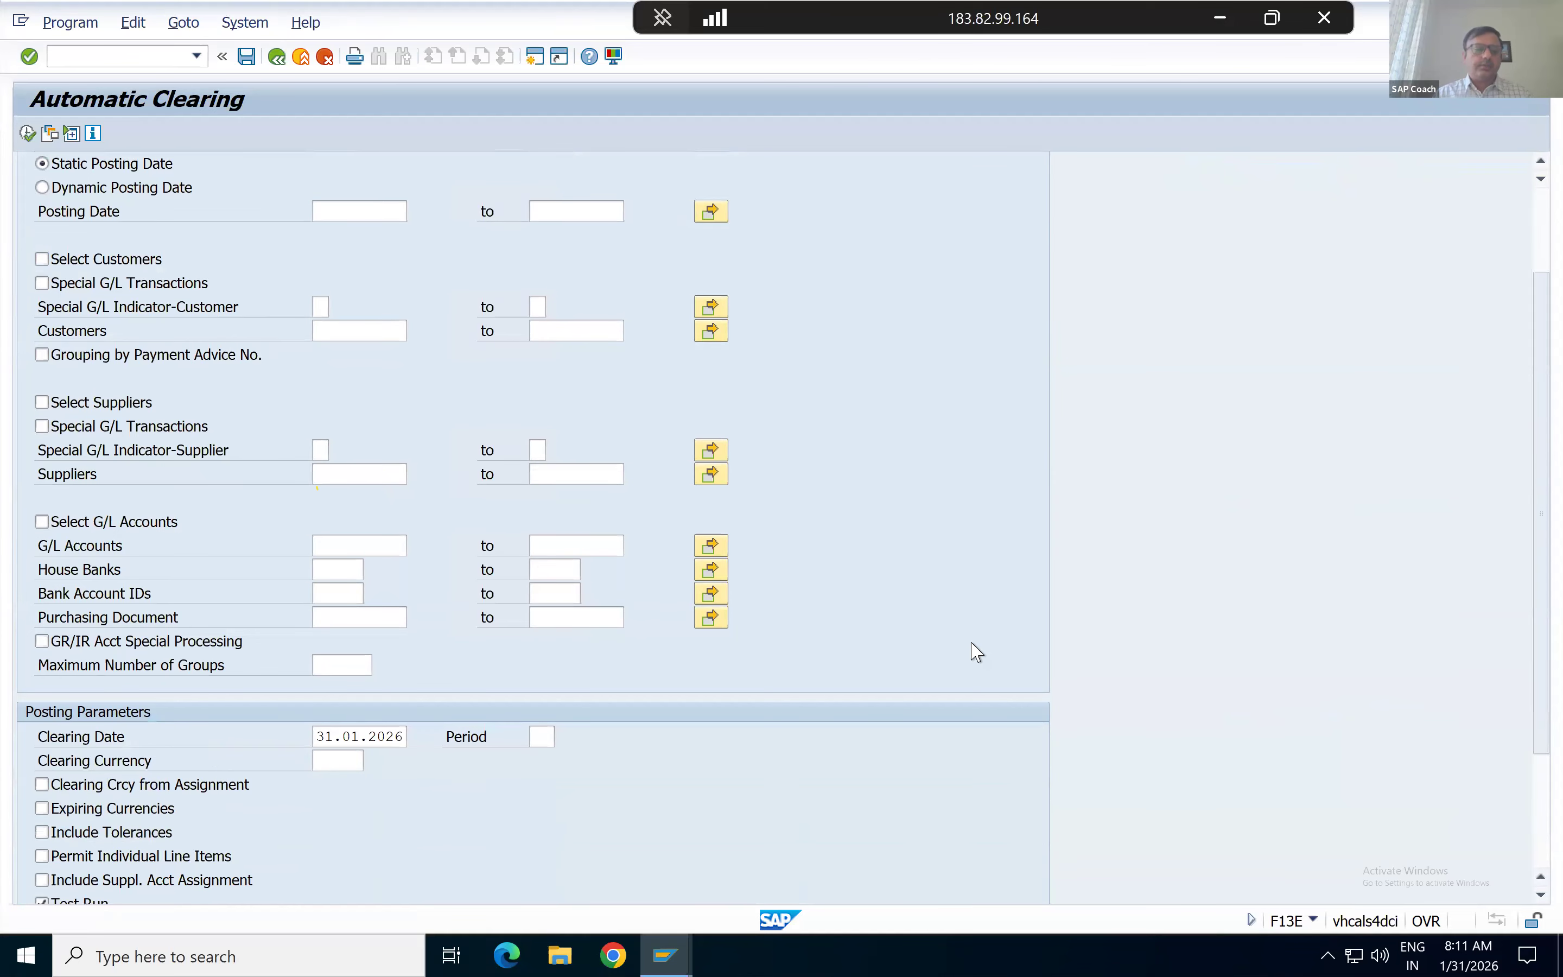
scroll(976, 652, "up", 3)
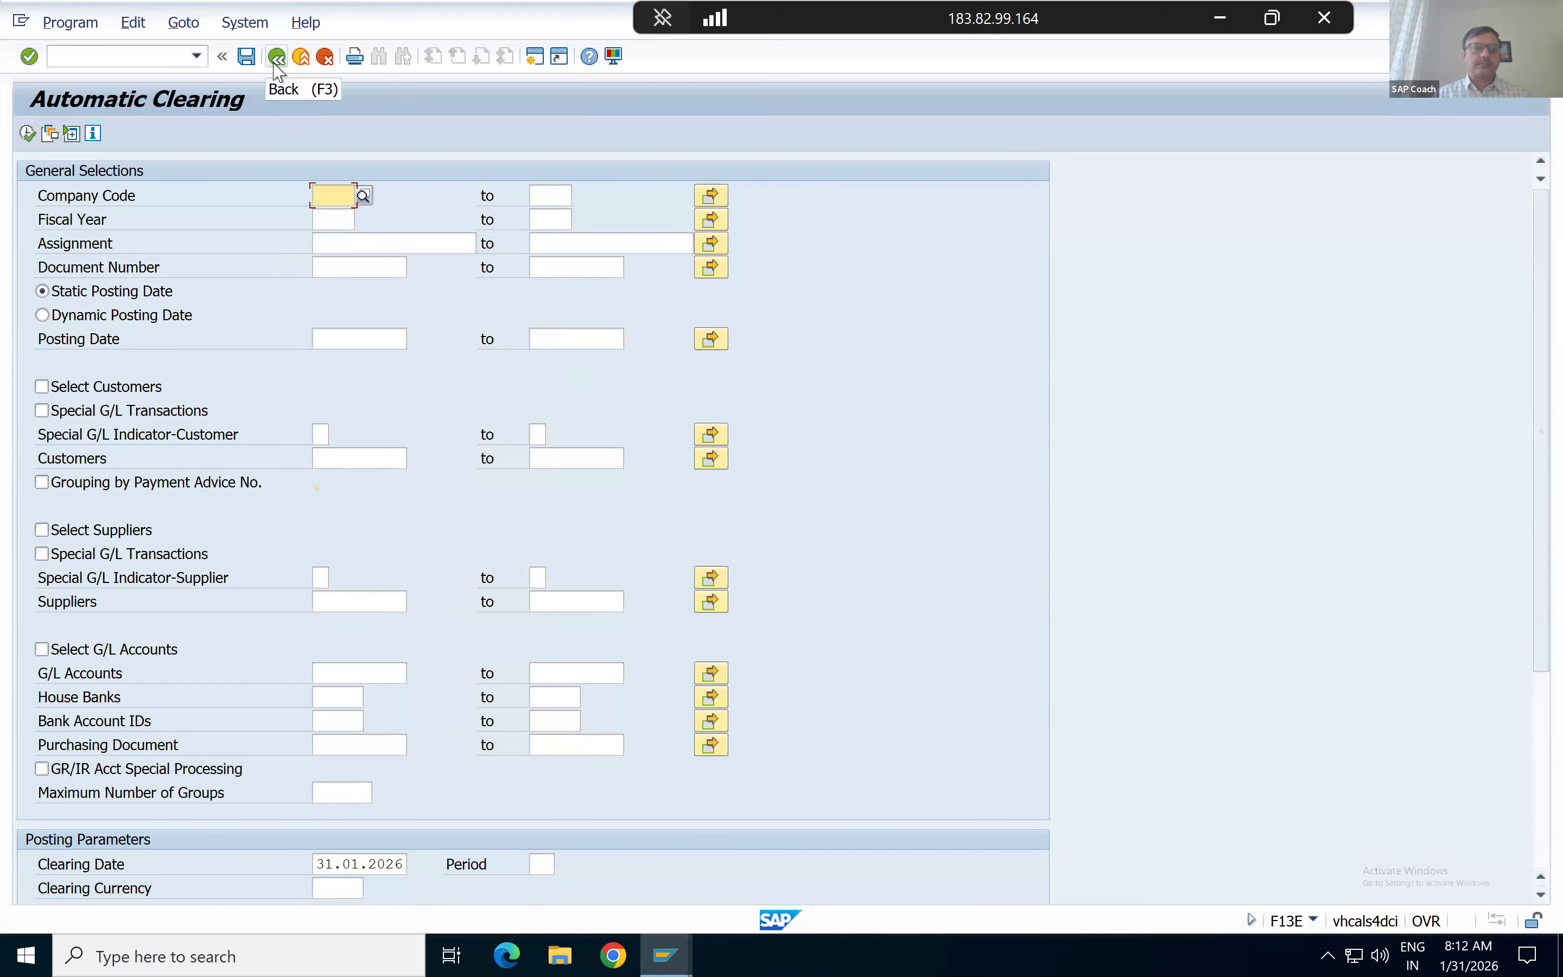
left_click(277, 58)
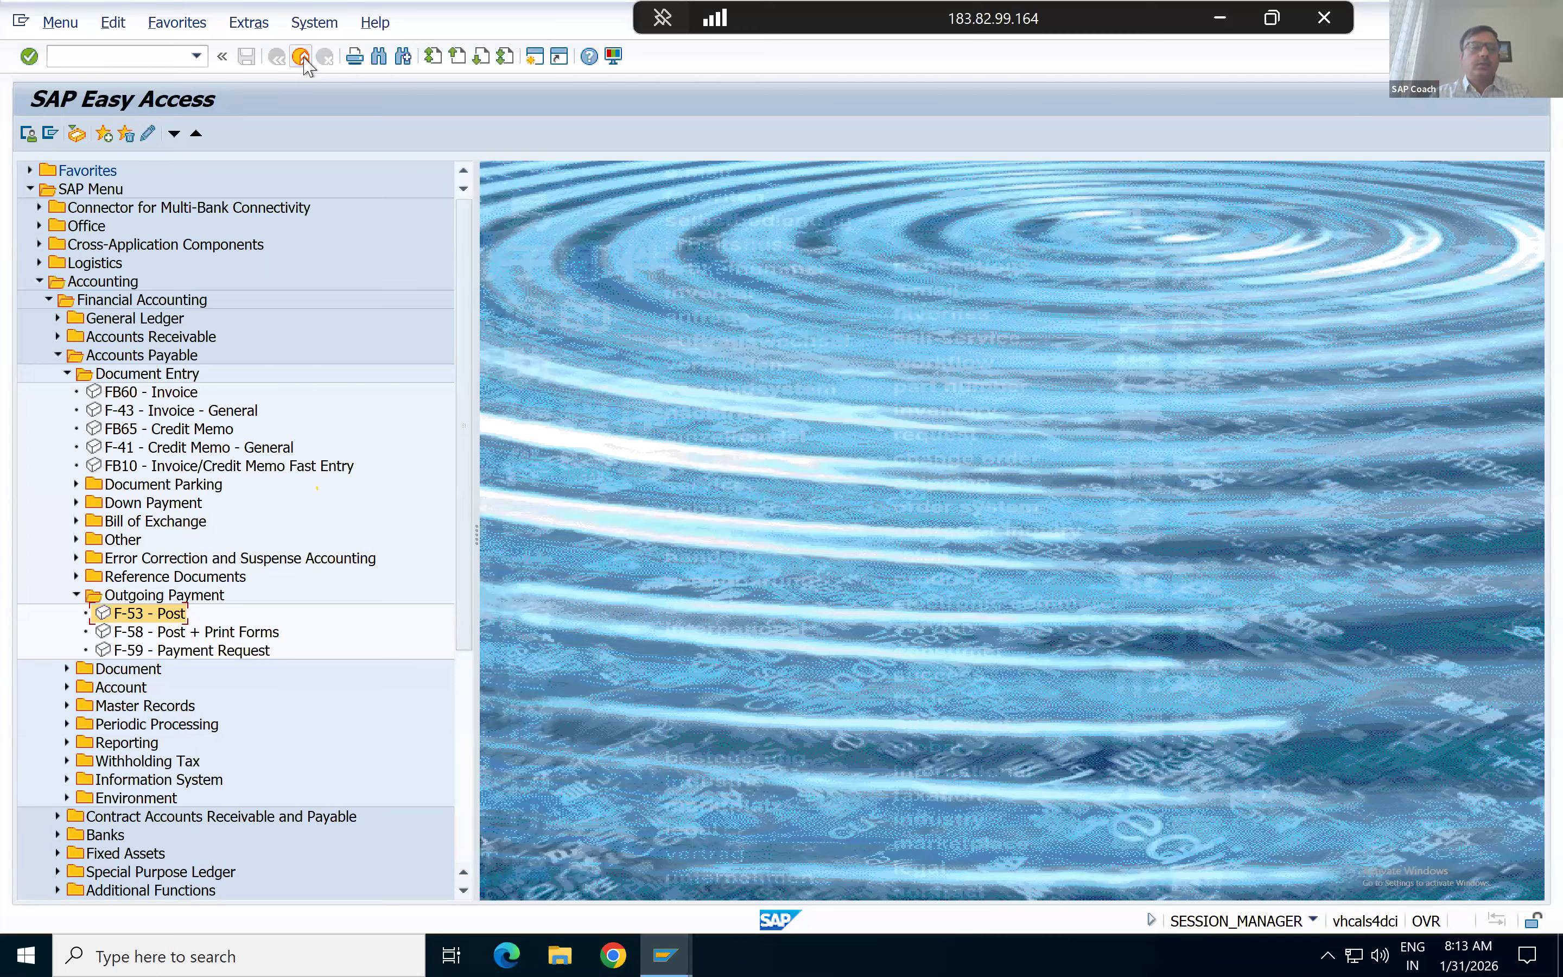
Open transaction FBL1N and list the supplier's open items in company code 1710.
left_click(105, 55)
type("fbl1n")
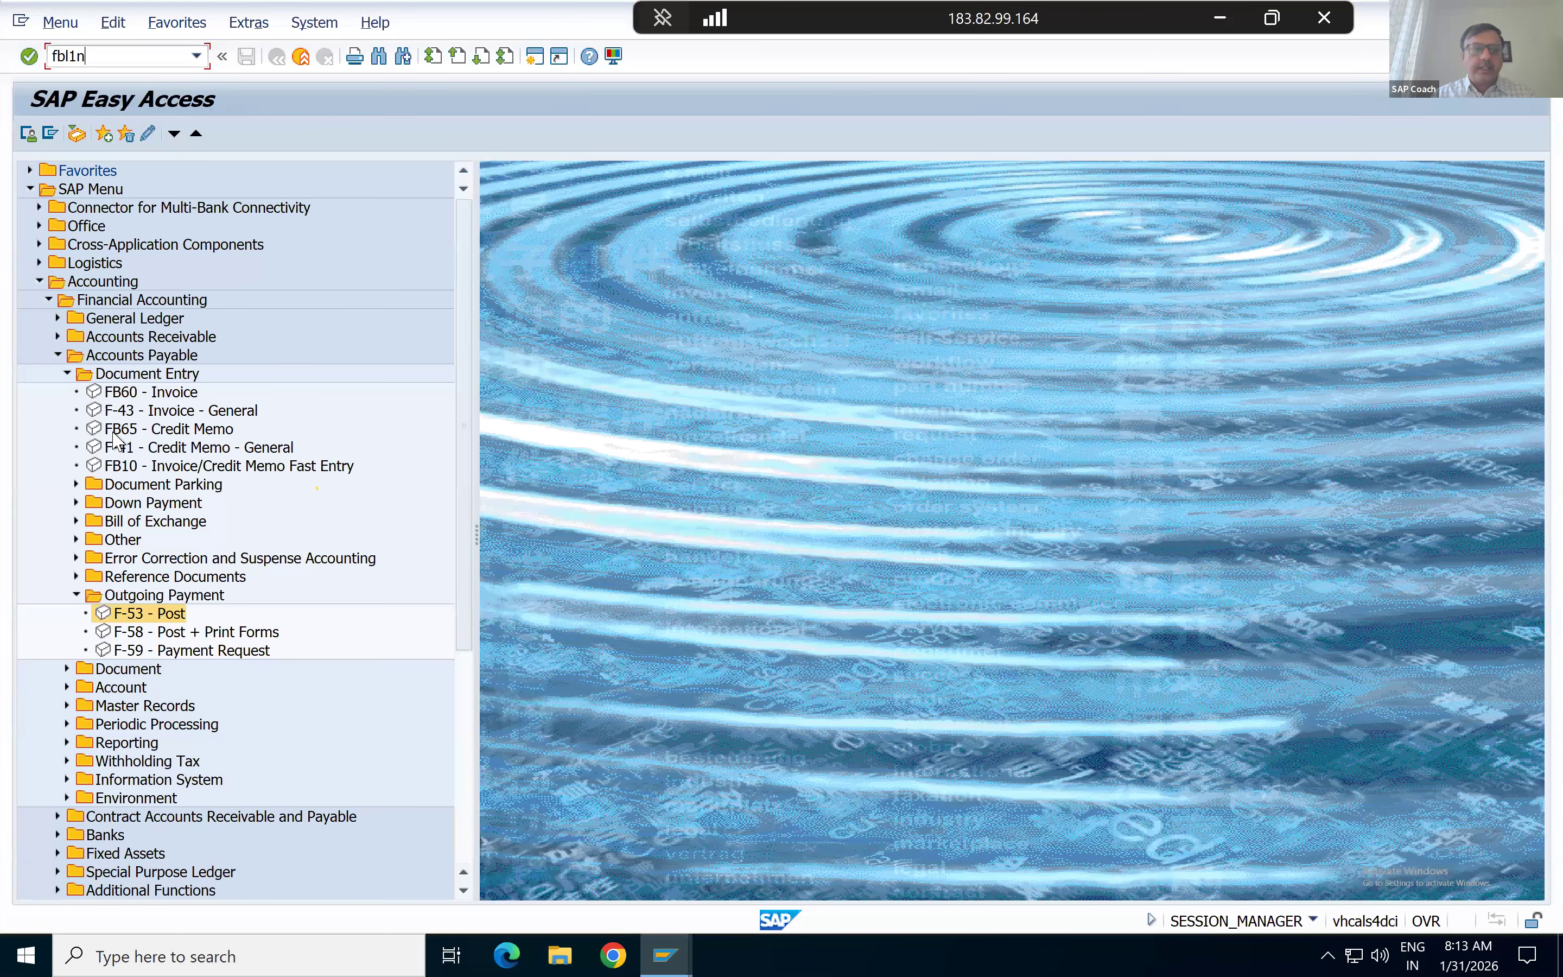
key("Return")
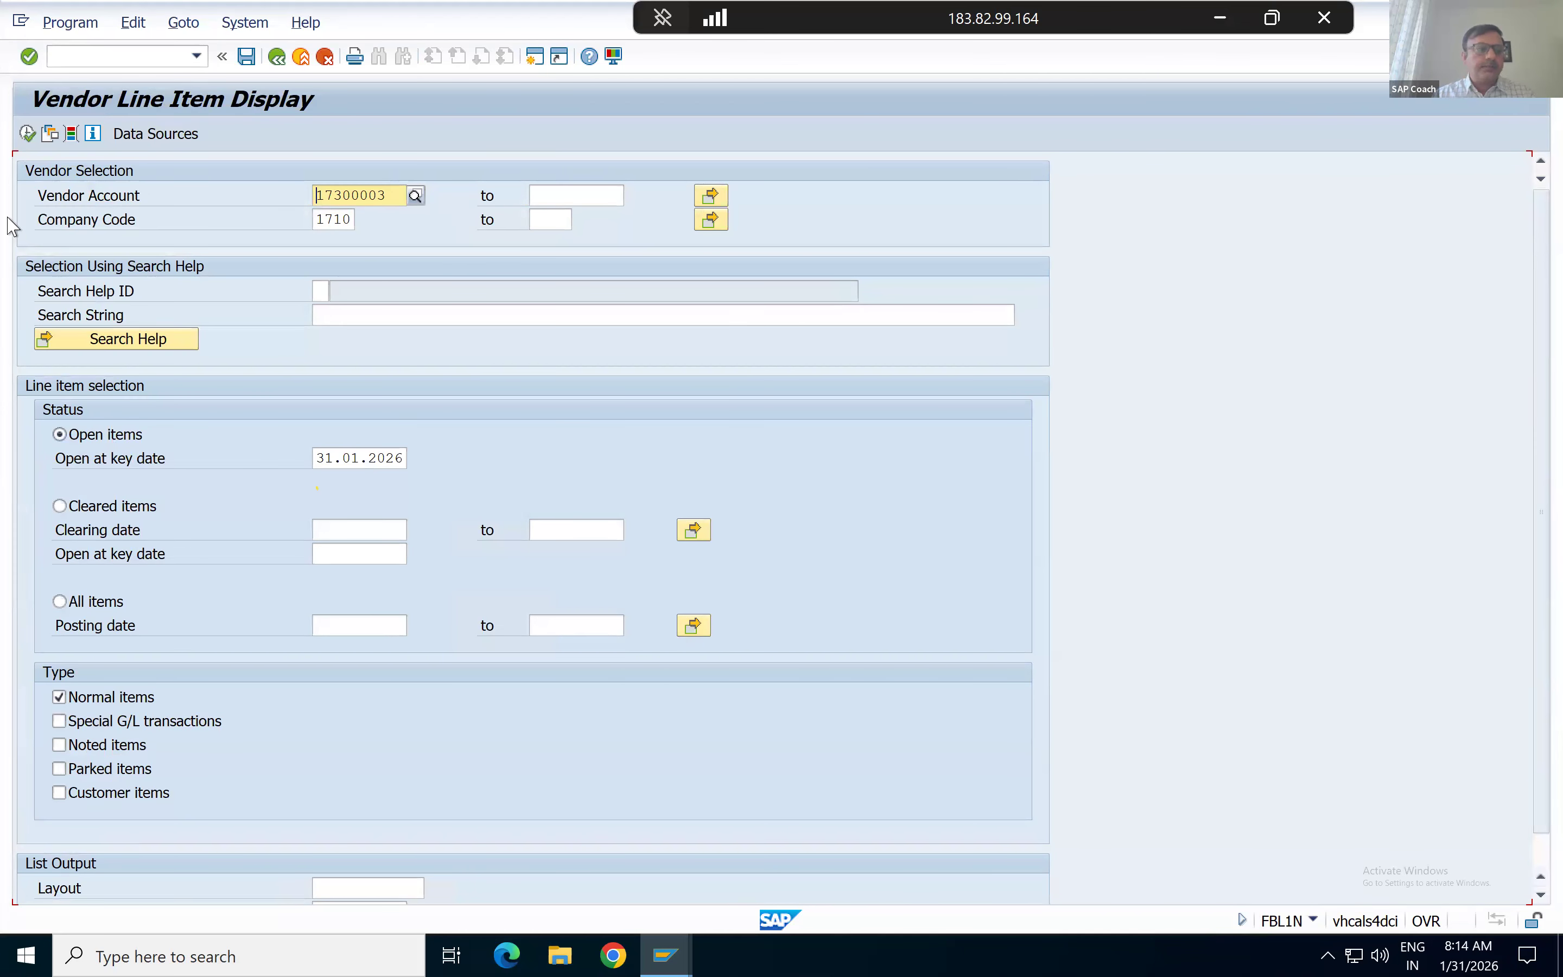
left_click(27, 134)
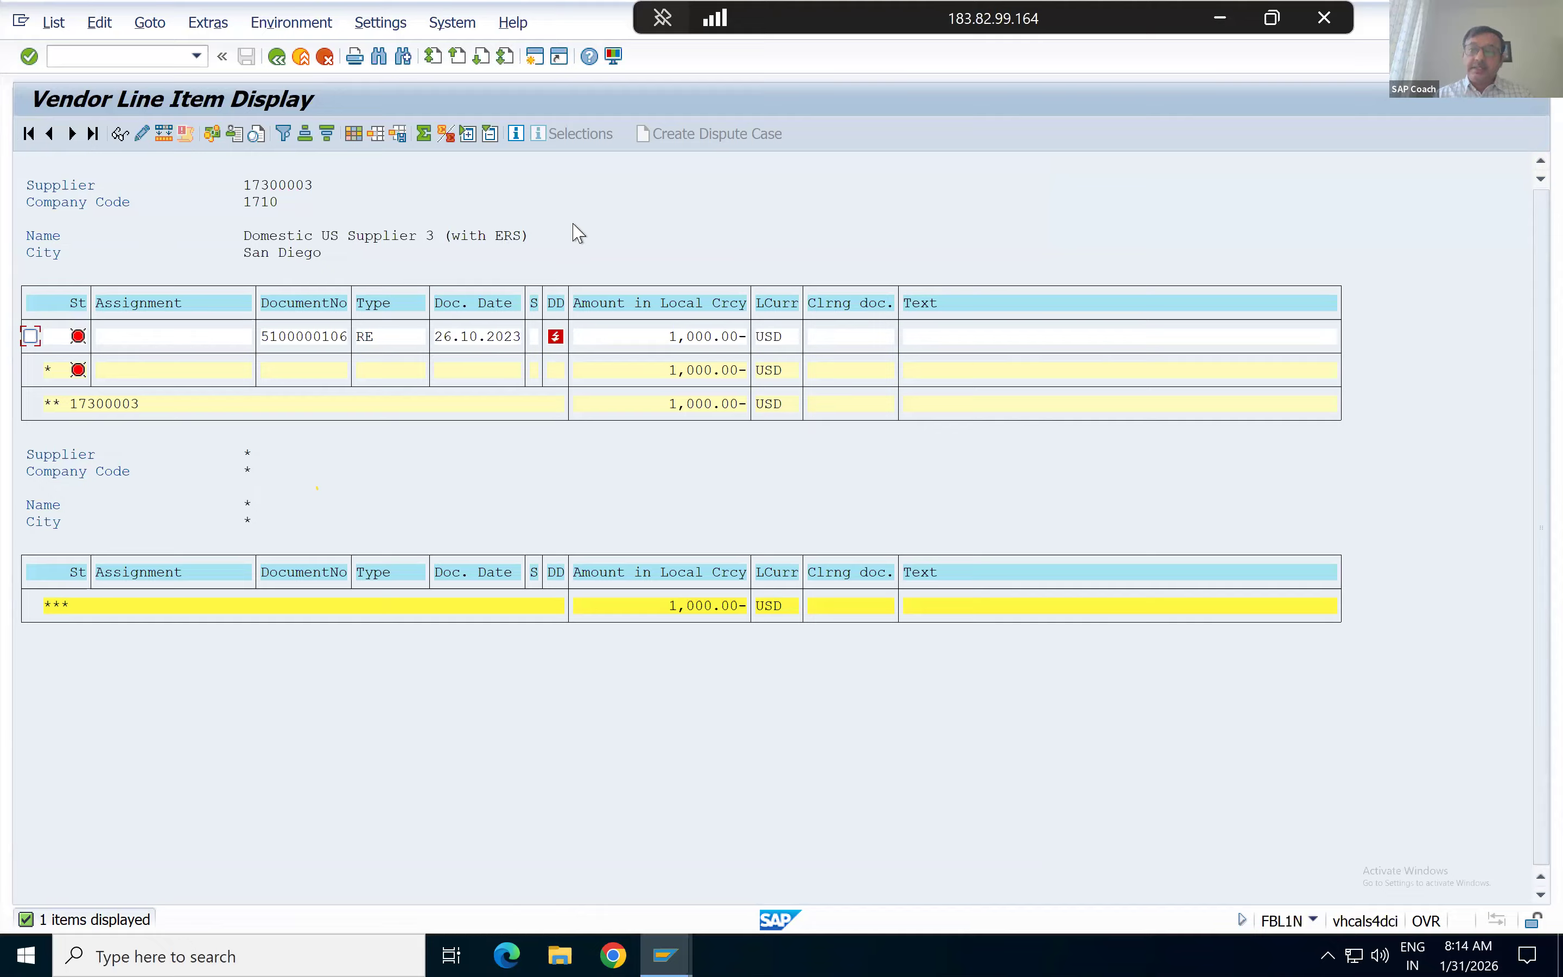
Return to the line item selection and list the supplier's items with the status All items.
left_click(278, 58)
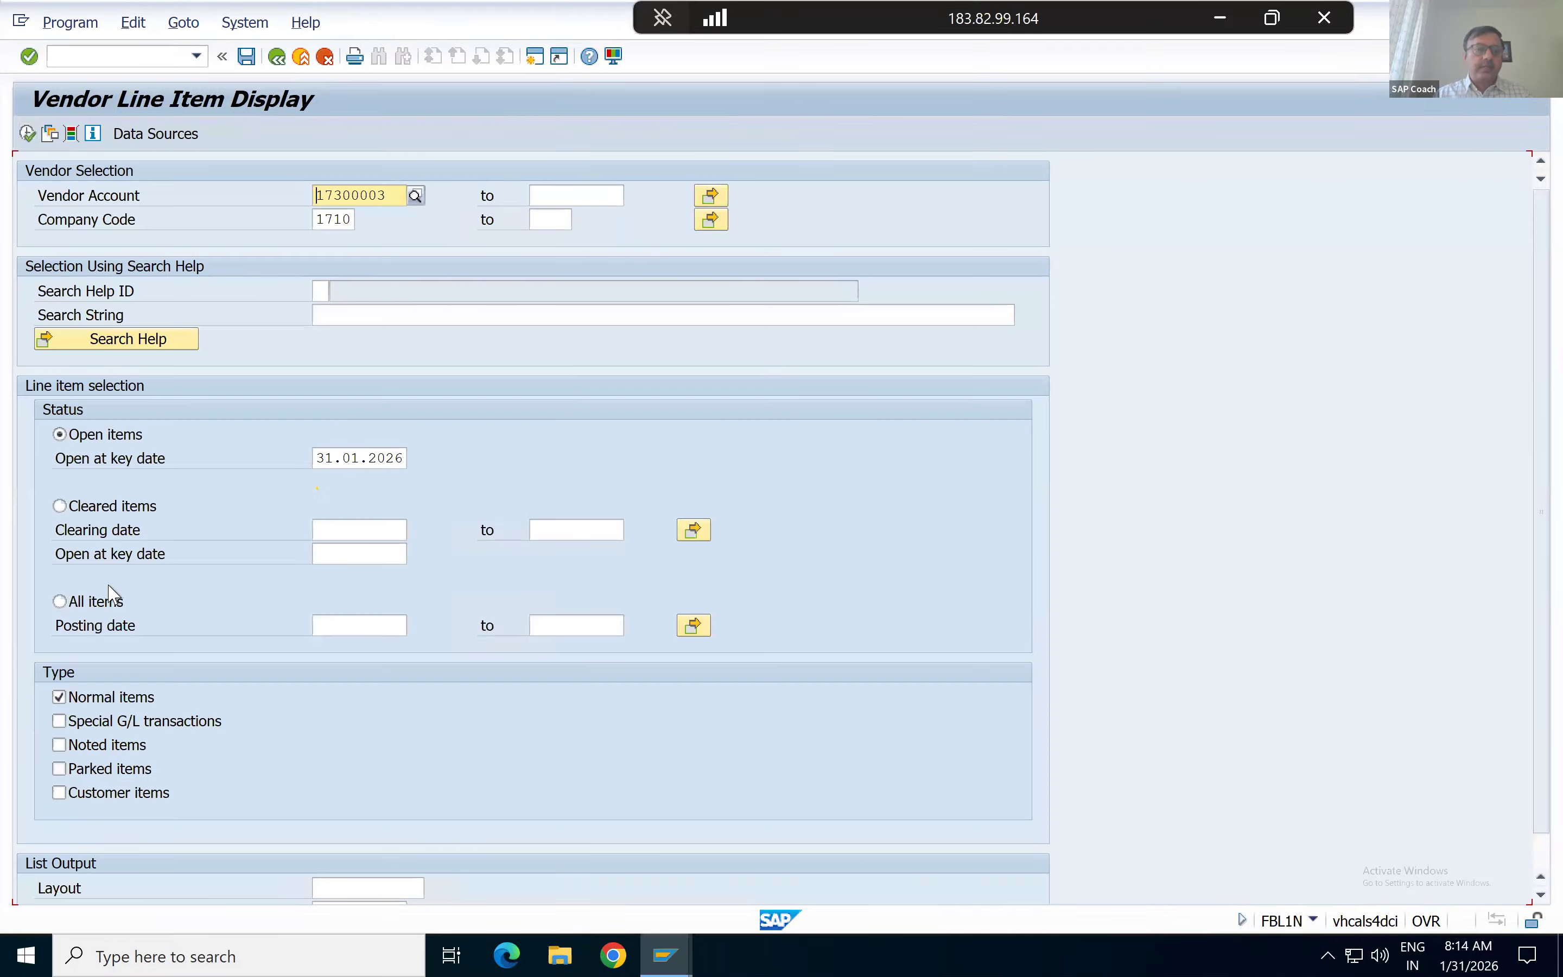
left_click(78, 607)
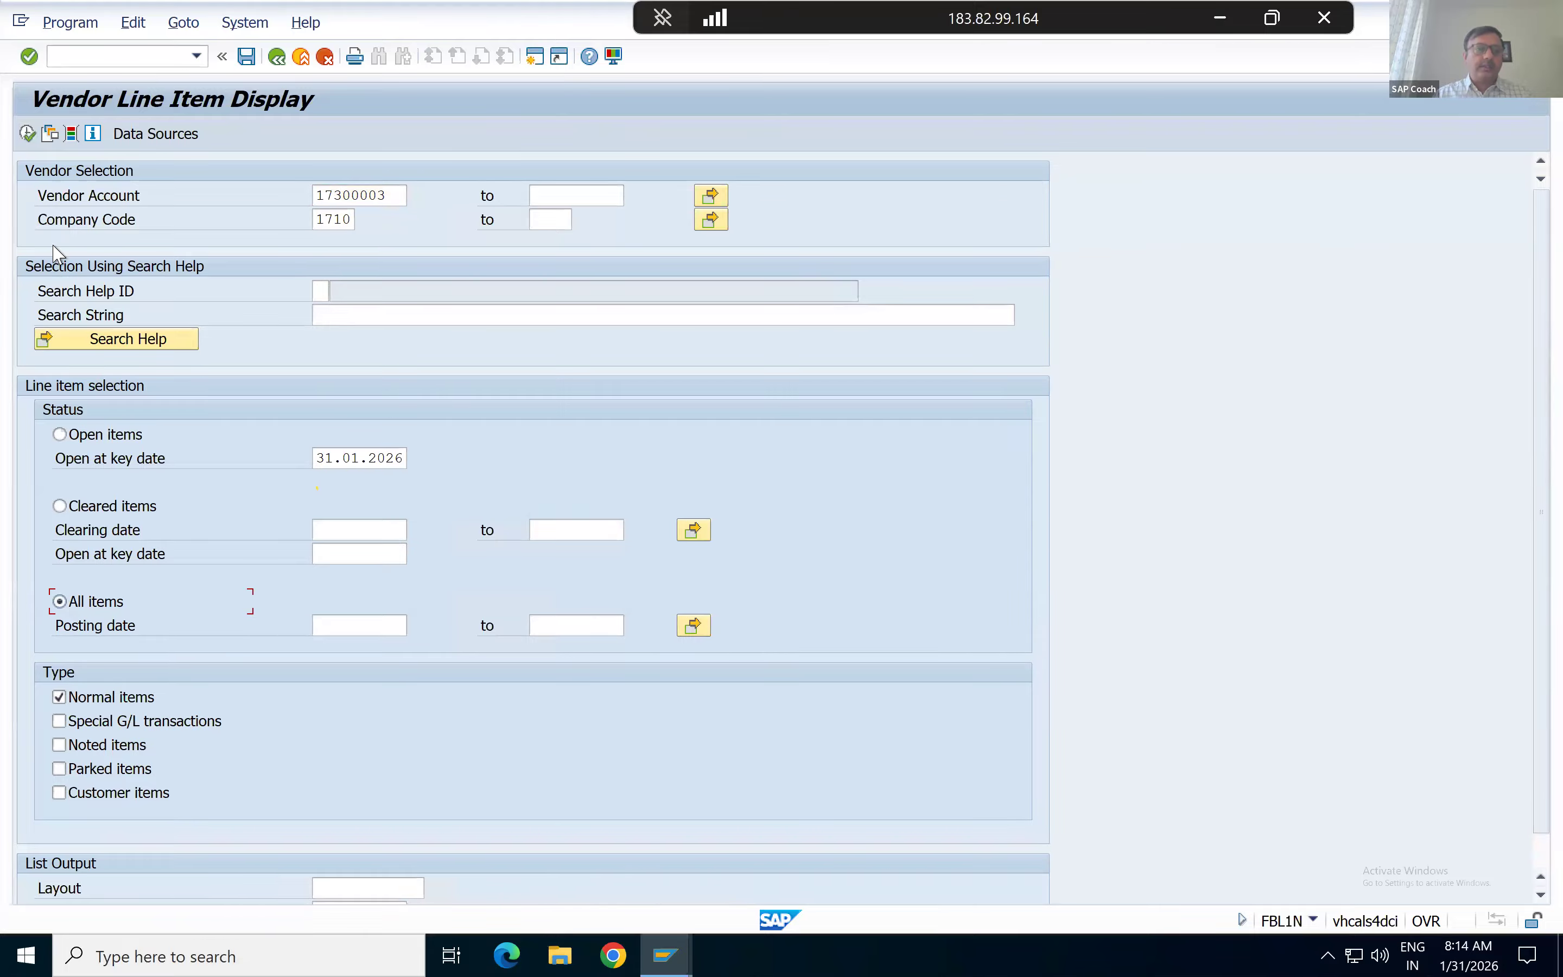
left_click(28, 134)
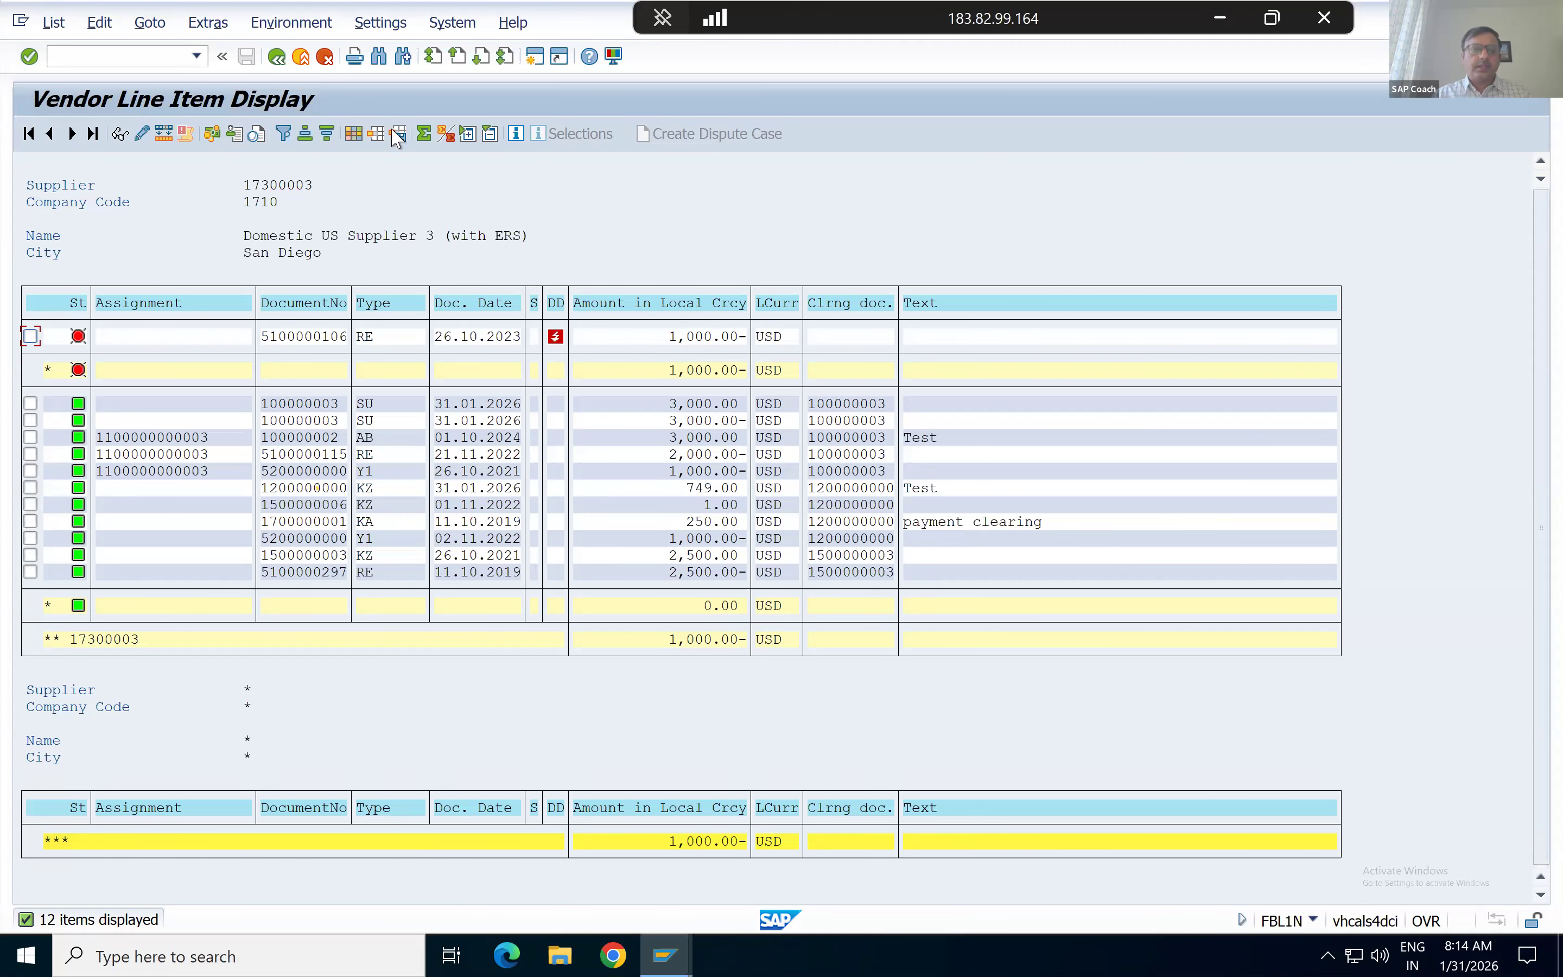
List only the supplier's cleared items and subtotal them by clearing document.
left_click(278, 60)
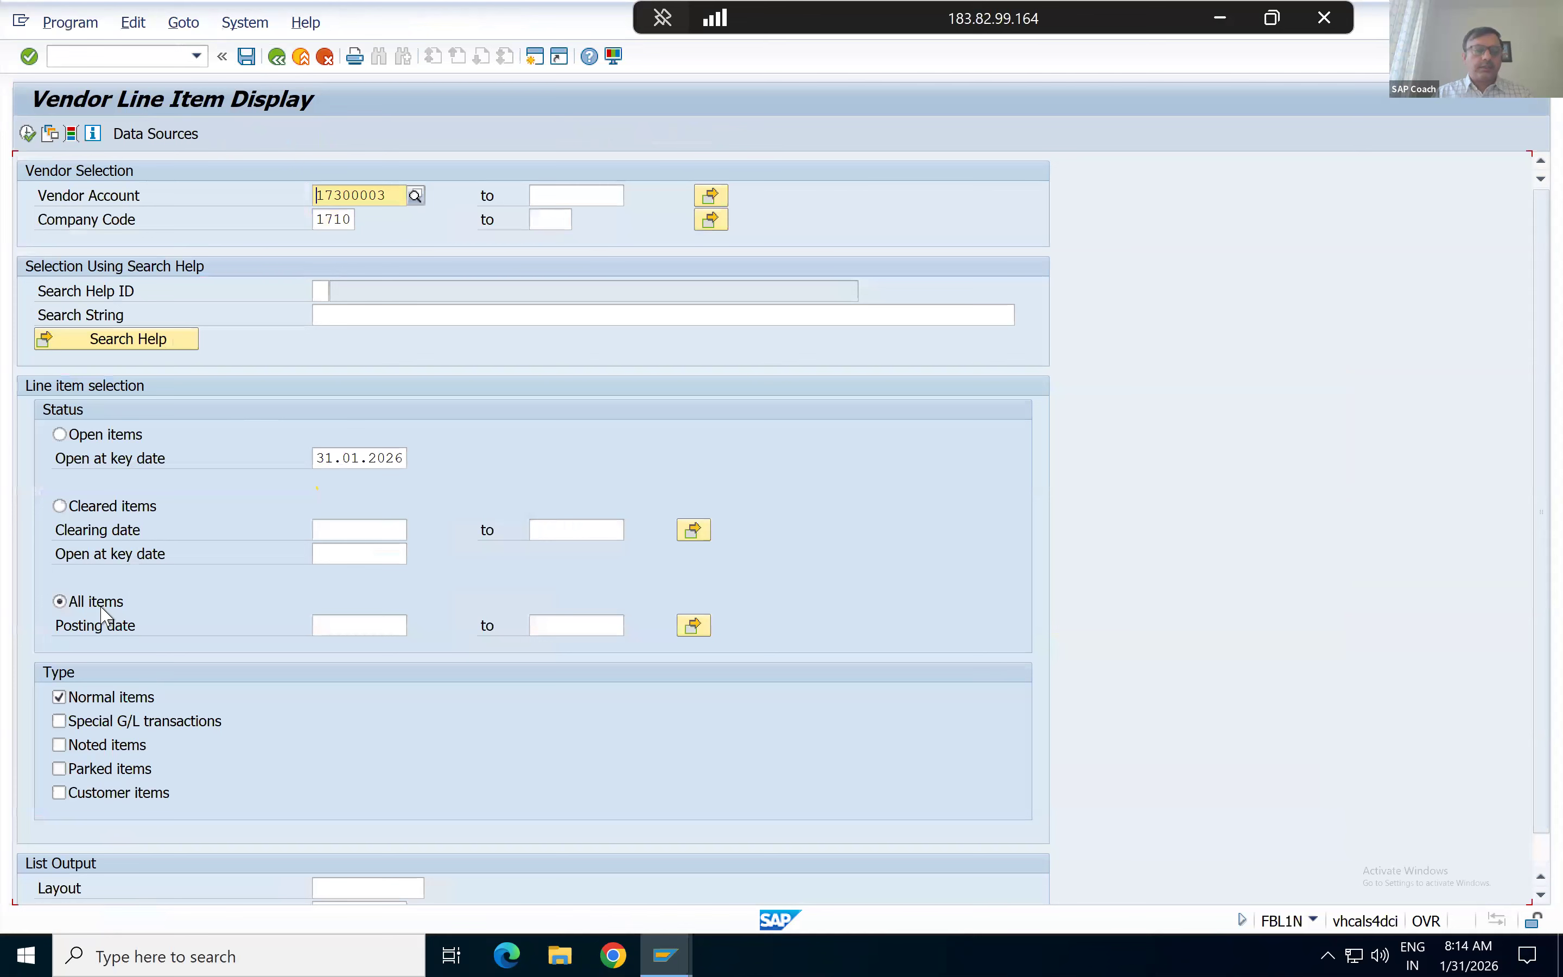
left_click(58, 507)
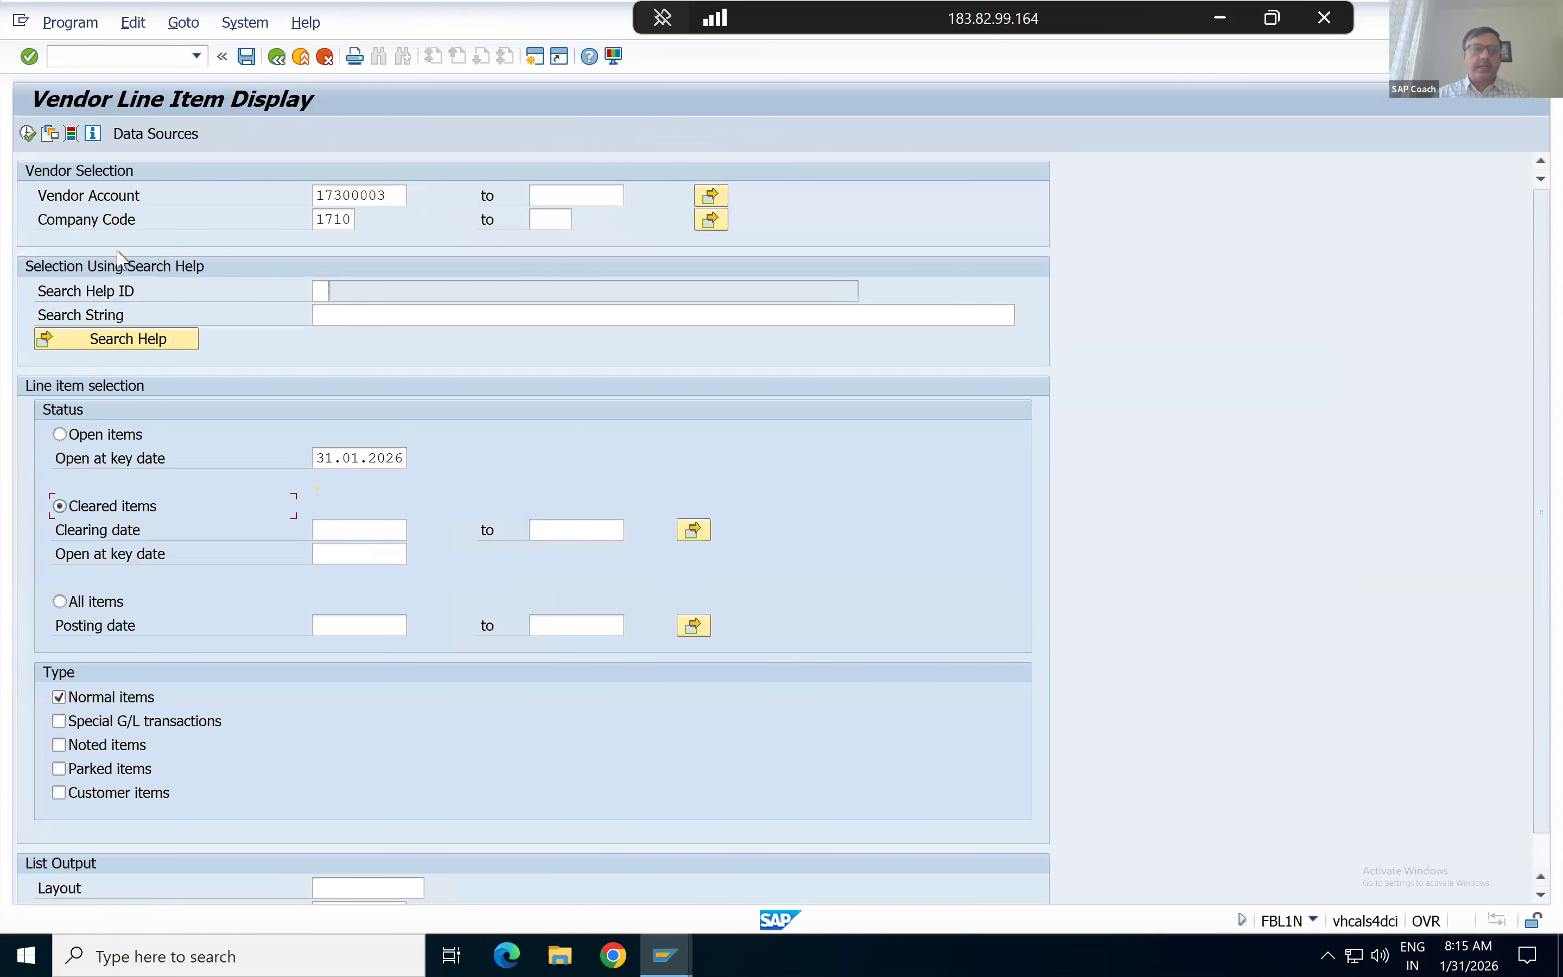
left_click(28, 135)
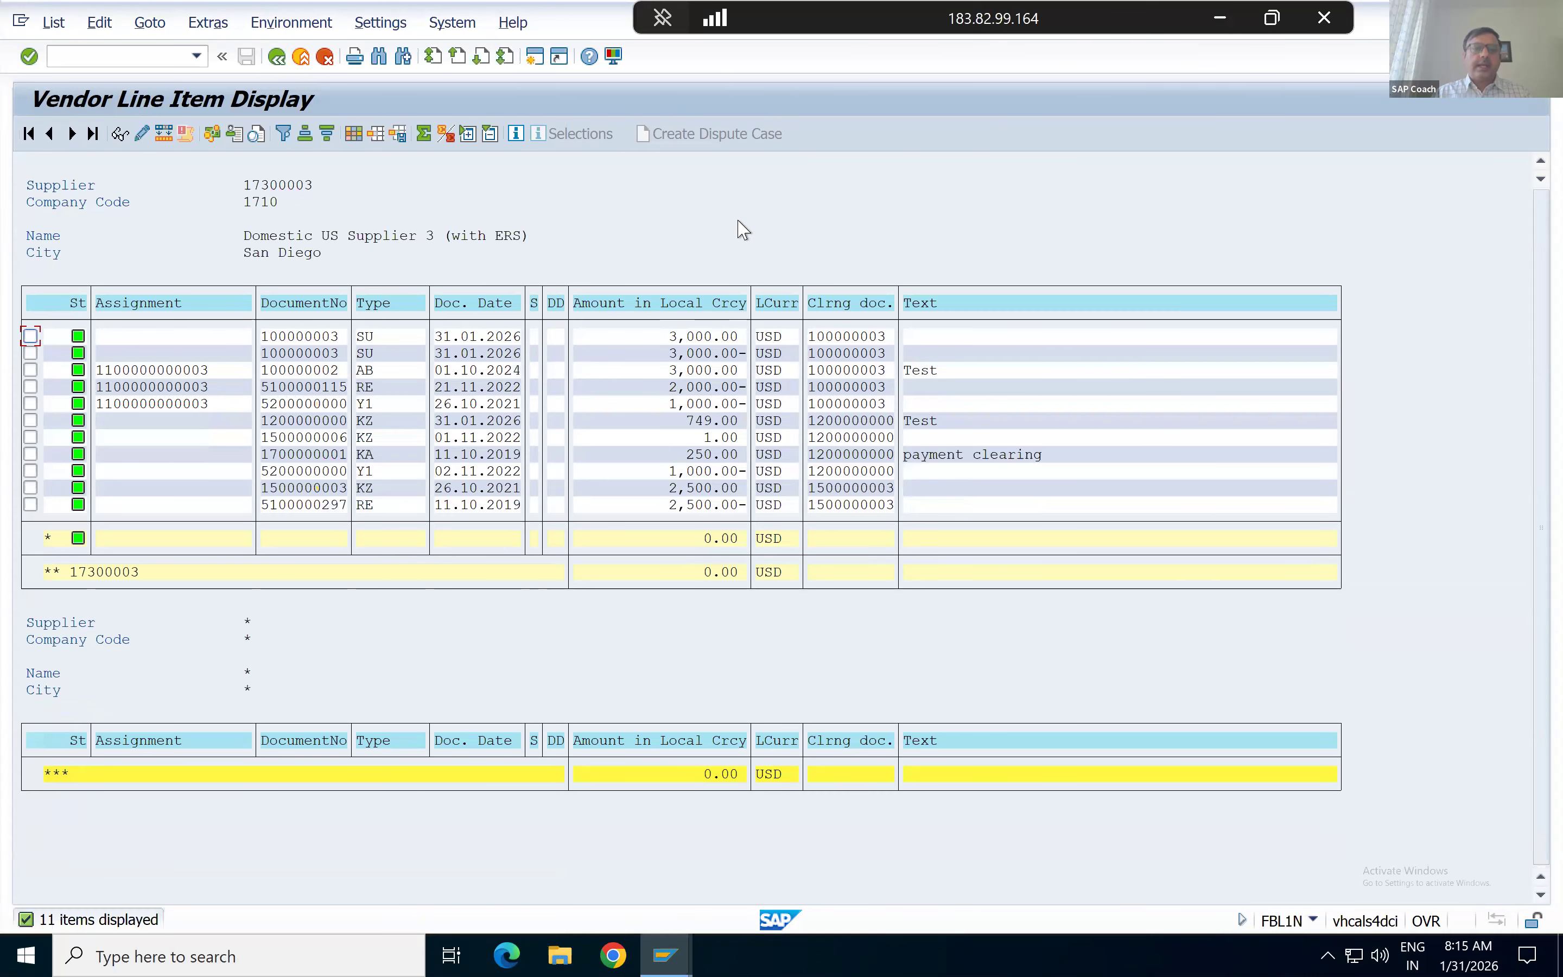
left_click(847, 304)
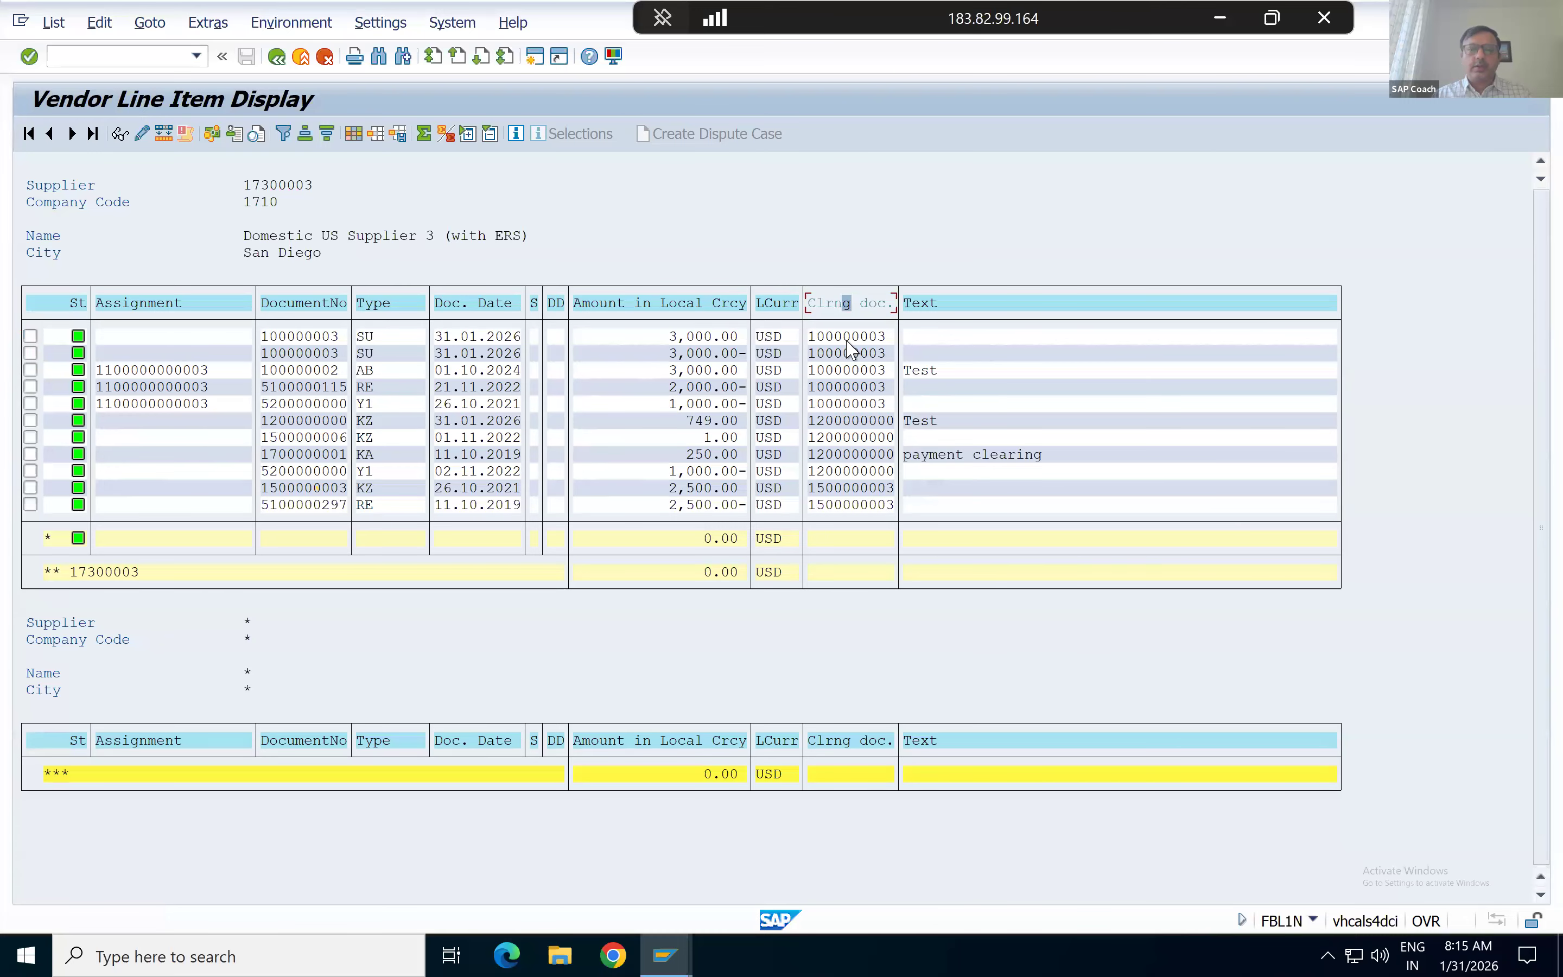
left_click(445, 135)
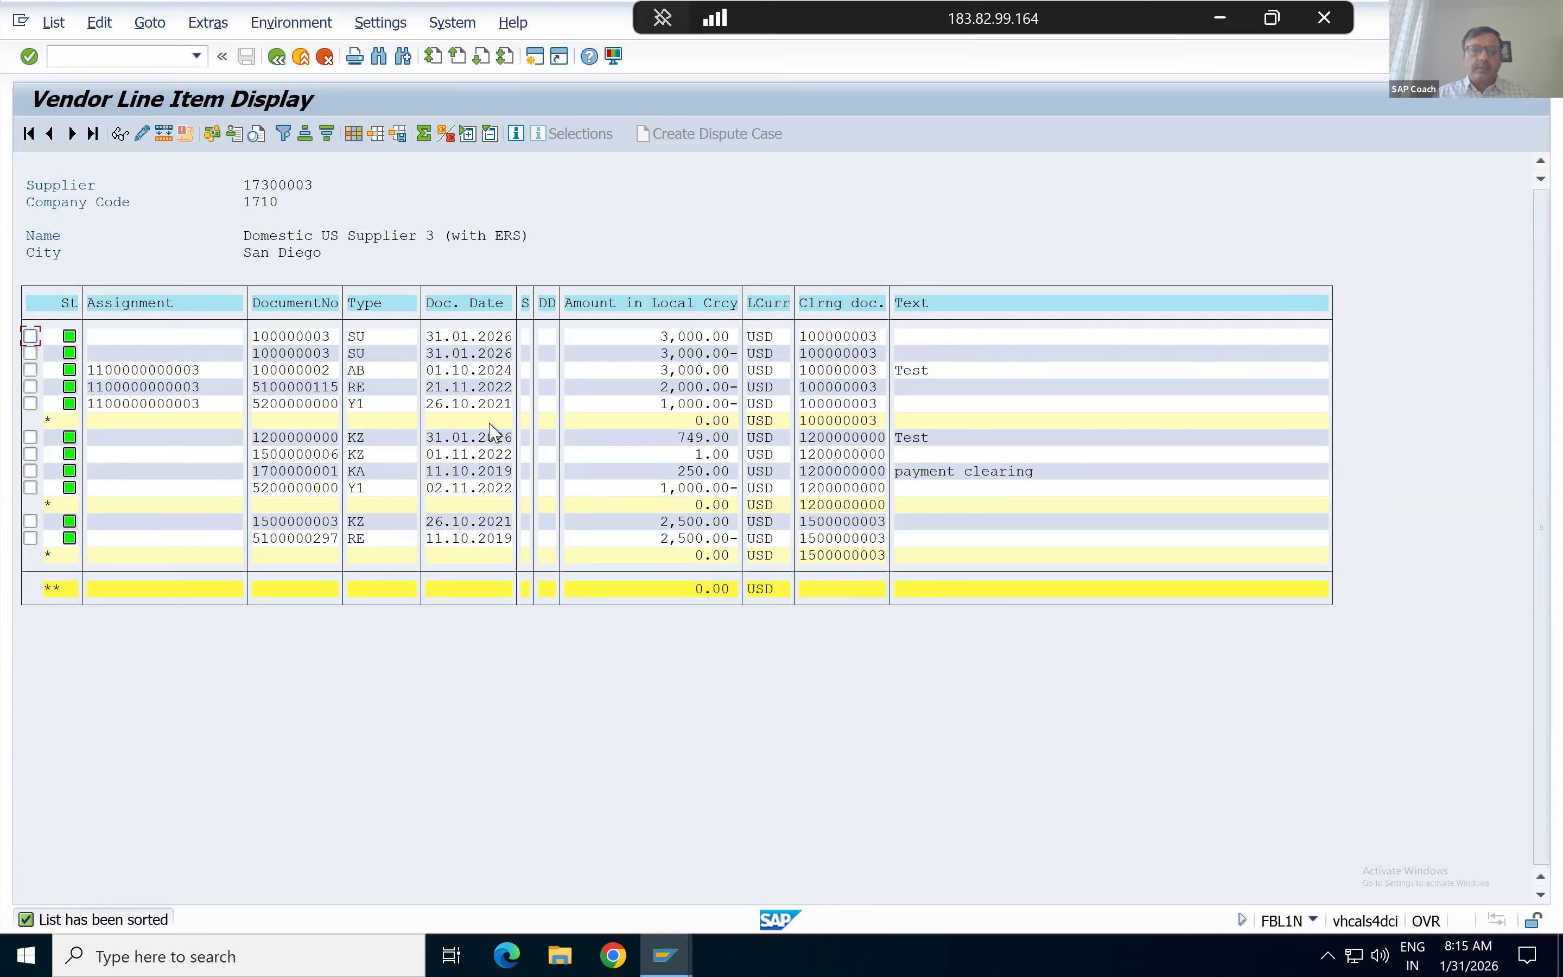
Examine the dates, amounts, clearing document and document type of the items in the payment clearing group.
left_click(447, 438)
left_click(624, 438)
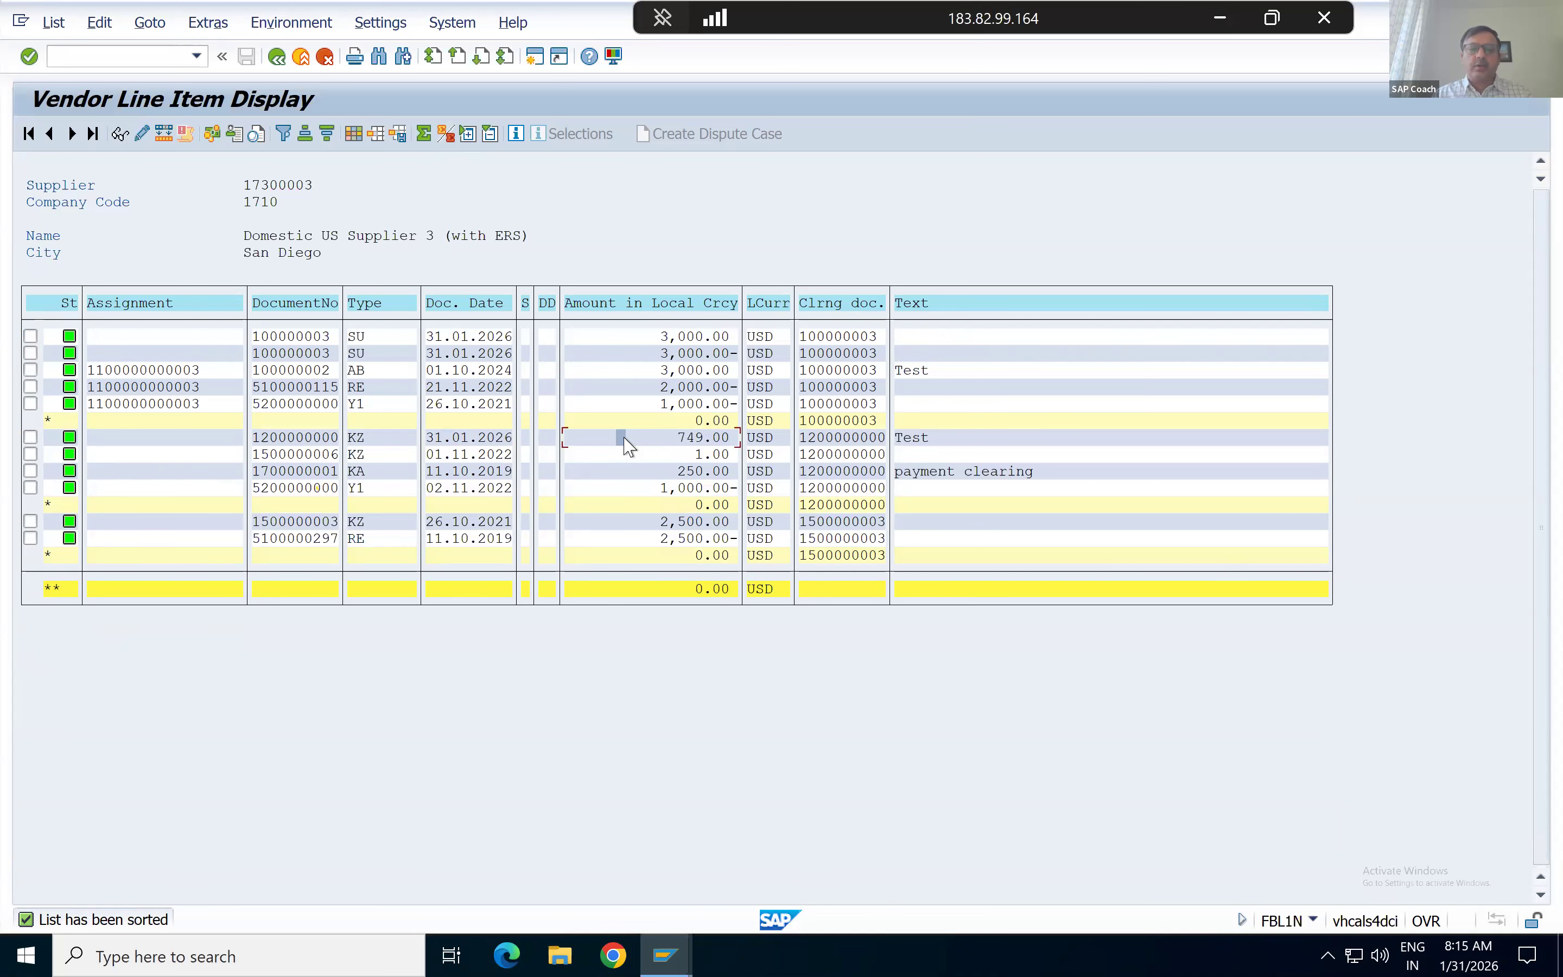
left_click(677, 437)
left_click(683, 438)
left_click(683, 455)
left_click(683, 471)
left_click(683, 488)
left_click_drag(802, 441, 898, 502)
left_click(673, 452)
left_click_drag(801, 440, 897, 497)
left_click(365, 438)
Open transaction F-53 in a new session and compare its default document type with the vendor line item list.
left_click(534, 57)
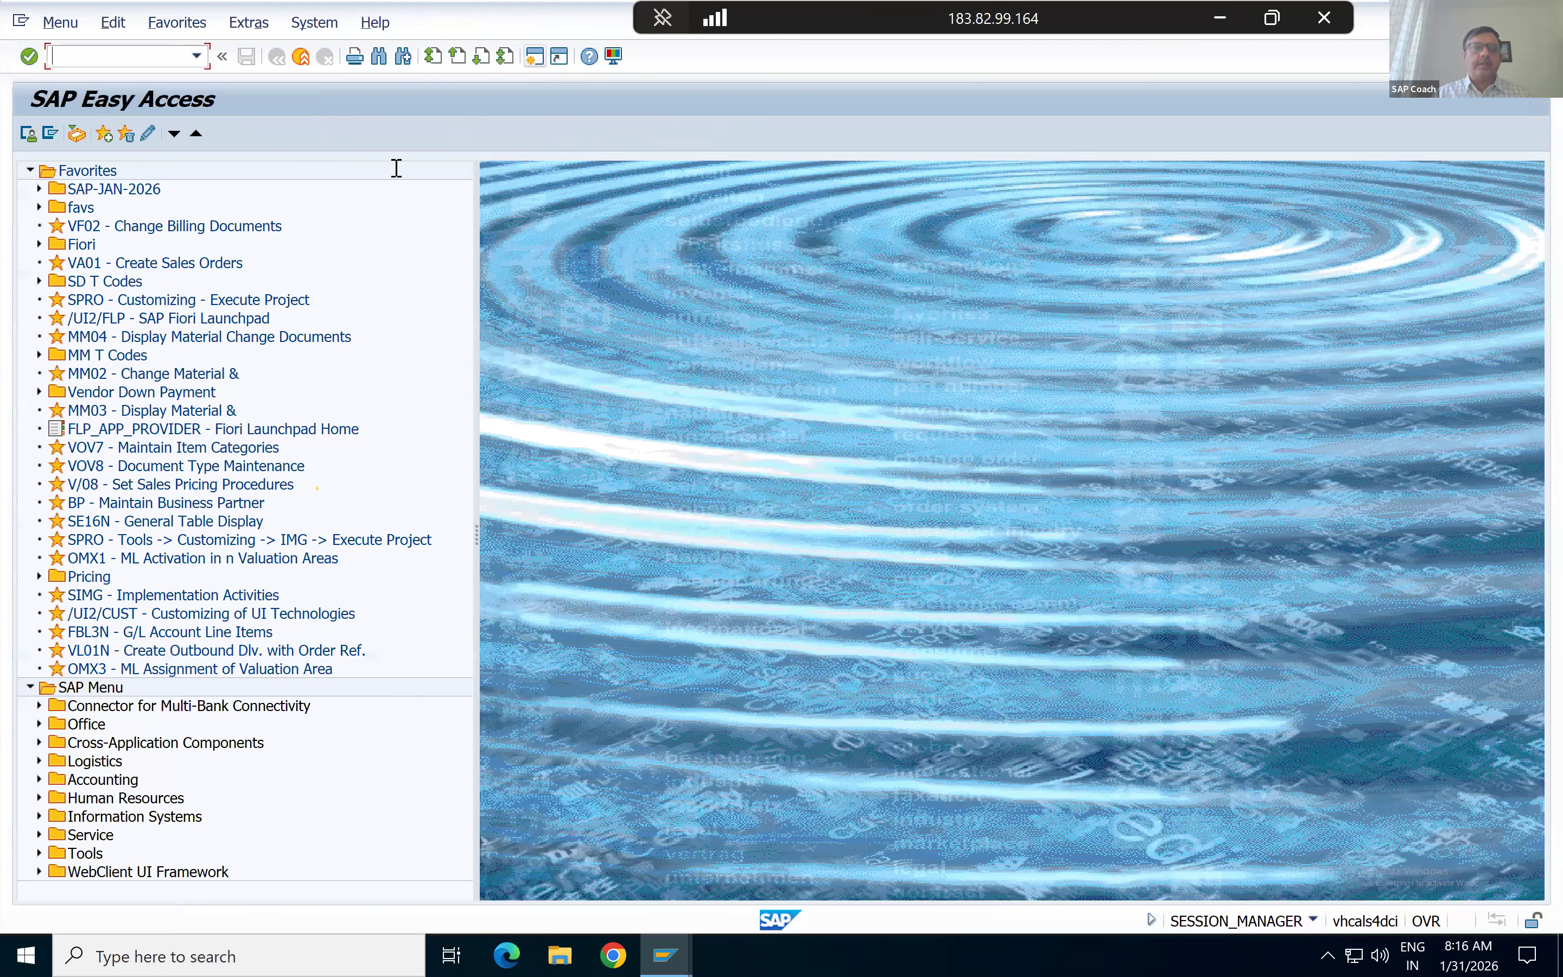
type("f-53")
key("Return")
key("Tab")
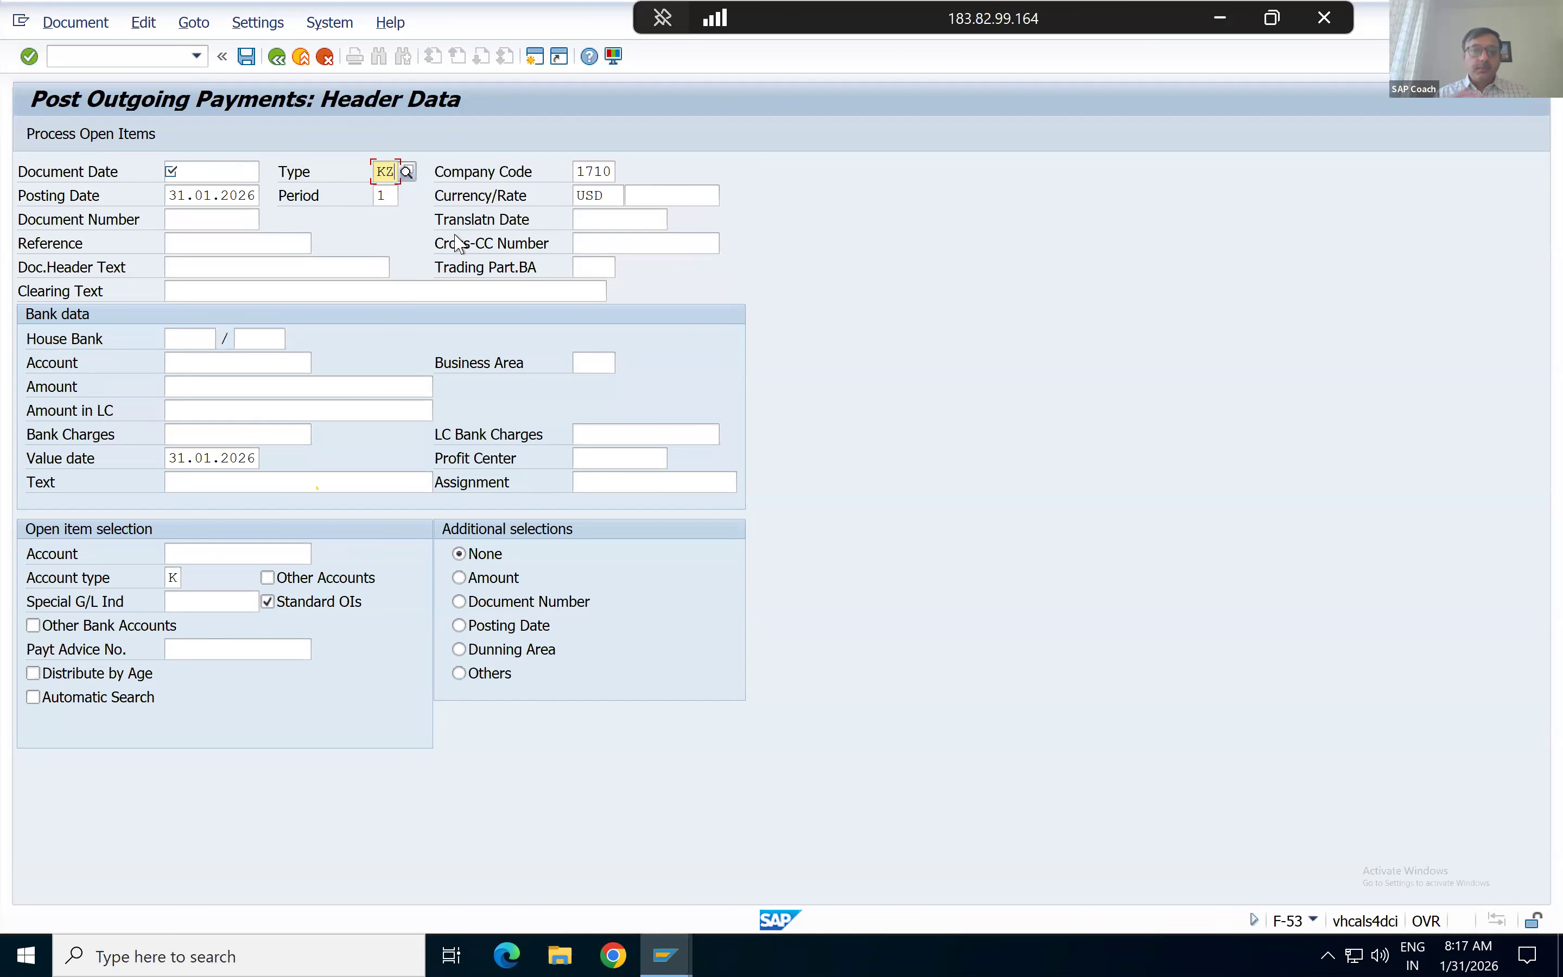
key("alt+Tab")
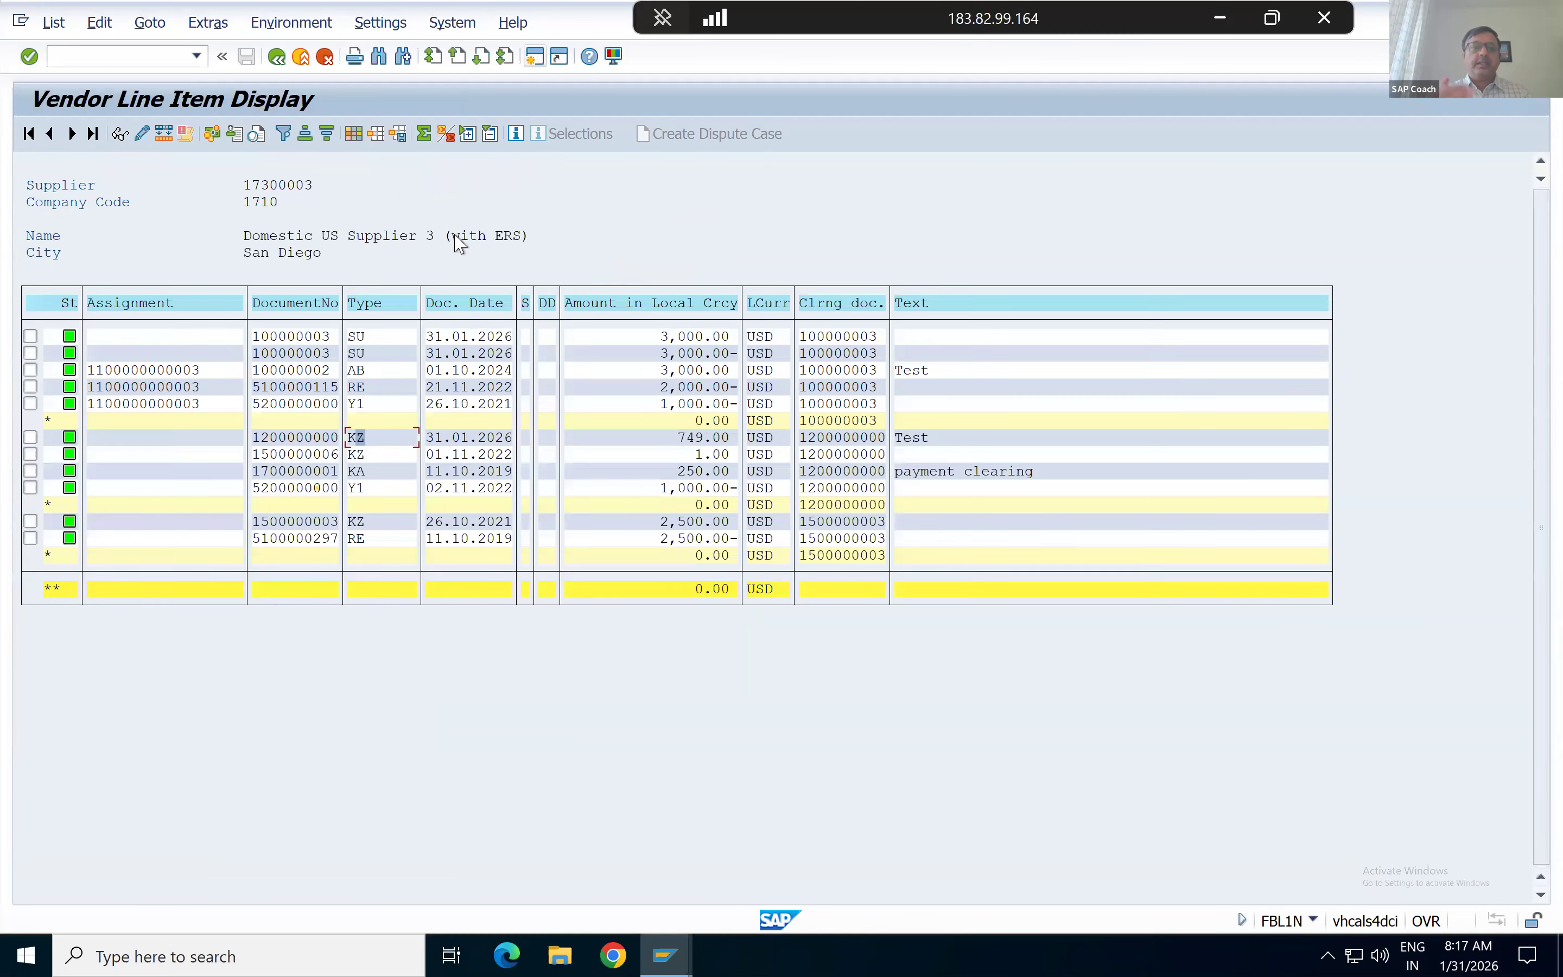
key("alt+Tab")
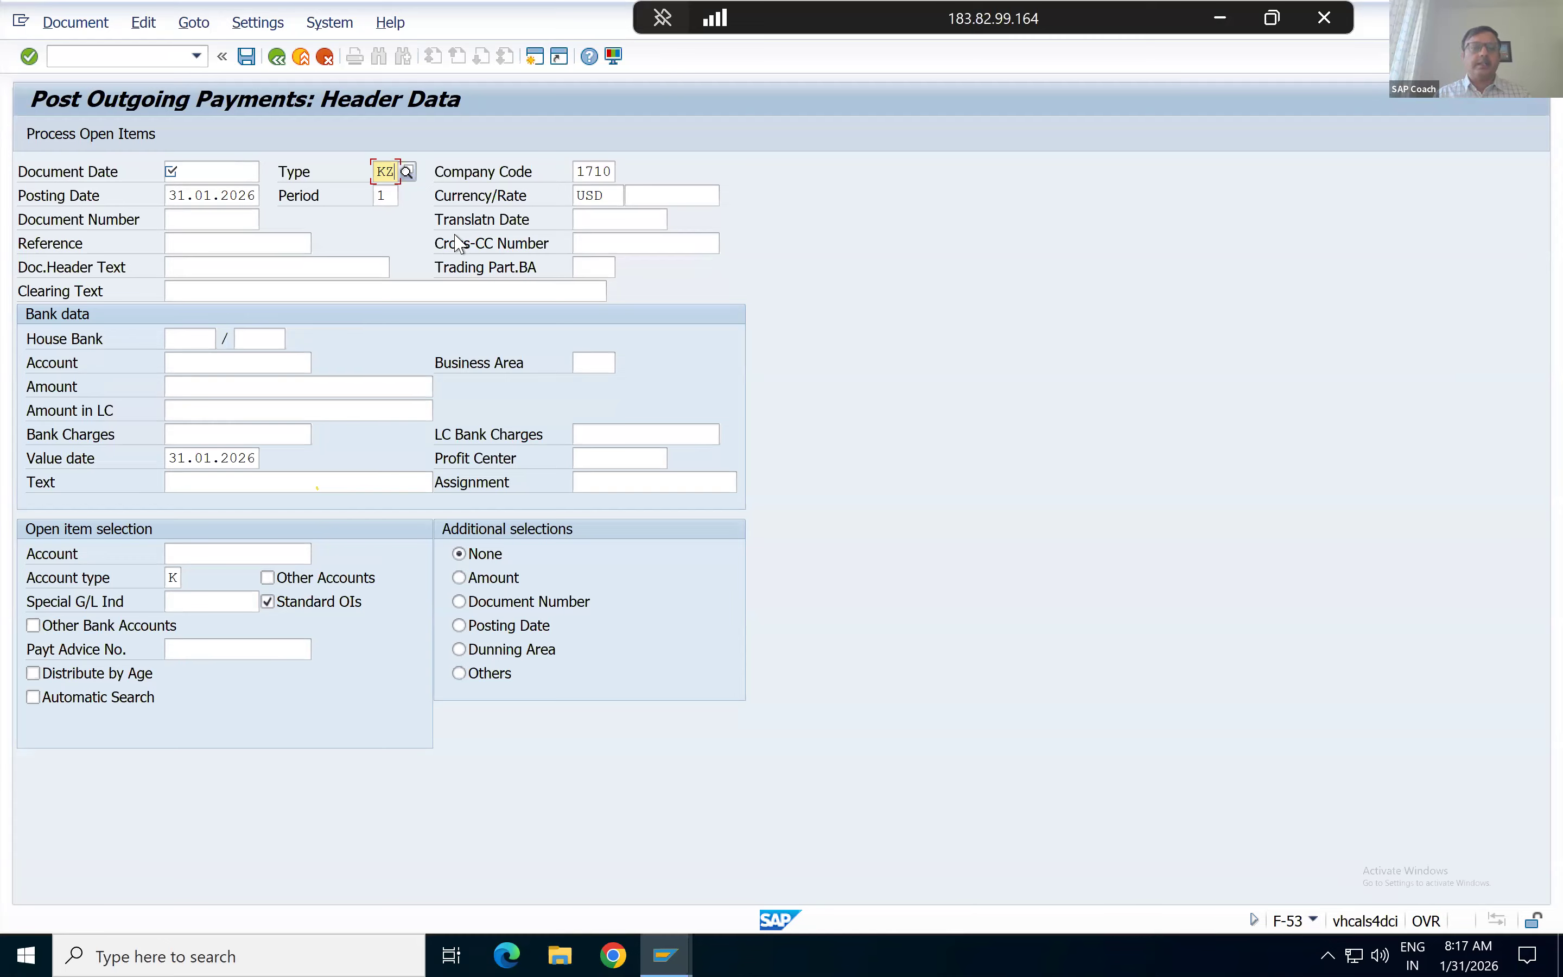
Look up vendor payment KZ, vendor invoice KR and customer payment DZ in the document type value list, and close it.
left_click(407, 173)
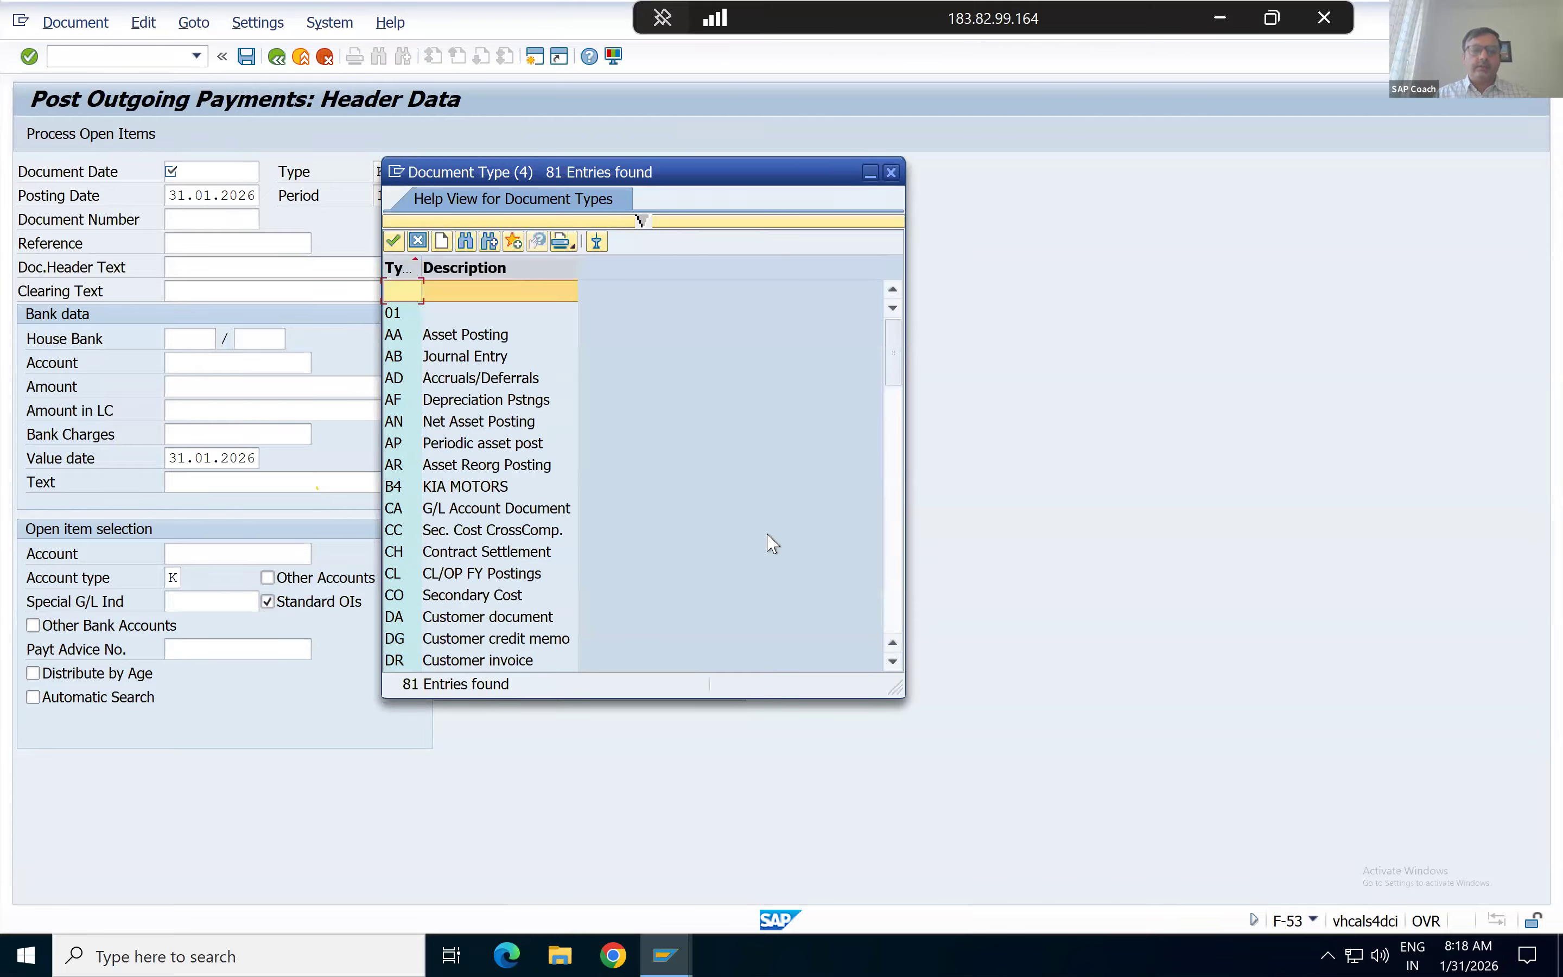
left_click(894, 601)
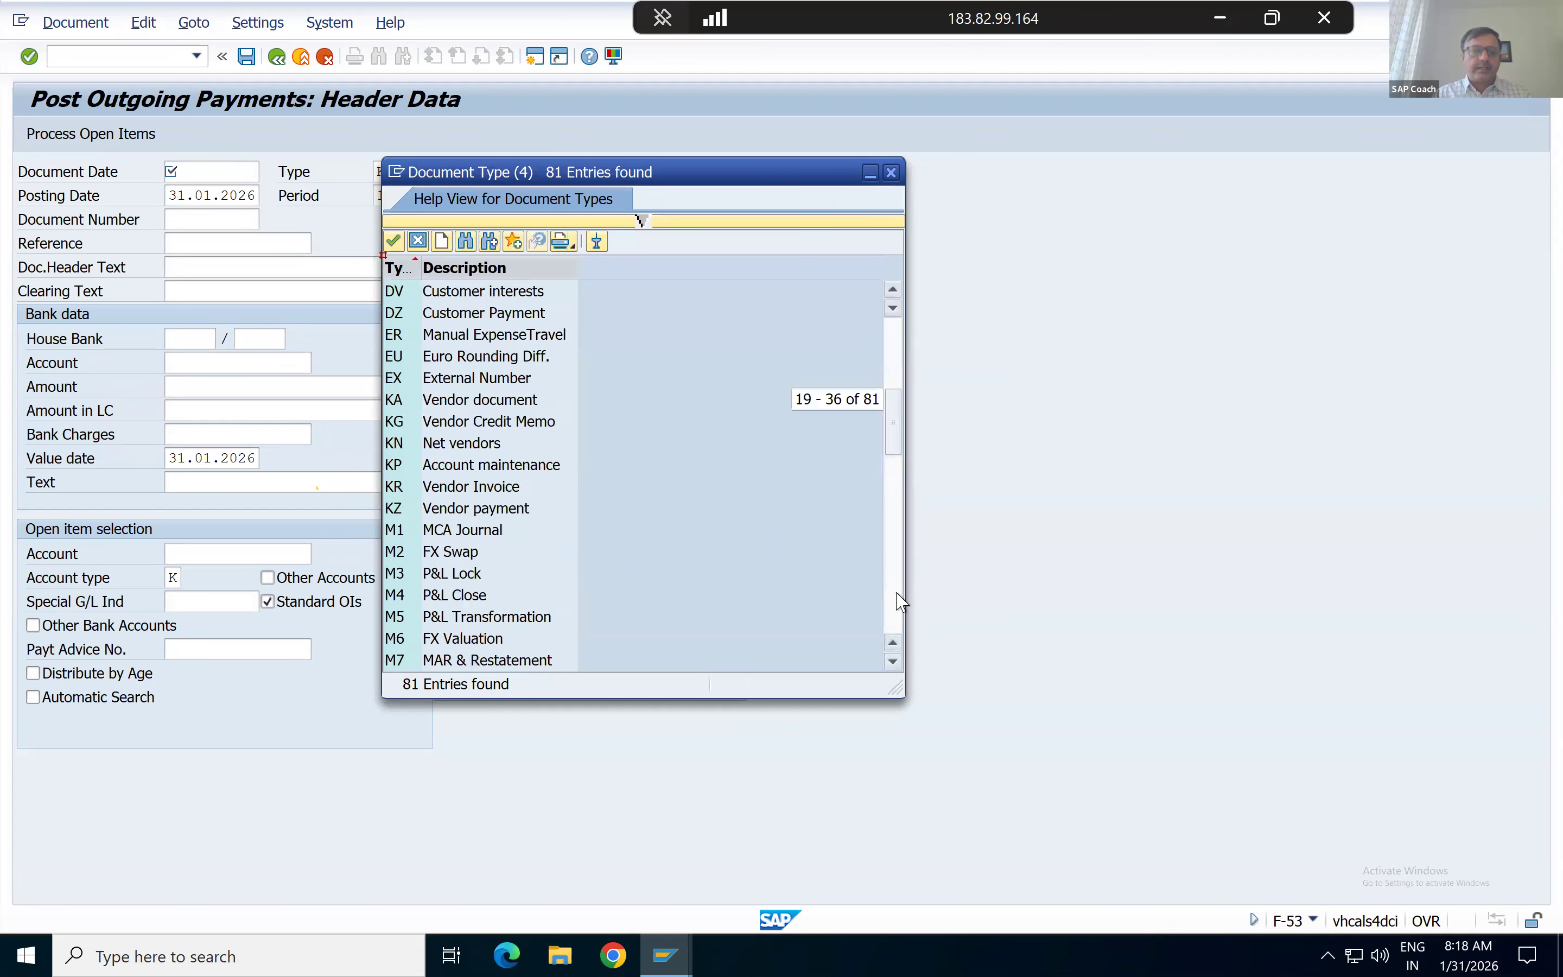
left_click(397, 510)
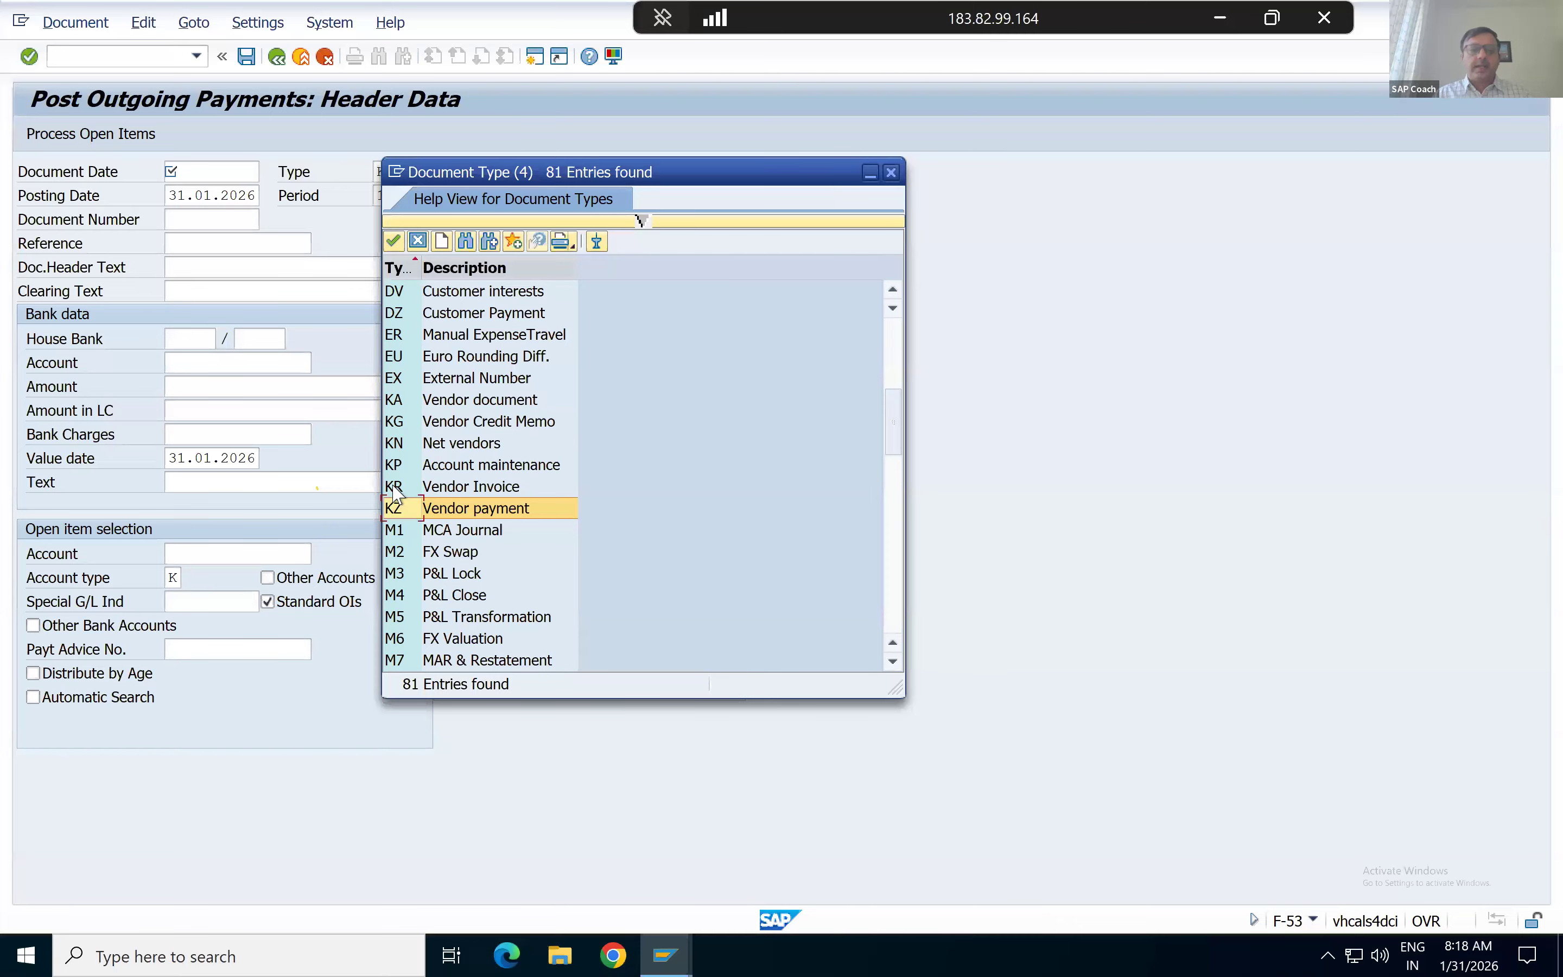
left_click(393, 484)
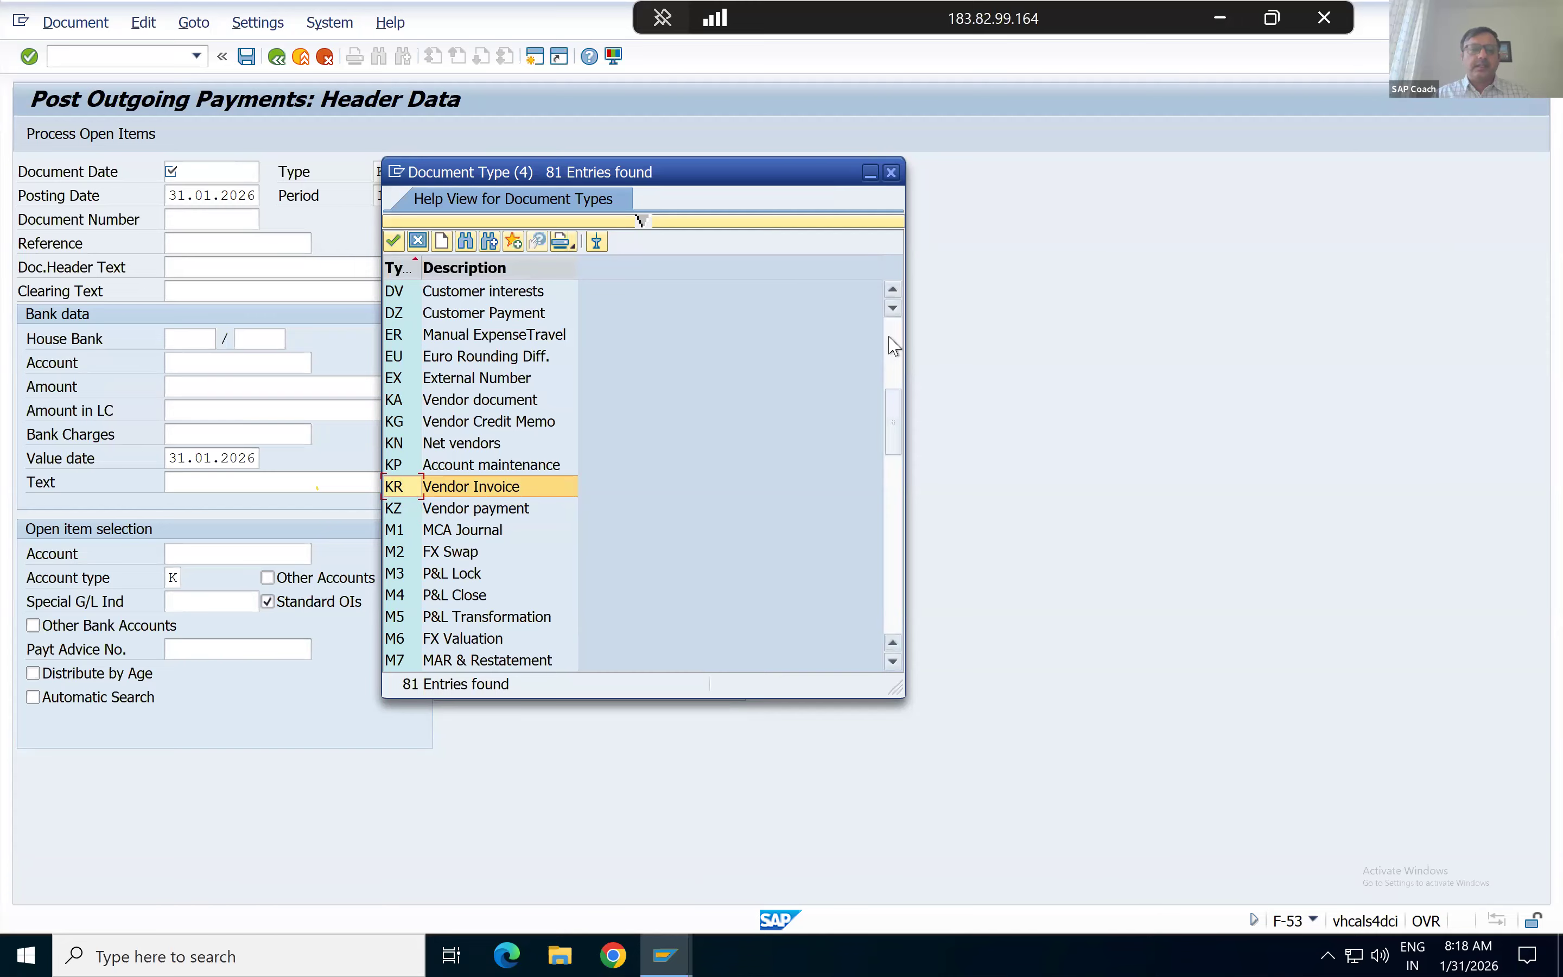
left_click(436, 315)
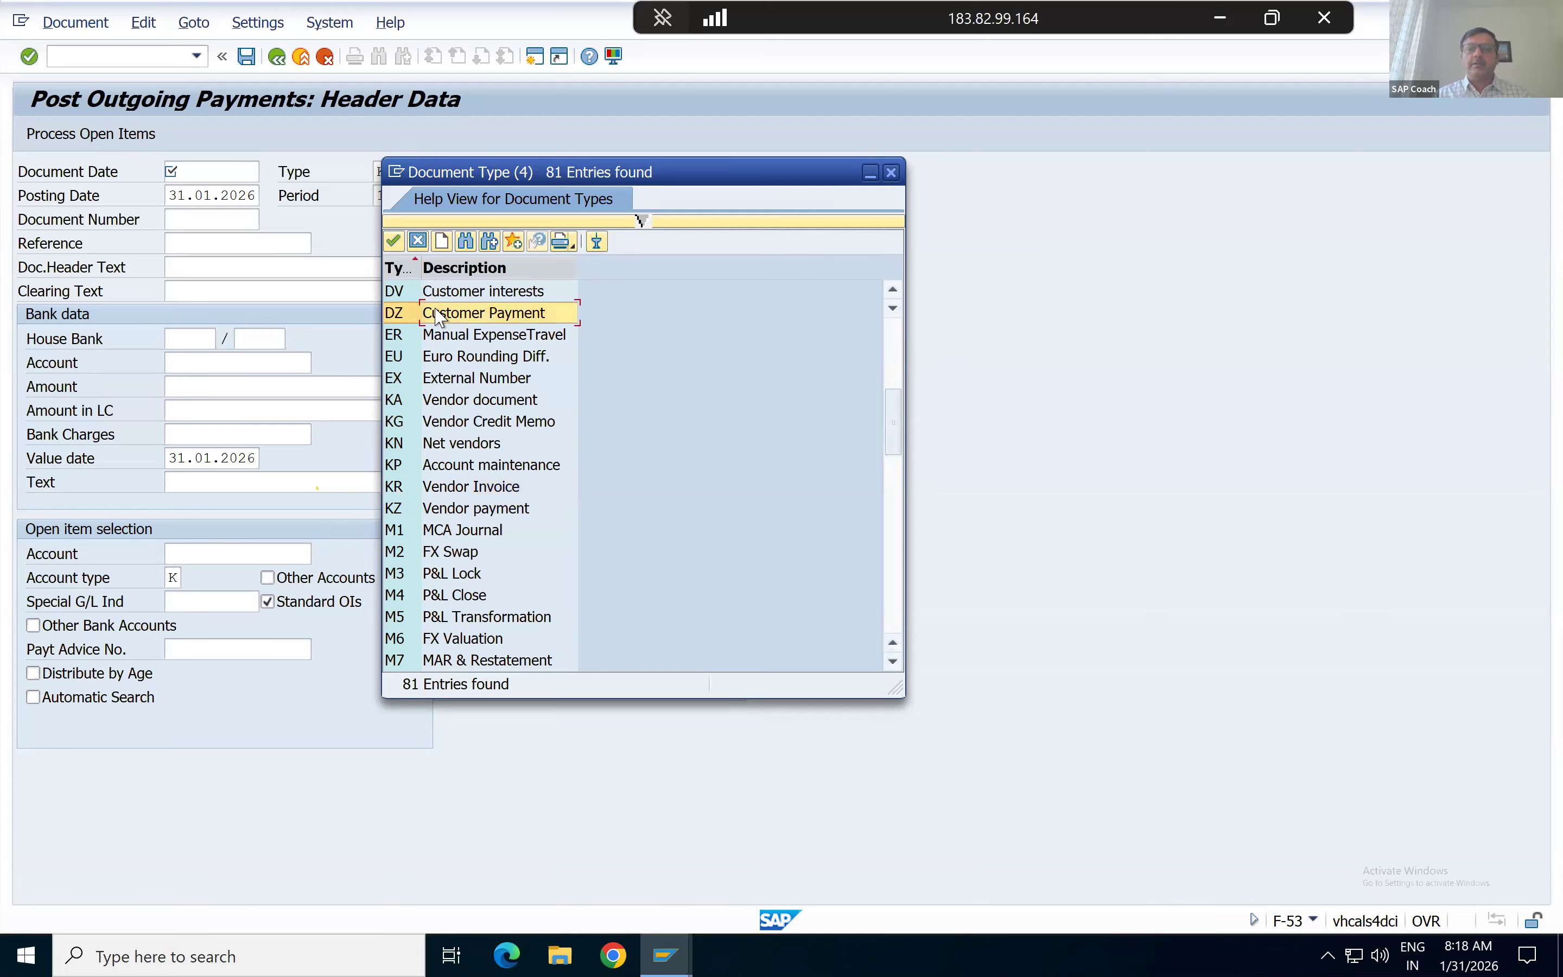
left_click(891, 173)
Leave F-53, open transaction F-28 and check the default document type for incoming payments.
left_click(302, 57)
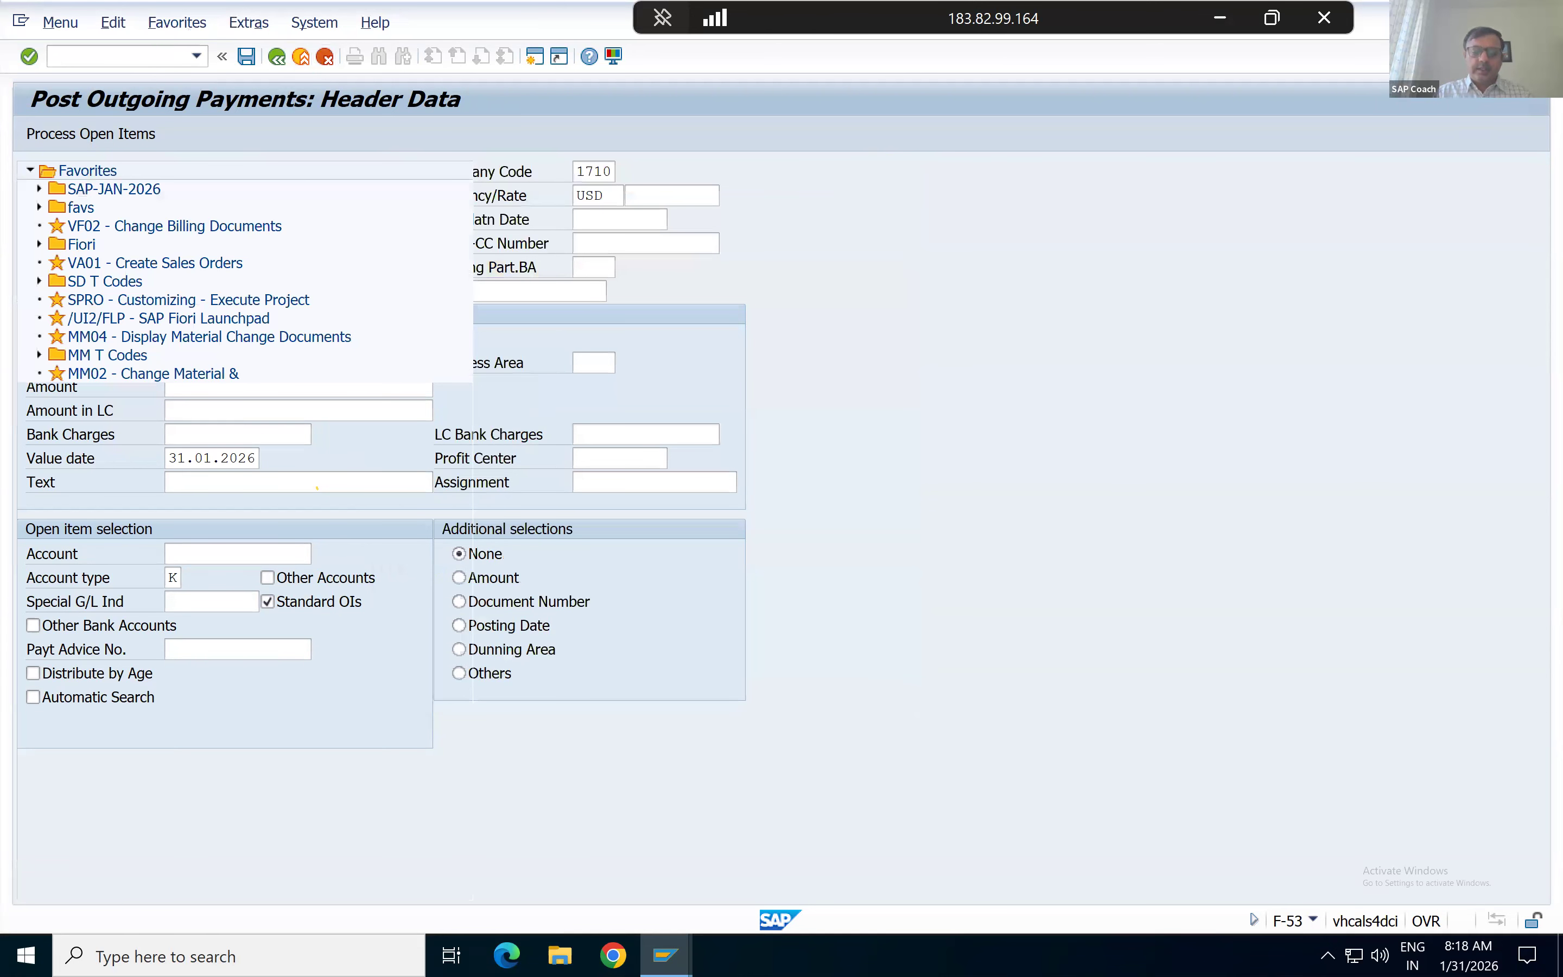
type("f-28")
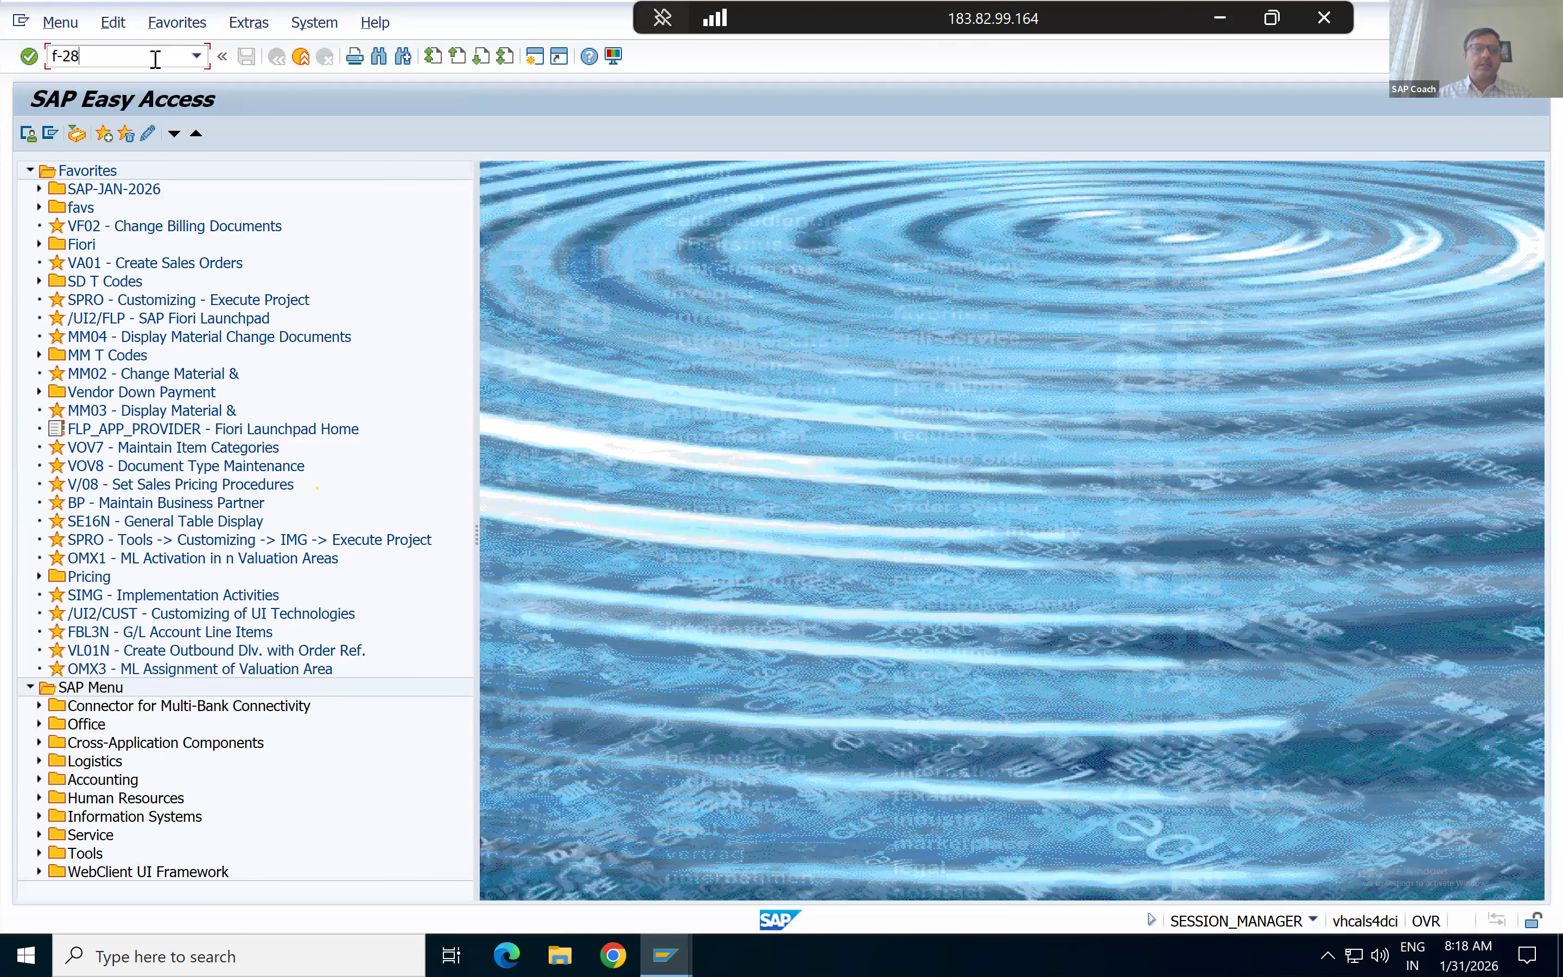
key("Return")
left_click(395, 170)
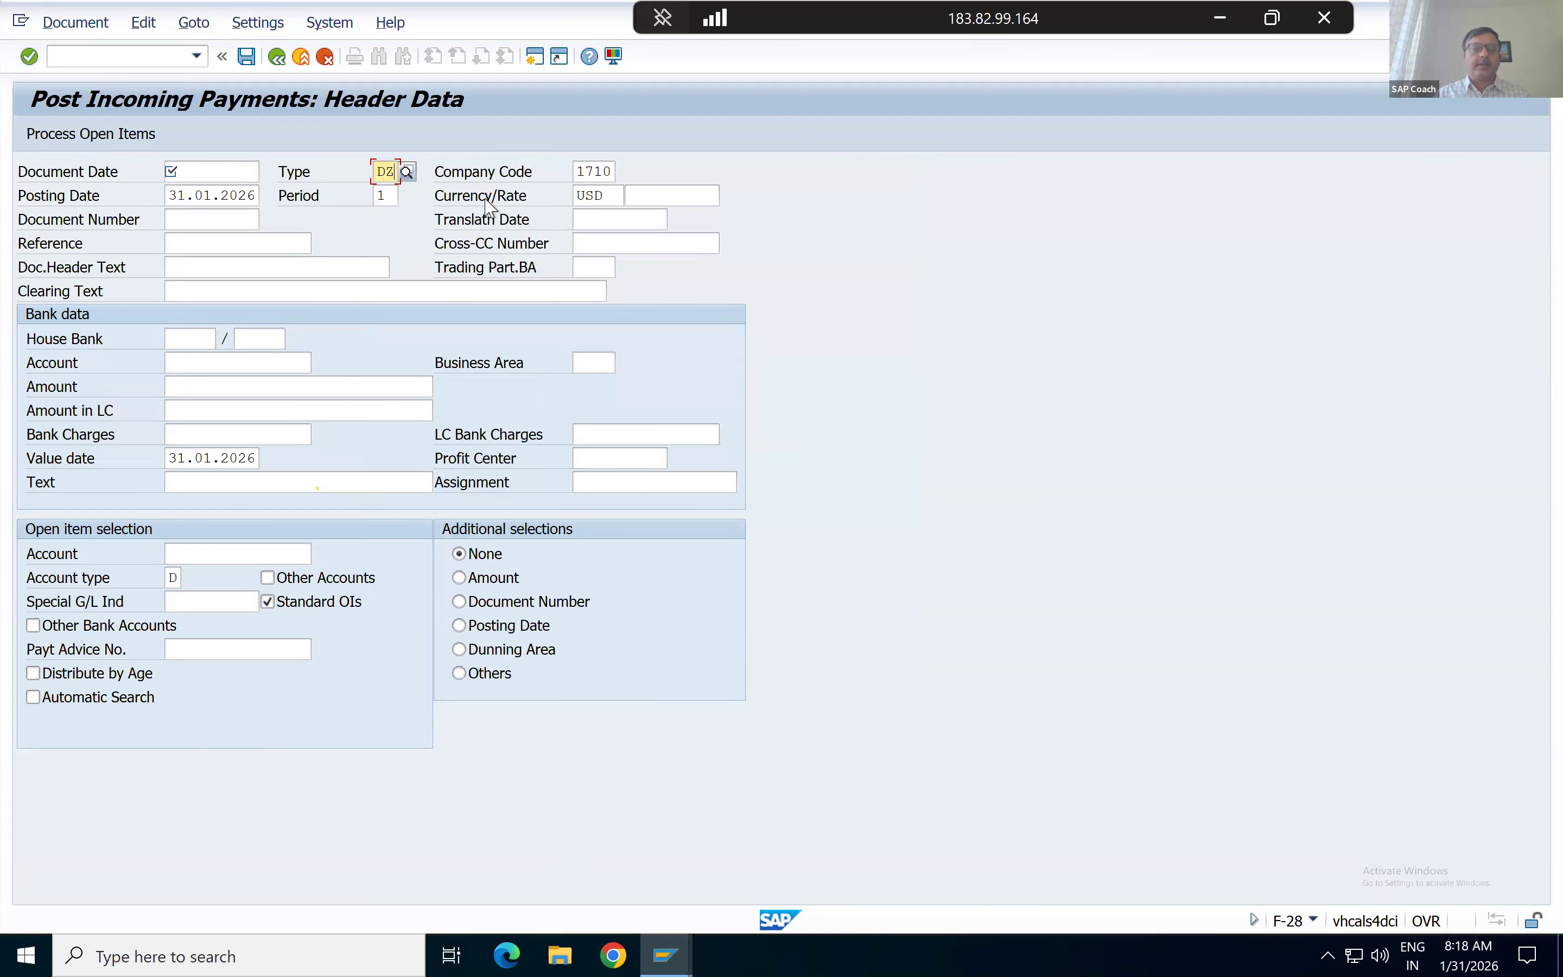
Look through the F-28 document type value list for depreciation postings AF and G/L account document SA, and close it.
left_click(411, 173)
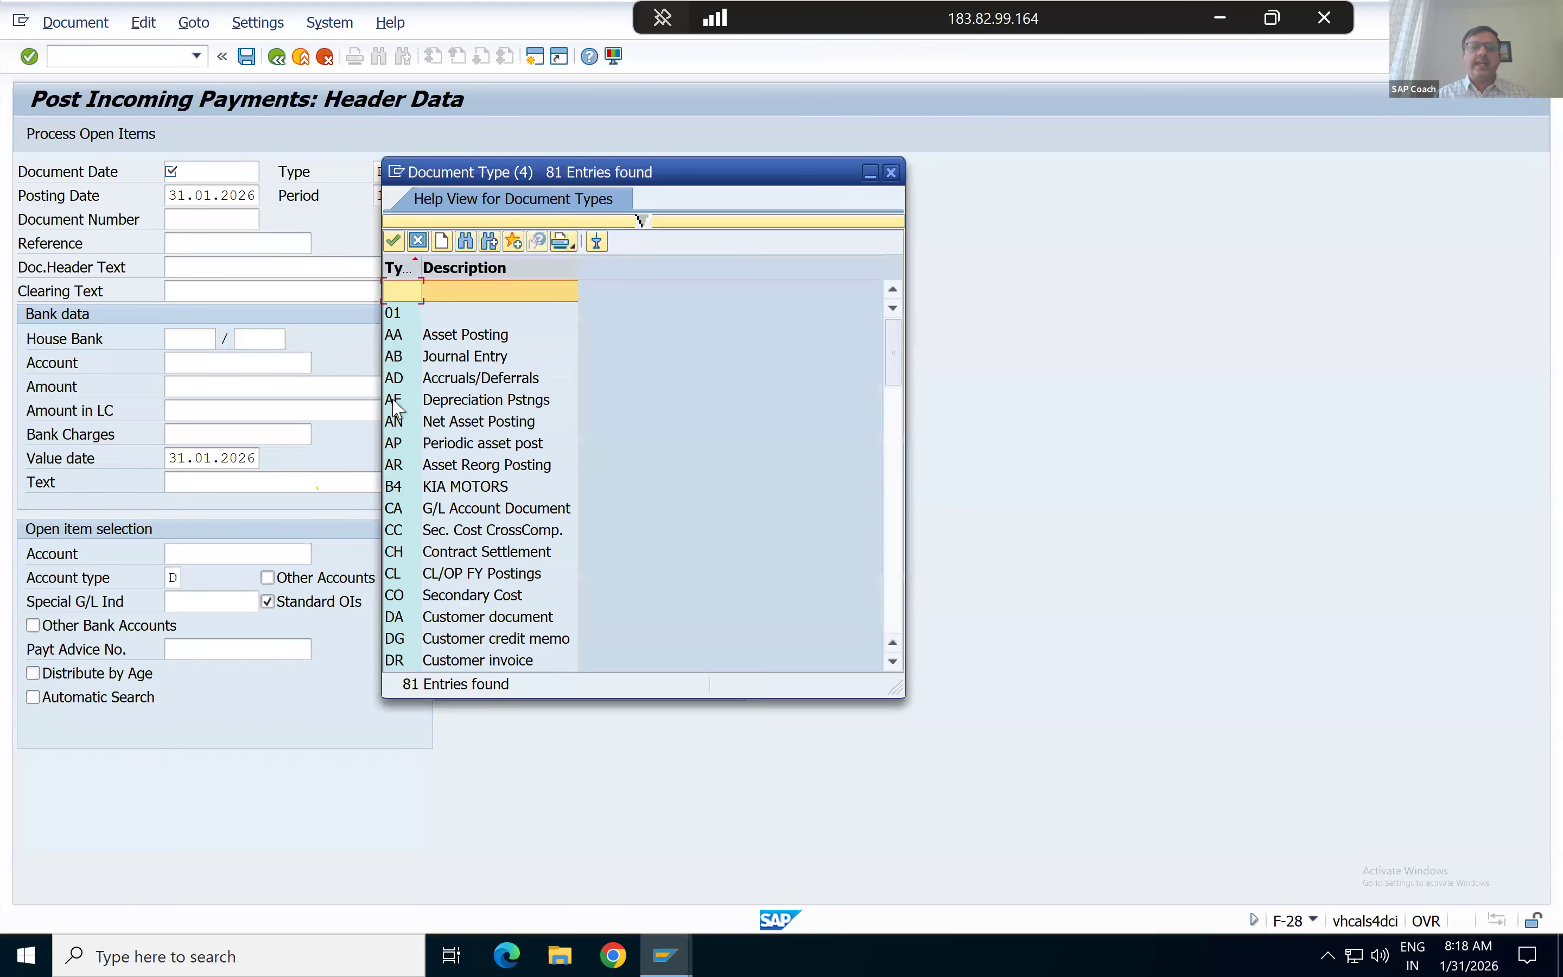
left_click(395, 401)
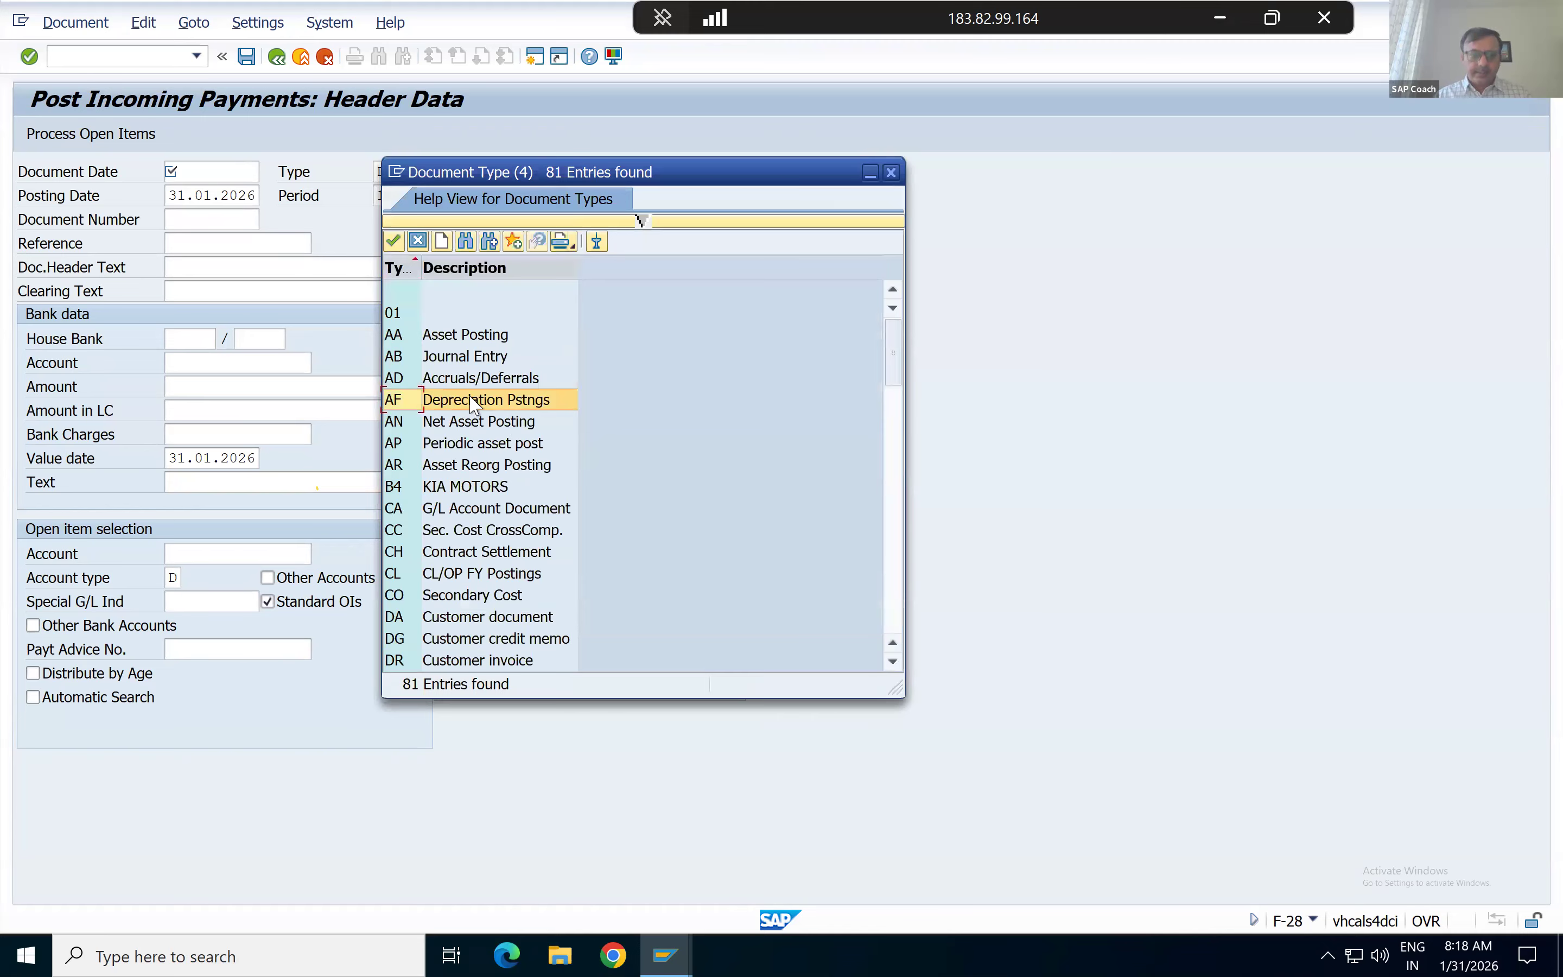
left_click(473, 402)
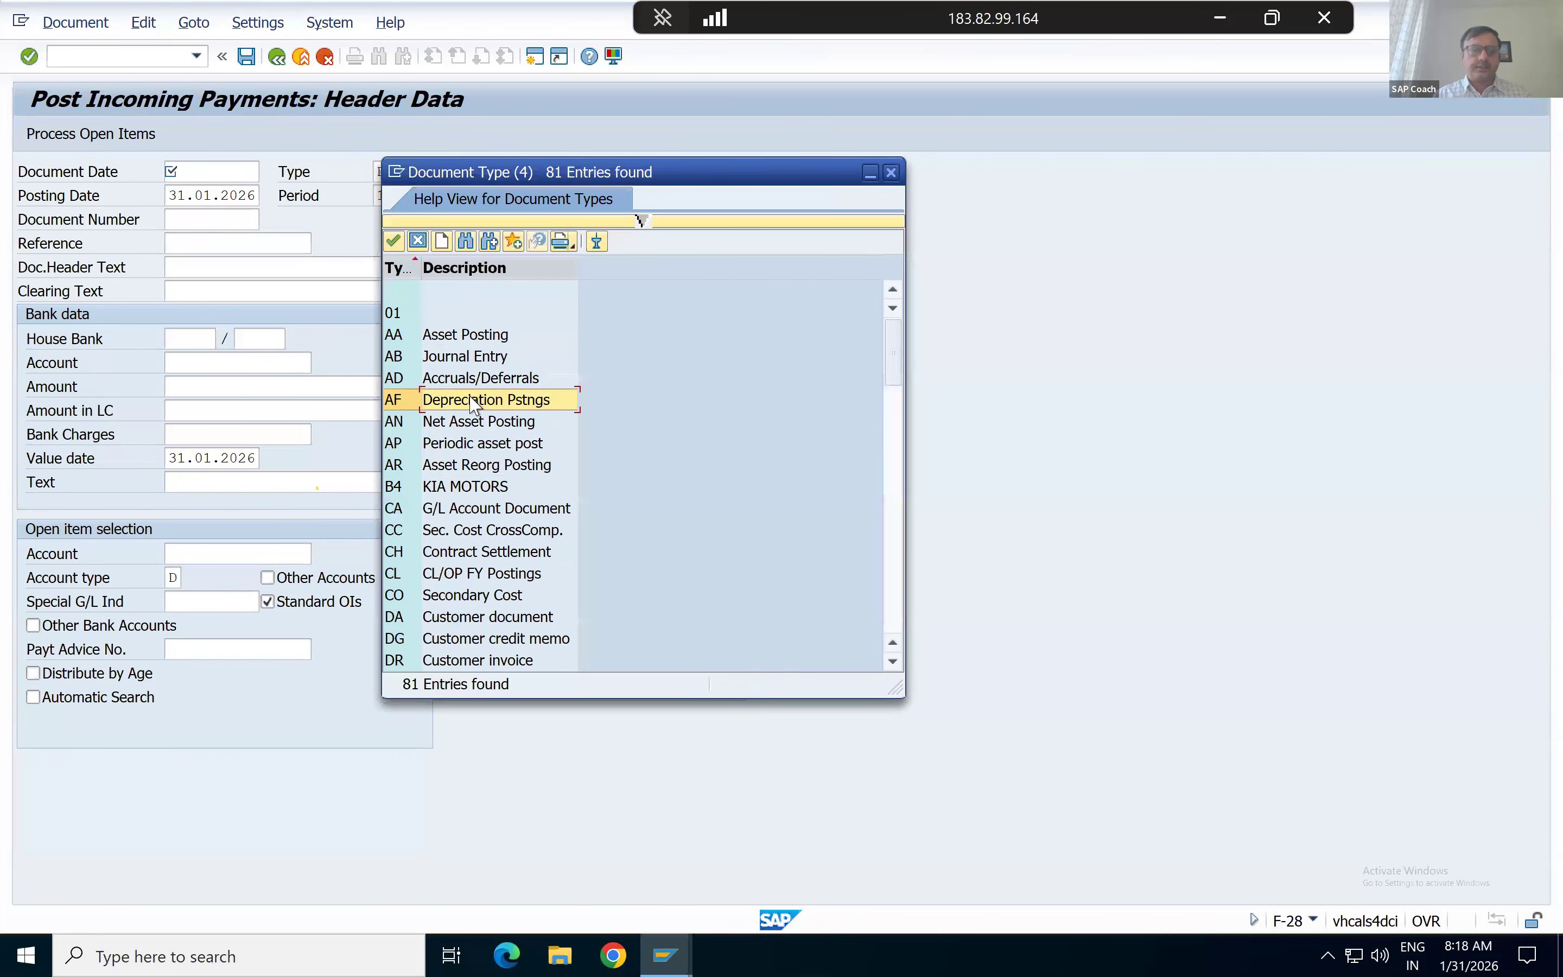
scroll(456, 598, "down", 6)
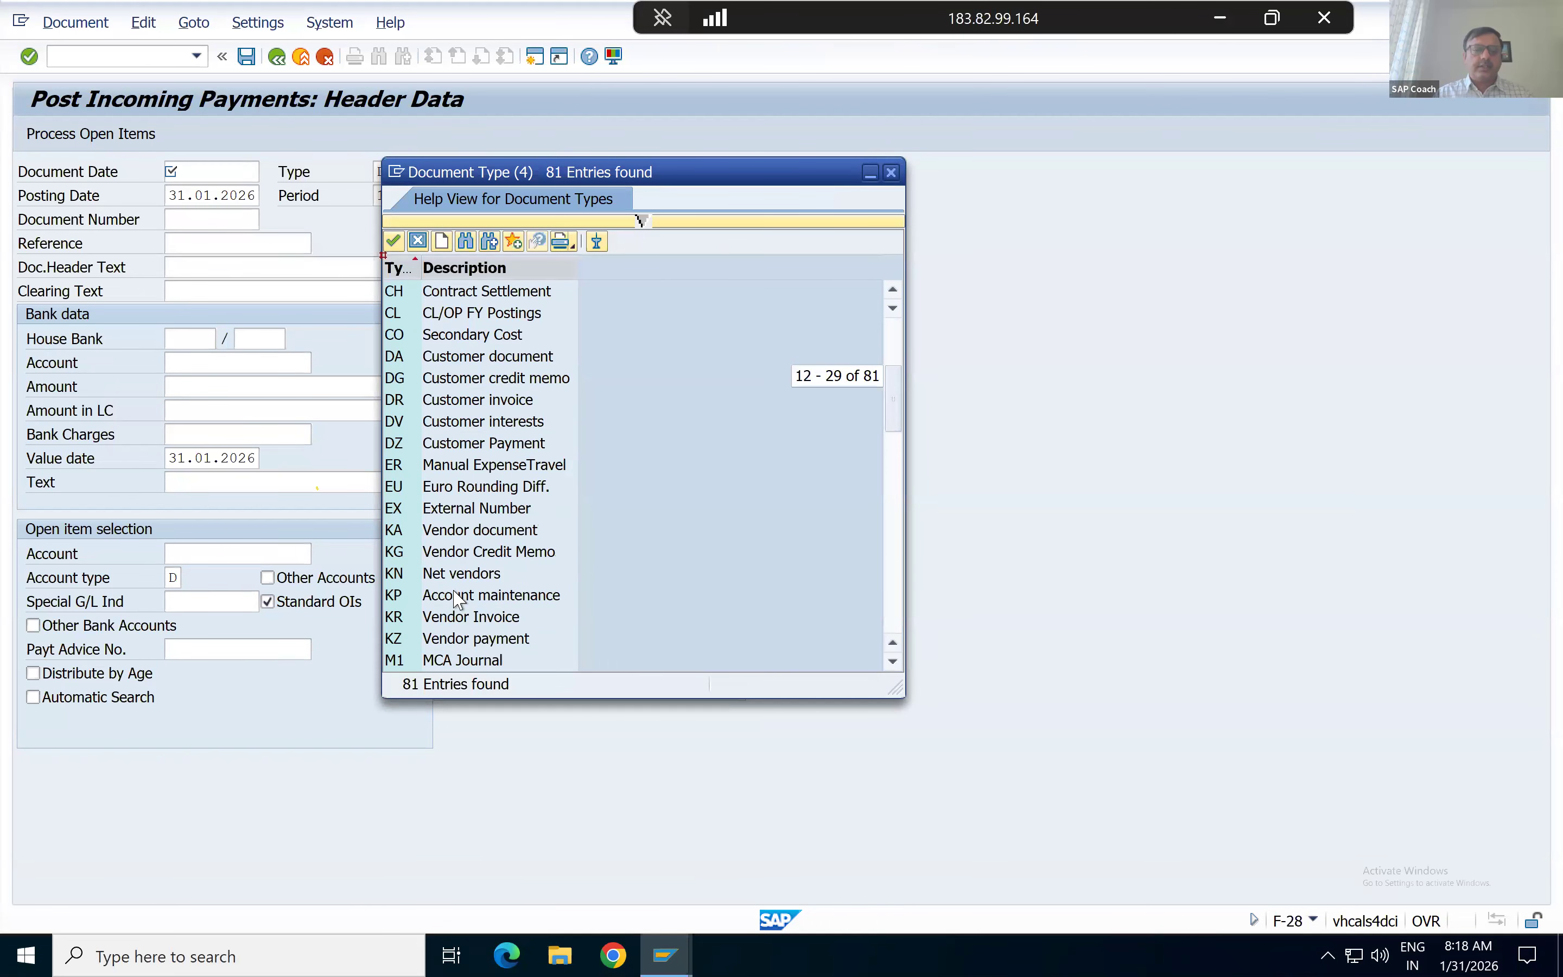
scroll(457, 598, "down", 5)
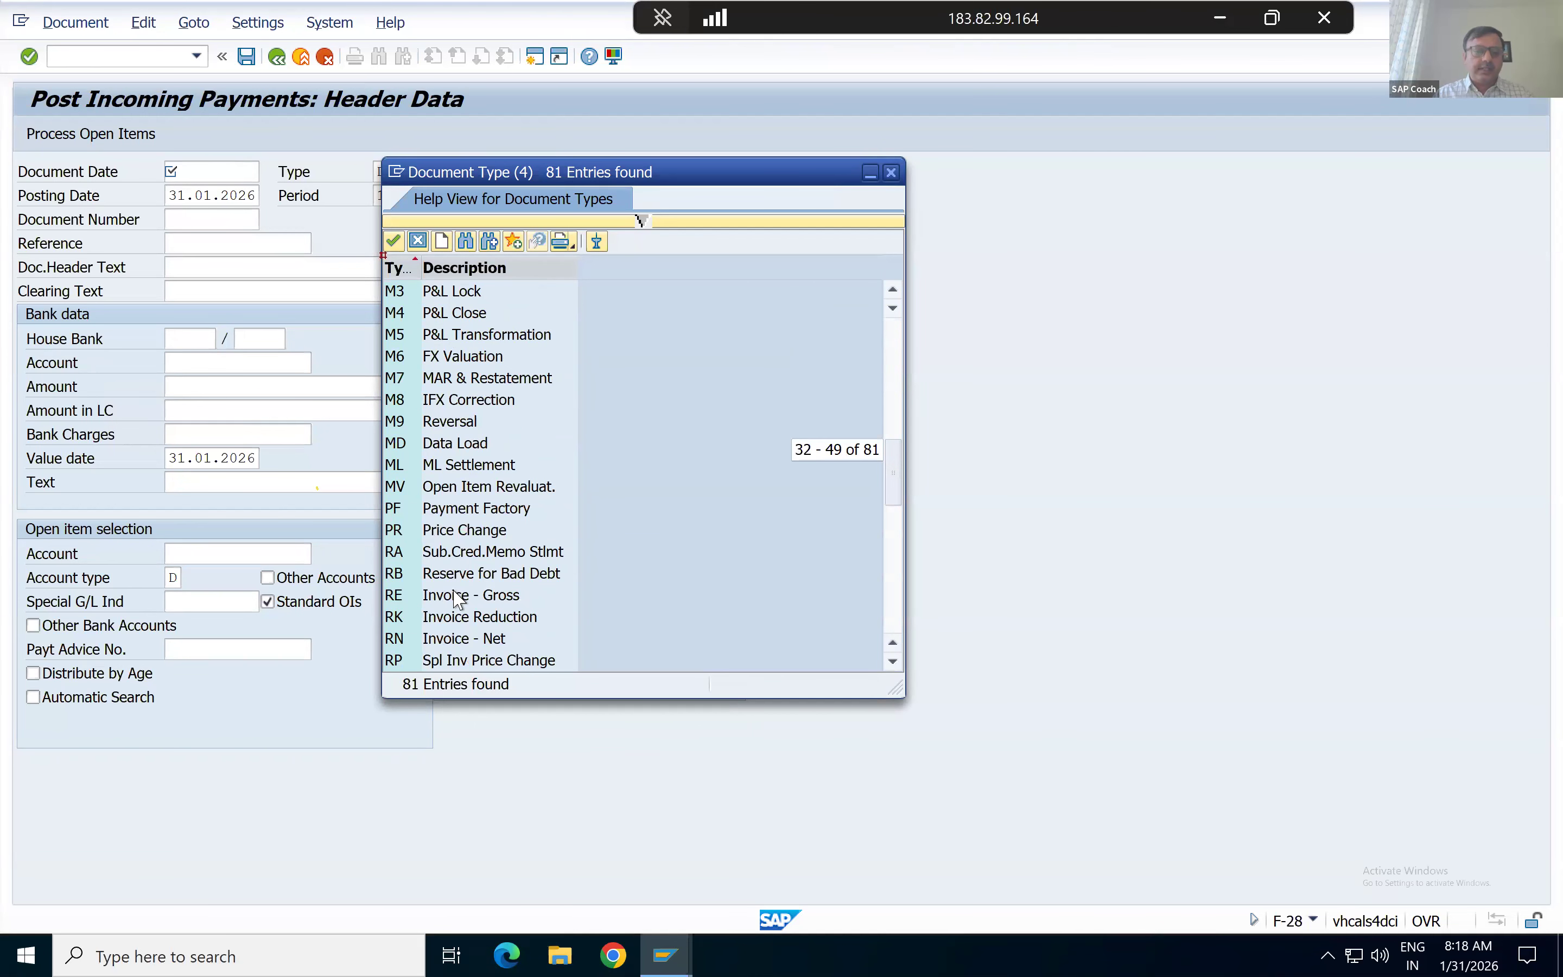
scroll(457, 598, "down", 5)
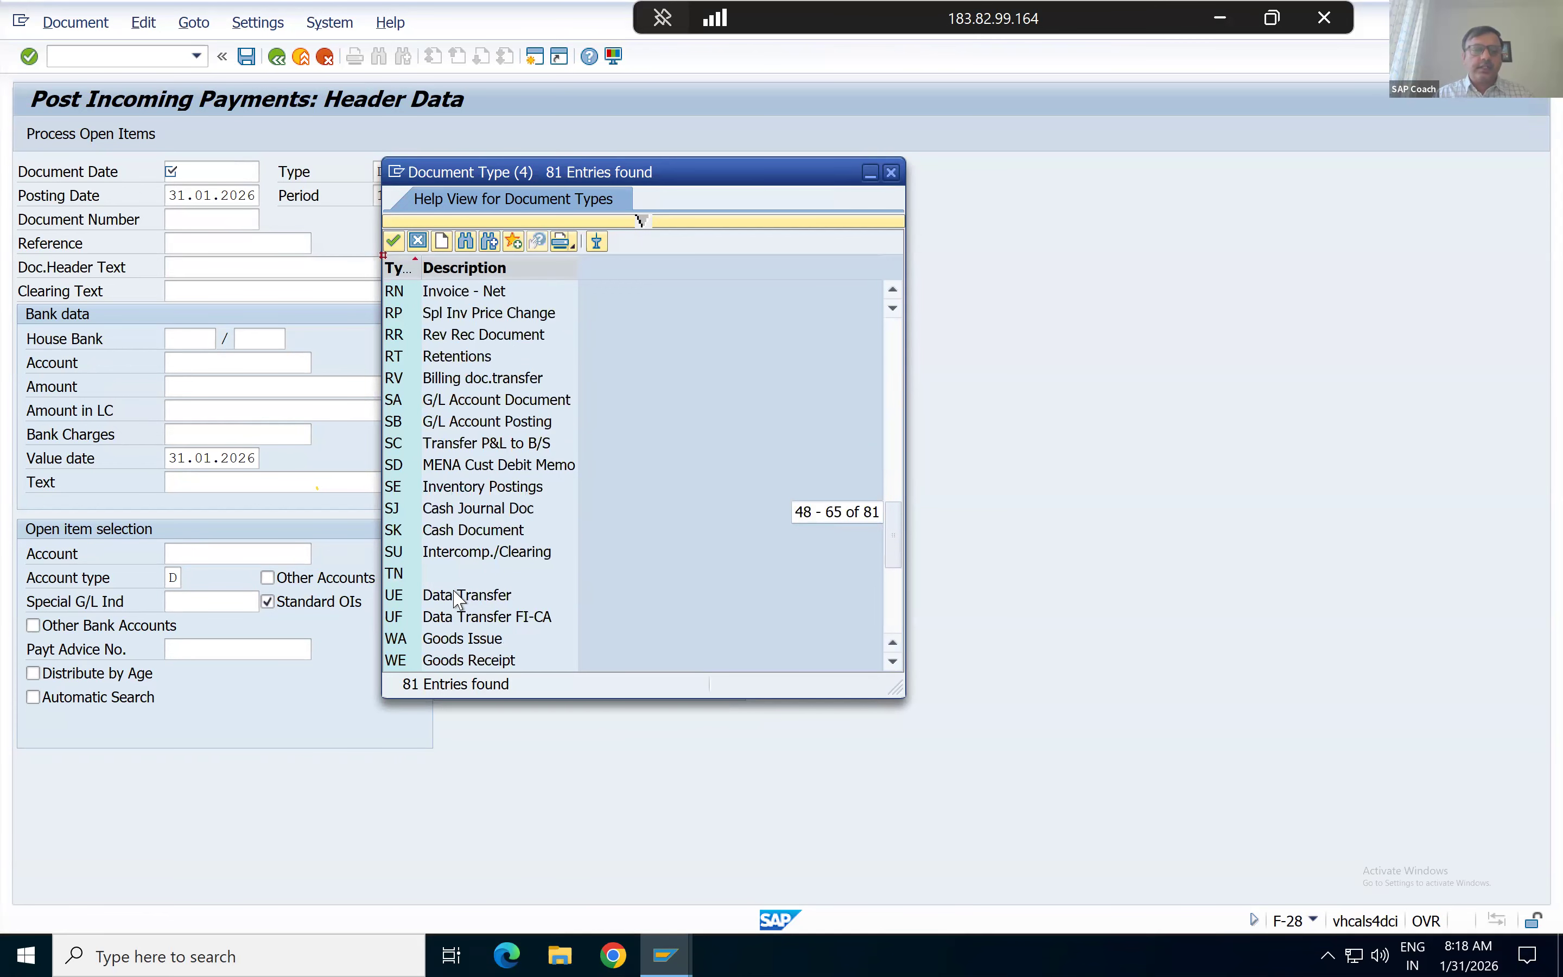
left_click(445, 402)
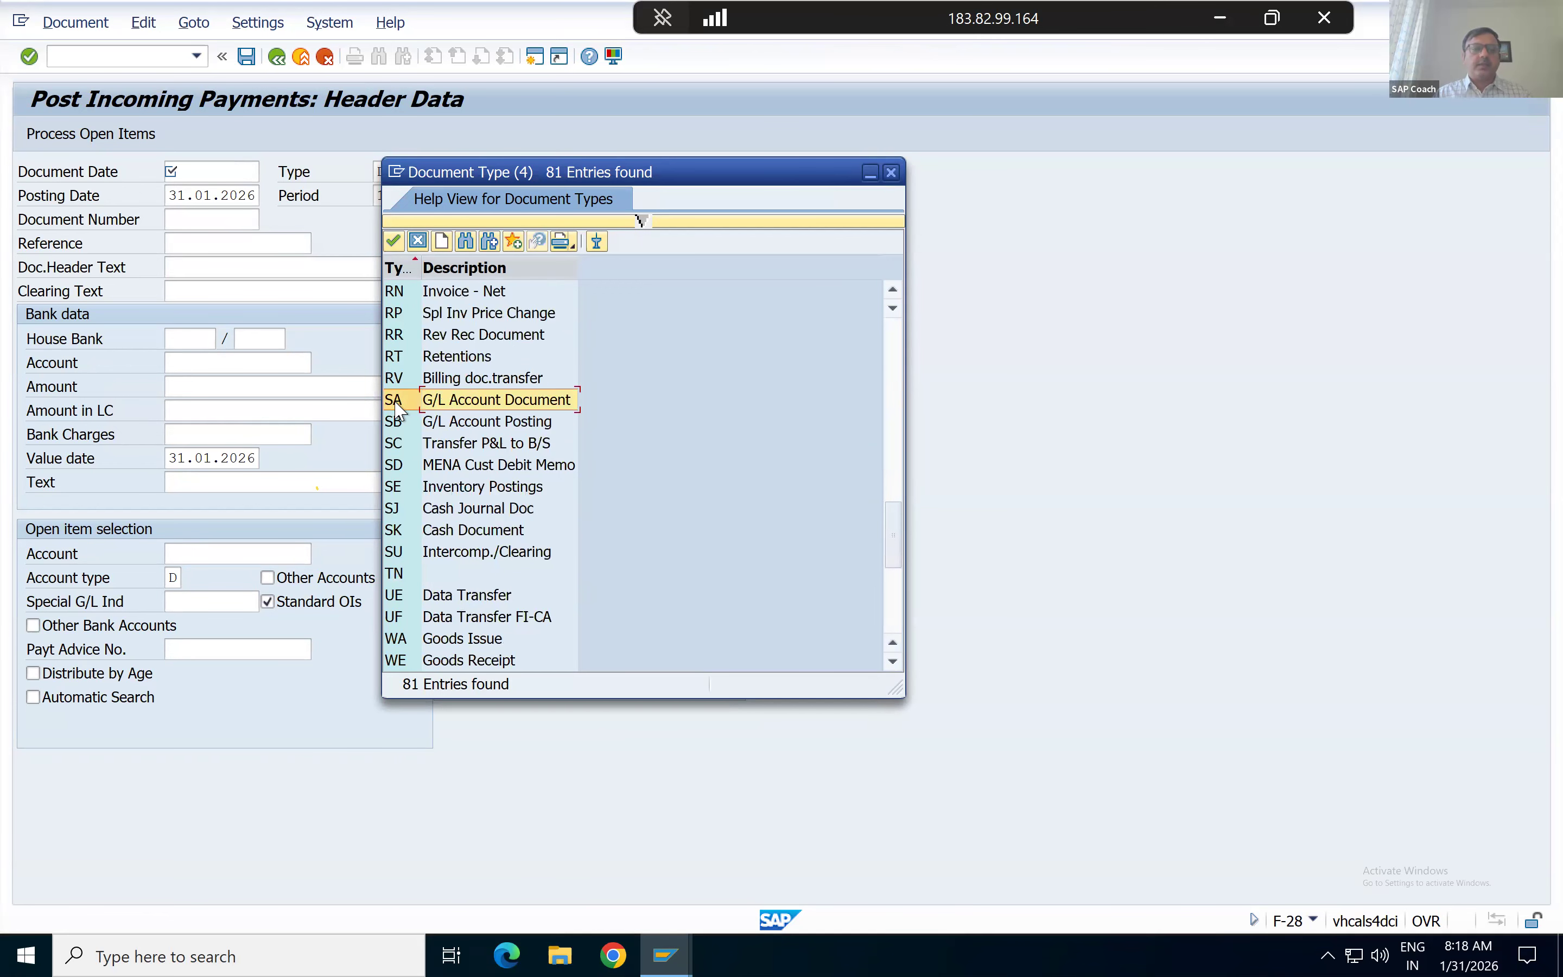
left_click(891, 173)
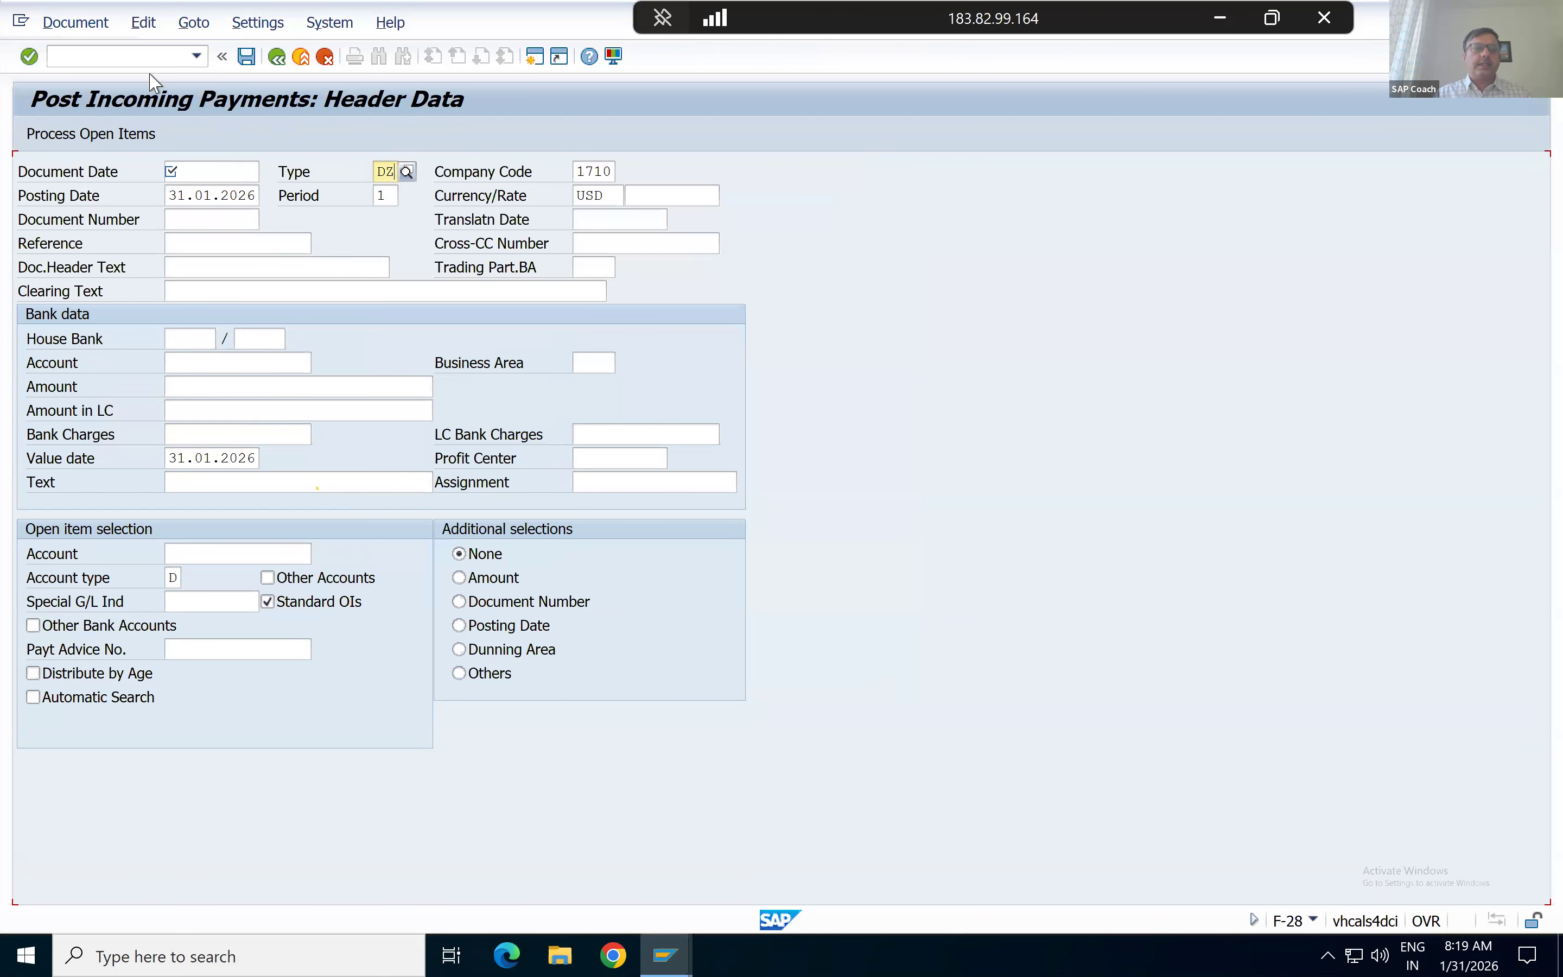
Switch from F-28 to transaction FB50 and check the default document type for G/L account documents.
type("/nfb50")
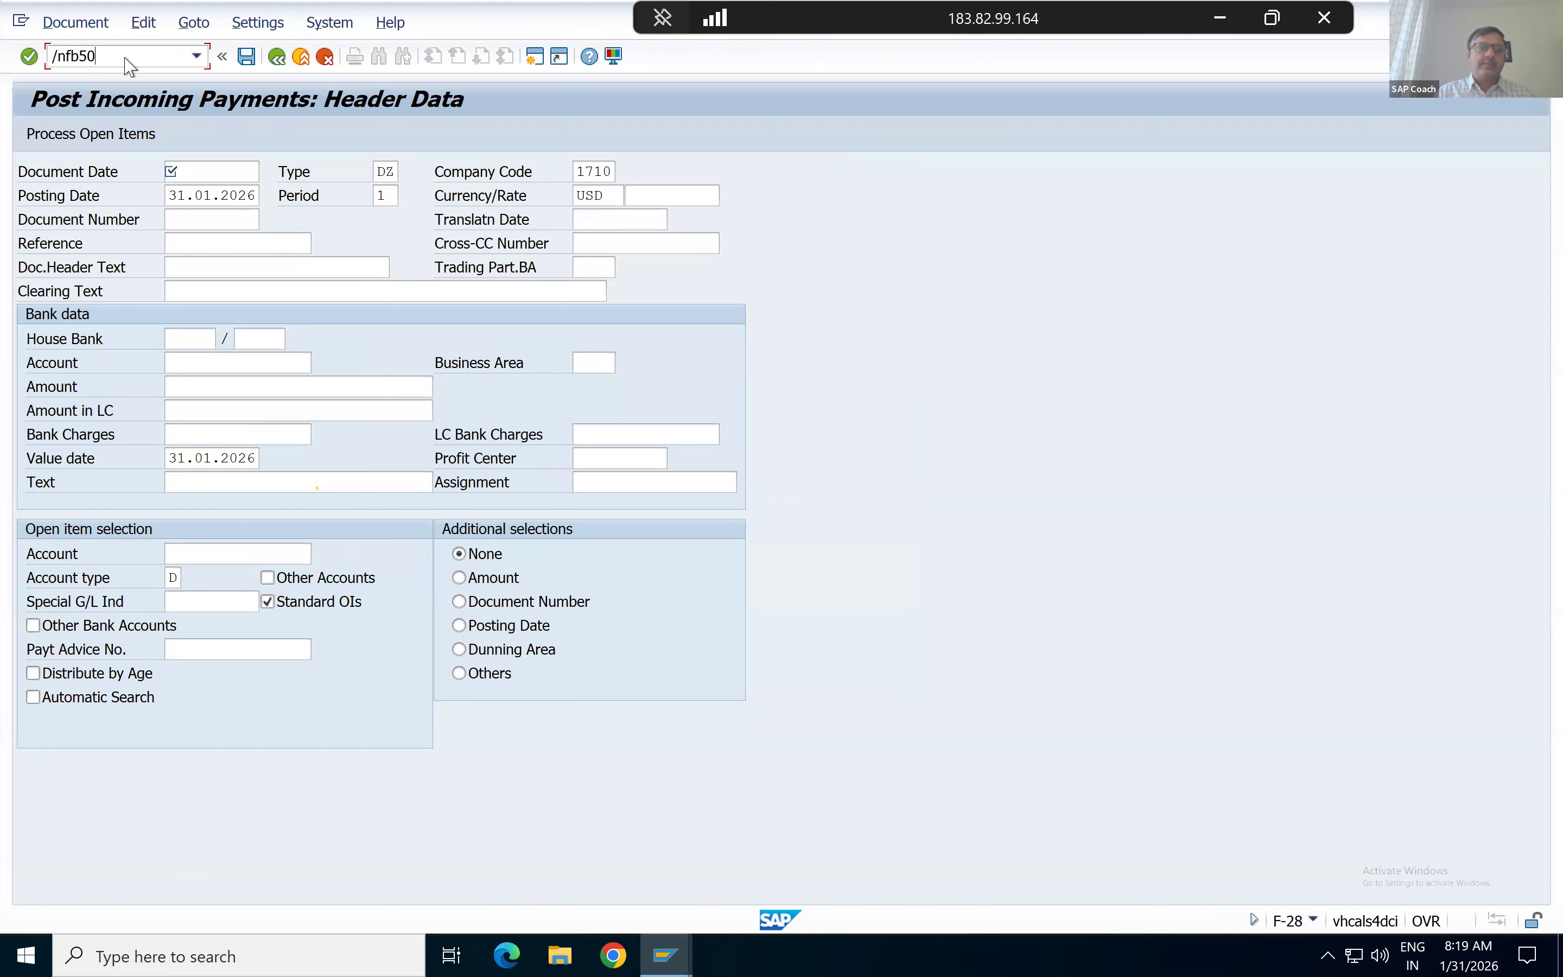
key("Return")
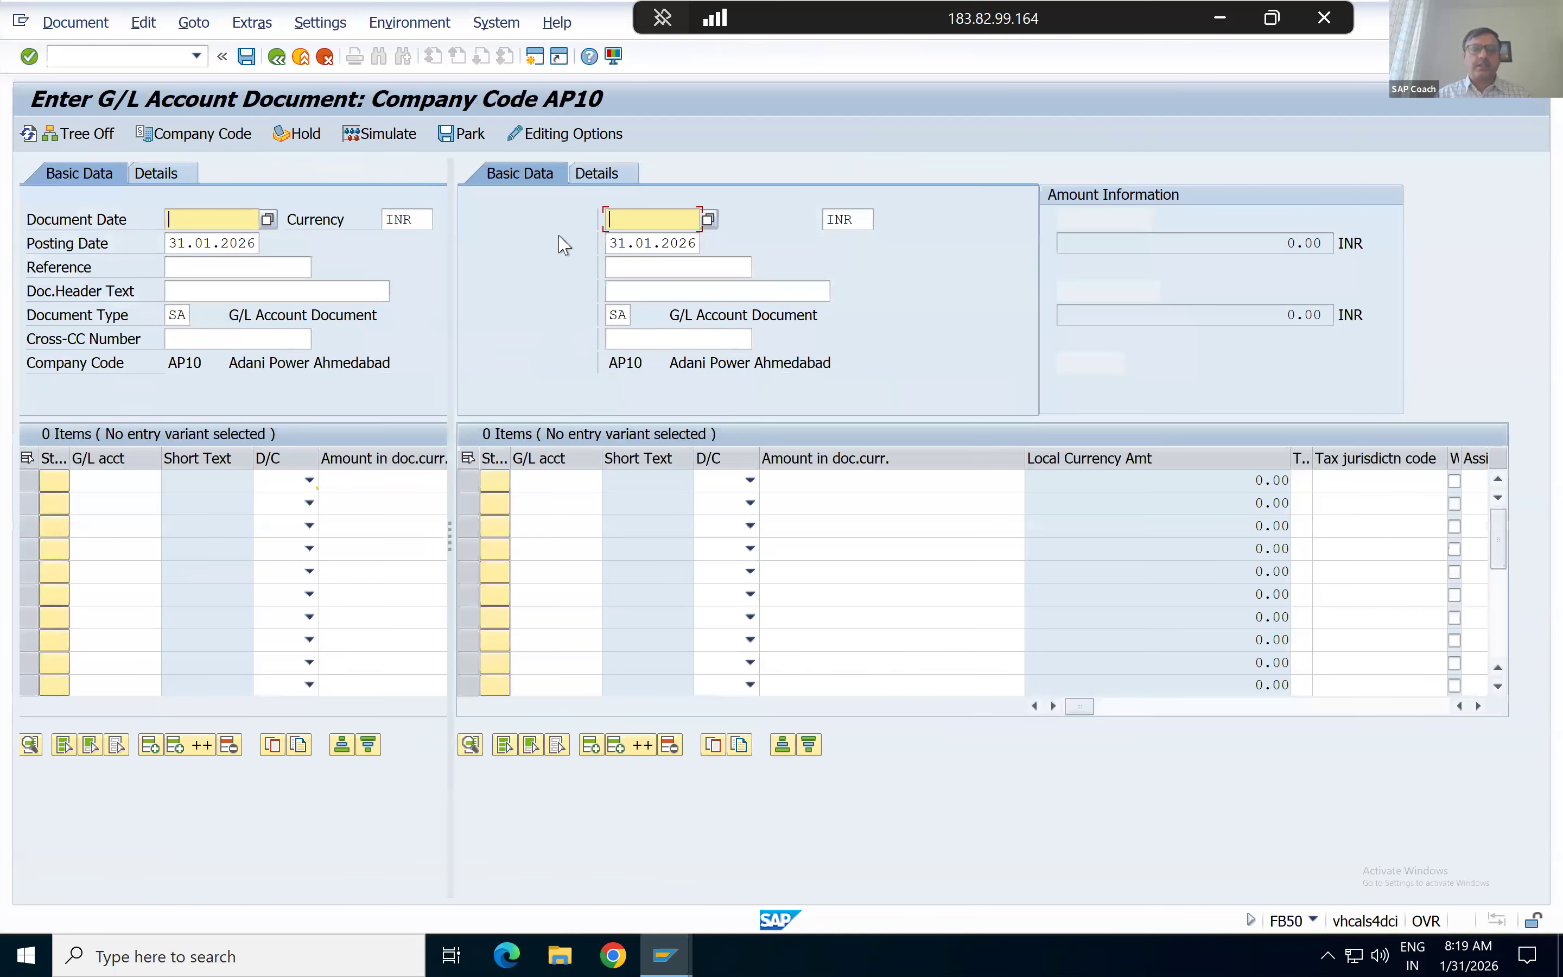
double_click(628, 316)
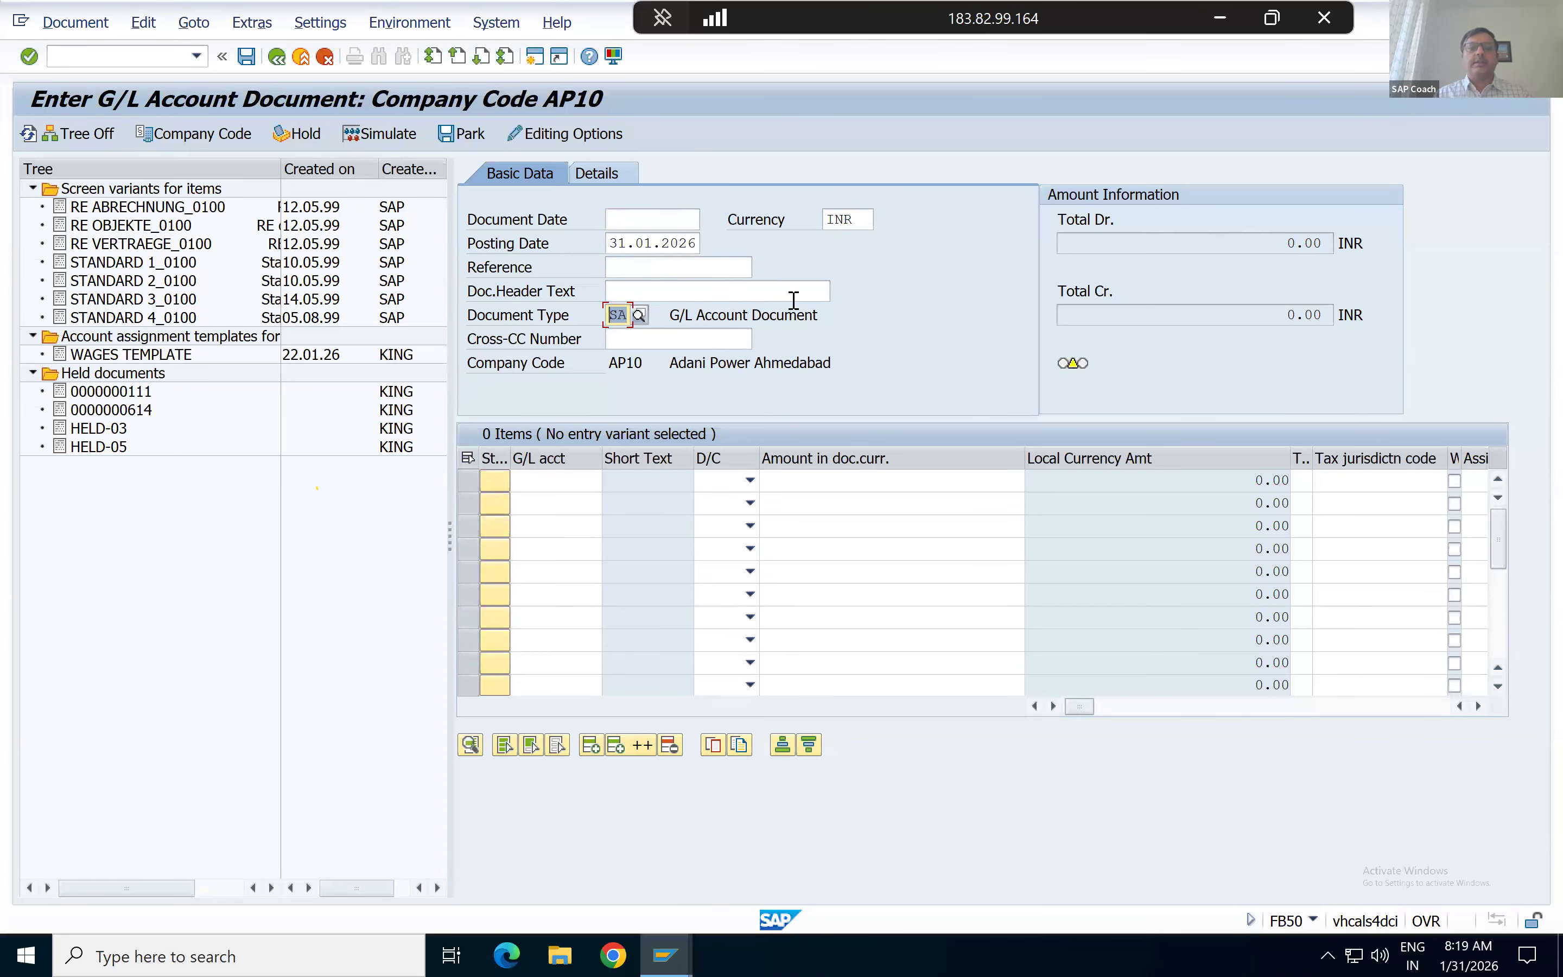
Leave FB50 without posting a document and return to the SAP Easy Access menu.
left_click(301, 57)
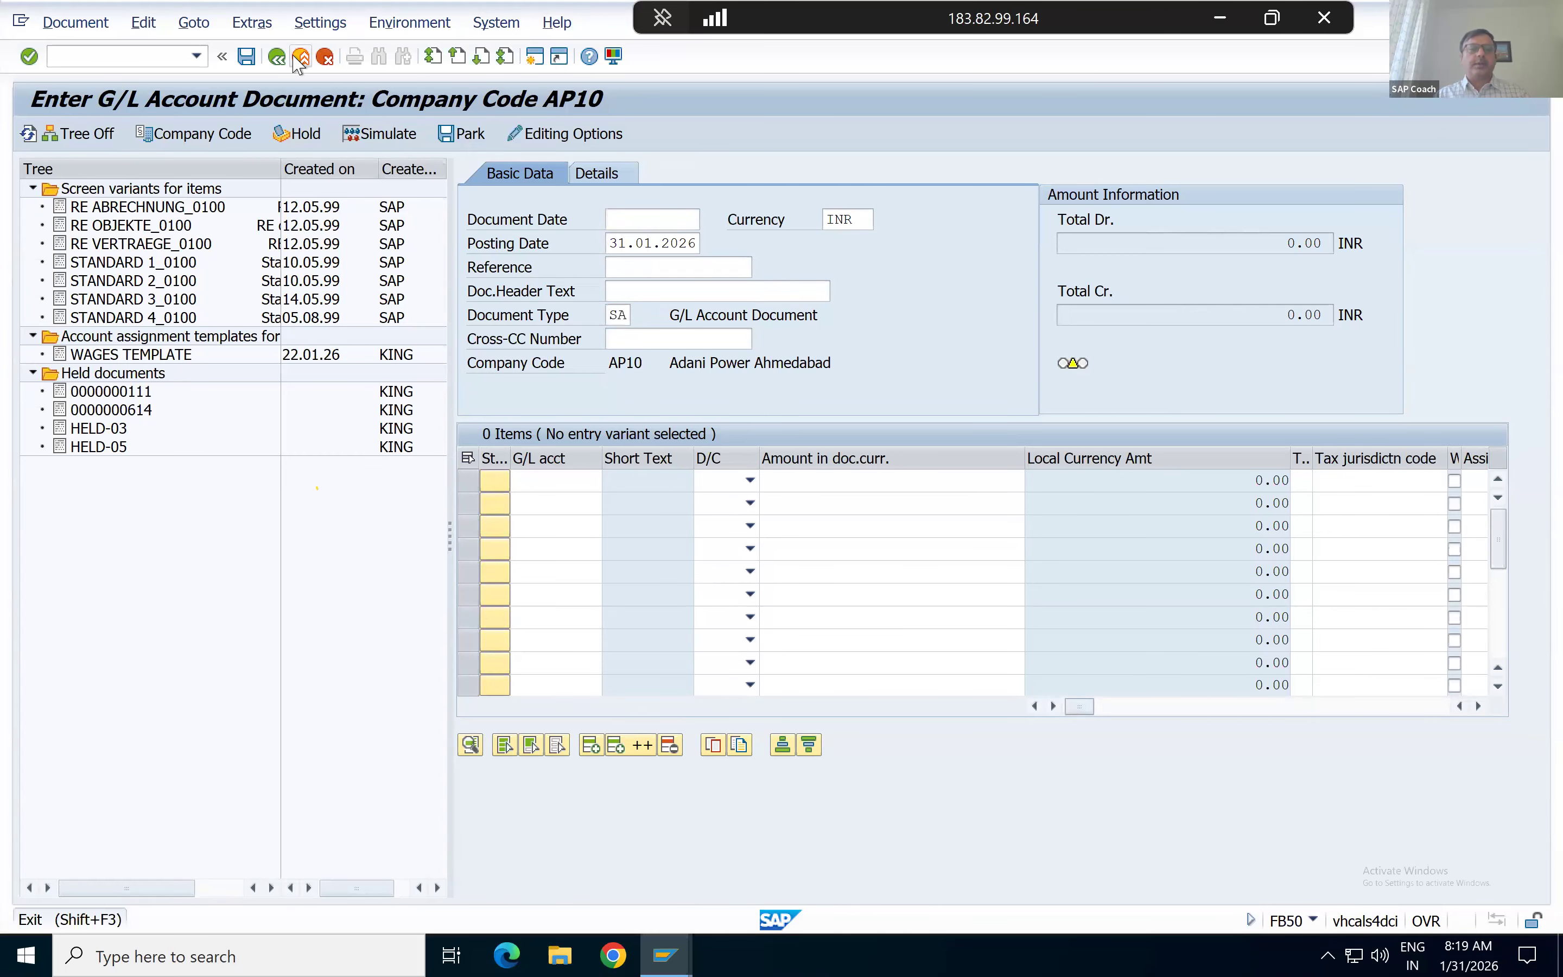
left_click(331, 445)
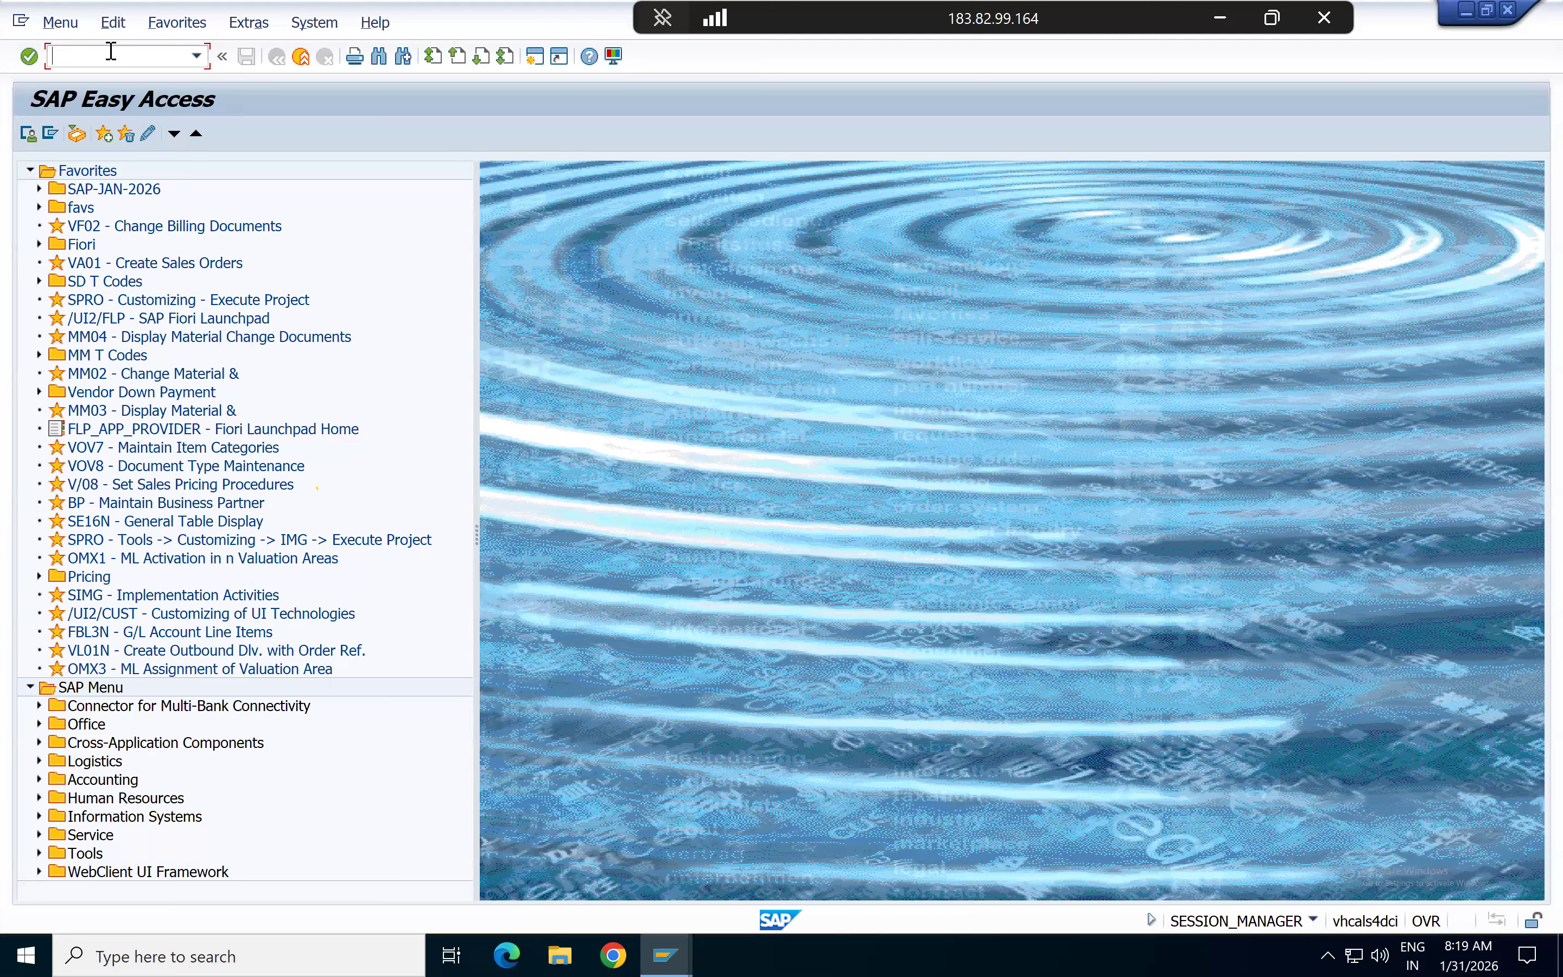
type("f")
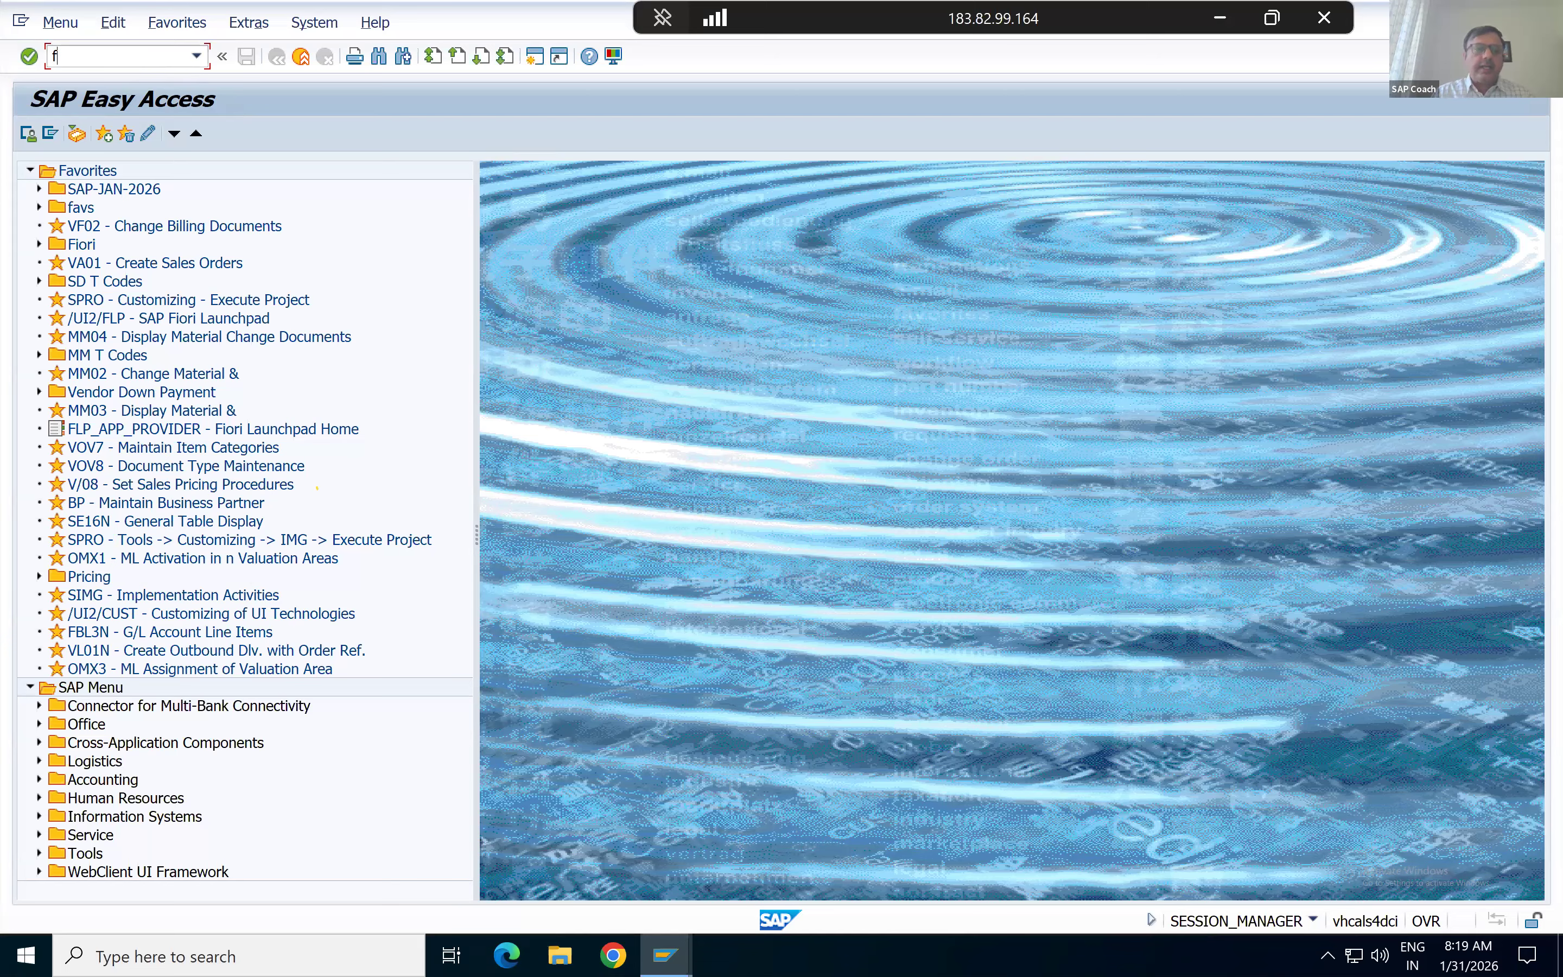
type("bl1n")
key("Return")
type("FBL1")
key("BackSpace")
type("5N")
key("BackSpace")
key("BackSpace")
type("1N")
Open transaction FBZP for payment program customizing, briefly open the payment methods per country/region, and return to the overview.
left_click(30, 170)
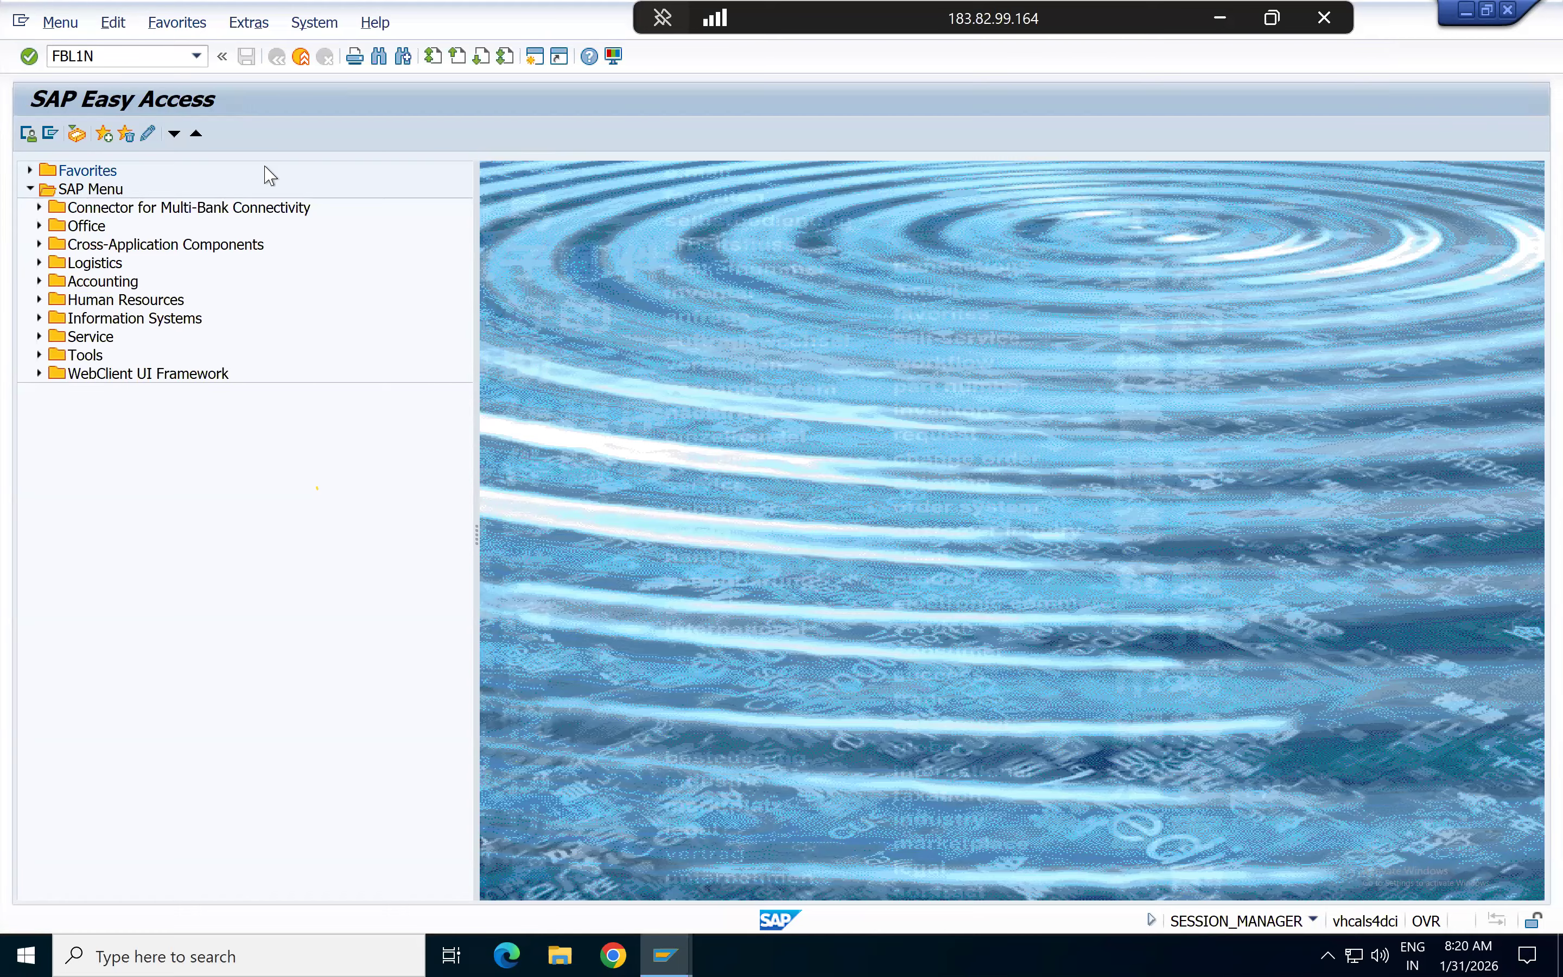
left_click(146, 57)
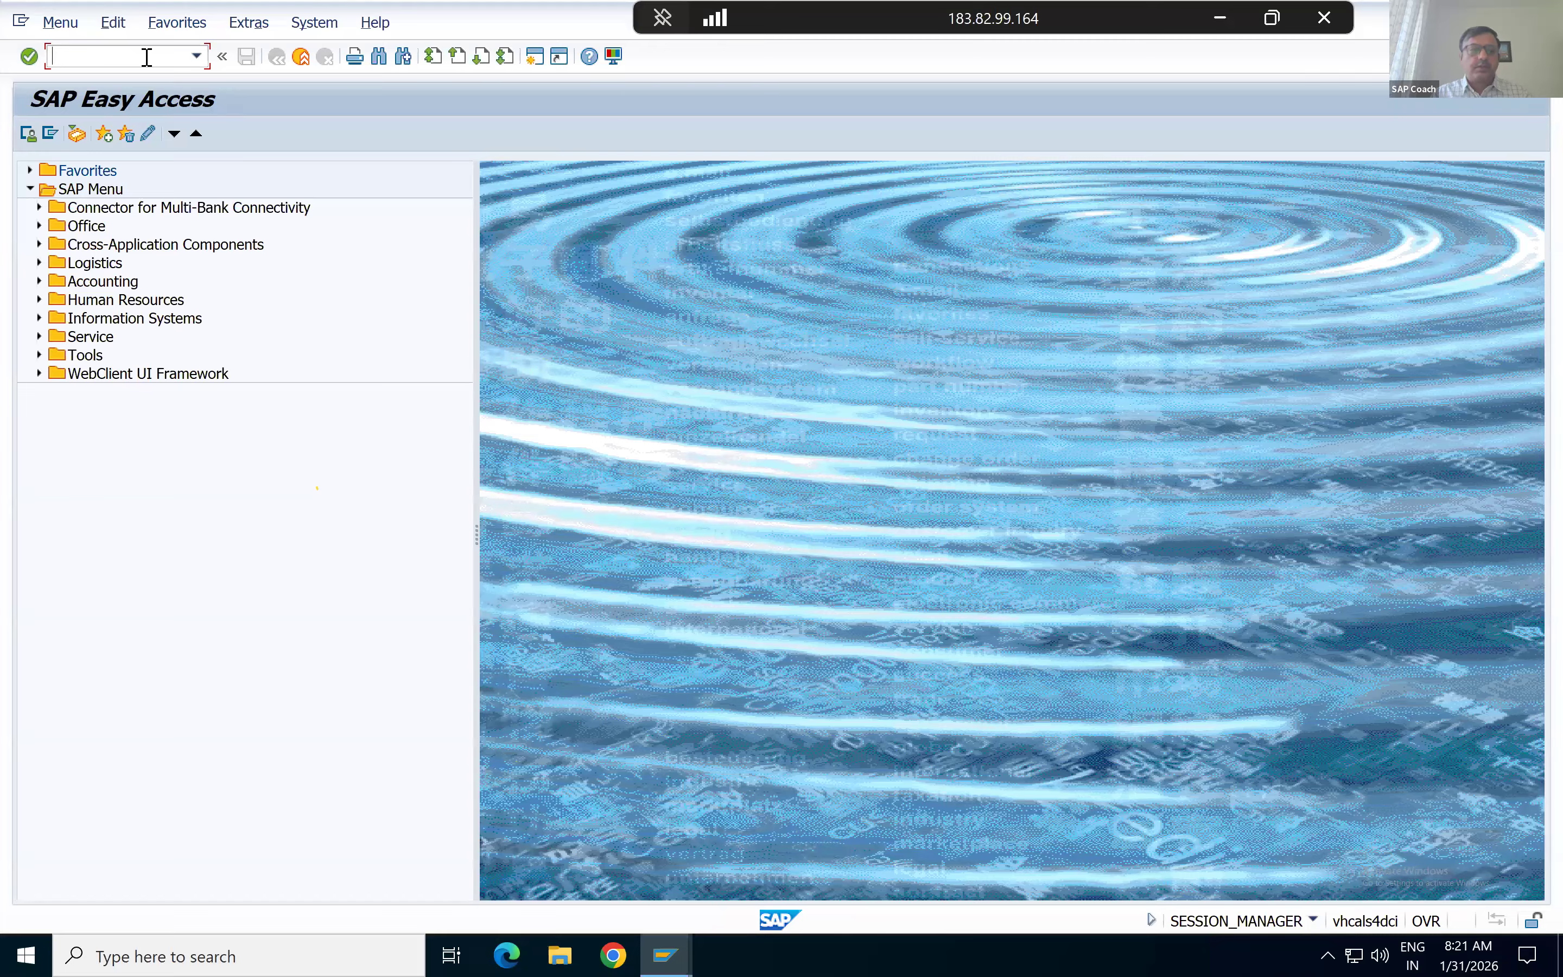
type("FBZP")
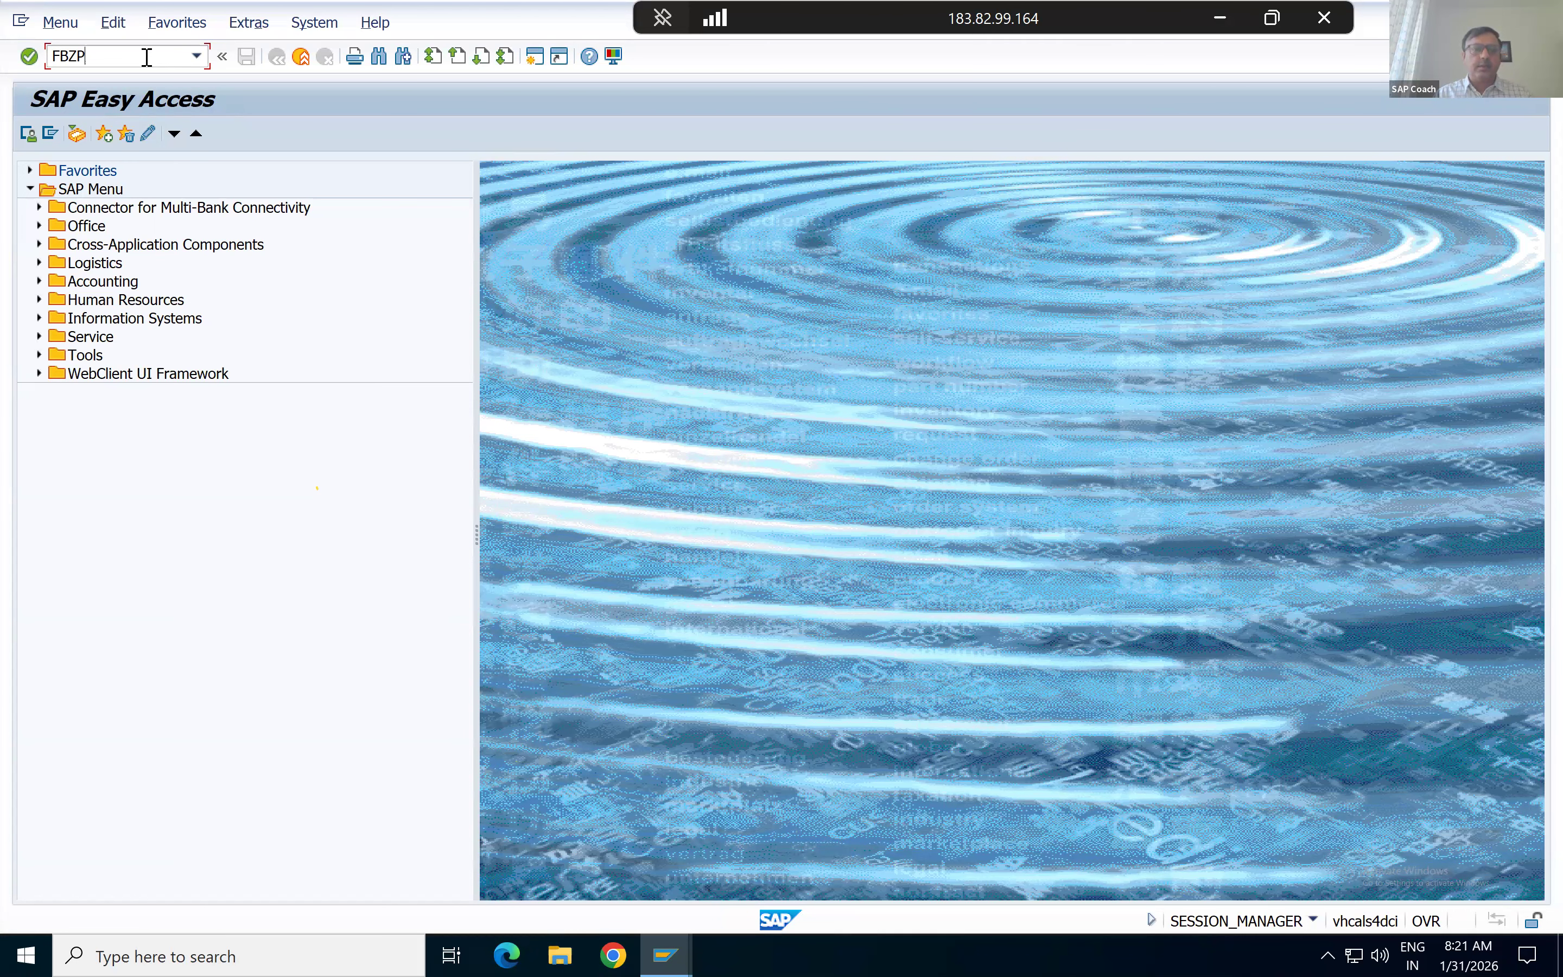
key("Return")
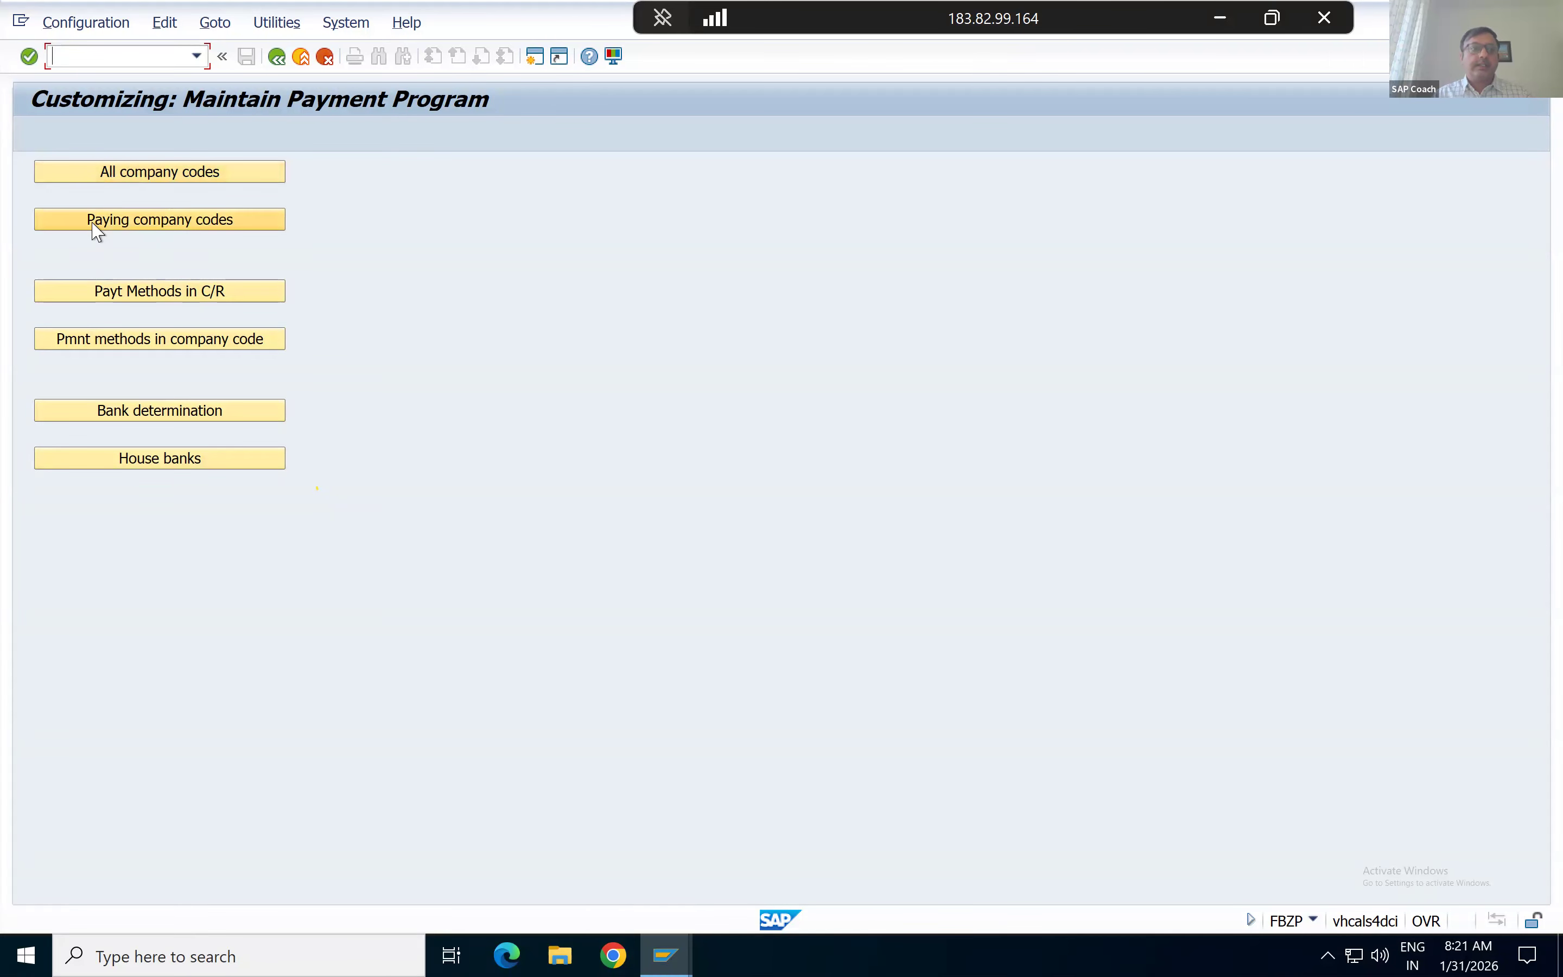
left_click(103, 295)
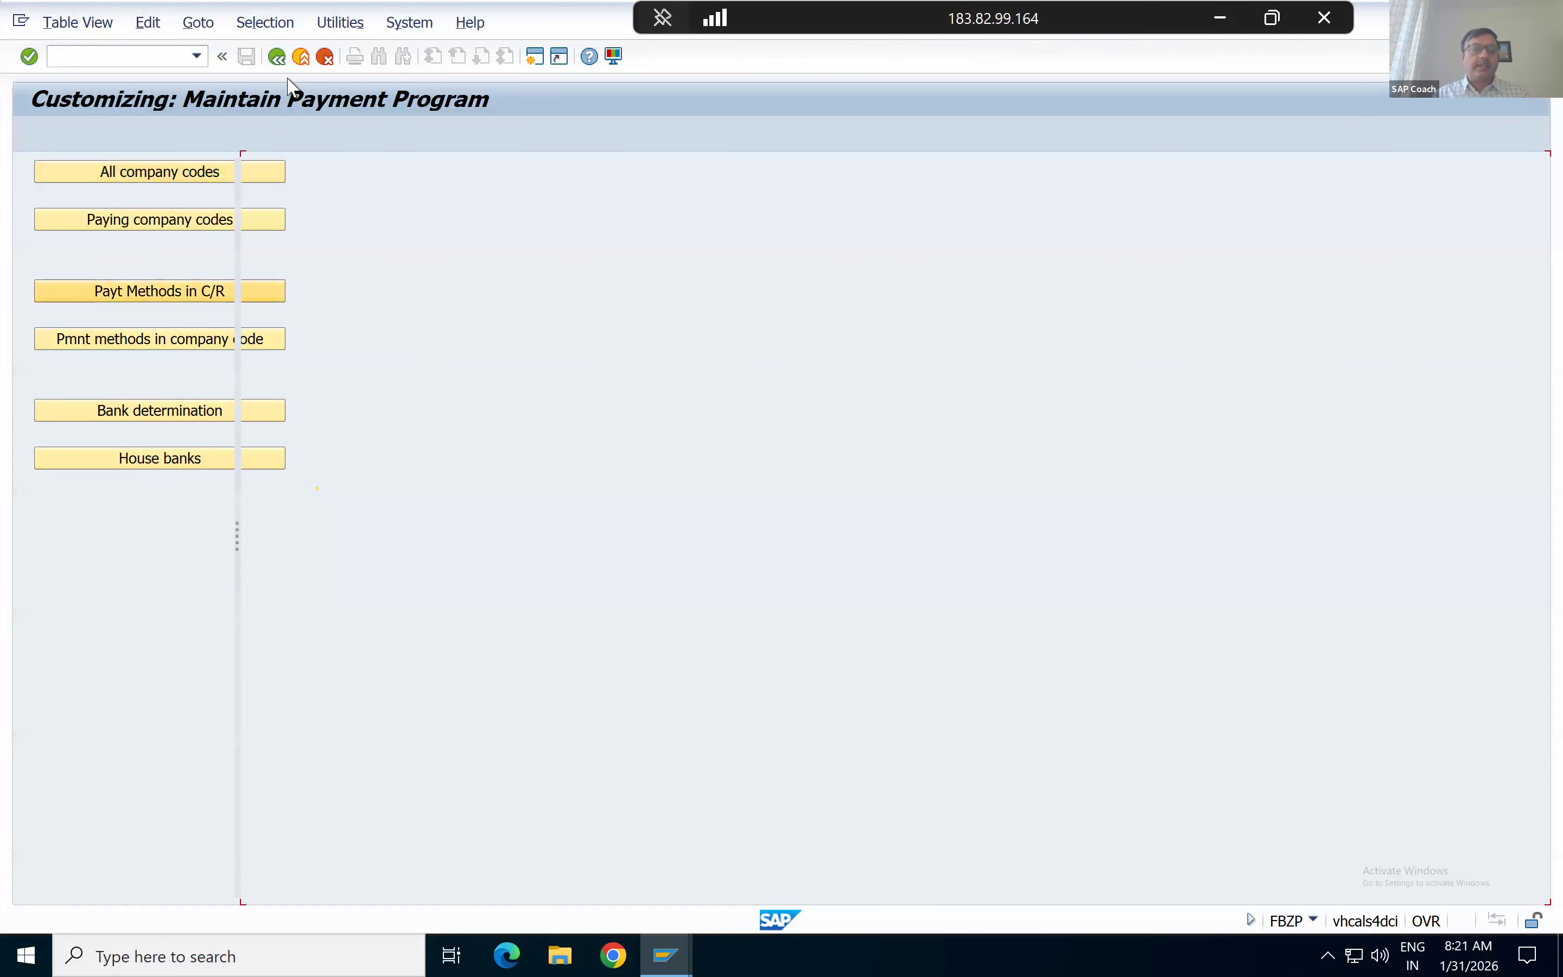
left_click(277, 57)
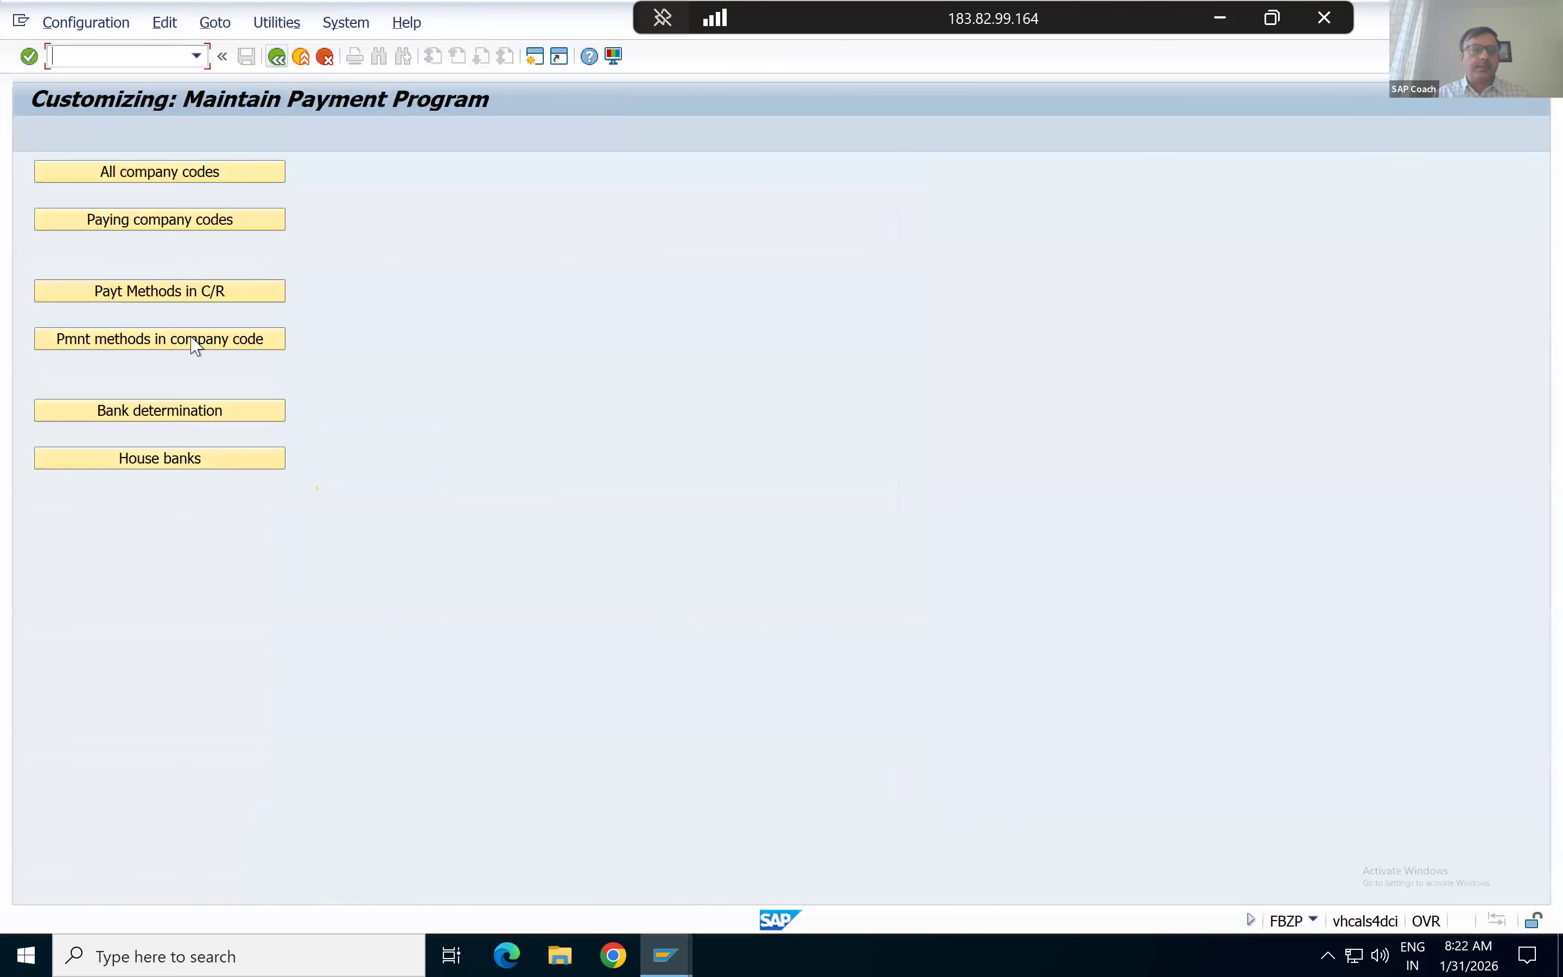
Review the house bank ranking order for paying company code 1301 in bank determination, and return to the payment program overview.
left_click(149, 417)
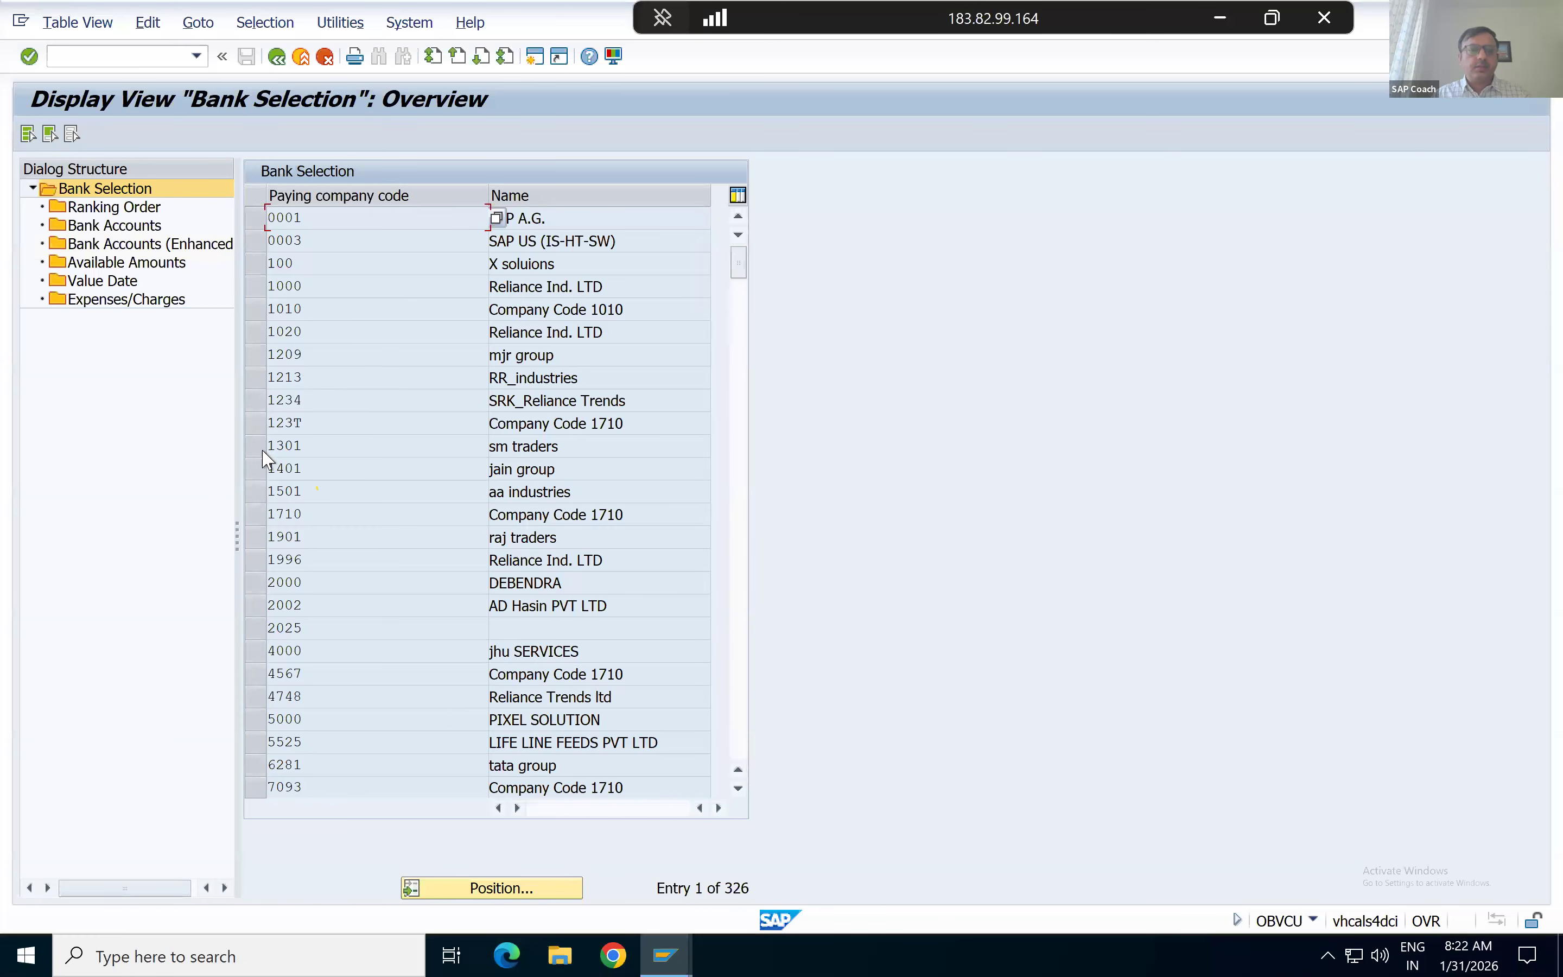
left_click(265, 446)
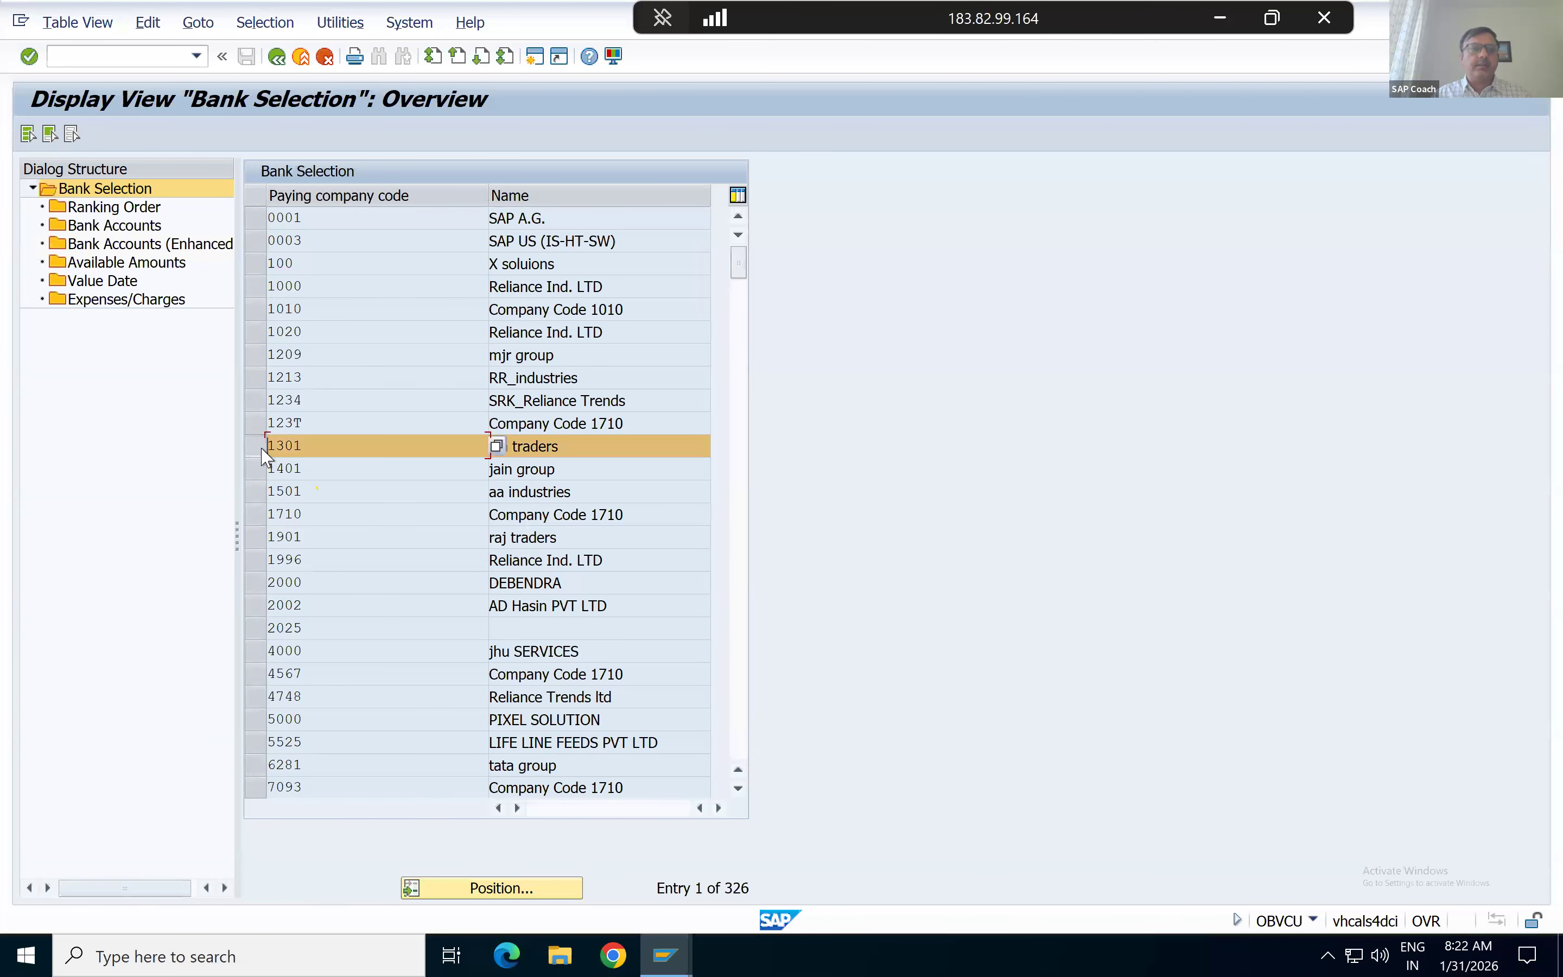
double_click(110, 208)
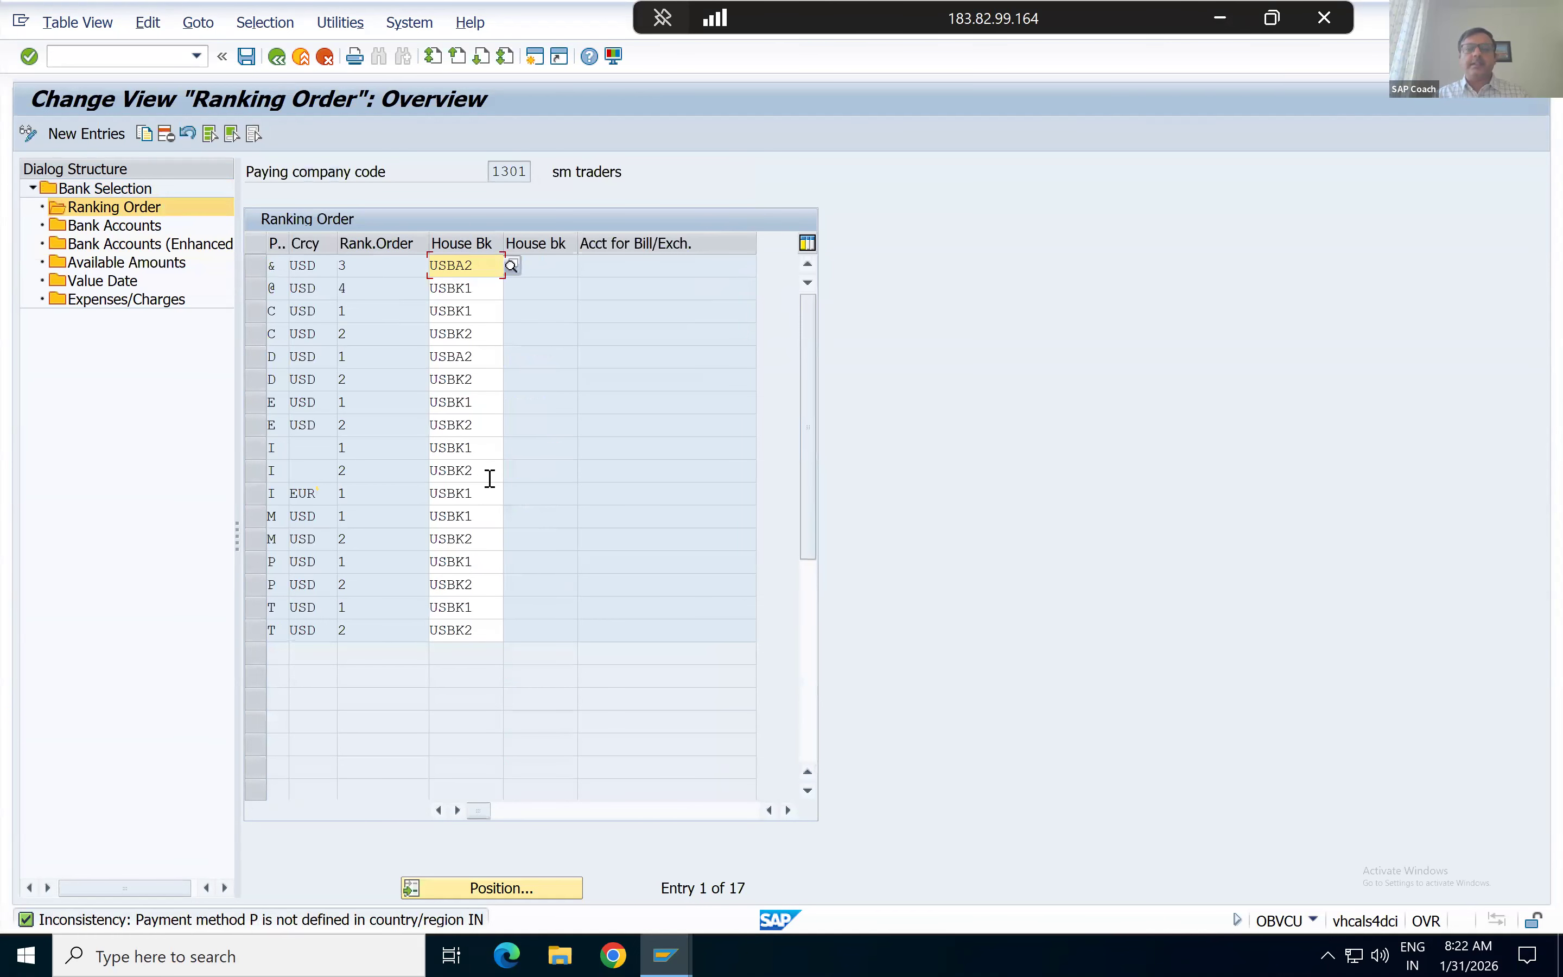
left_click(481, 447)
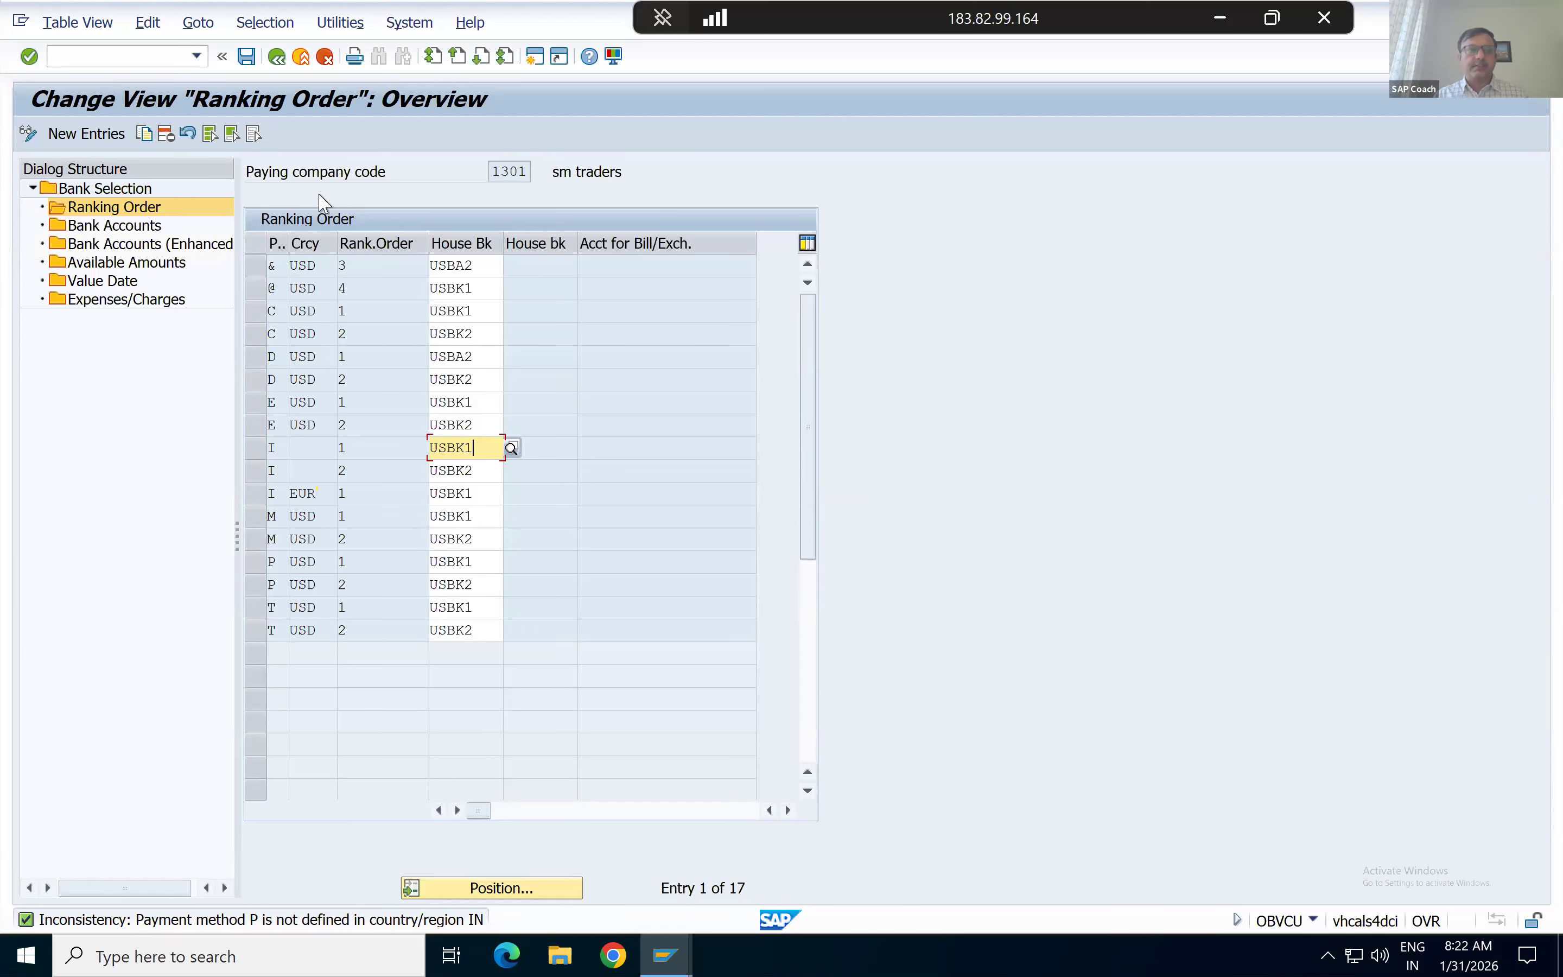
left_click(277, 58)
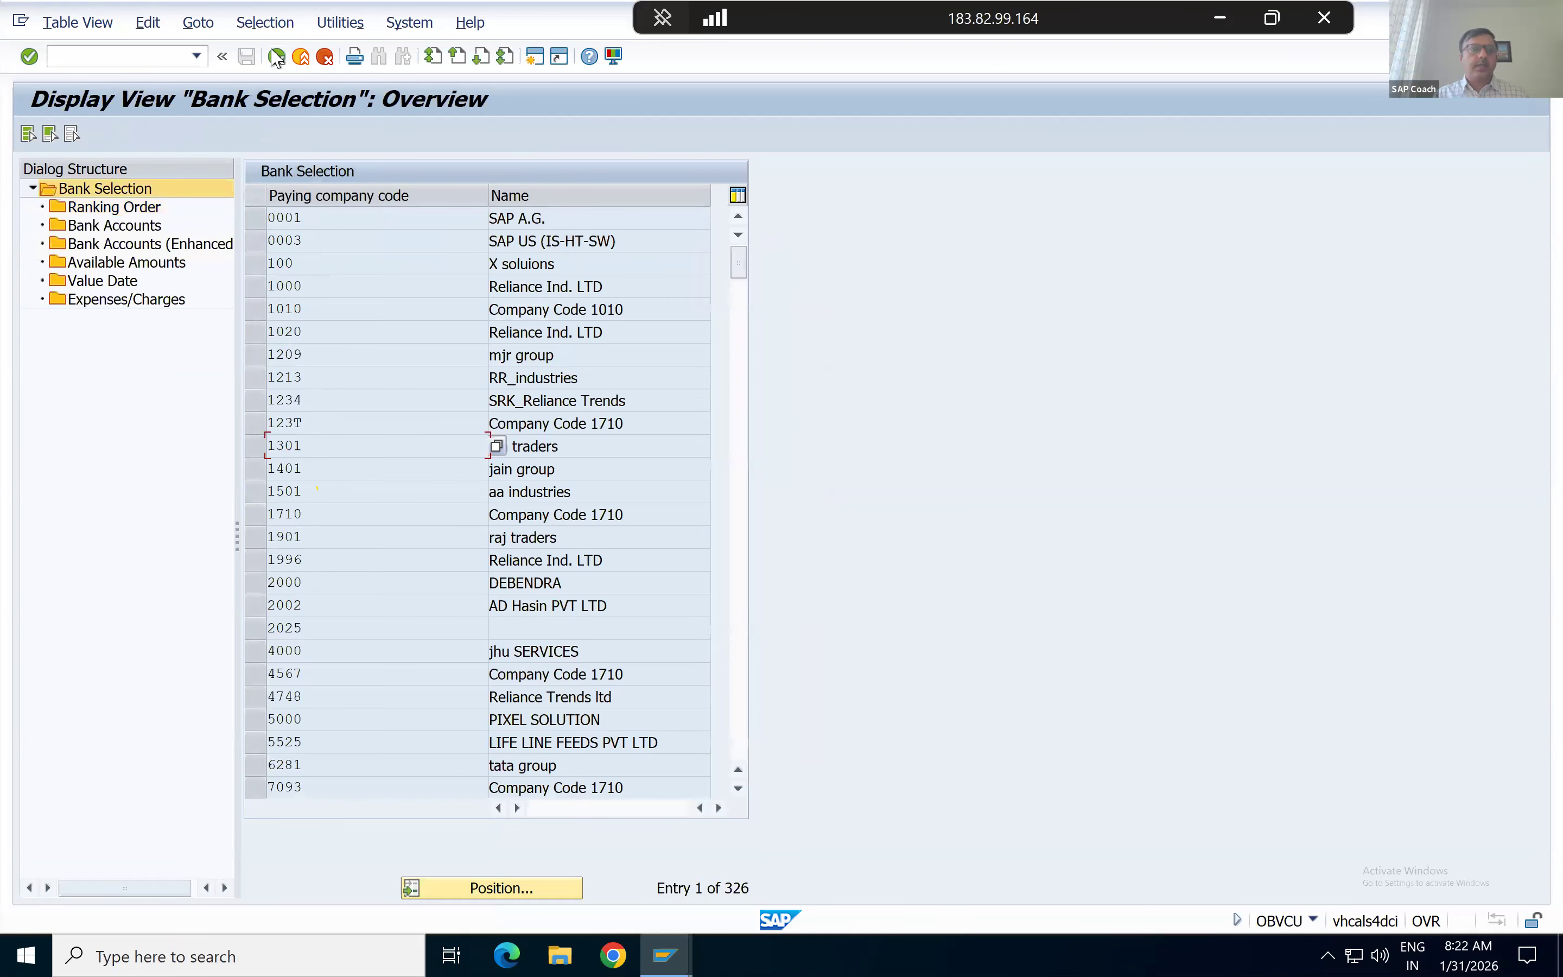
left_click(278, 58)
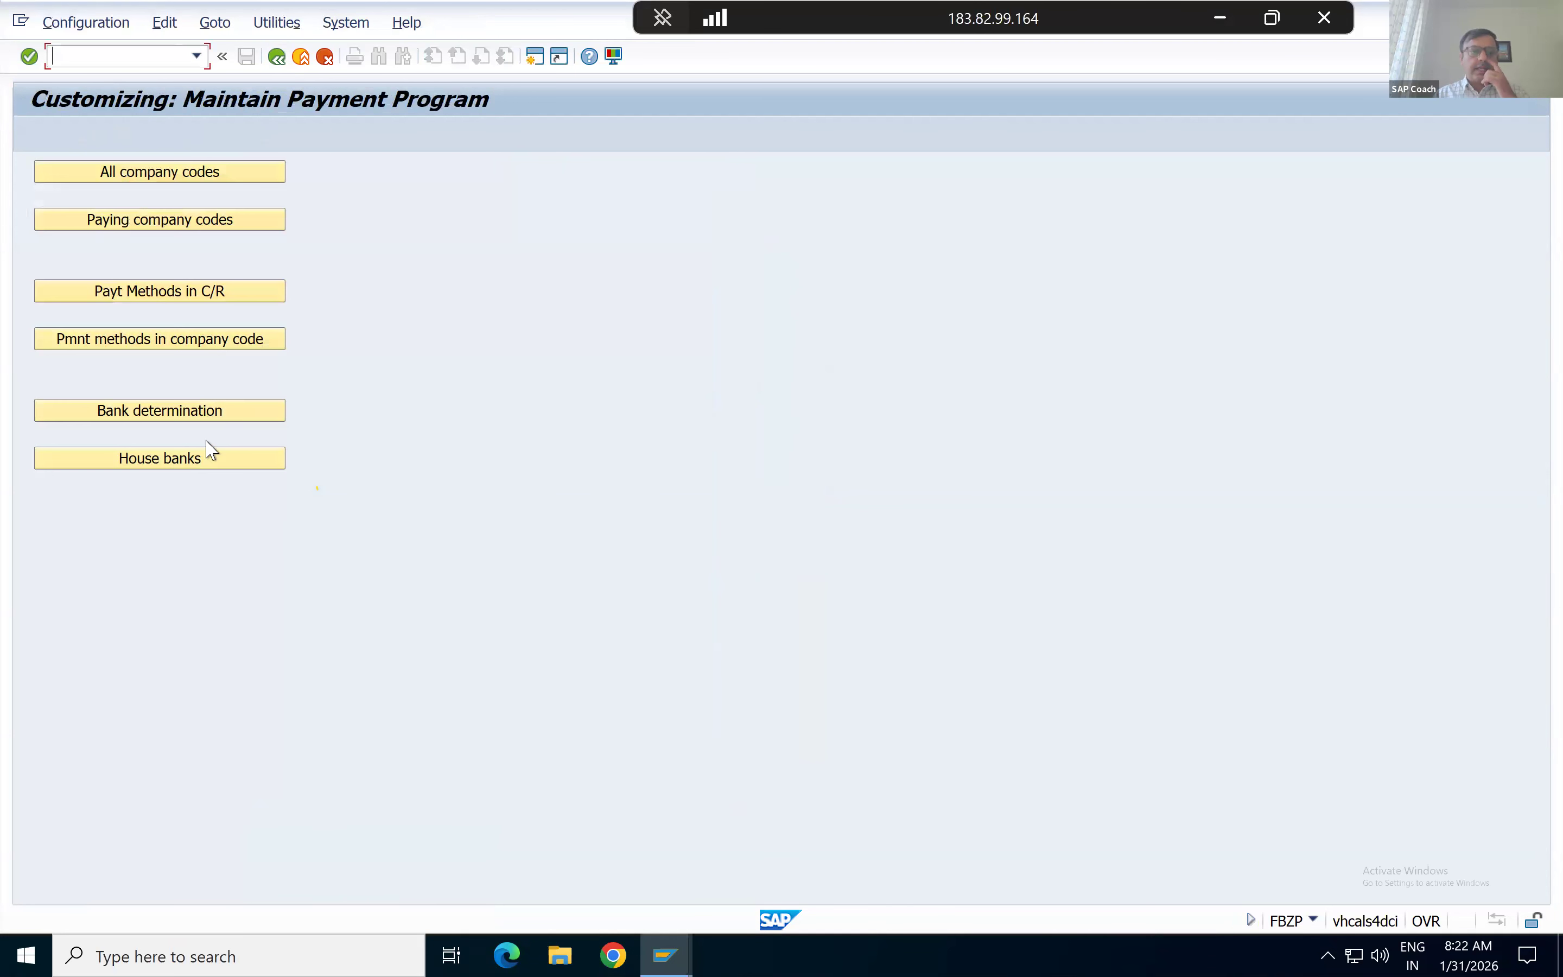
Open the house bank customizing, position the list on company code 1710 and display its house banks.
left_click(158, 459)
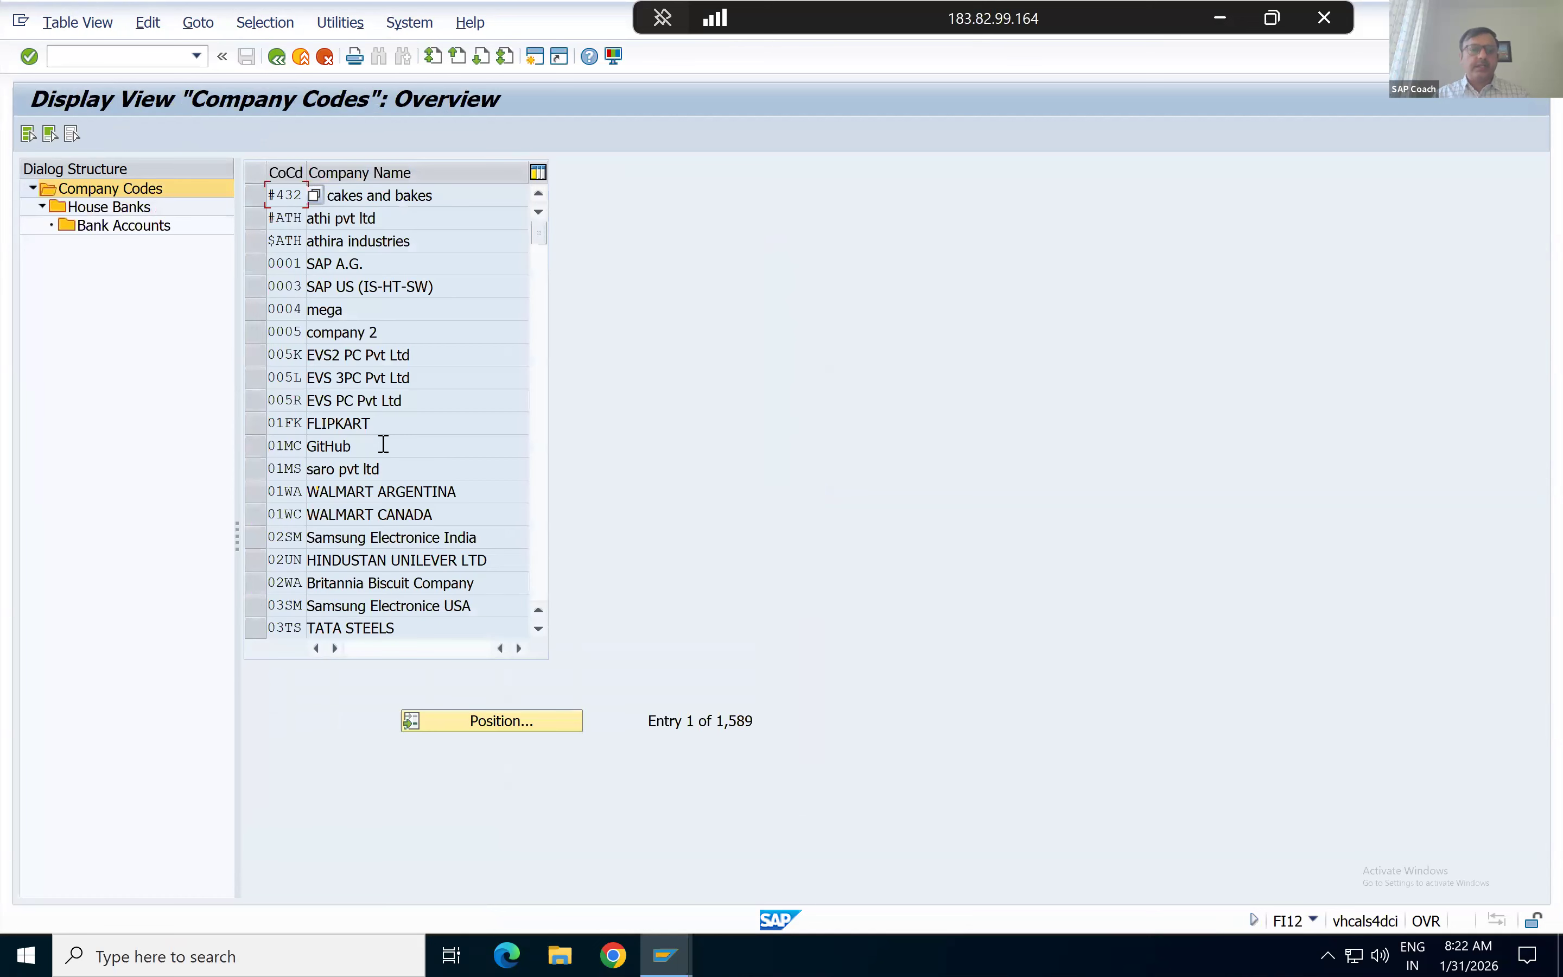
left_click(468, 722)
type("1710")
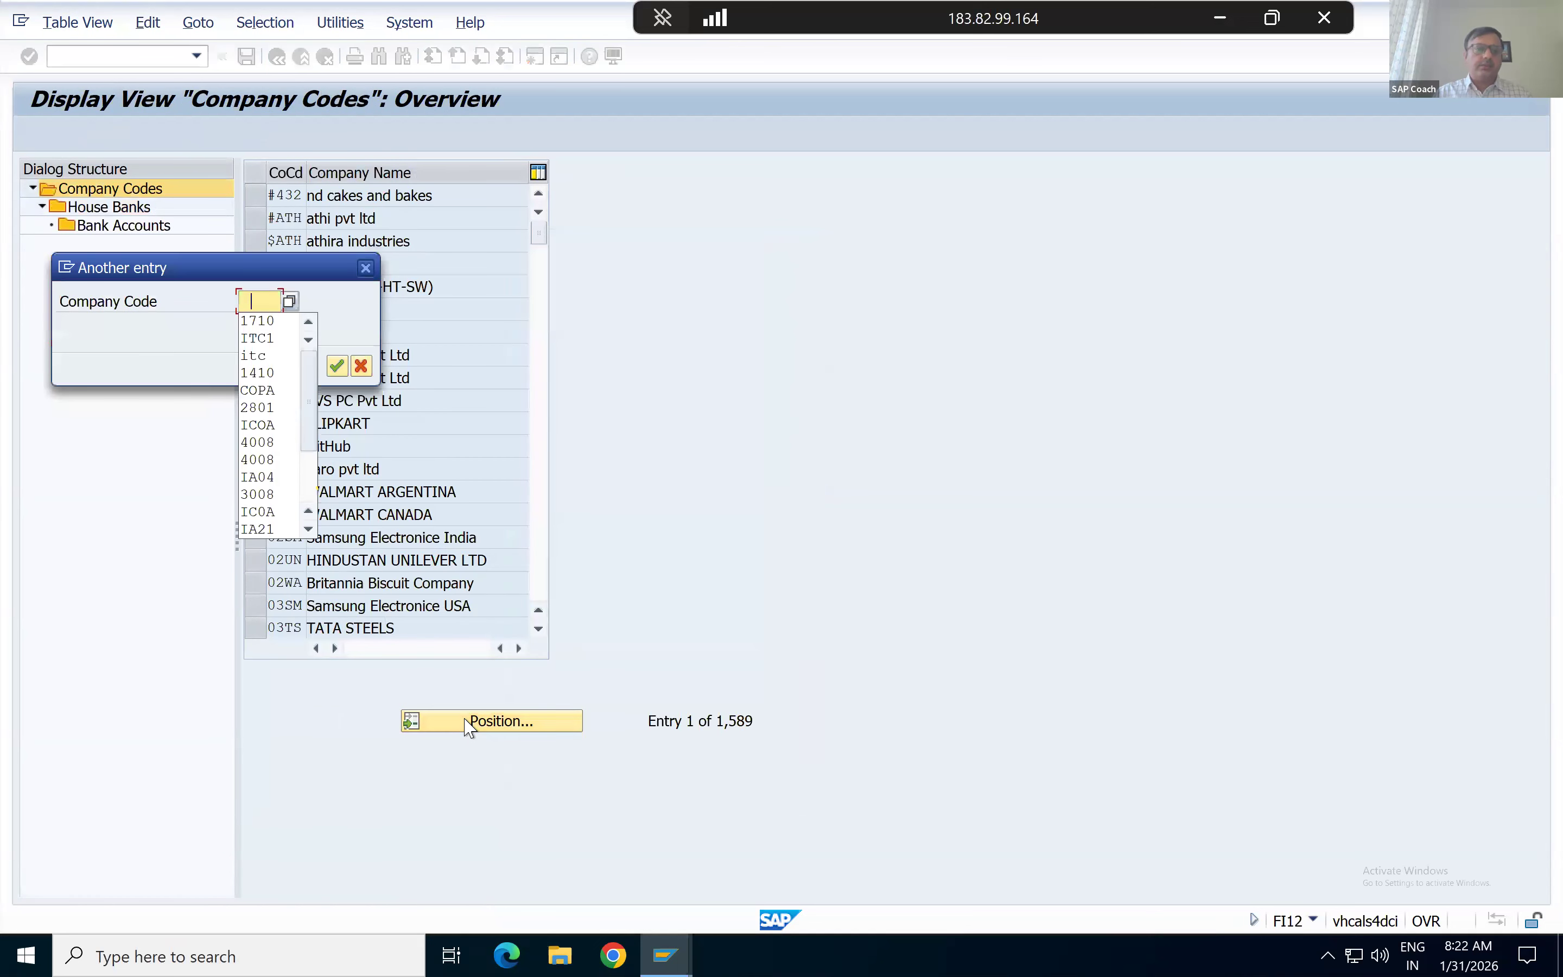
key("Return")
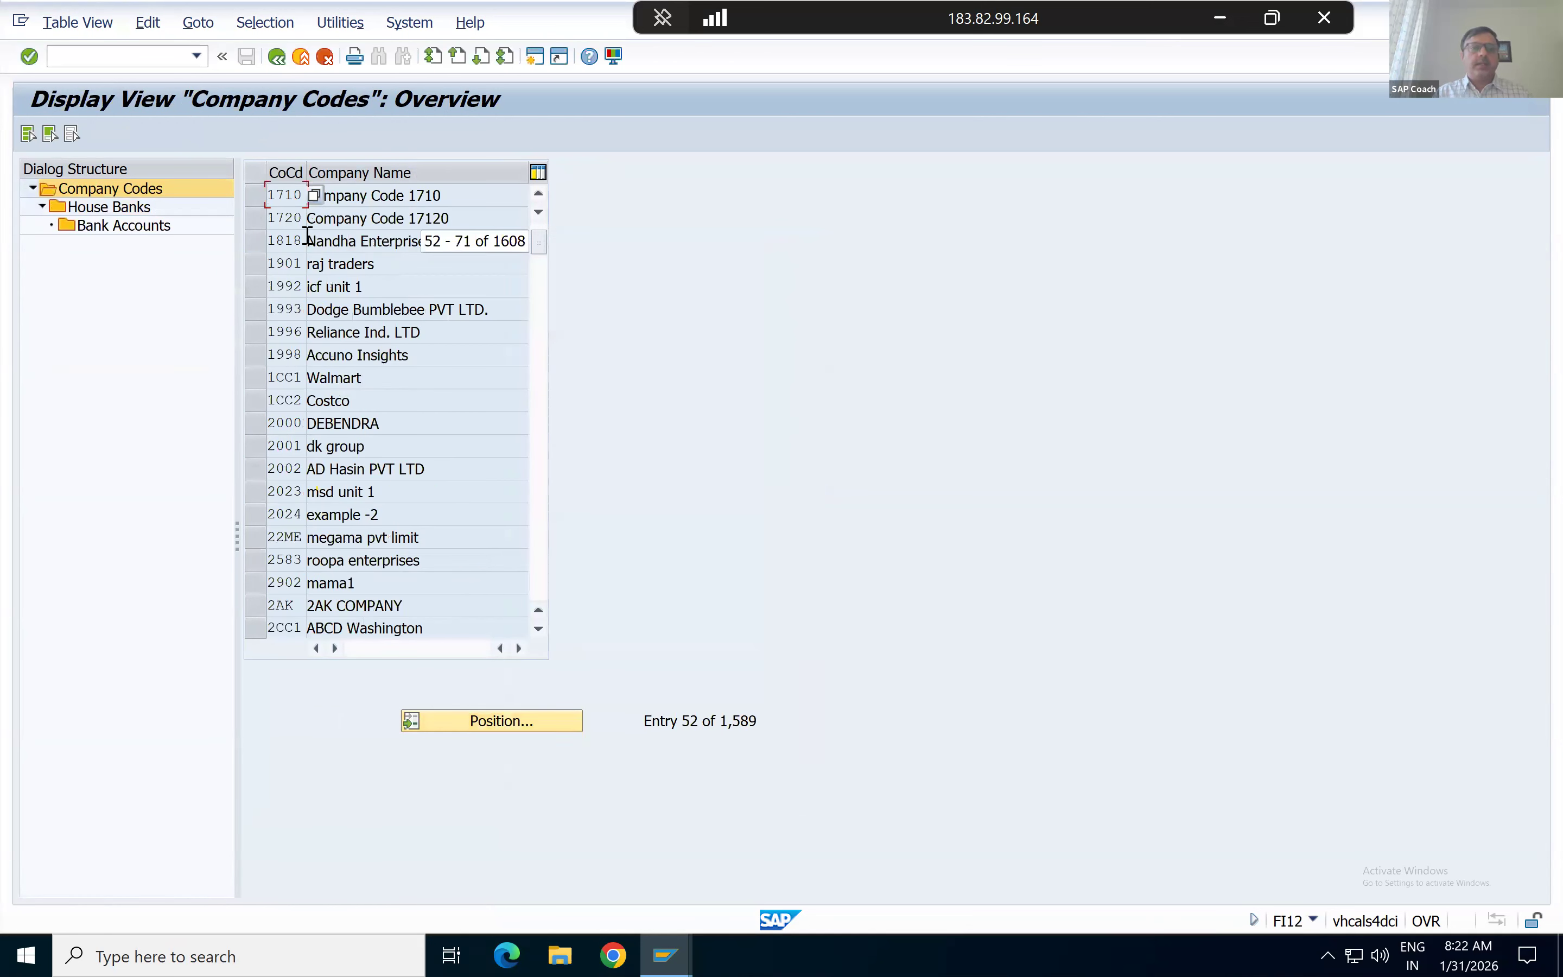
left_click(255, 195)
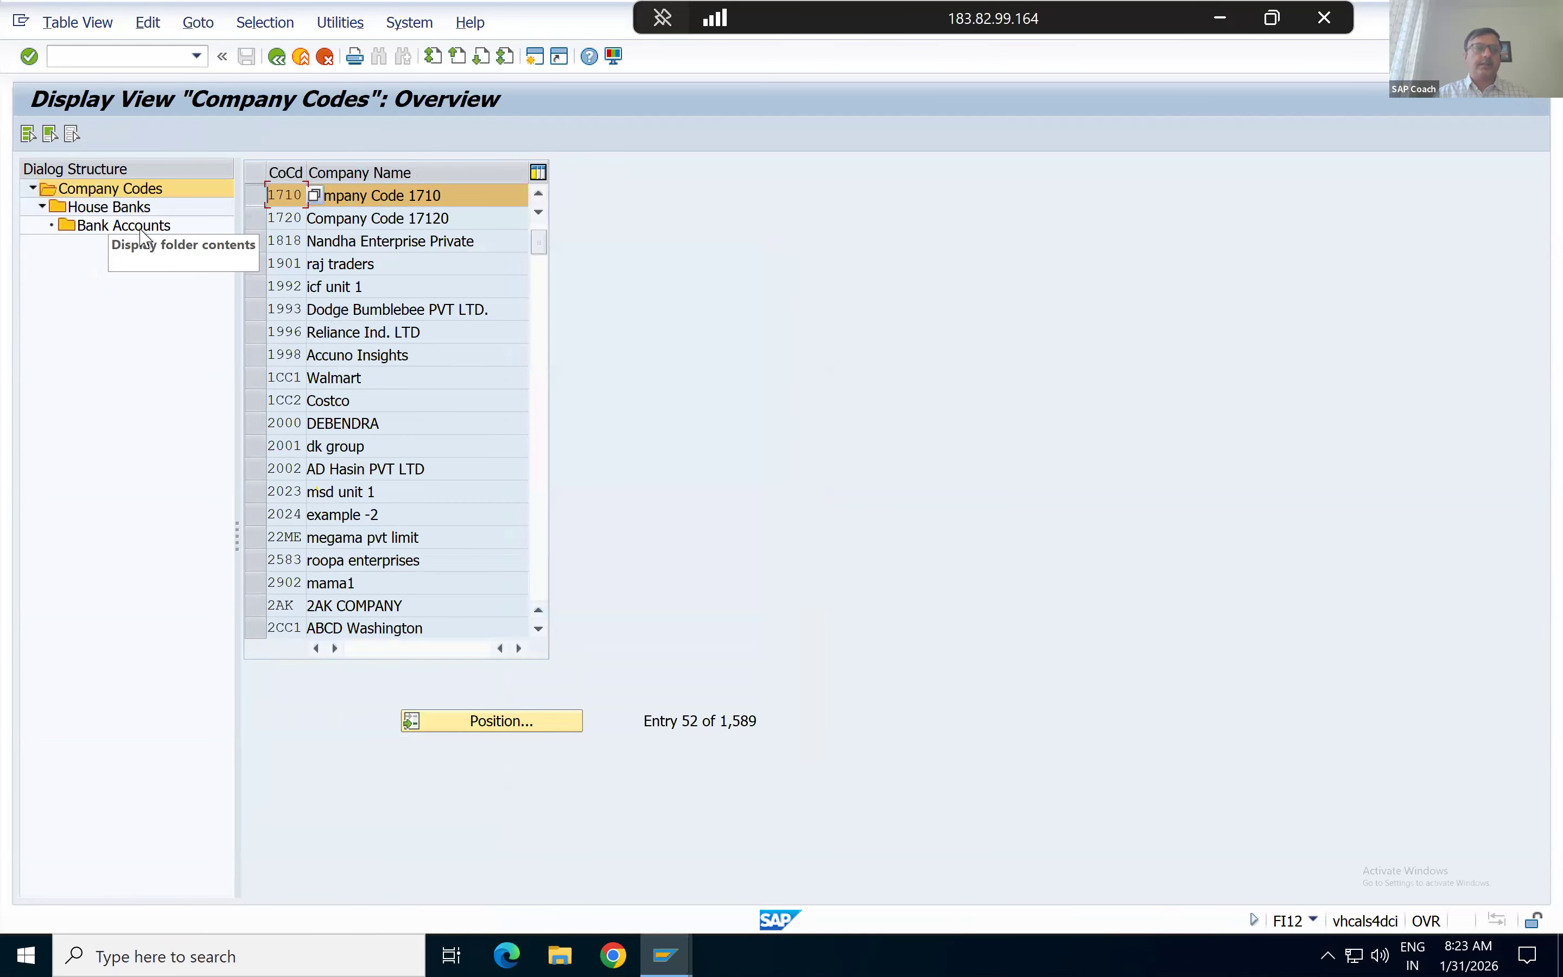
double_click(123, 208)
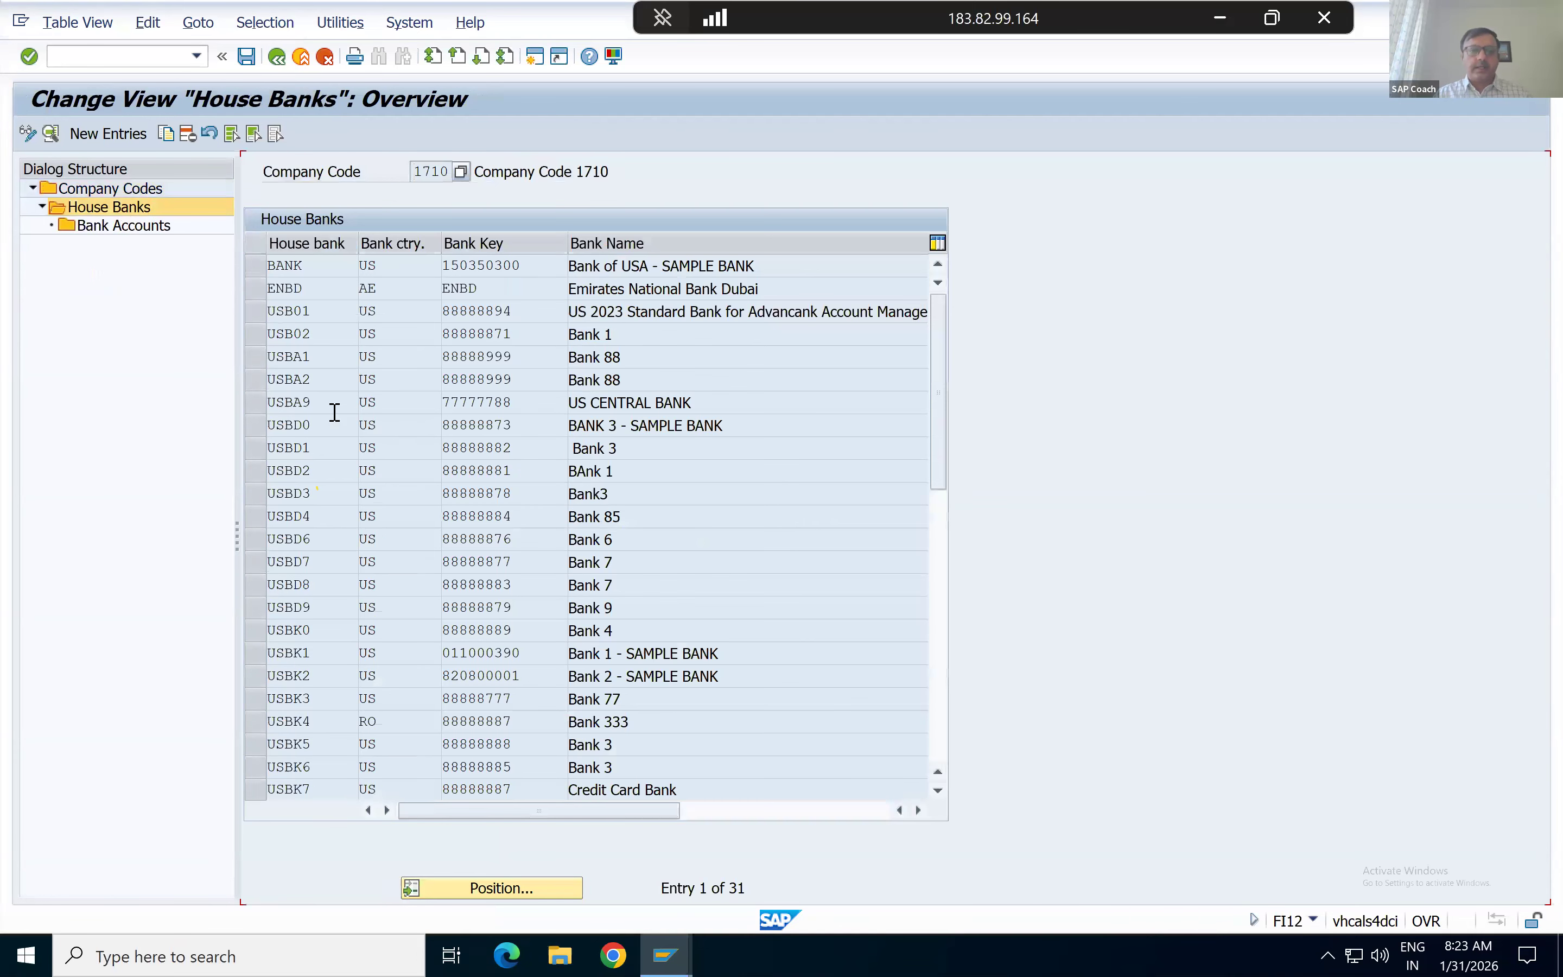
Display the bank account details of house bank USBA2 in read-only mode.
left_click(255, 380)
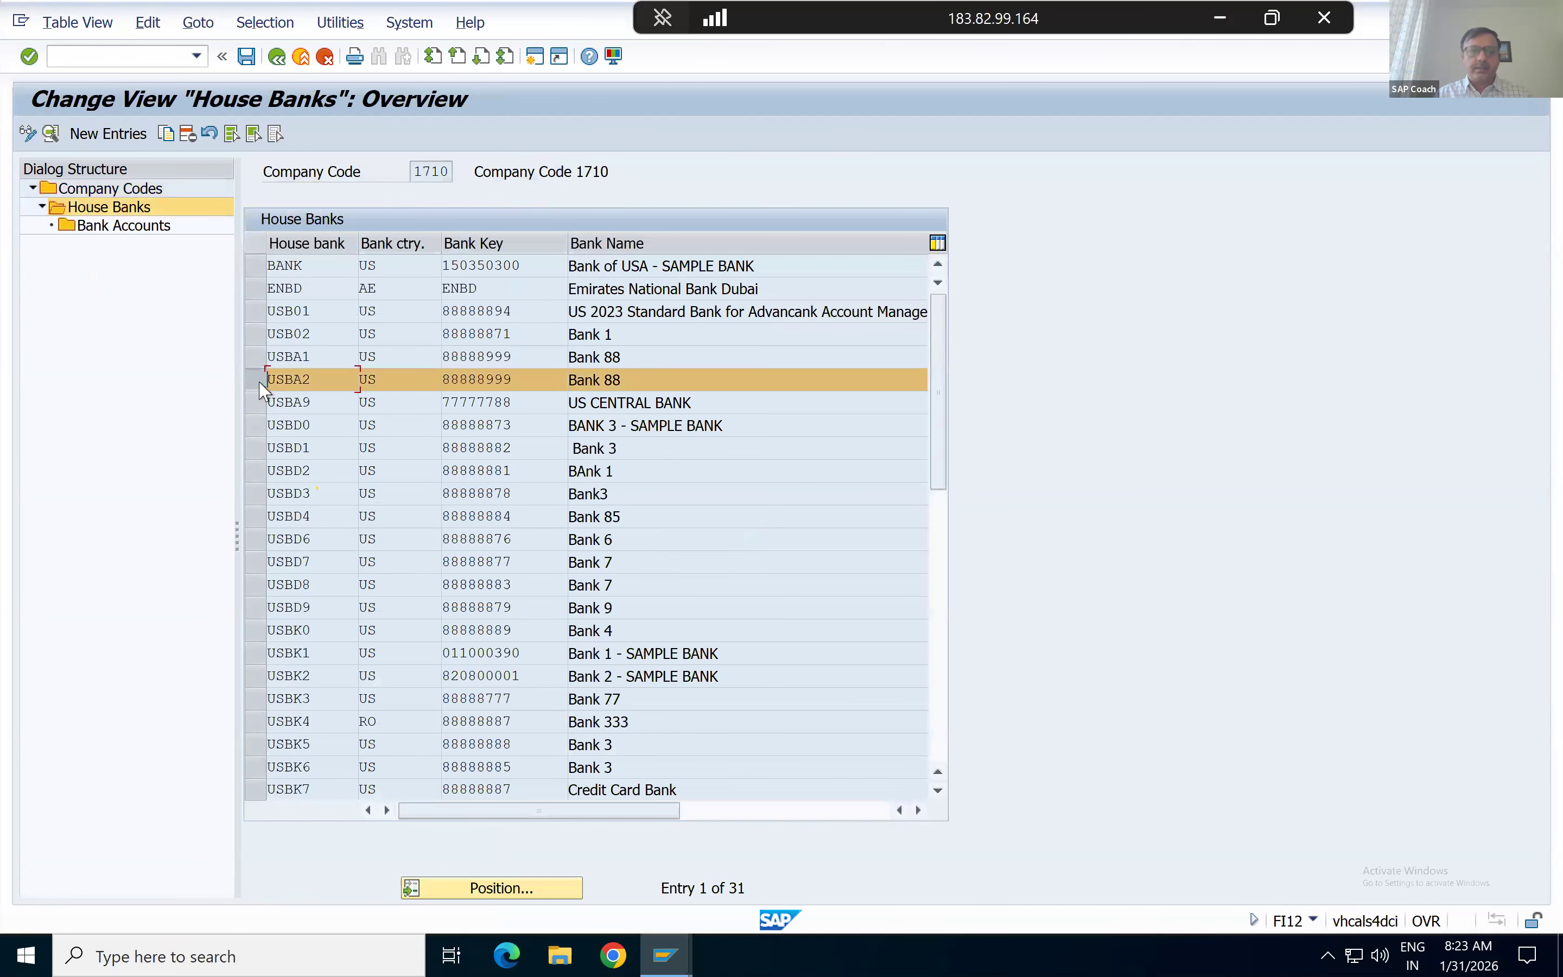
double_click(144, 230)
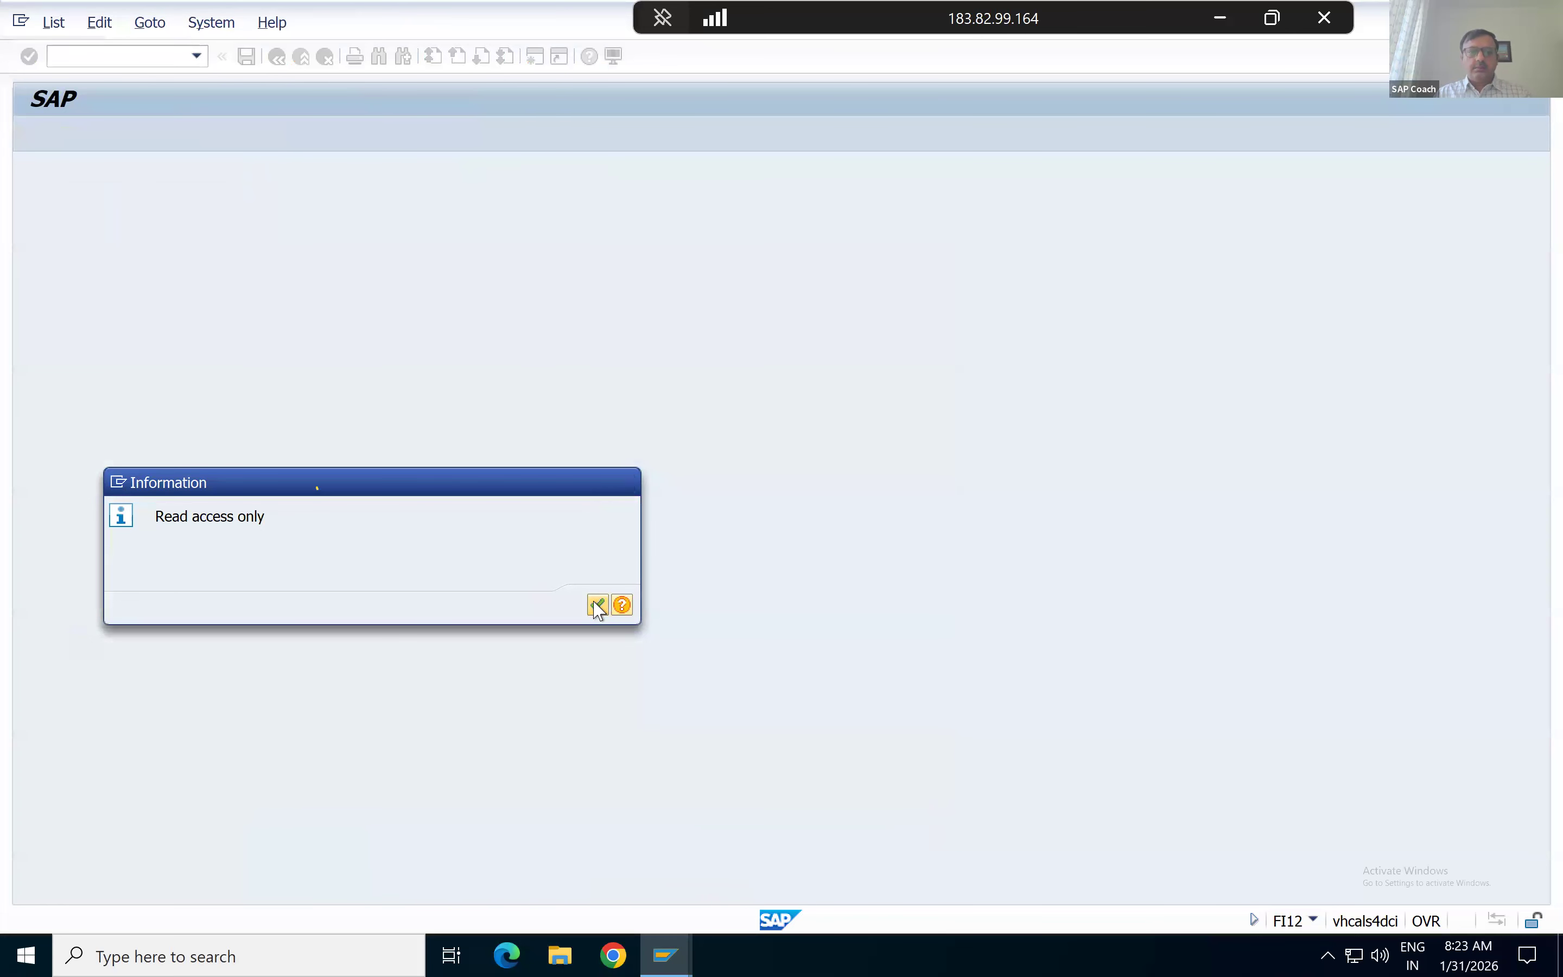
left_click(598, 605)
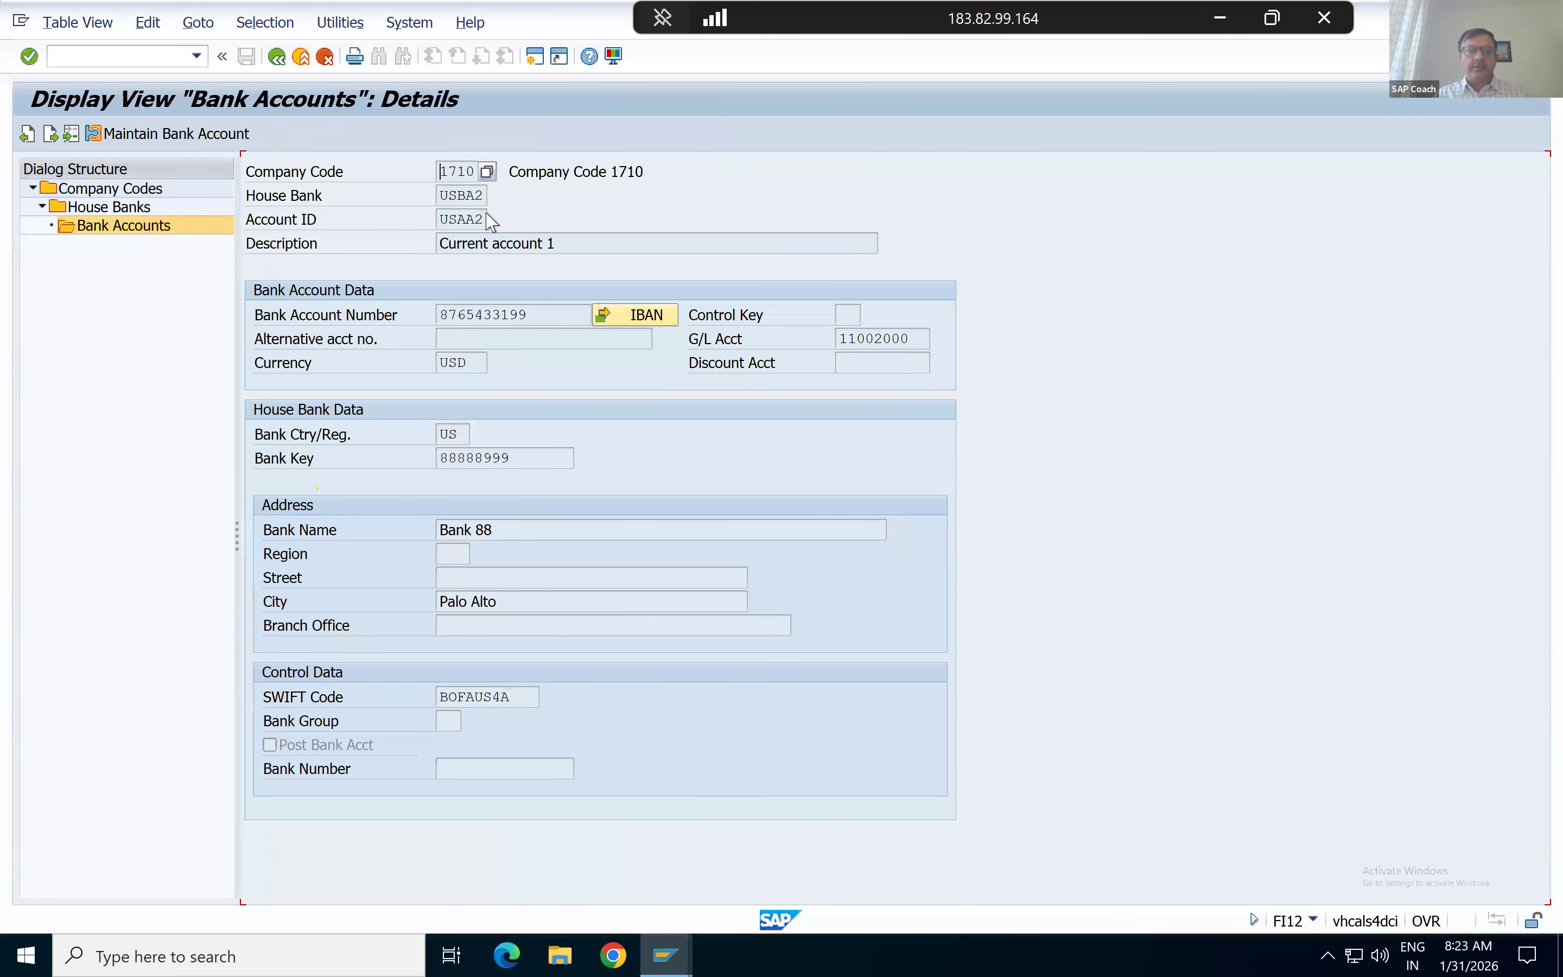
key("Tab")
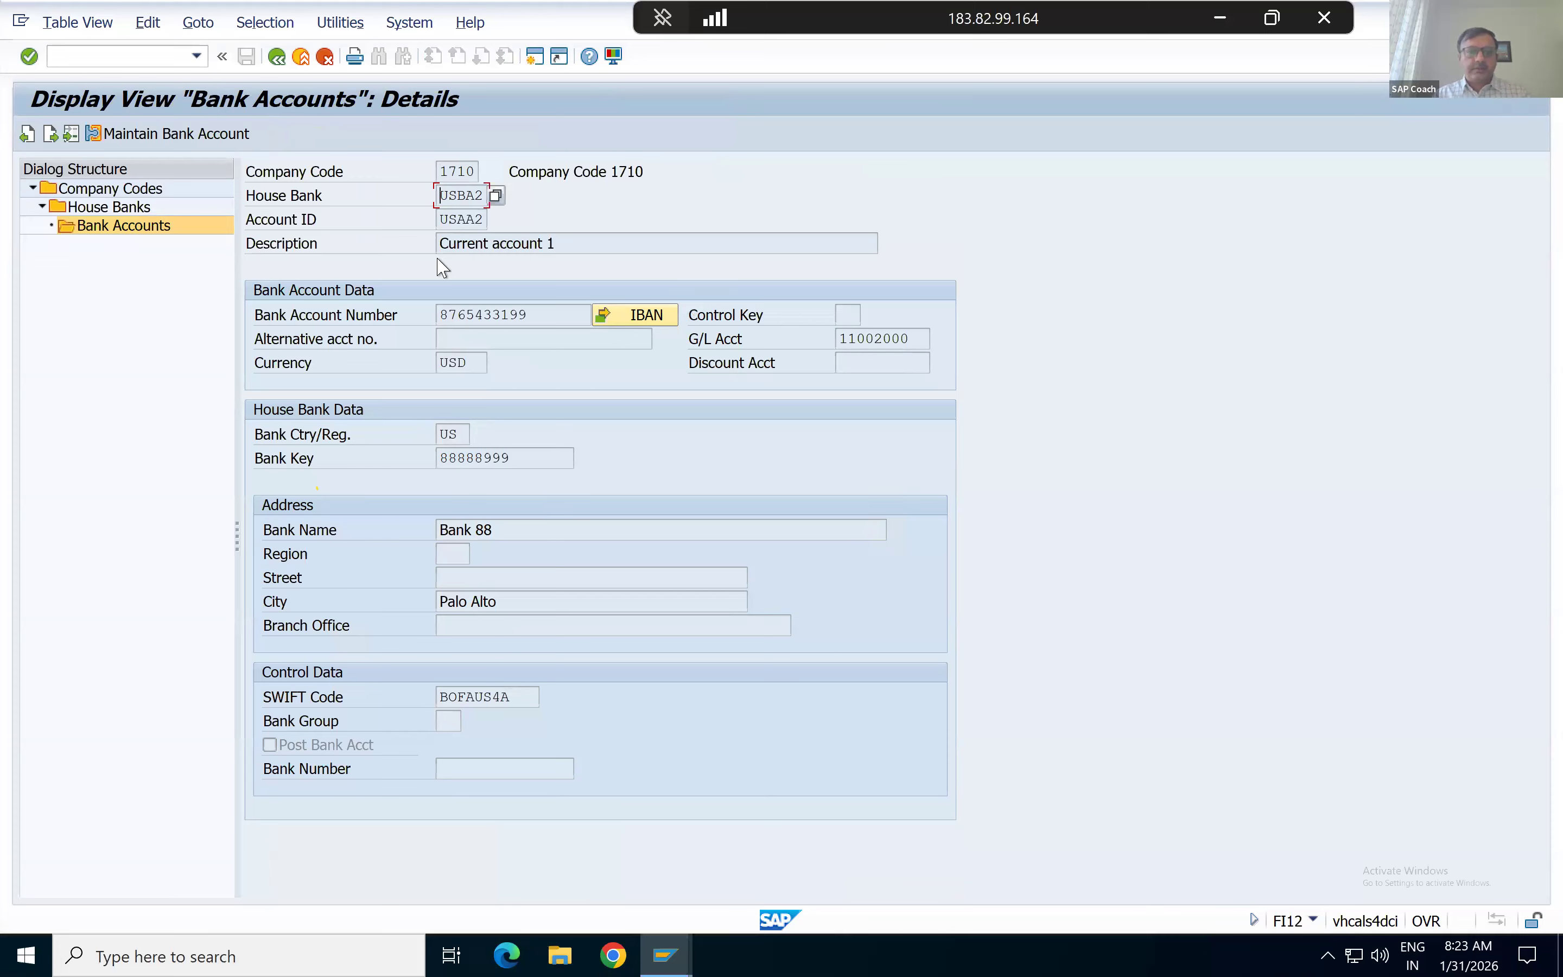
left_click(553, 321)
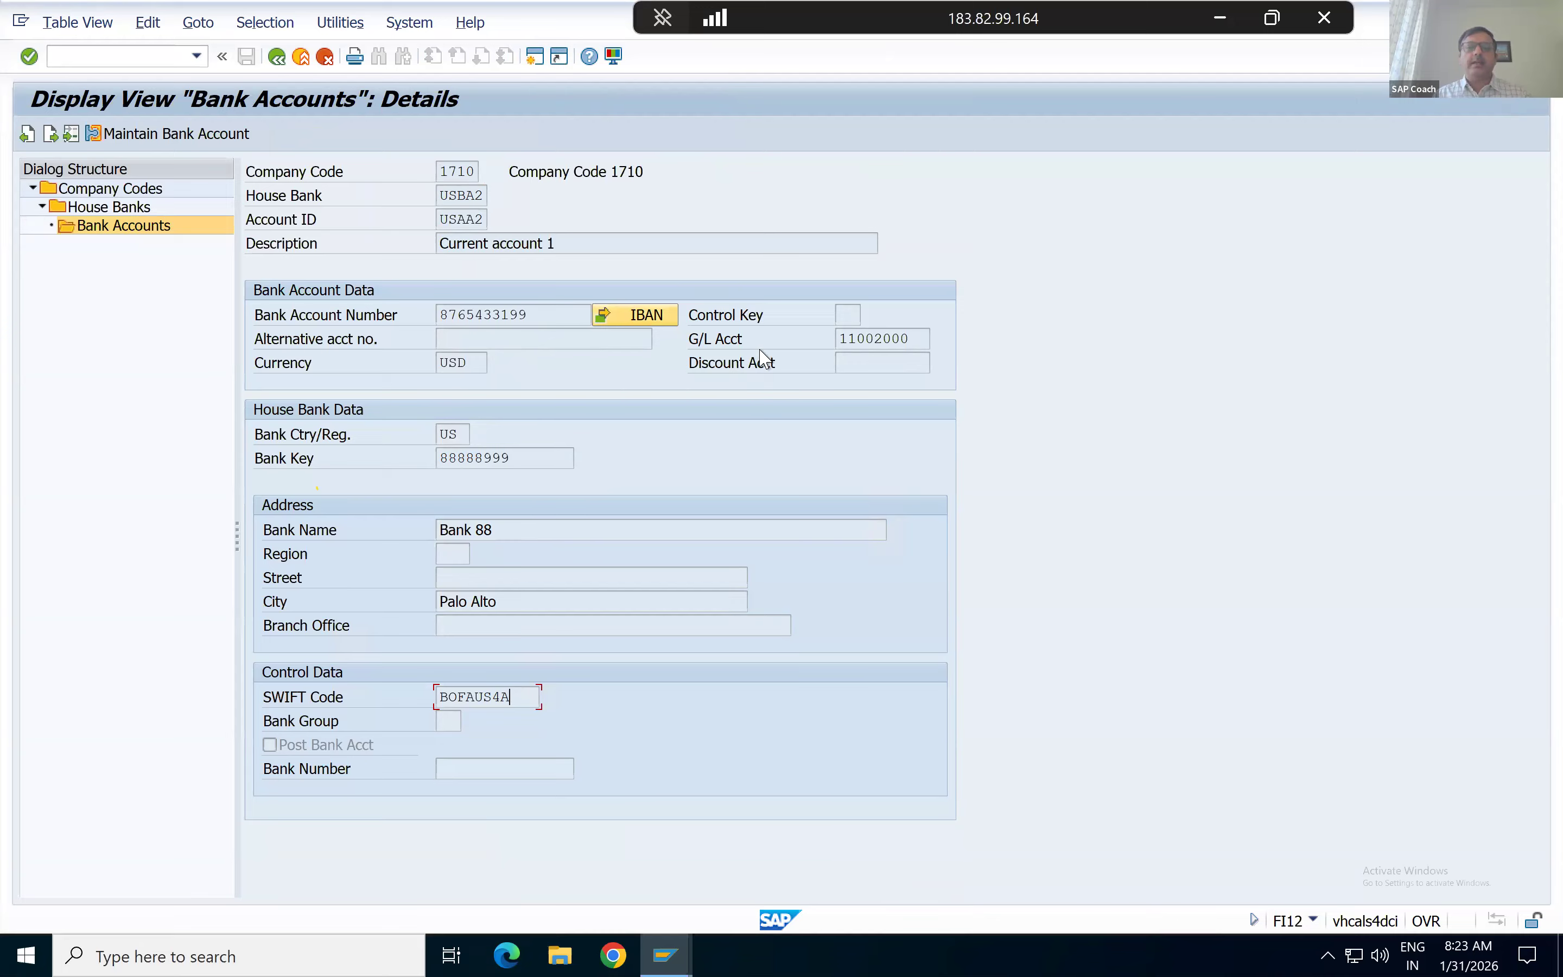
Check which G/L account is assigned to the bank account of house bank USBA2, highlighting its number.
left_click(922, 335)
key("shift+Left")
key("shift+Left")
key("shift+Left")
key("shift+Left")
key("shift+Left")
key("shift+Left")
key("shift+Left")
key("shift+Left")
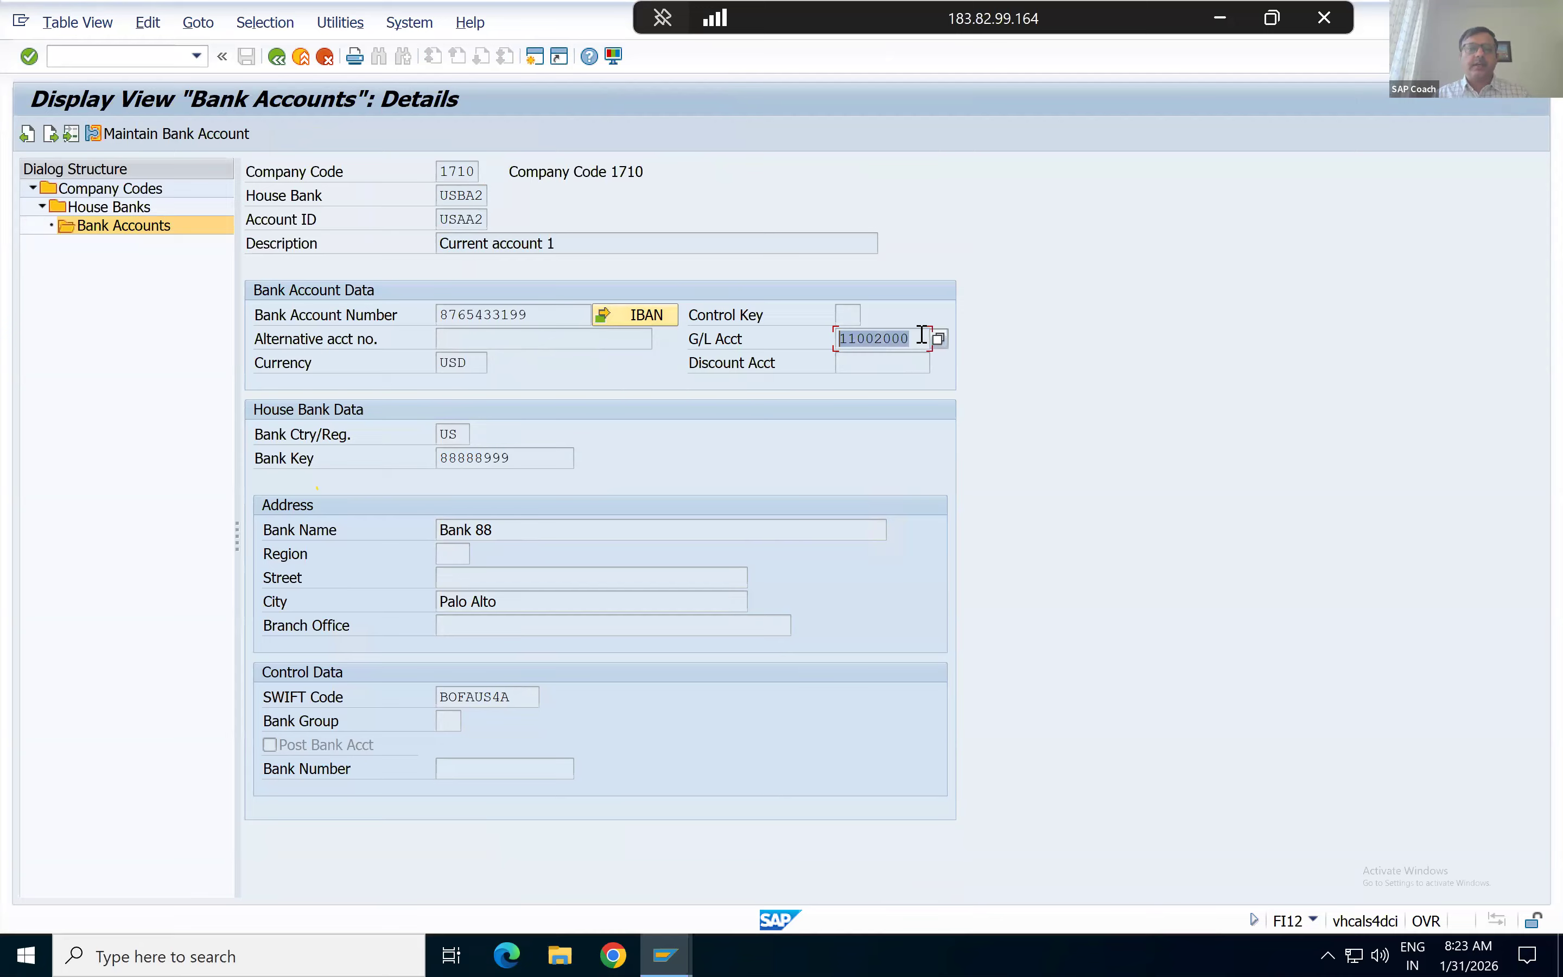
left_click(485, 195)
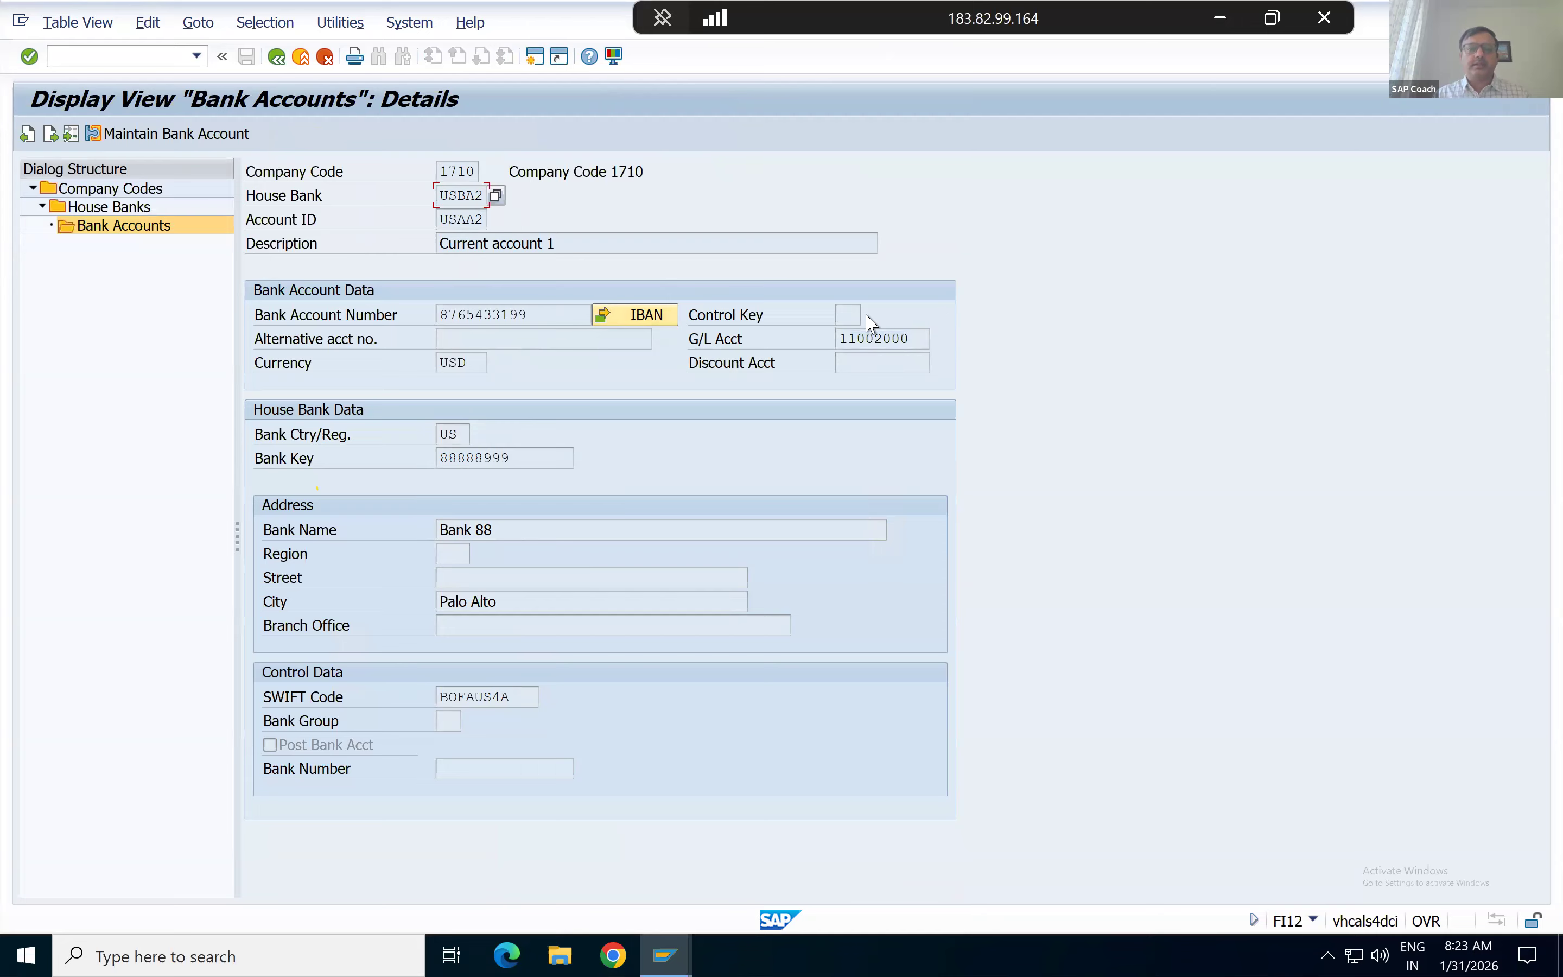
left_click(922, 343)
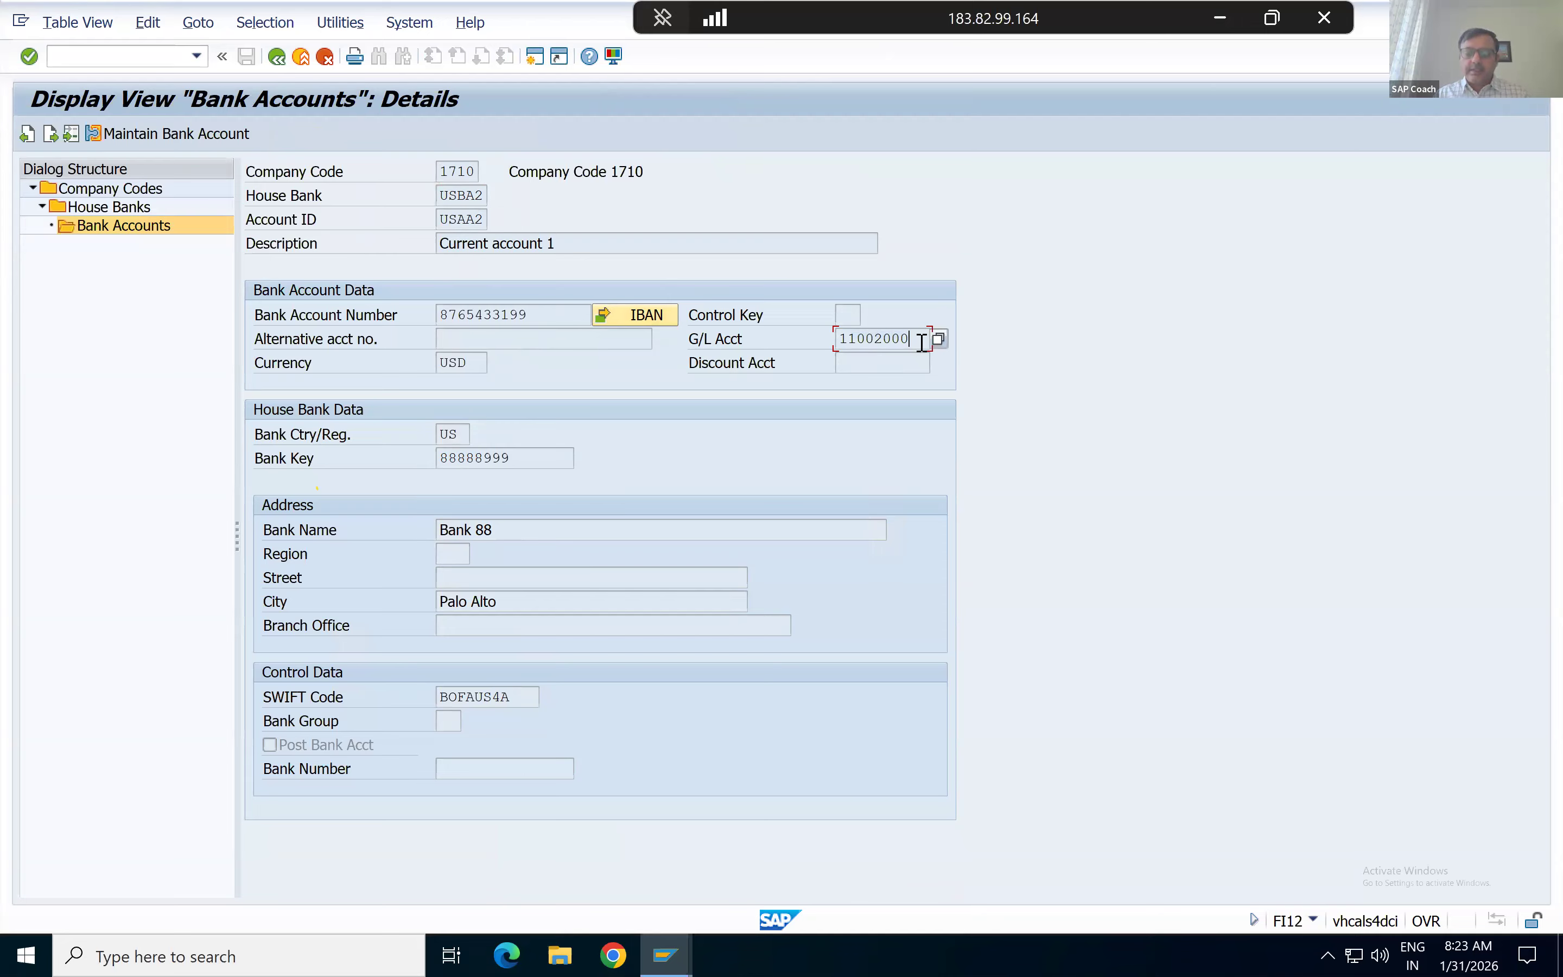
key("shift+Left")
key("shift+Left")
key("shift+Left")
key("shift+Left")
key("shift+Left")
key("shift+Left")
key("shift+Left")
key("shift+Left")
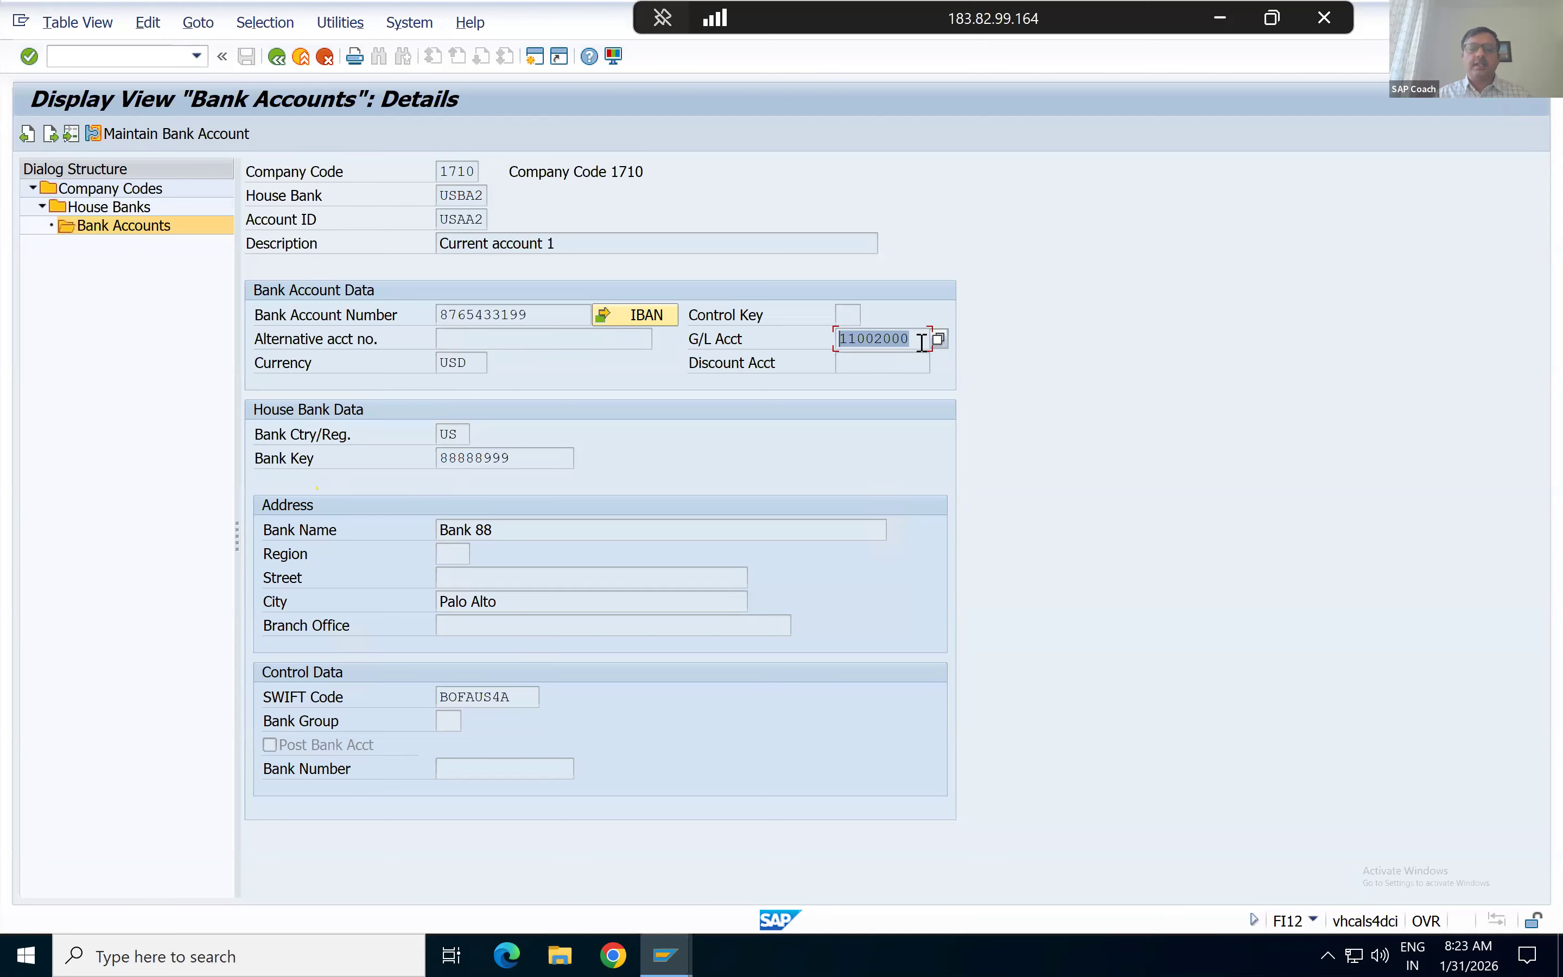
Leave the house bank views and the FBZP customizing to return to the SAP Easy Access menu.
left_click(276, 58)
left_click(275, 58)
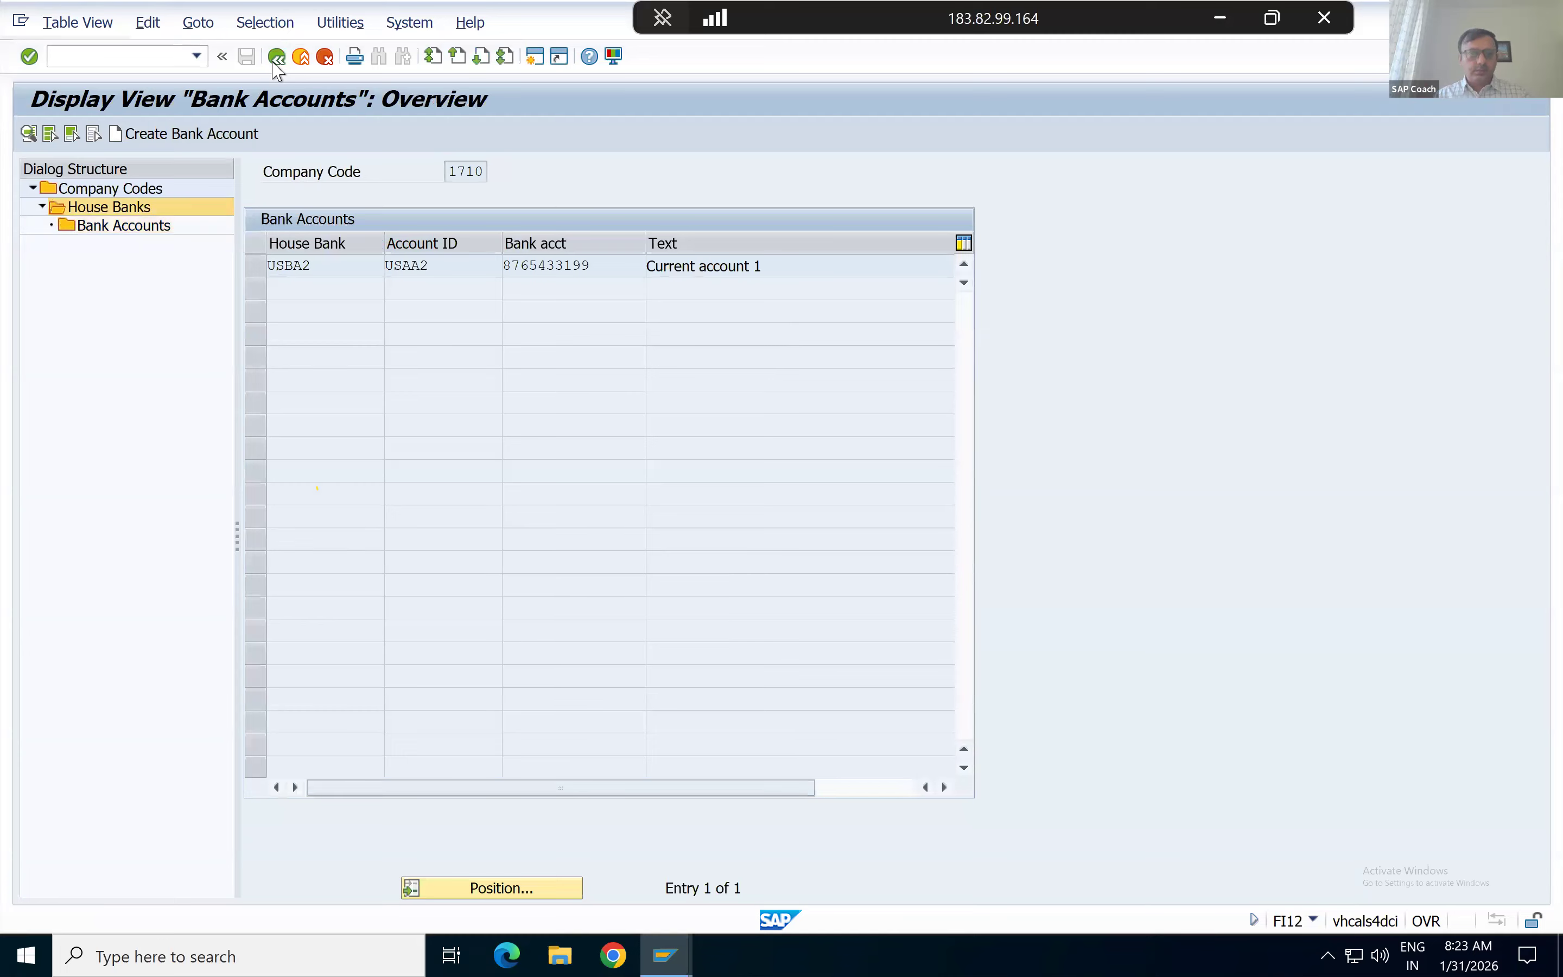
left_click(275, 58)
left_click(277, 57)
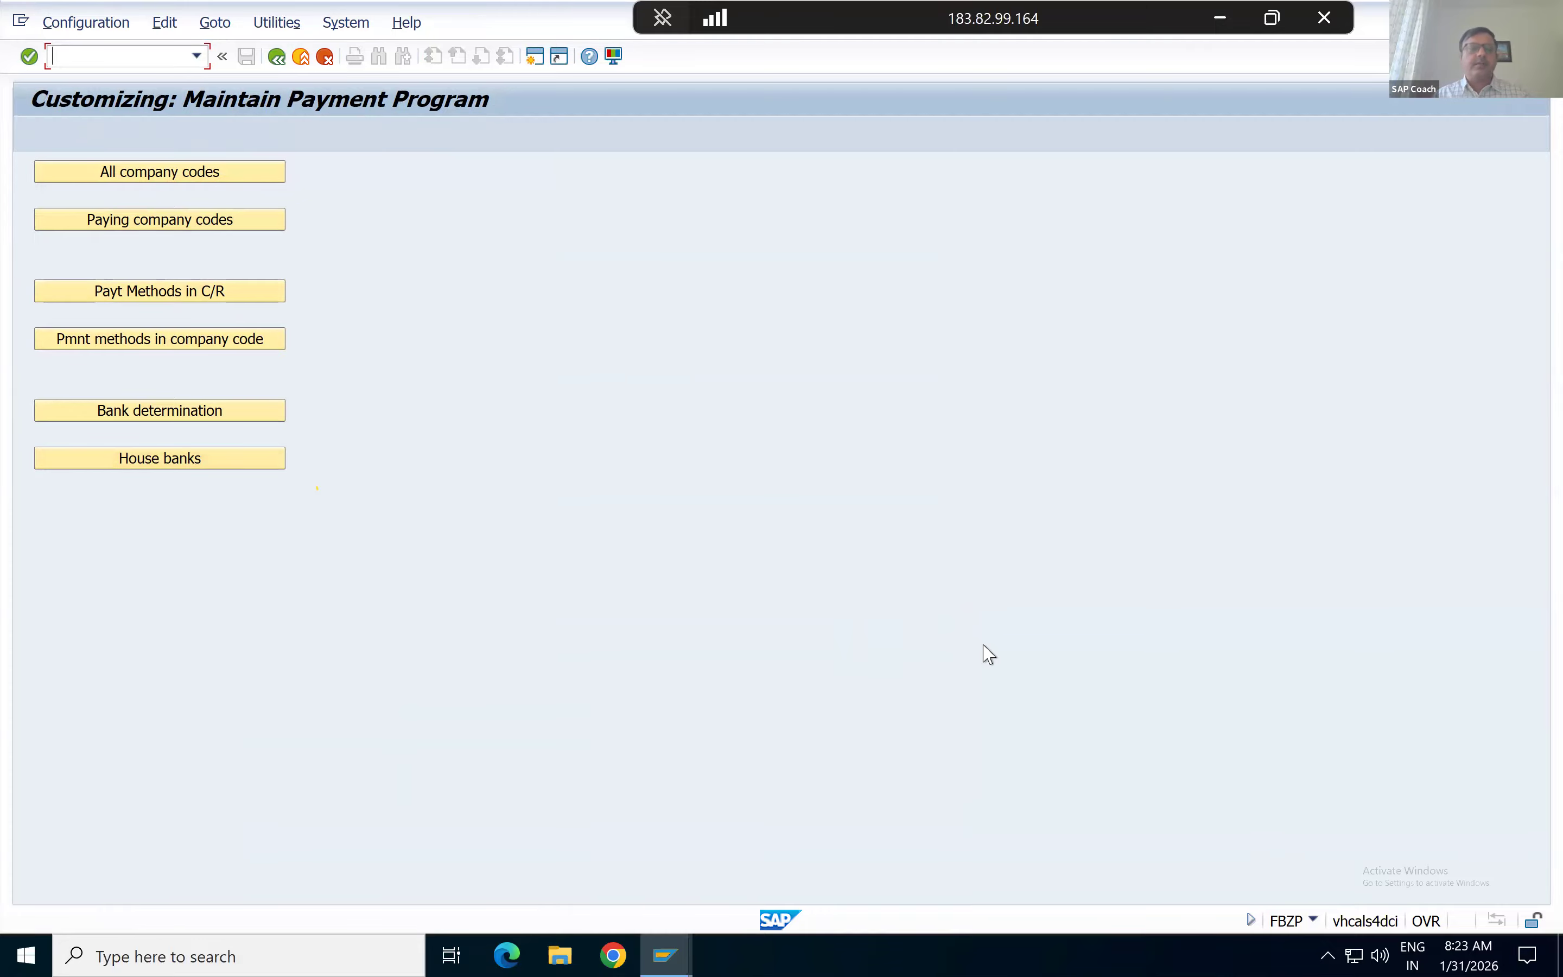
left_click(277, 58)
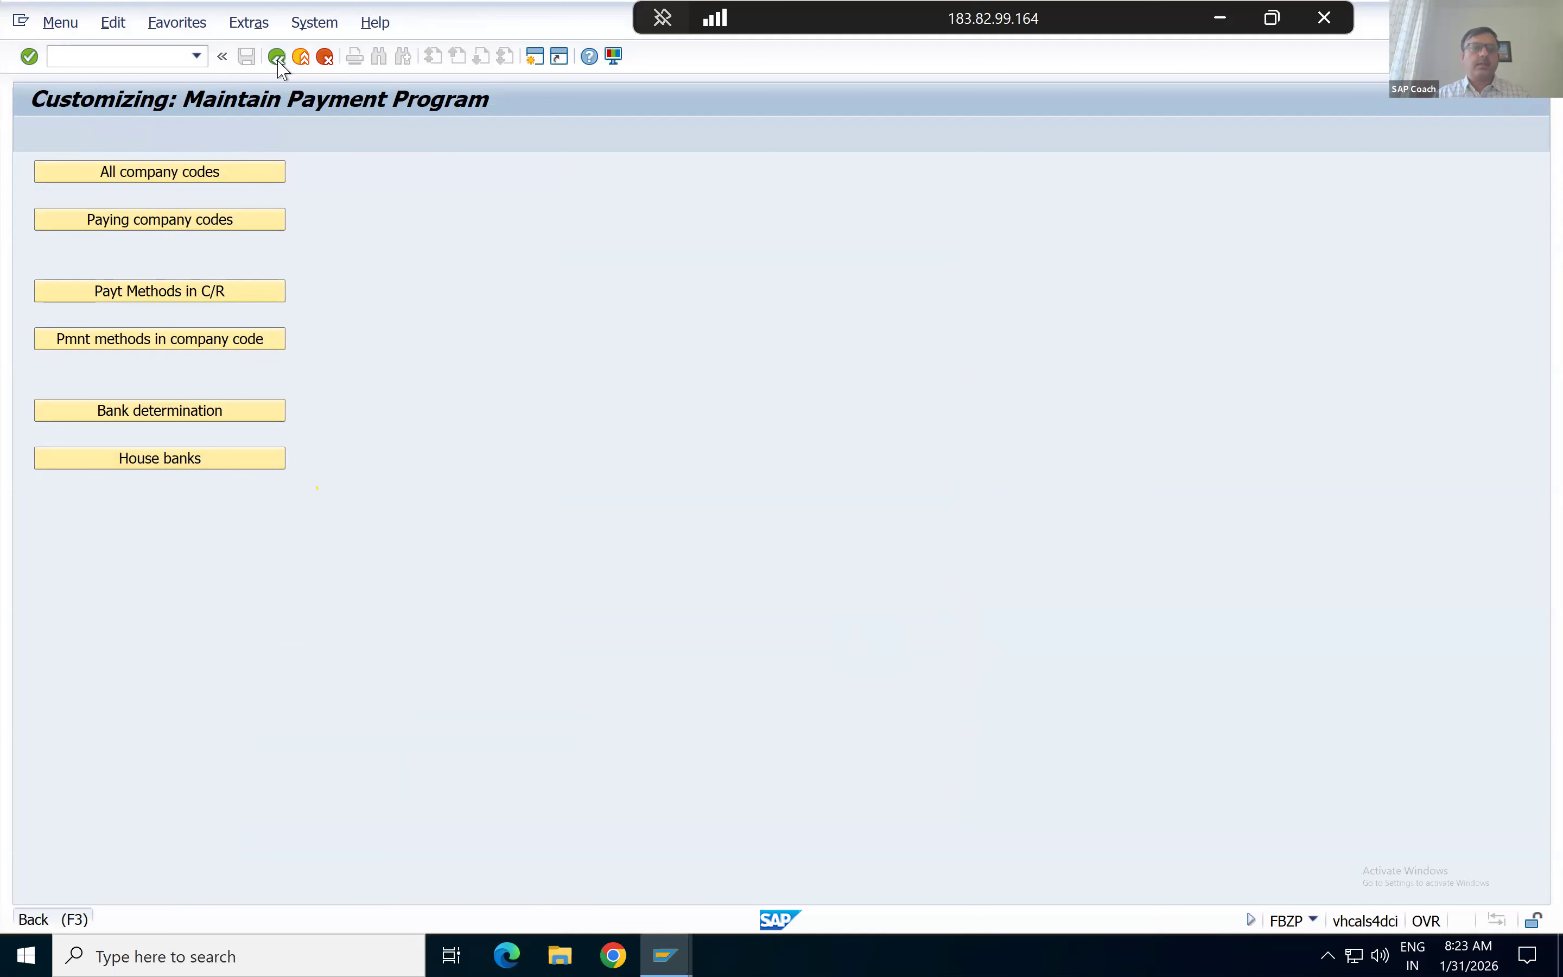
key("F3")
Open transaction FAGLL03 and set the company code to 1710.
left_click(85, 56)
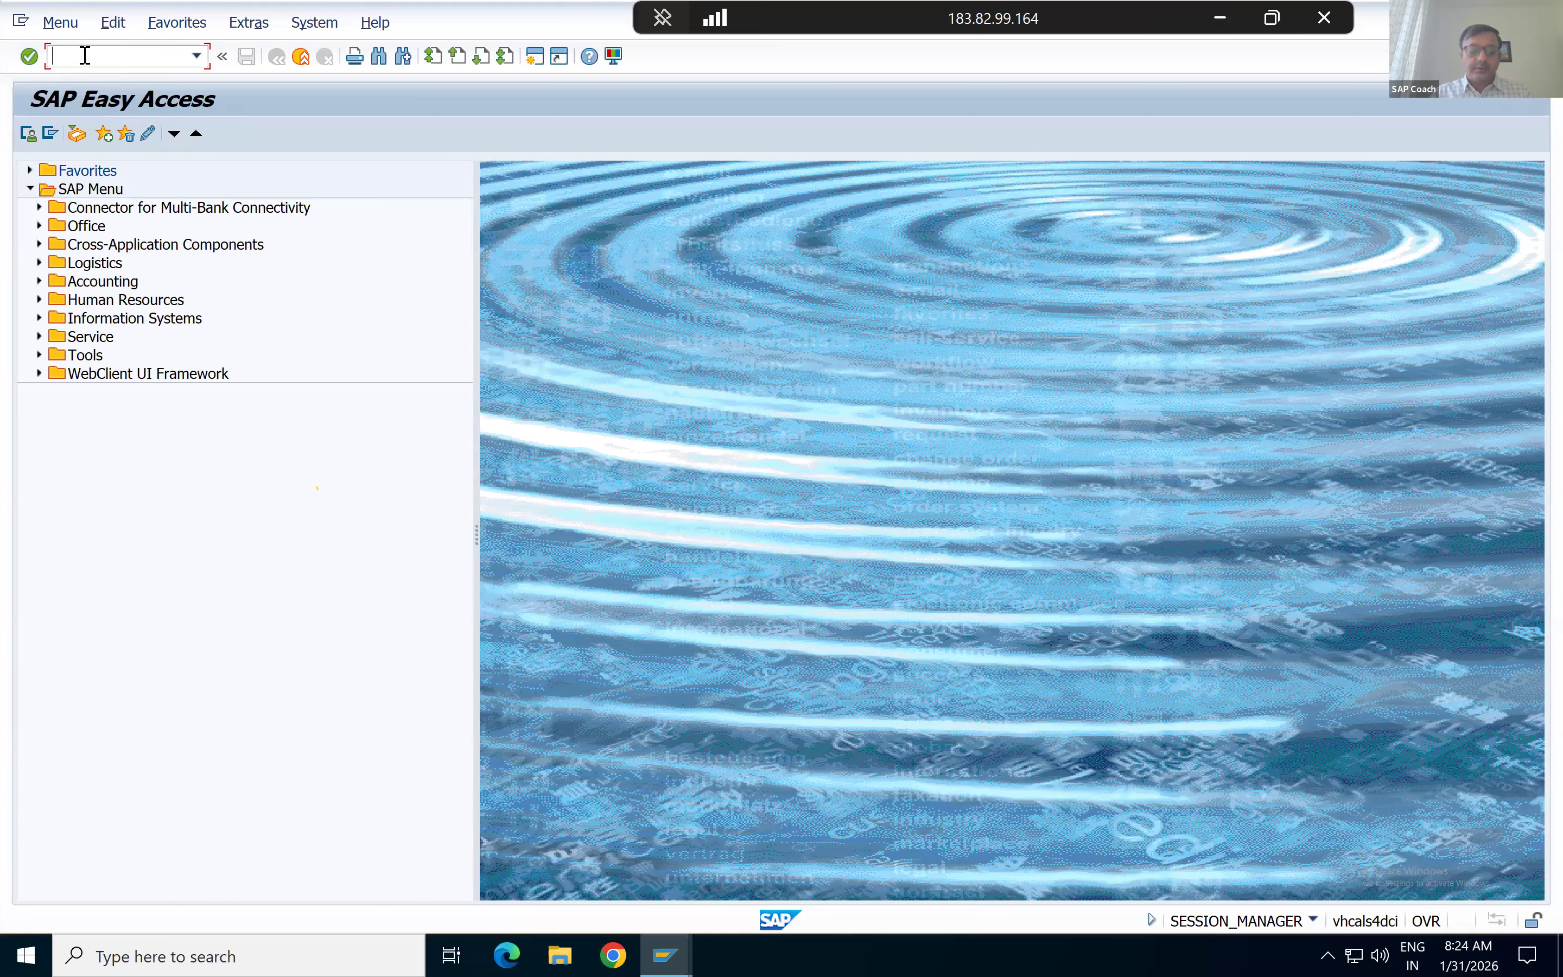
type("fagll03")
key("Return")
key("Delete")
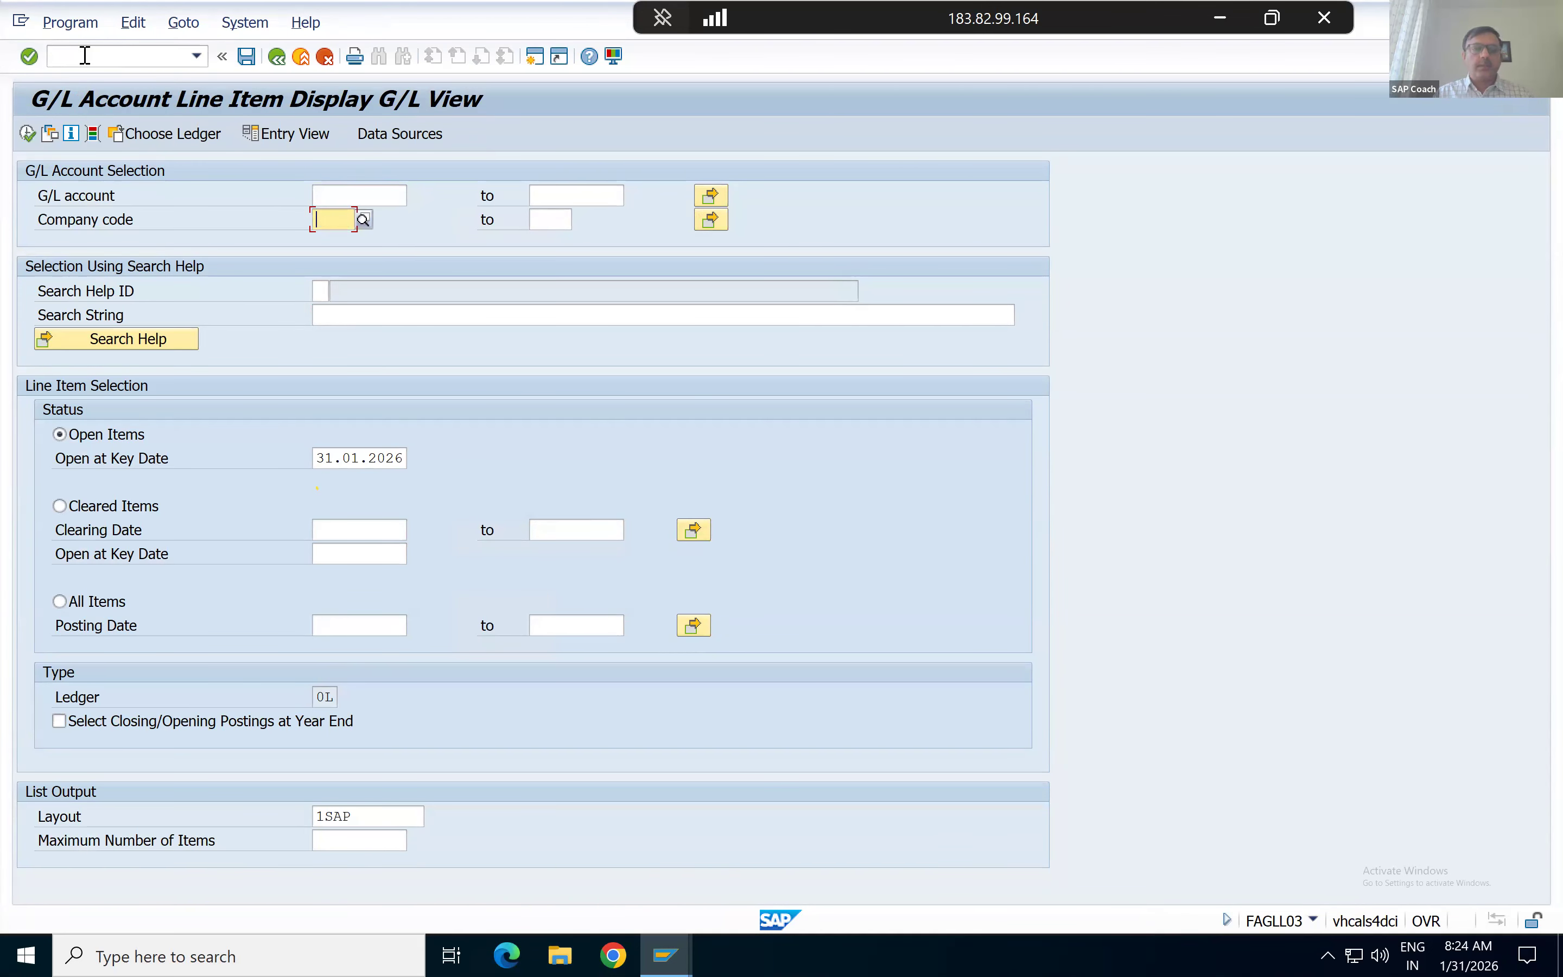
type("1710")
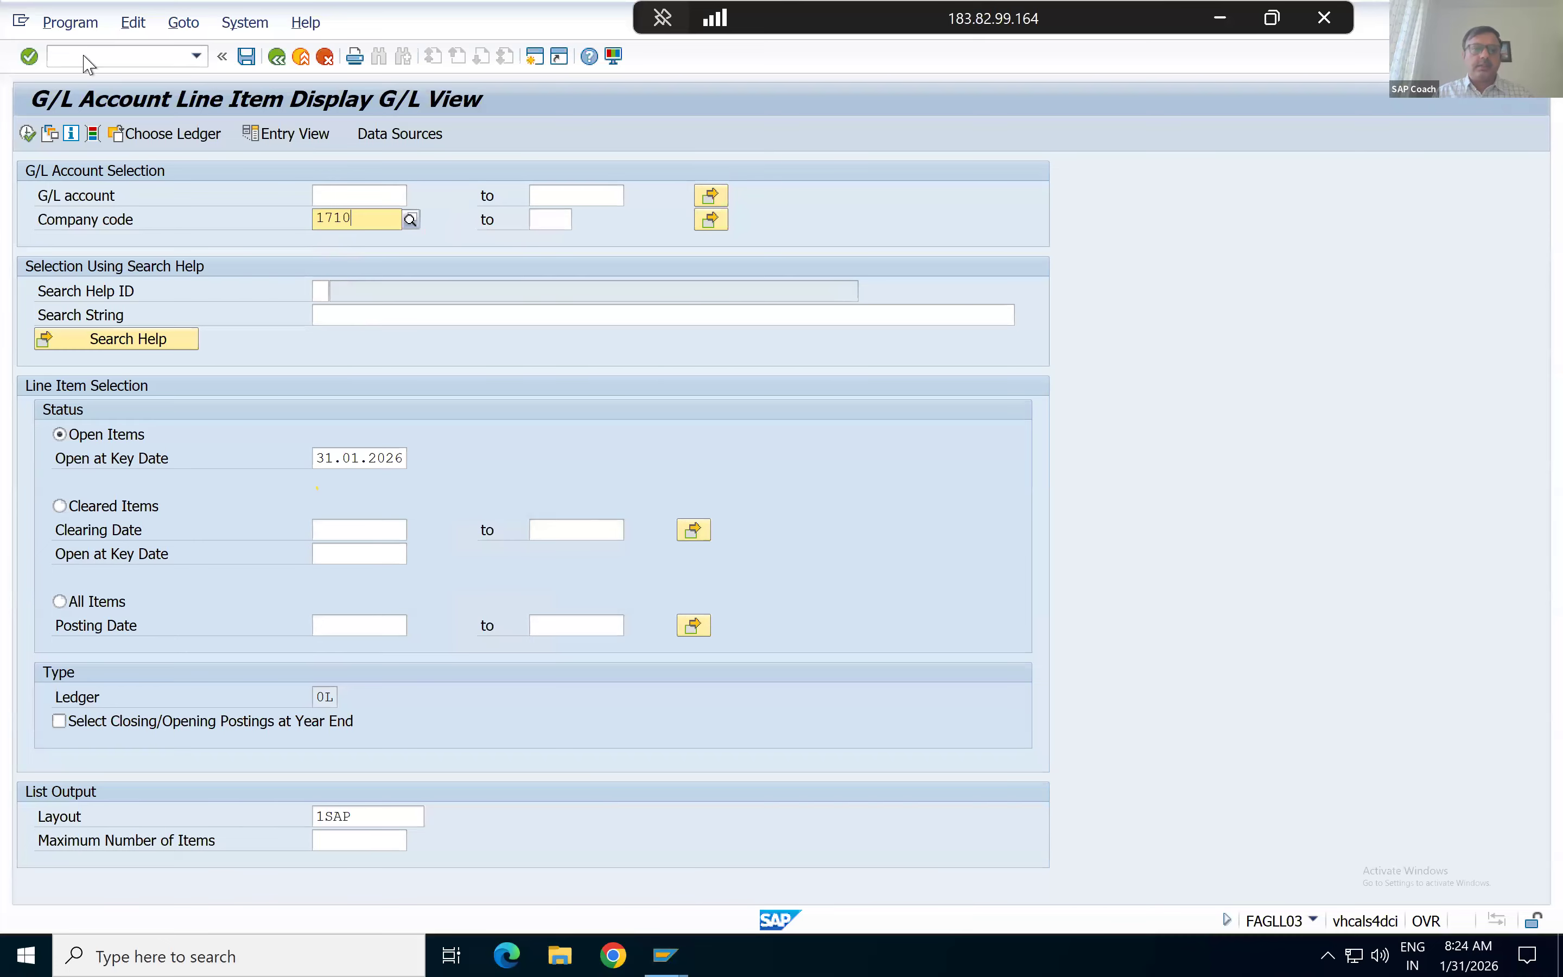
List the open line items of G/L account 21120000 in company code 1710 at key date 31.01.2026.
key("Return")
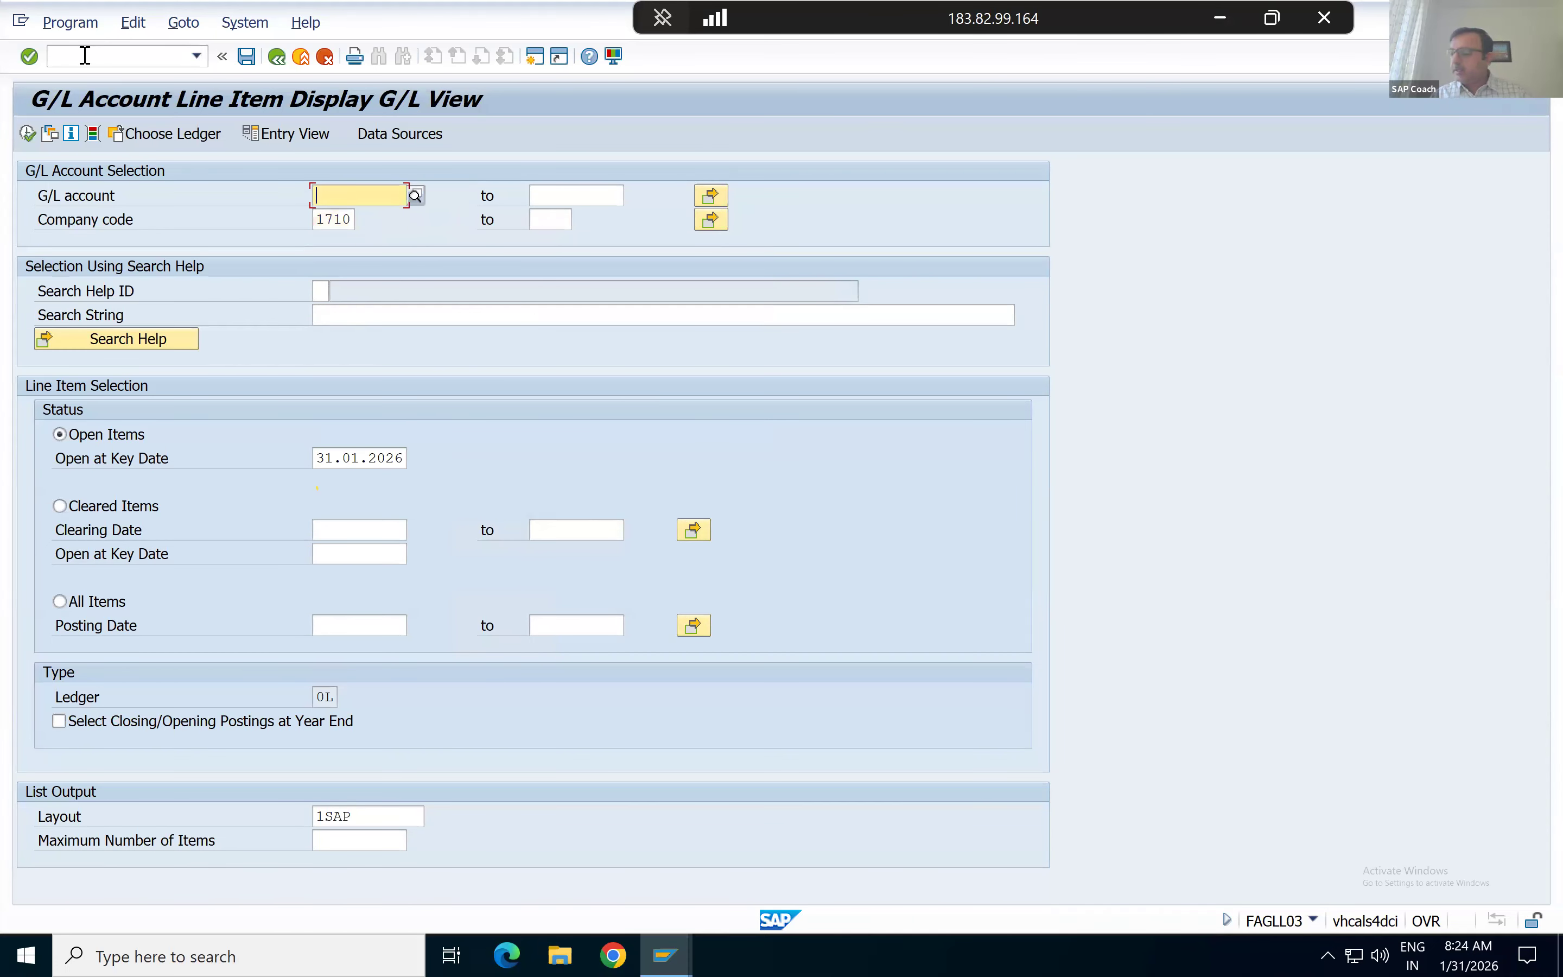
type("2")
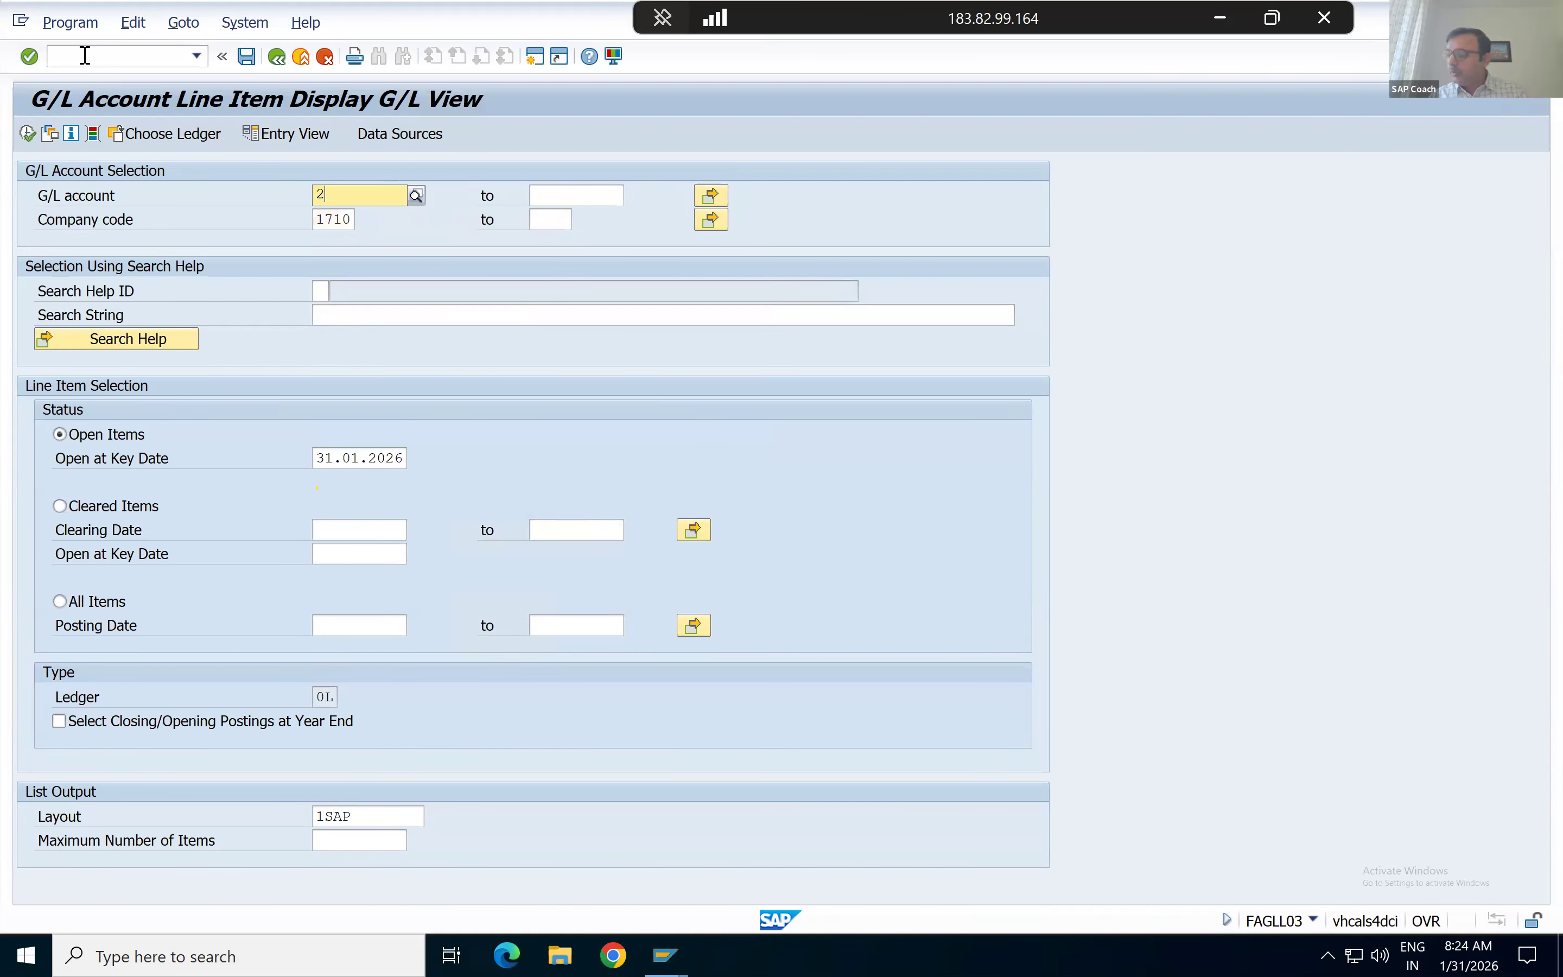
type("1120000")
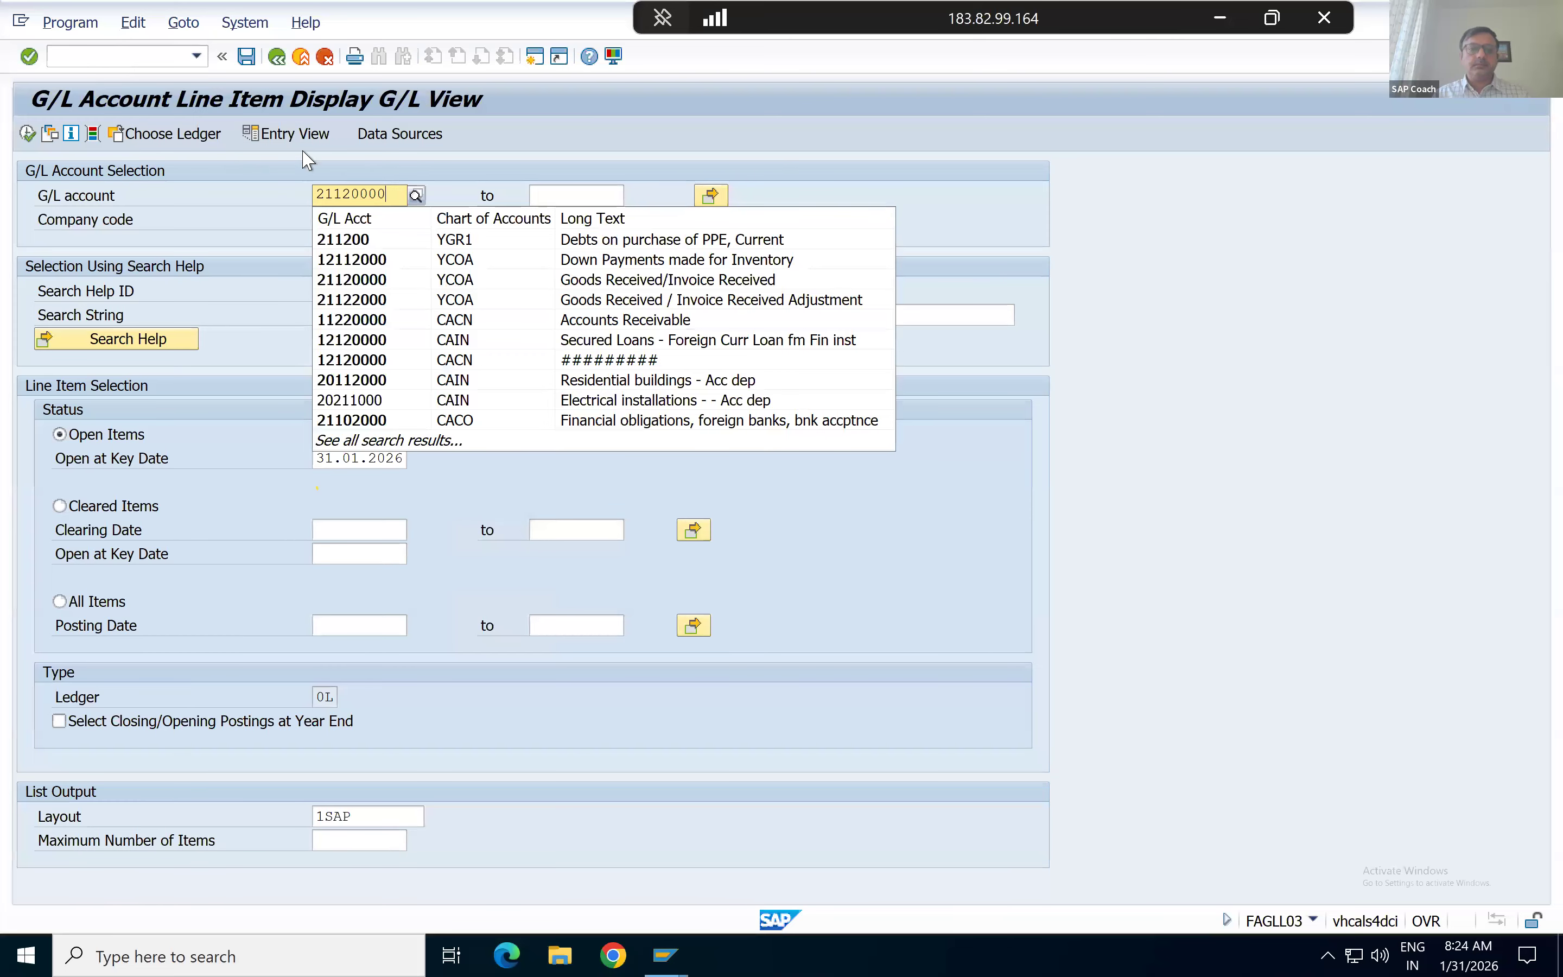
left_click(433, 239)
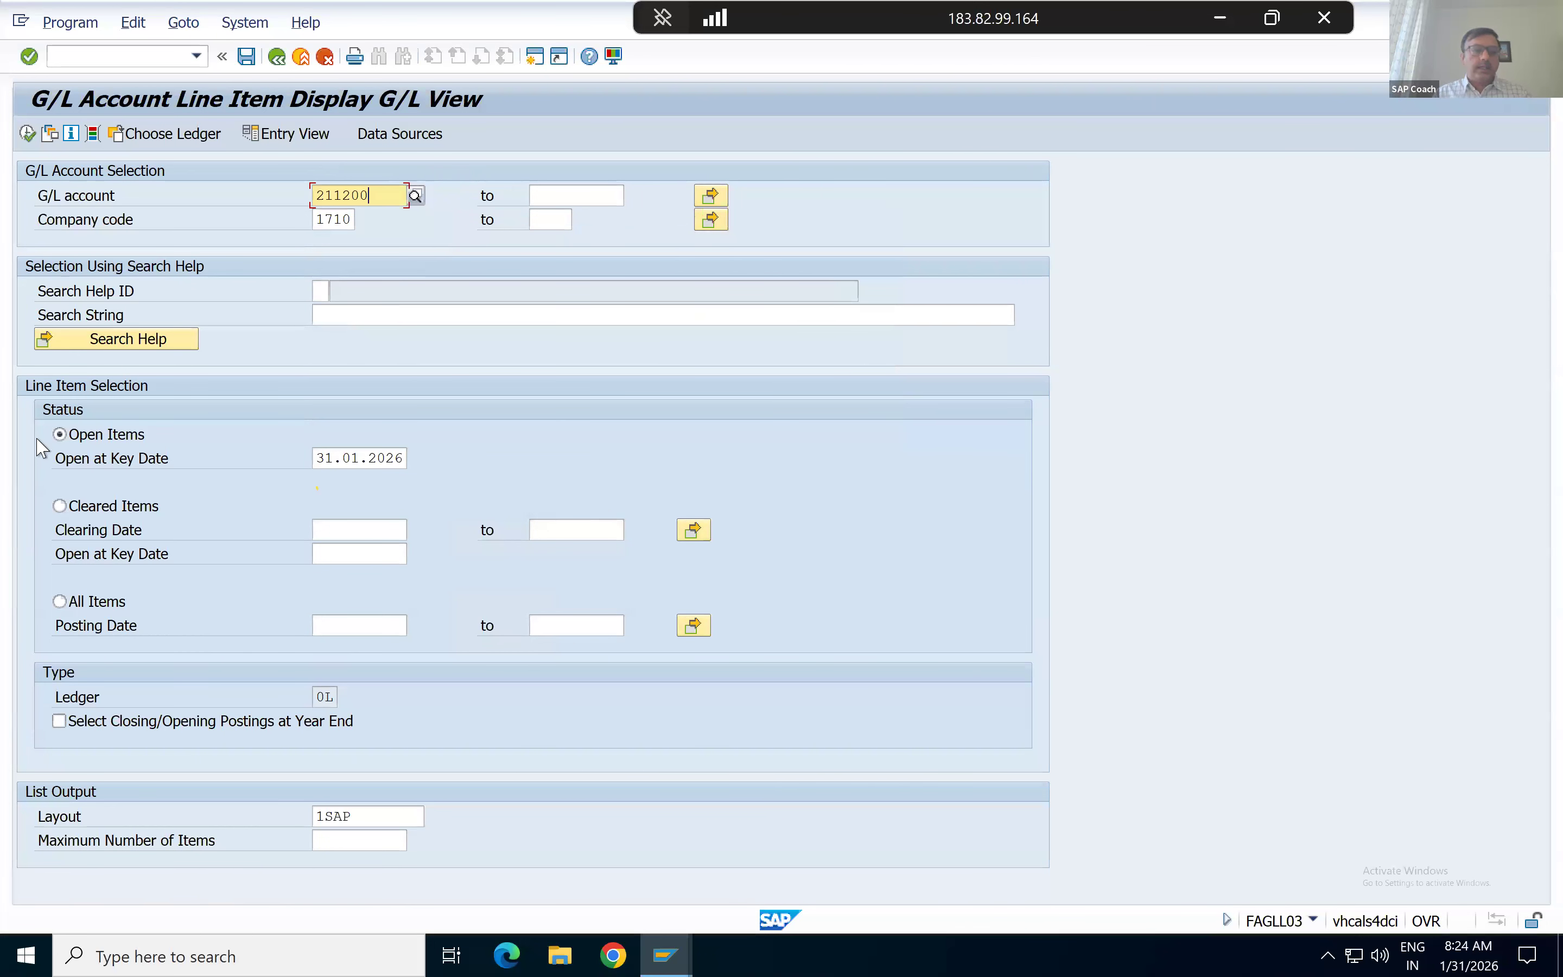
left_click(27, 133)
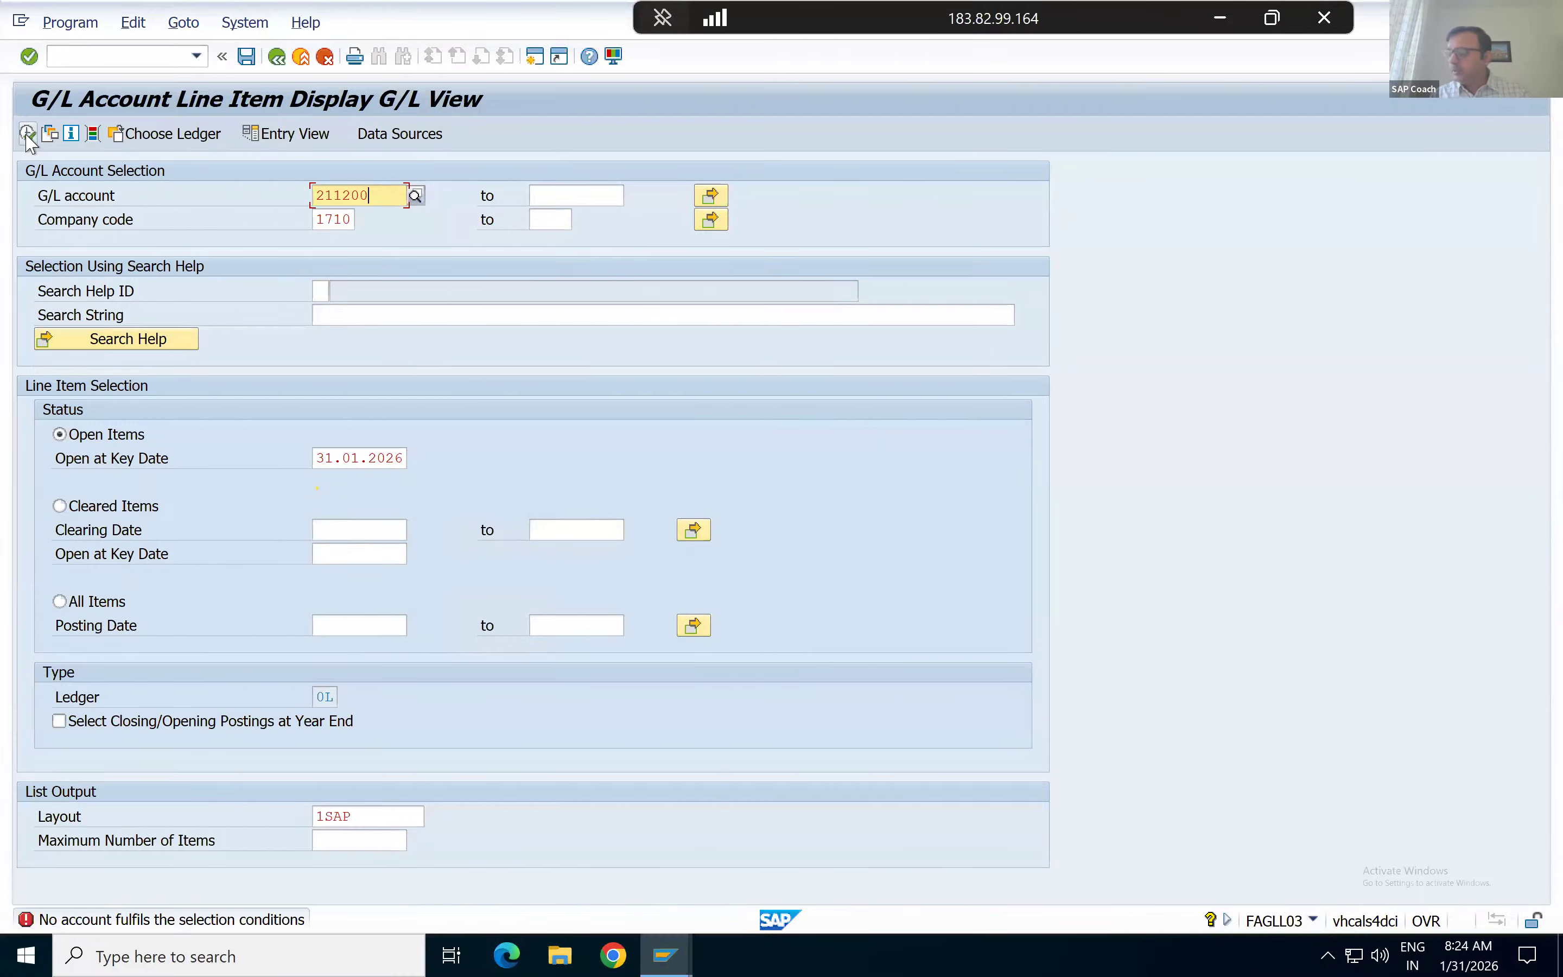
type("00")
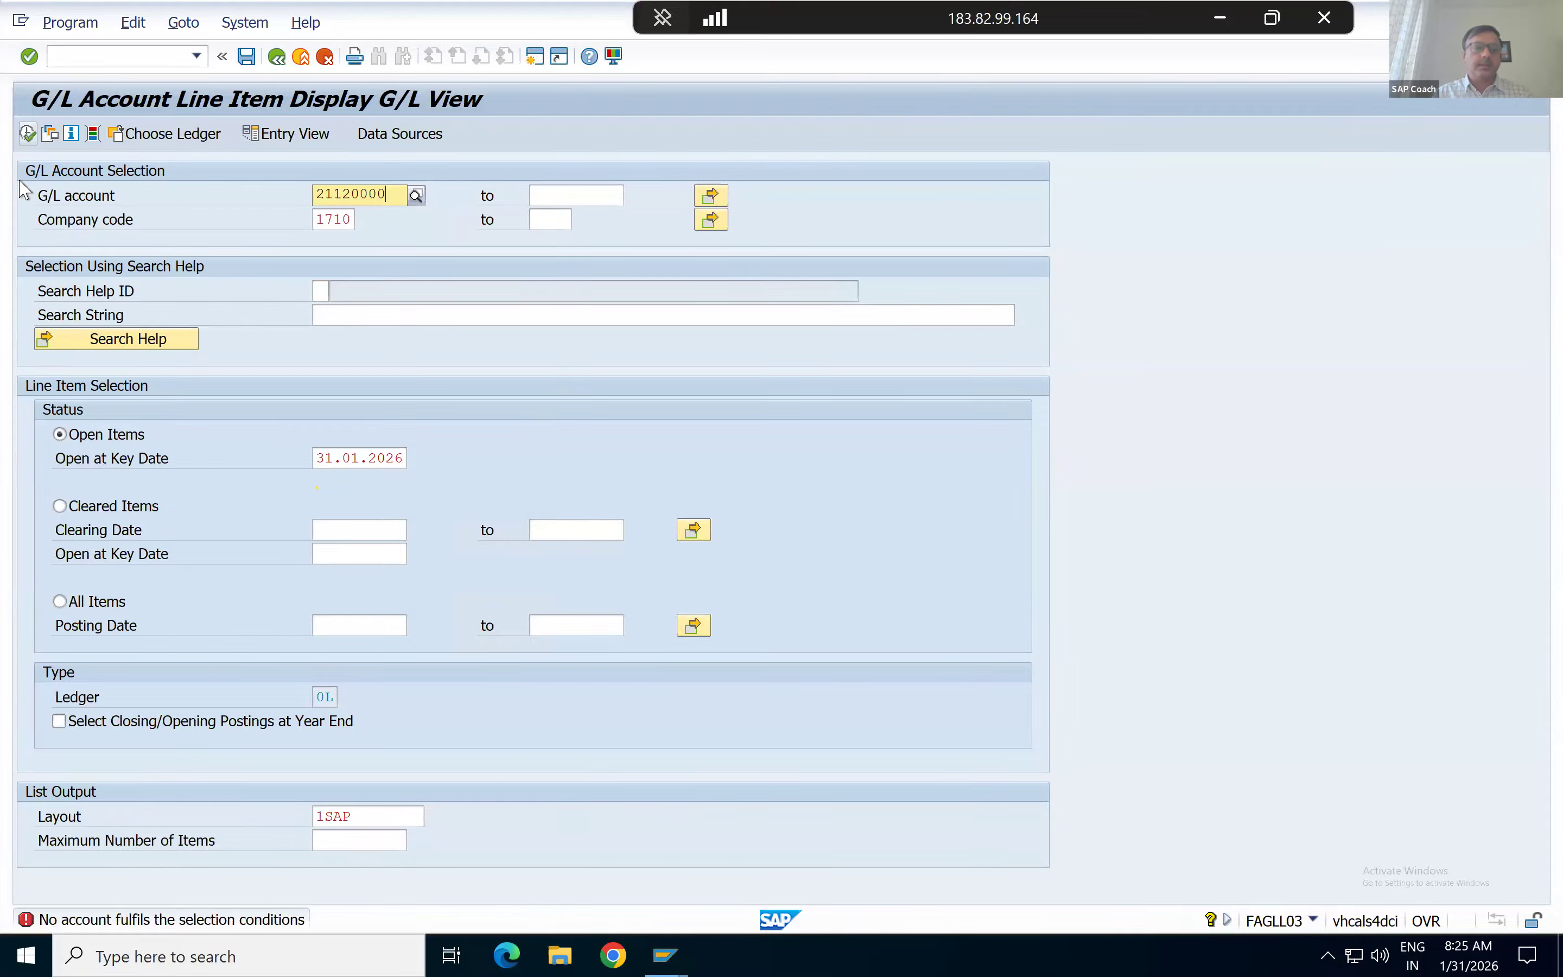
left_click(26, 133)
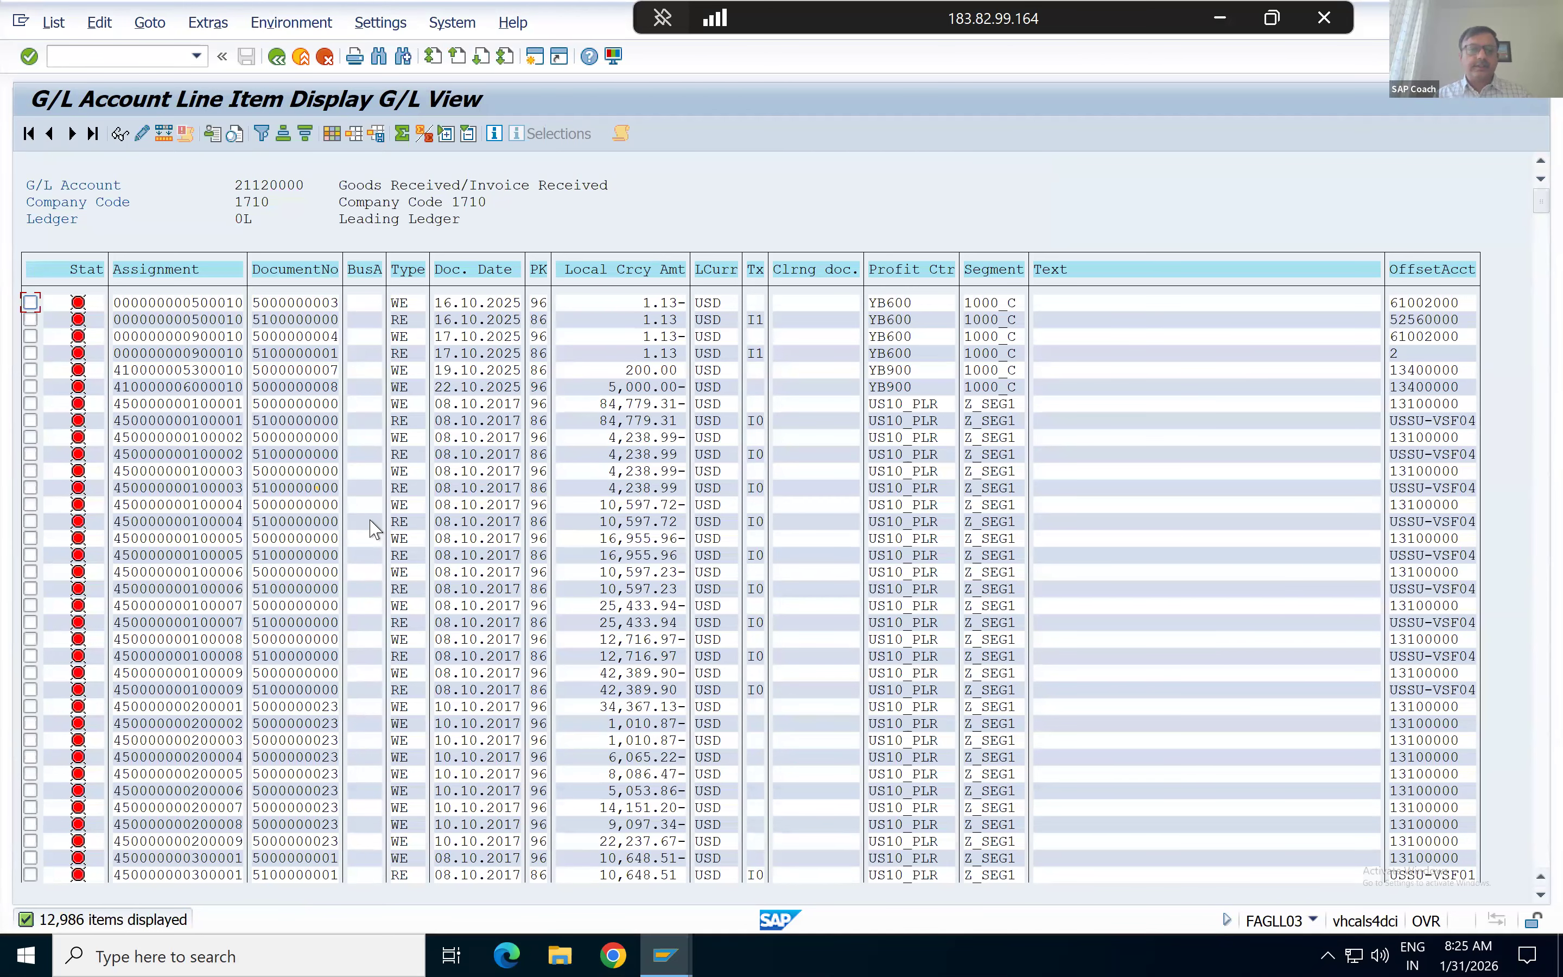
Examine the WE and RE document types and the assignment entries in the GR/IR line item list.
left_click(400, 388)
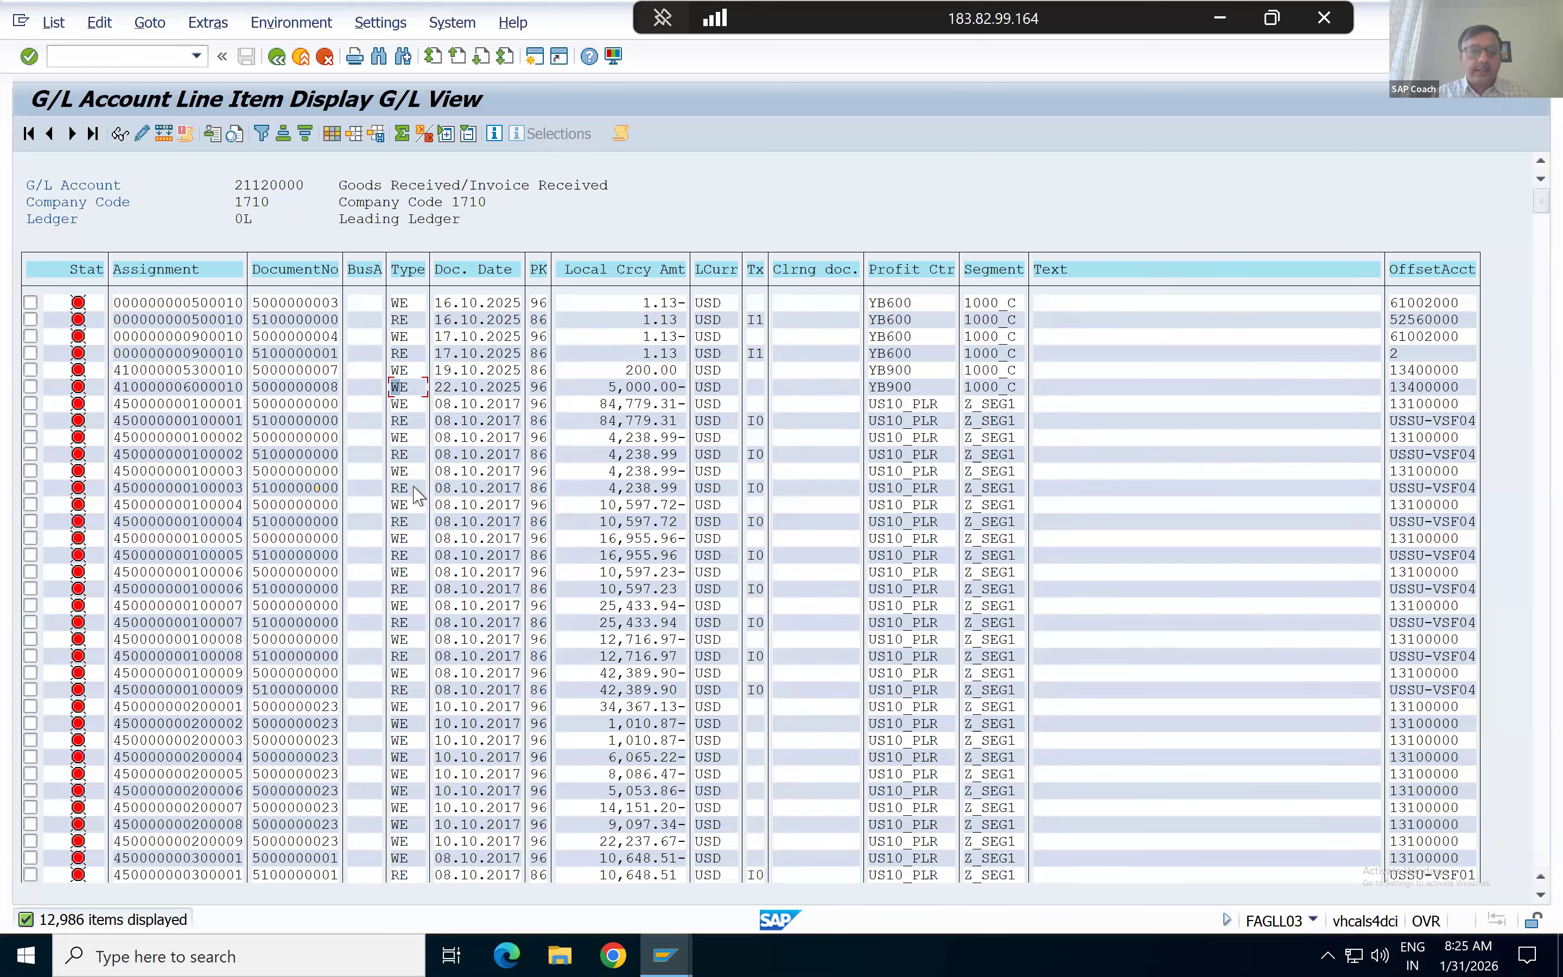
left_click(396, 457)
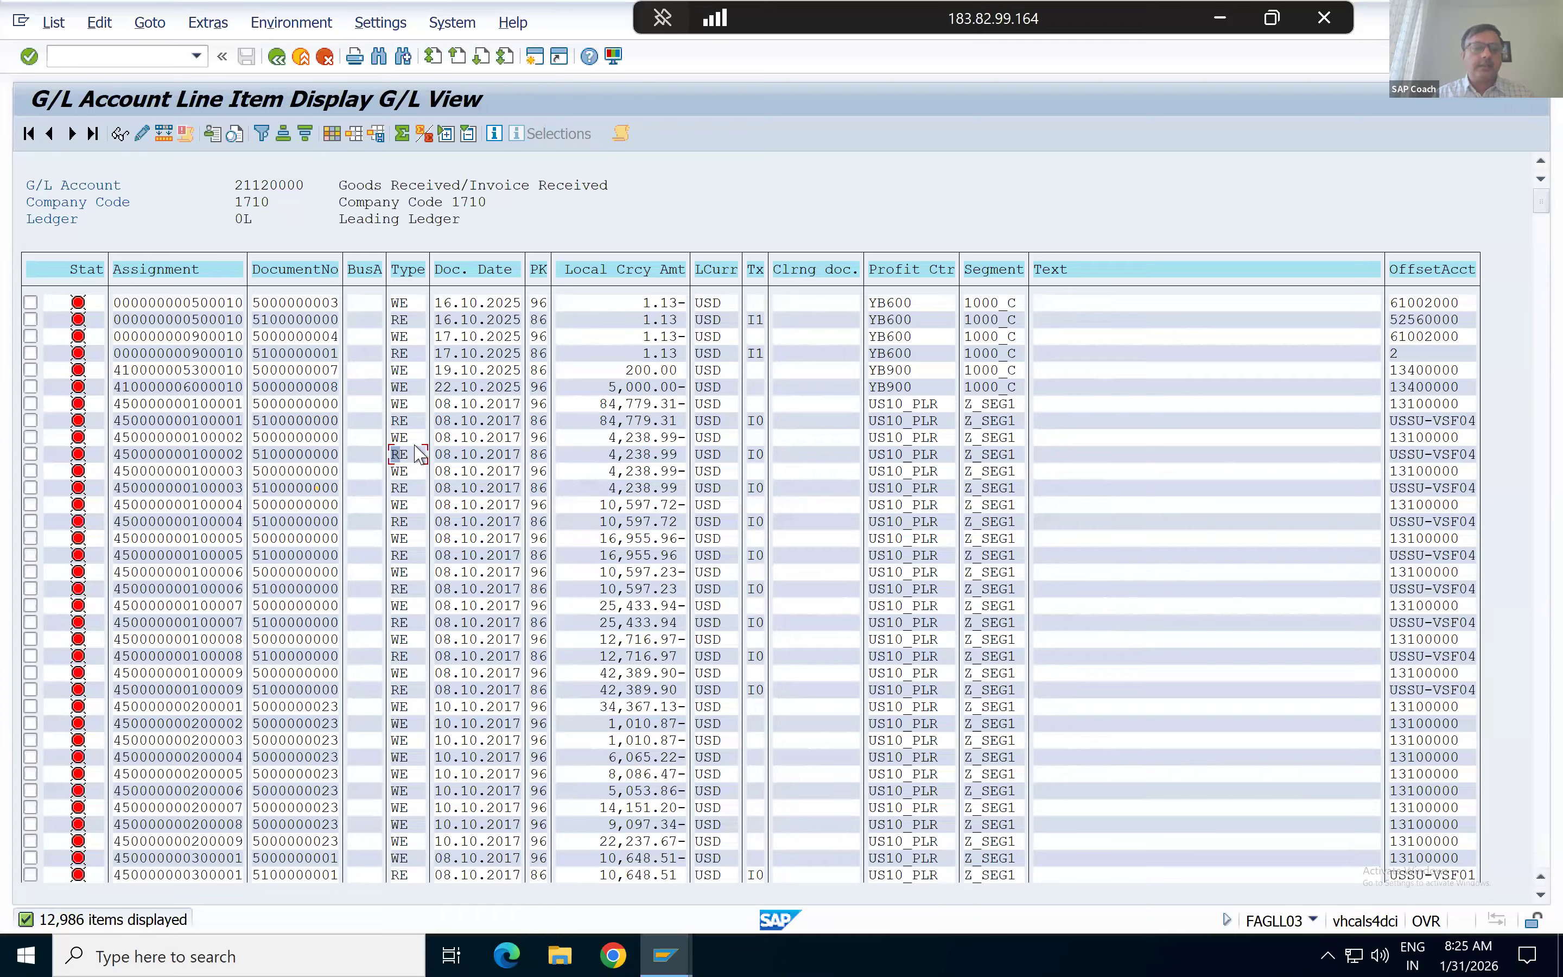
double_click(412, 455)
left_click_drag(393, 435, 412, 440)
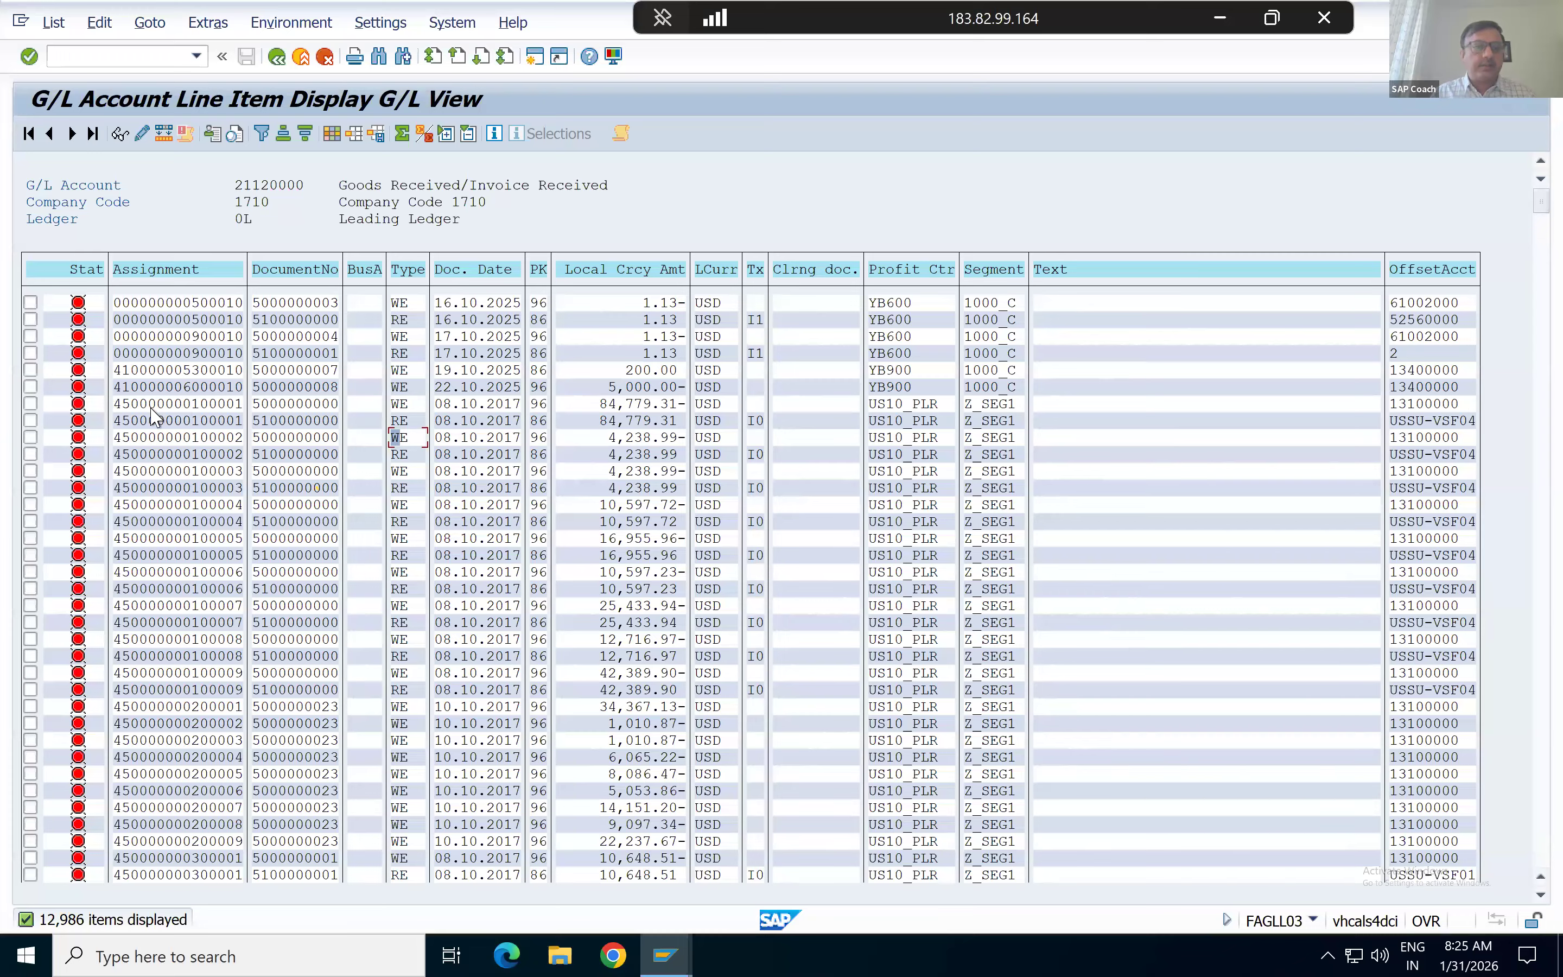
left_click_drag(116, 407, 254, 415)
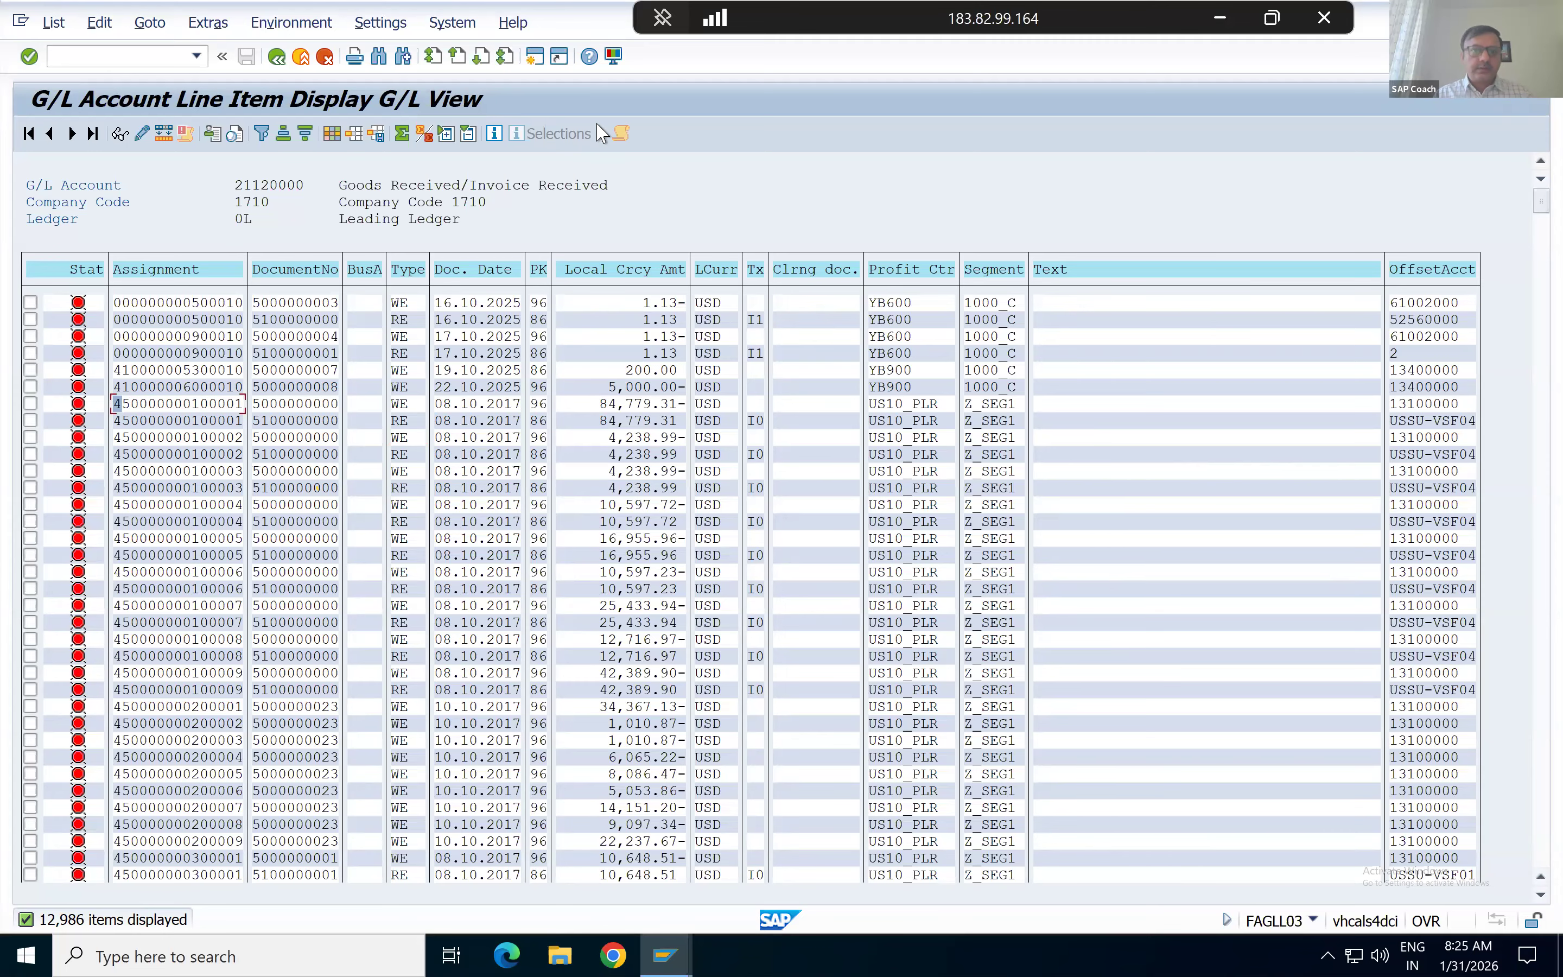
Open a new SAP session and start transaction FS00 in it.
left_click(534, 57)
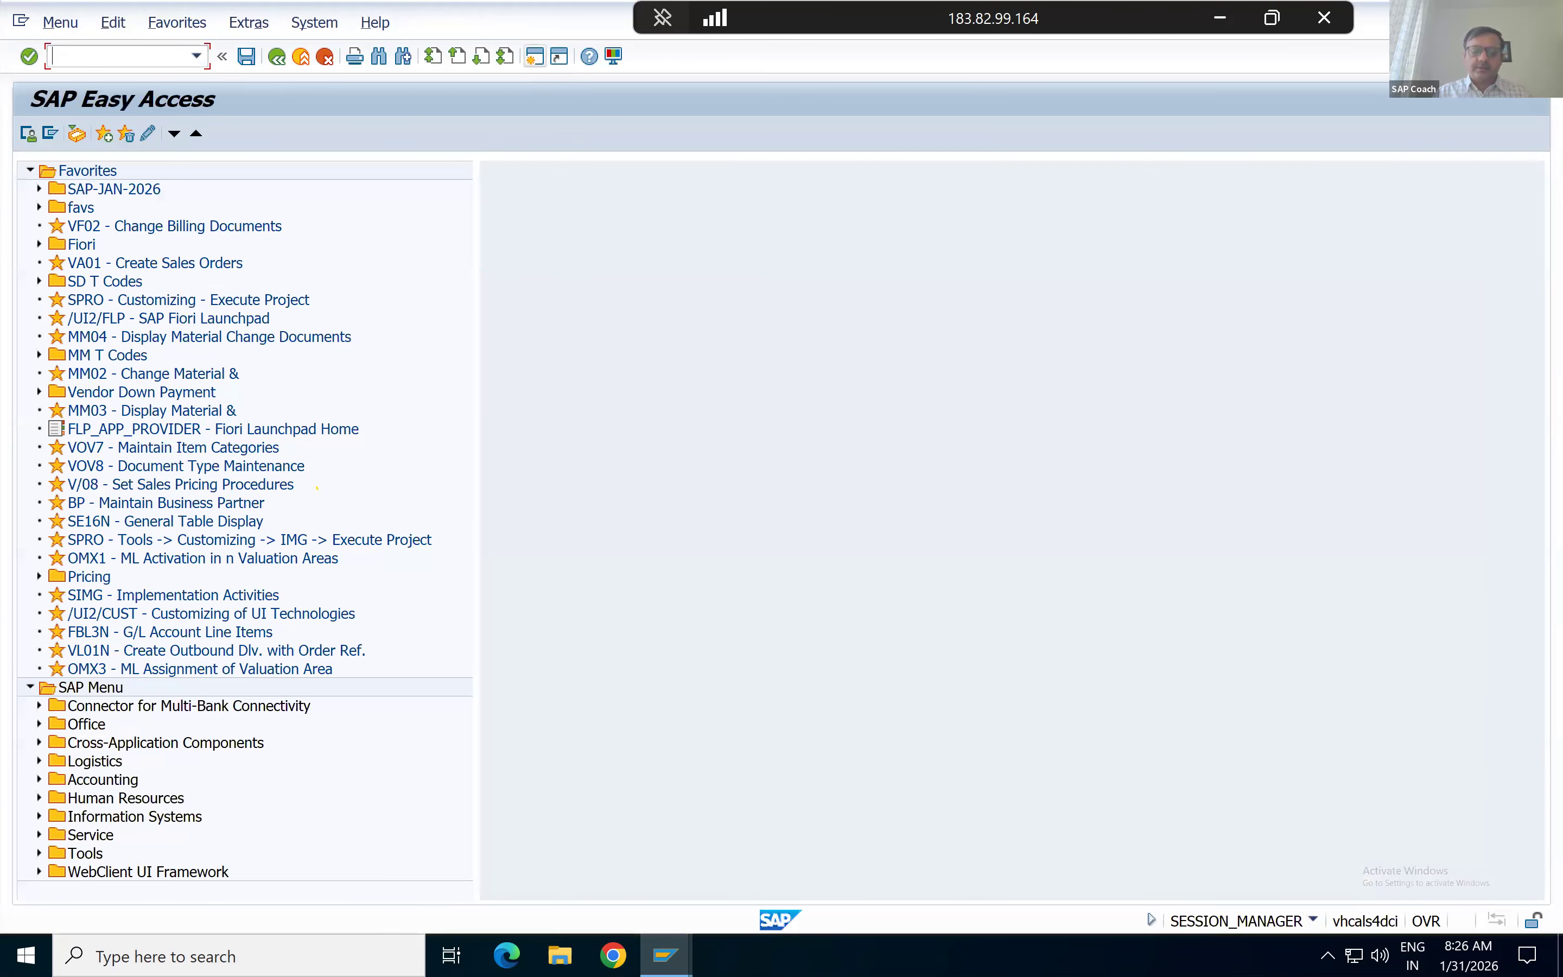
type("f")
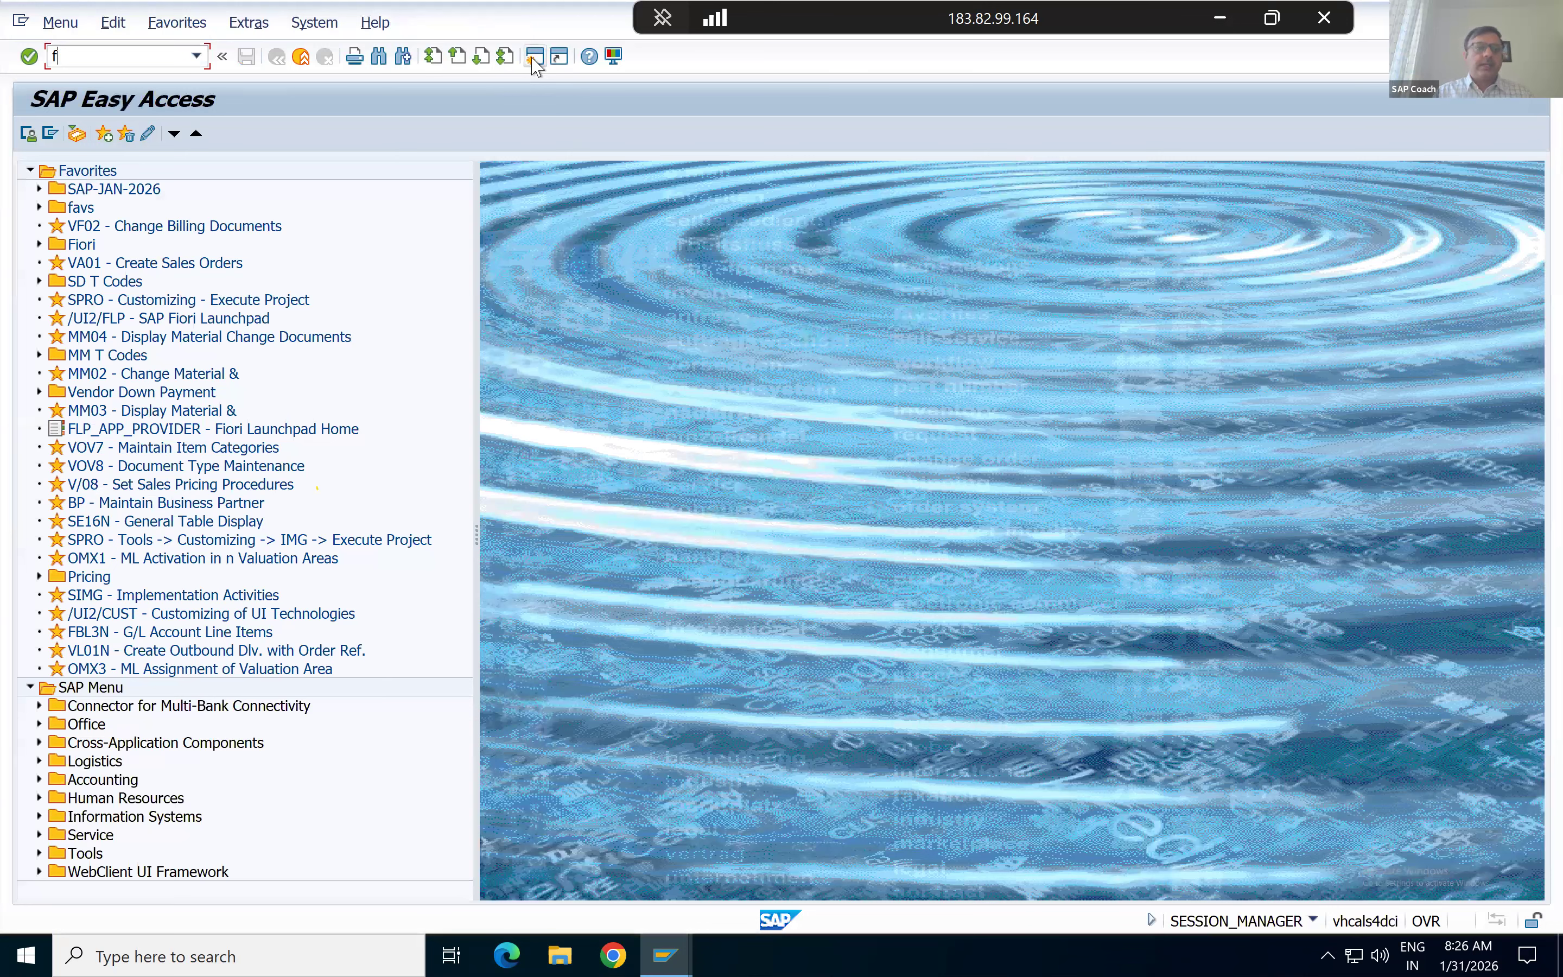
type("s00")
key("Return")
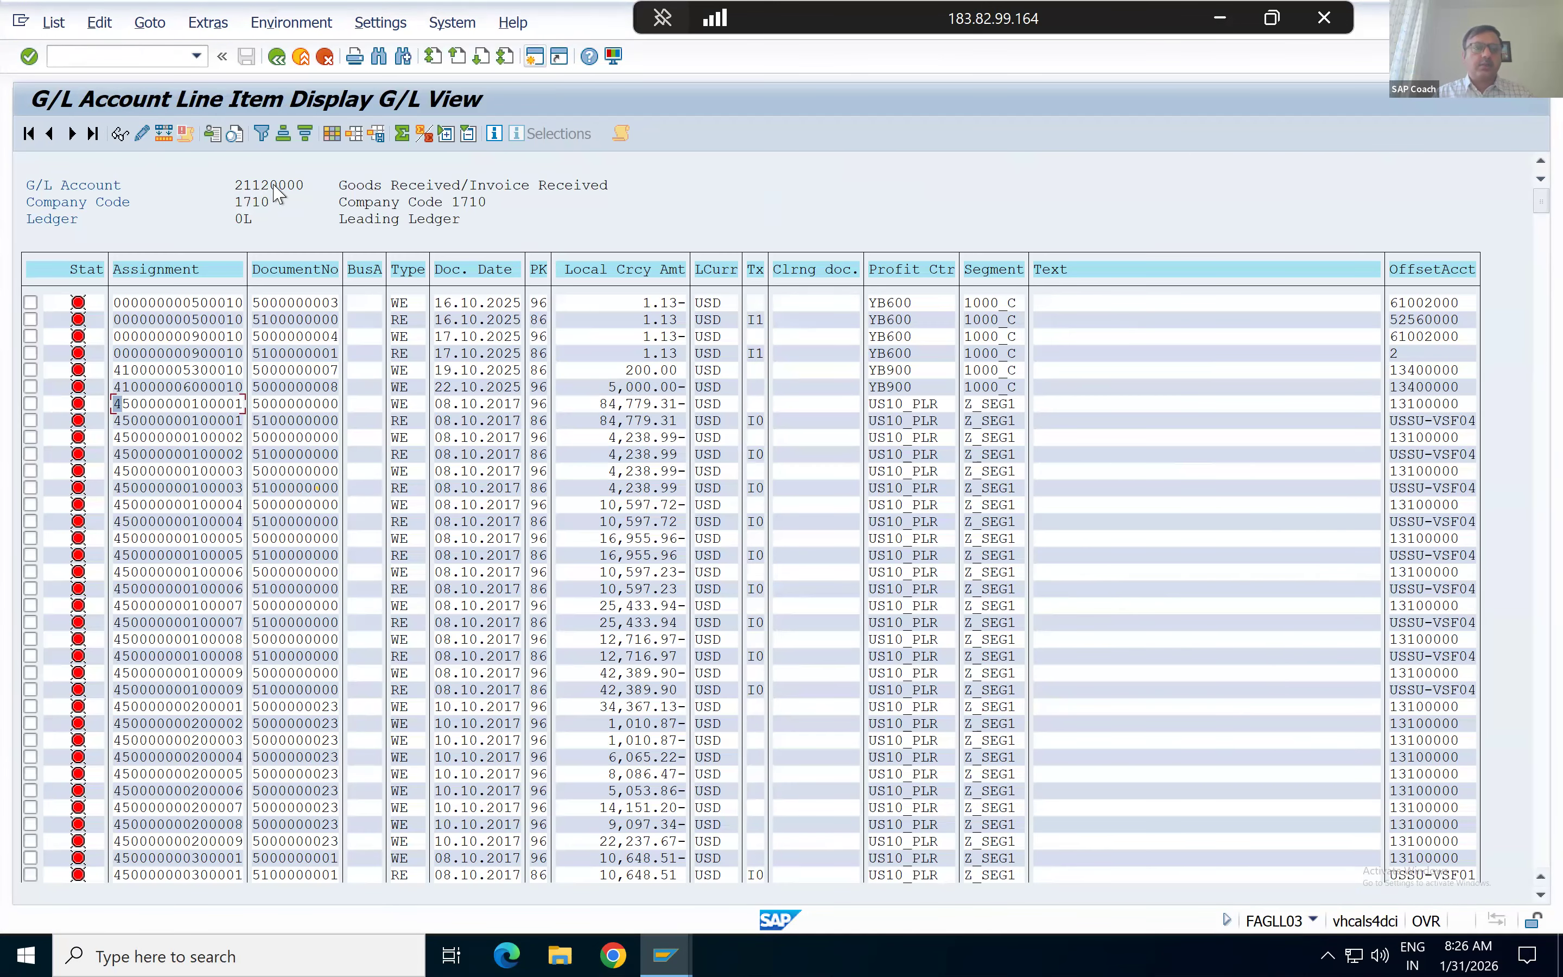
Copy G/L account number 21120000 from the line item list, find it in the FS00 account tree and display its master record.
left_click_drag(236, 185, 312, 184)
key("ctrl+c")
key("alt+Tab")
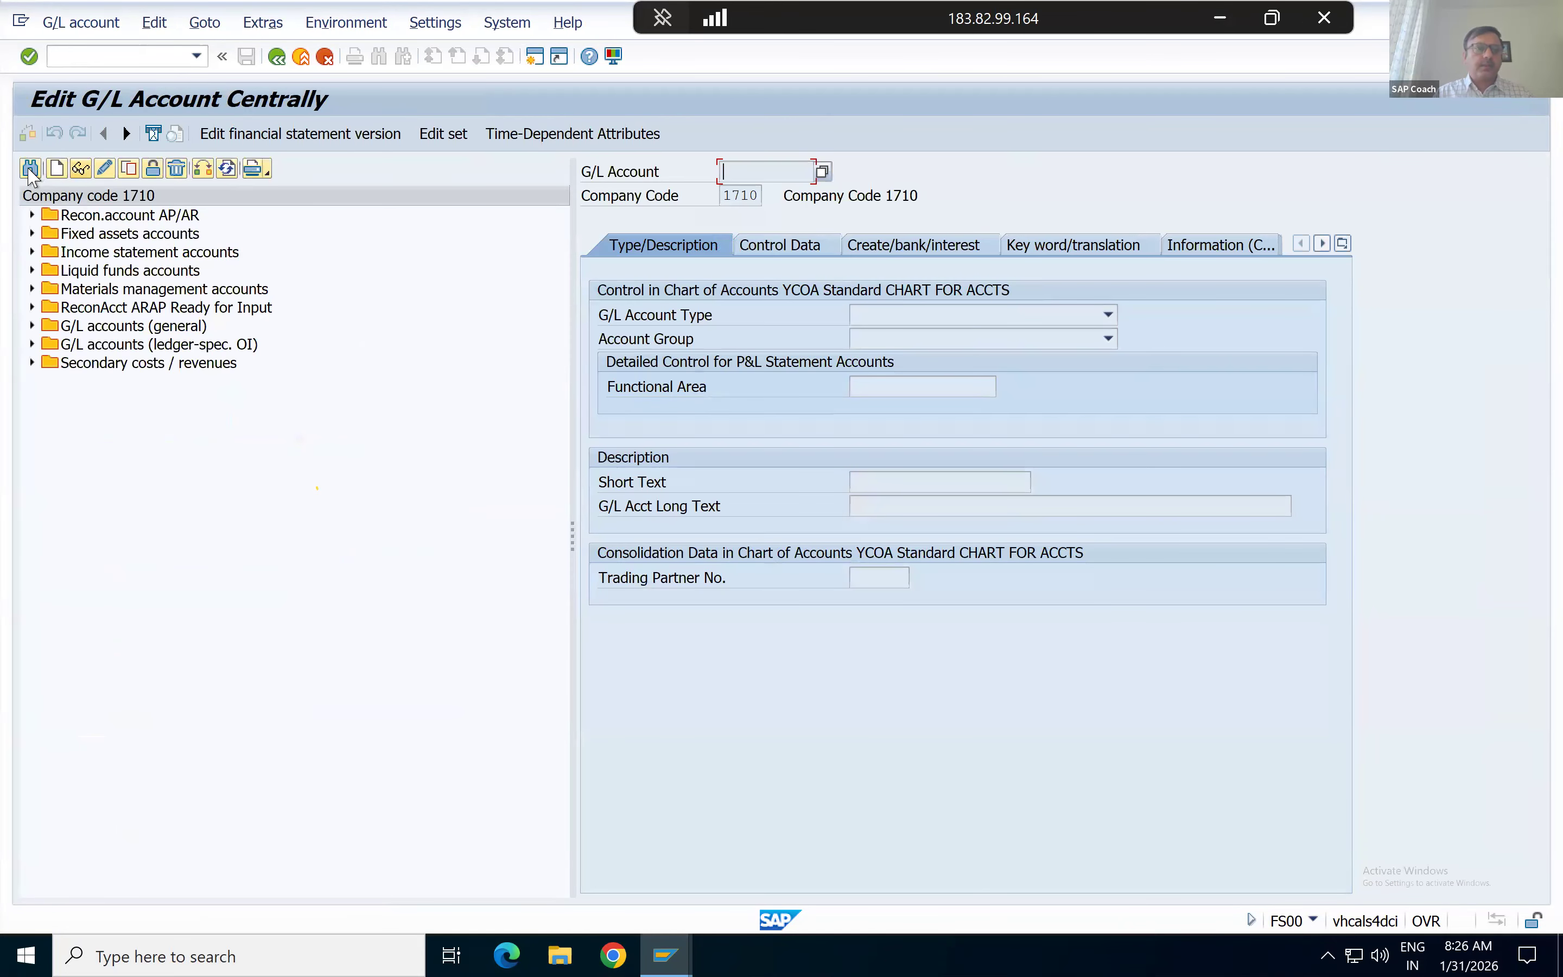
left_click(30, 169)
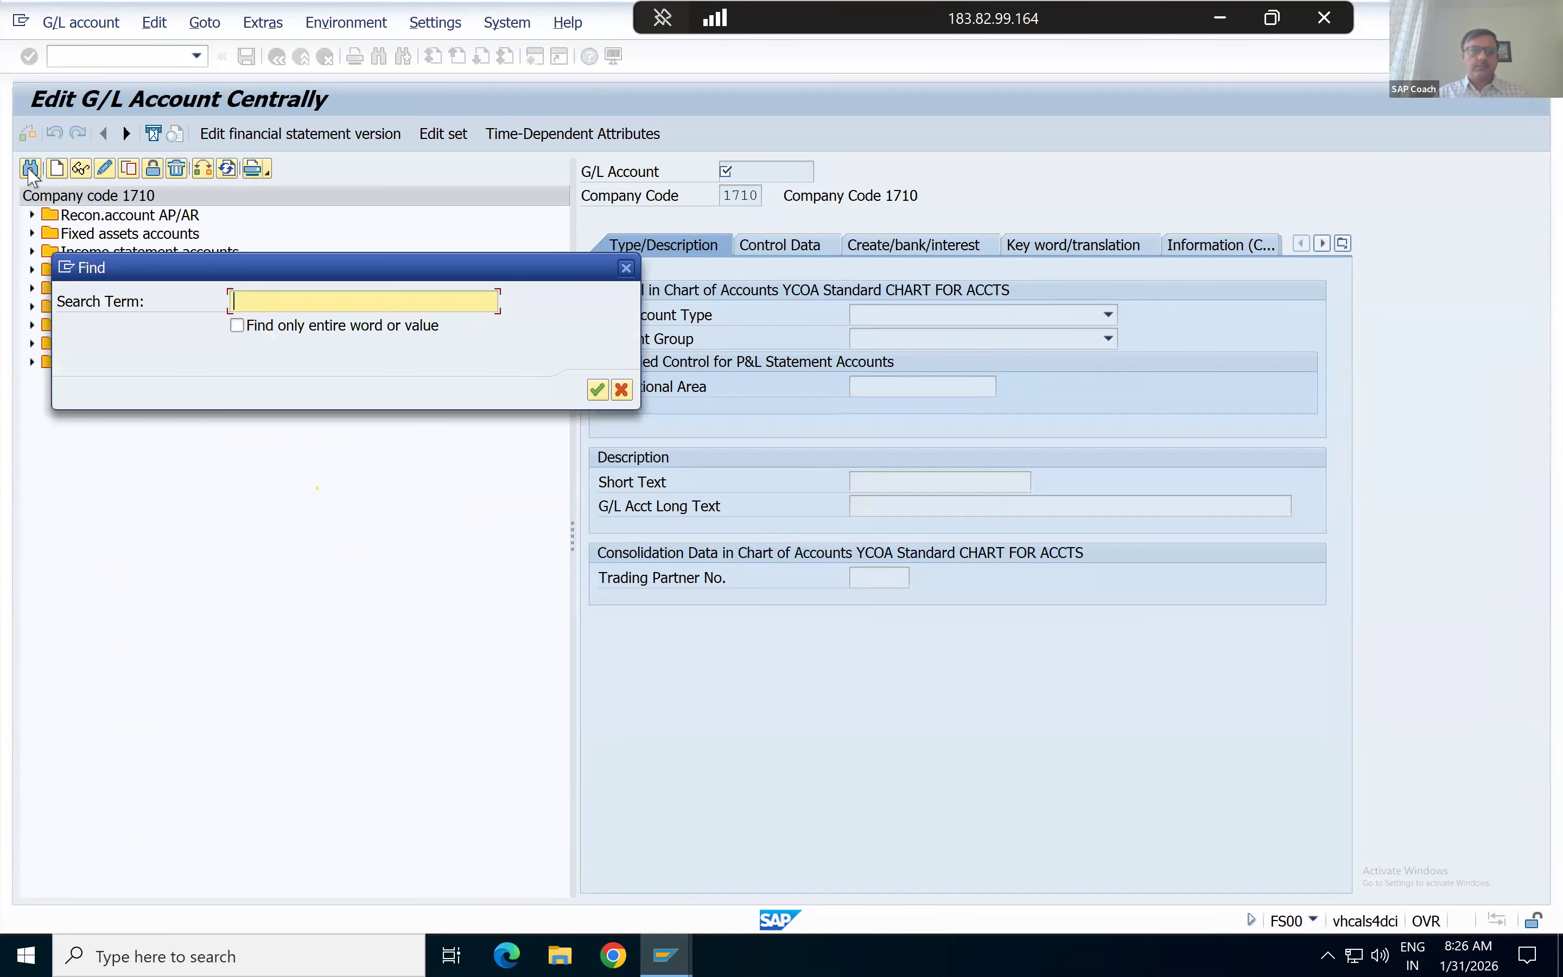
key("ctrl+v")
key("Return")
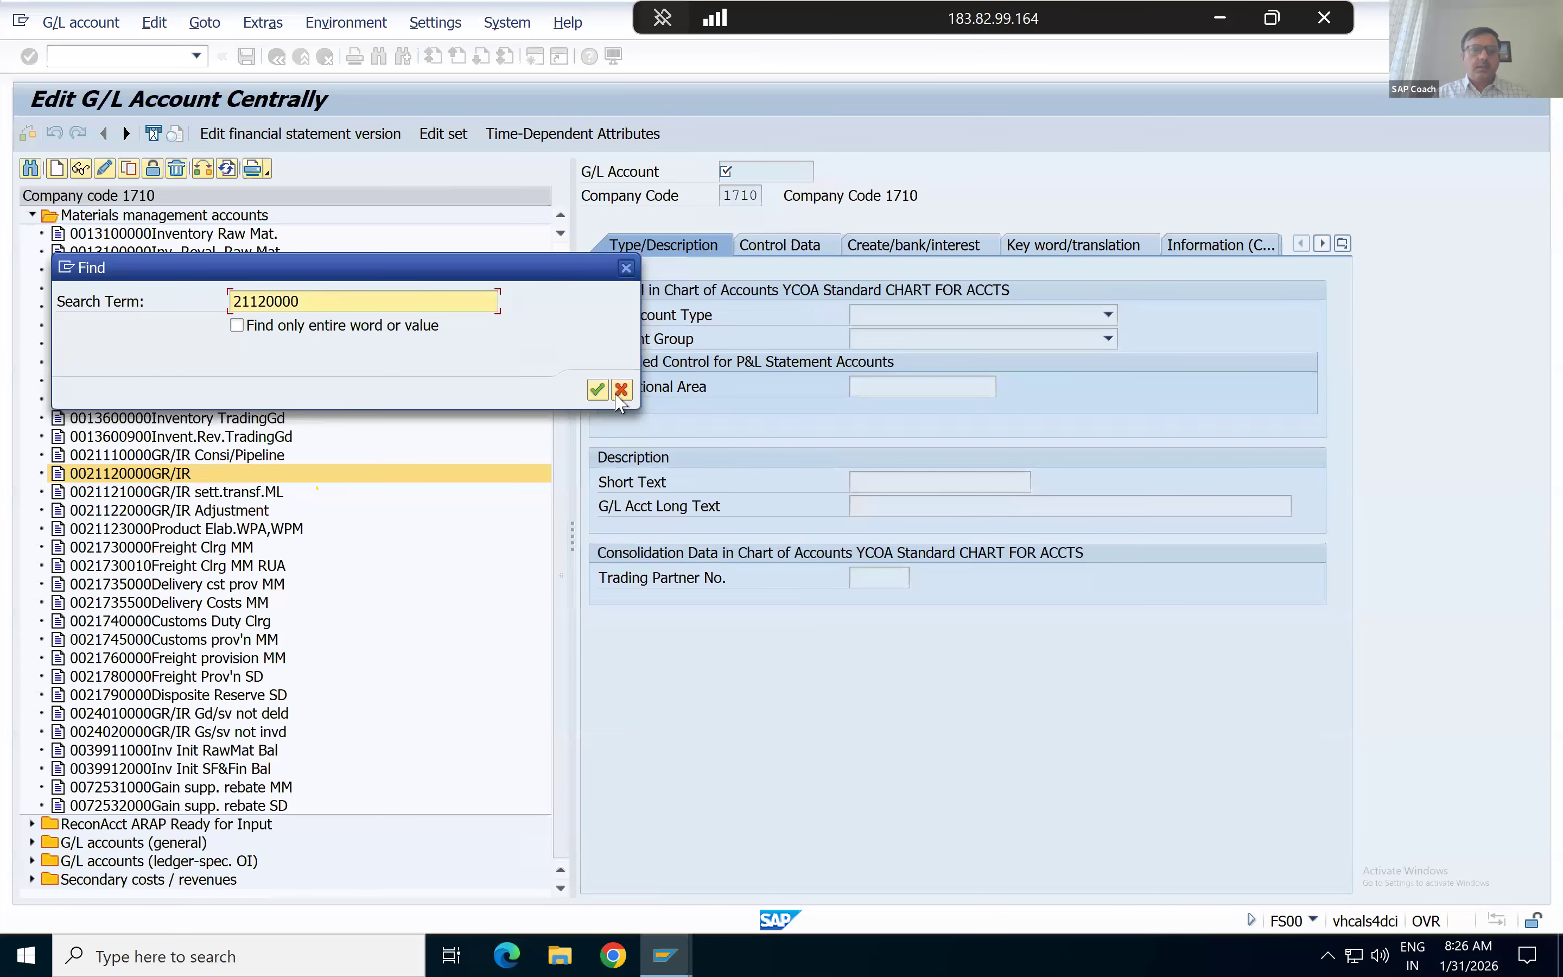
left_click(598, 390)
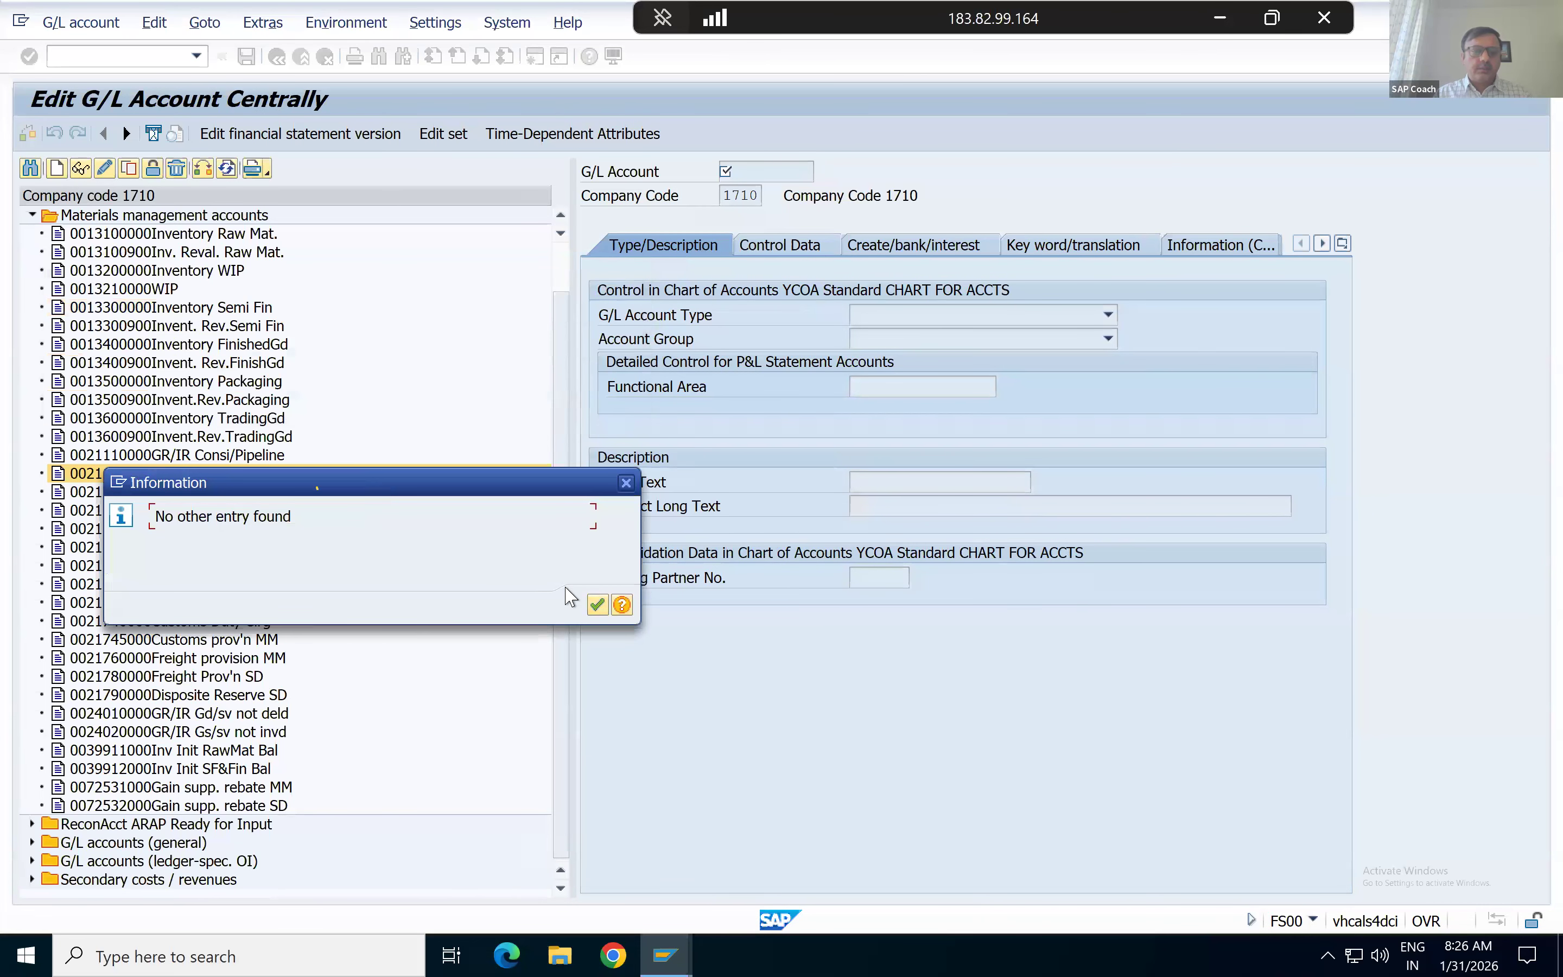
left_click(595, 607)
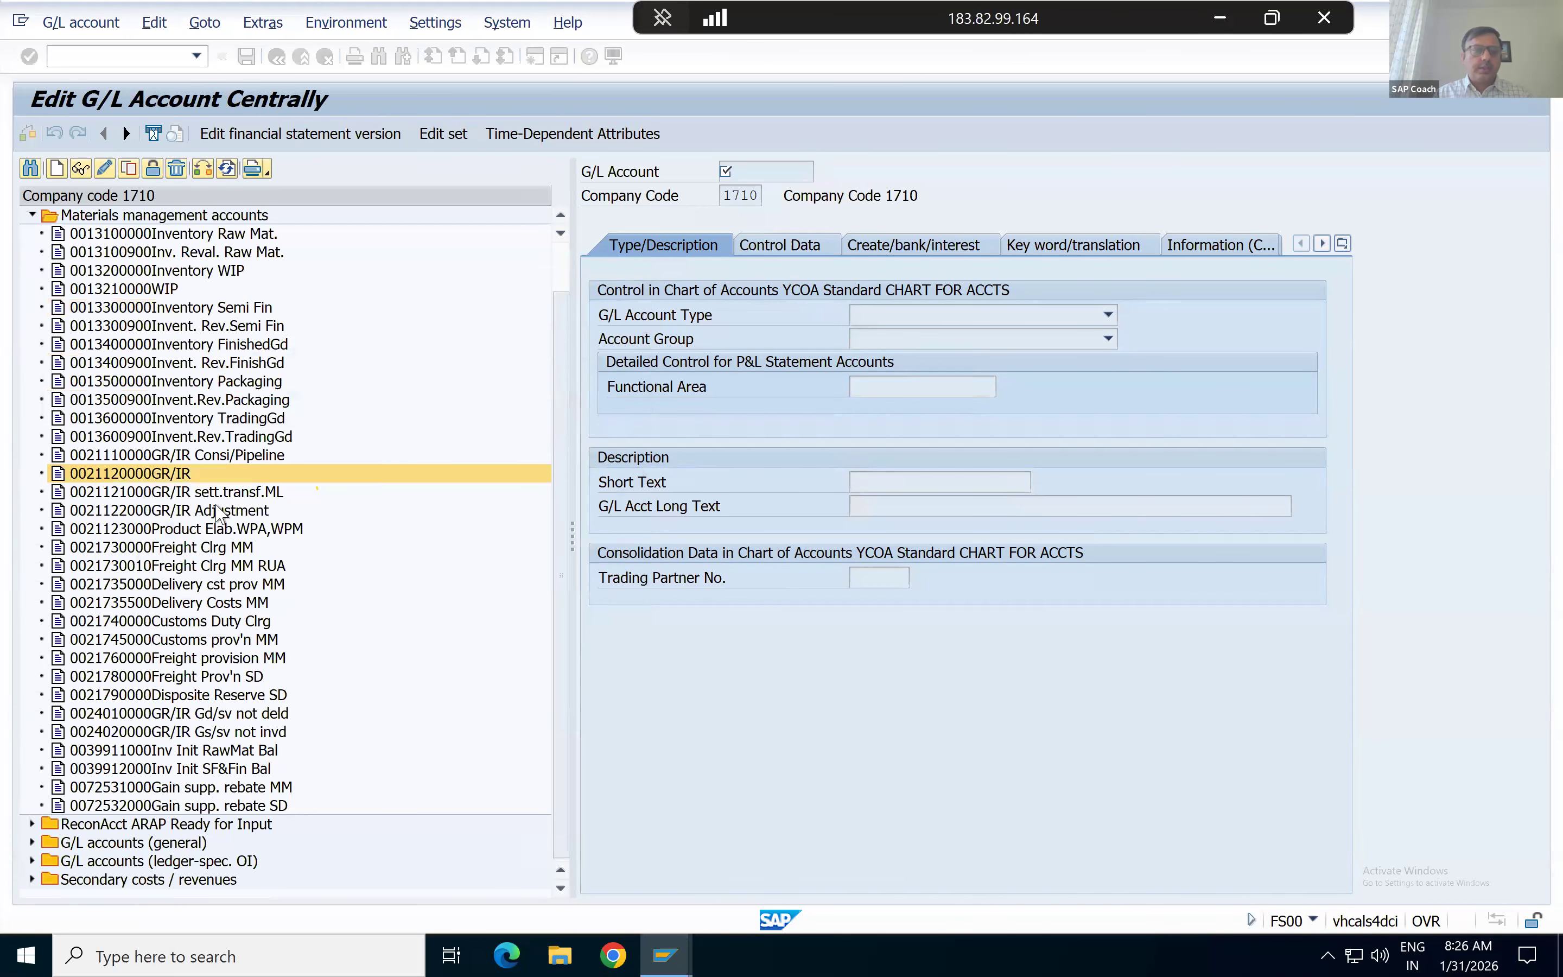
left_click(155, 475)
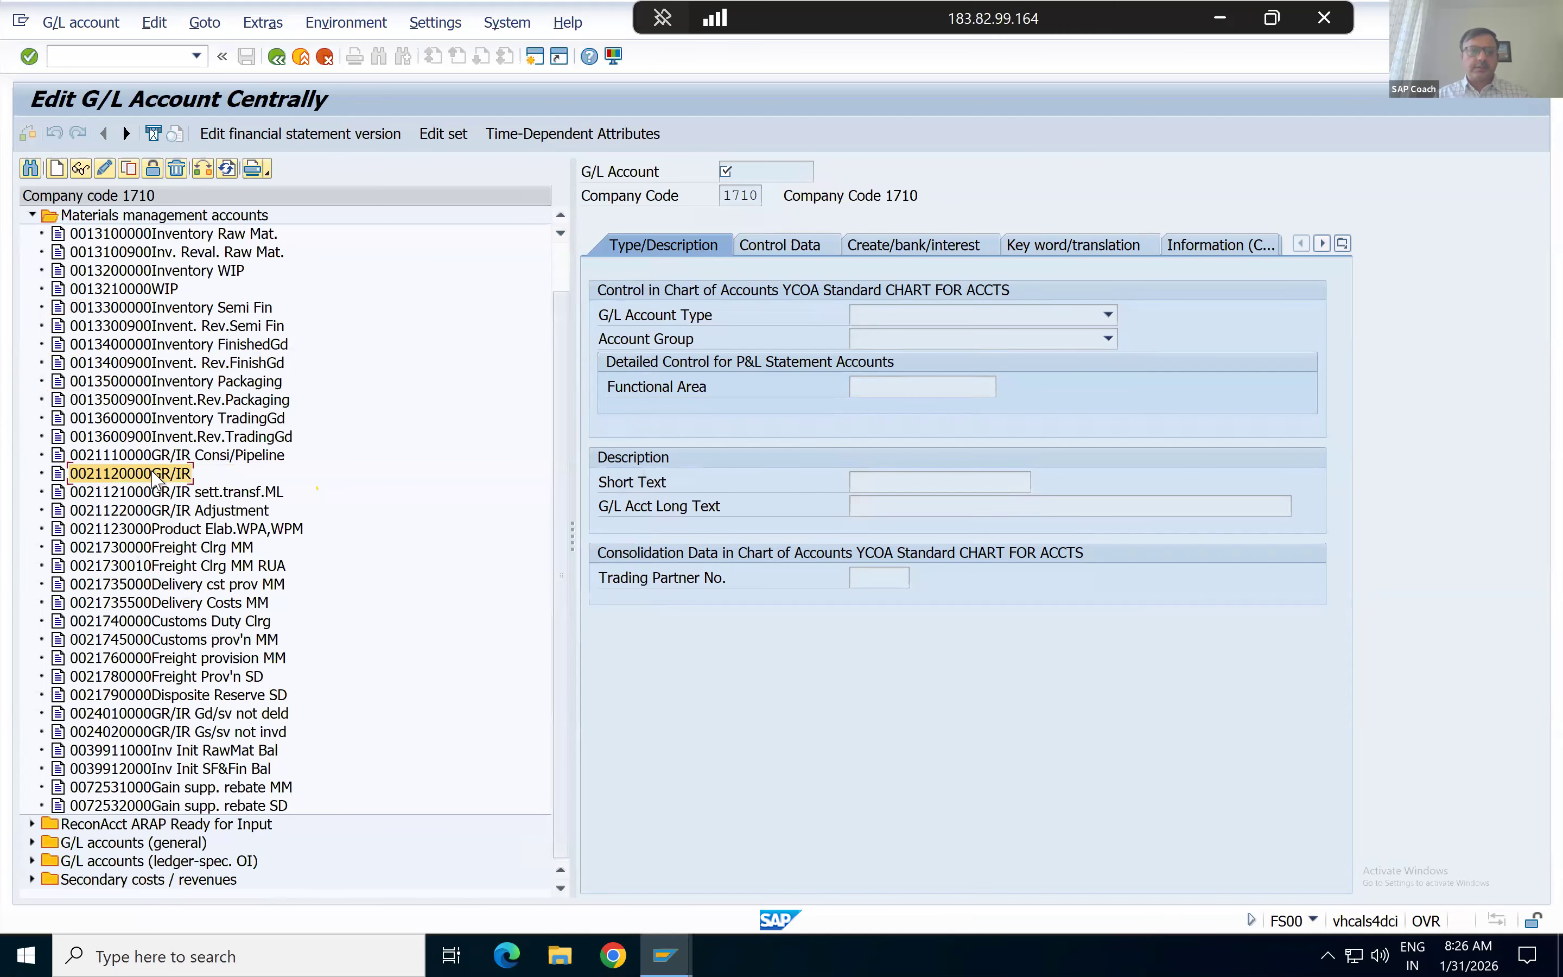
double_click(155, 482)
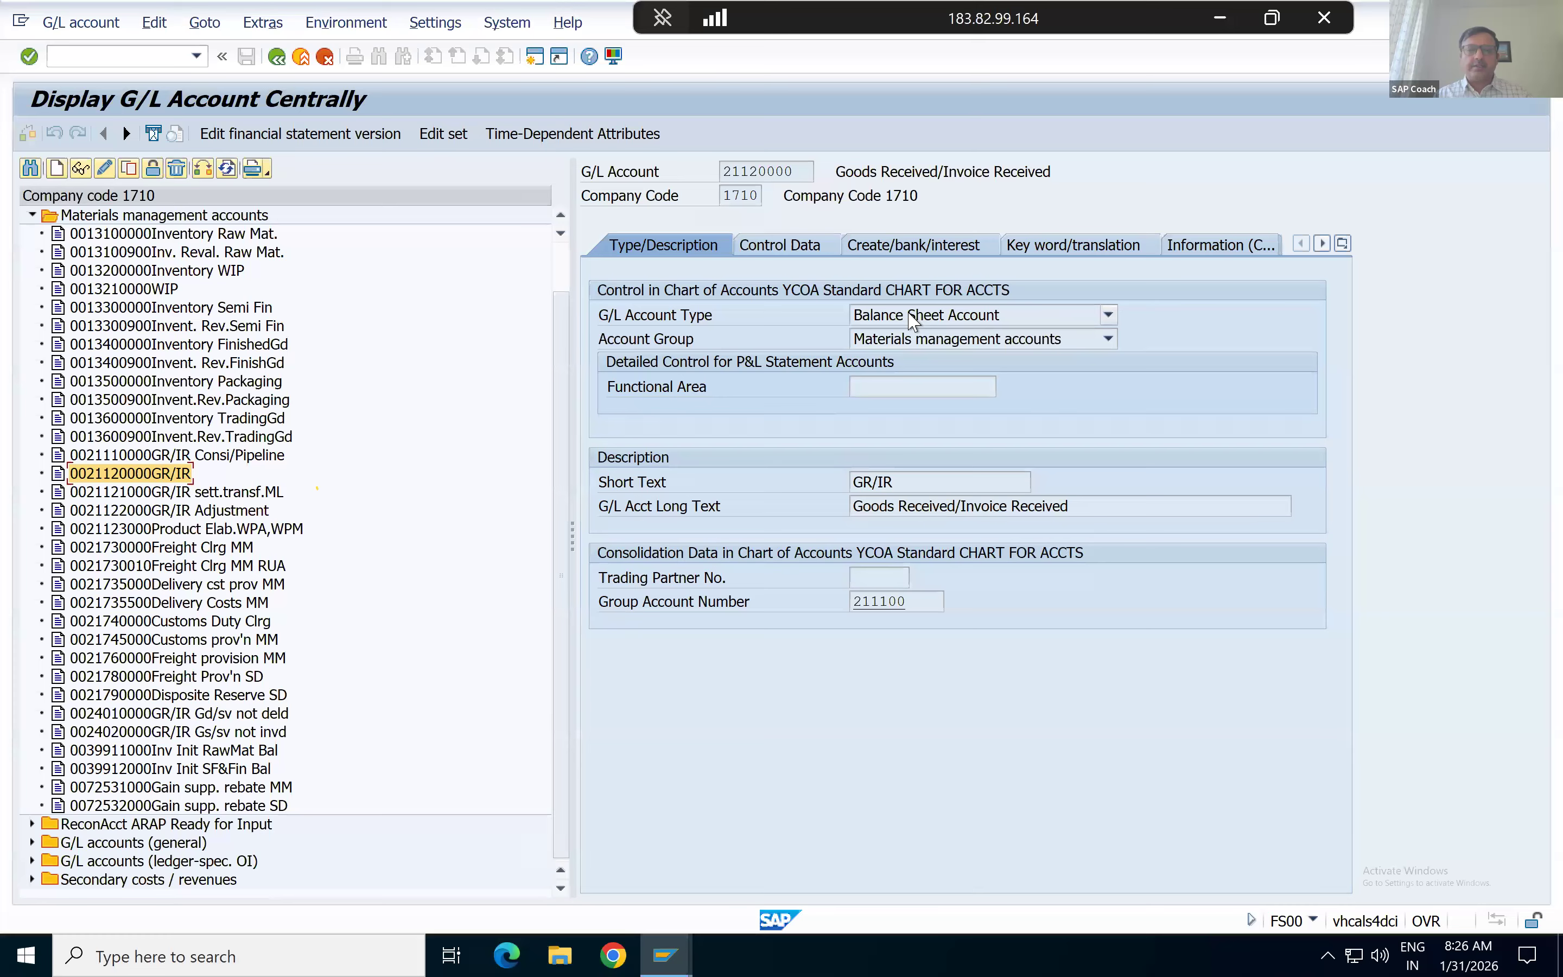
Show the control data of the GR/IR account and read the field help for its sort key.
left_click(785, 255)
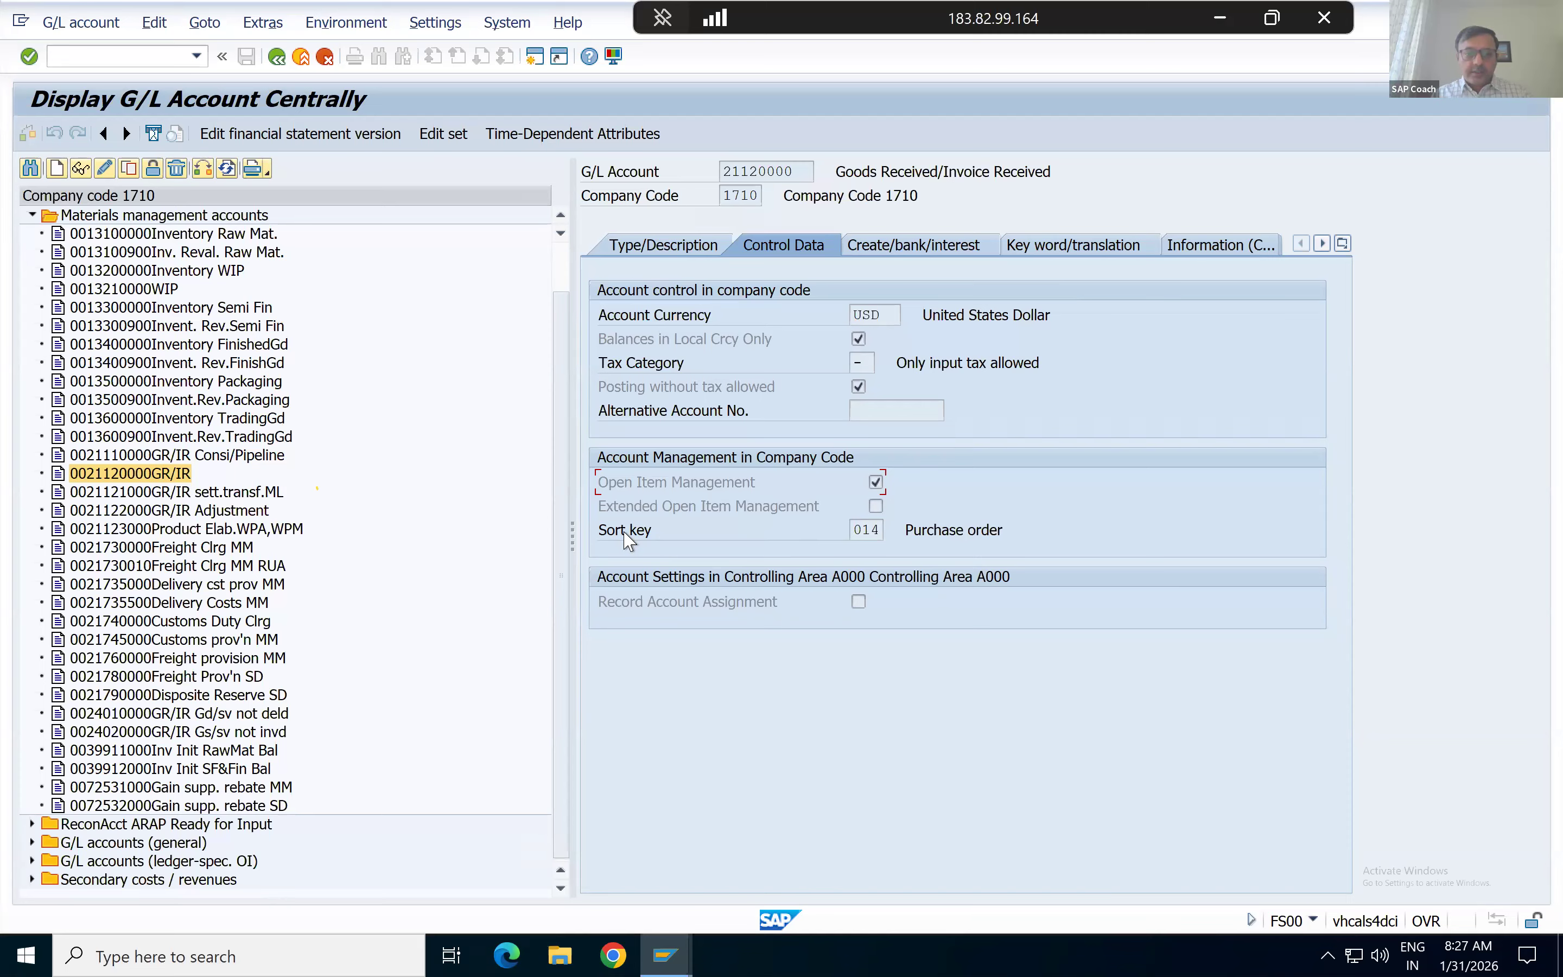
left_click(855, 530)
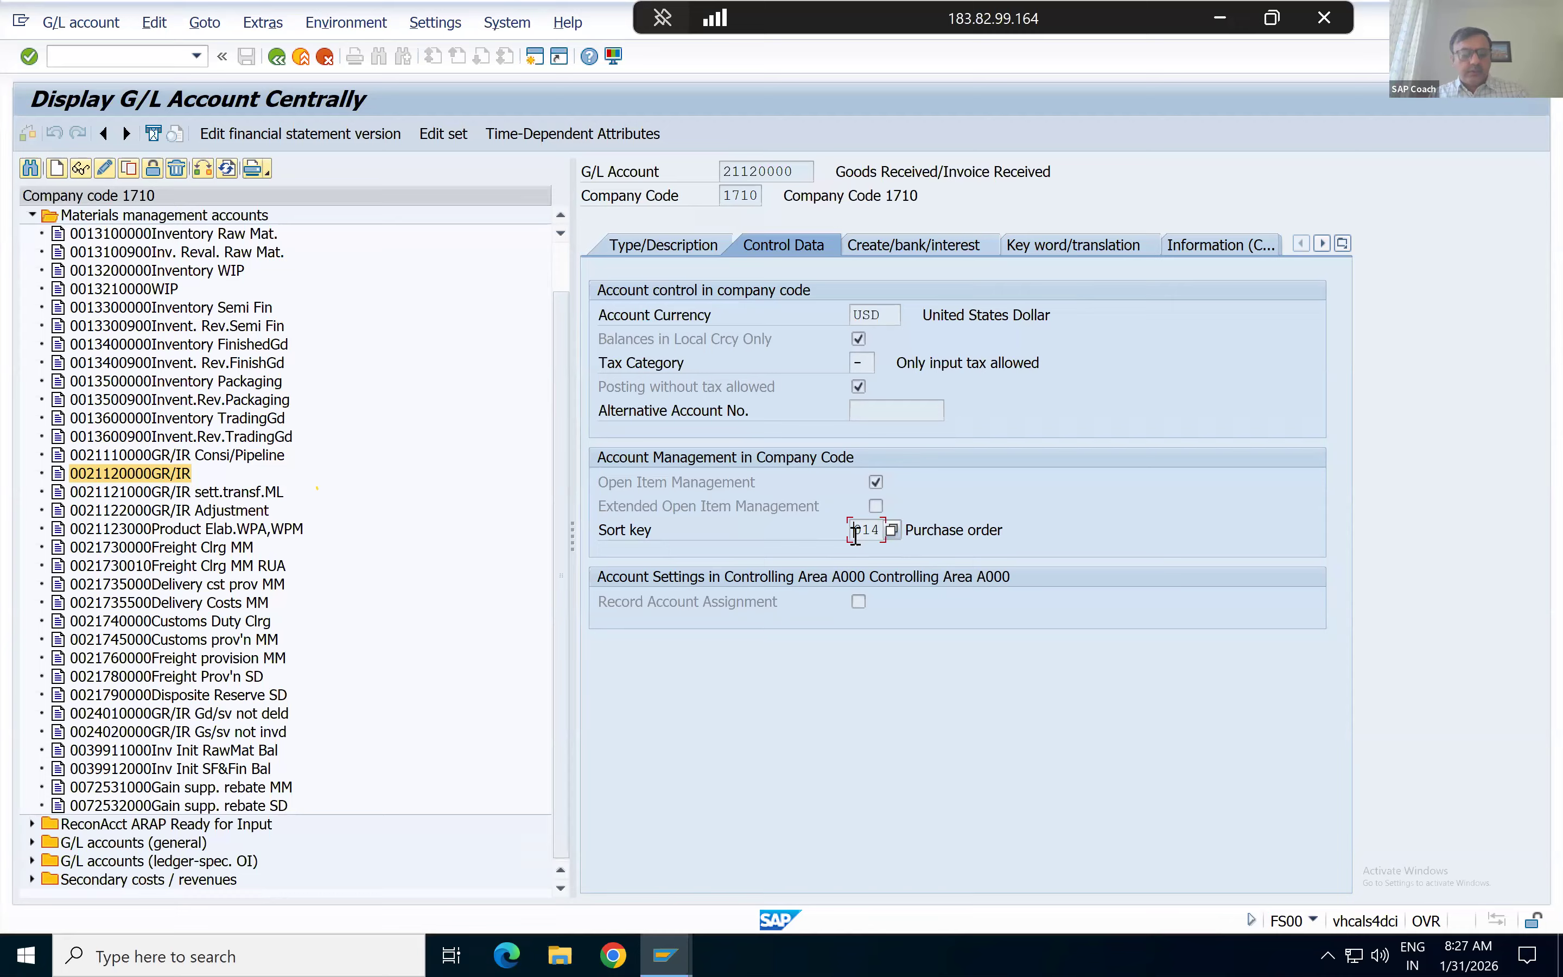
key("F4")
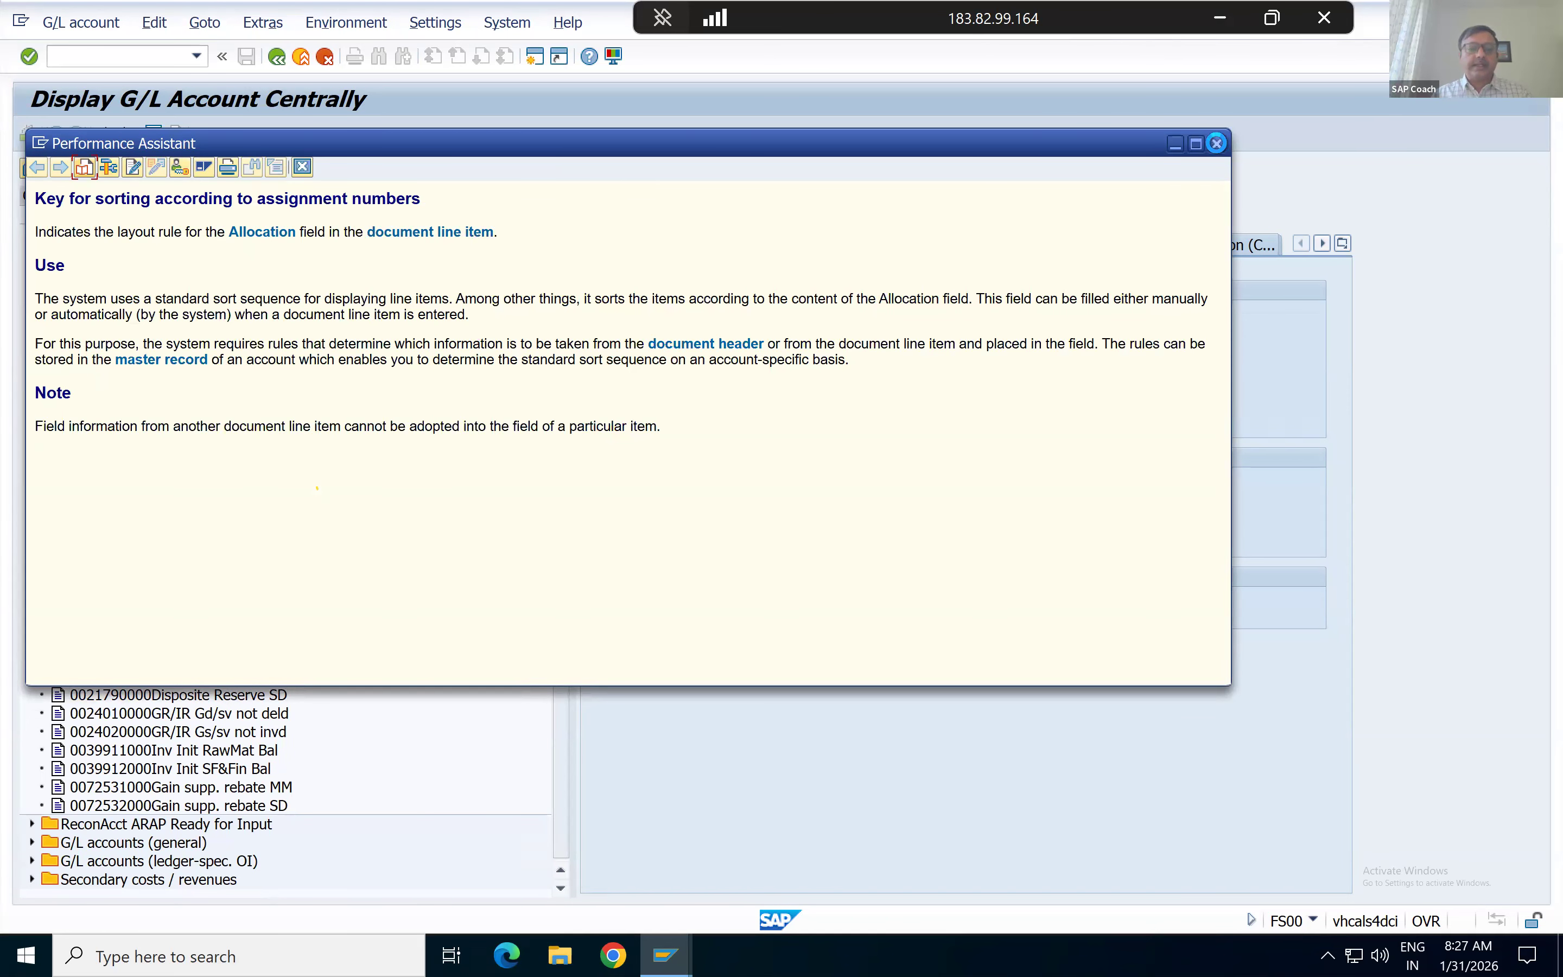
key("Escape")
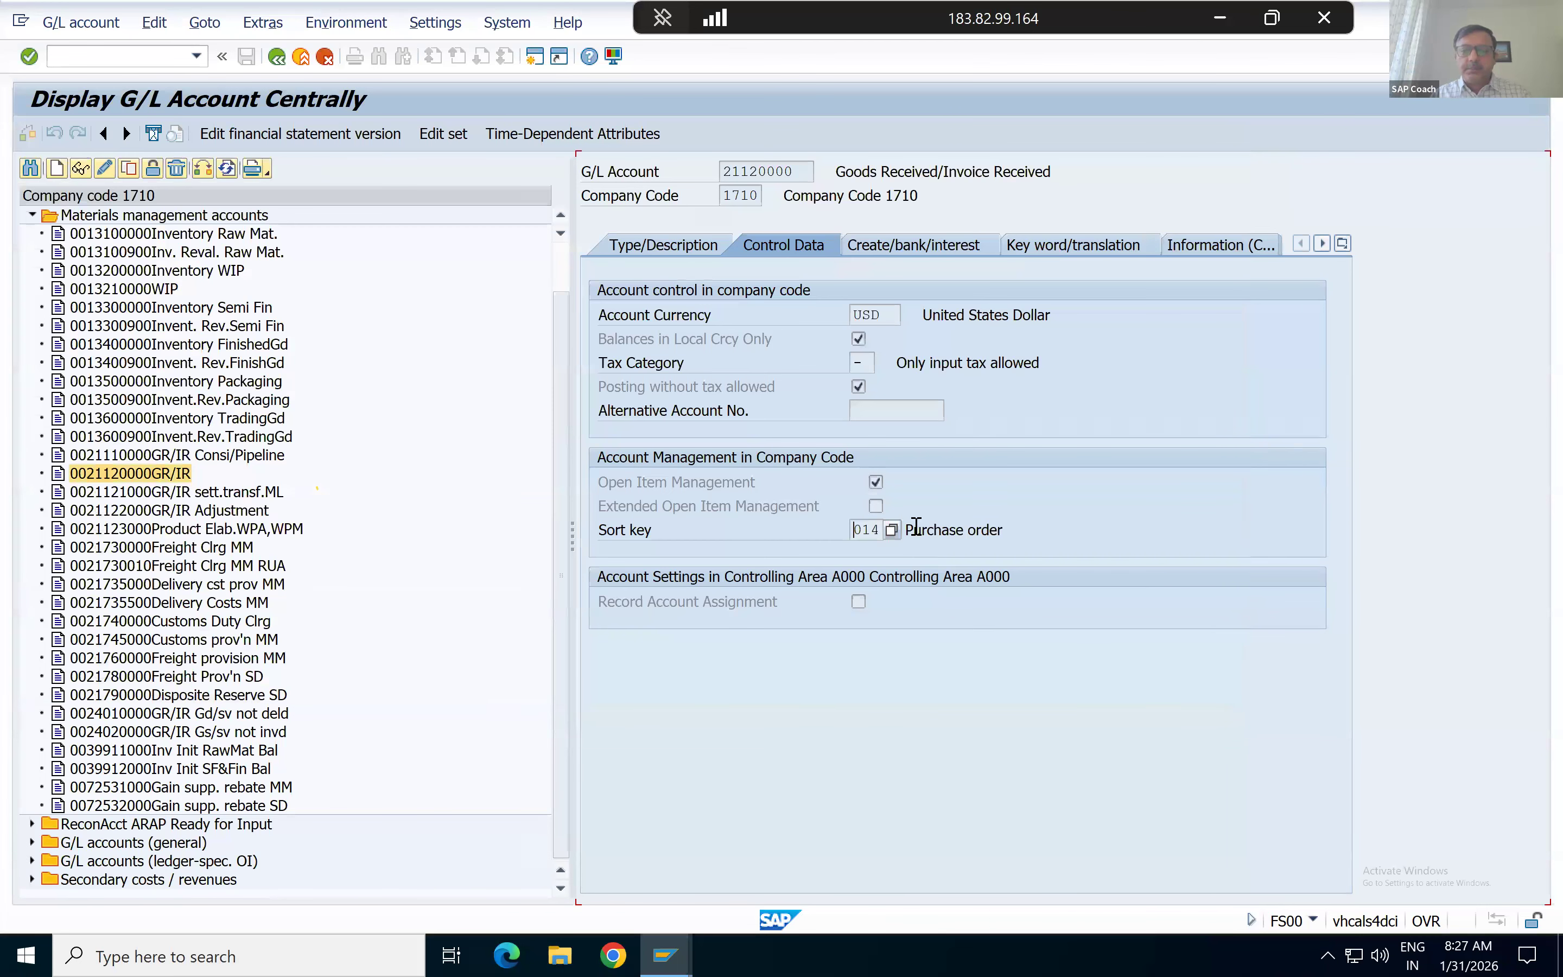
List all available sort keys without restrictions, highlight 014 Purchase order, and close the list without changing the account.
left_click(917, 529)
left_click(882, 534)
left_click(891, 530)
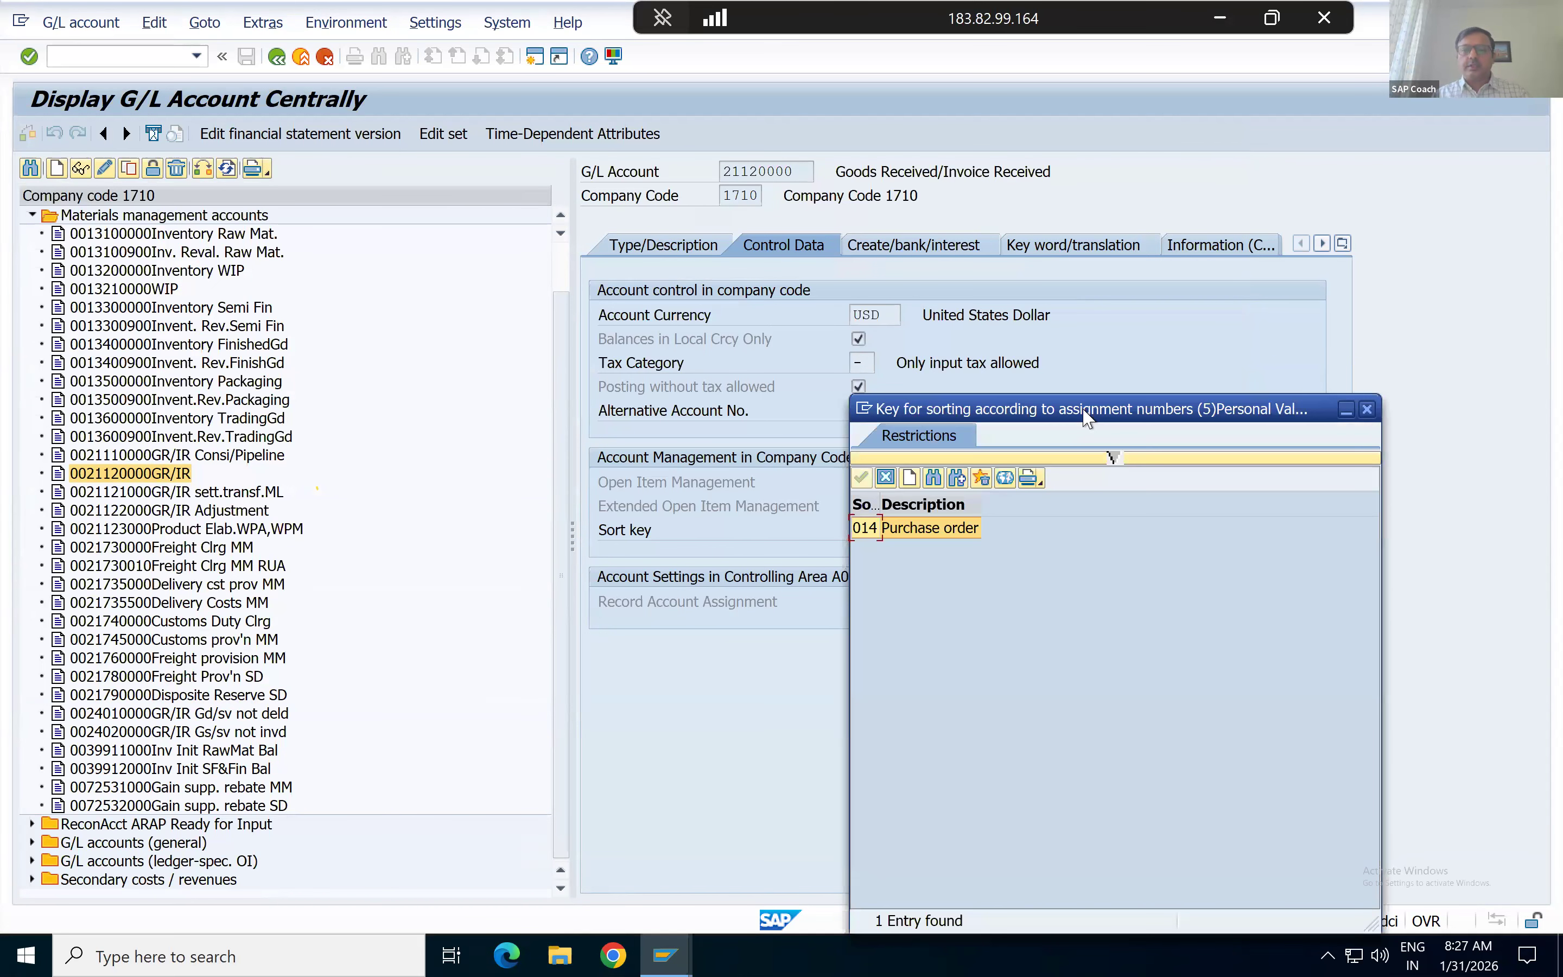
left_click_drag(1085, 410, 1204, 260)
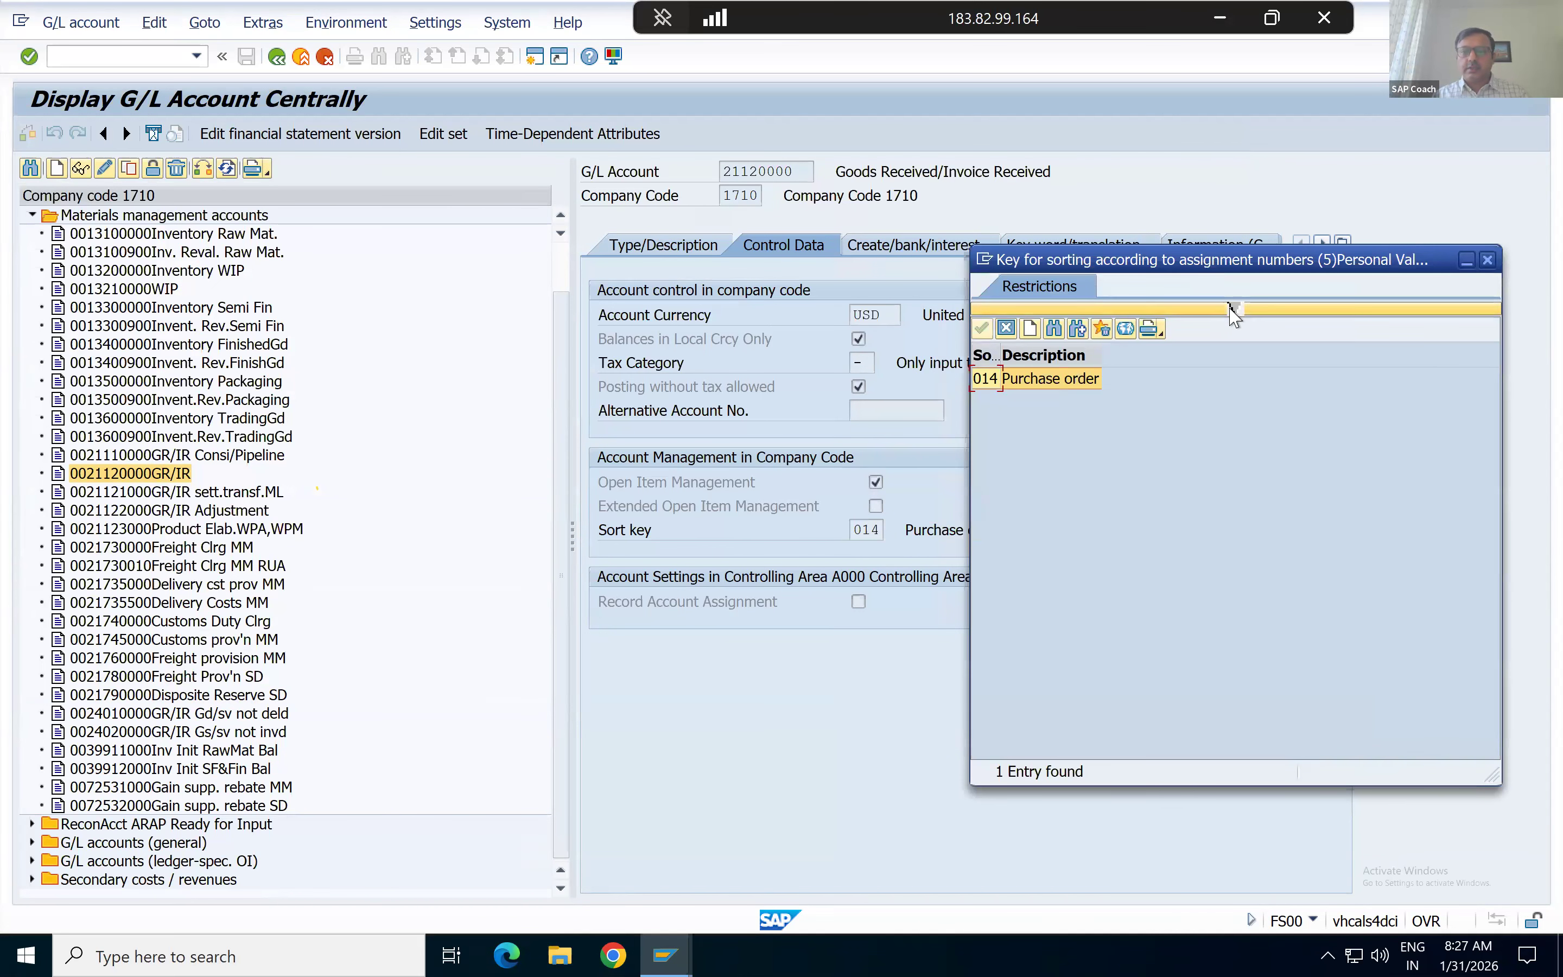
left_click(1218, 404)
key("BackSpace")
key("BackSpace")
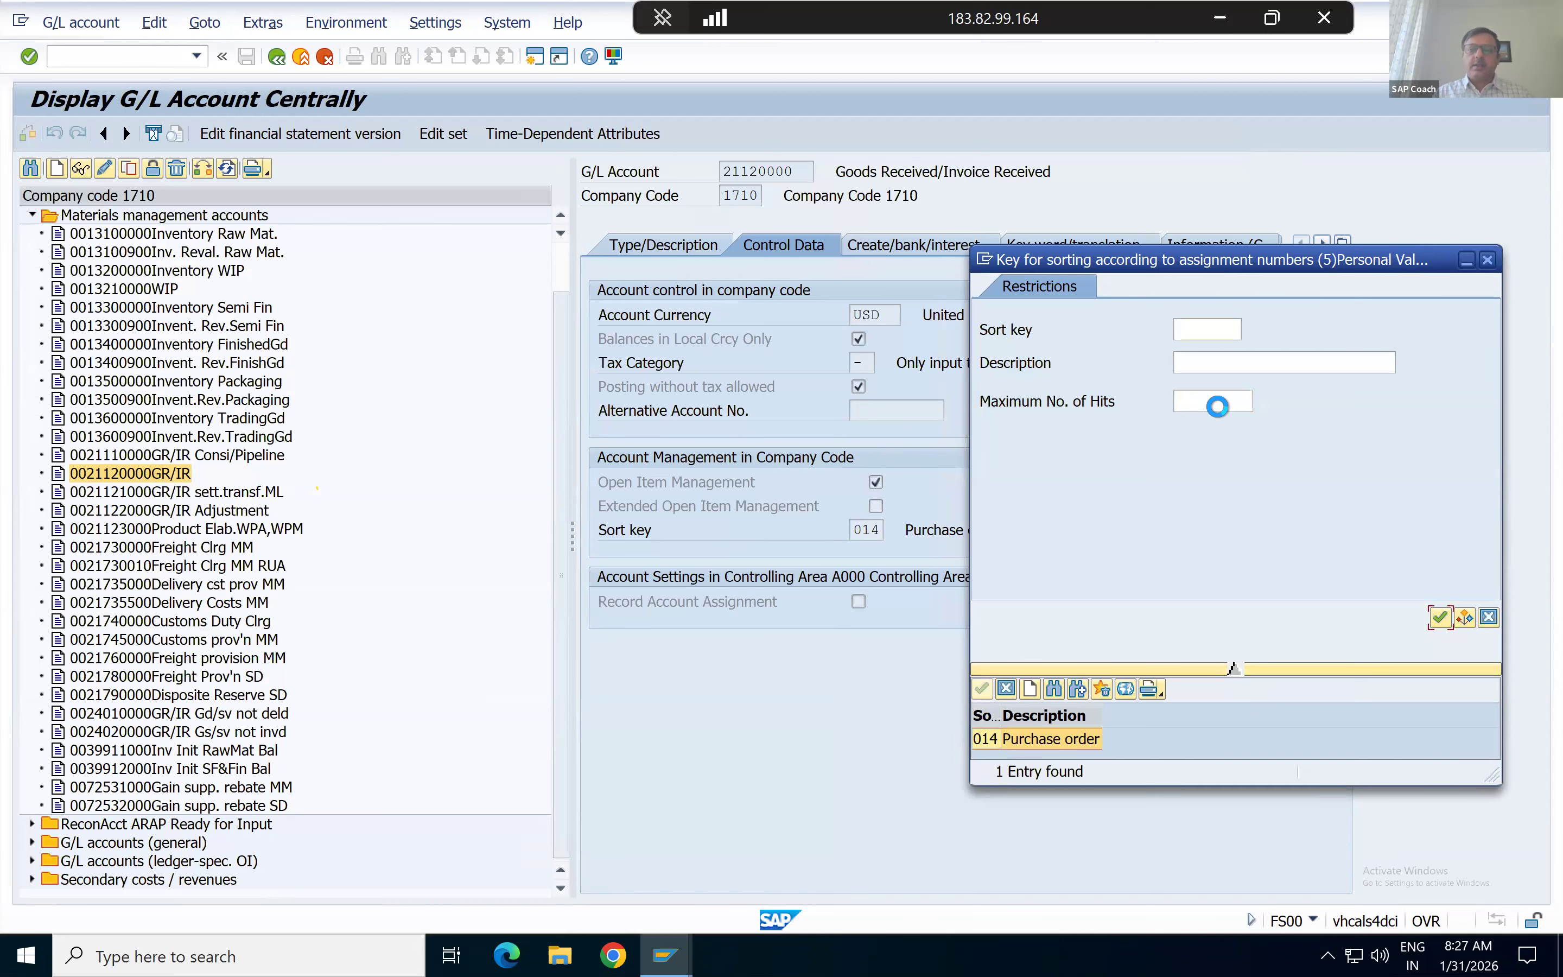
key("Return")
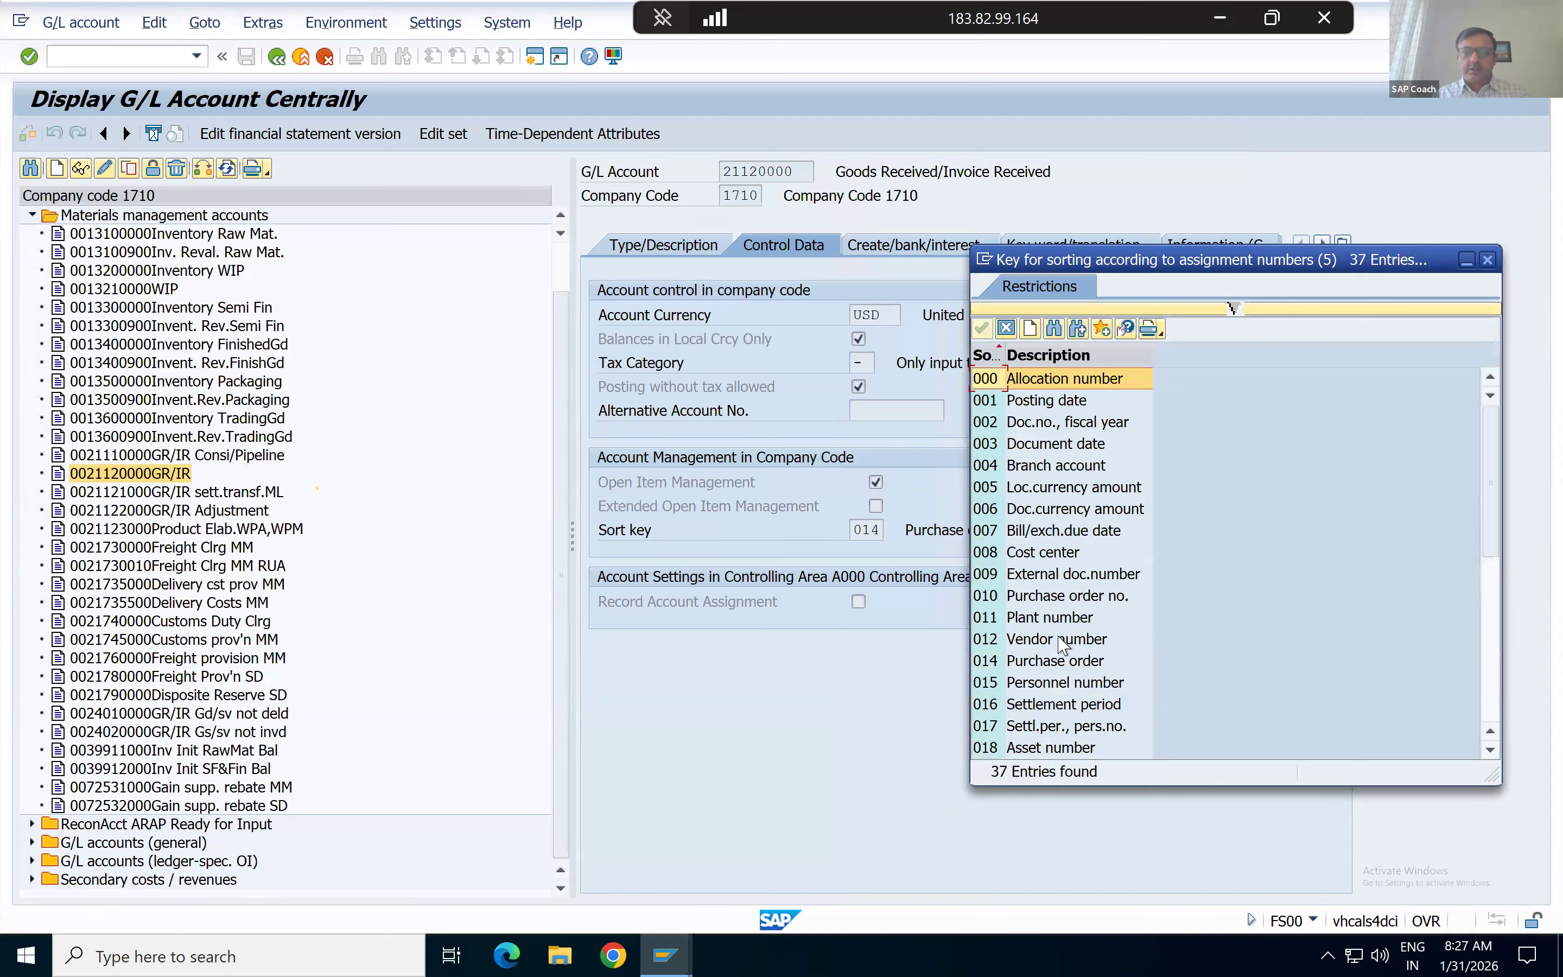
left_click(993, 666)
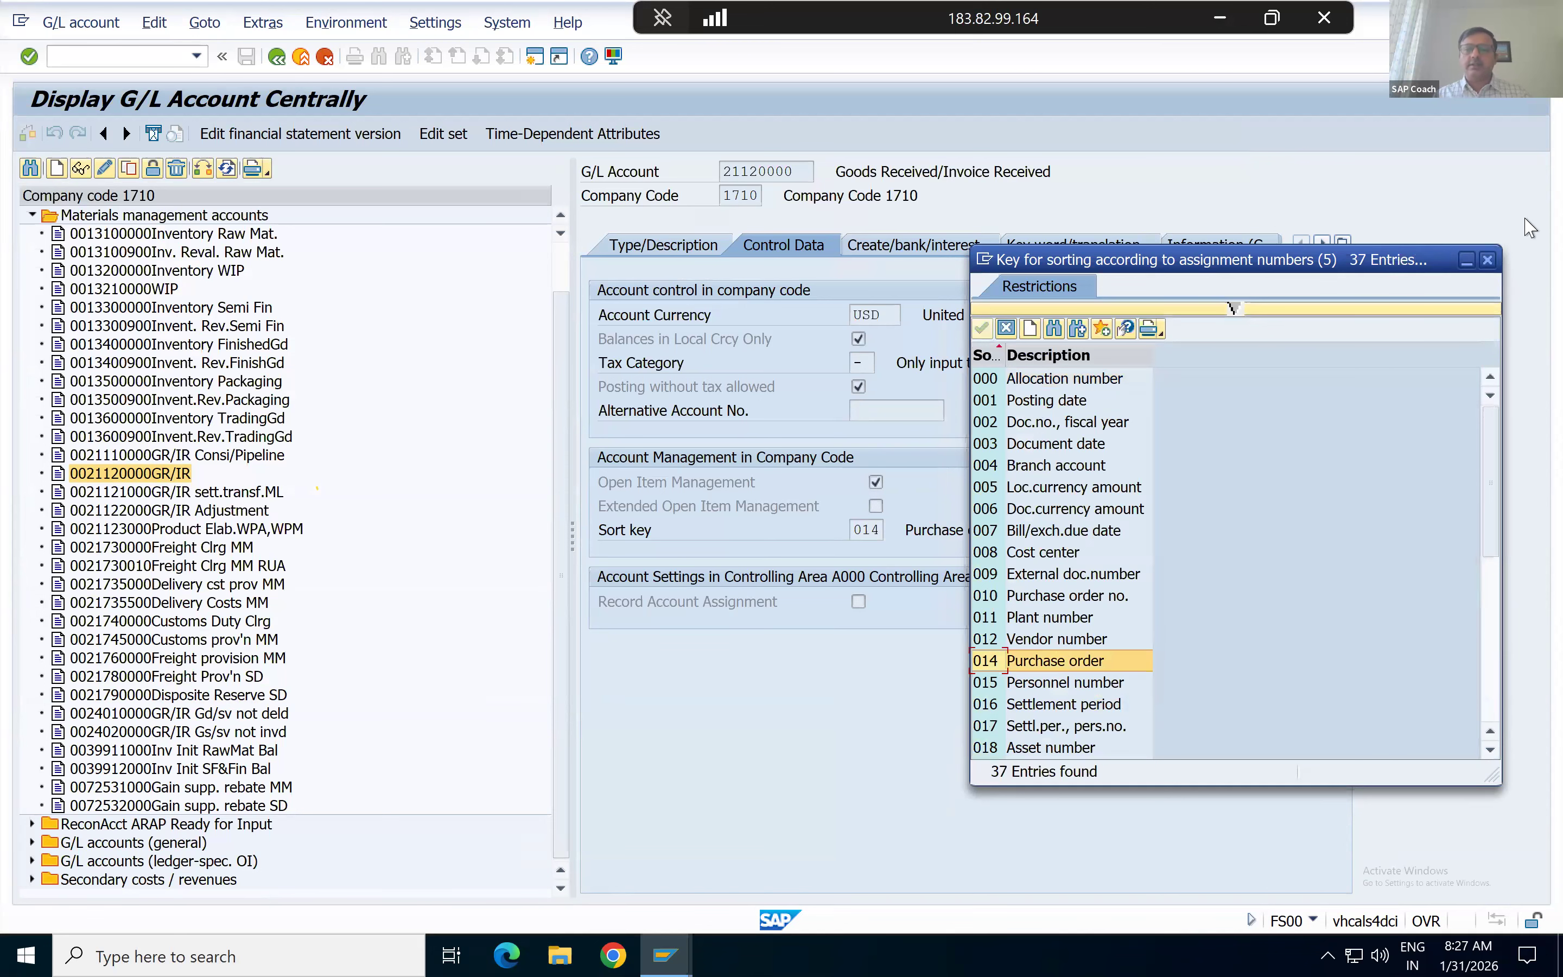
left_click(1488, 261)
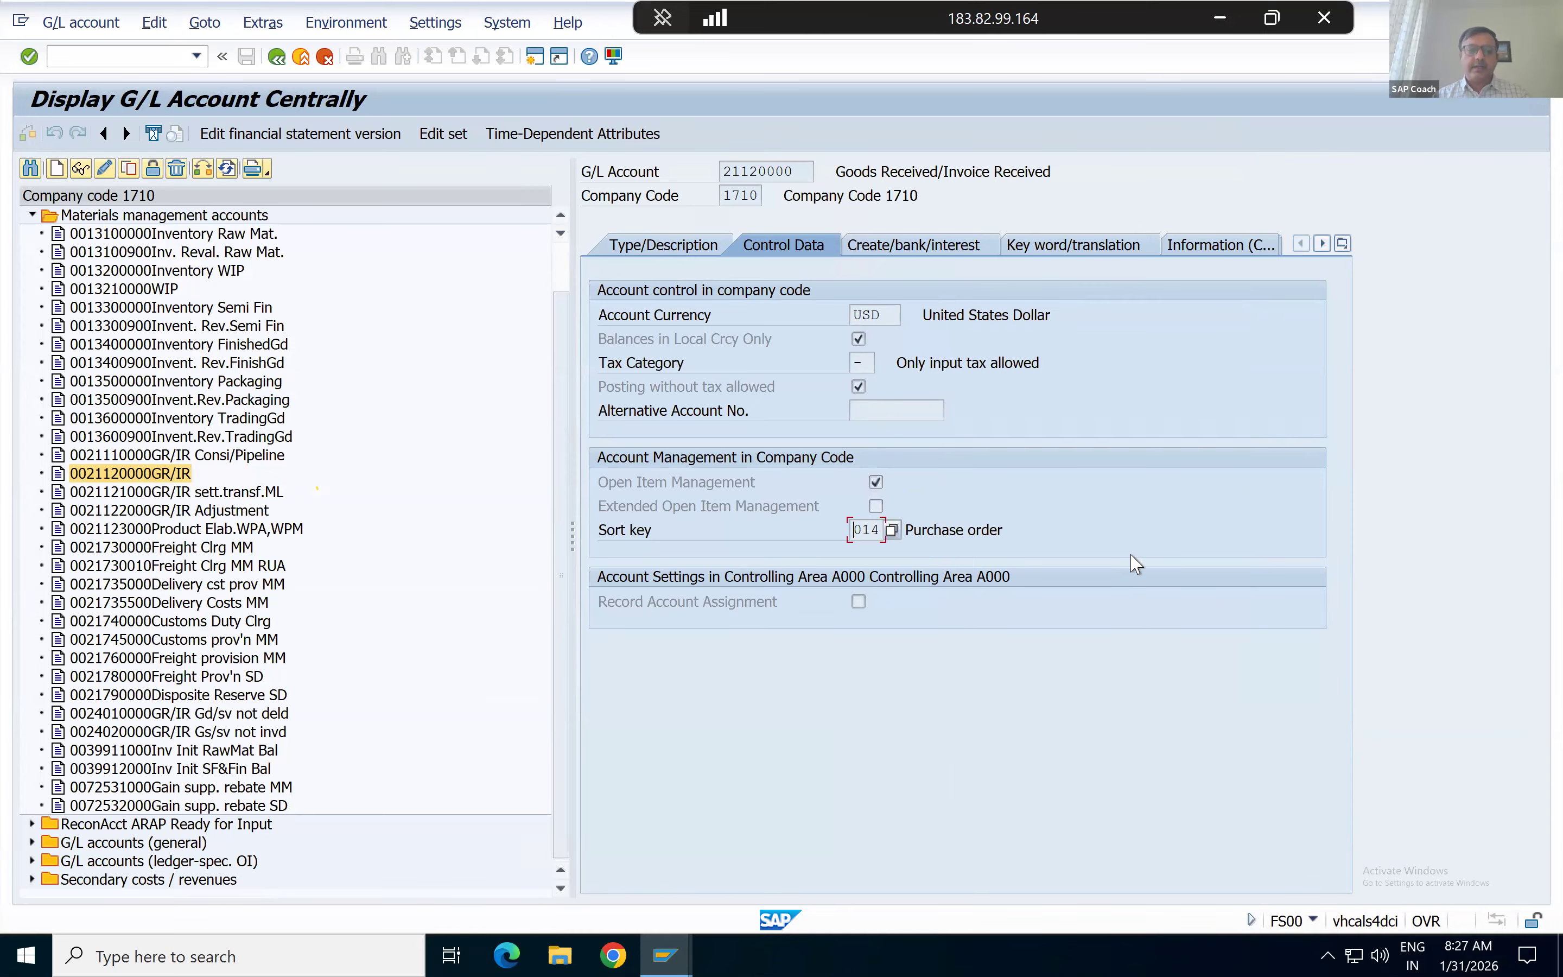
Compare the assignment entries in the GR/IR line item list with the sort key in the account's control data.
key("alt+Tab")
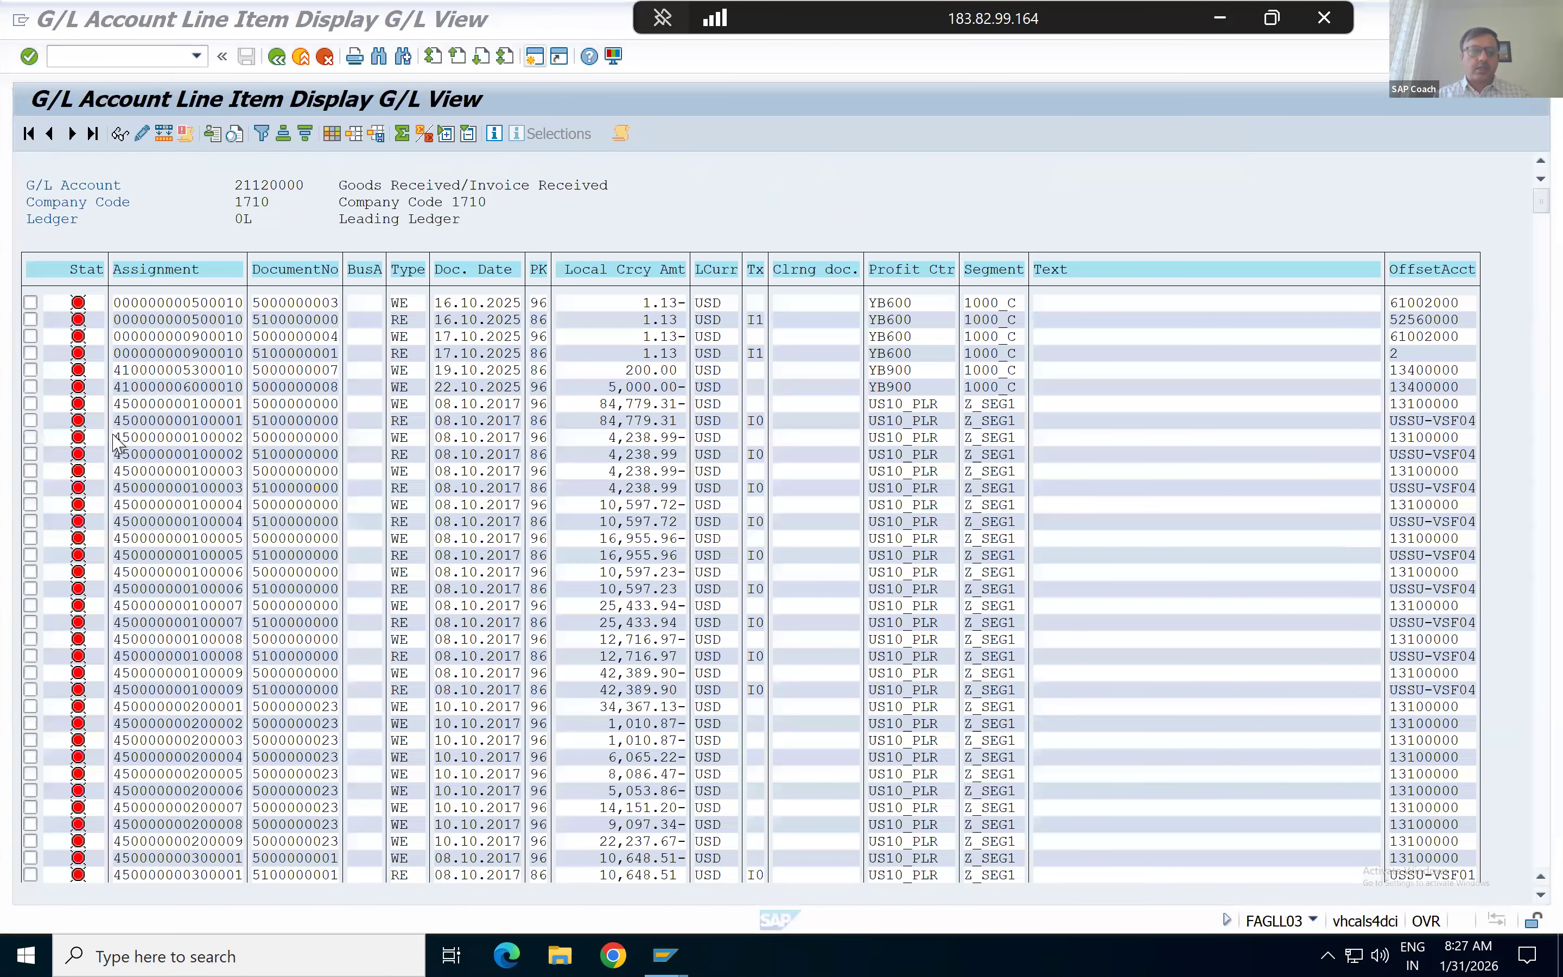
left_click_drag(113, 436, 251, 439)
key("alt+Tab")
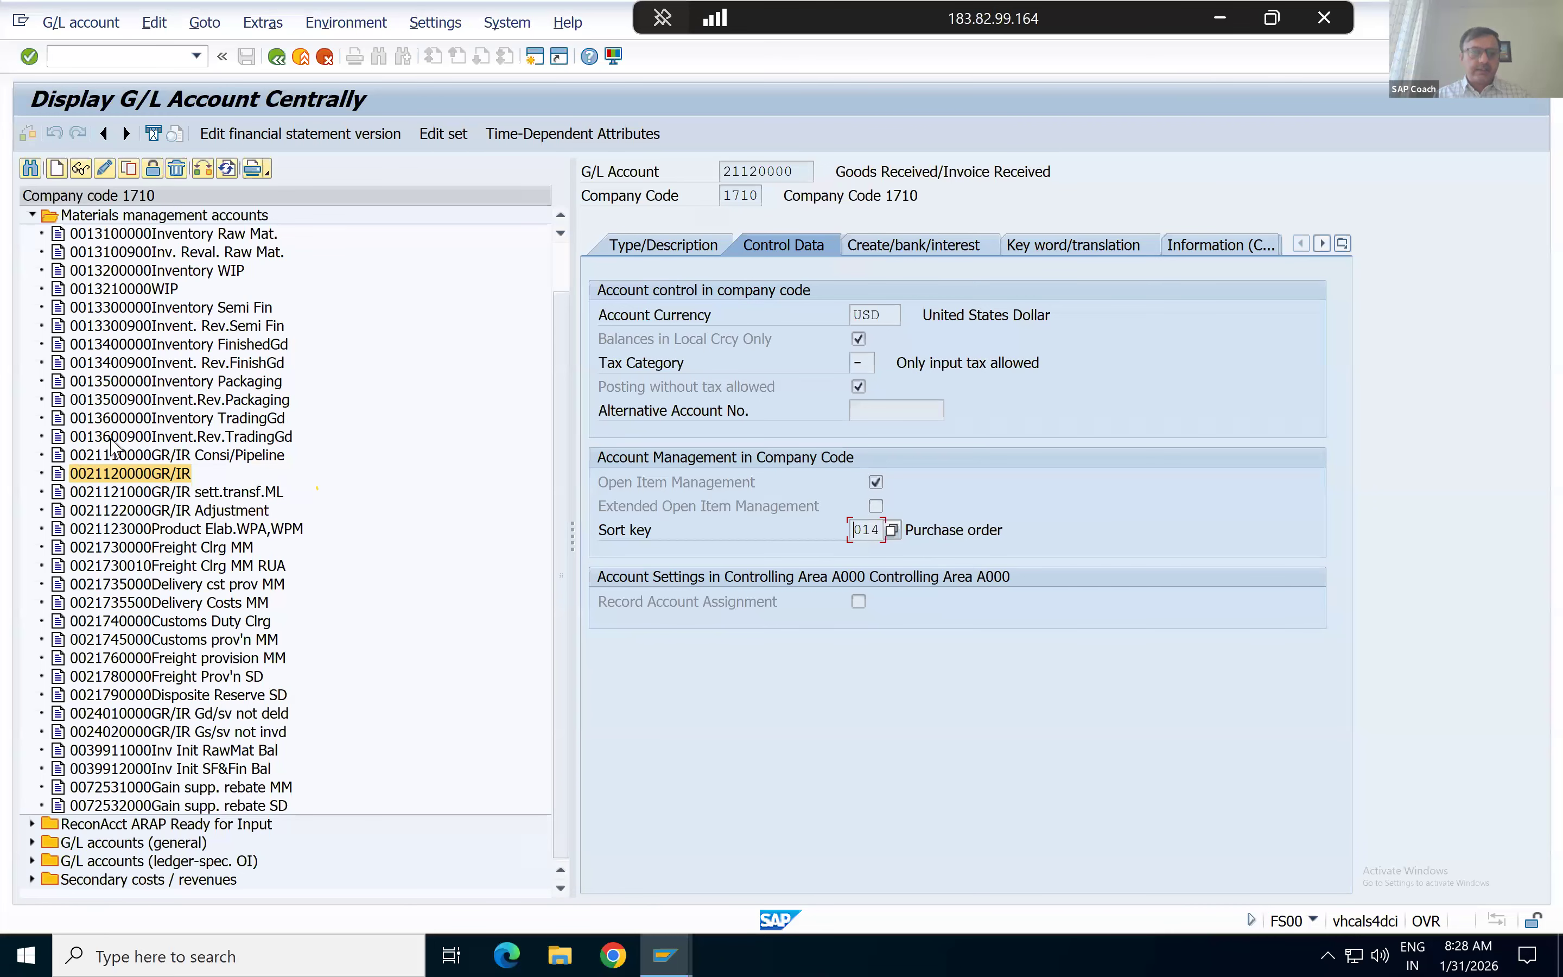
key("alt+Tab")
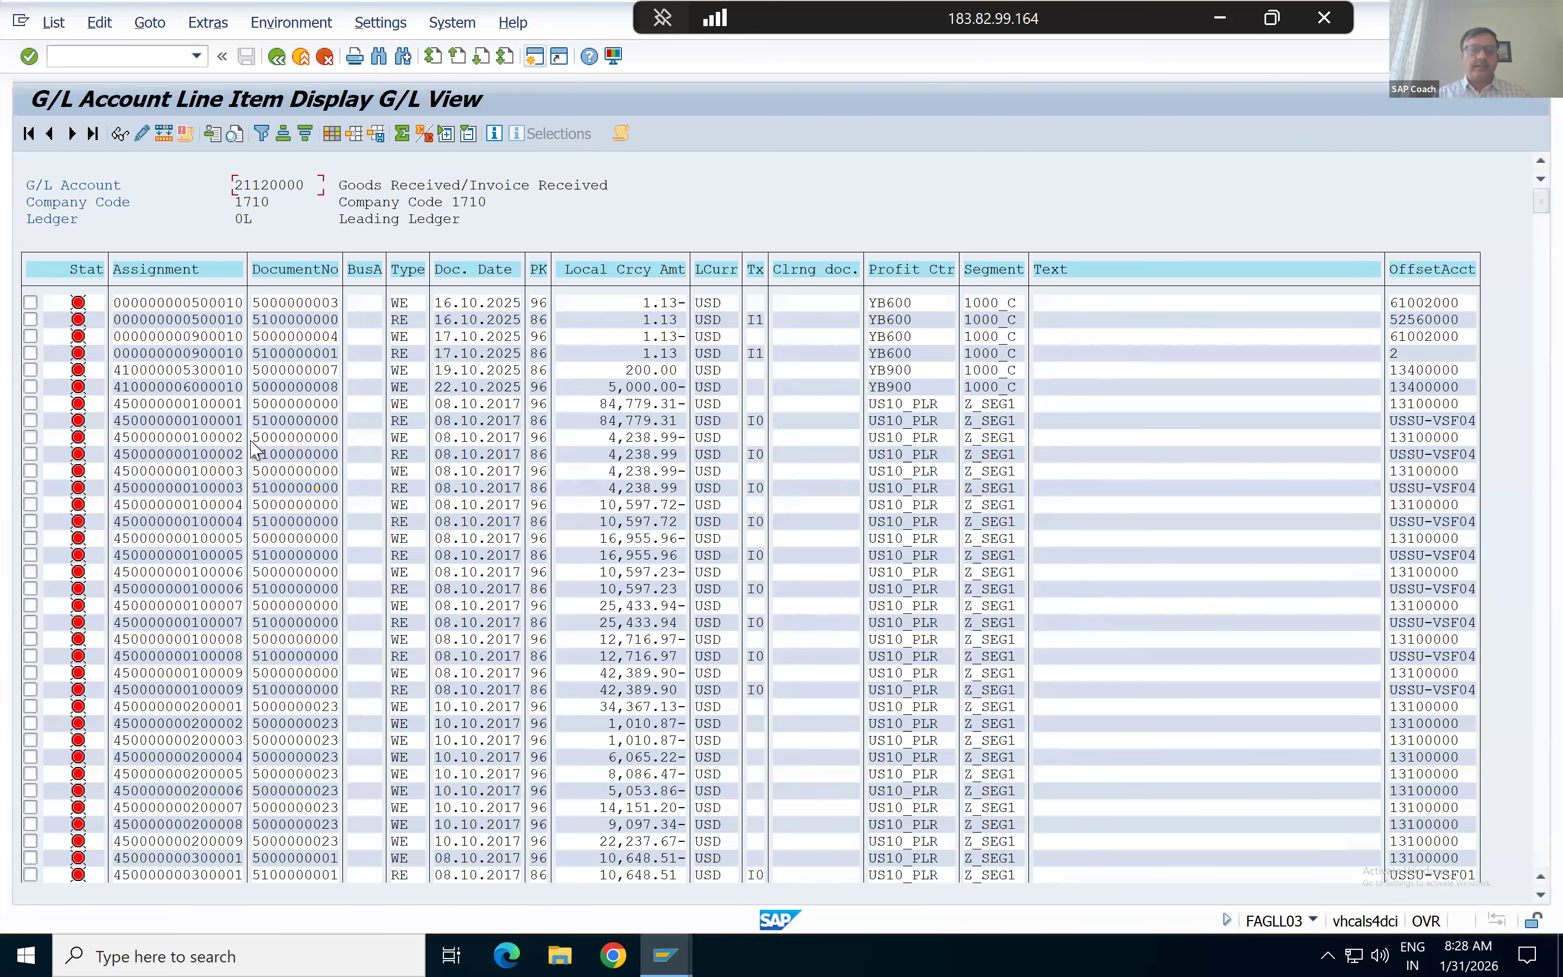
key("alt+Tab")
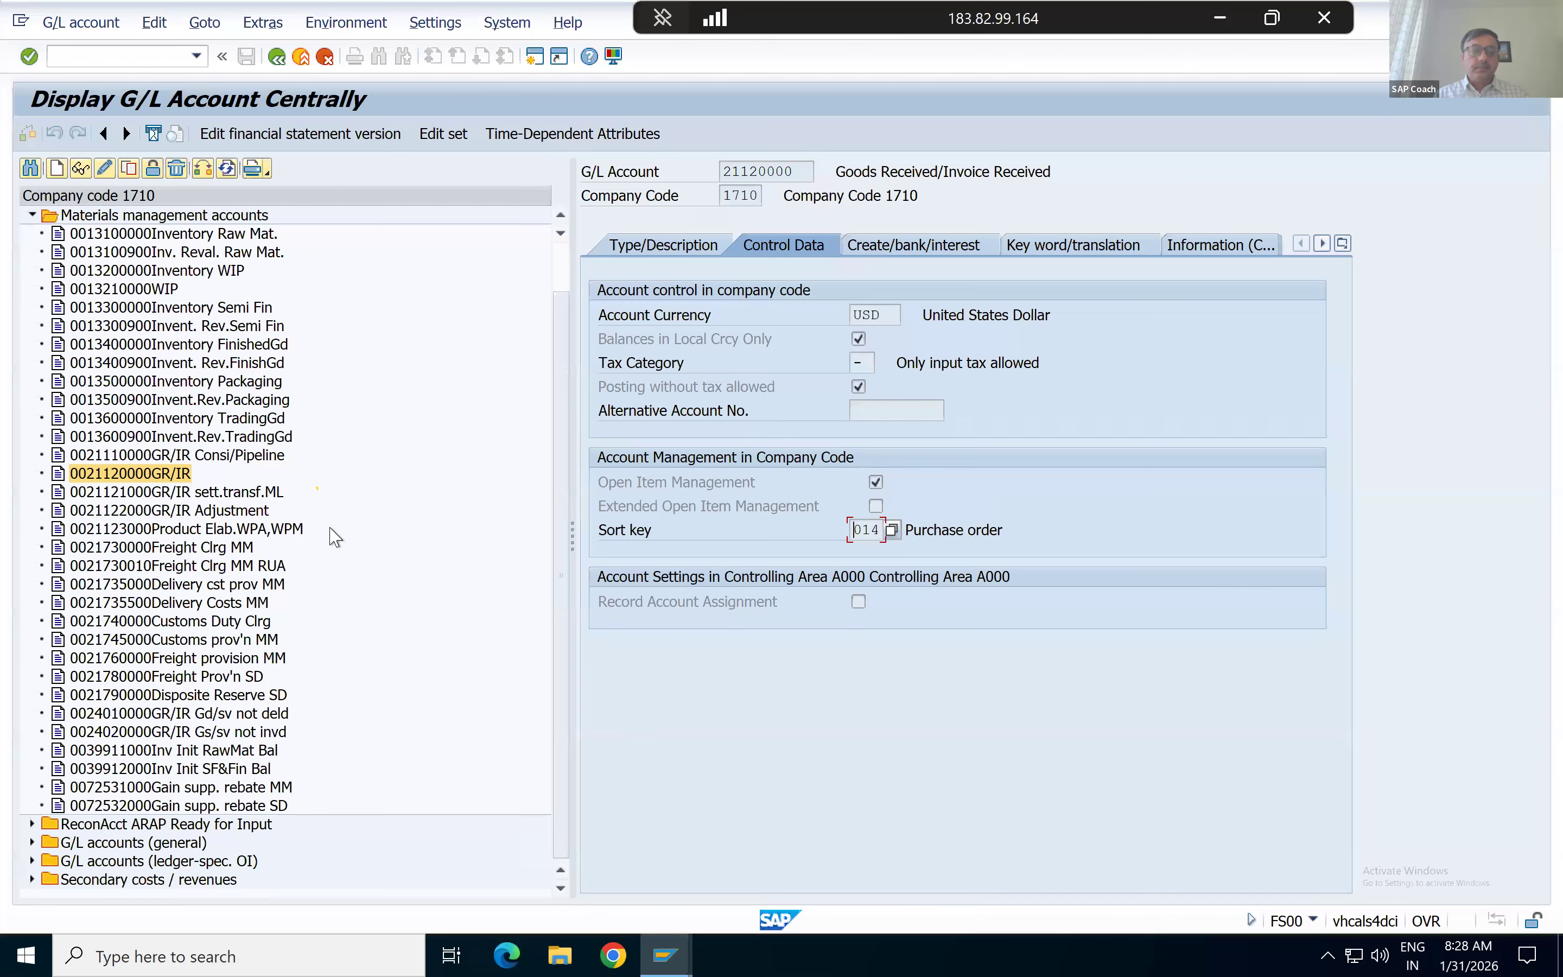
Highlight a purchase order assignment in the GR/IR line item list and close the G/L account master record display.
key("alt+Tab")
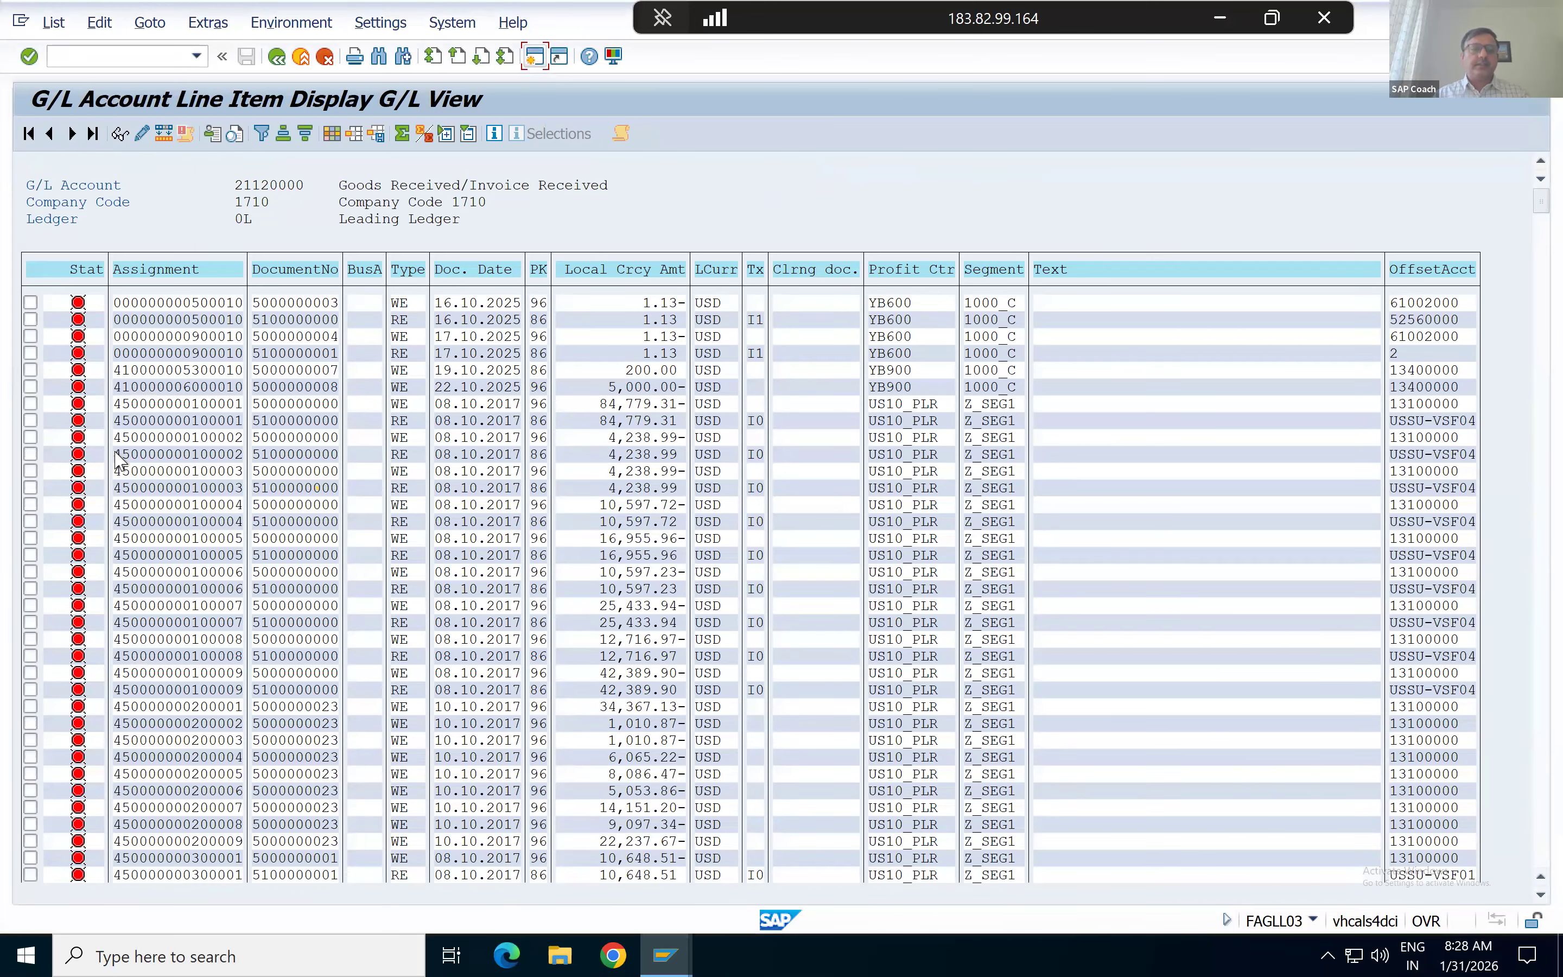
left_click_drag(113, 455, 253, 459)
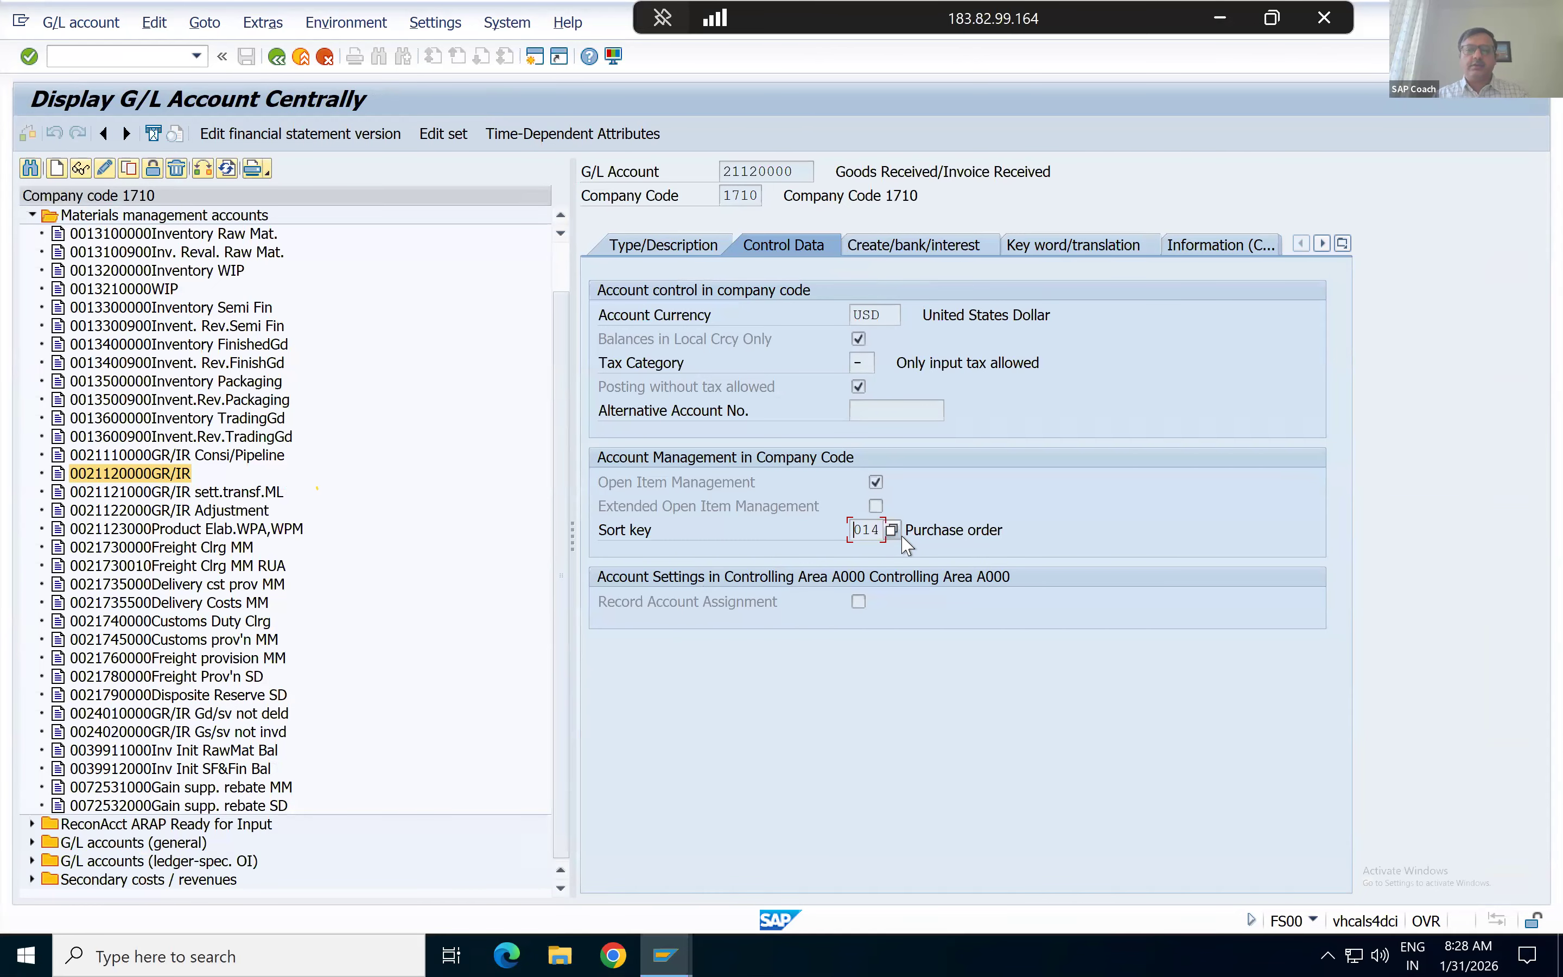
left_click(300, 58)
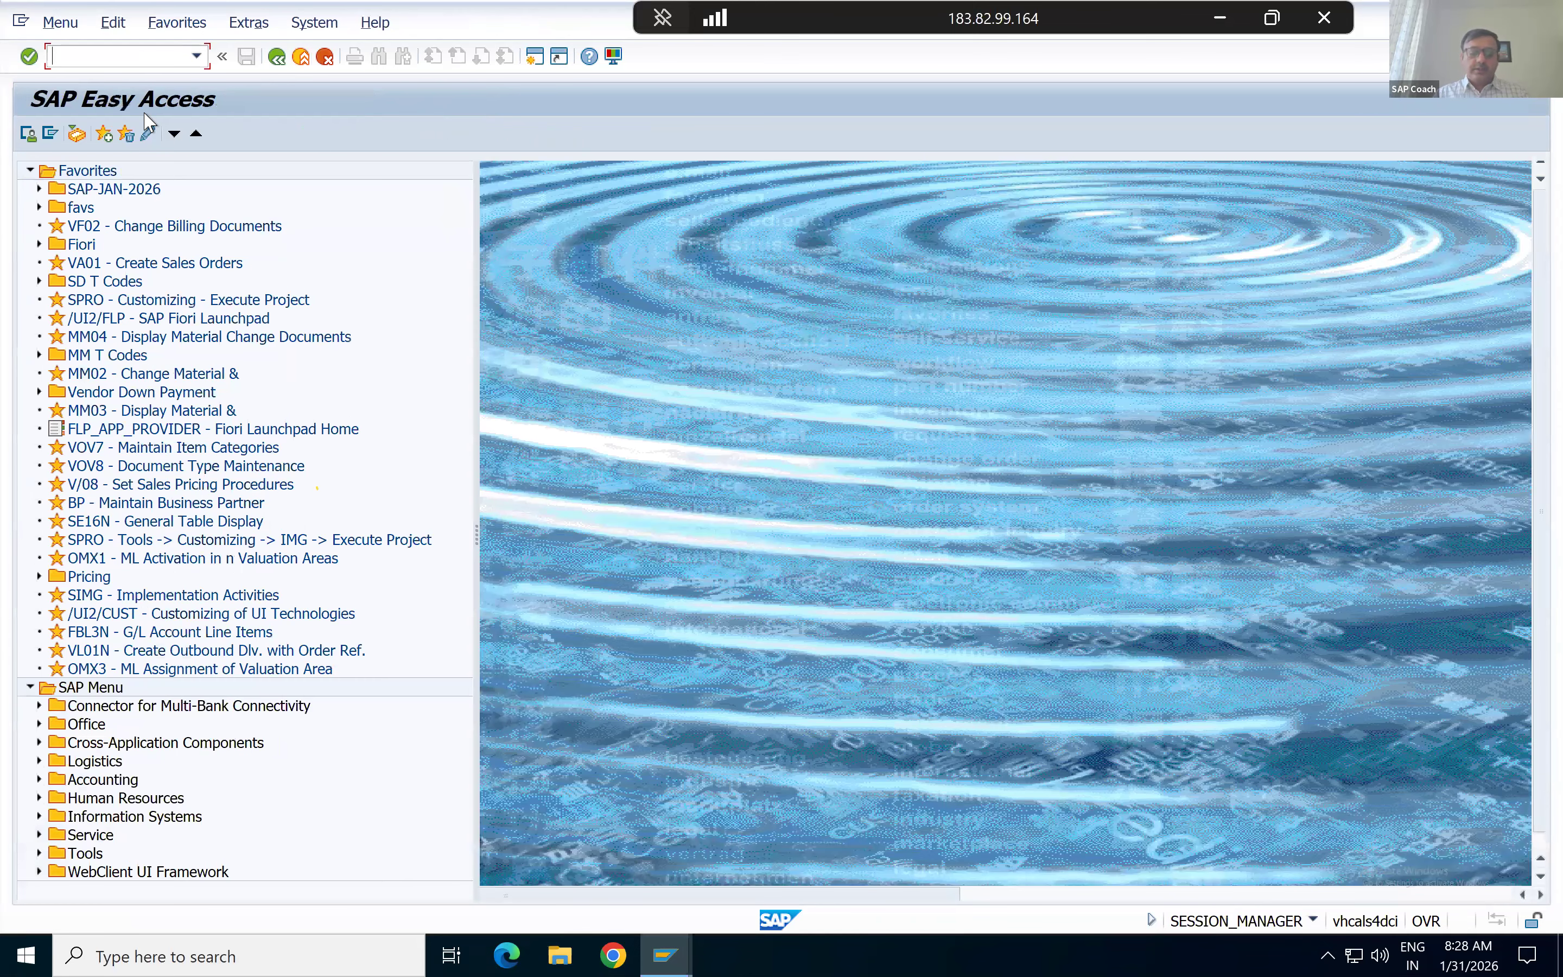
Start the Automatic Clearing transaction F.13 from the SAP Easy Access session.
key("alt+Tab")
key("alt+Tab")
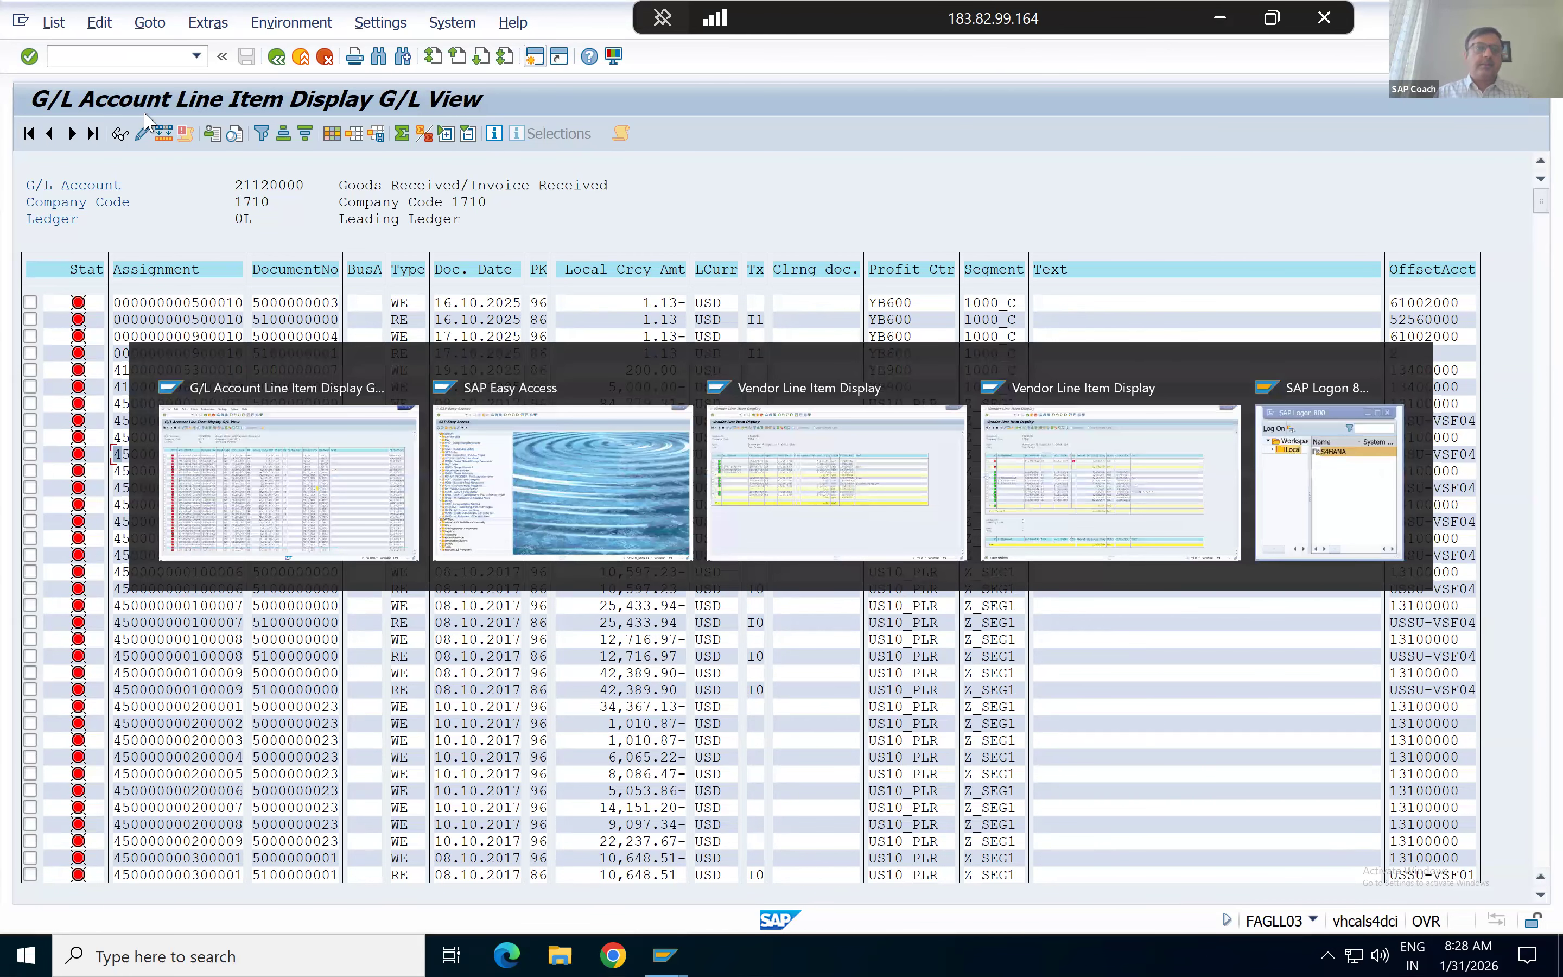
type("f.13")
key("Return")
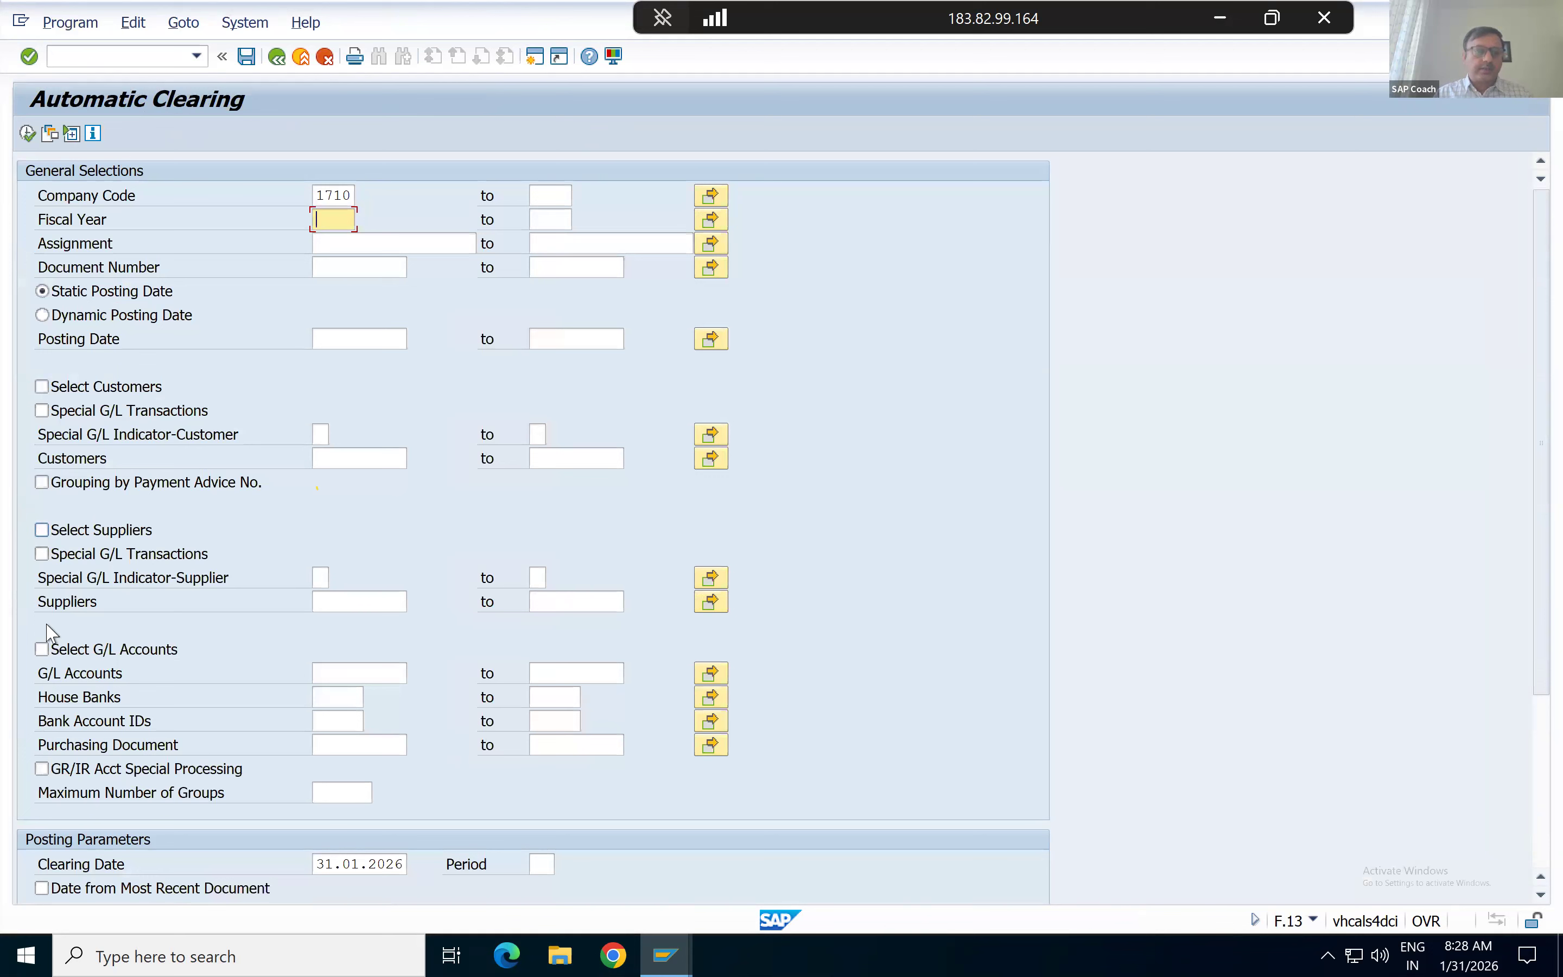
Include G/L accounts in the clearing selection and enter the GR/IR account 21120000 from the line item list.
left_click(42, 651)
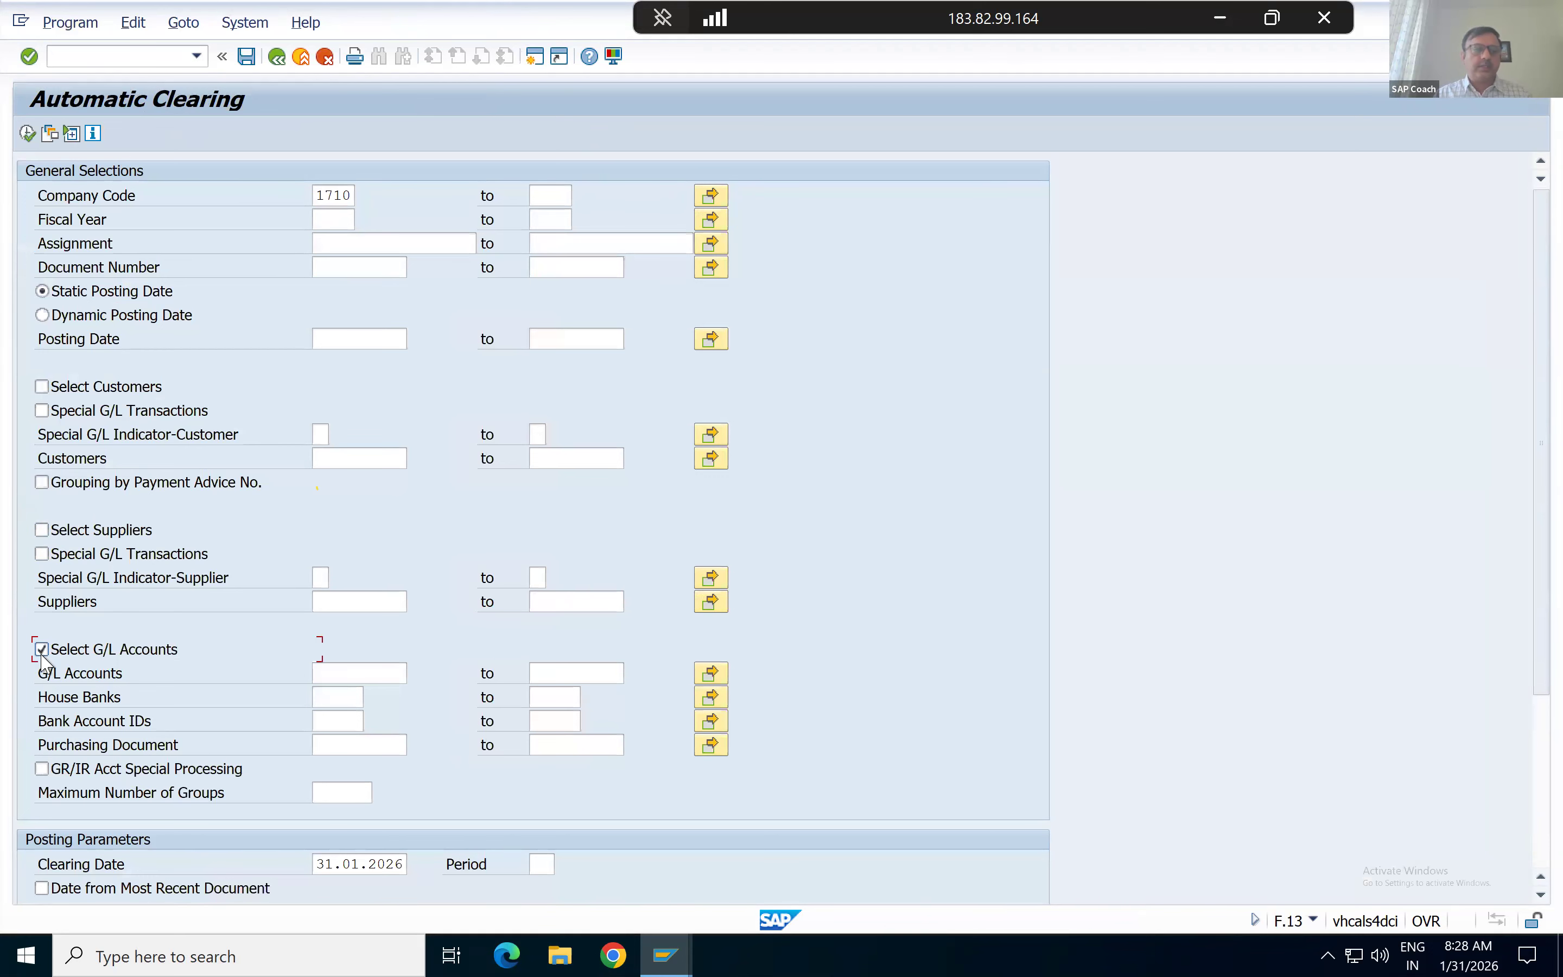
left_click(349, 675)
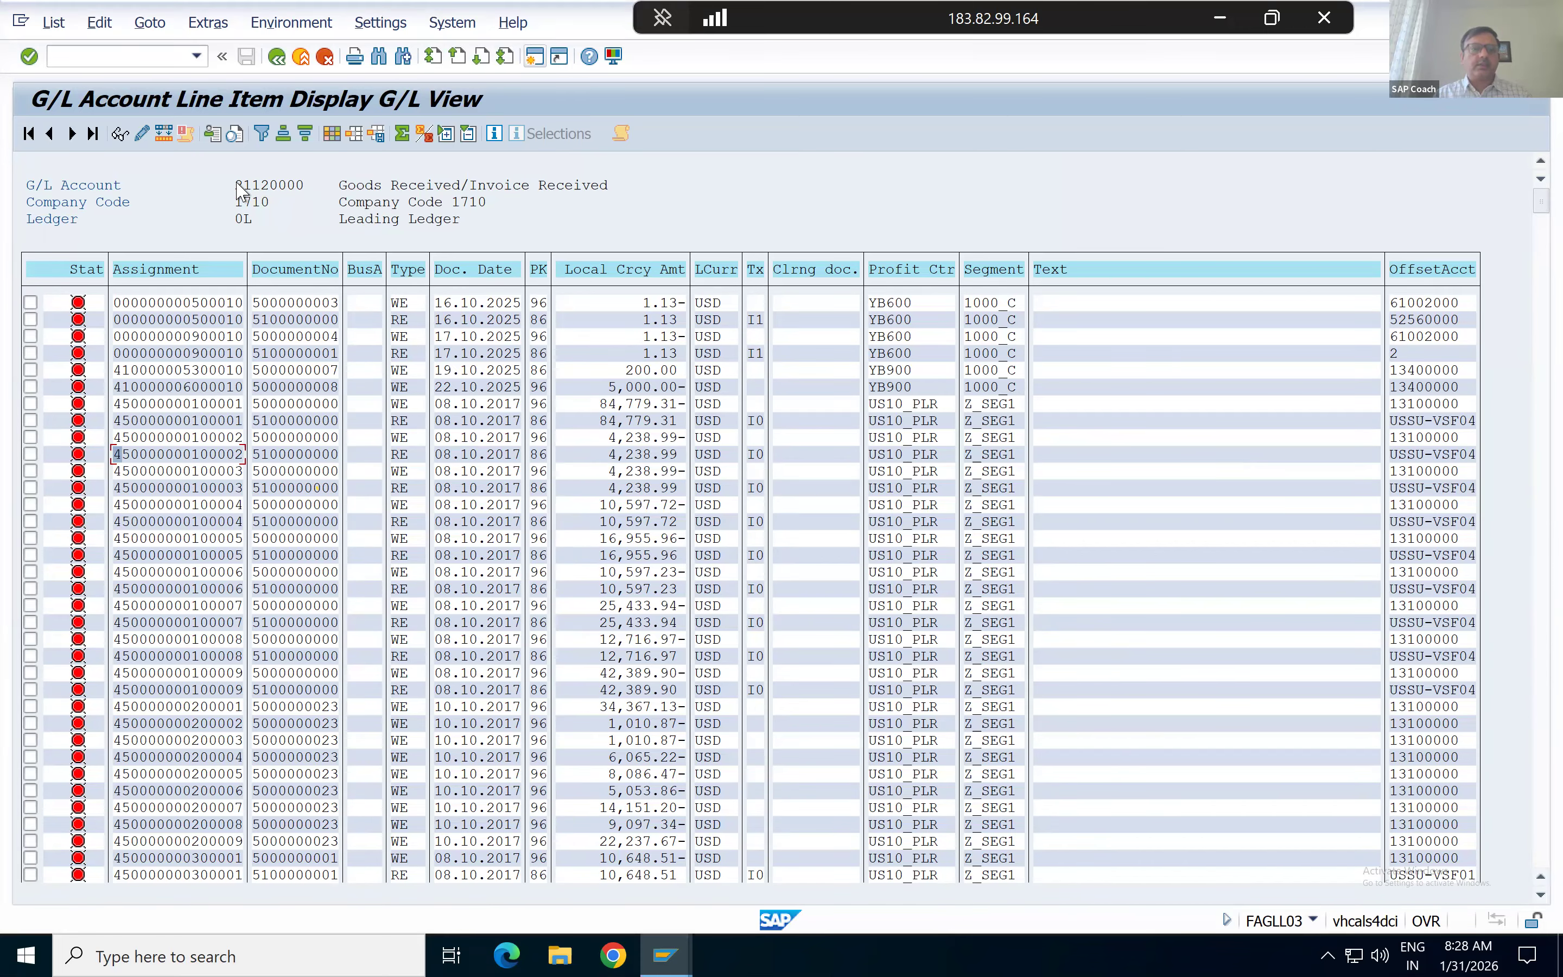
left_click_drag(237, 184, 325, 170)
key("ctrl+c")
key("alt+Tab")
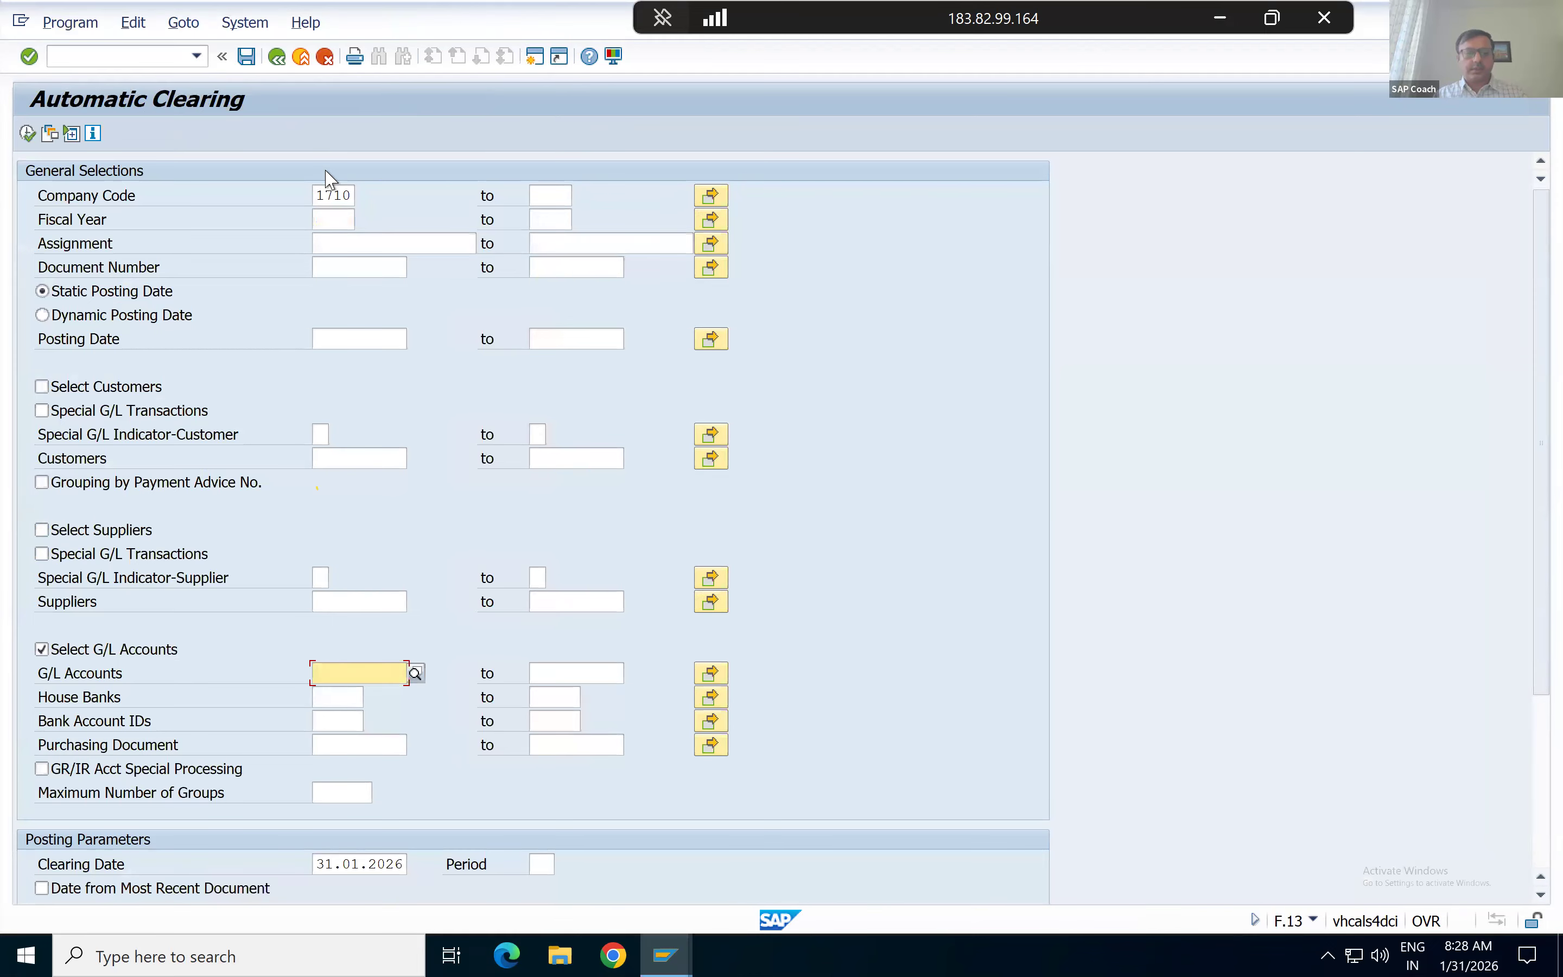
key("Tab")
key("ctrl+v")
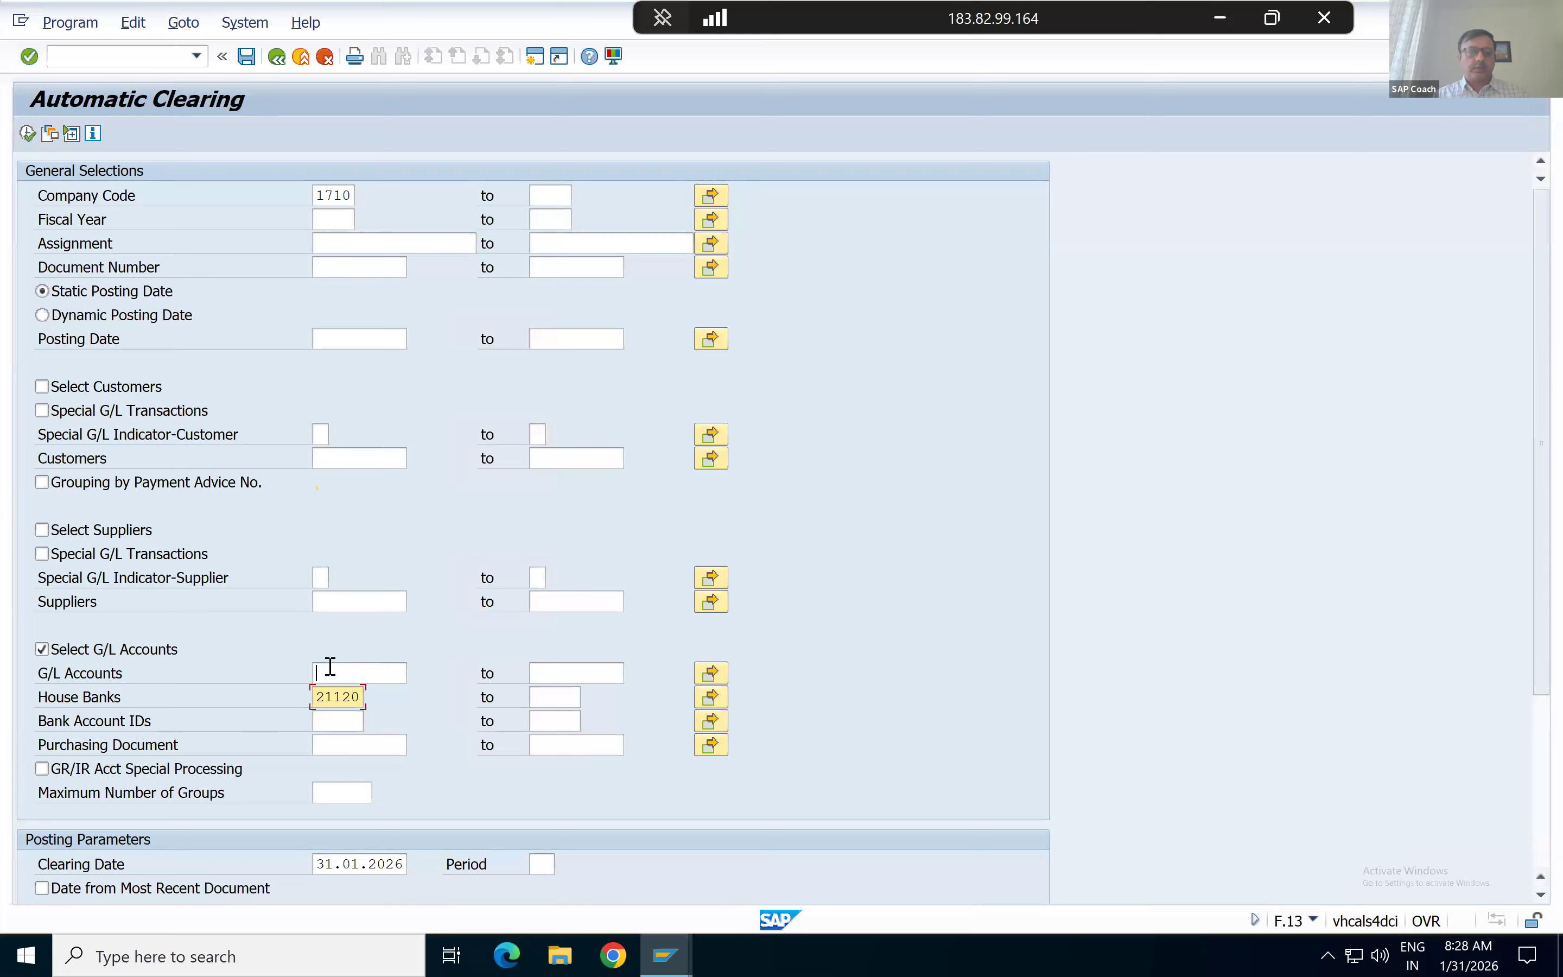
left_click(331, 666)
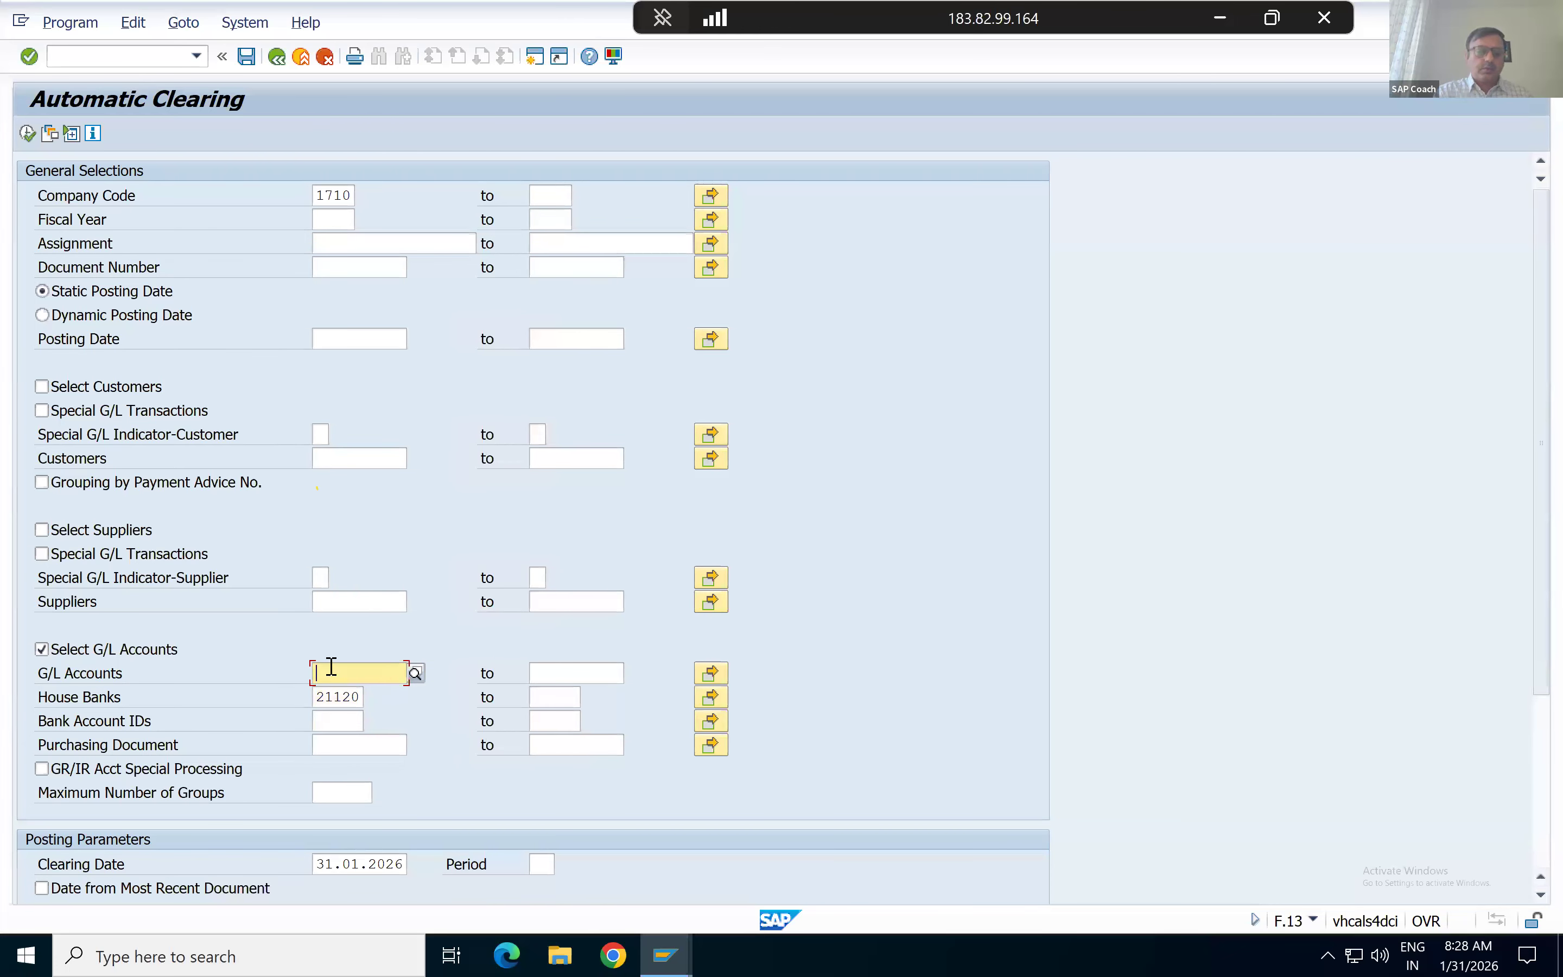
type("211200")
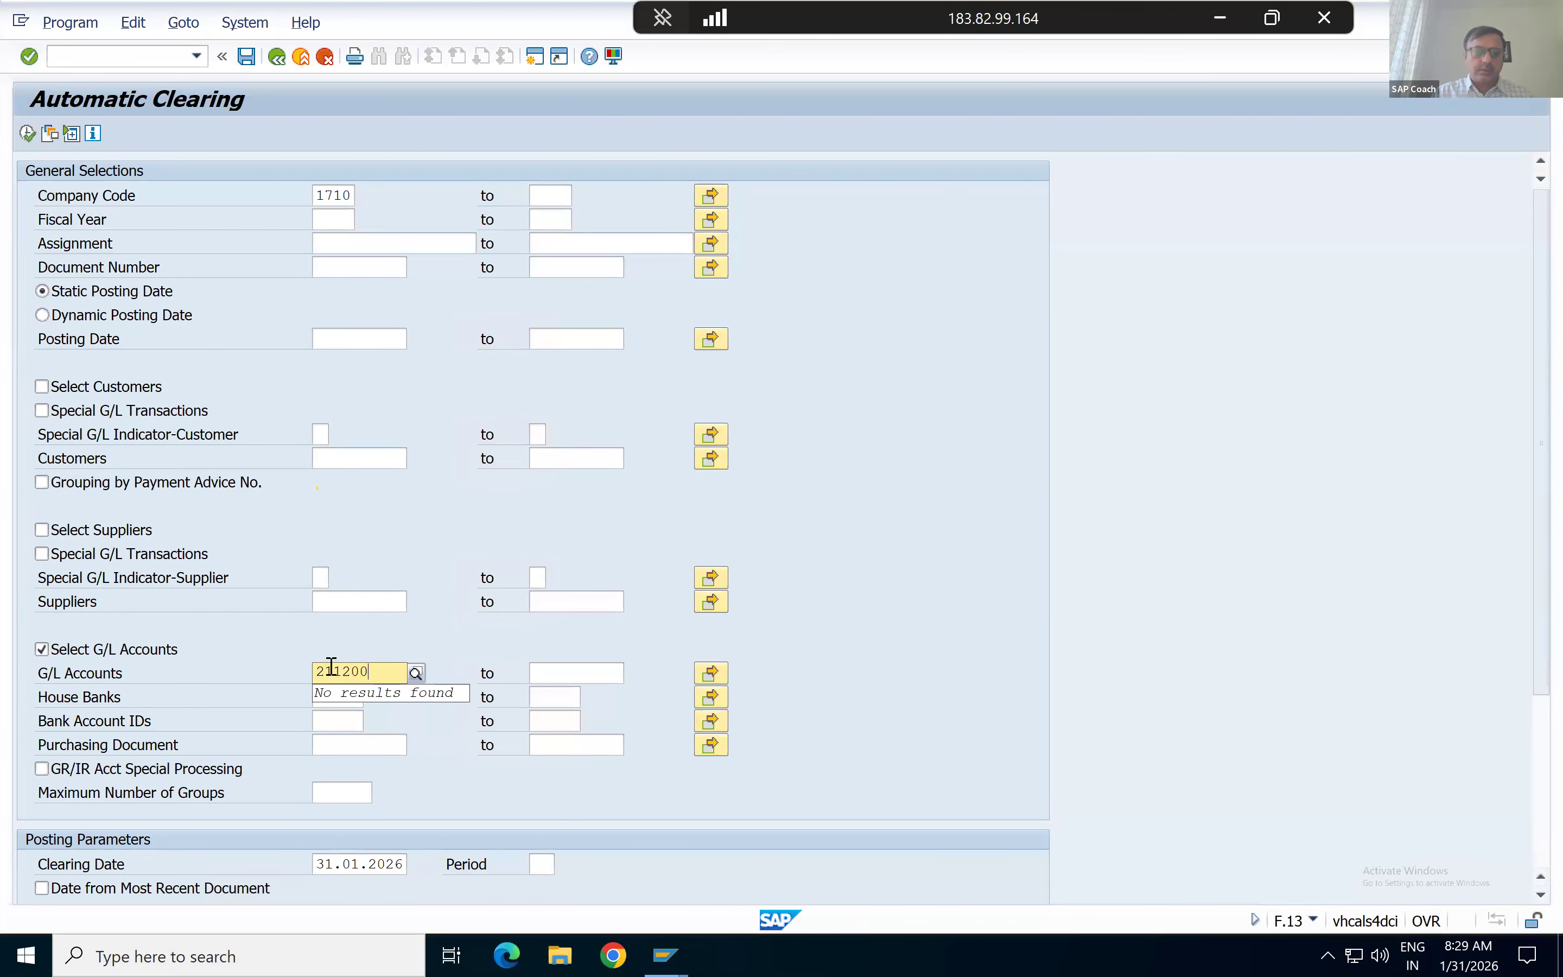
Clear the mistakenly pasted value from the House Banks selection.
key("Tab")
key("Tab")
key("Tab")
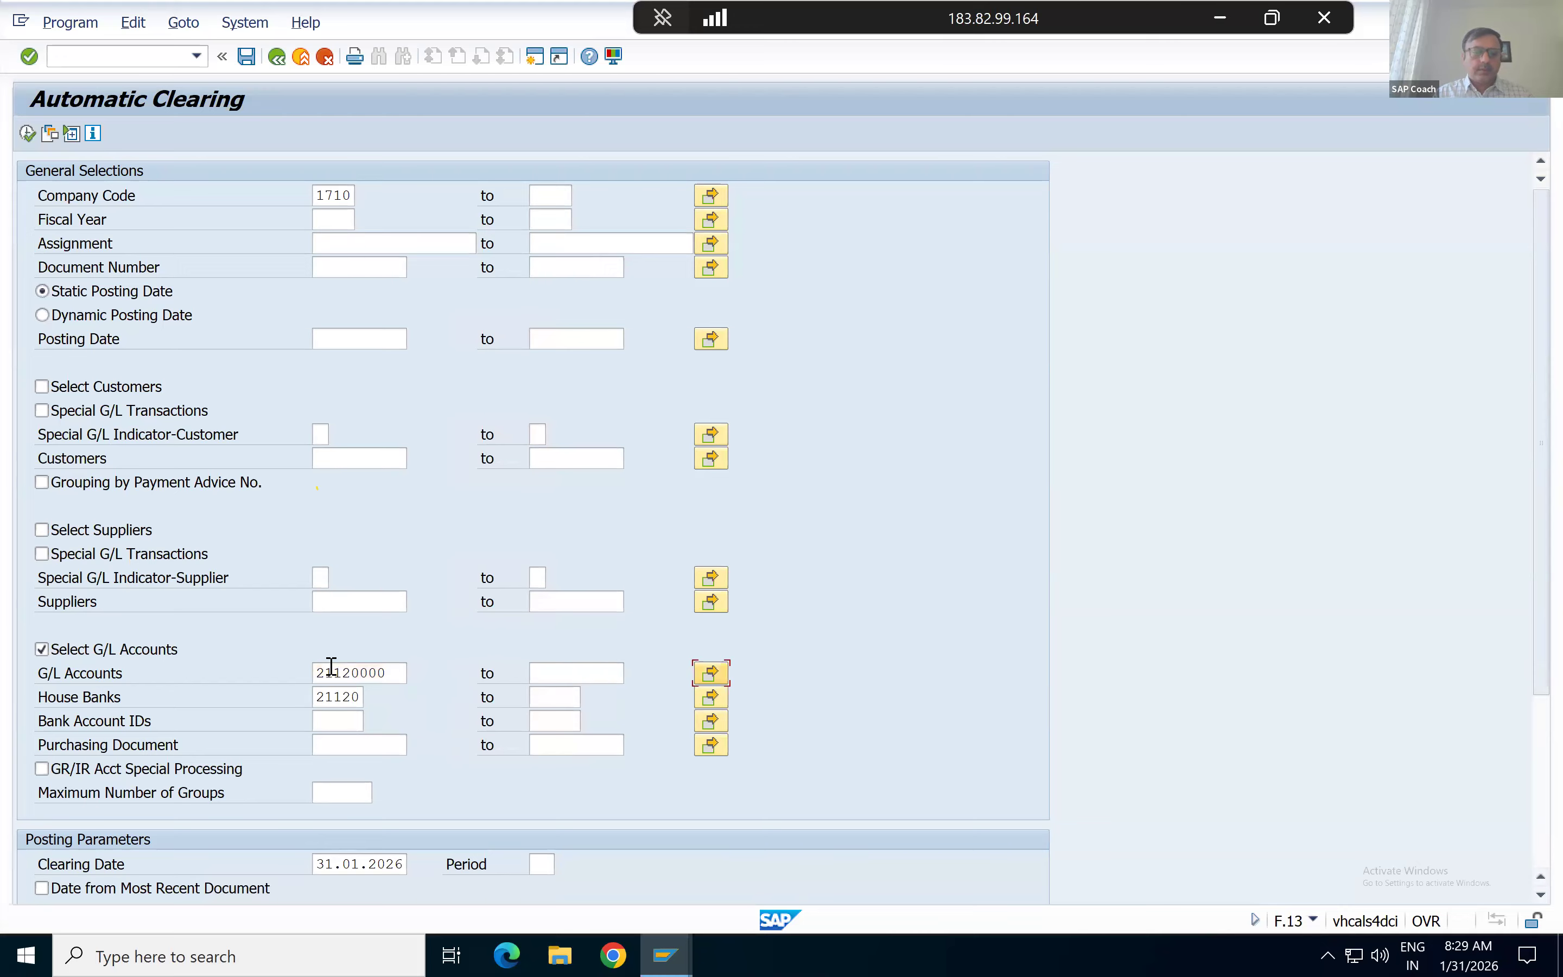
key("shift+Right")
key("shift+Right")
key("shift+Right")
key("shift+Right")
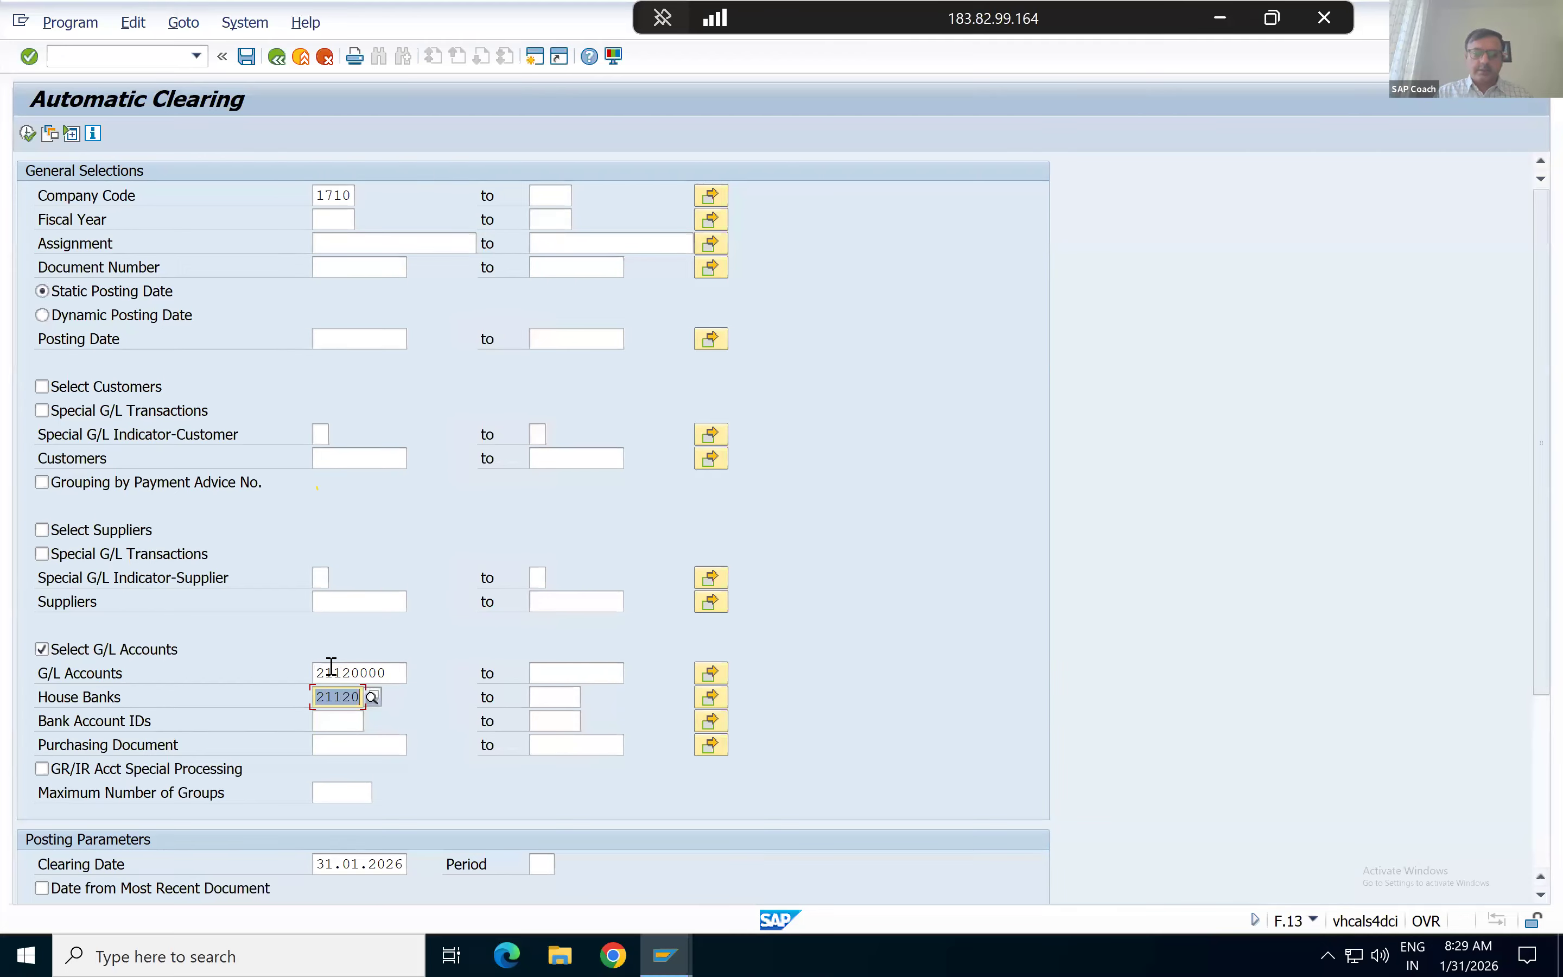
key("Delete")
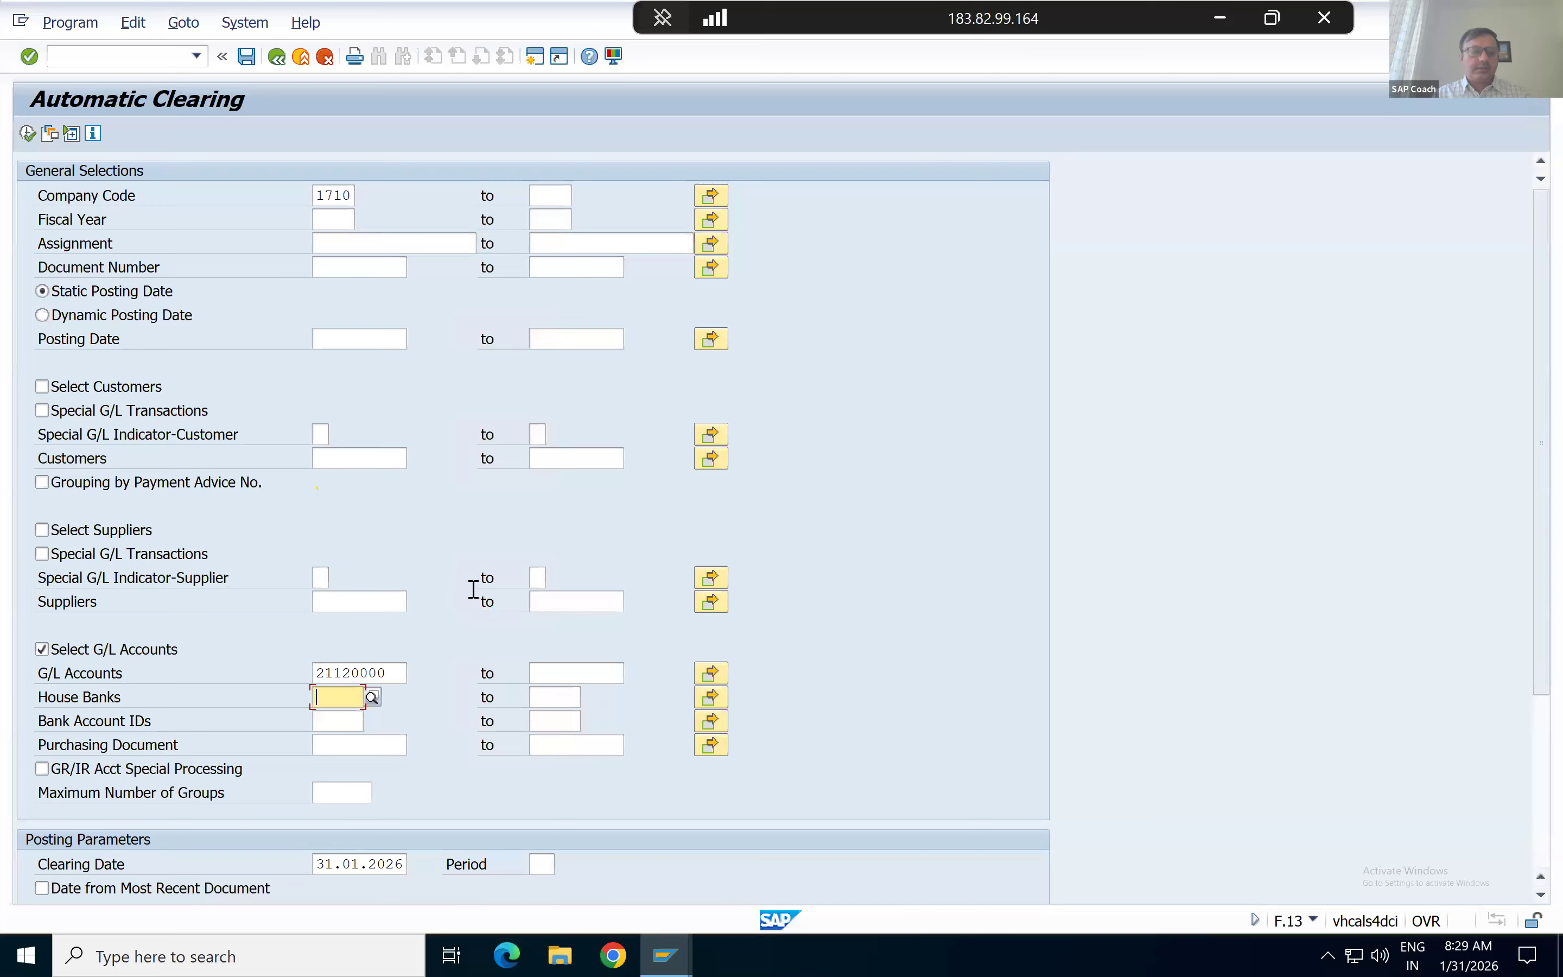
Enable GR/IR account special processing, execute the automatic clearing test run and look through its detail list.
left_click(42, 769)
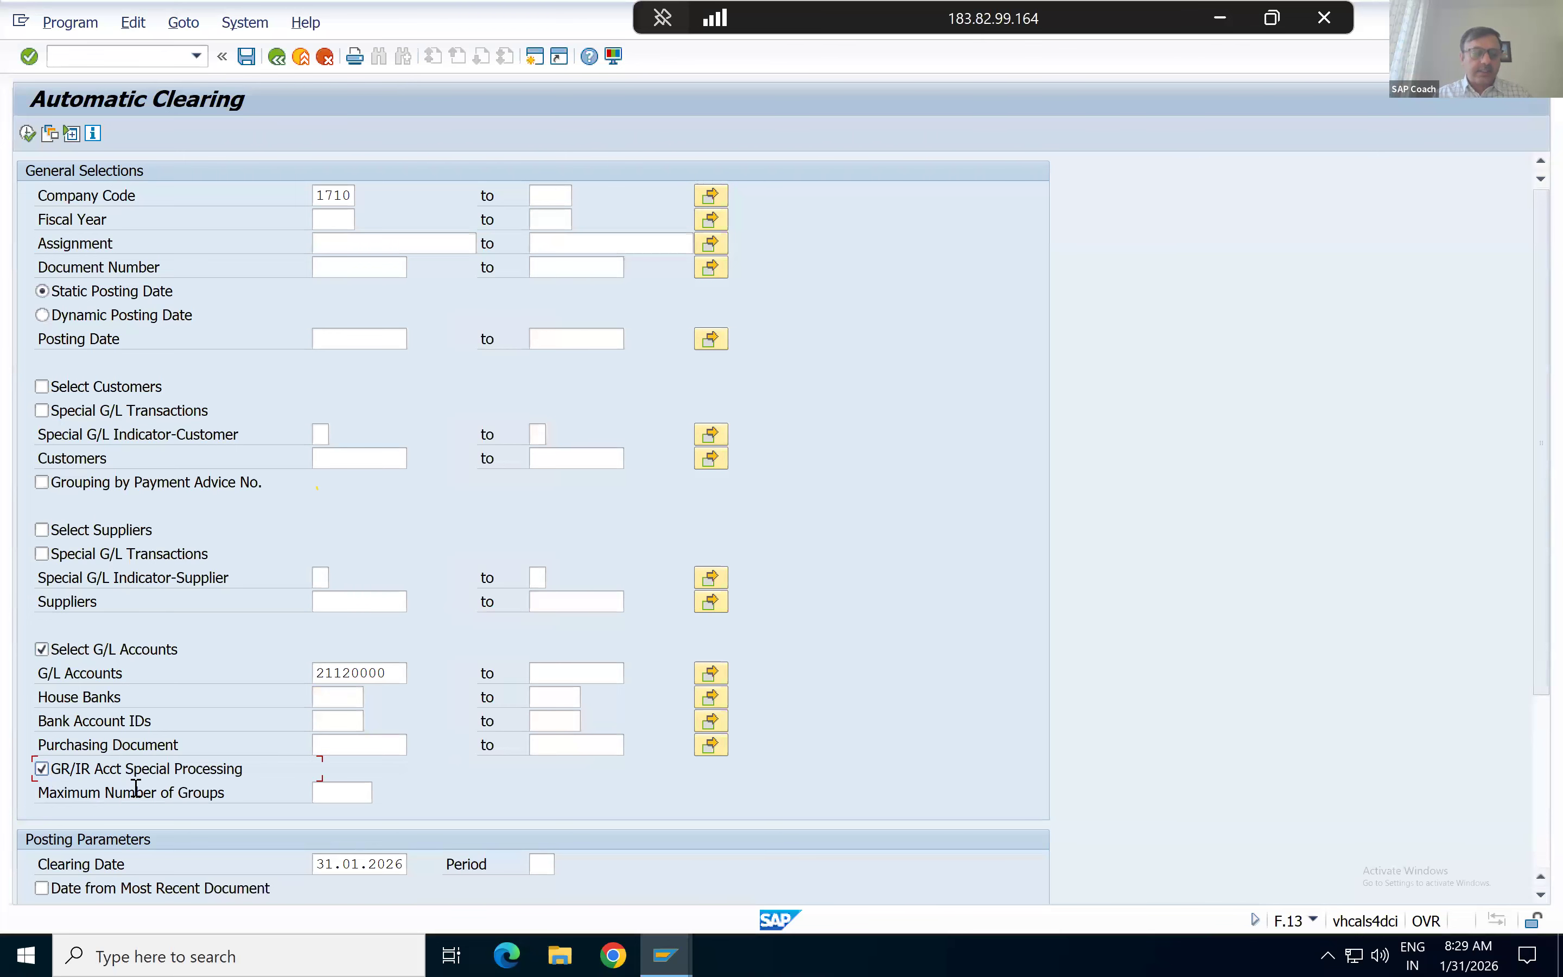
scroll(167, 783, "down", 2)
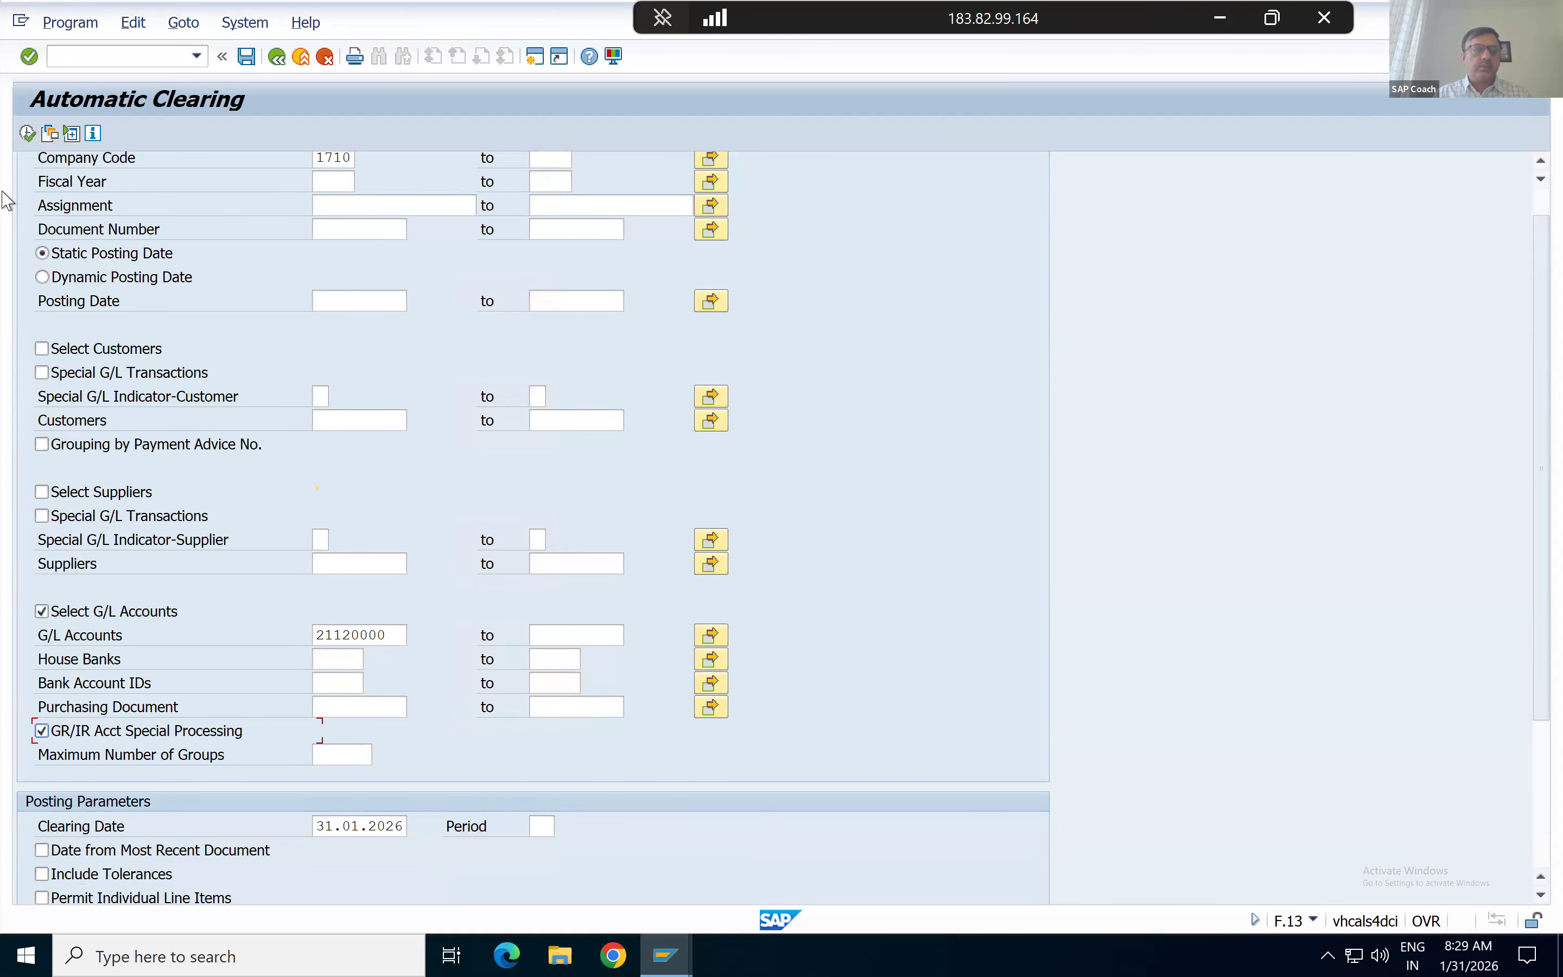
left_click(27, 134)
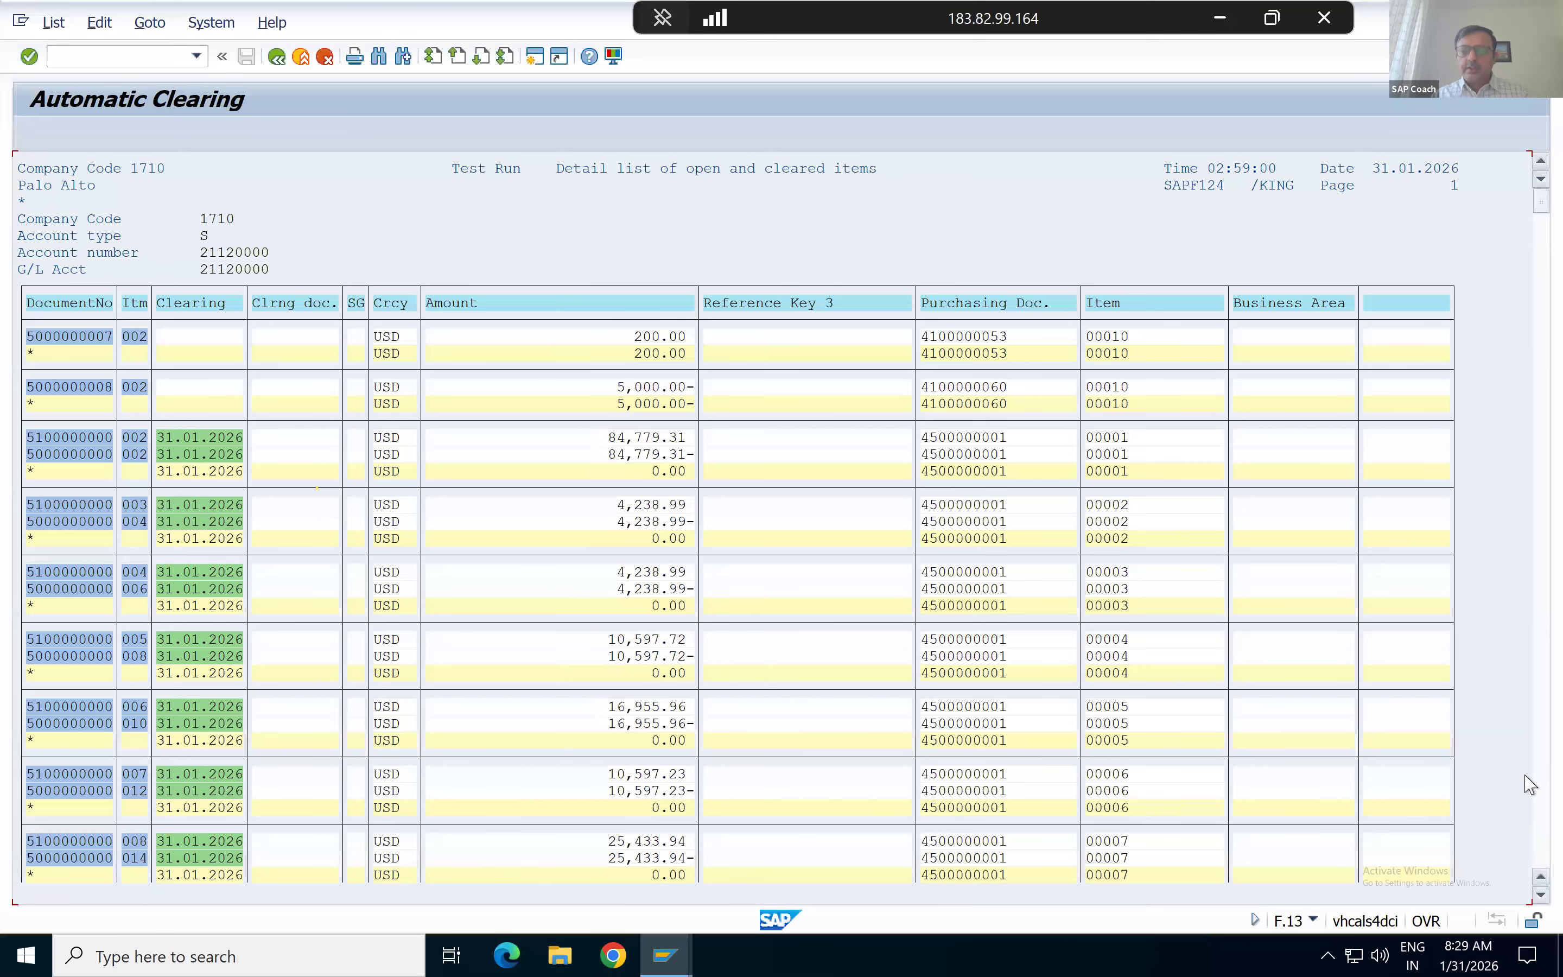
scroll(1530, 784, "down", 10)
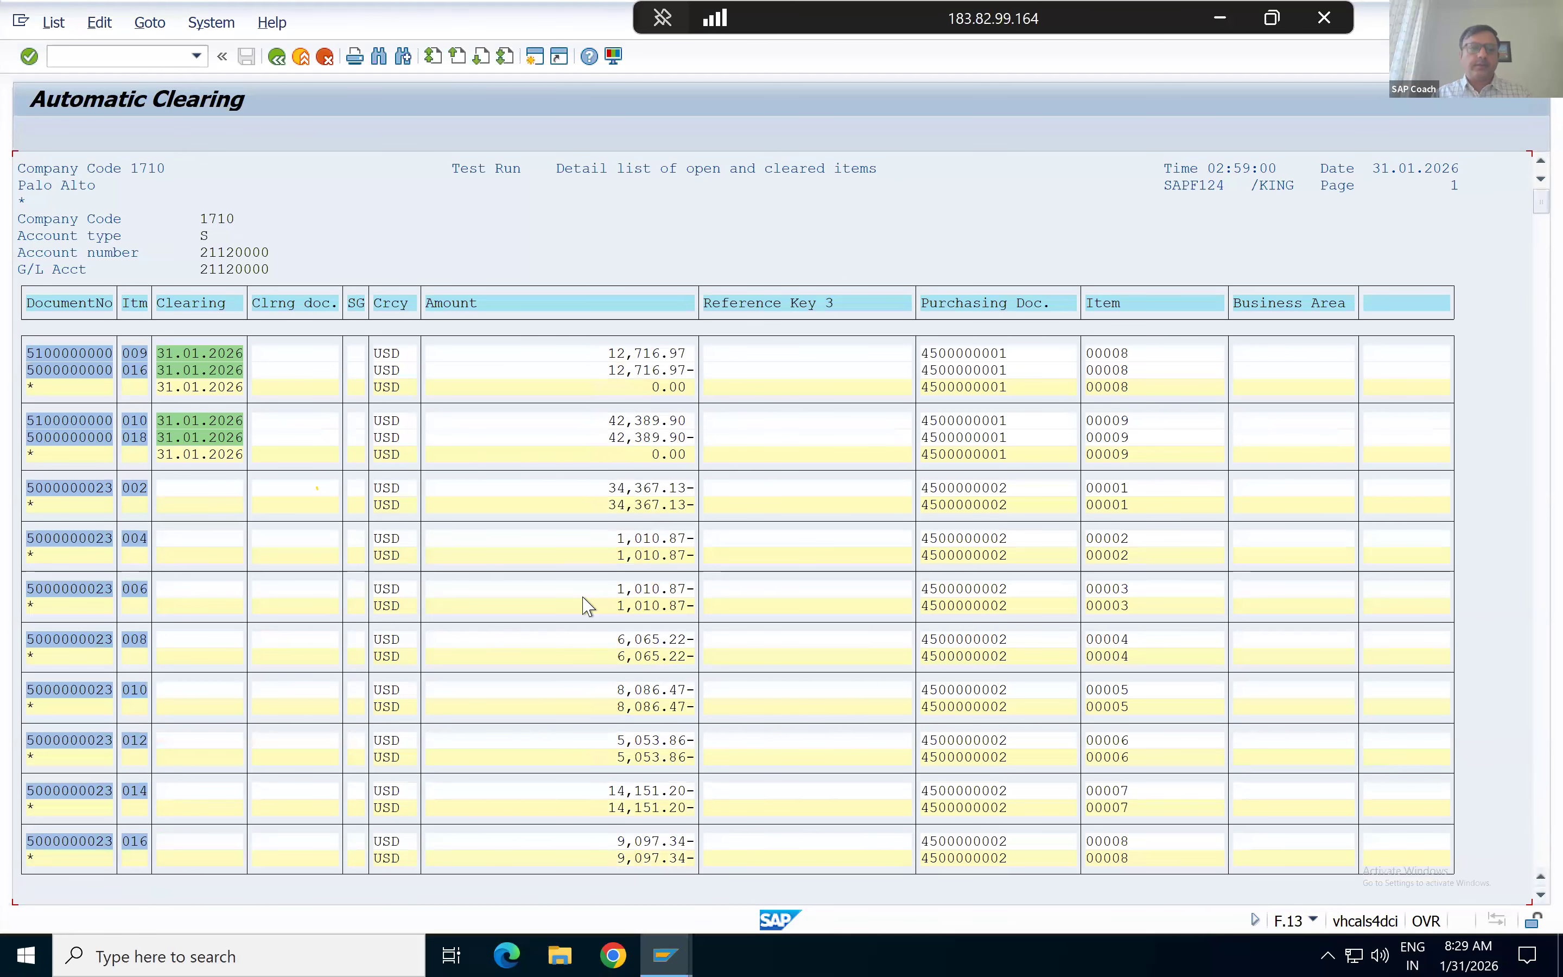
Return to the clearing selections, review the posting parameters including the test run option, and execute the test run again.
left_click(276, 58)
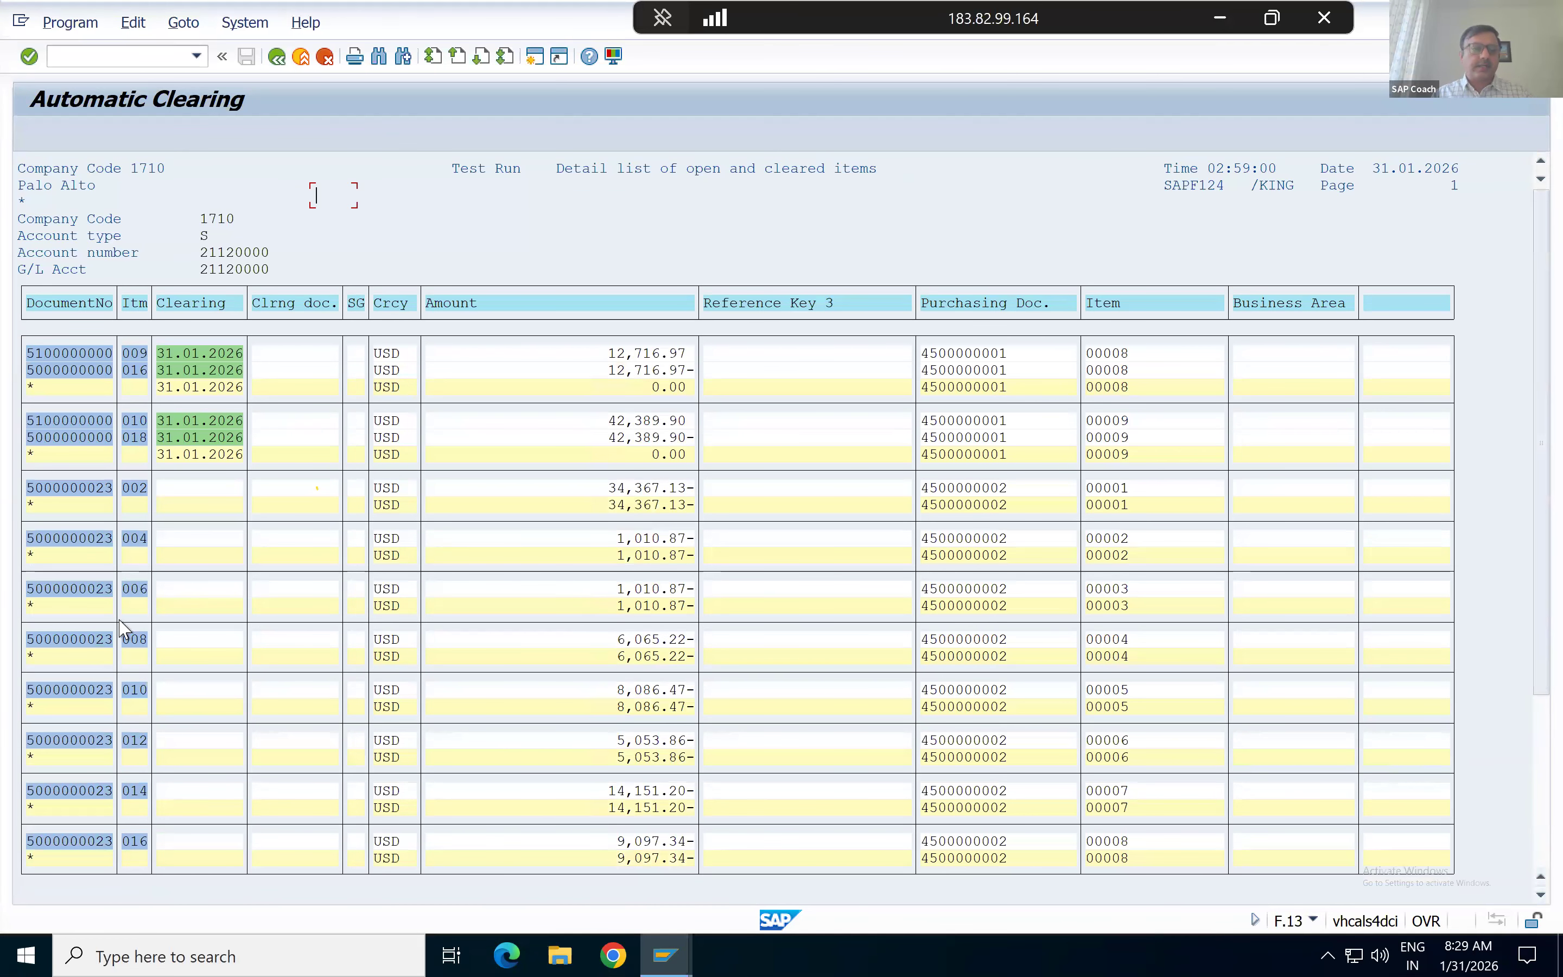
scroll(129, 737, "down", 1)
scroll(129, 737, "down", 2)
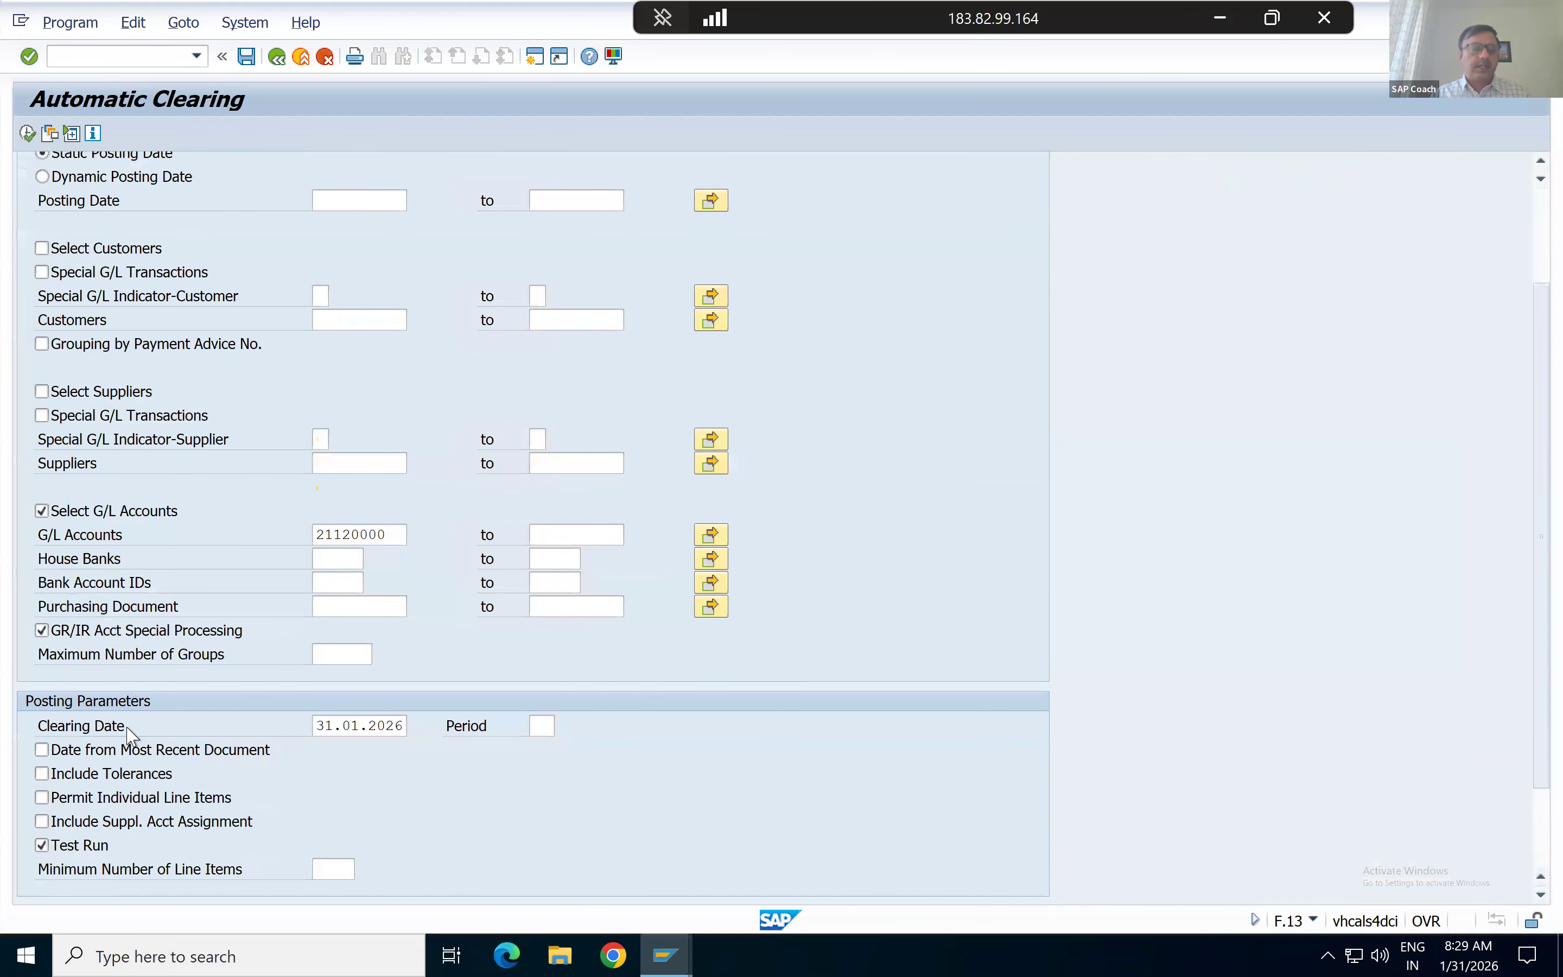
scroll(170, 517, "up", 3)
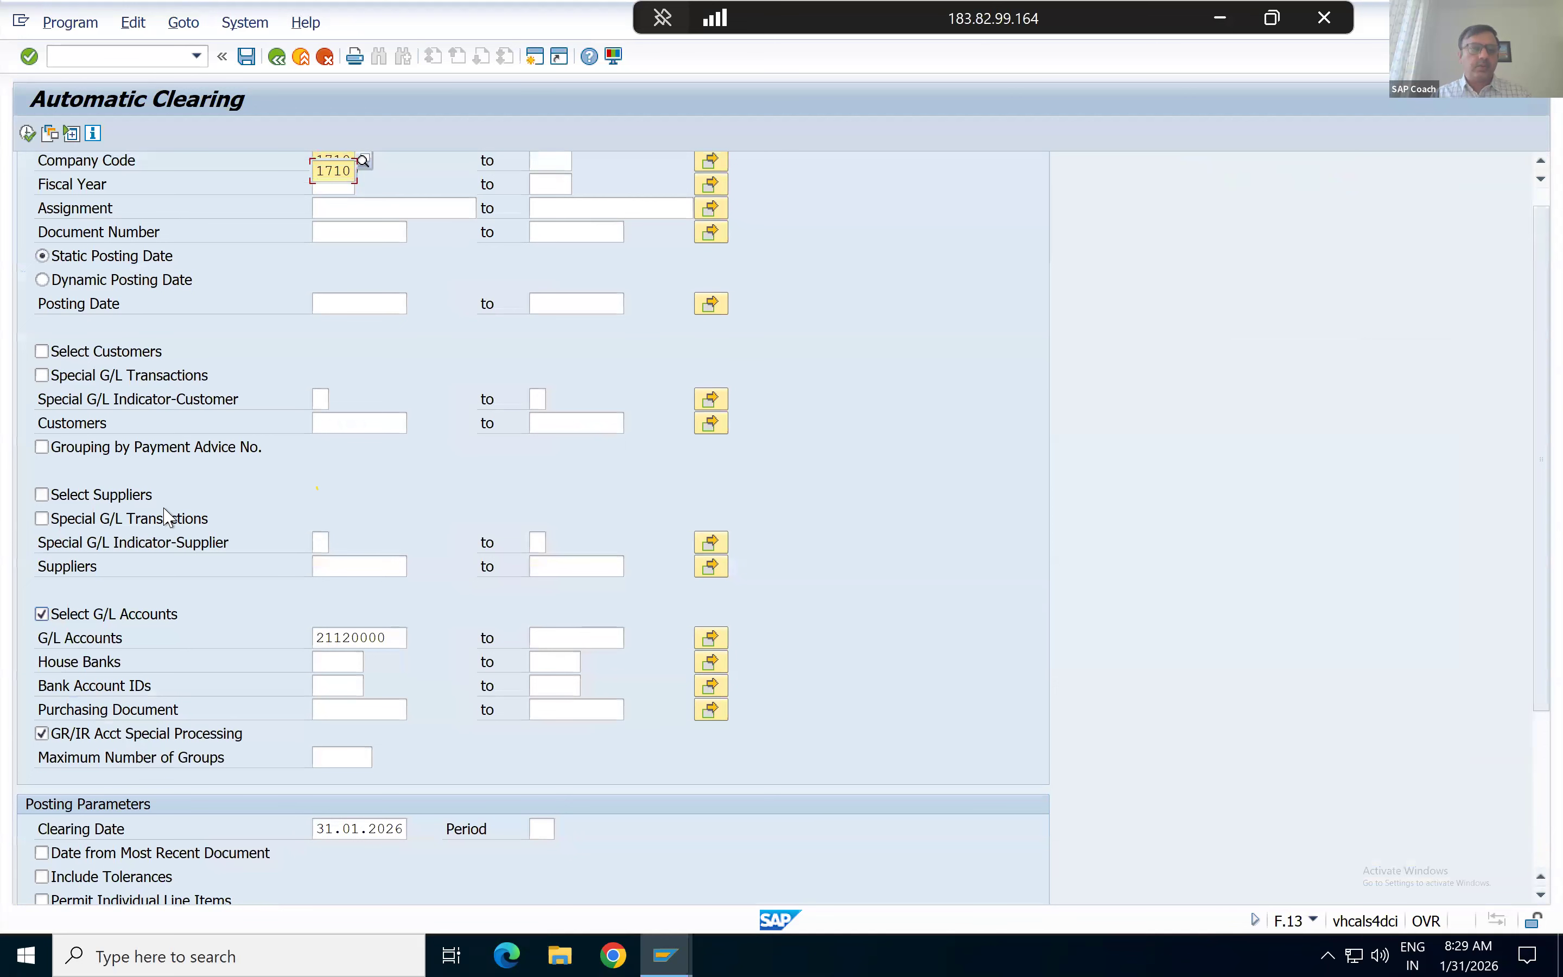
left_click(27, 134)
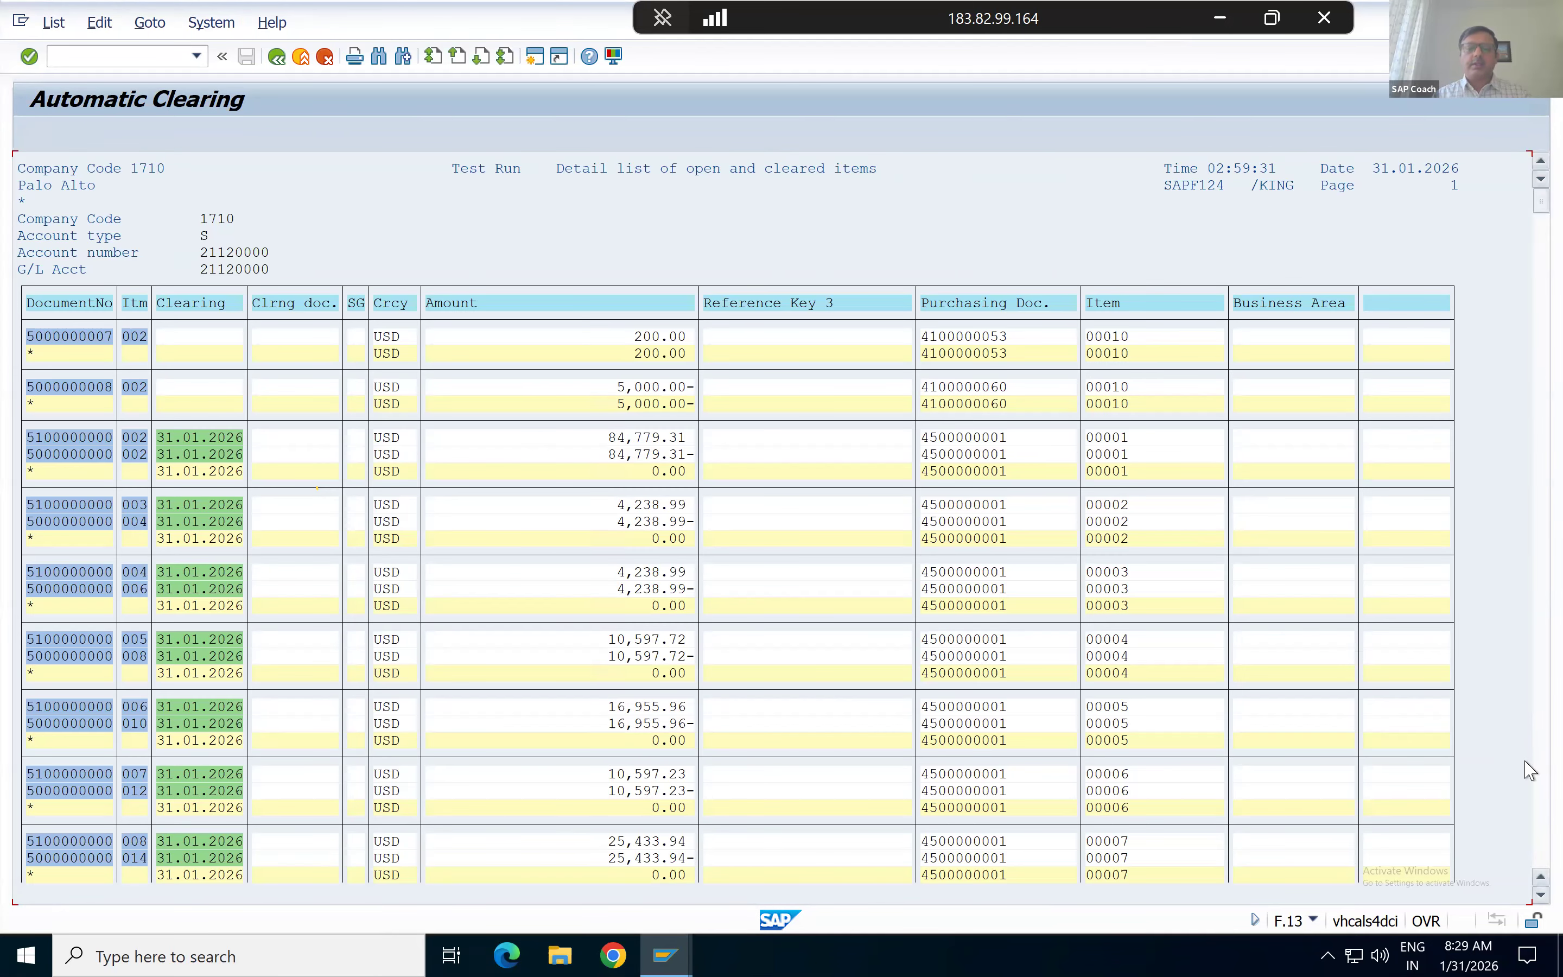
Examine the test run's detail list for cleared and open GR/IR items by purchasing document, and return to SAP Easy Access.
scroll(1530, 770, "down", 15)
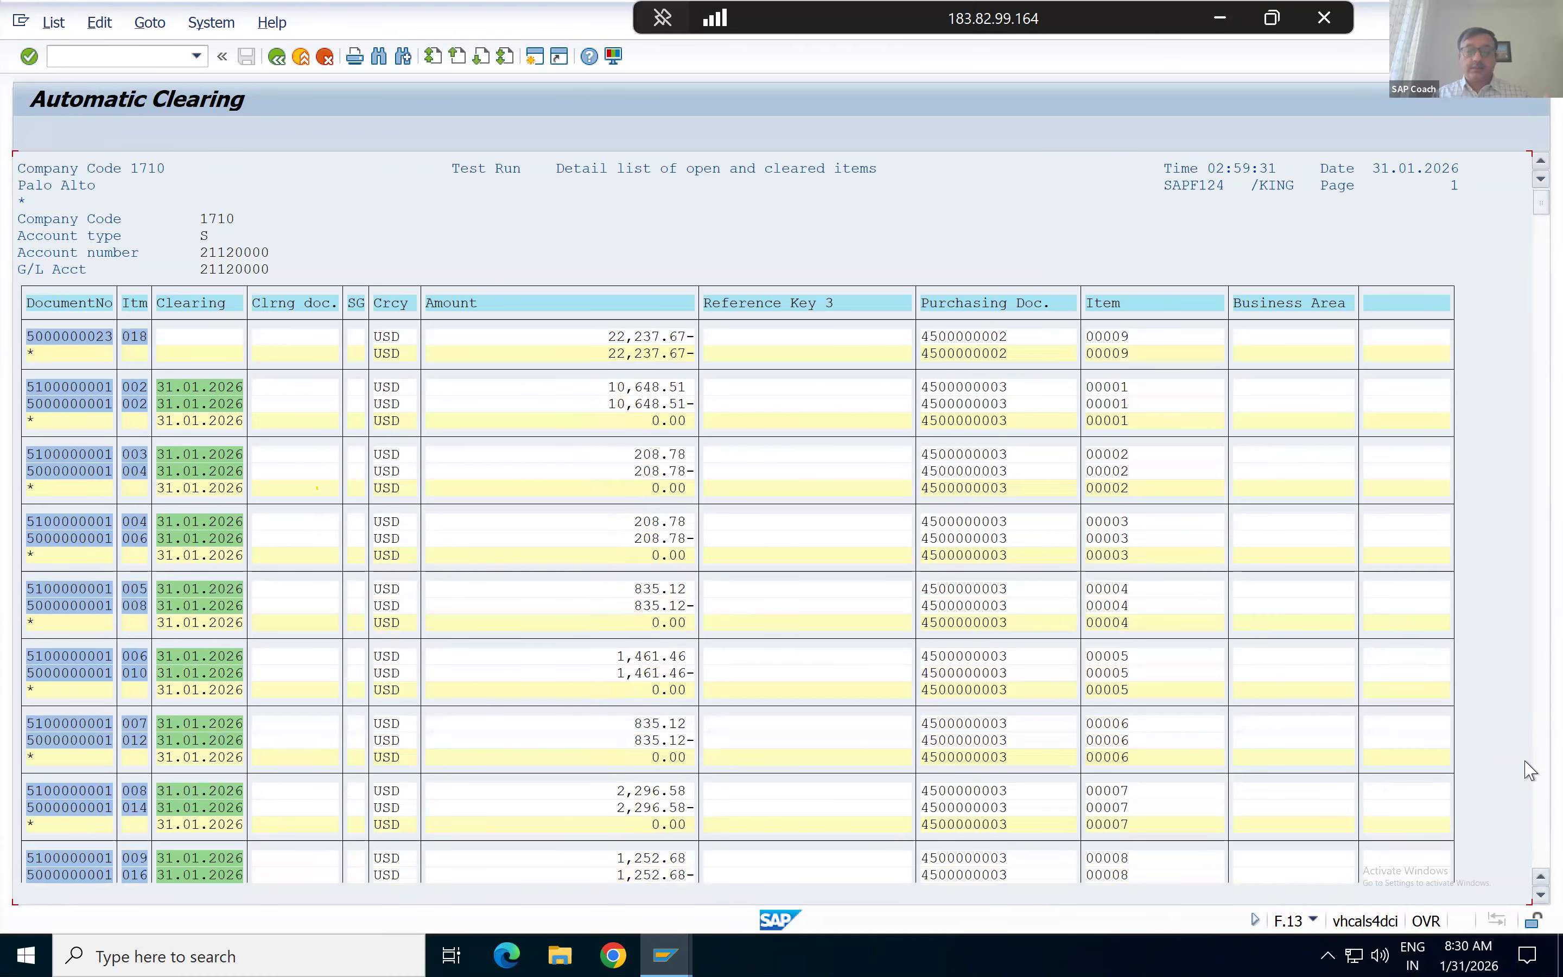
scroll(1530, 770, "down", 10)
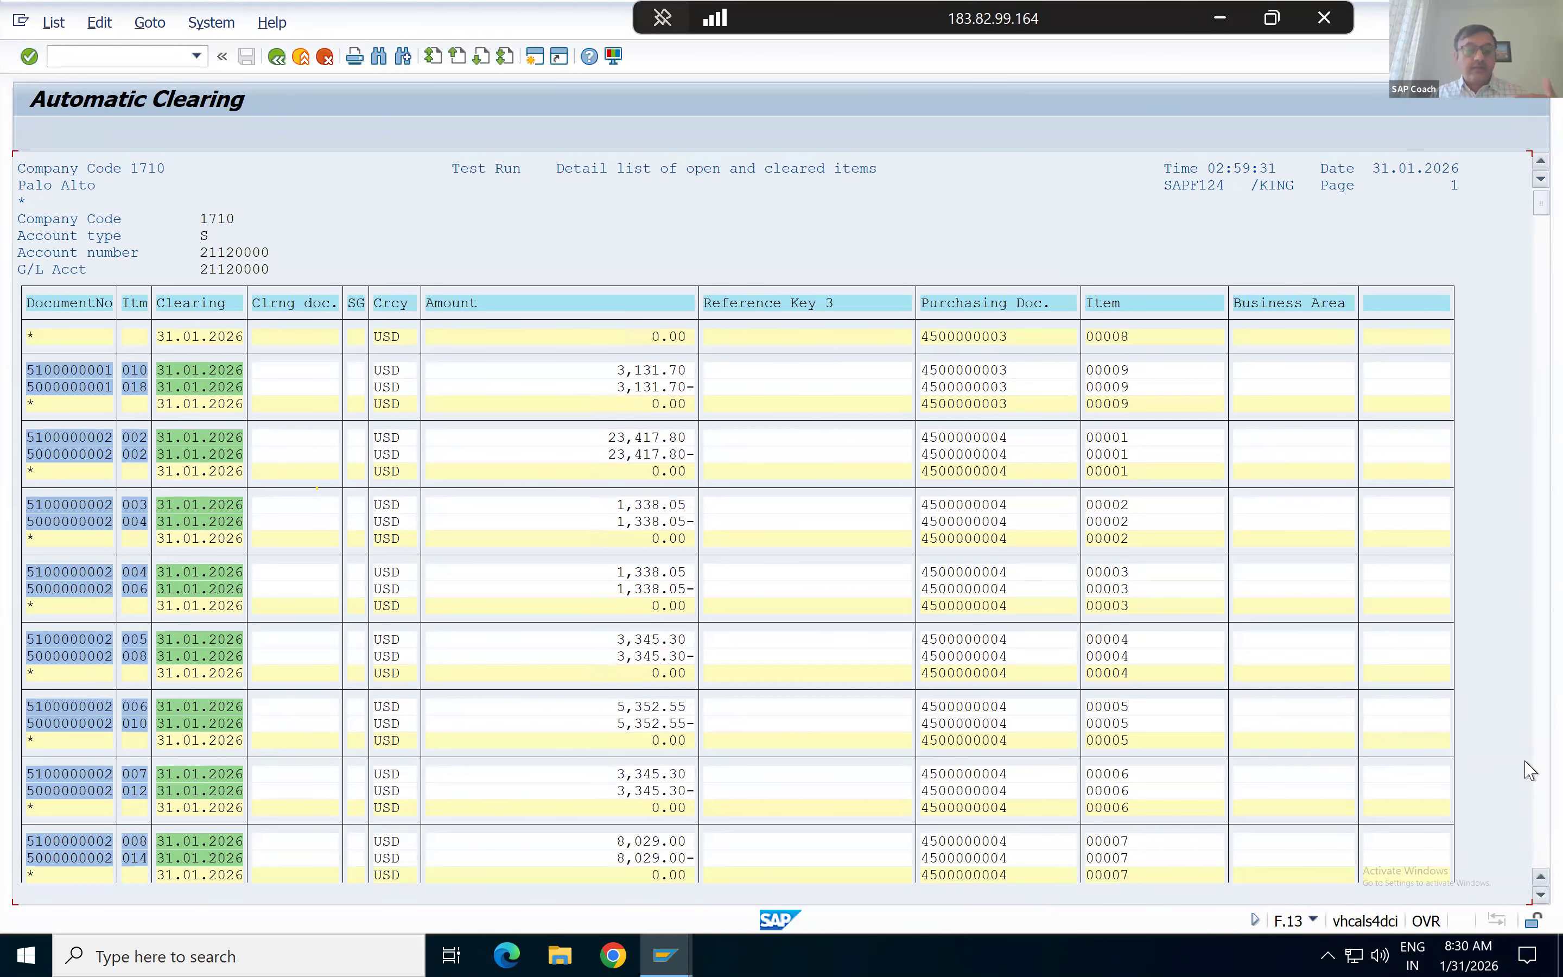
scroll(1529, 770, "down", 10)
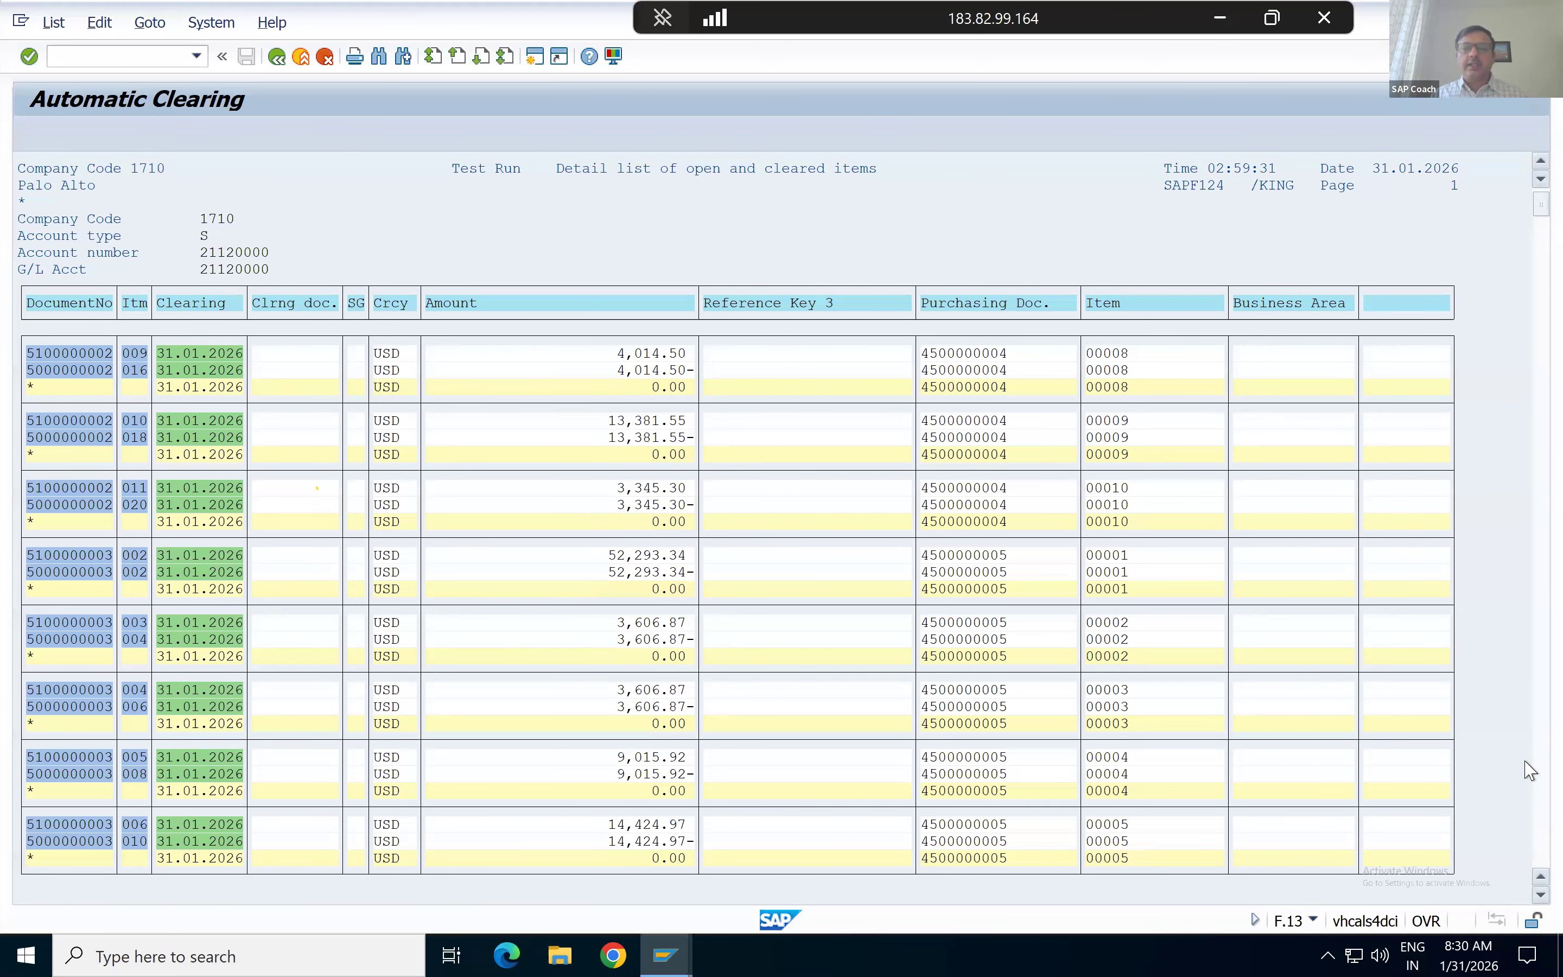
scroll(1529, 769, "down", 15)
scroll(1529, 769, "down", 15)
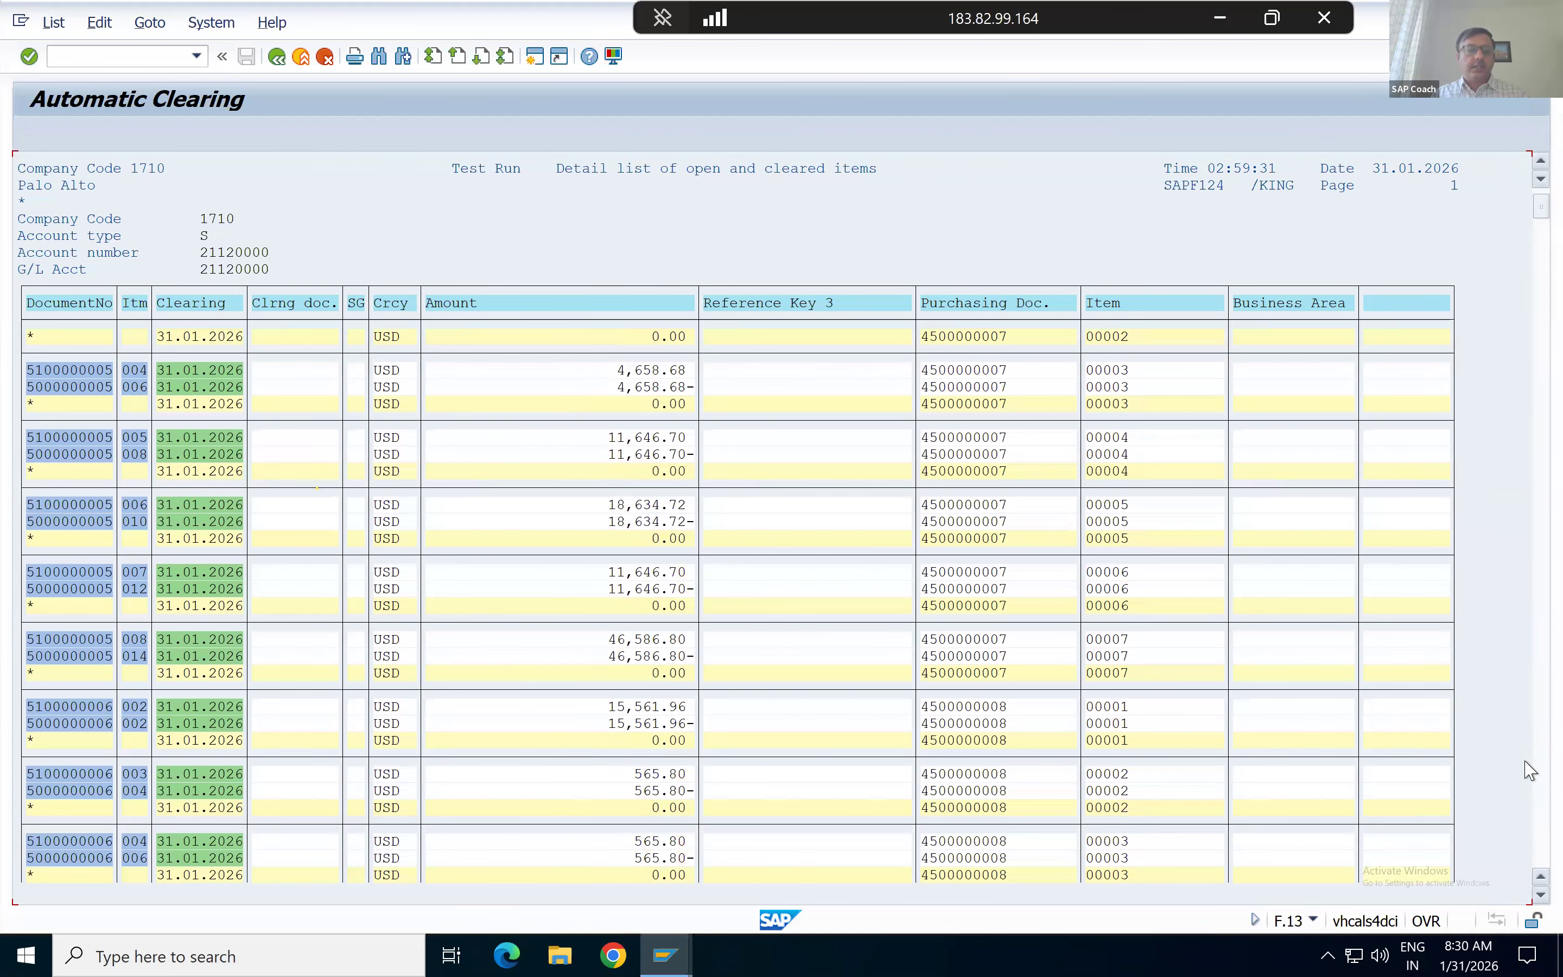
scroll(1529, 769, "down", 20)
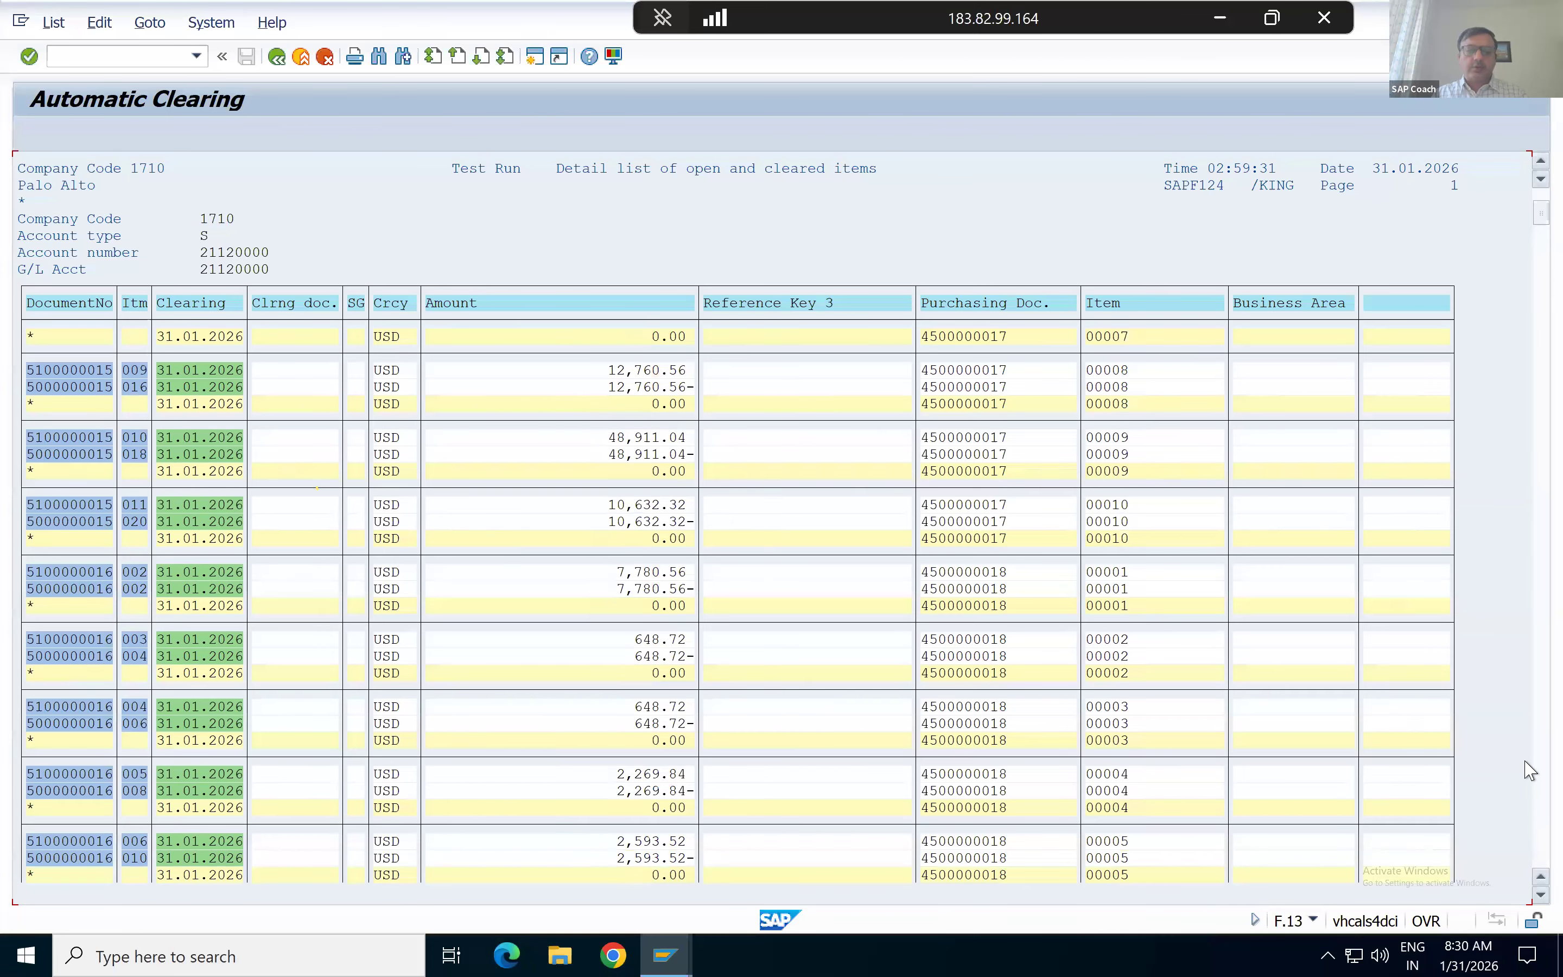
scroll(1529, 769, "down", 20)
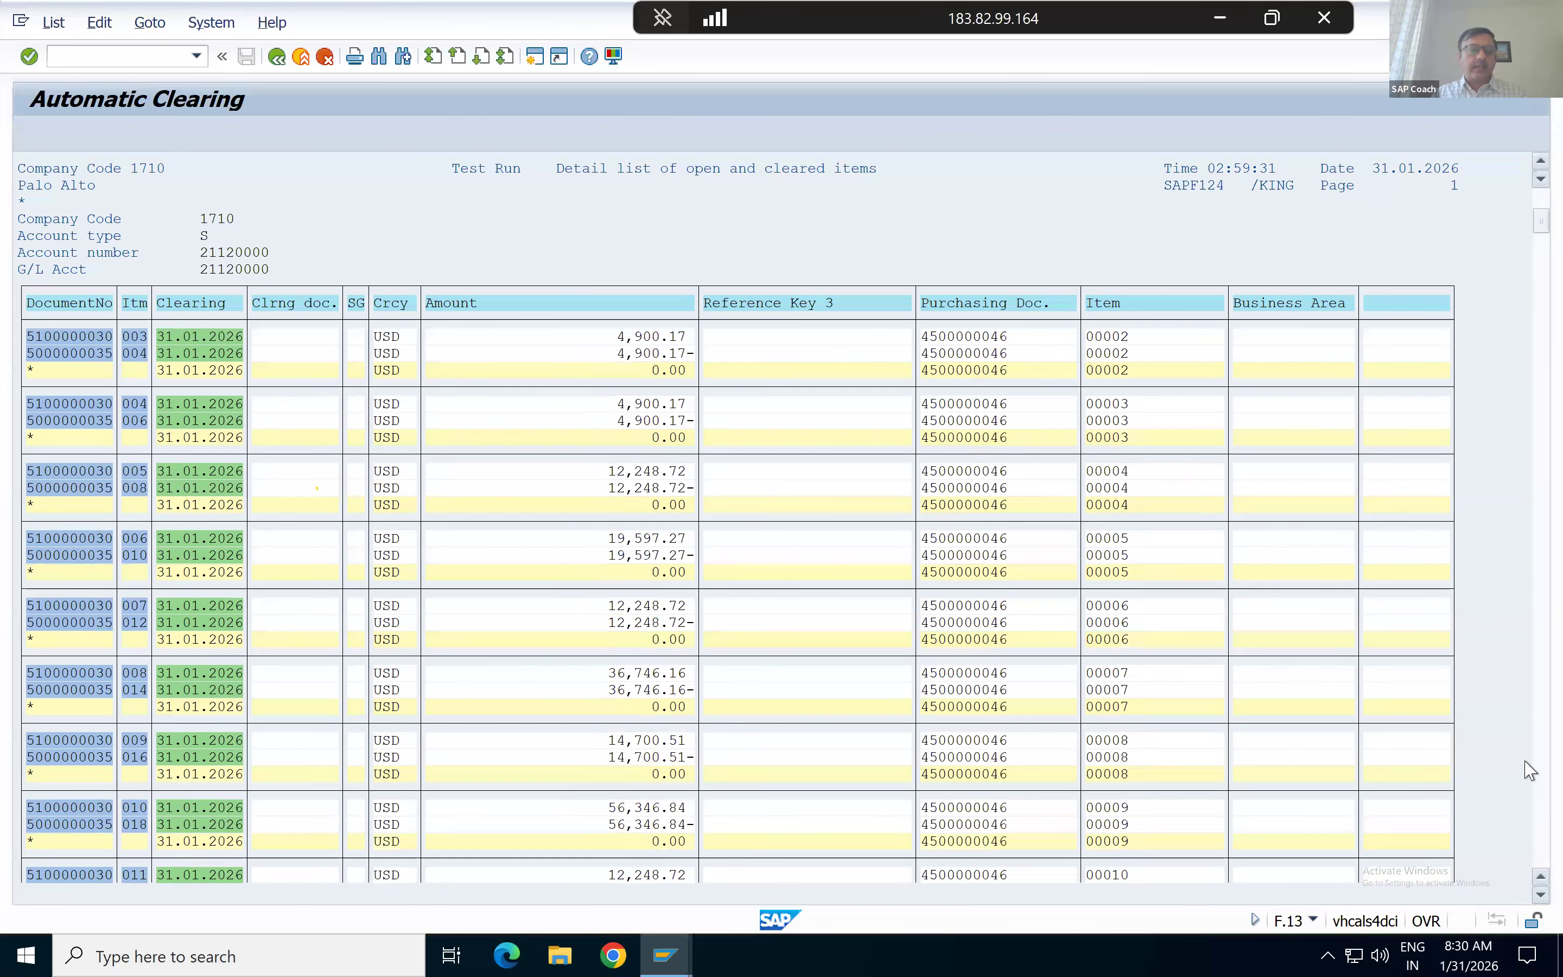
scroll(1530, 770, "down", 20)
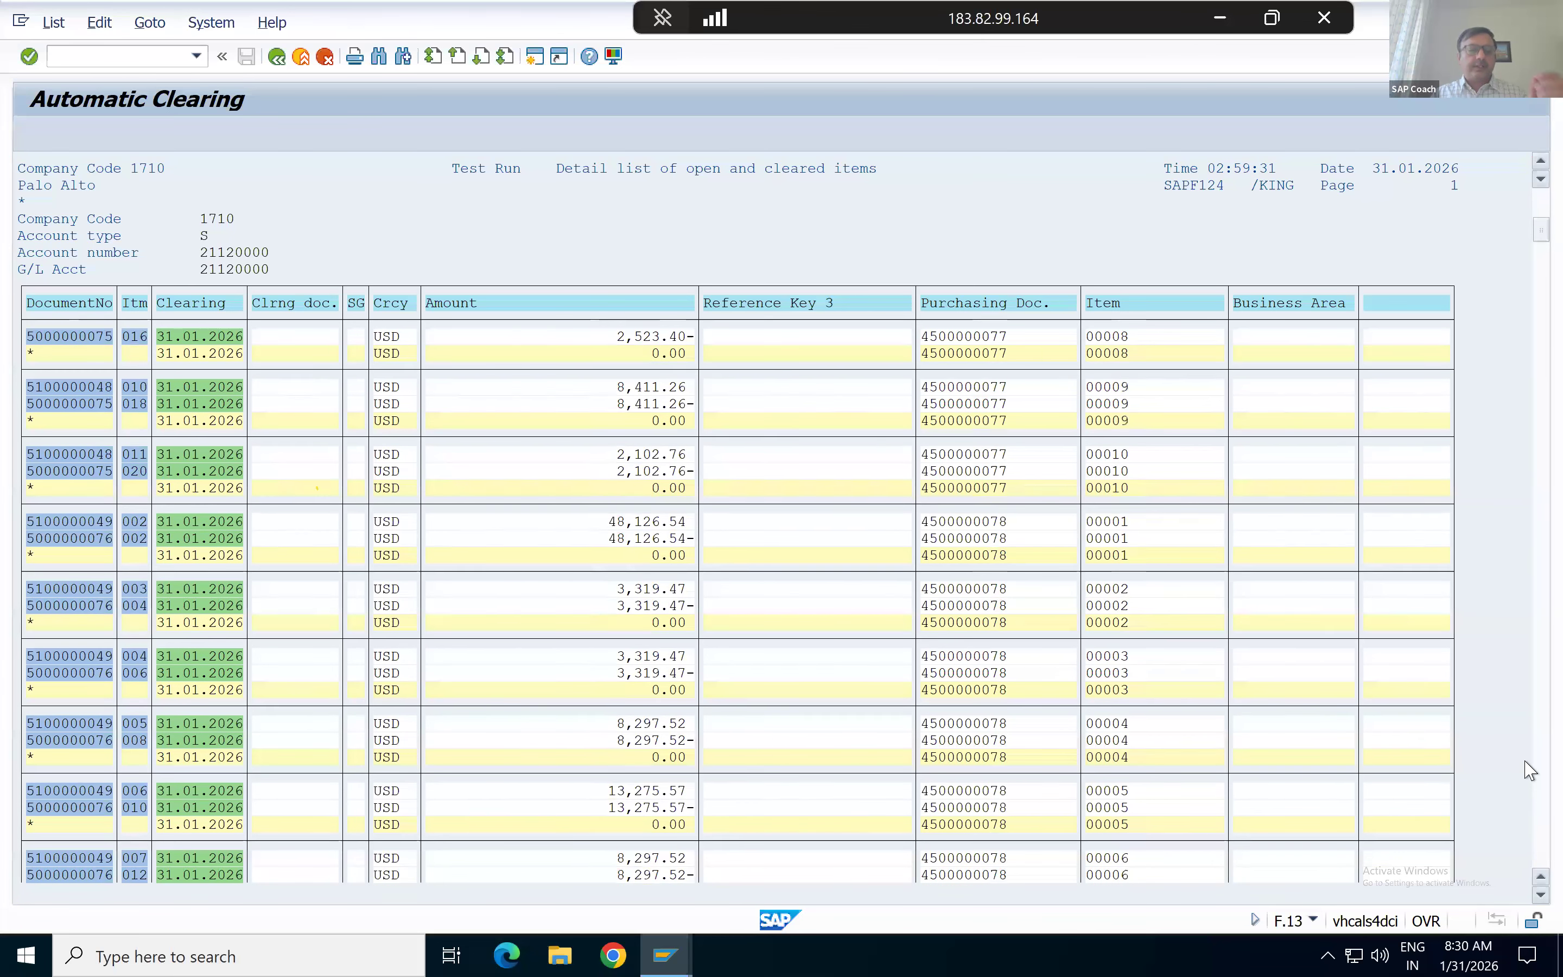
scroll(1529, 769, "down", 20)
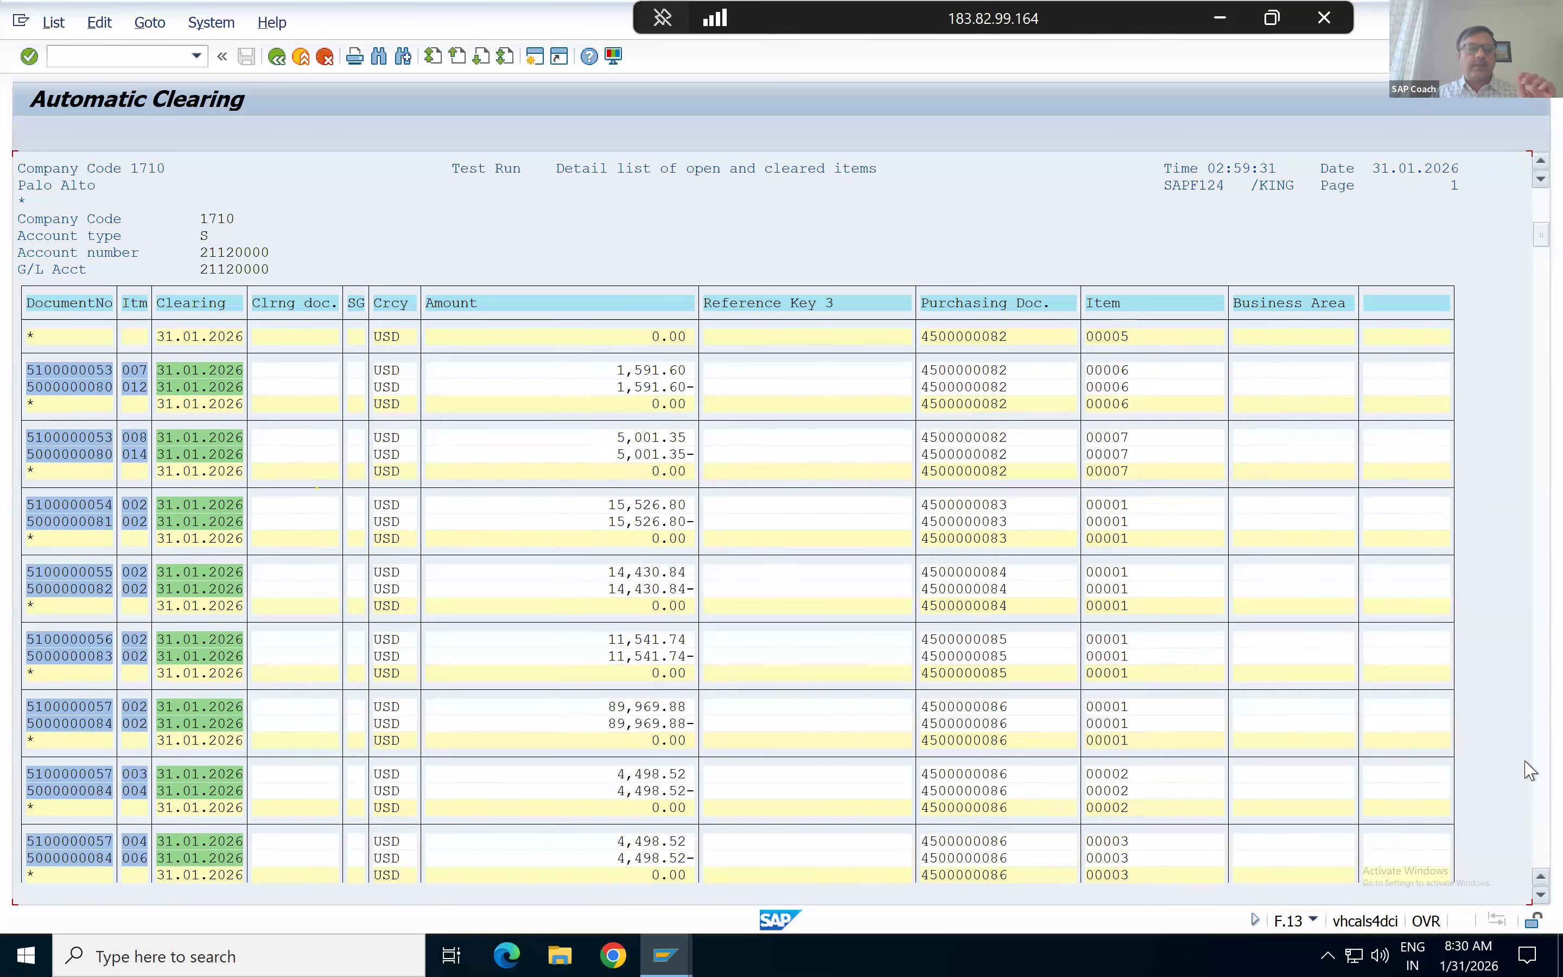
scroll(1529, 769, "down", 20)
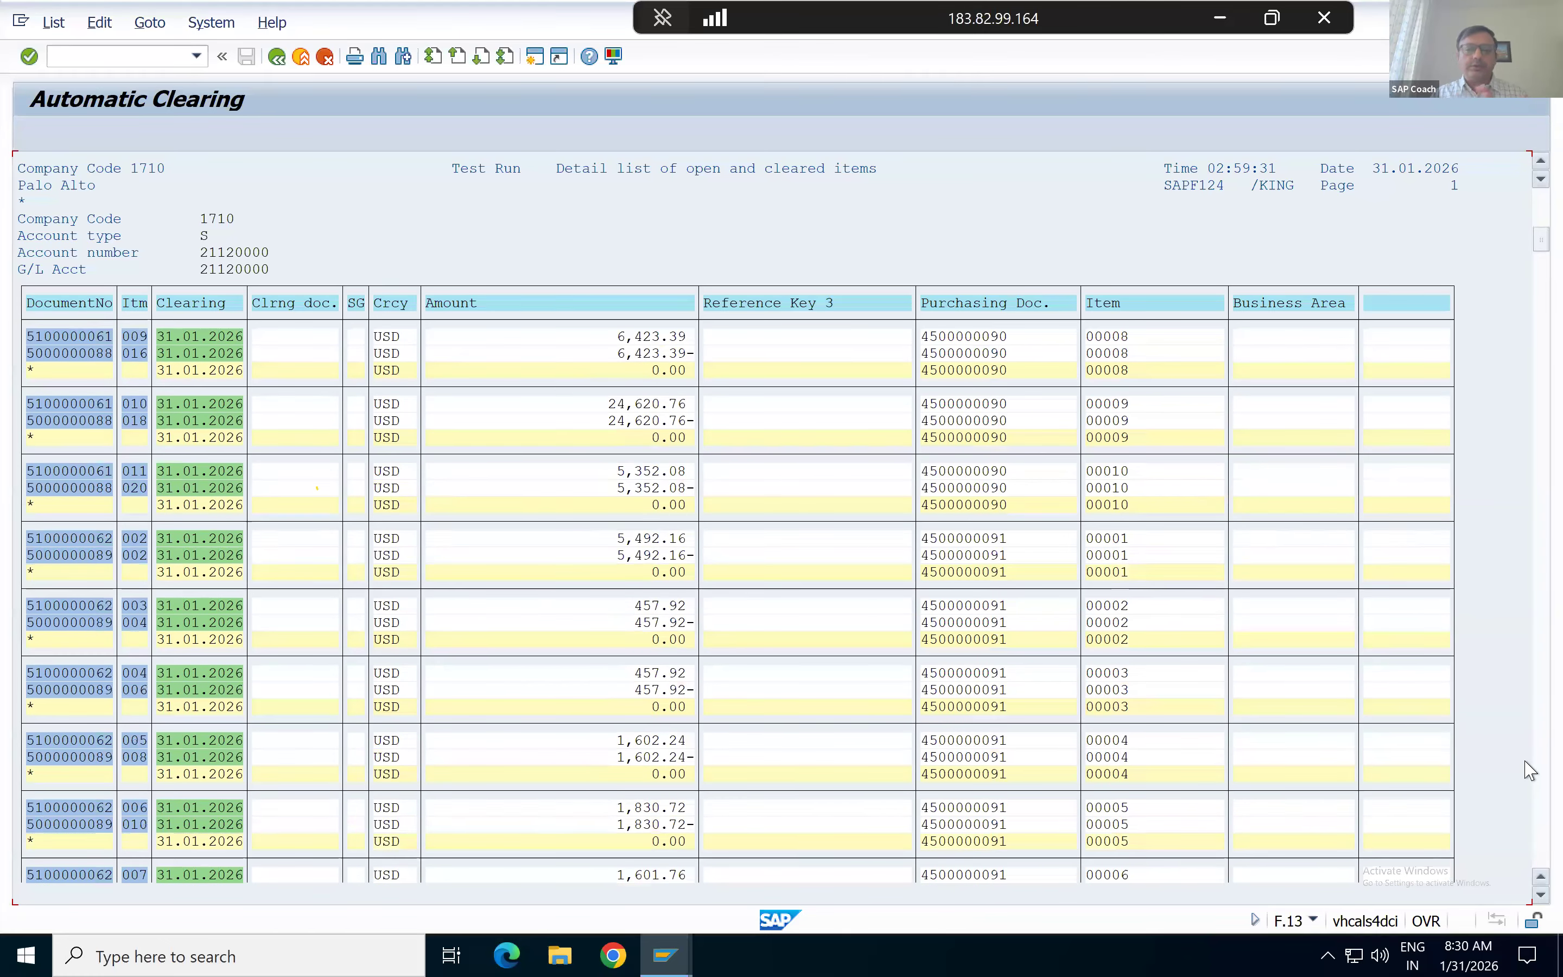
scroll(1529, 769, "down", 20)
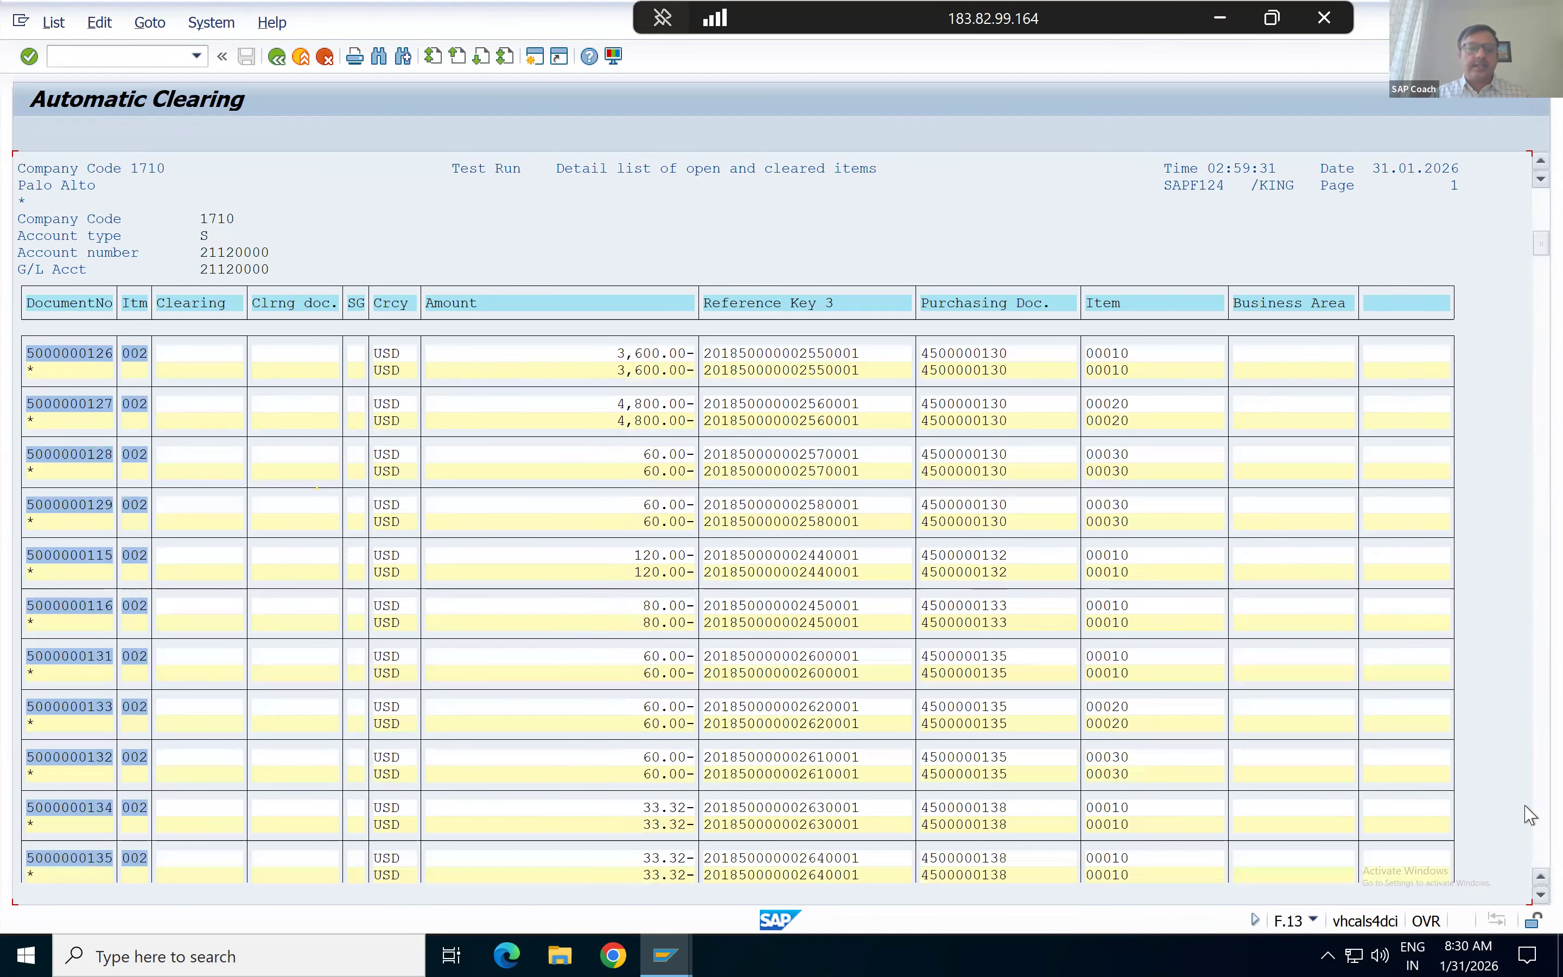
scroll(1529, 815, "down", 15)
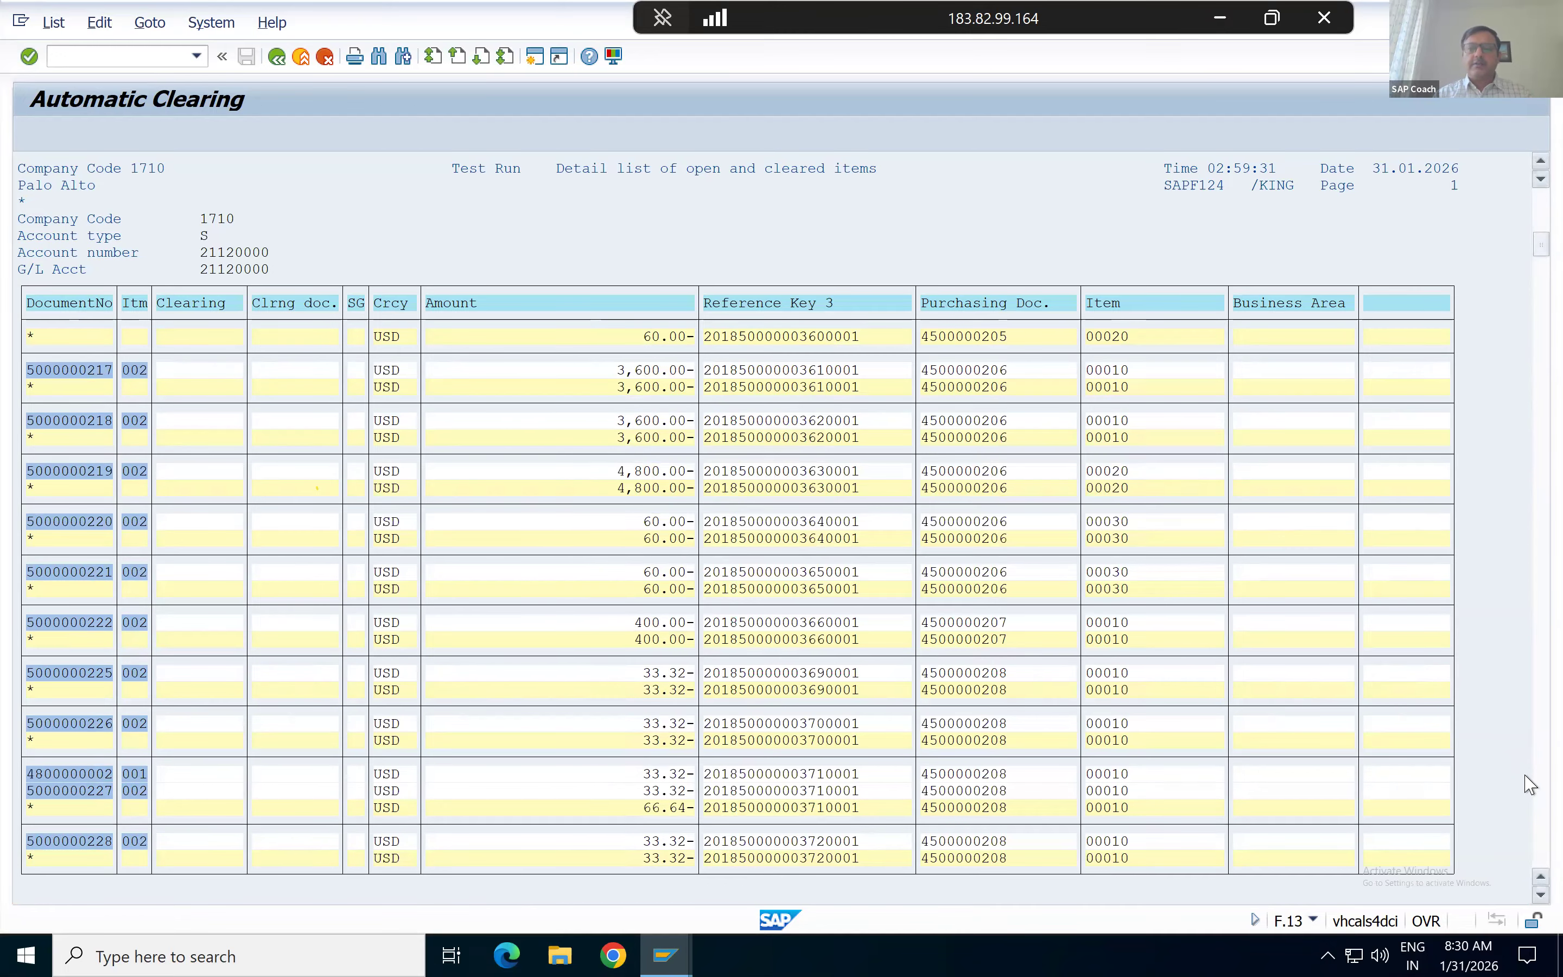
scroll(1530, 784, "down", 15)
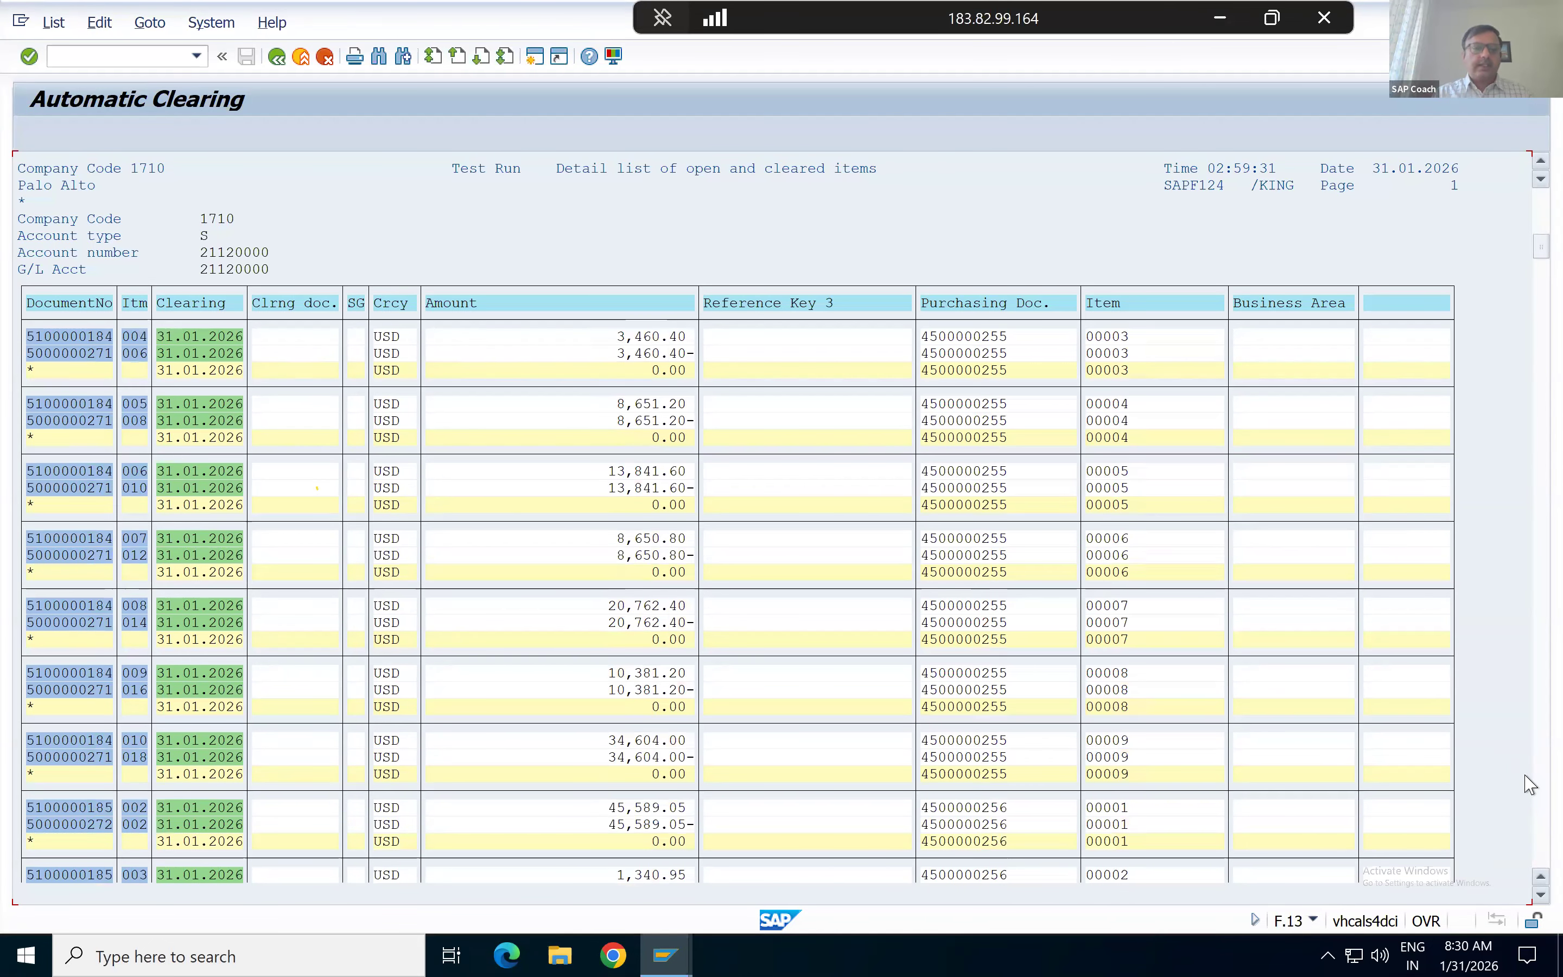
key("F3")
key("F3")
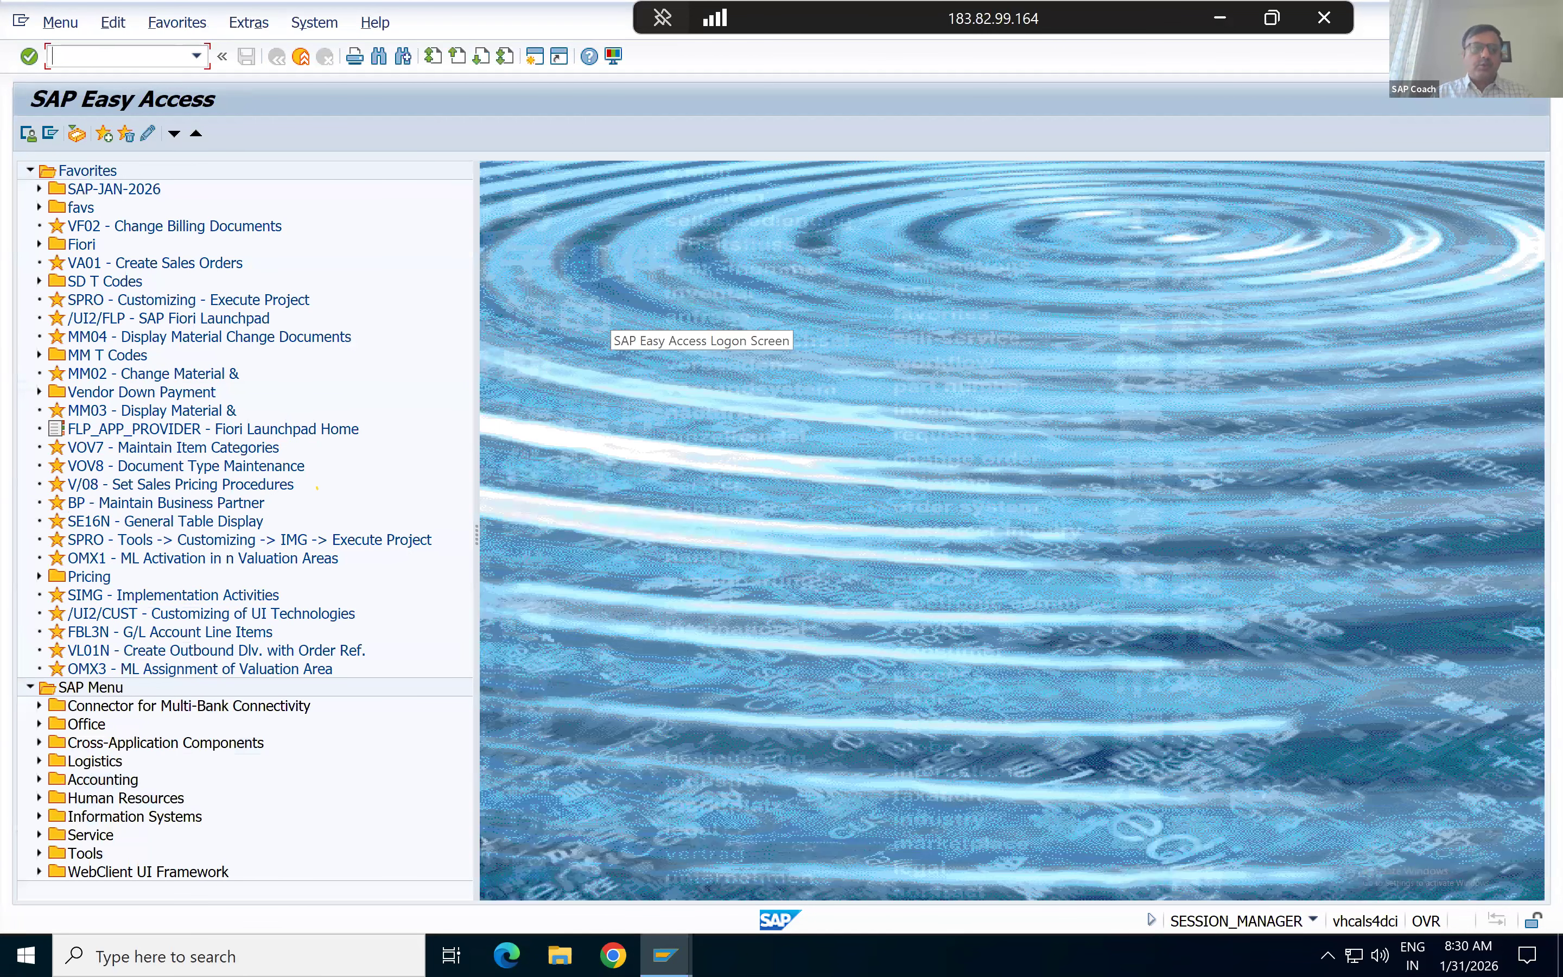
Open transaction FAGLL03 and display the open items of G/L account 14102000 in company code 1710.
type("fagll03")
key("Return")
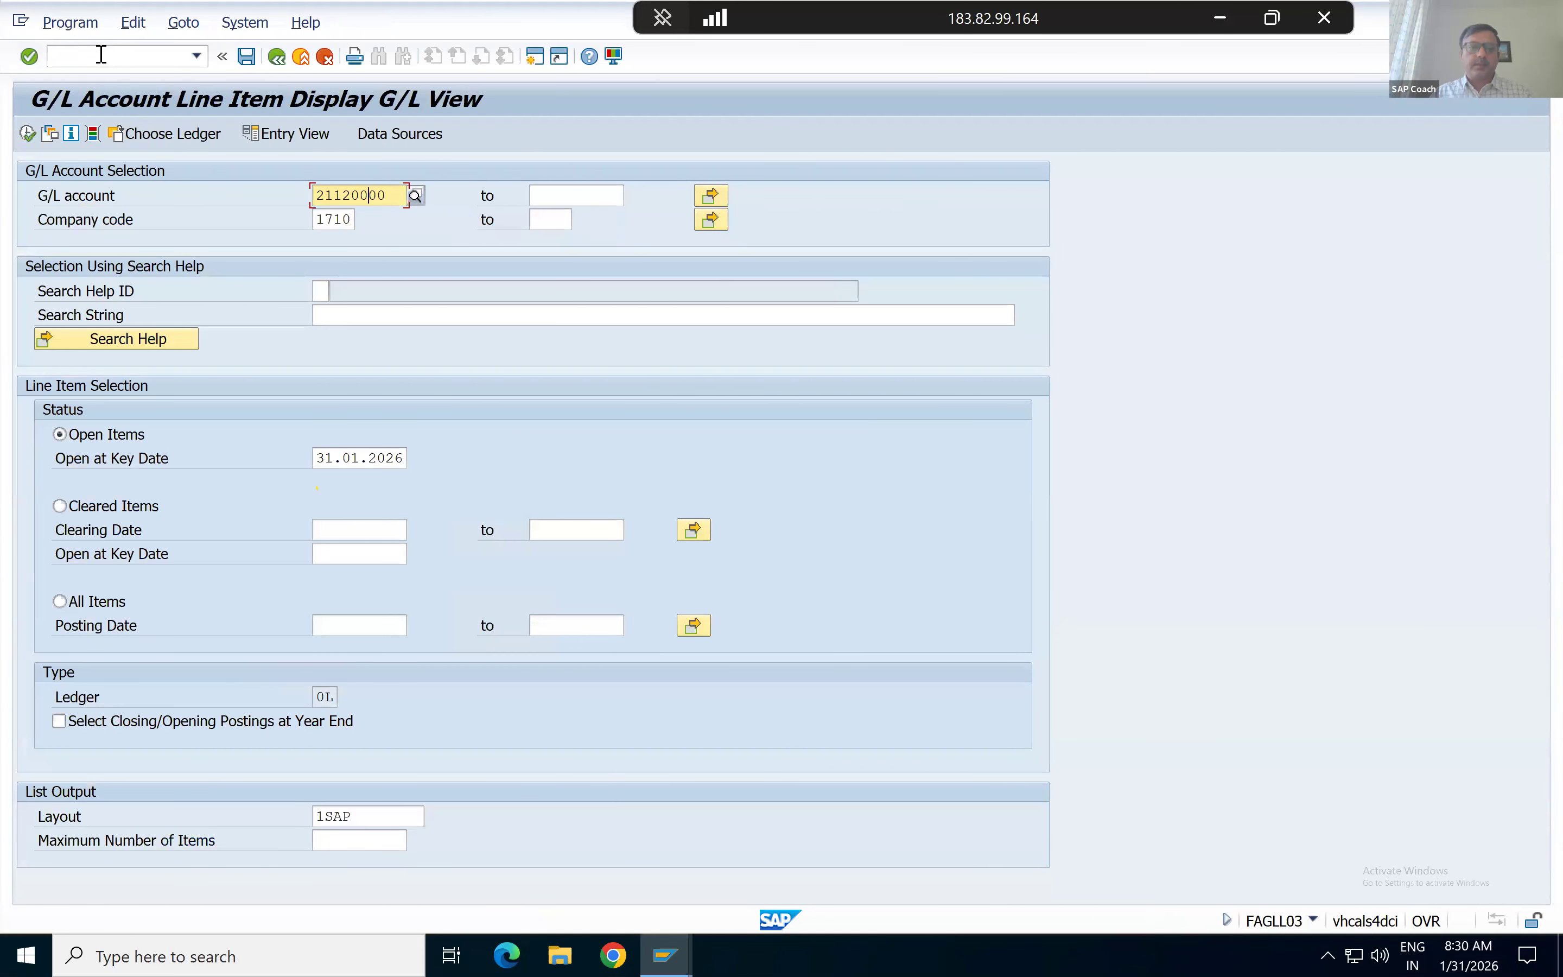
key("BackSpace")
key("BackSpace")
key("BackSpace")
key("BackSpace")
key("BackSpace")
key("BackSpace")
key("BackSpace")
key("BackSpace")
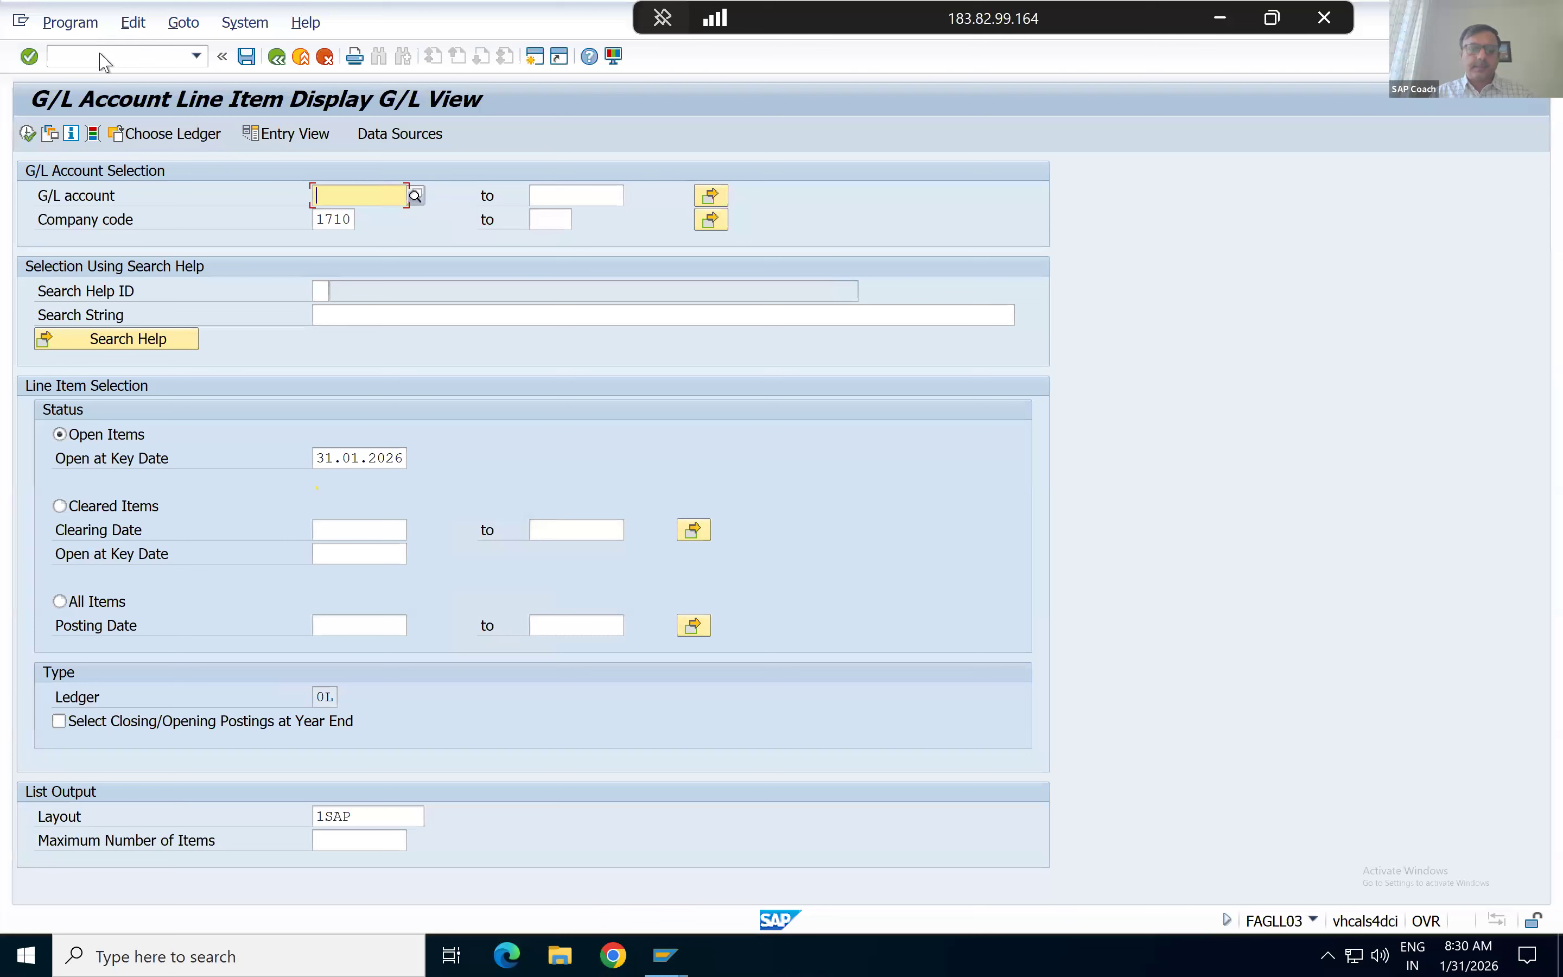
type("141")
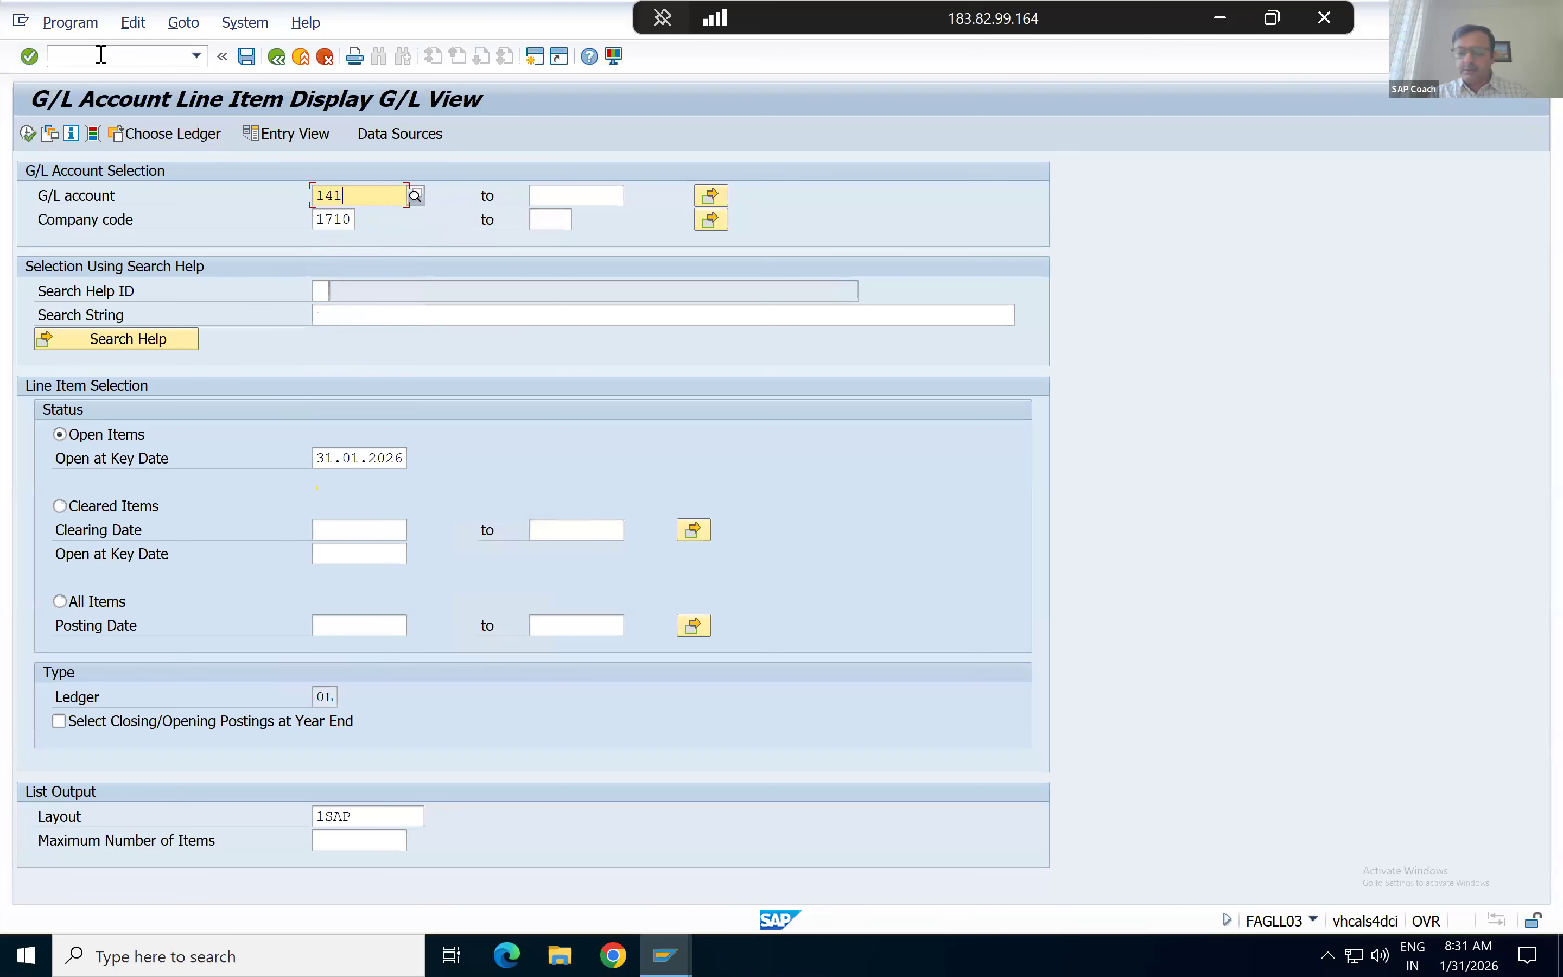
type("02000")
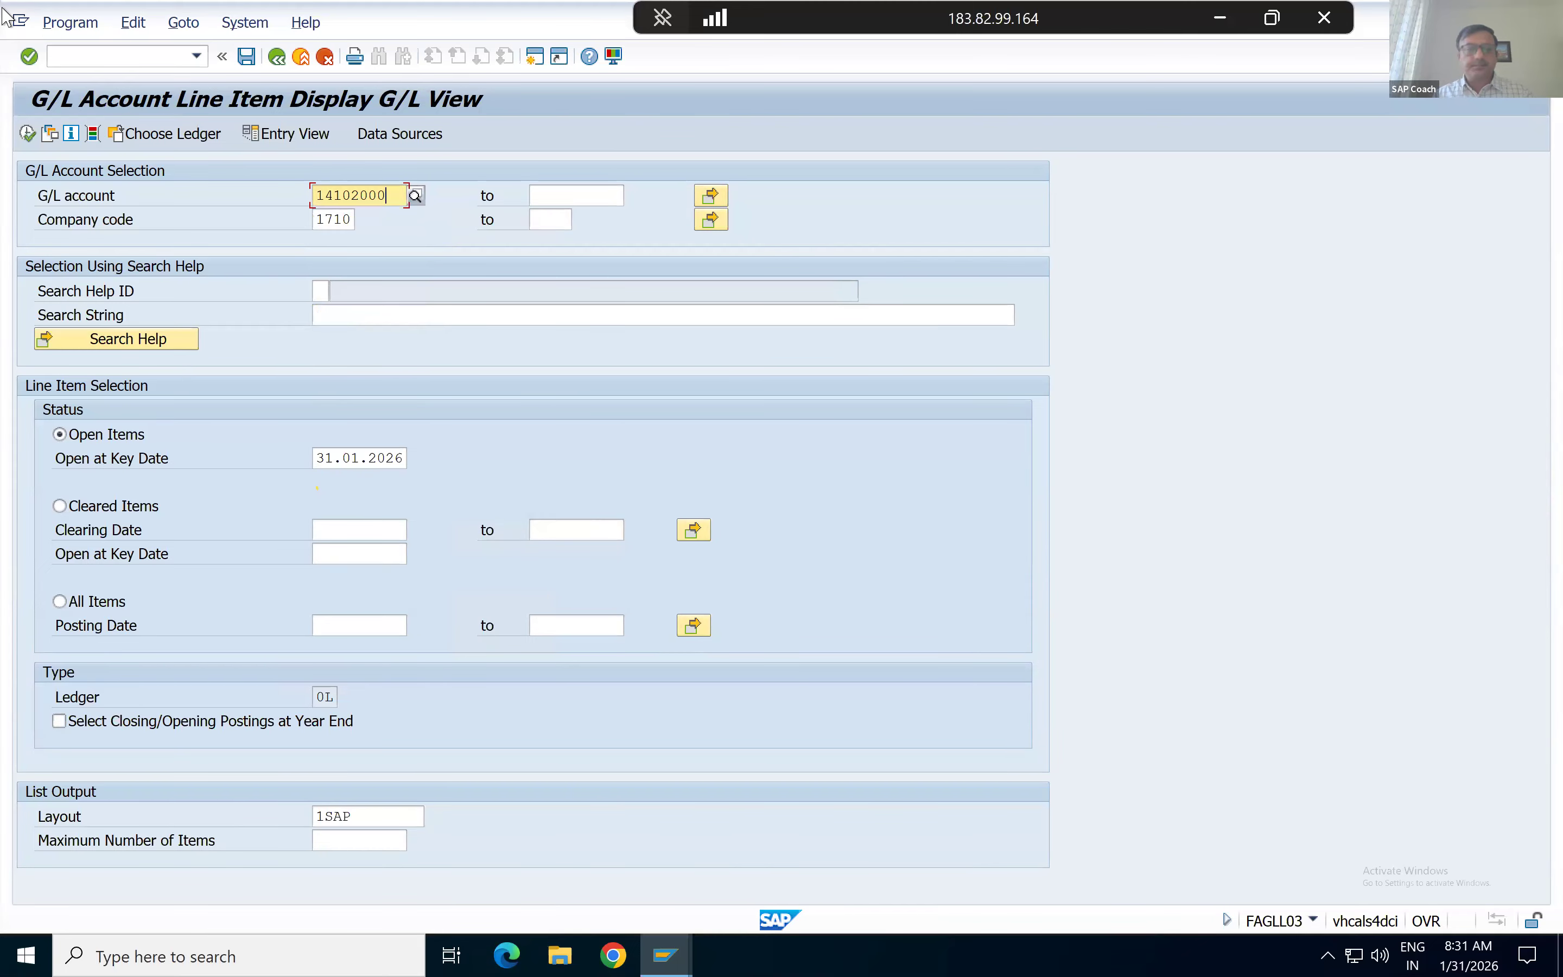
left_click(27, 134)
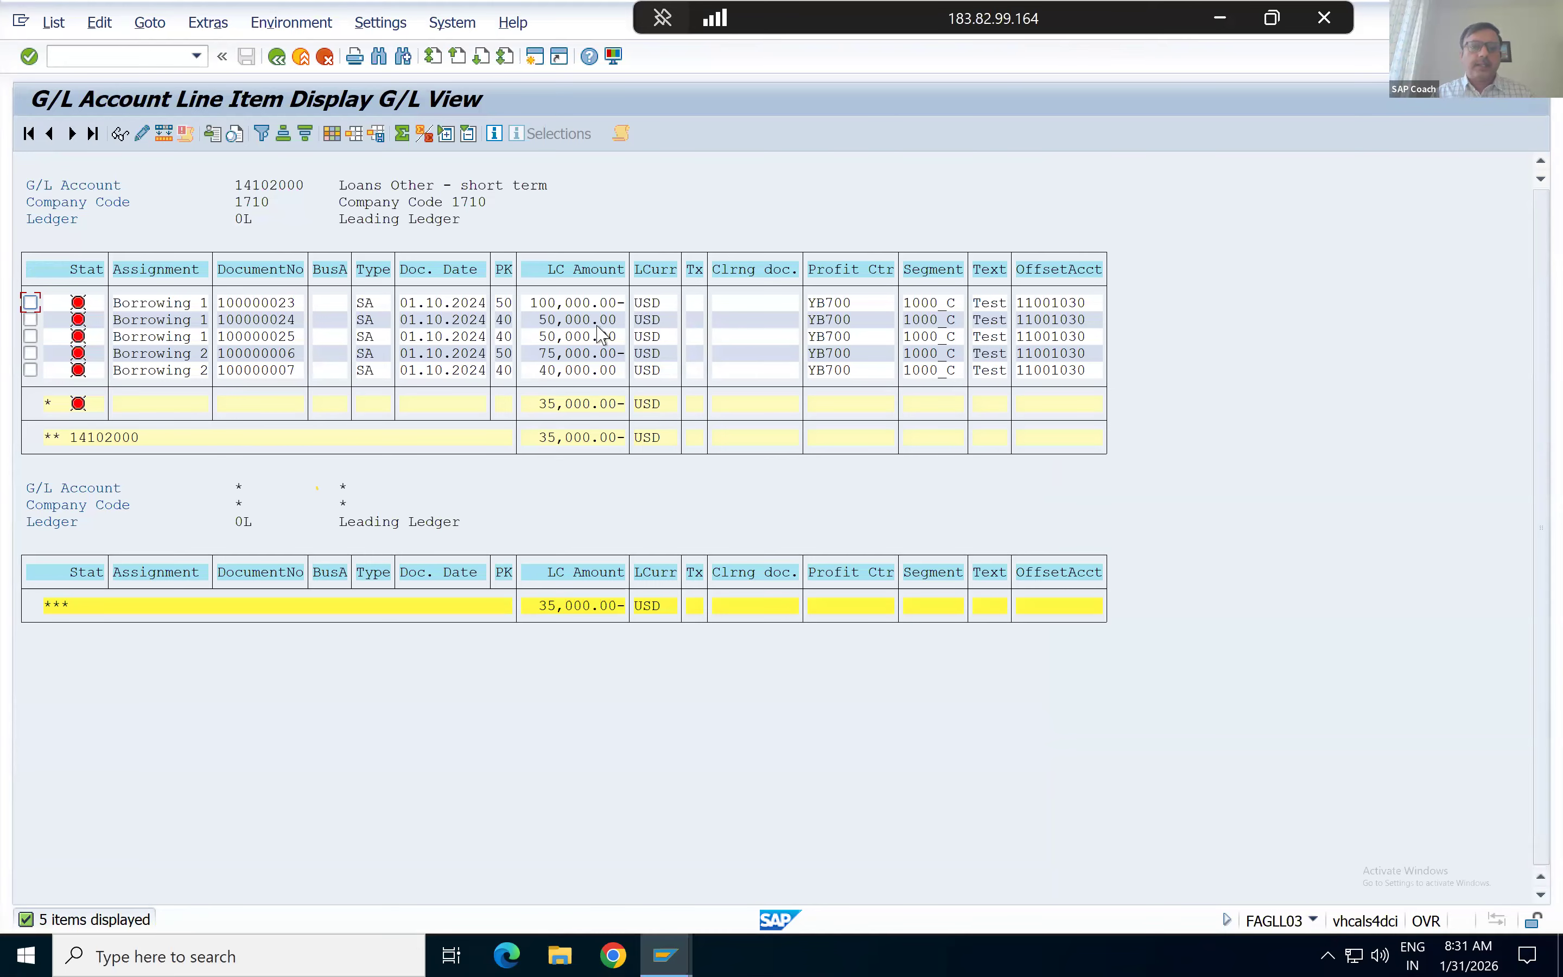
Compare the local currency amounts of the open items and subtotal the list by Assignment to examine each borrowing's balance.
left_click(522, 303)
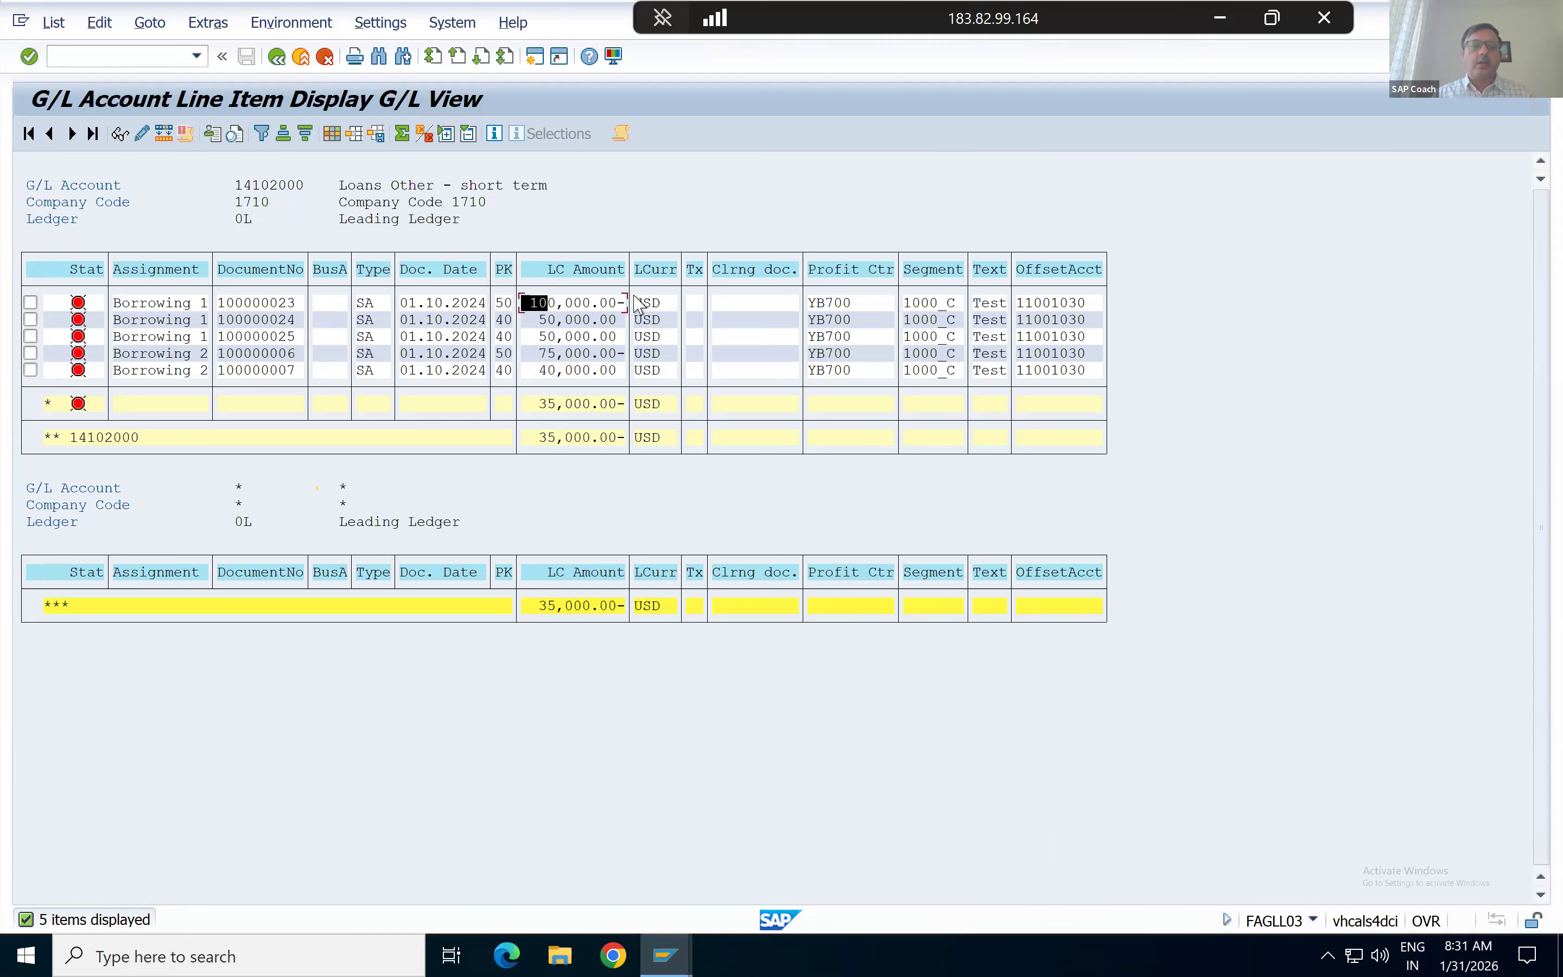
left_click(536, 319)
left_click(544, 336)
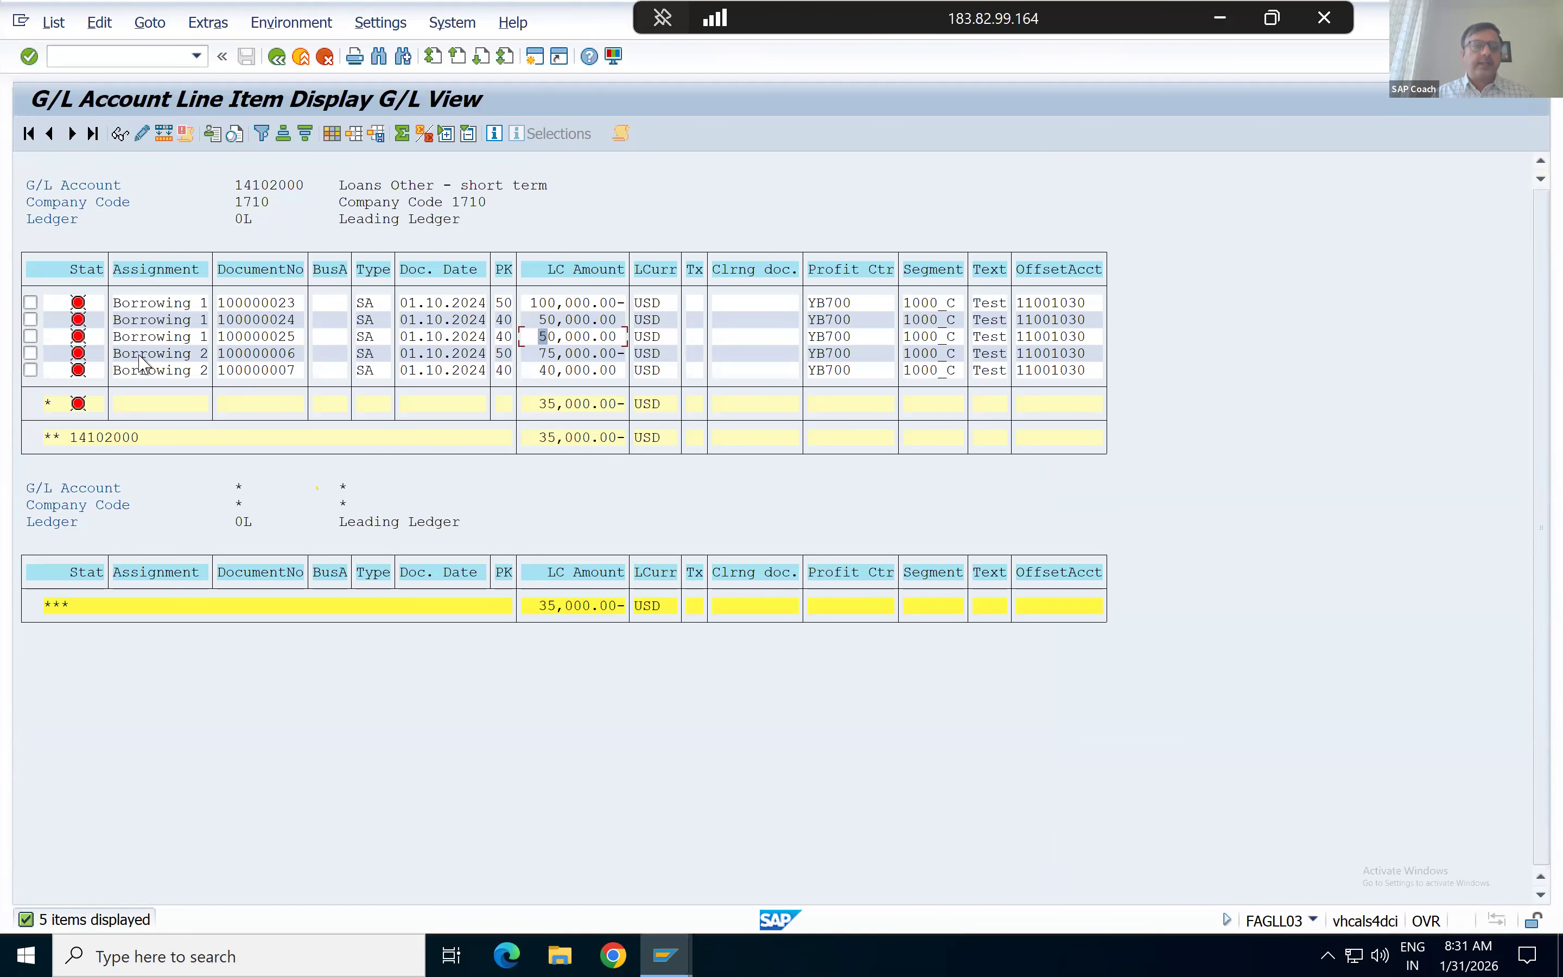
left_click(168, 270)
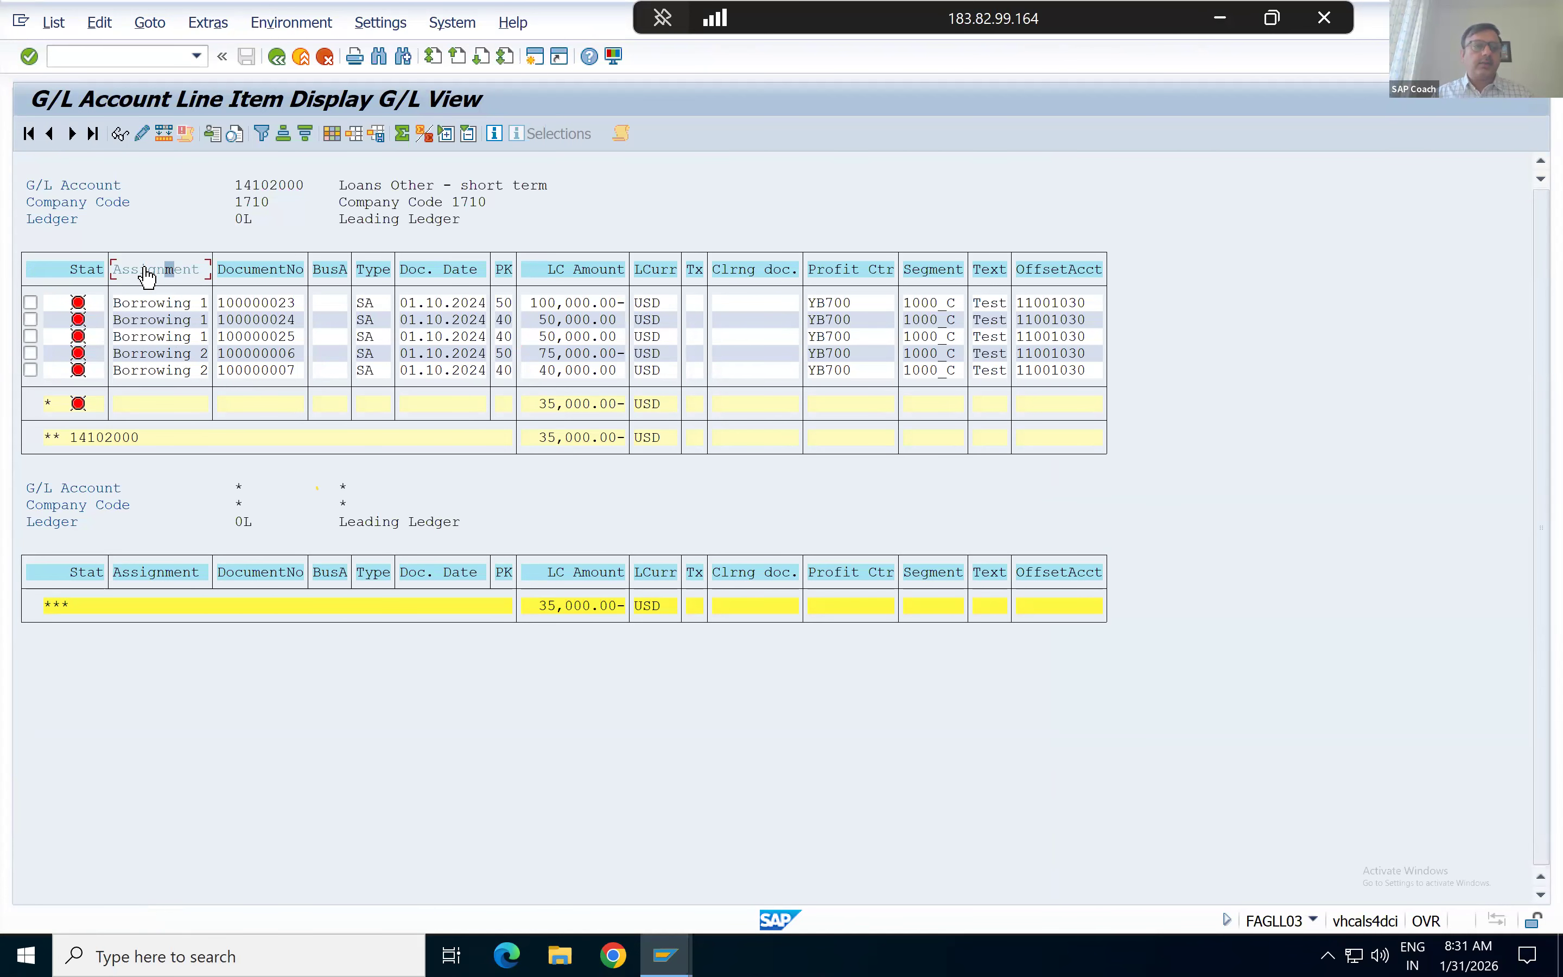
left_click(424, 133)
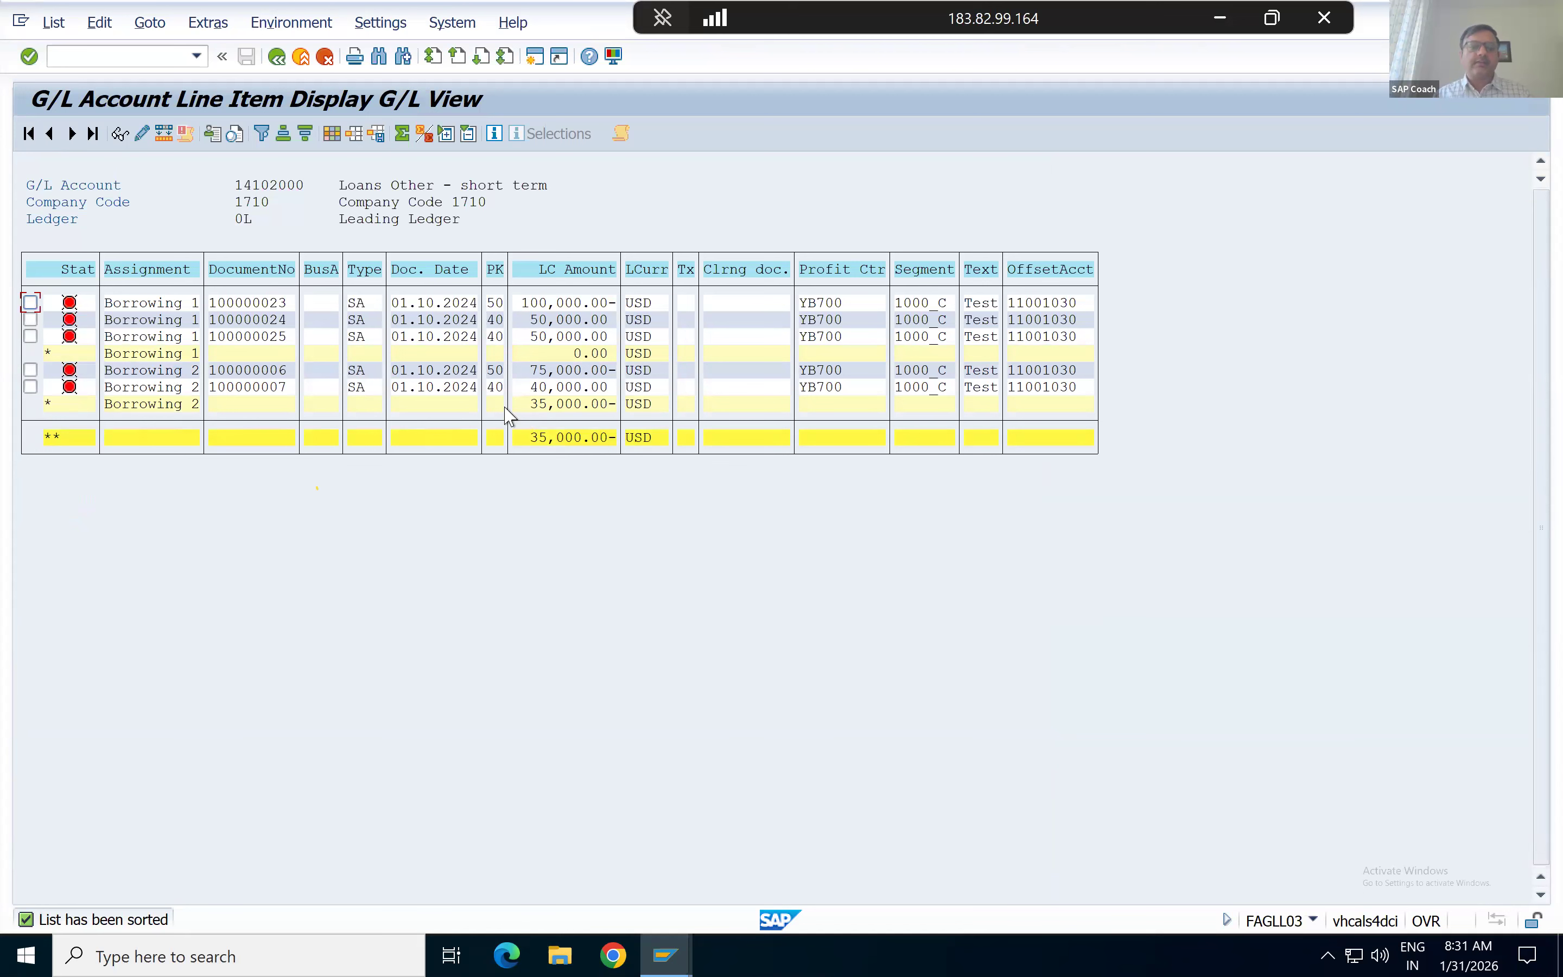
left_click(534, 439)
left_click_drag(513, 353, 617, 362)
Start transaction F-03 in a new session and enter account 14102000, copied from the line item list.
left_click(534, 63)
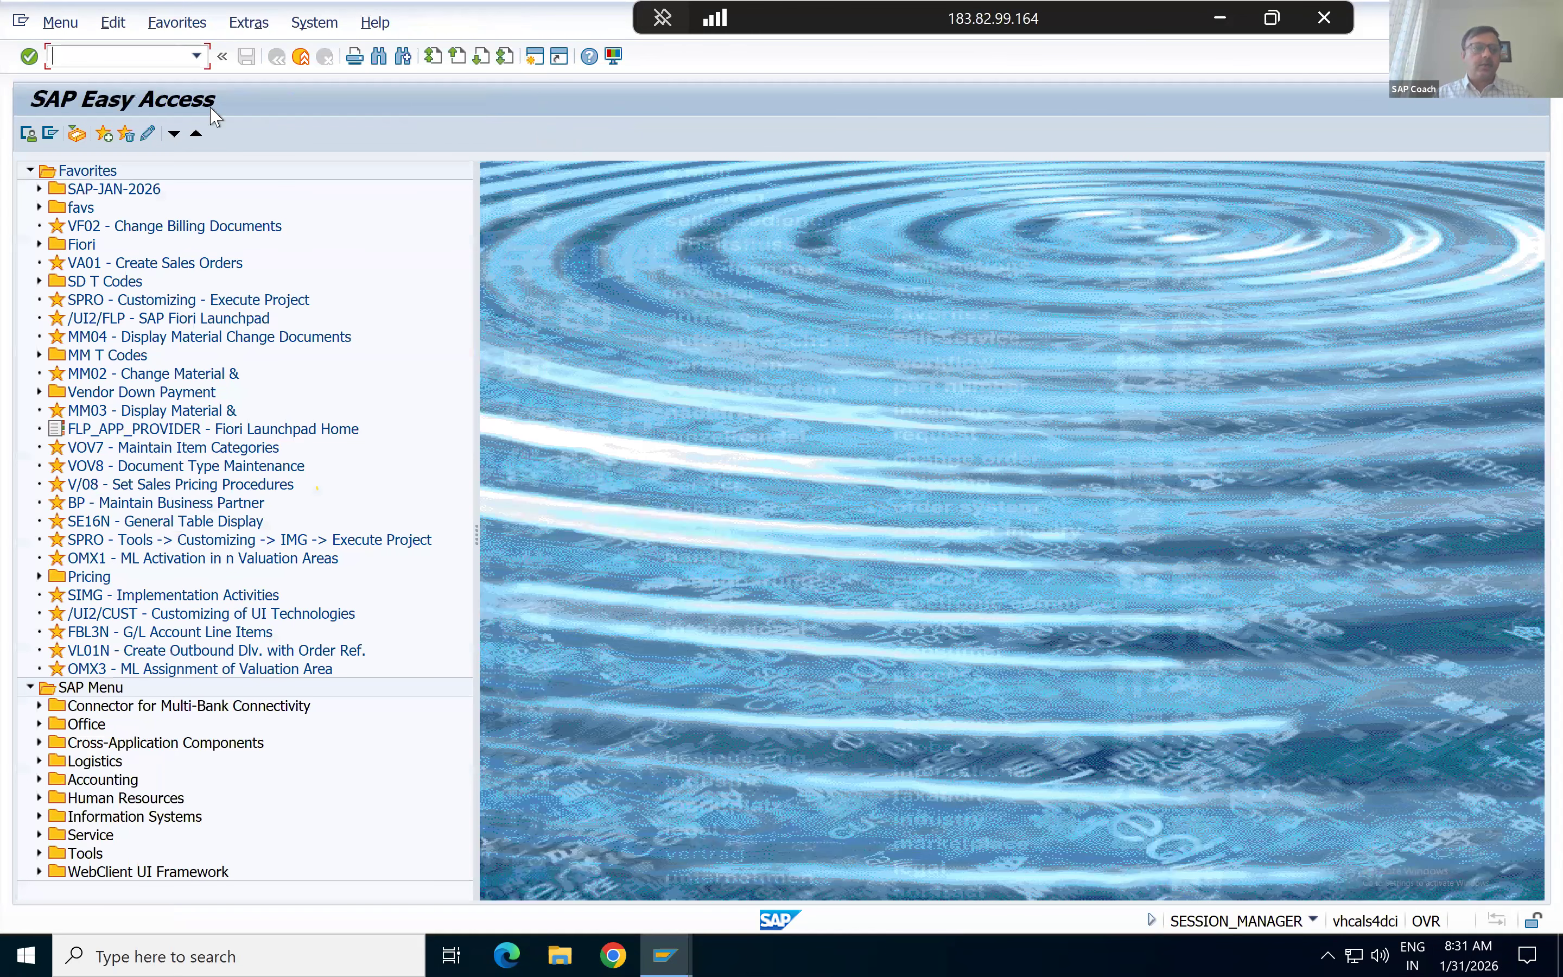
type("f-03")
key("Return")
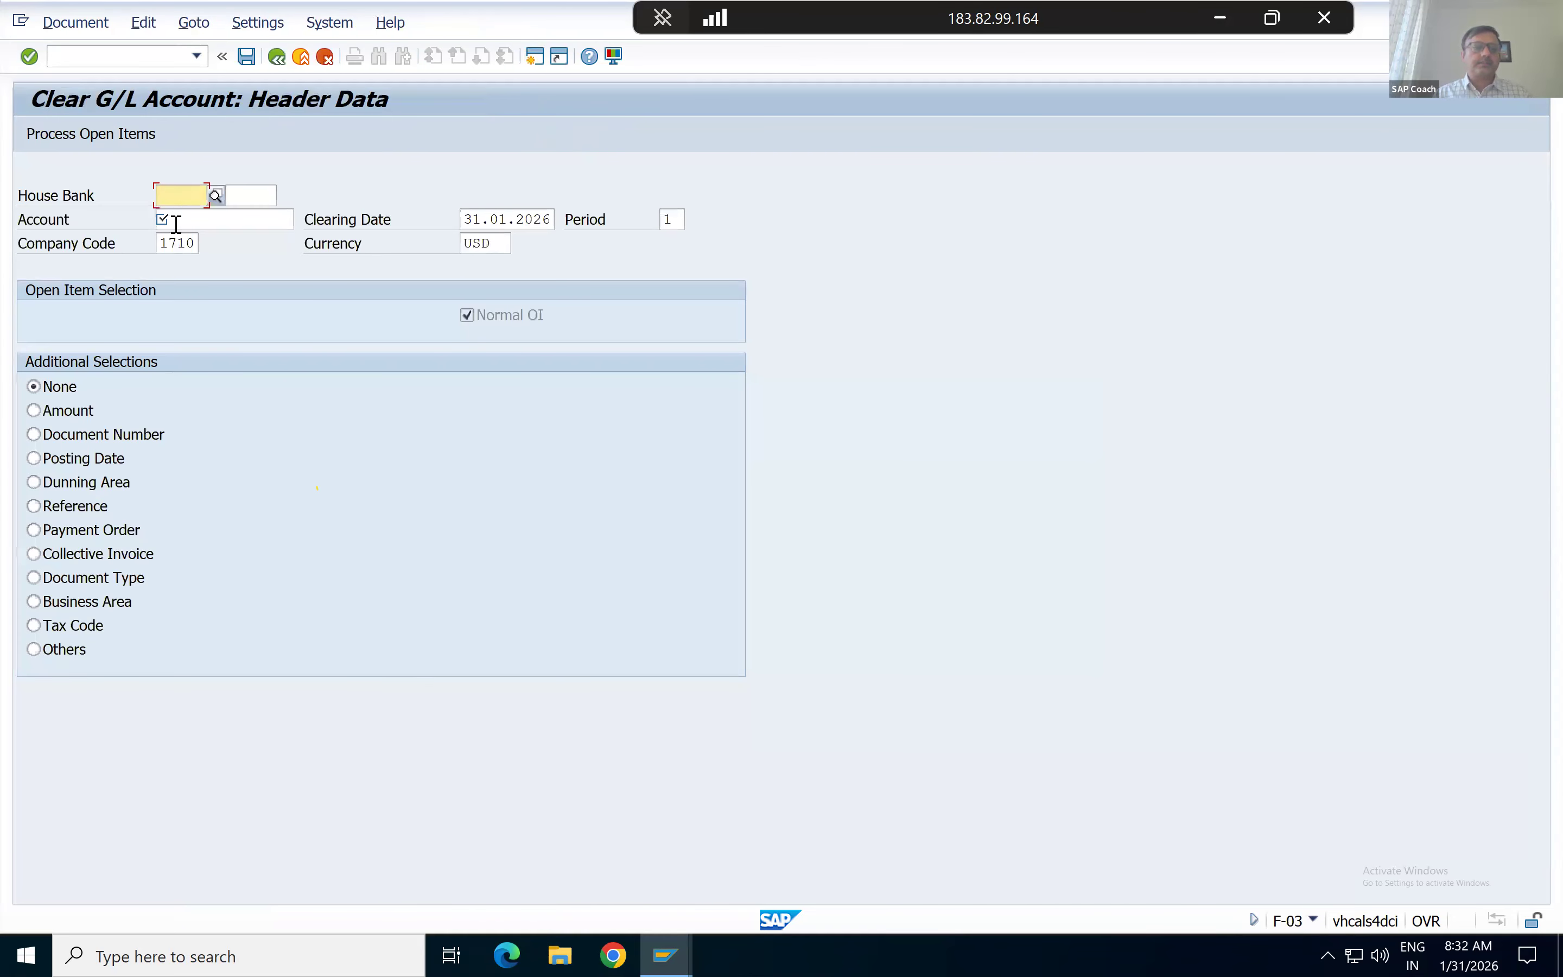
left_click(176, 224)
key("alt+Tab")
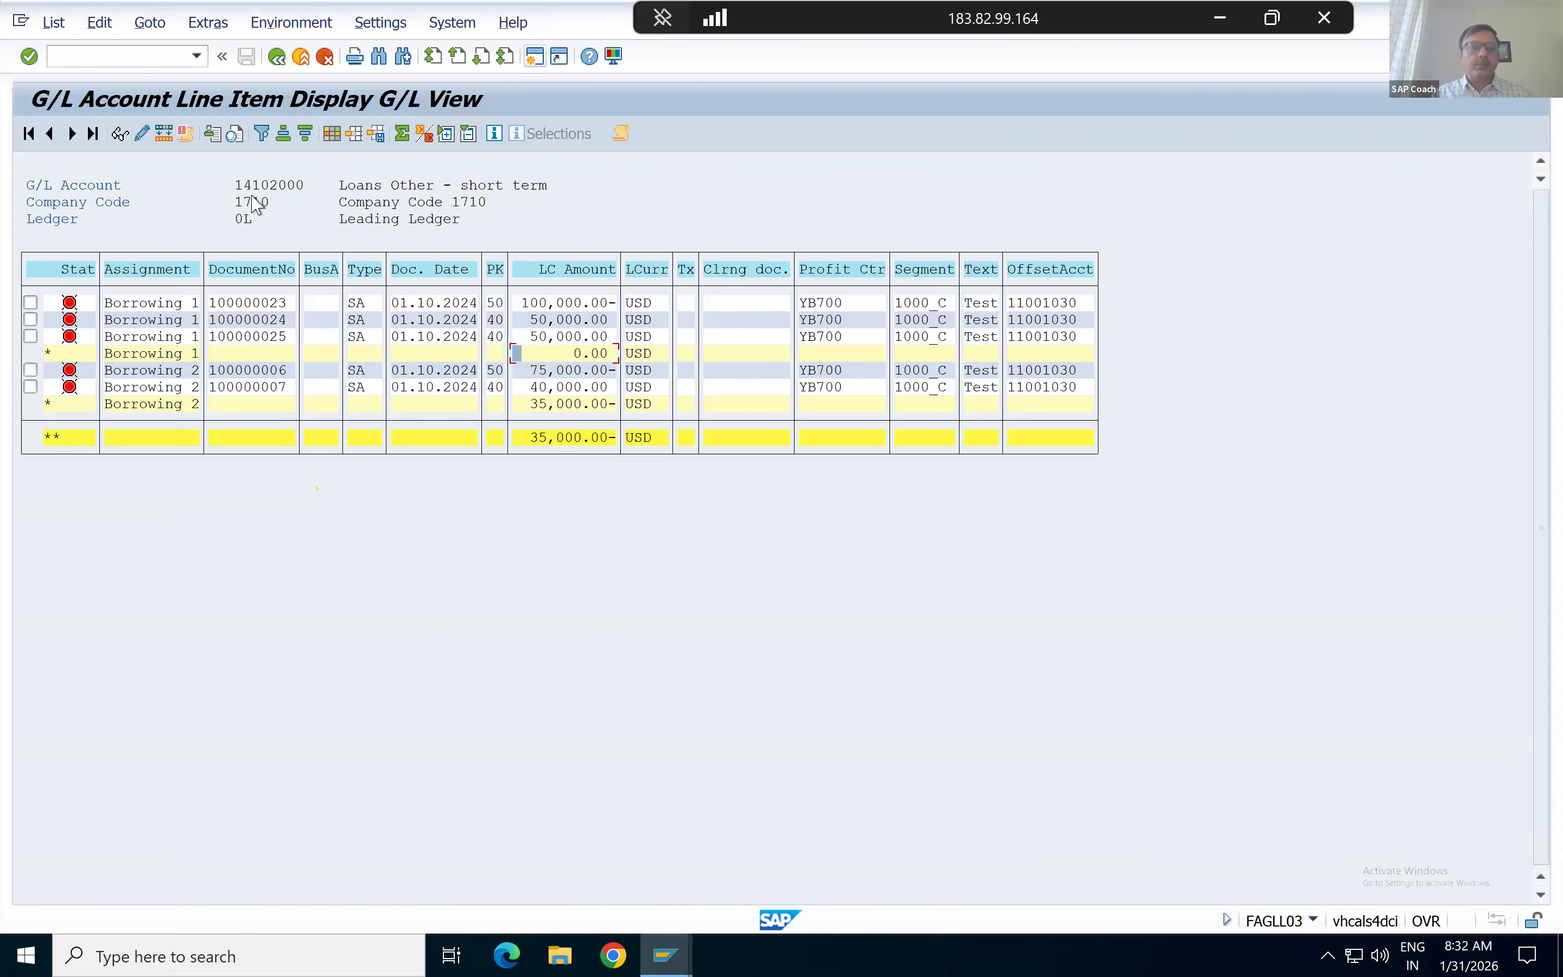
left_click_drag(237, 184, 320, 180)
key("ctrl+c")
key("alt+Tab")
key("ctrl+v")
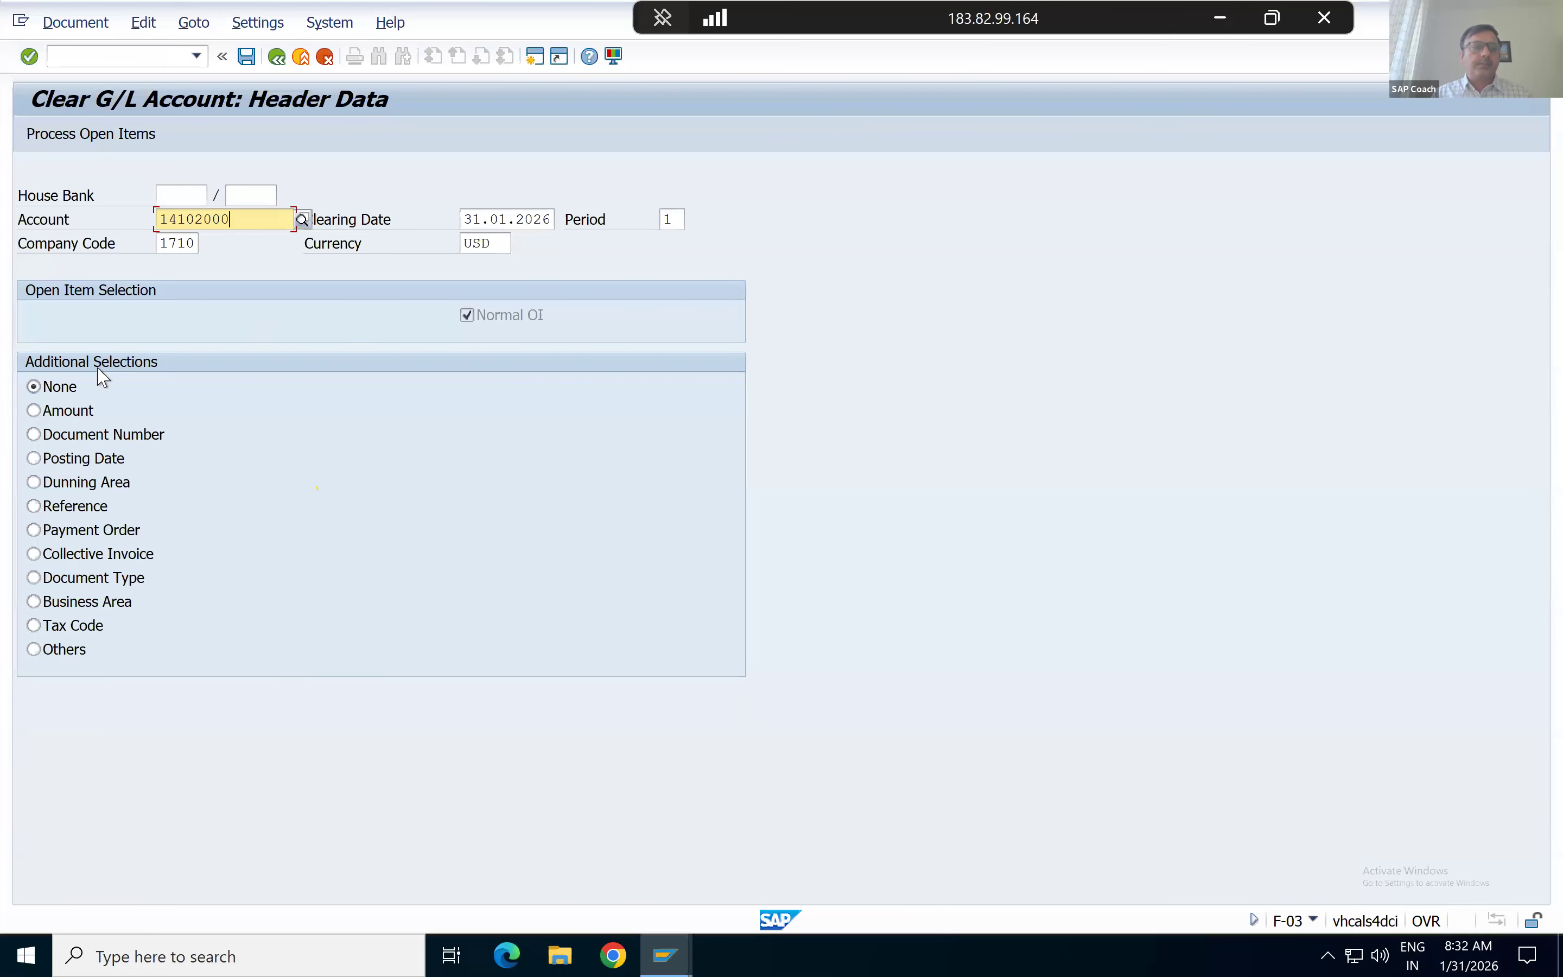
left_click(70, 138)
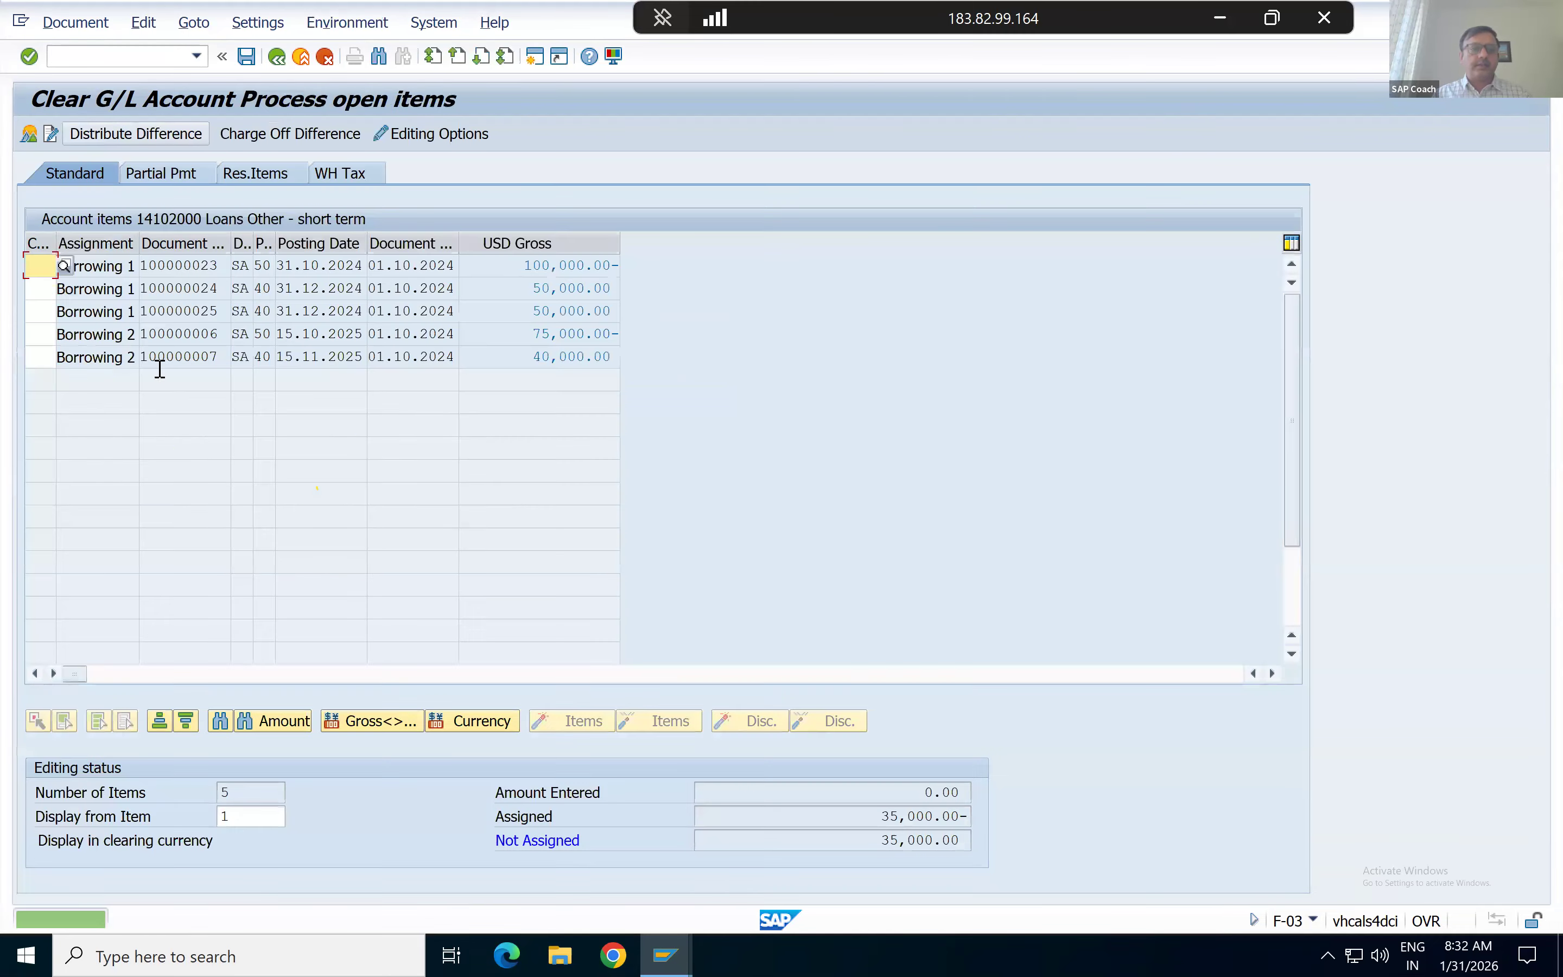
left_click(303, 57)
left_click(353, 445)
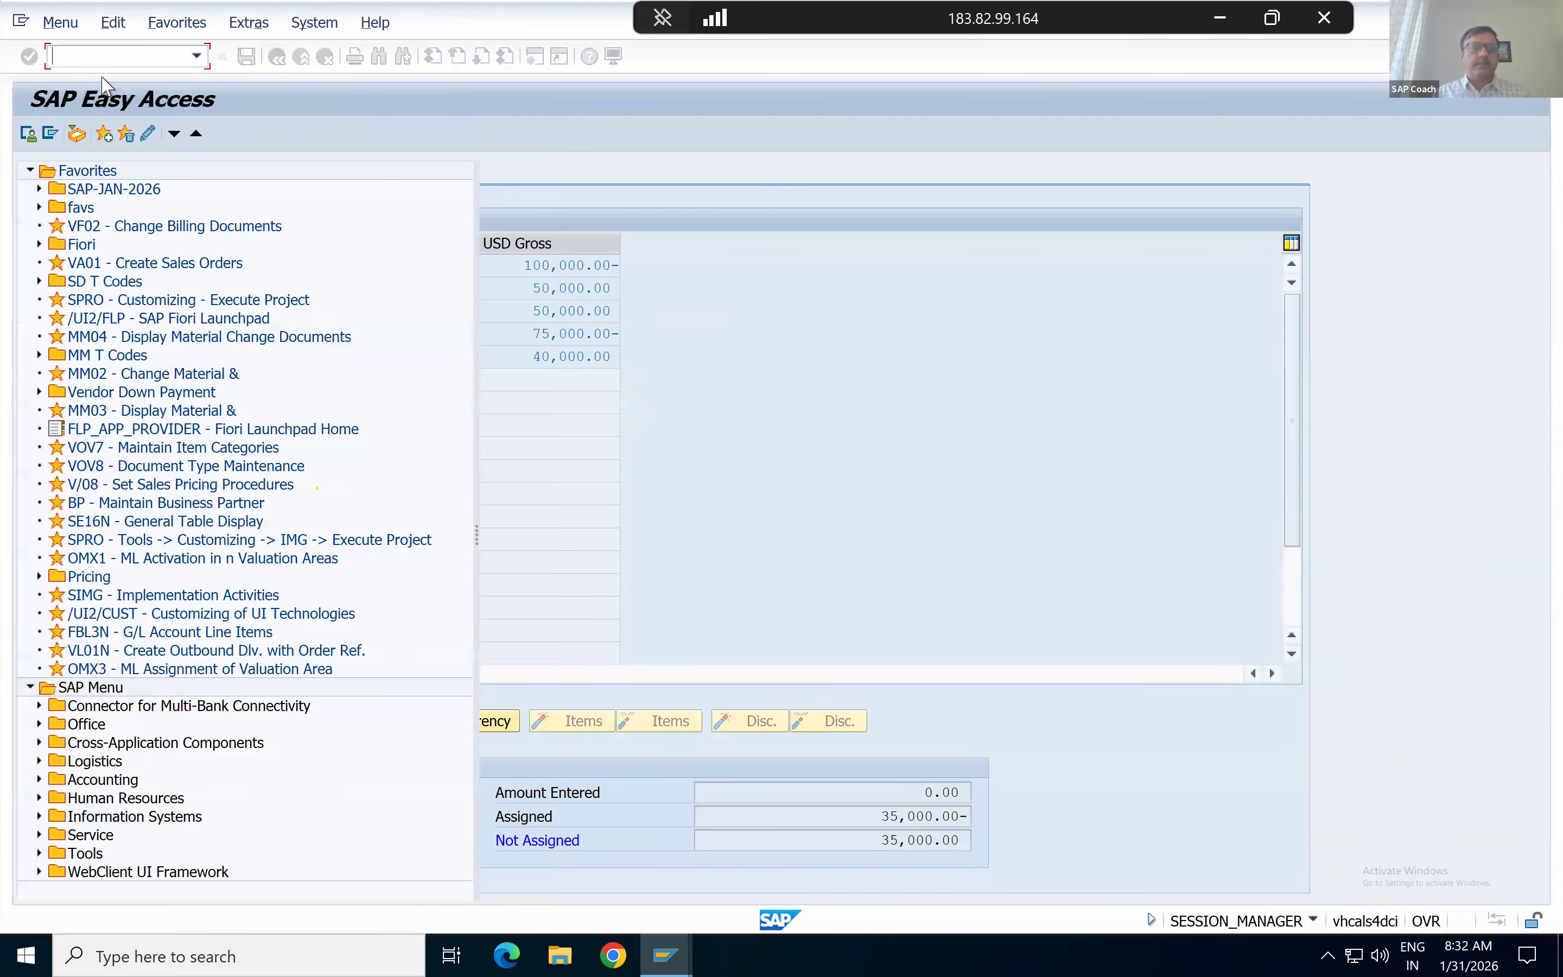
type("f-03")
key("Return")
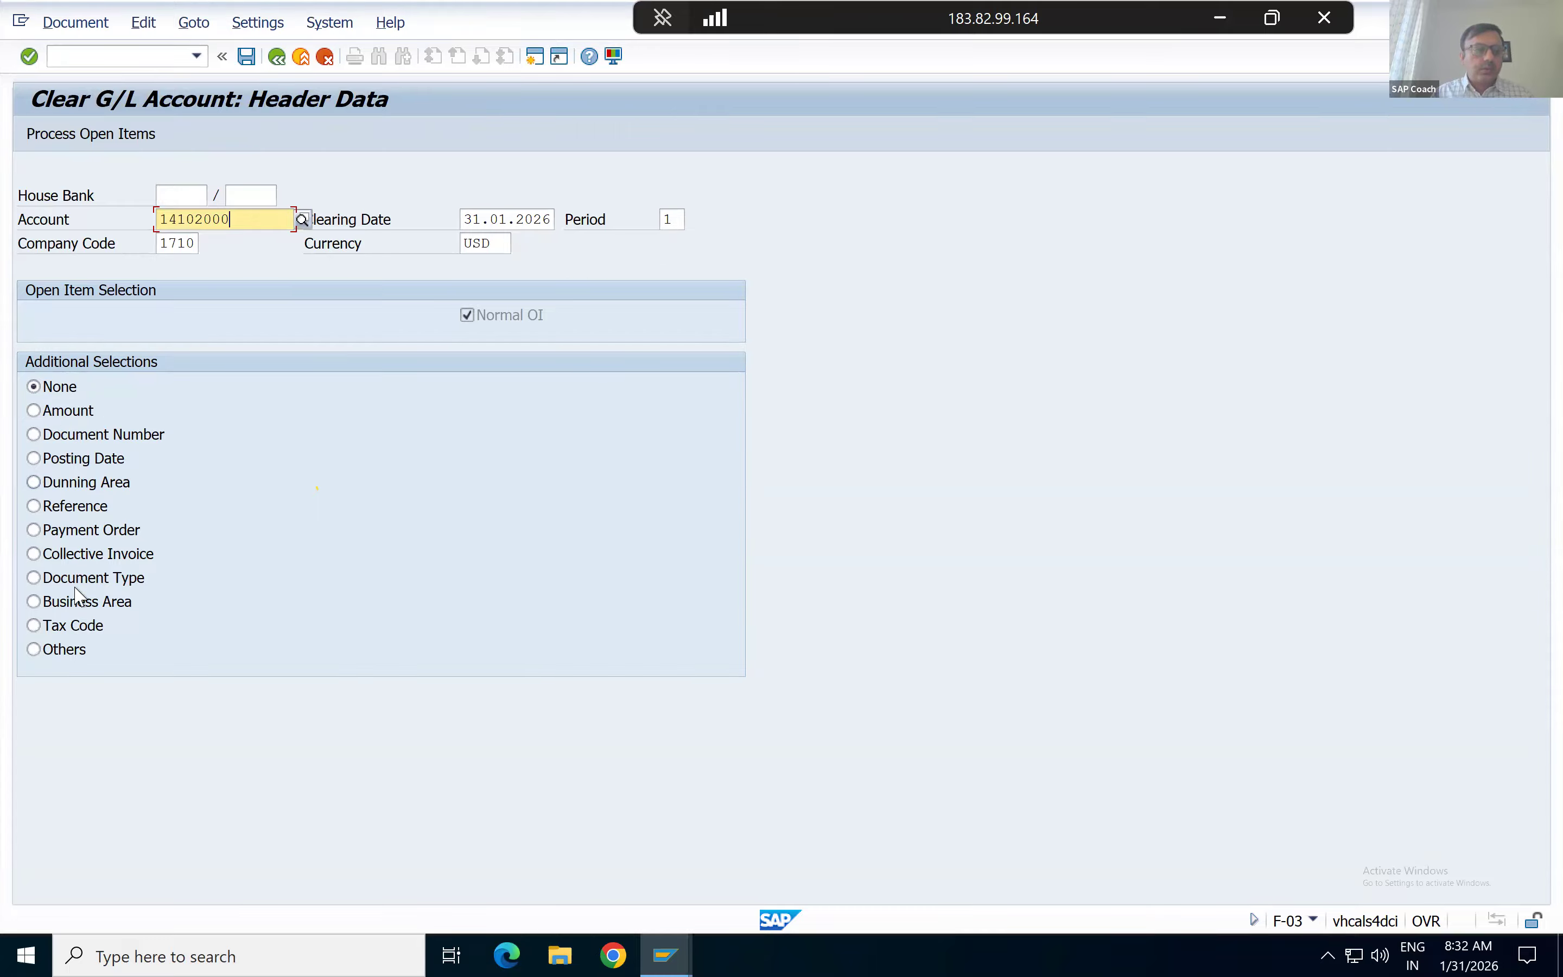
Choose Assignment as the additional selection criterion for clearing account 14102000.
left_click(34, 650)
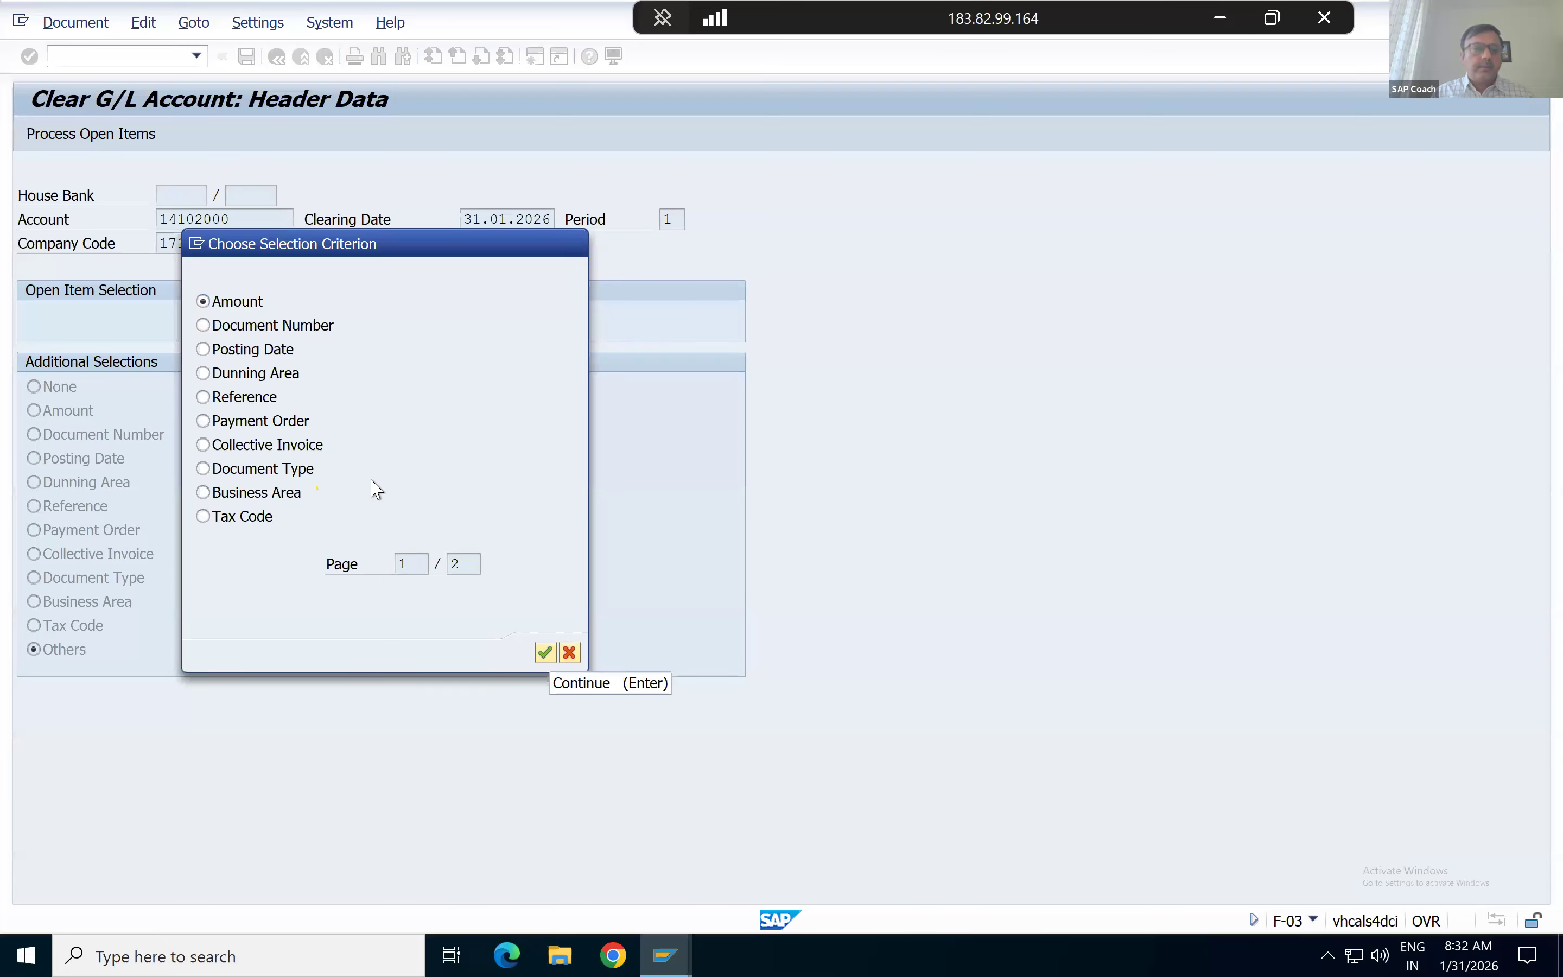
scroll(377, 489, "down", 2)
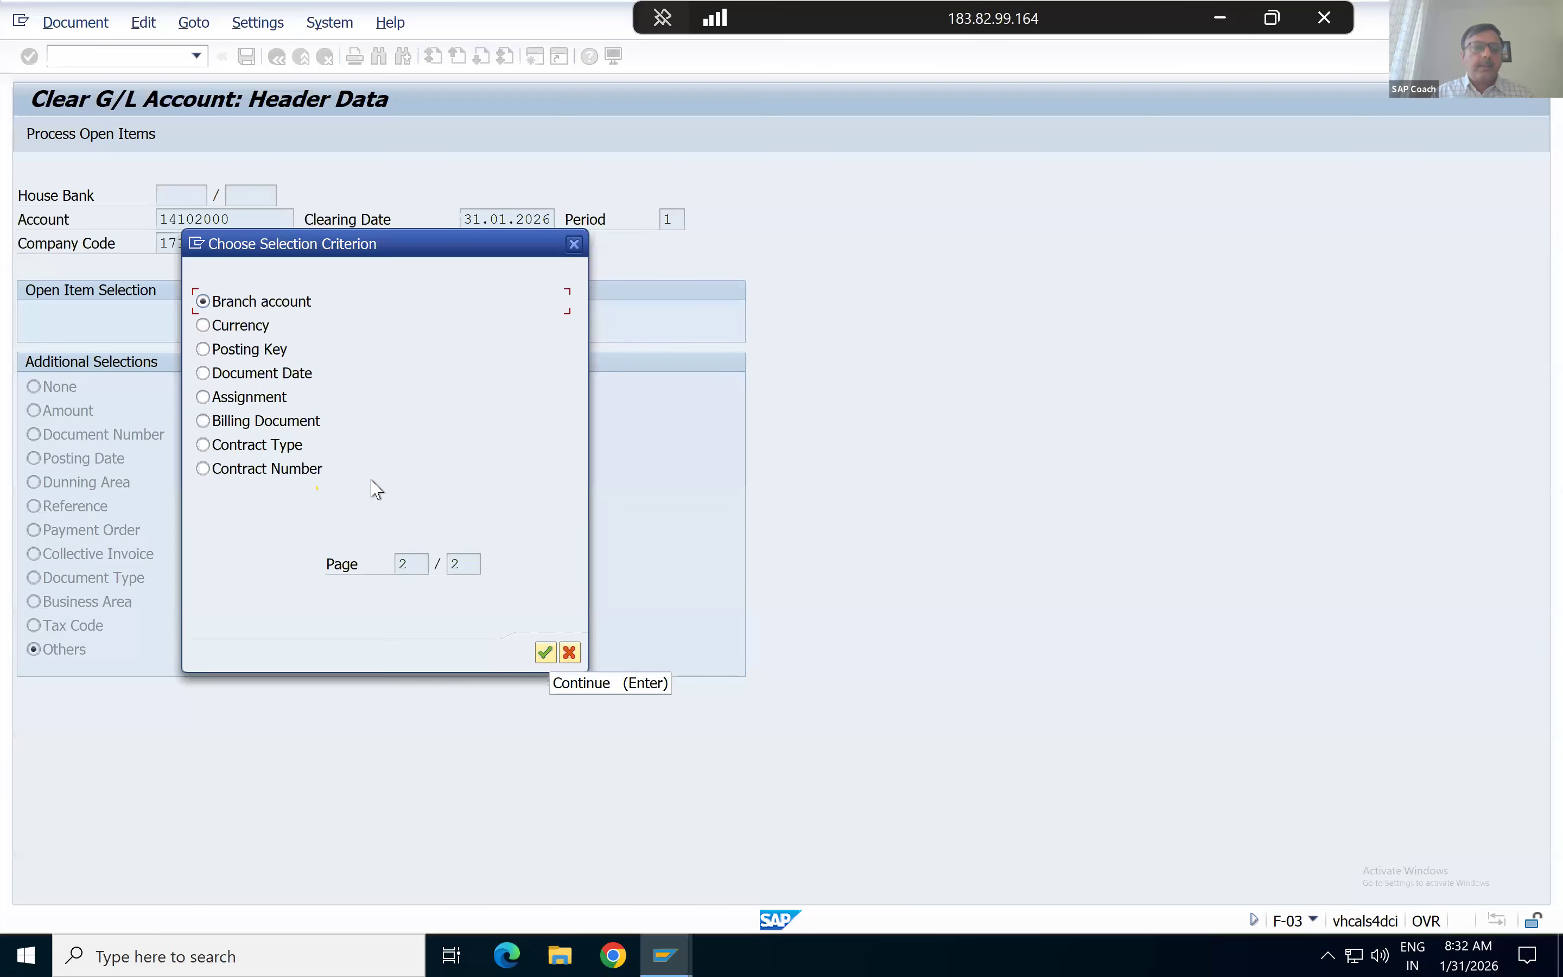
left_click(203, 398)
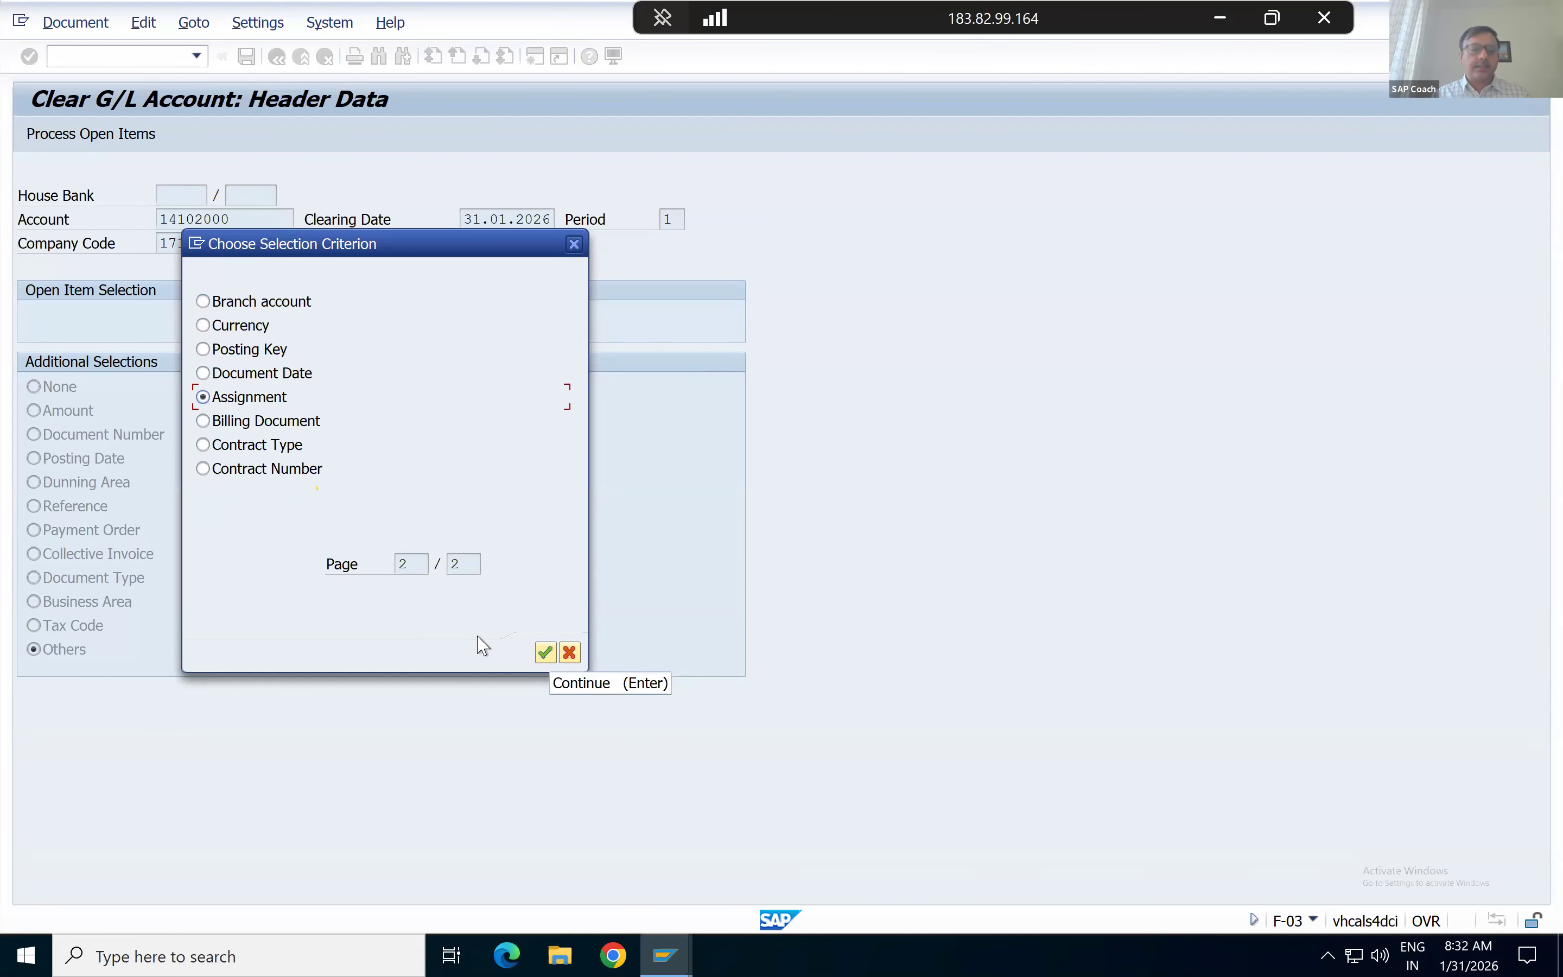
left_click(546, 654)
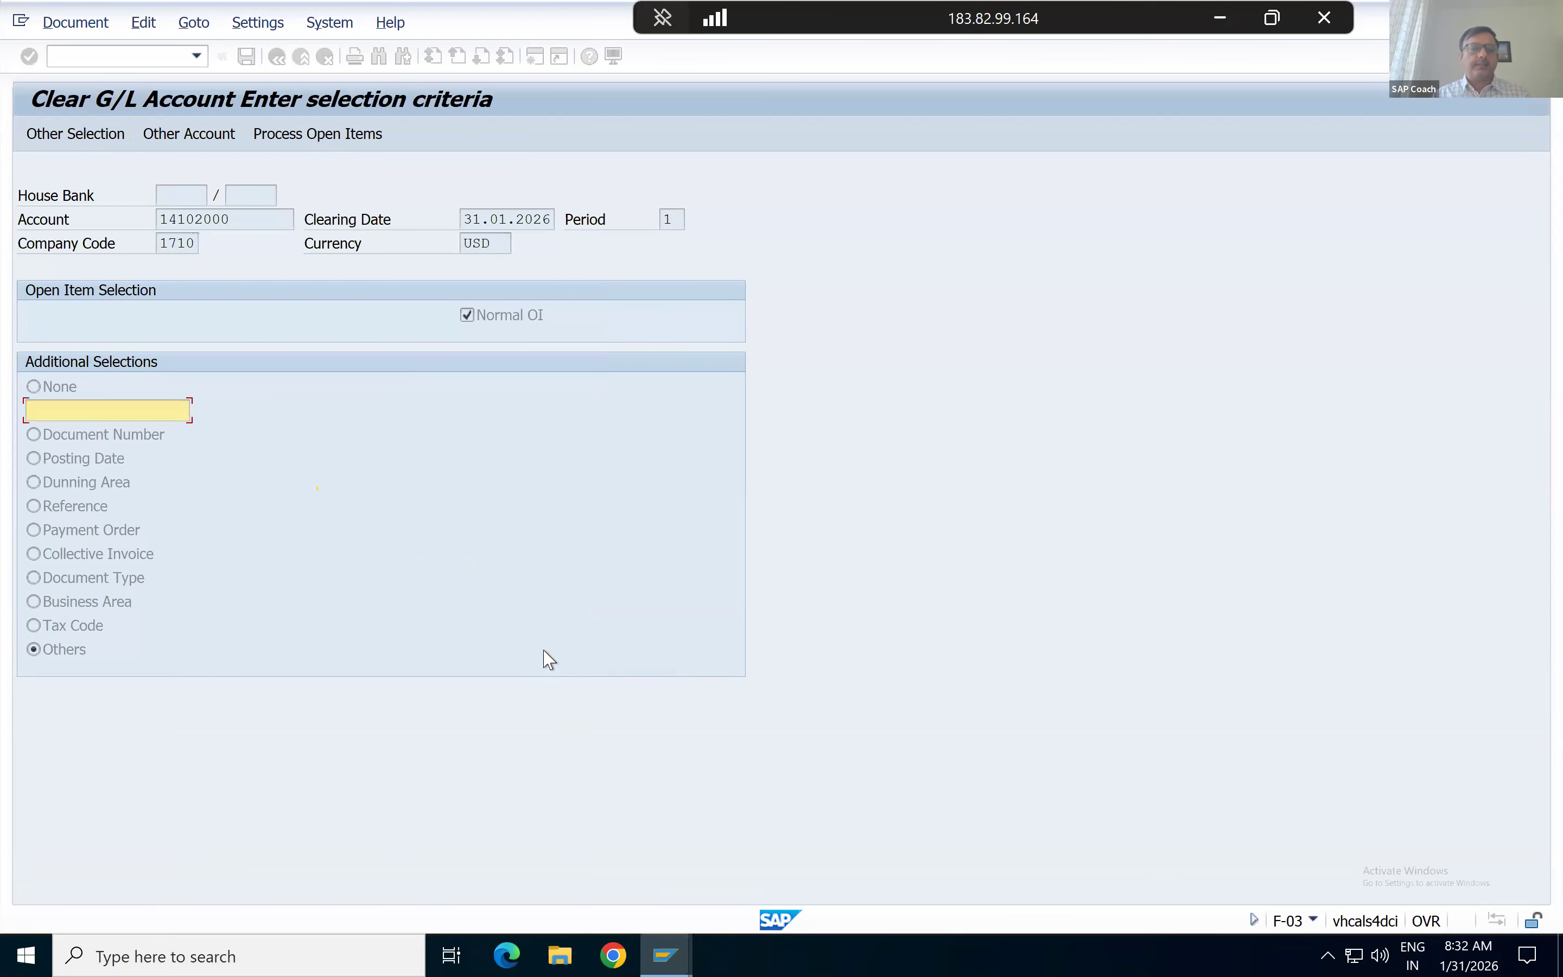
Copy the assignment Borrowing 1 from the line item list as the selection value and process its open items.
key("alt+Tab")
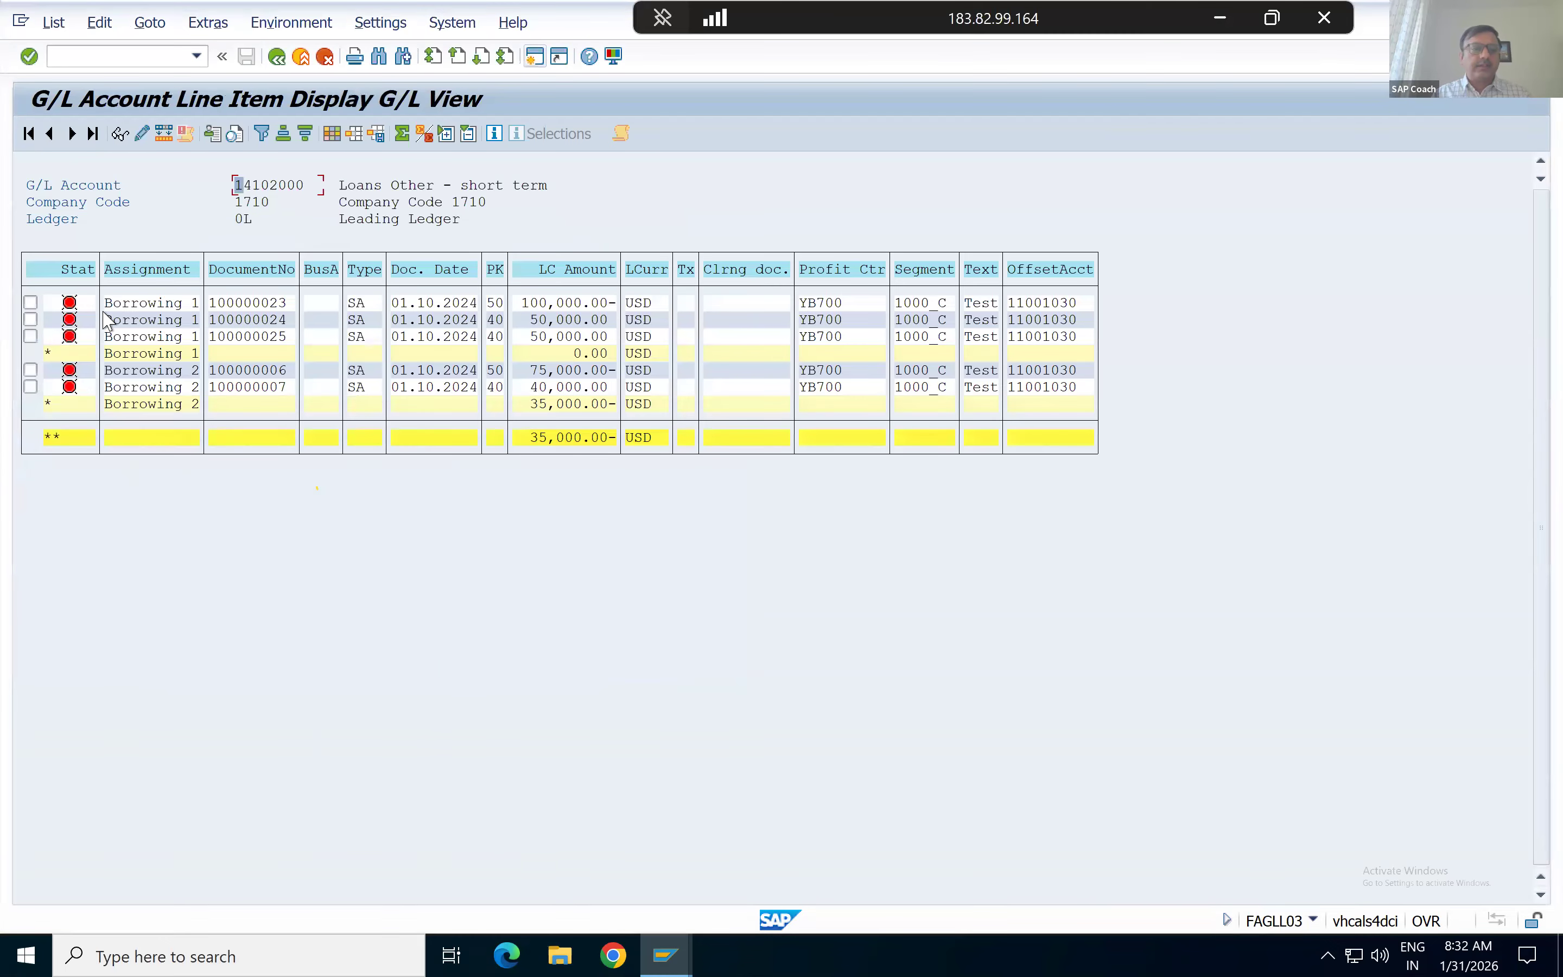
left_click_drag(163, 303, 206, 305)
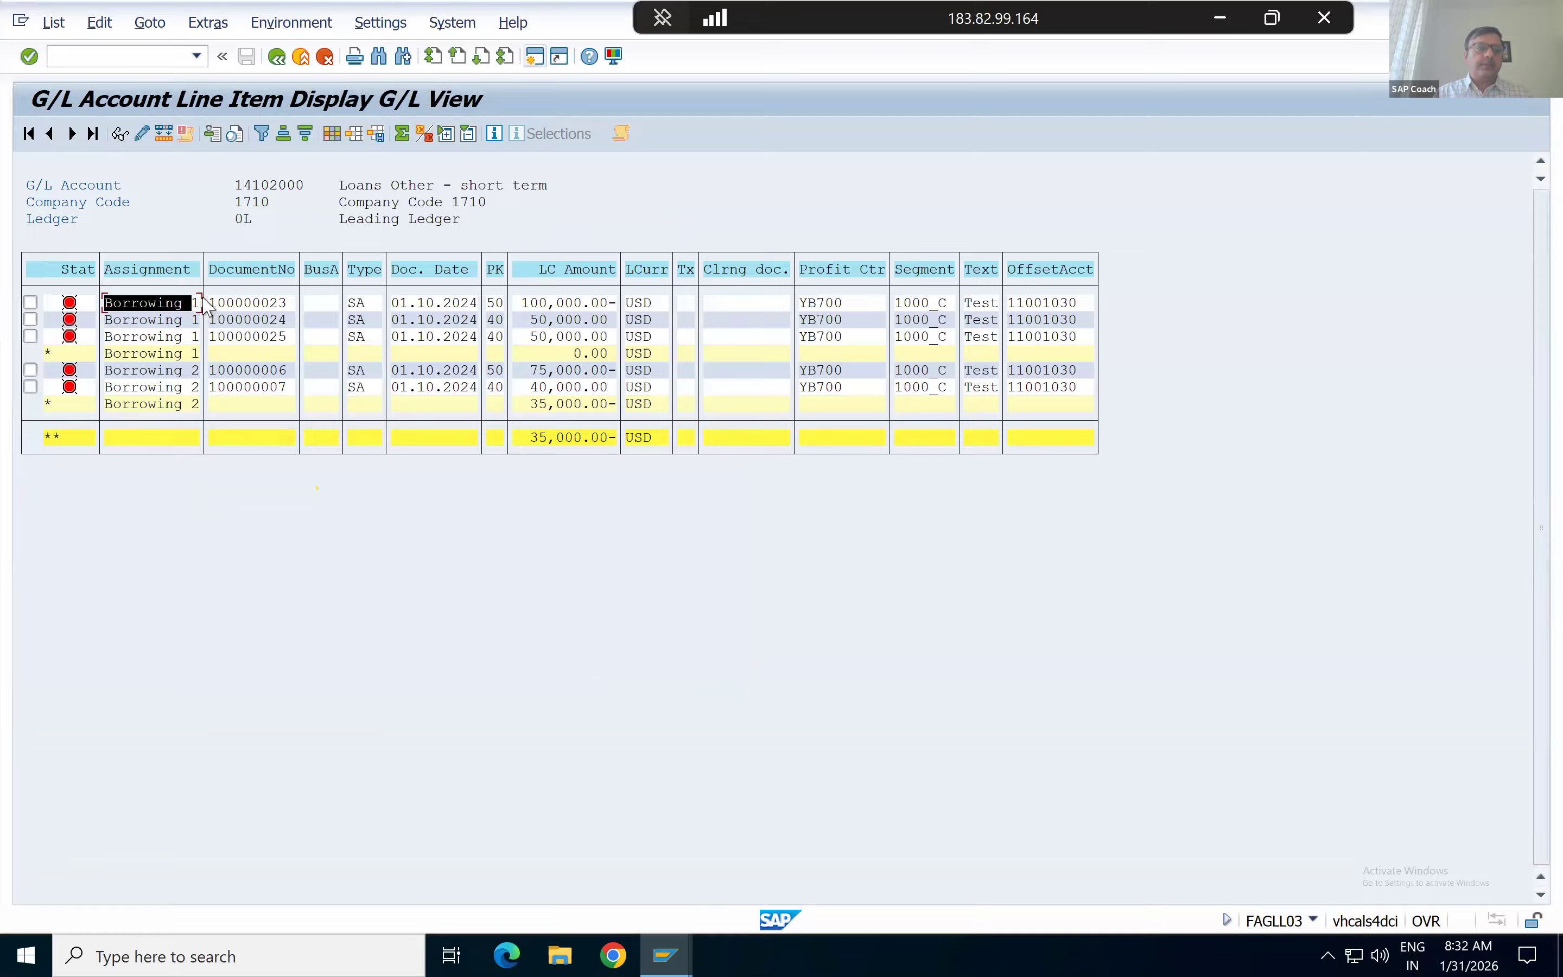
key("ctrl+c")
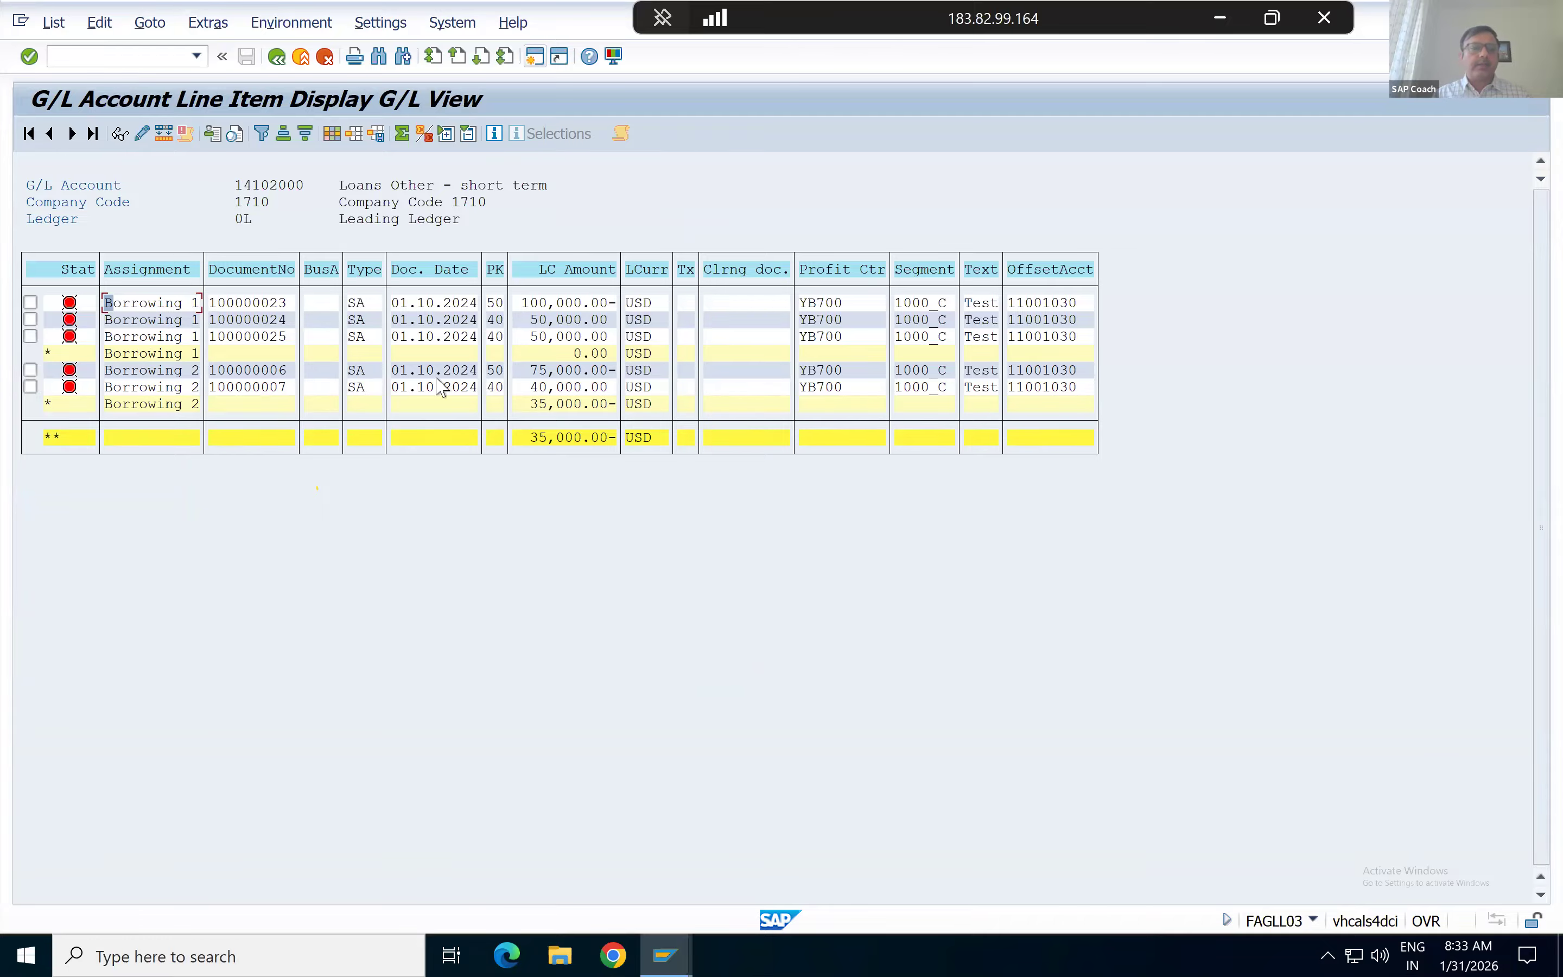
key("alt+Tab")
key("ctrl+v")
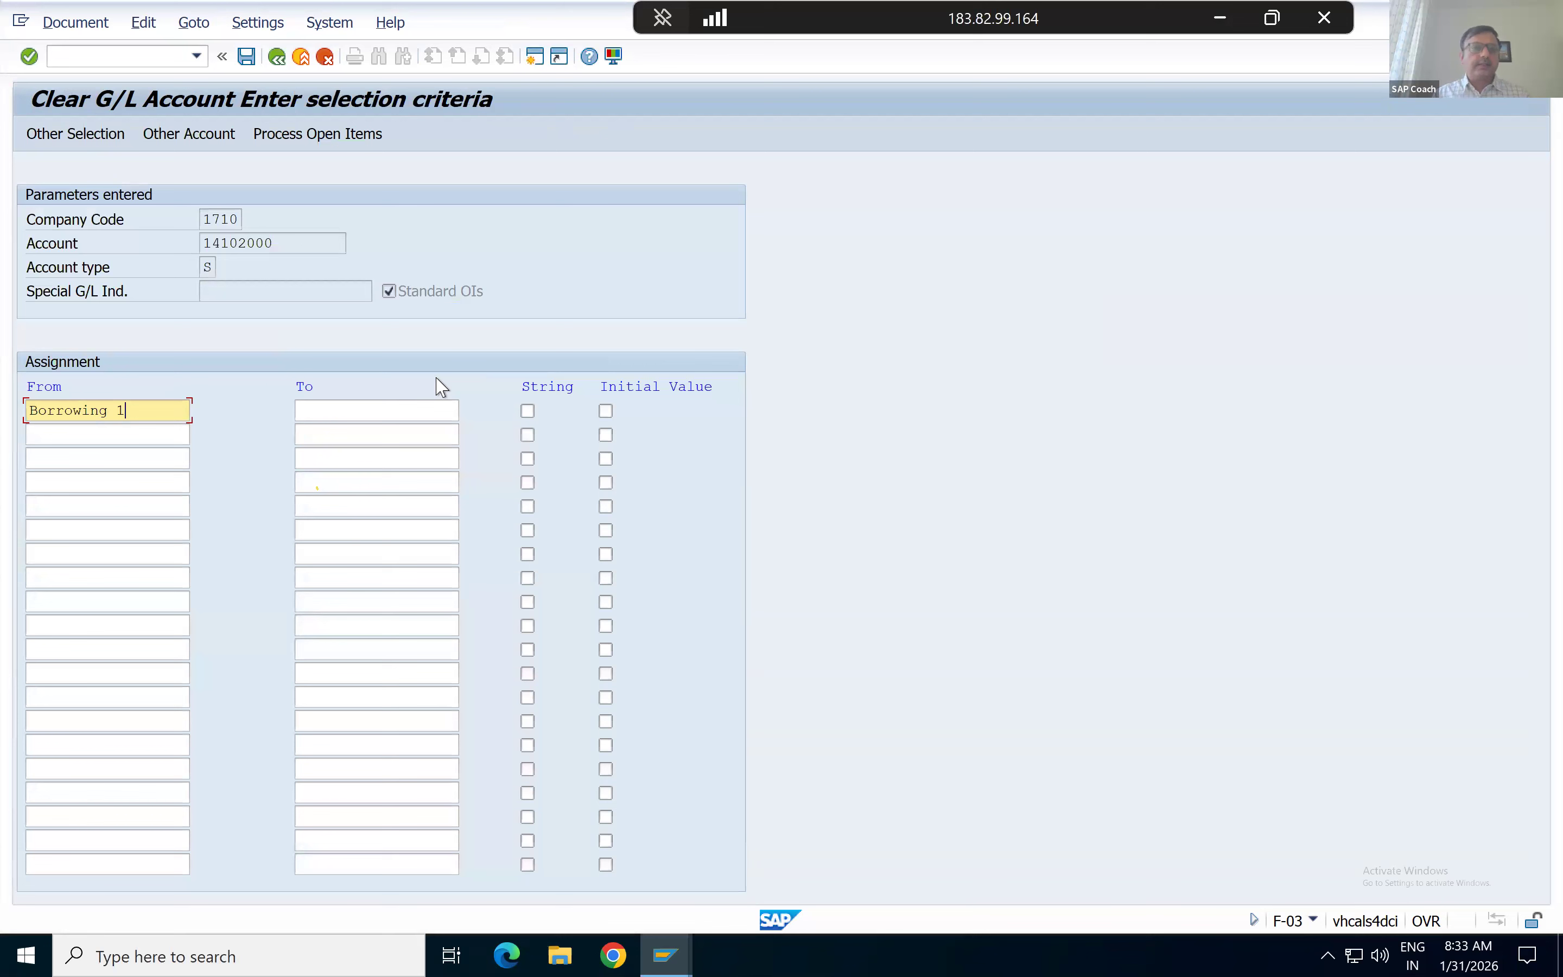
left_click(313, 135)
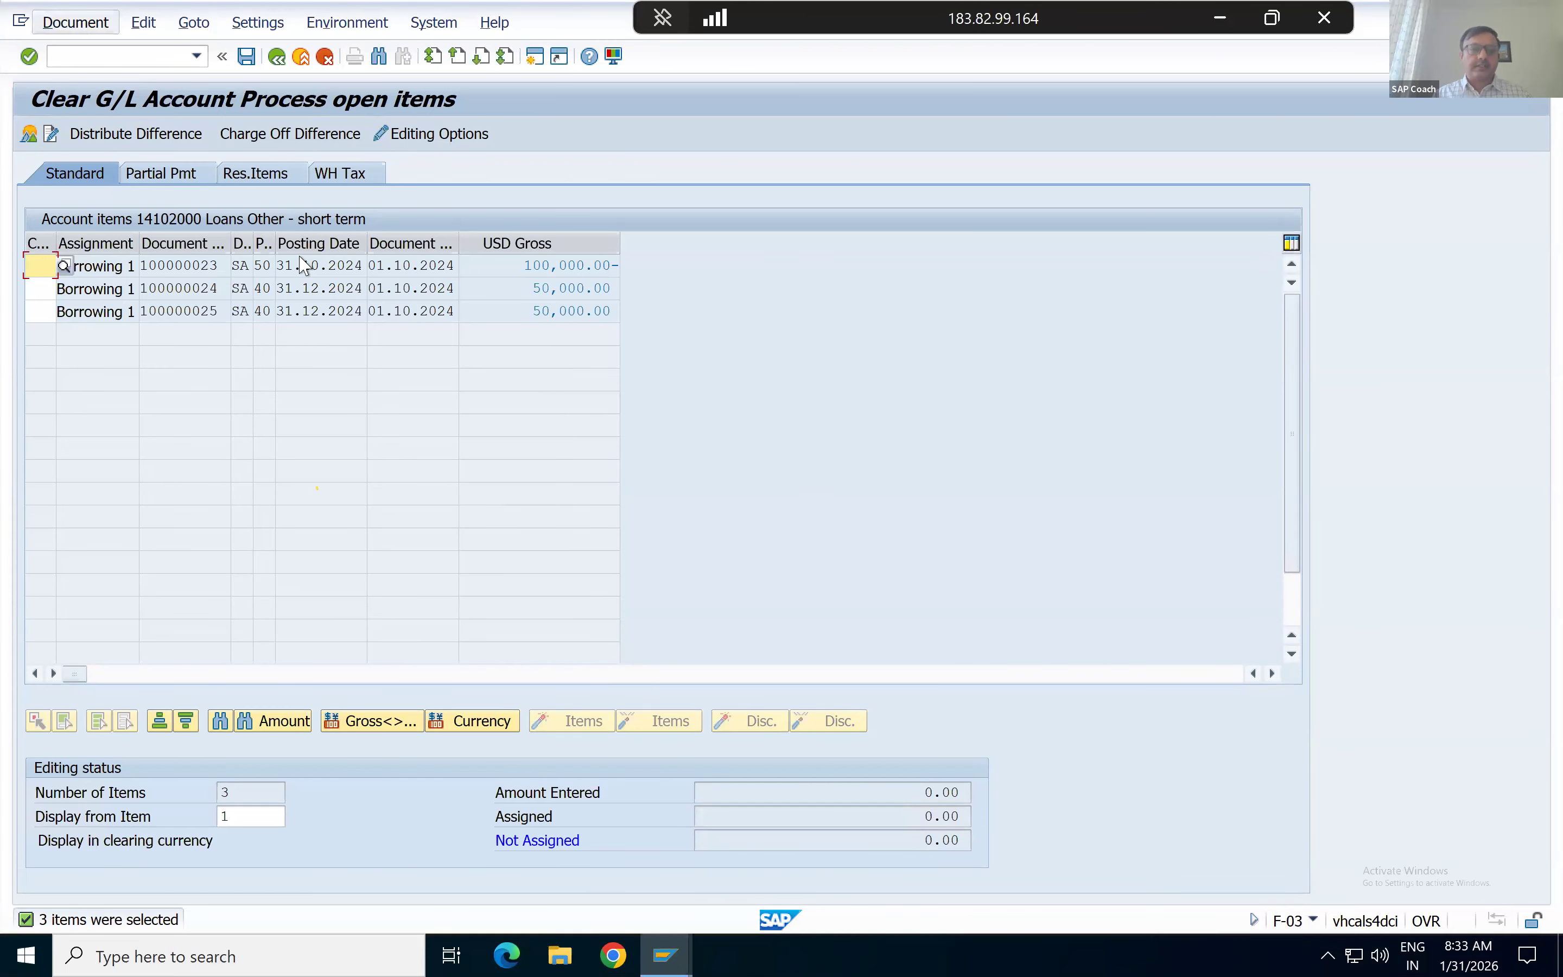
Post the clearing of the selected Borrowing 1 items on account 14102000.
left_click(72, 23)
left_click(75, 74)
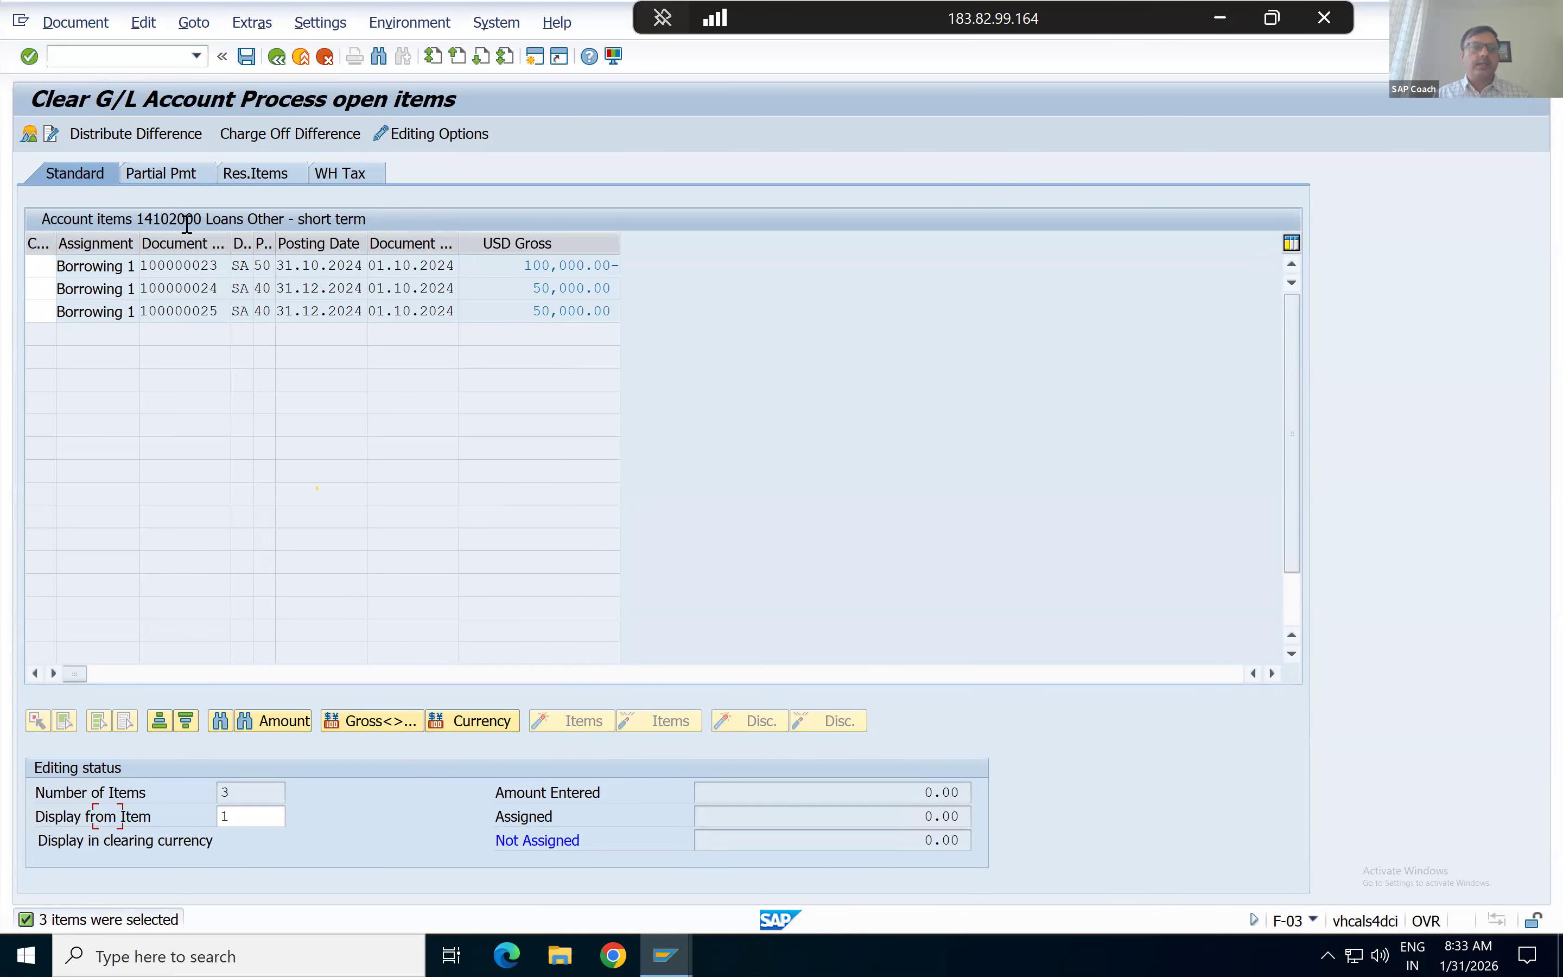
left_click(245, 57)
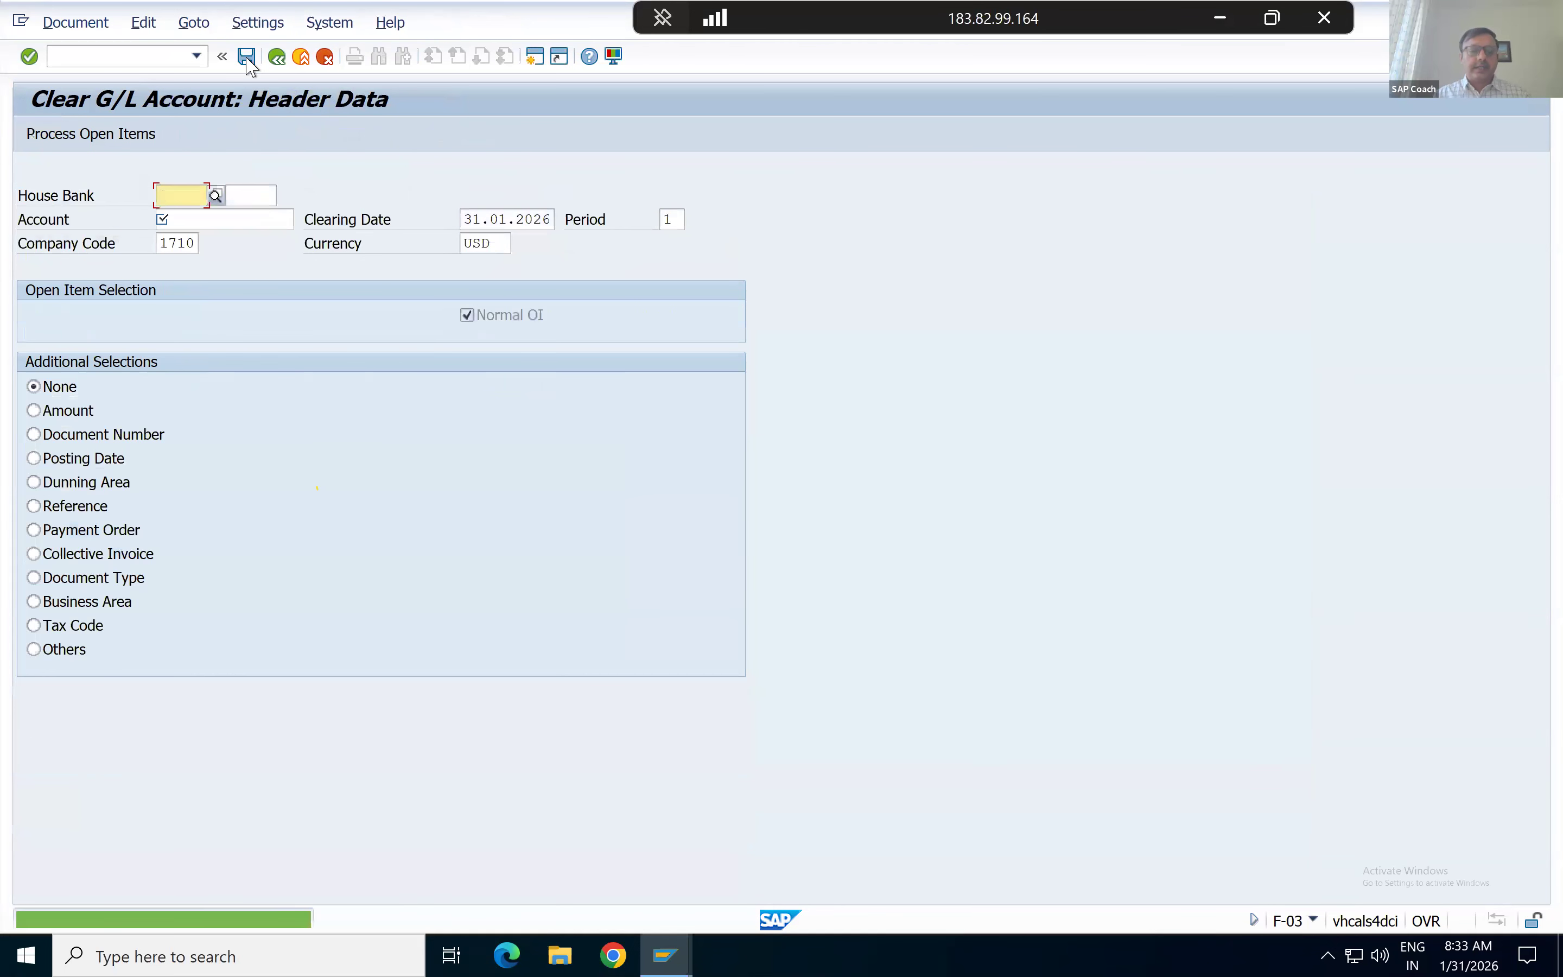
Return to the FAGLL03 session and redisplay the open items of account 14102000 to check the clearing.
key("alt+Tab")
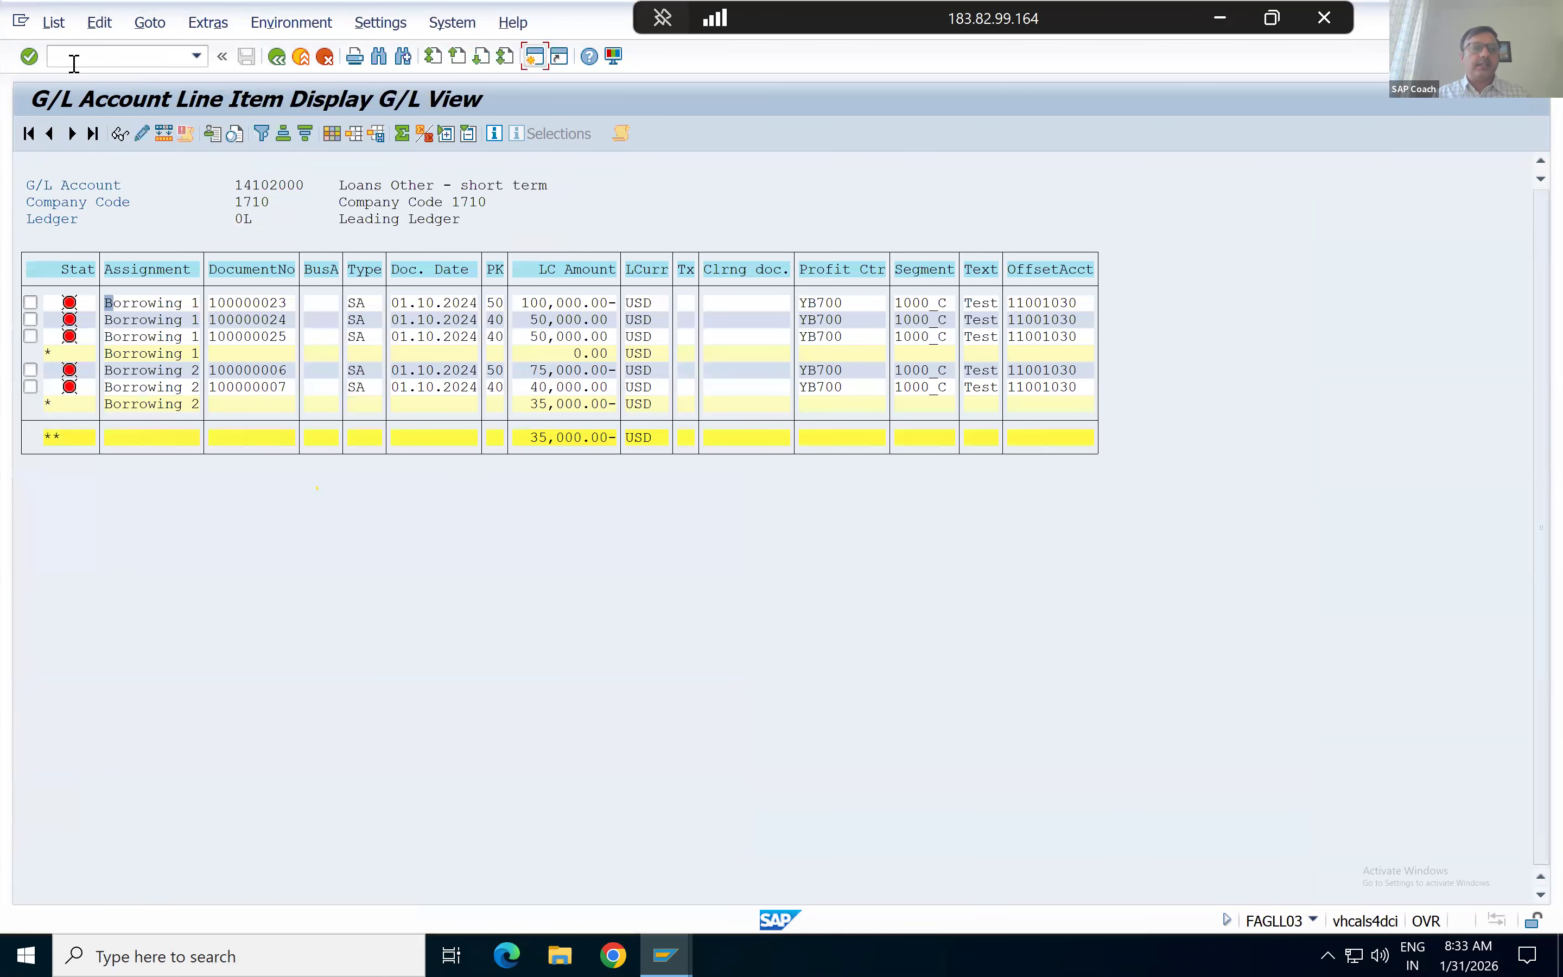
left_click(277, 57)
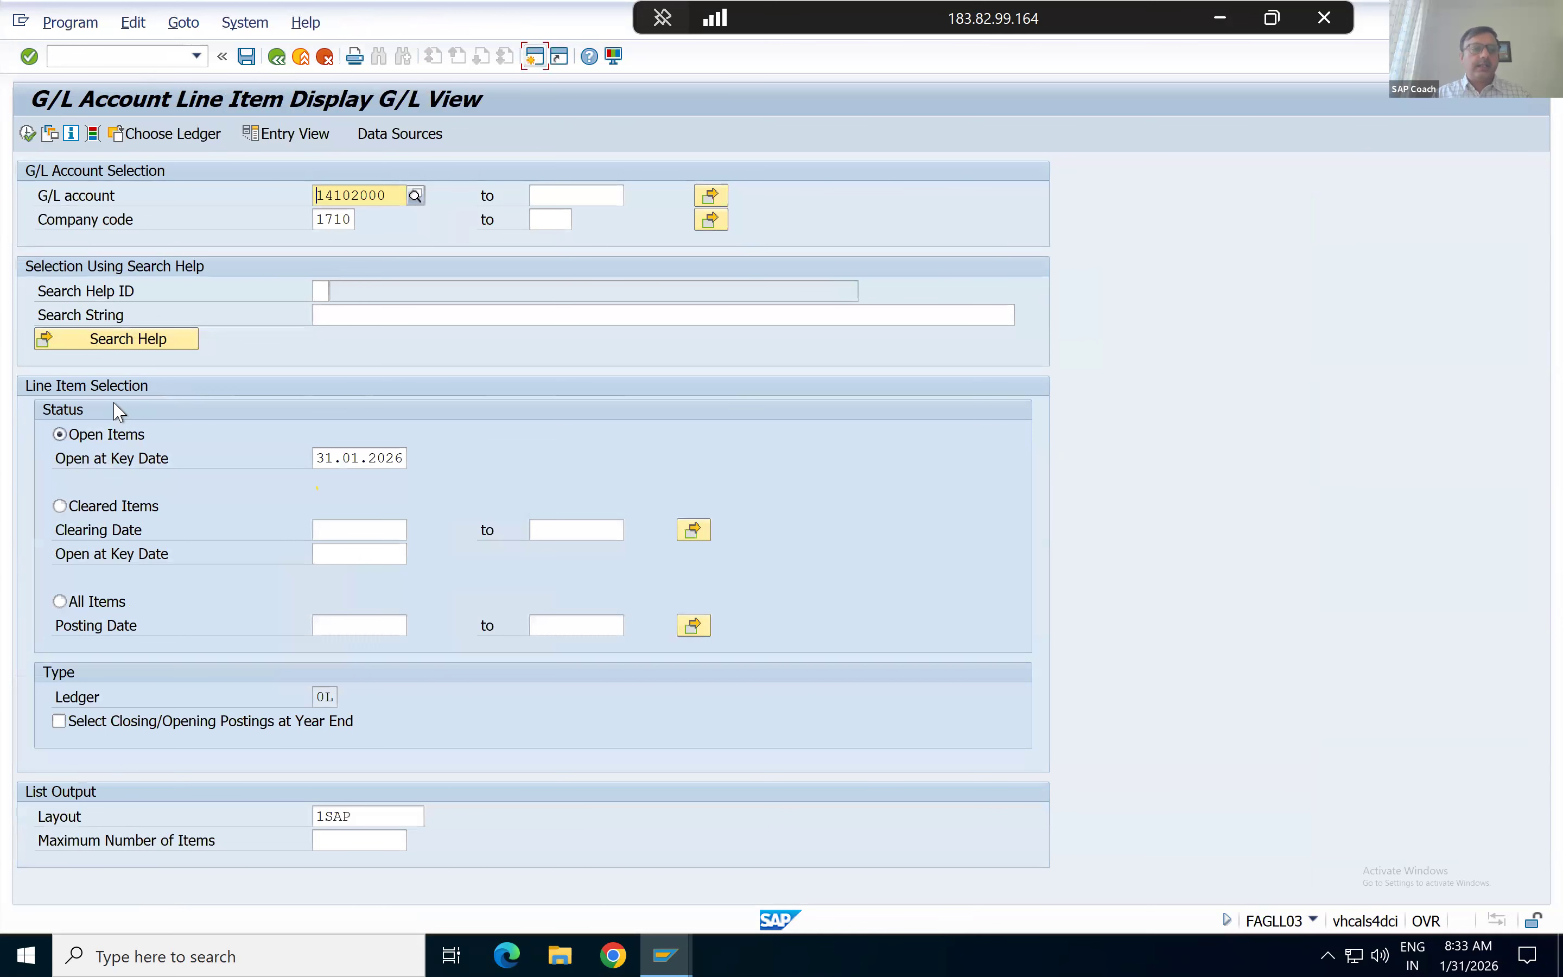
left_click(28, 133)
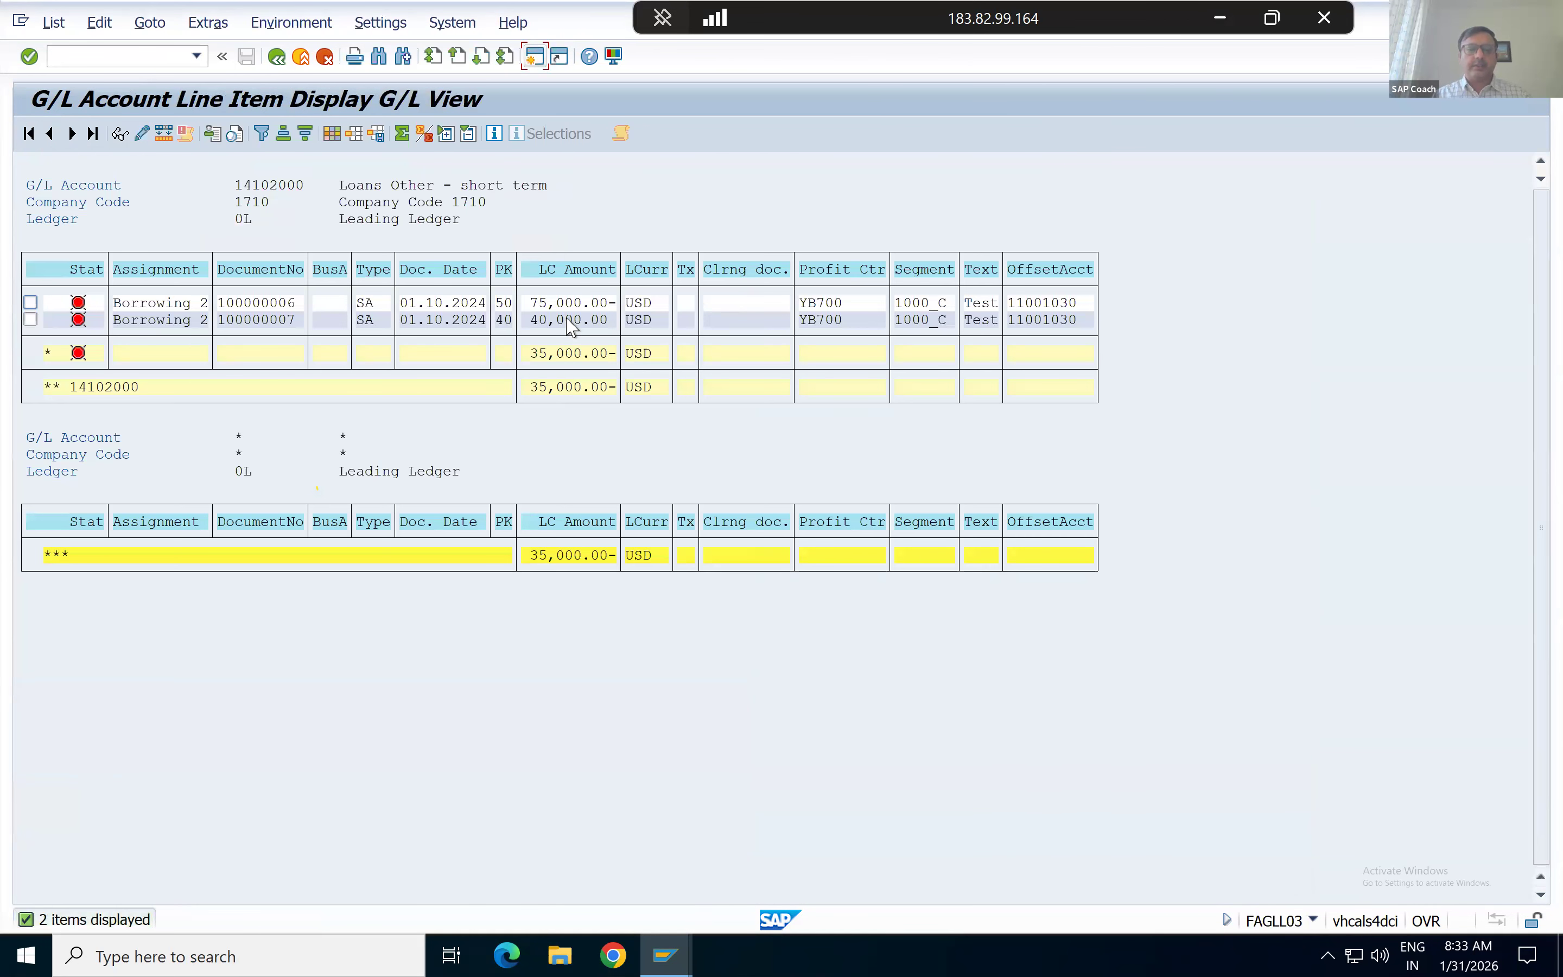
Change the line item status selection to All Items and run the display for account 14102000.
left_click(277, 57)
left_click(72, 601)
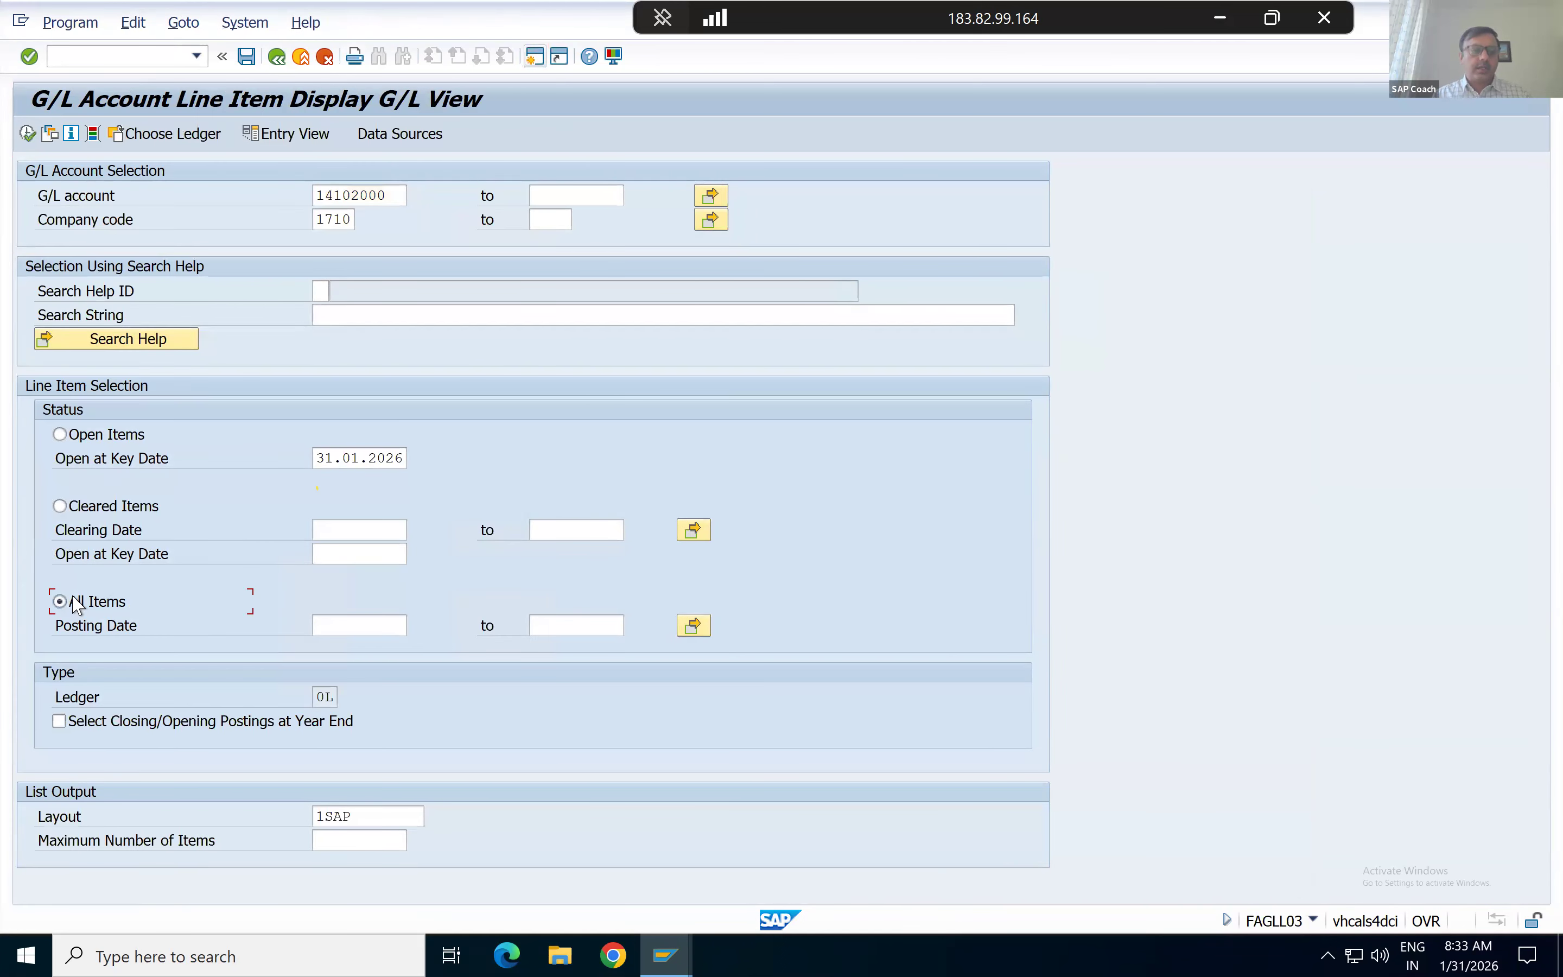
left_click(27, 133)
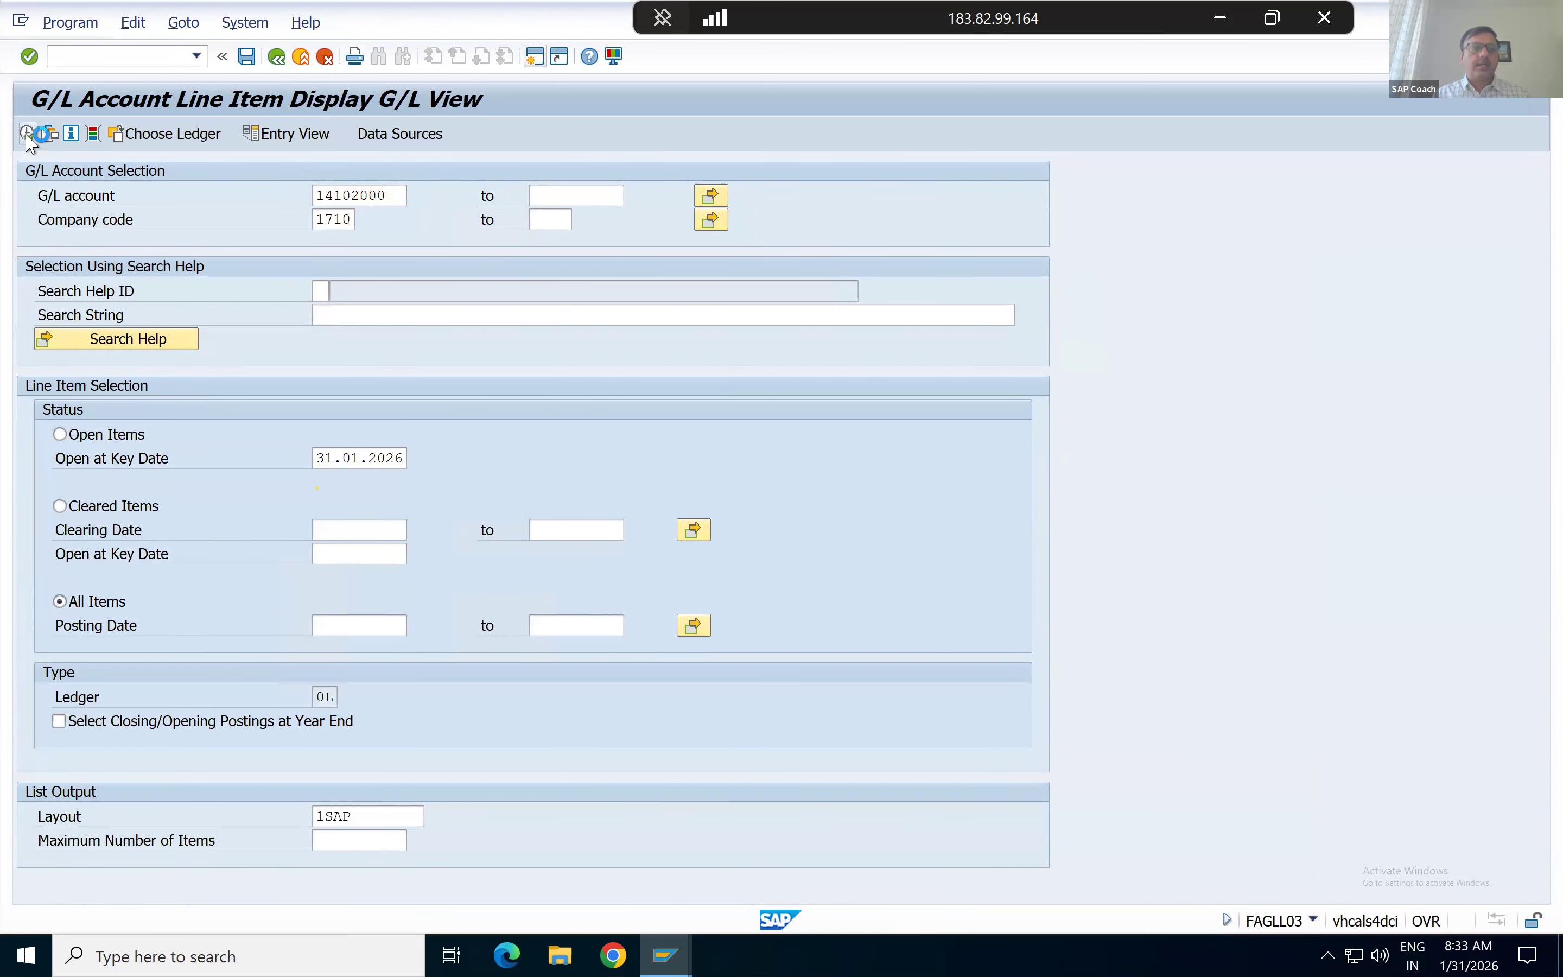